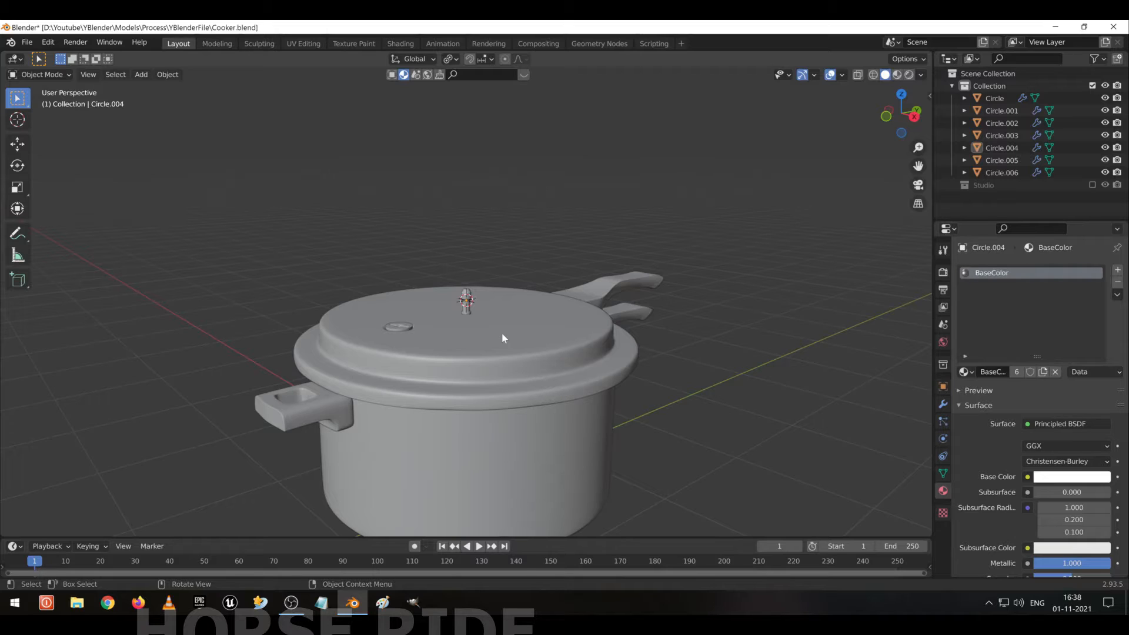
Reset the 3D cursor to the world origin and clear the selection of the lid's vent pipe.
scroll(467, 320, "up", 5)
scroll(464, 301, "down", 4)
scroll(463, 298, "down", 3)
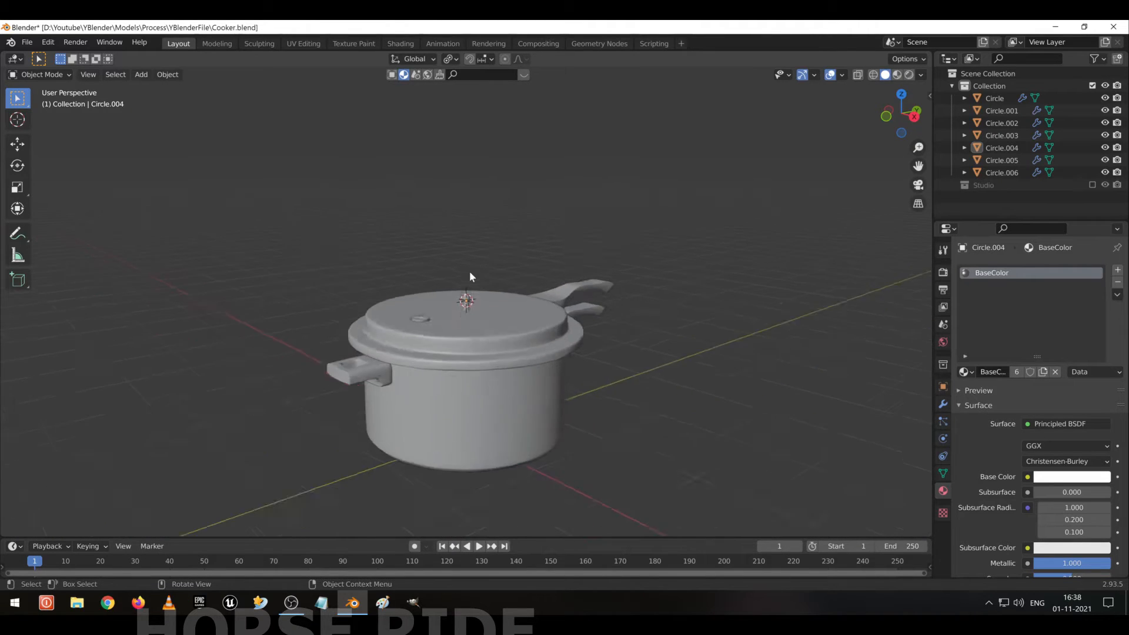
scroll(470, 324, "up", 2)
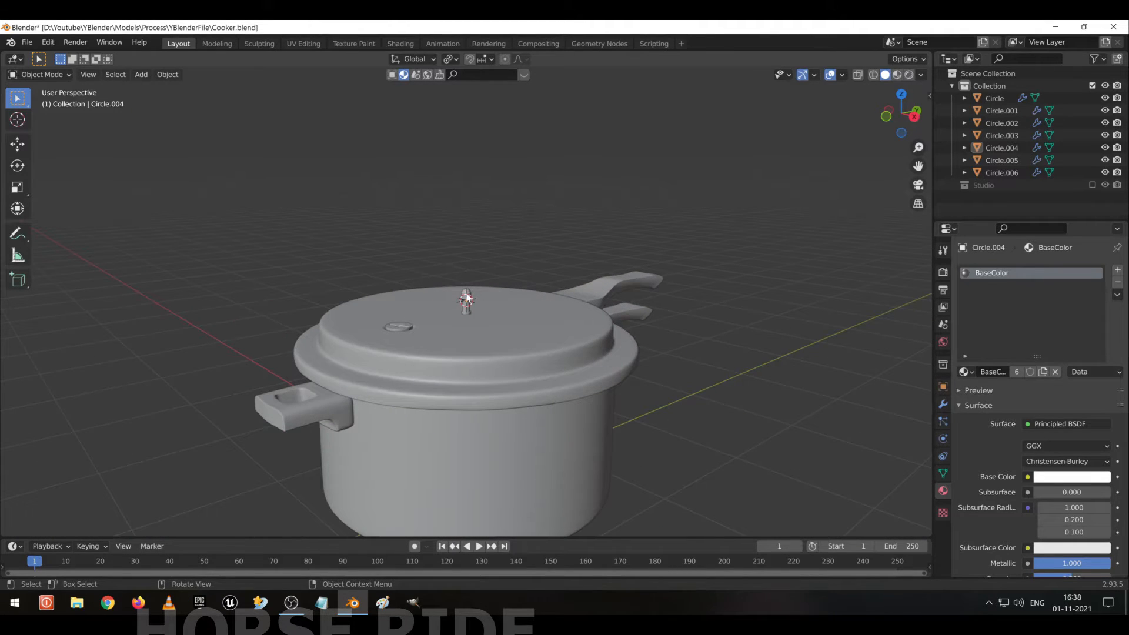
scroll(471, 322, "up", 6)
left_click(479, 351)
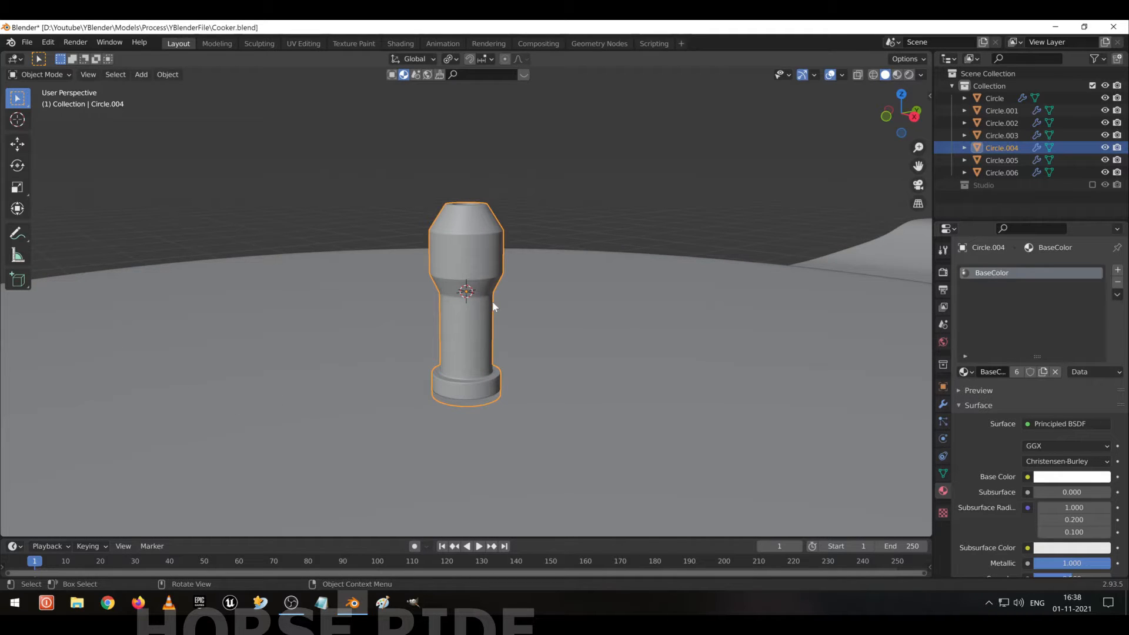
key("shift+c")
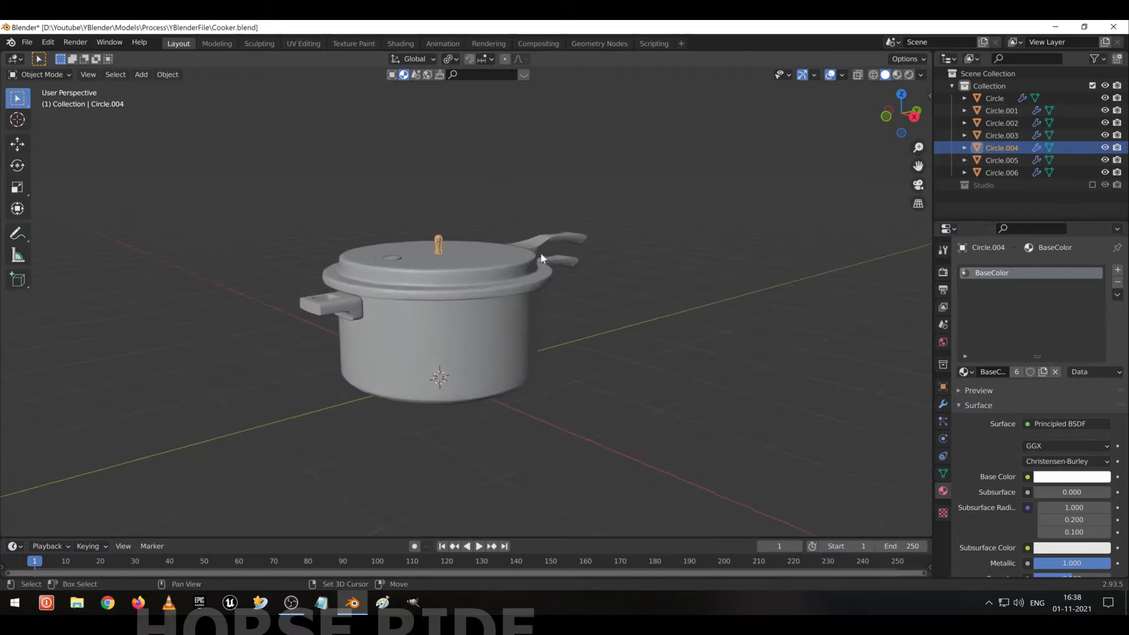
scroll(565, 341, "down", 1)
key("alt+a")
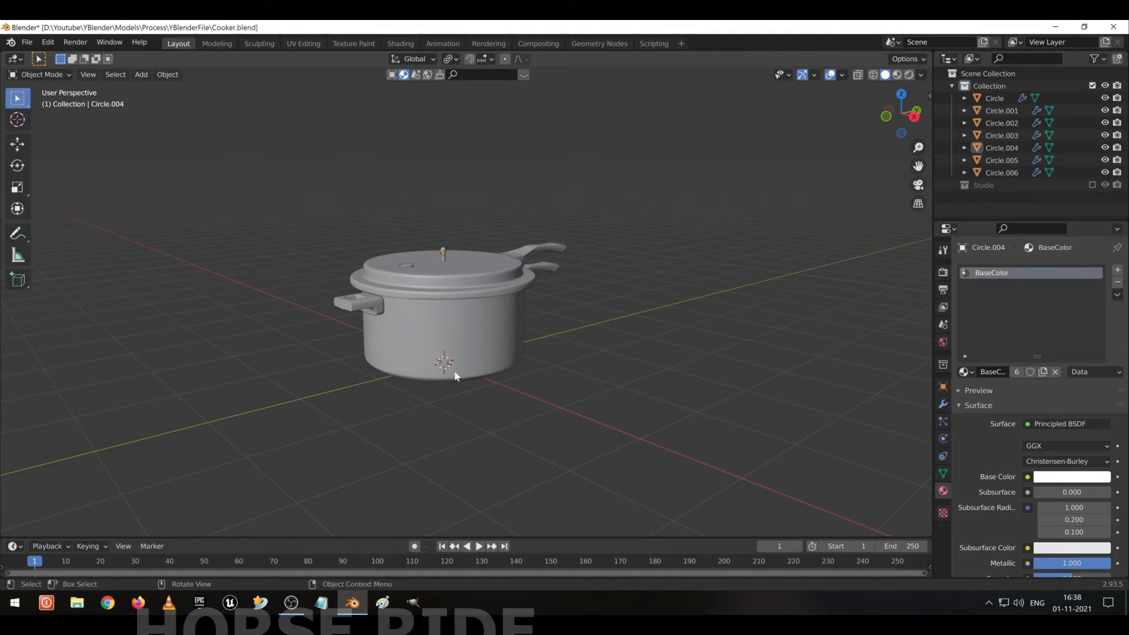
Snap the 3D cursor to the vent pipe at the centre of the cooker lid and deselect the pipe.
left_click(444, 256)
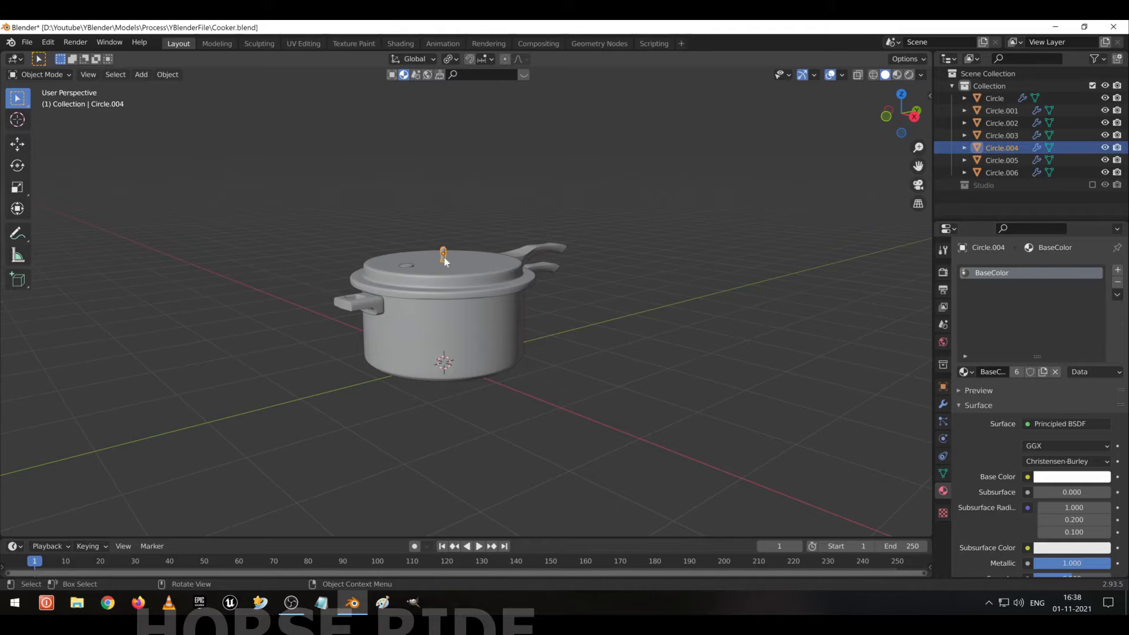
left_click(454, 275)
left_click(442, 252)
scroll(443, 252, "up", 6)
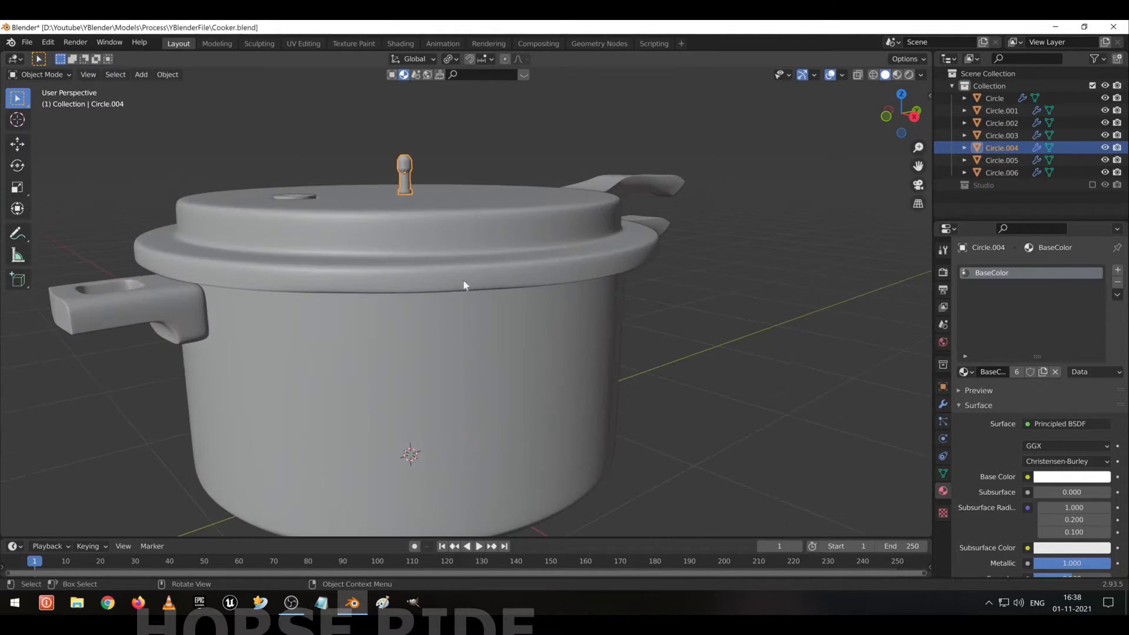
scroll(511, 408, "down", 4)
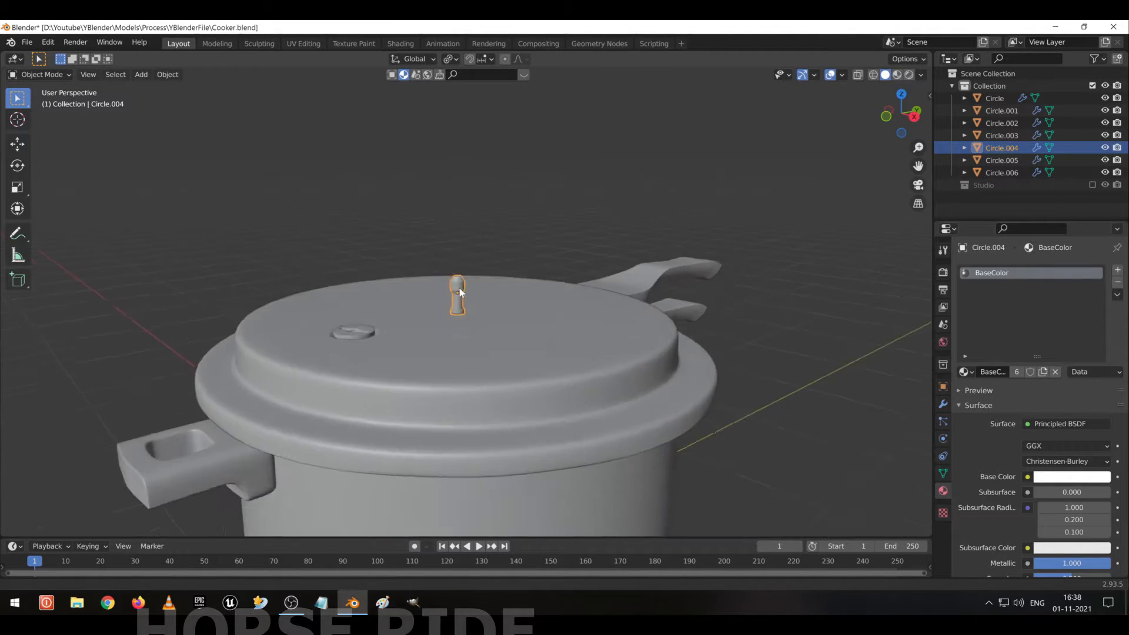
key("shift+s")
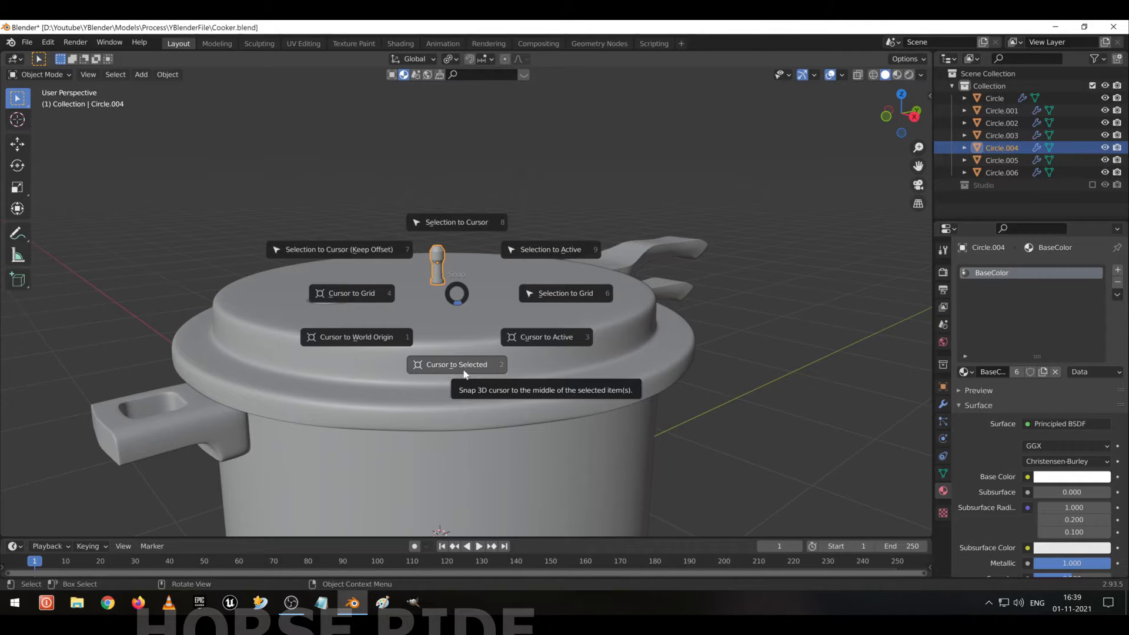
left_click(464, 369)
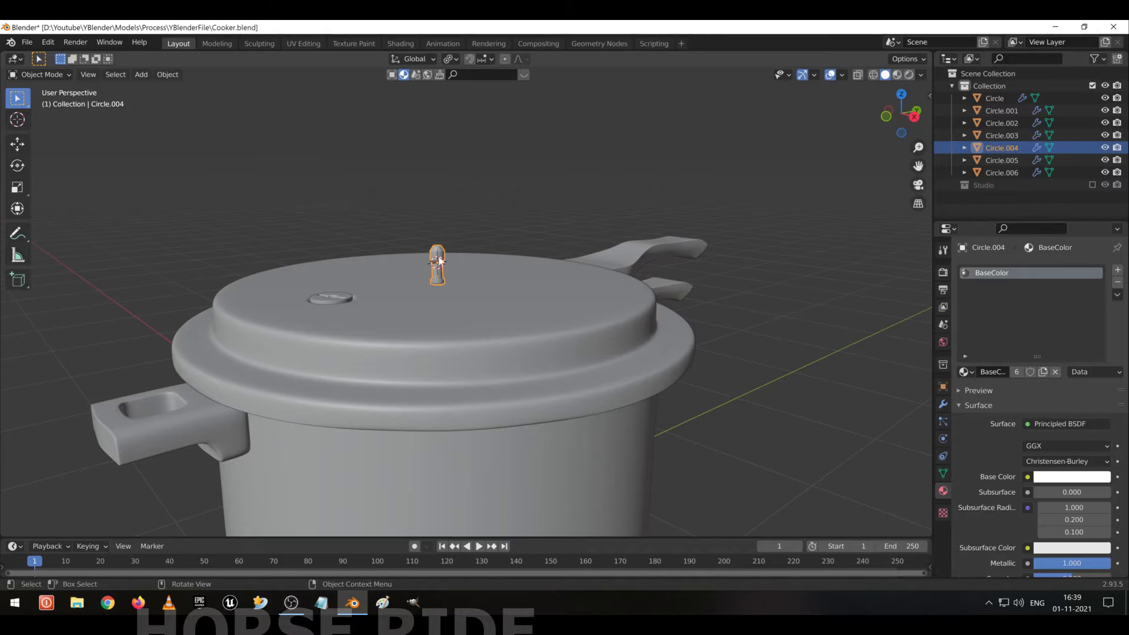
left_click(472, 218)
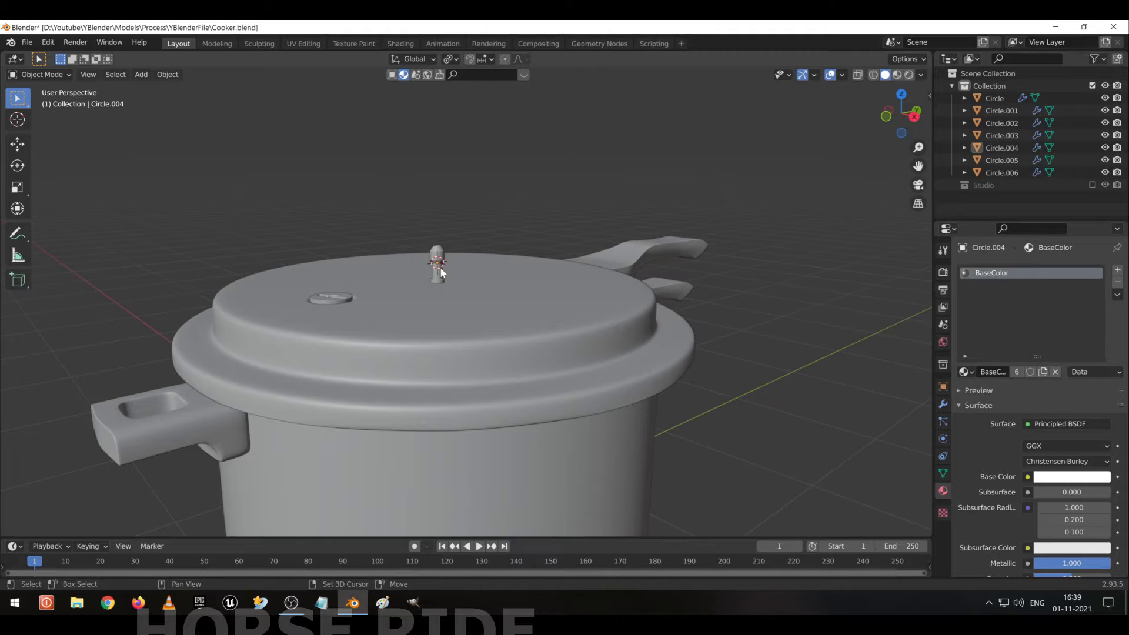
Add a 32-vertex mesh circle with a 100 cm radius at the 3D cursor from the top view, aligned to the view.
key("shift+a")
key("KP_7")
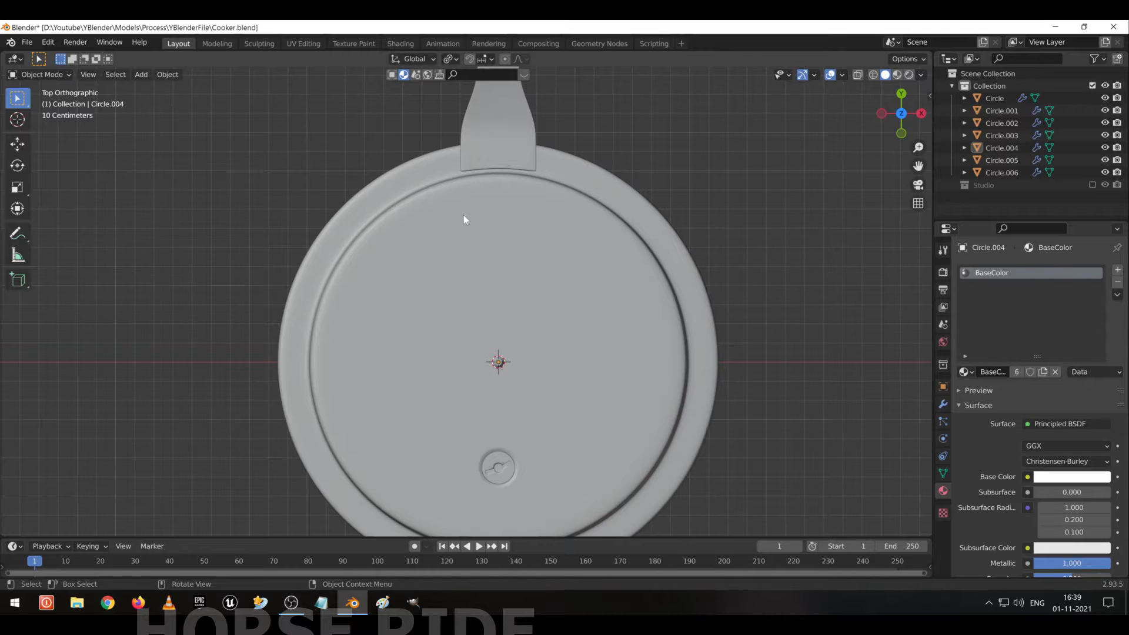
key("n")
left_click(928, 260)
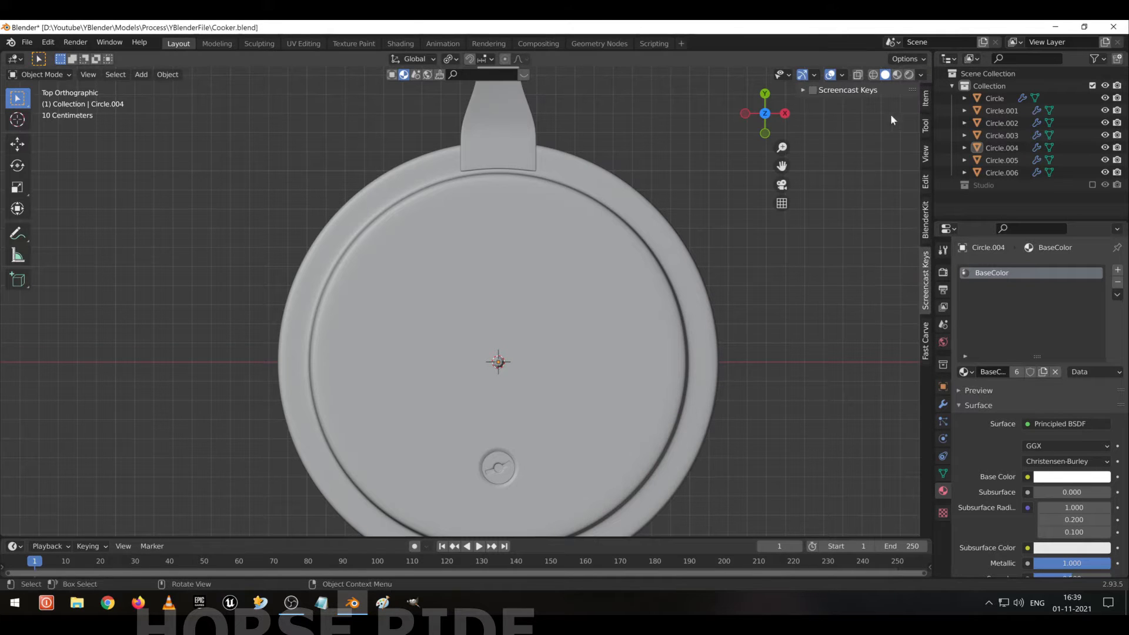
left_click(925, 97)
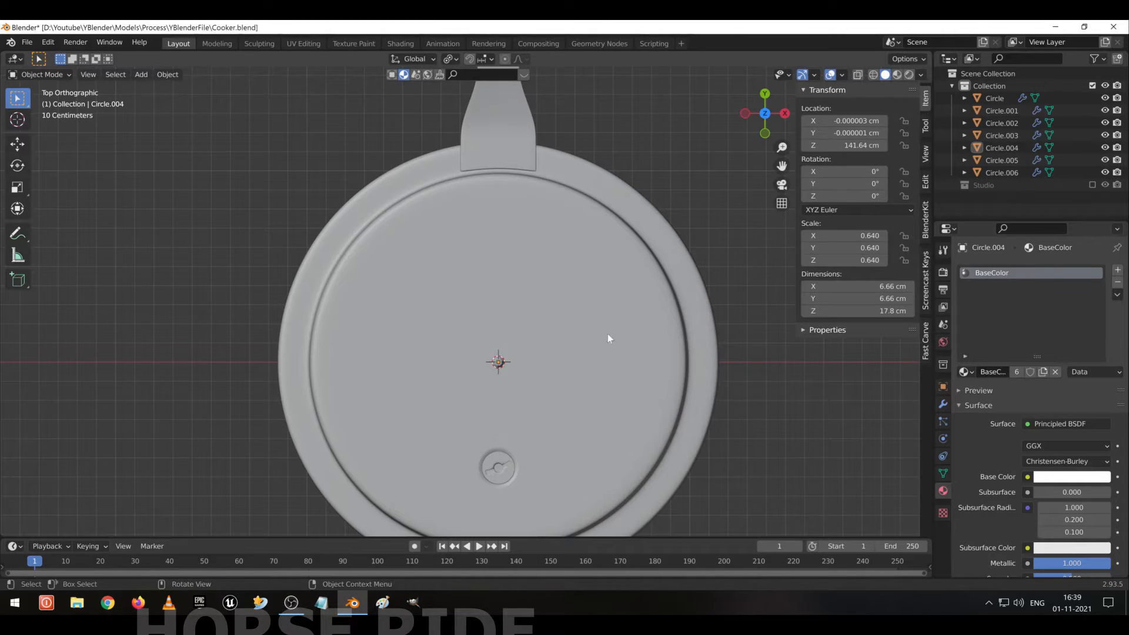
key("n")
key("shift")
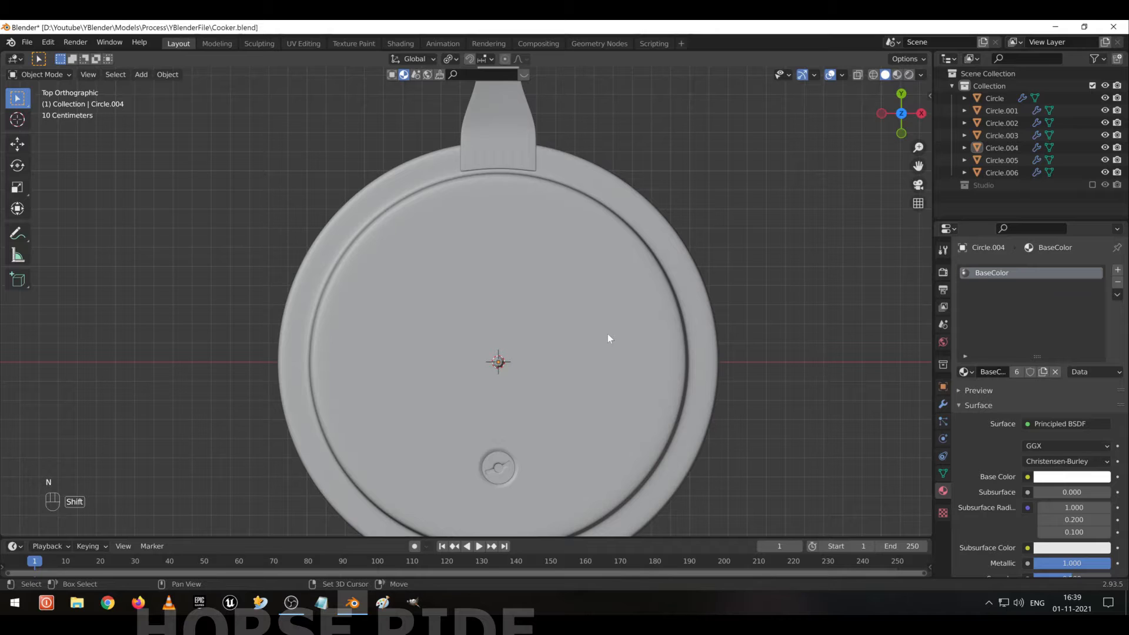
key("shift+a")
mouse_move(608, 334)
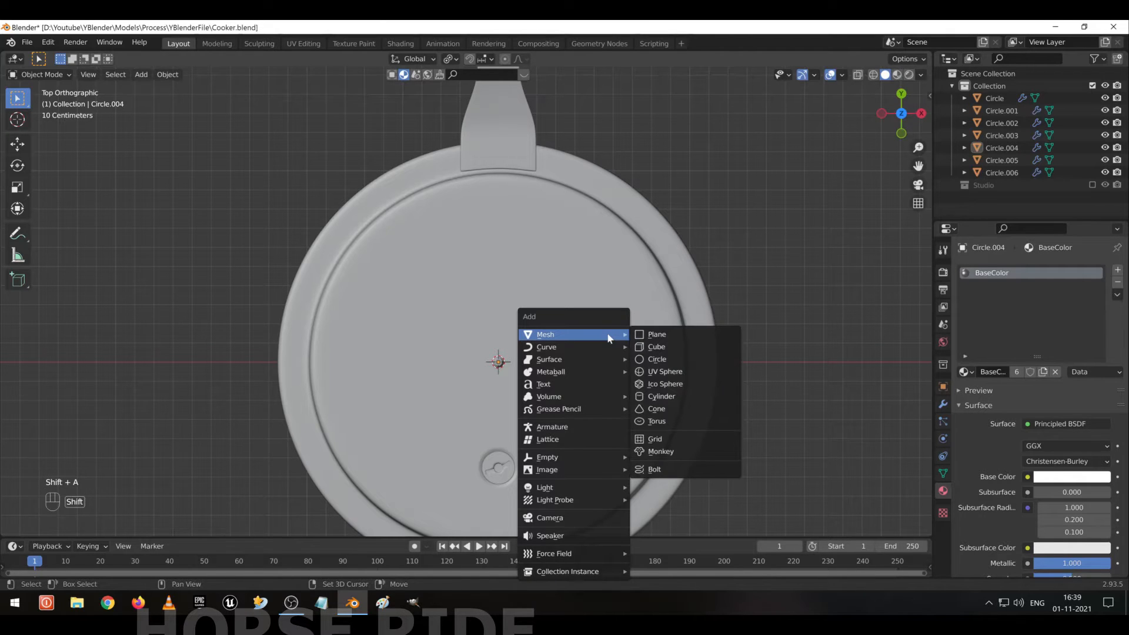
left_click(673, 360)
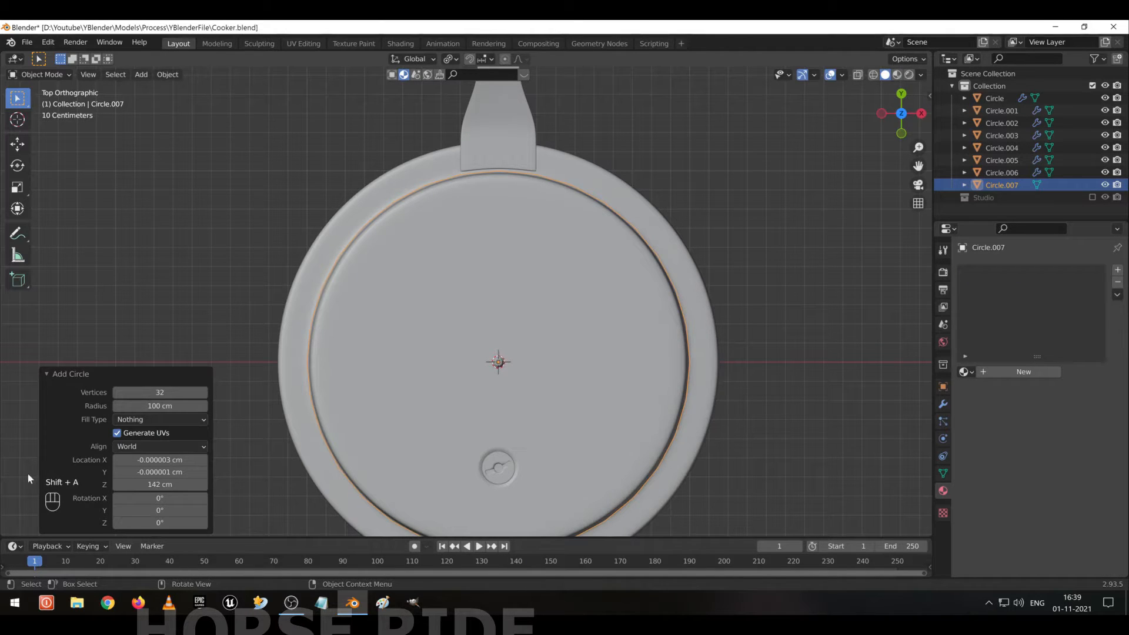
left_click(141, 447)
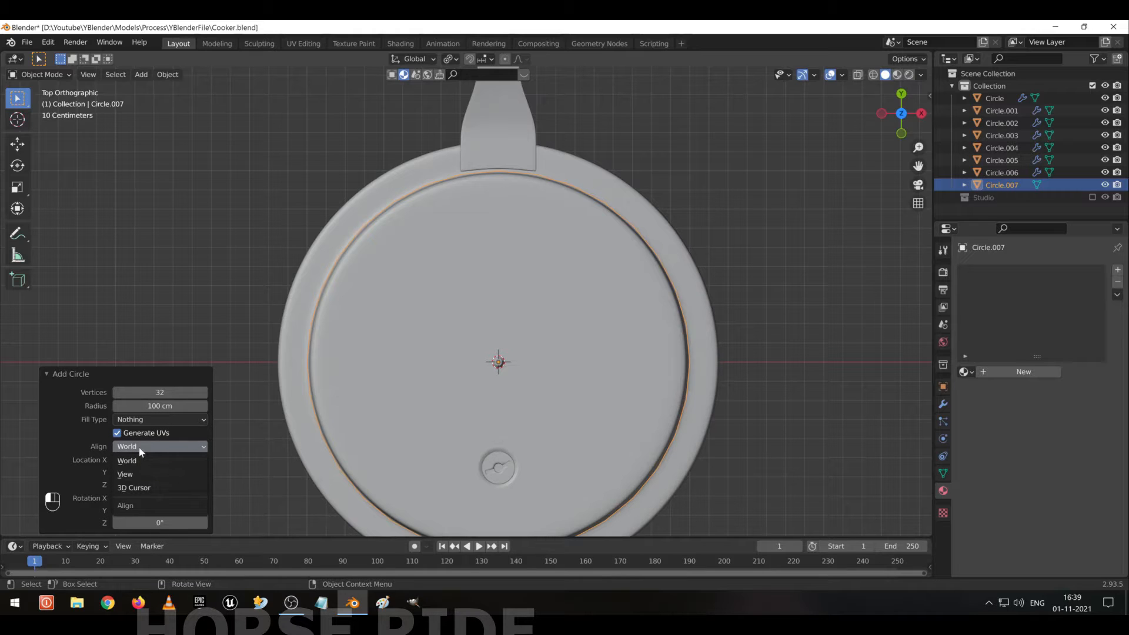
left_click(139, 474)
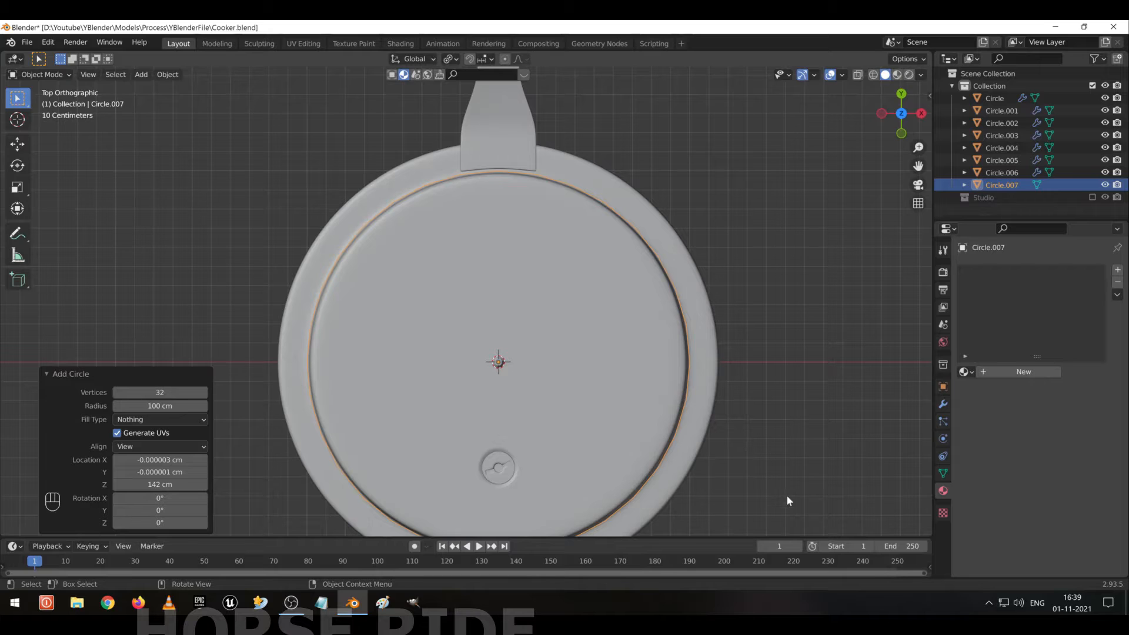
Scale the new circle down to about 7.3 cm in diameter, slightly wider than the vent pipe.
key("s")
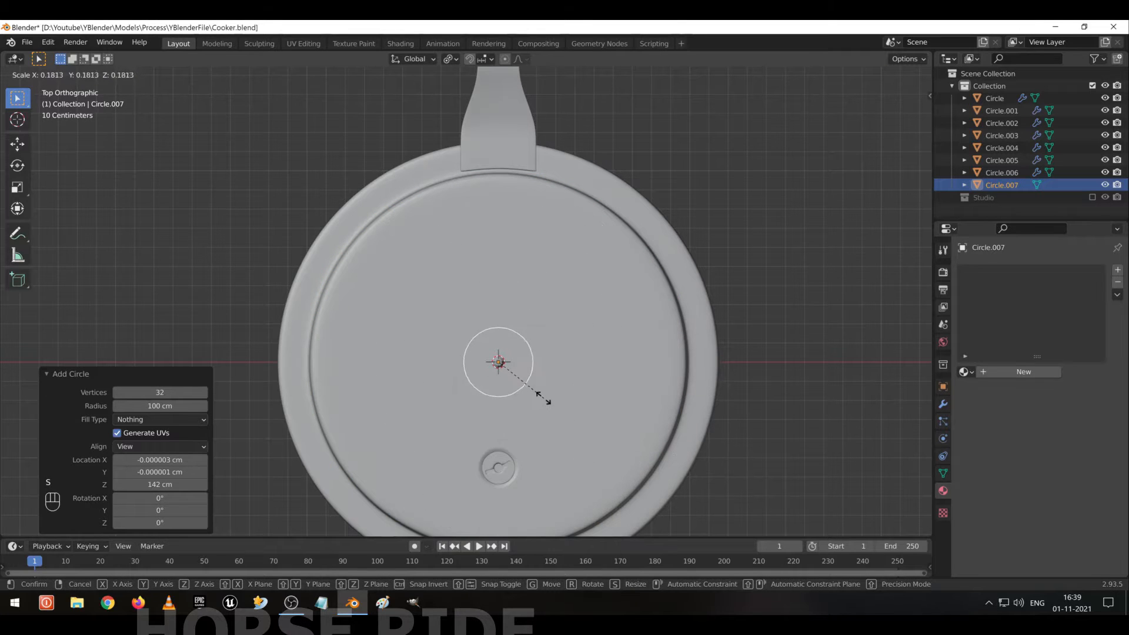
left_click(514, 372)
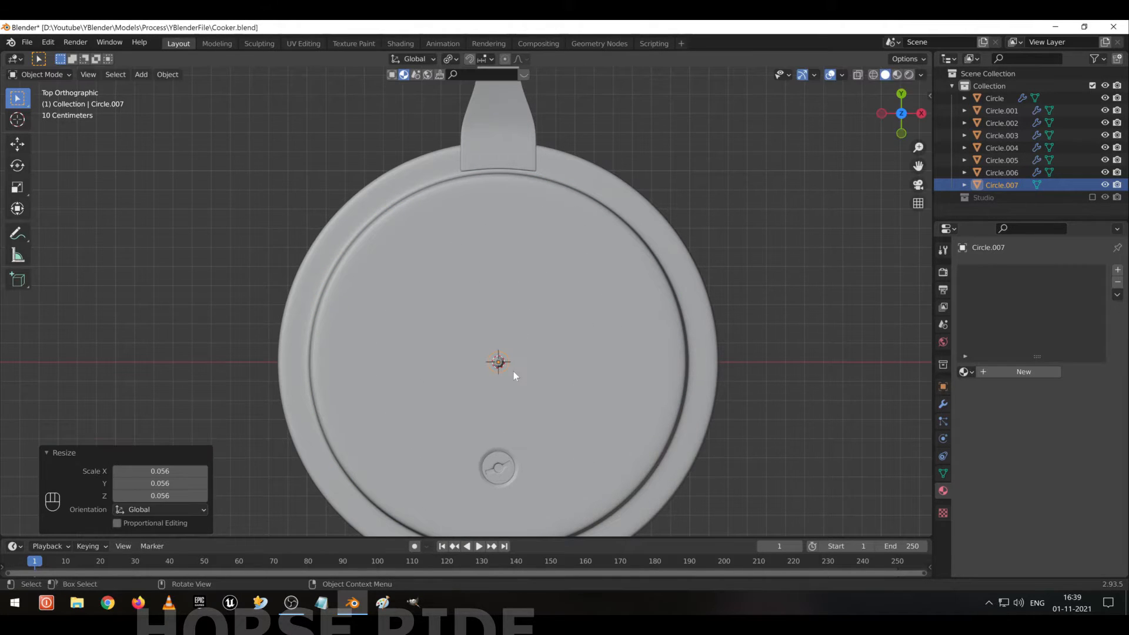
key("KP_Decimal")
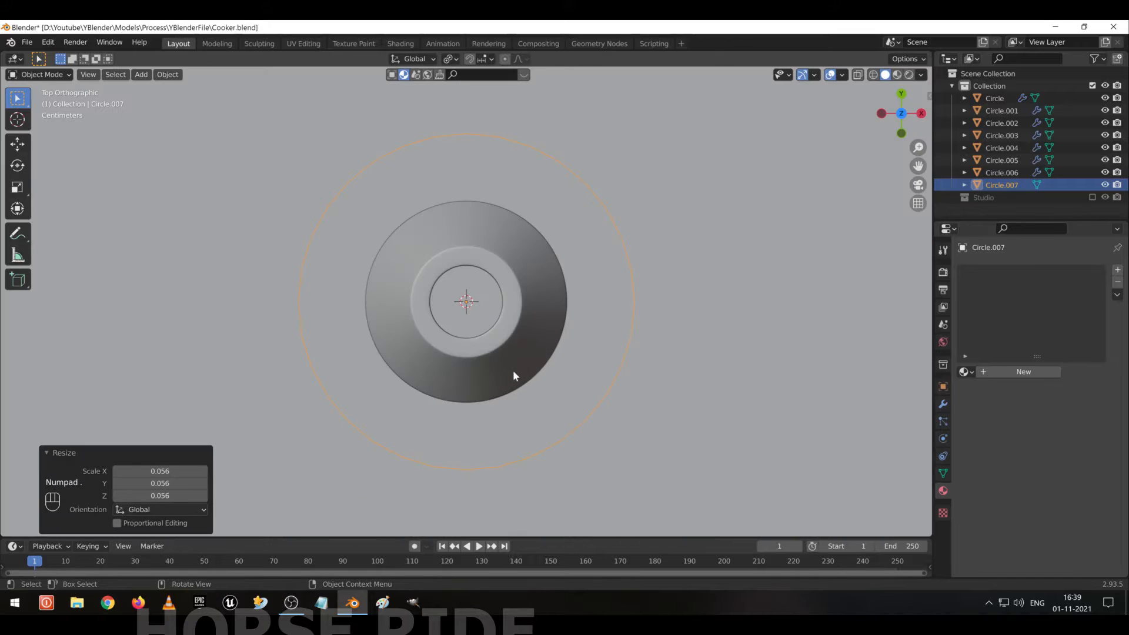
key("s")
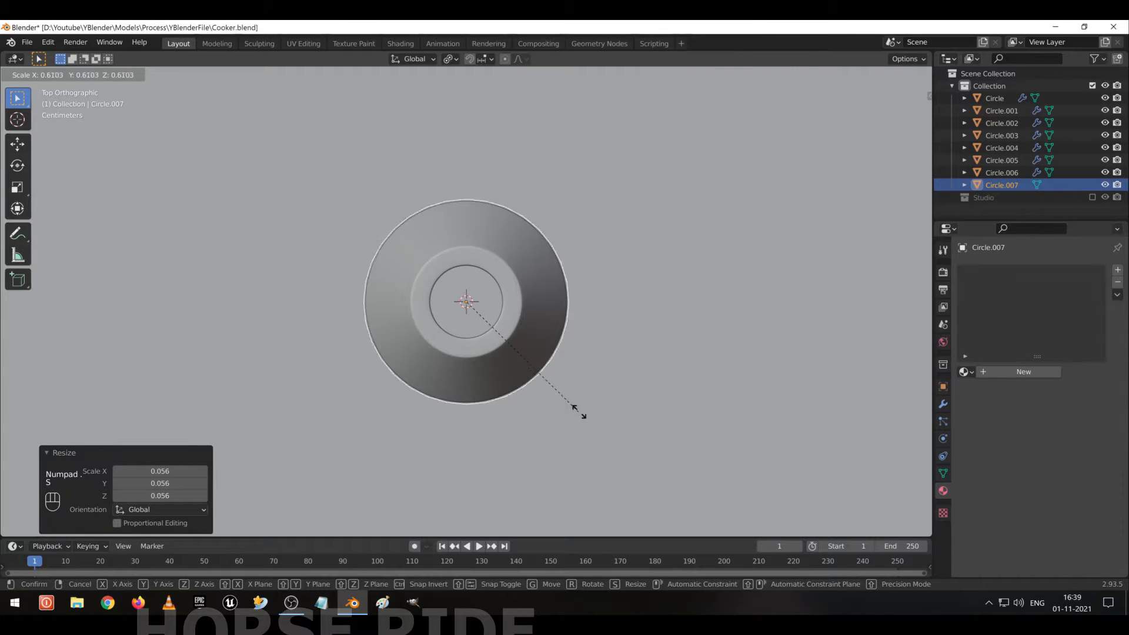
left_click(587, 418)
middle_click_drag(593, 418, 579, 294)
scroll(570, 329, "down", 4)
key("KP_7")
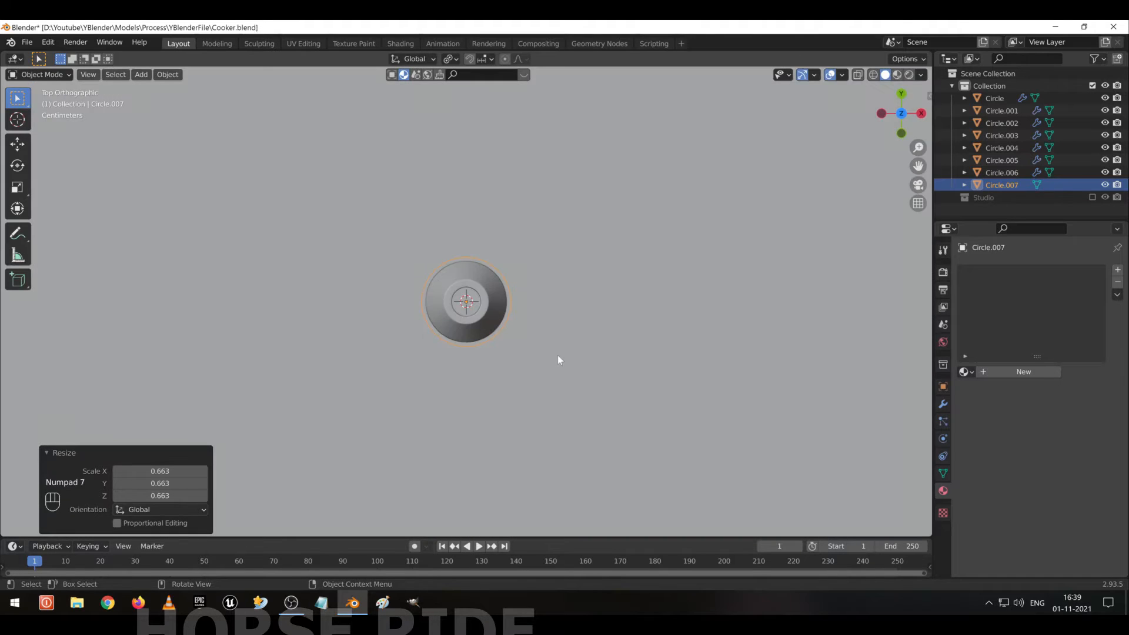
key("s")
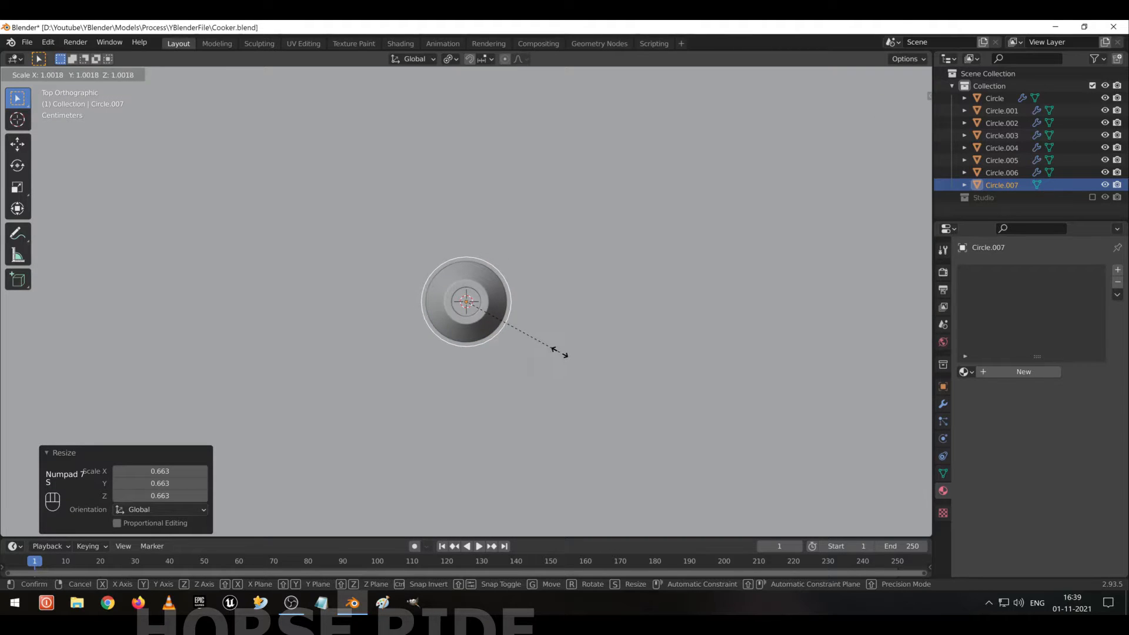
left_click(559, 355)
Move the circle about 6.3 cm down along the Z axis, to just above the vent pipe's base collar.
key("KP_1")
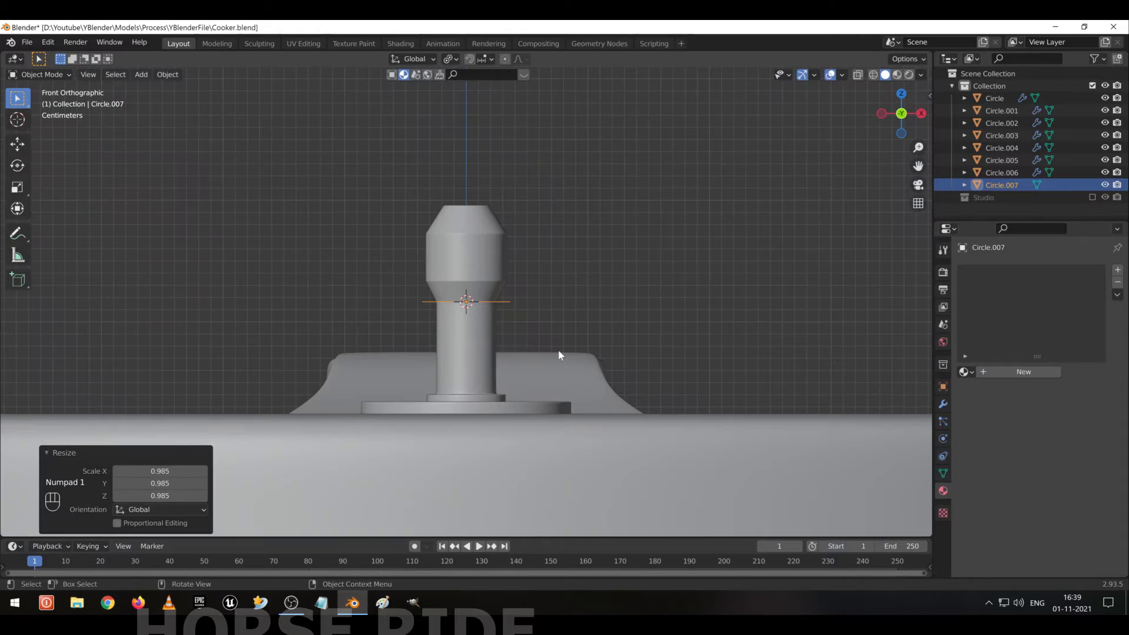
key("g")
key("z")
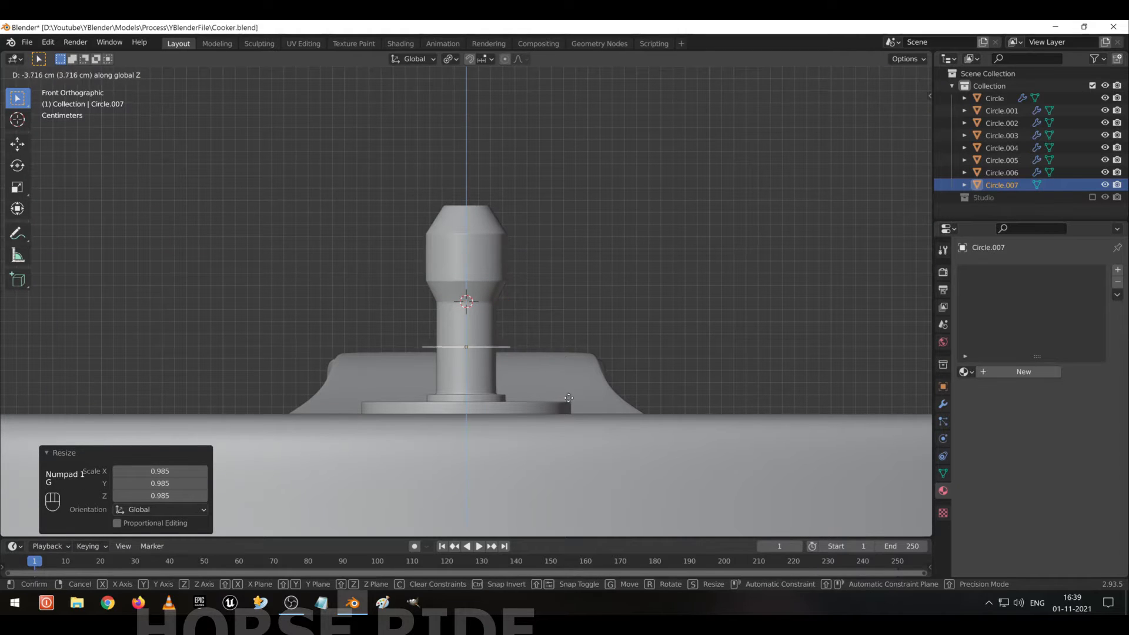
left_click(583, 429)
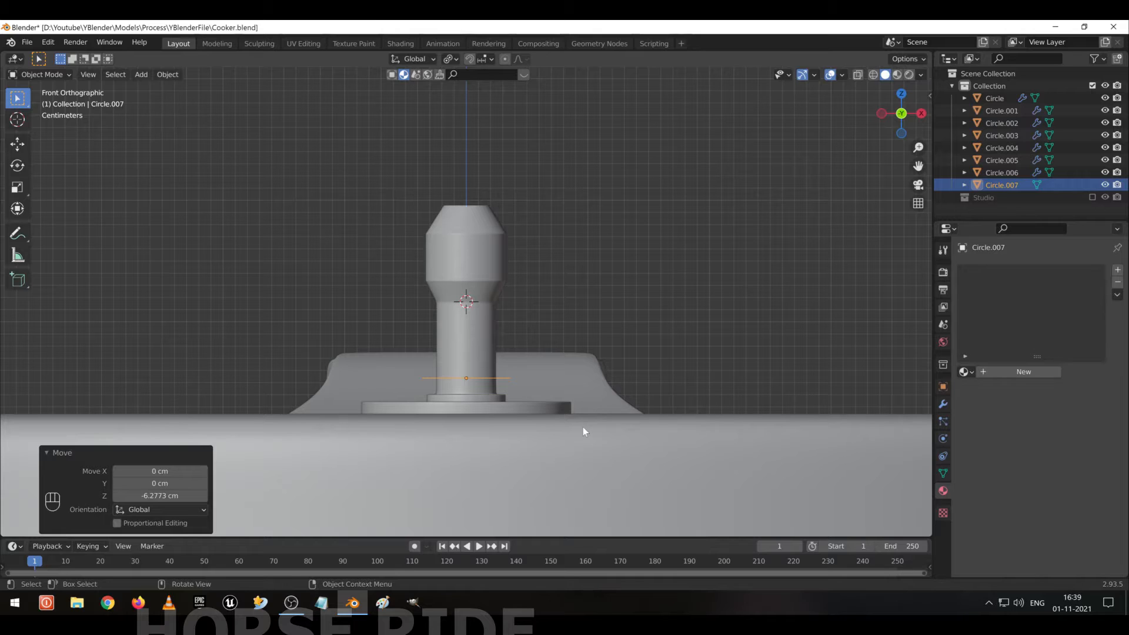
middle_click_drag(600, 373, 598, 403)
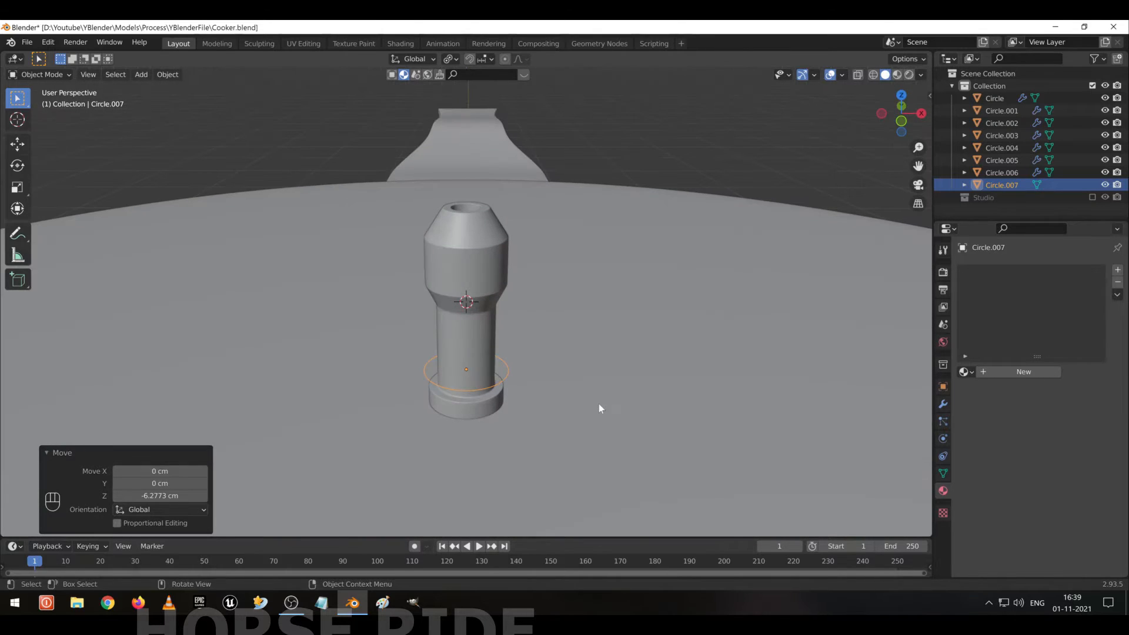
Apply the scale of the circle around the vent pipe.
key("n")
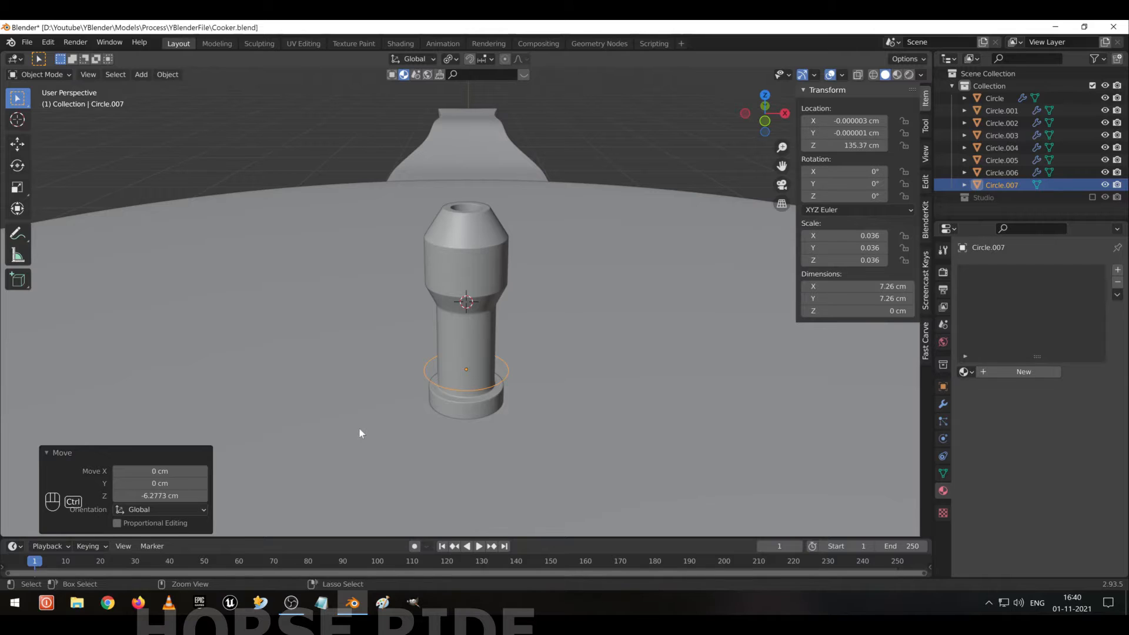
key("ctrl+a")
left_click(358, 446)
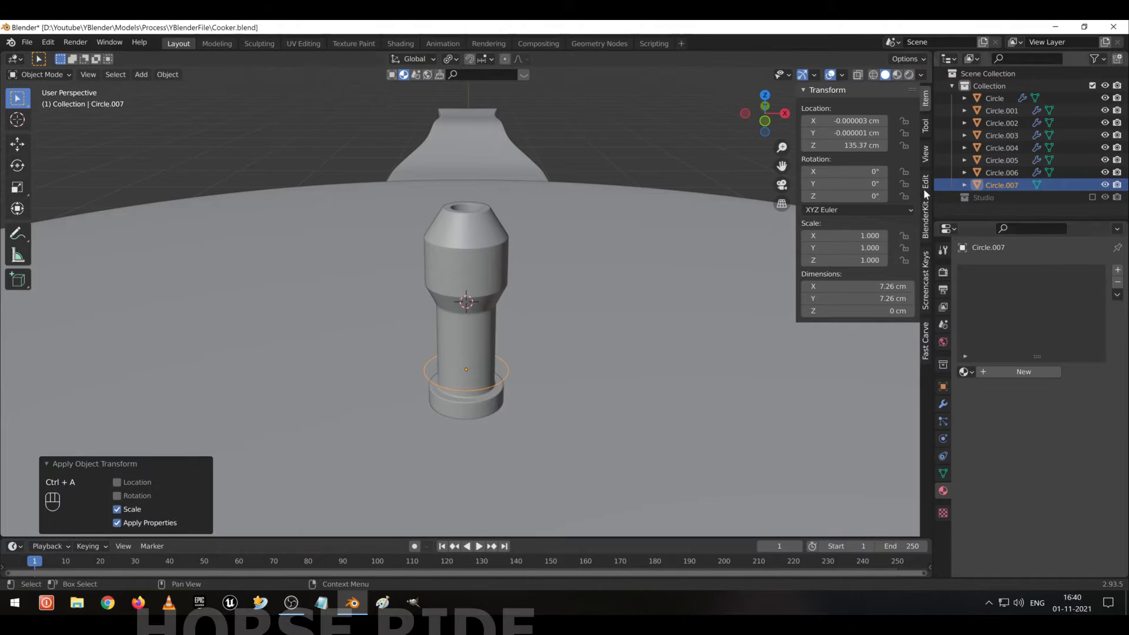
middle_click_drag(579, 376, 577, 330)
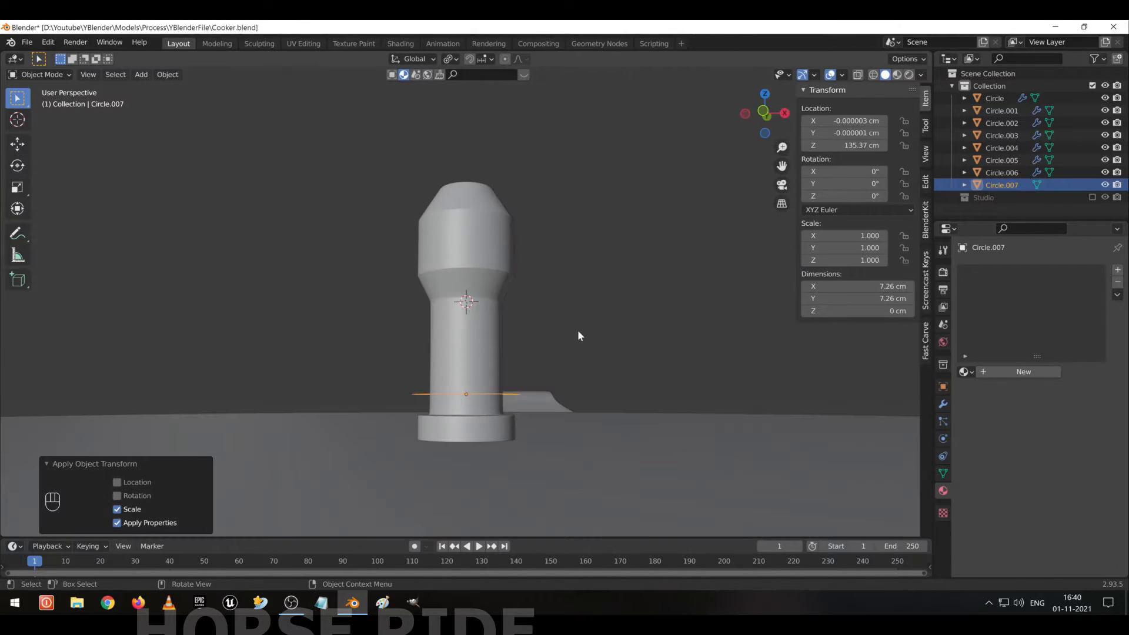
key("n")
Extrude the circle around the vent pipe outward into a flat ring, scaling the new edge by about 1.296.
key("Tab")
middle_click_drag(496, 345, 492, 390)
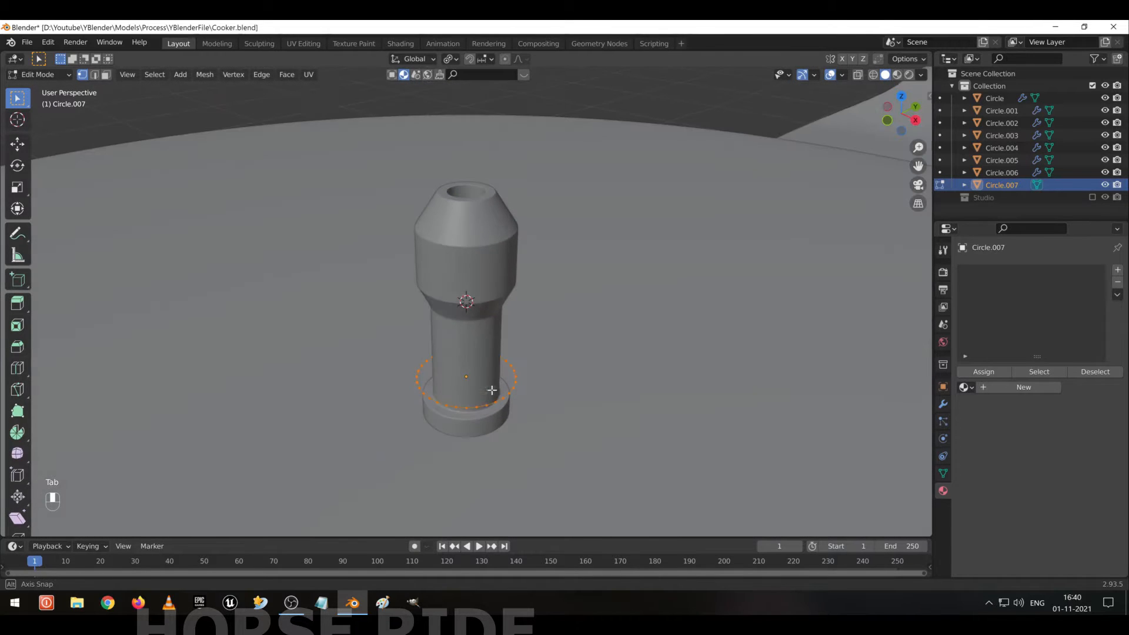
key("shift+z")
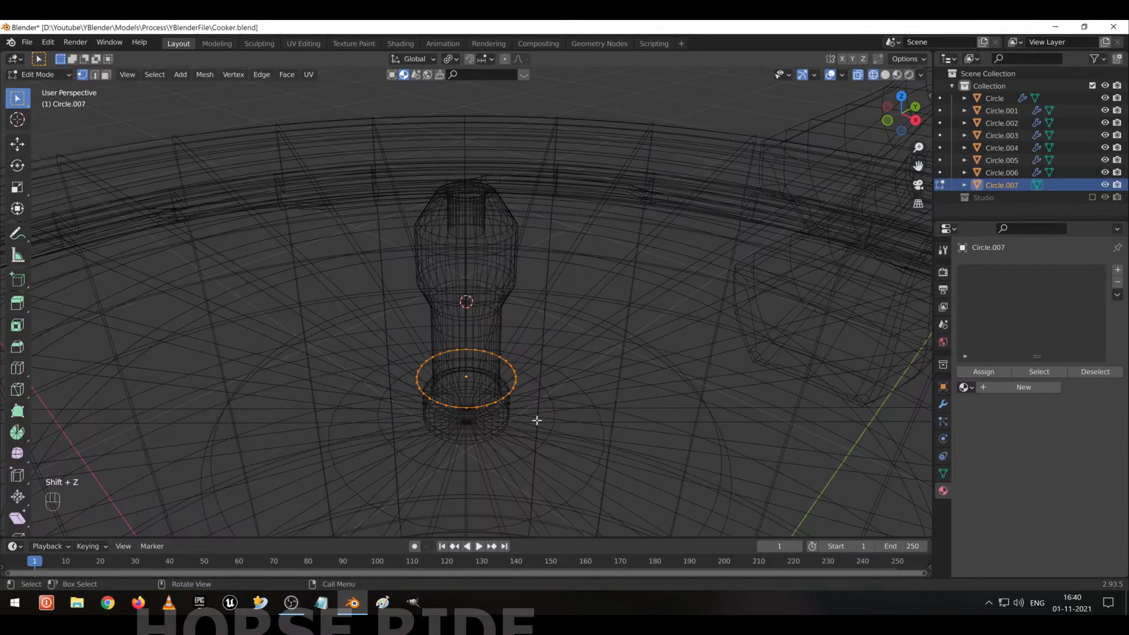
key("e")
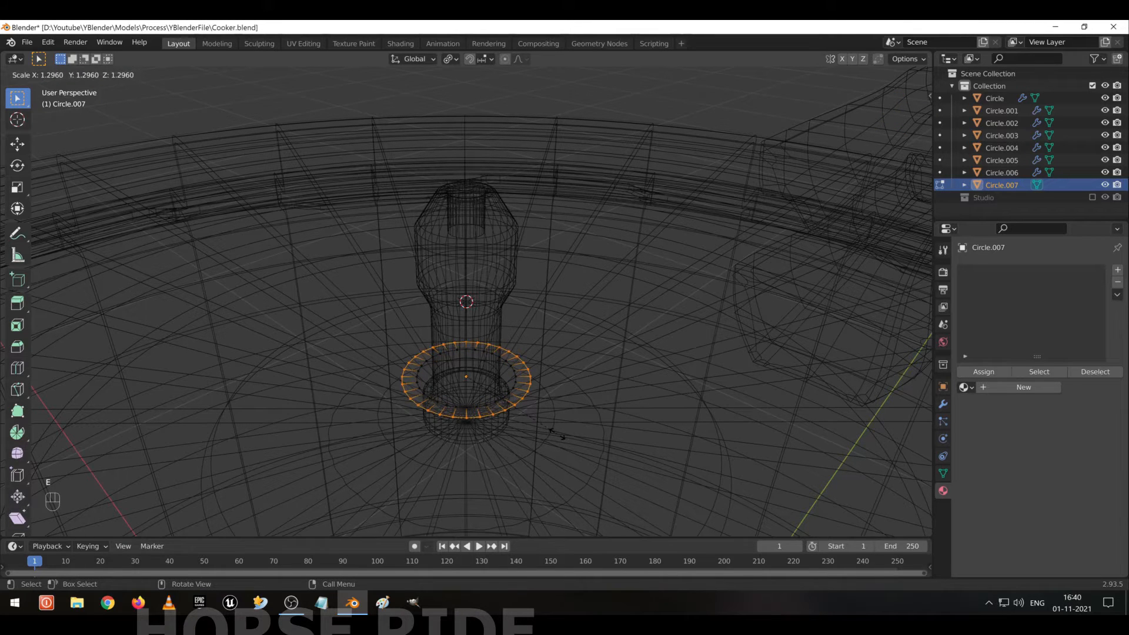
left_click(556, 432)
middle_click_drag(484, 374, 526, 356)
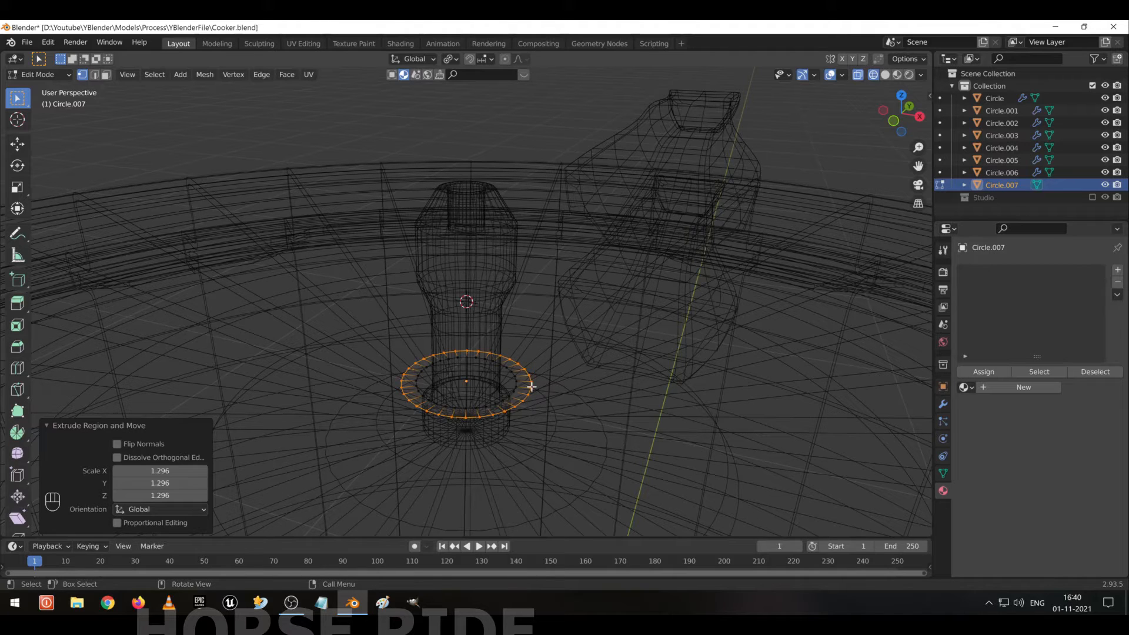
key("Tab")
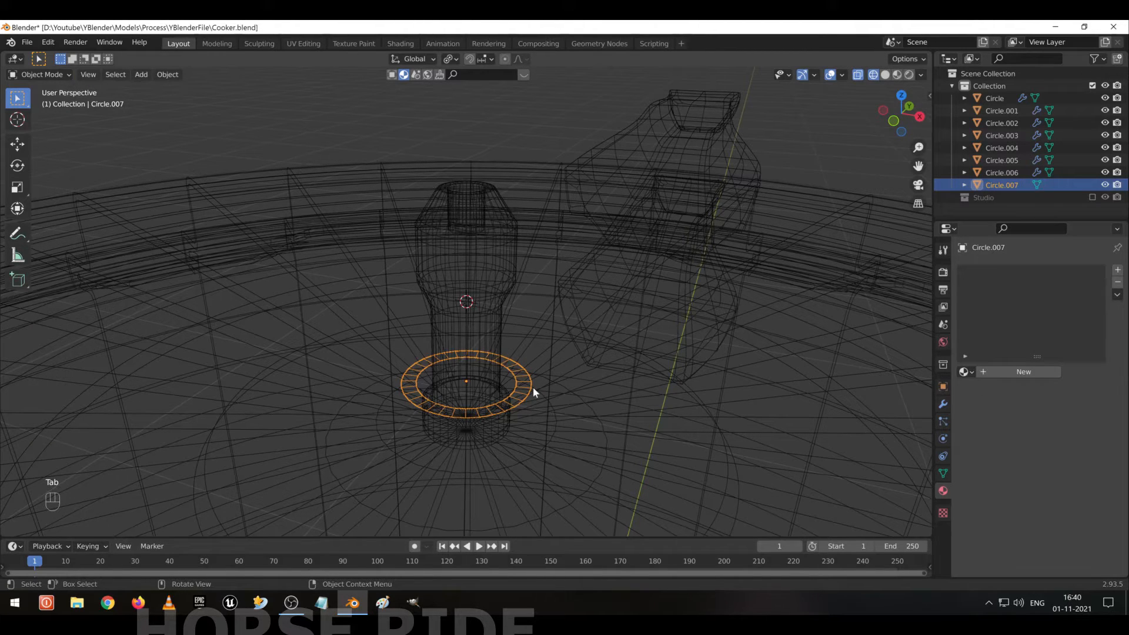
key("shift+z")
Extrude the entire flat ring upward along Z by about 0.9 cm.
middle_click_drag(532, 386, 494, 361)
key("Tab")
key("a")
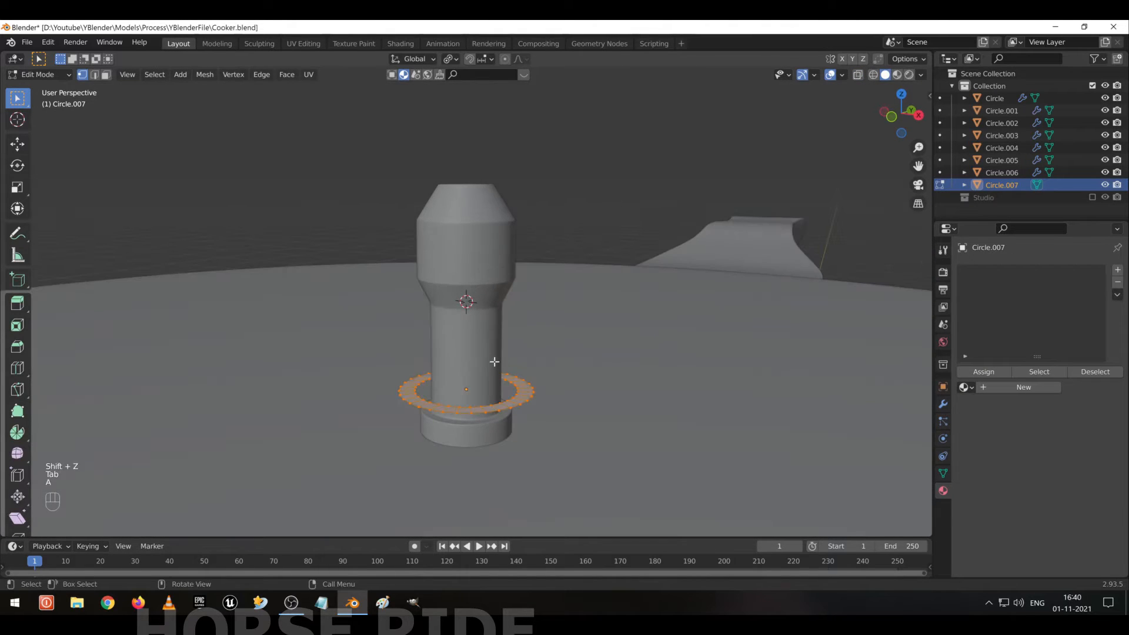
key("KP_1")
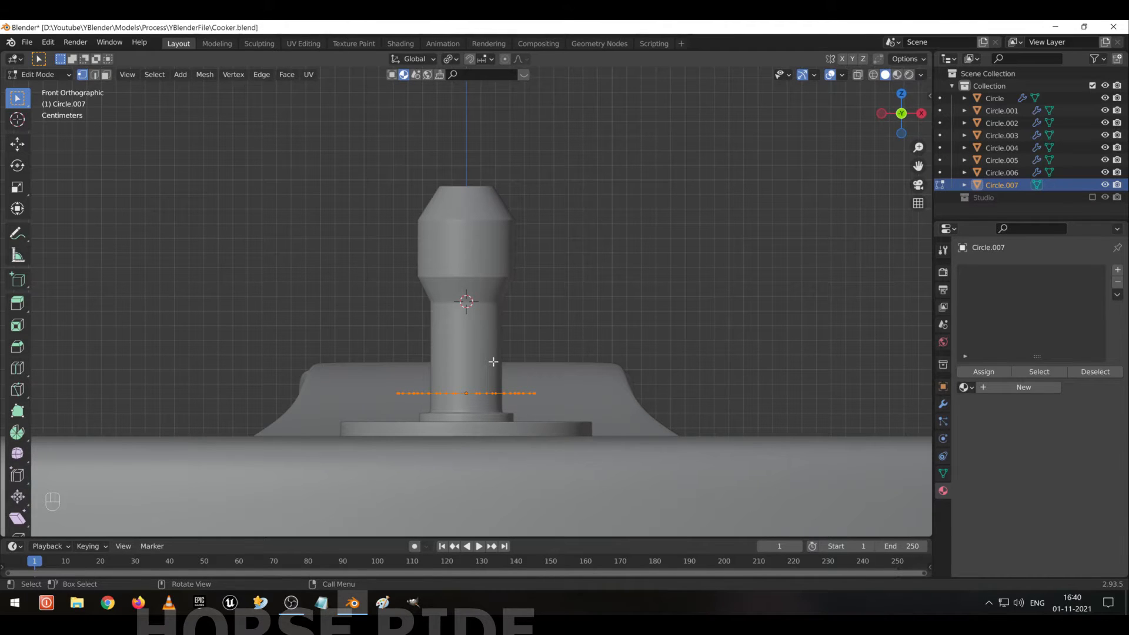
key("e")
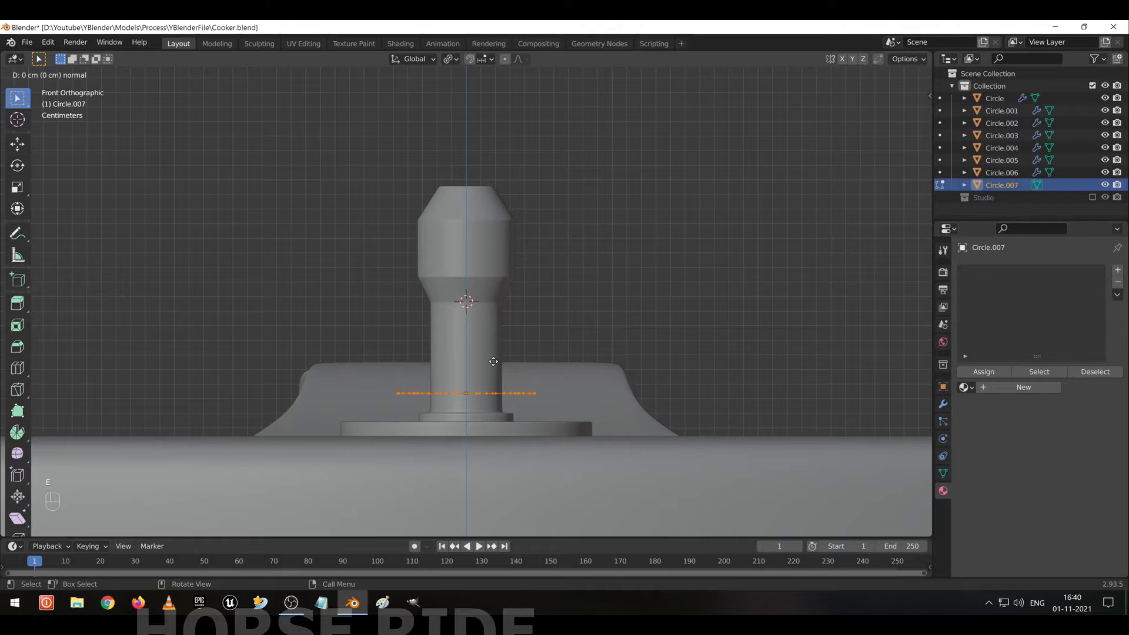
key("z")
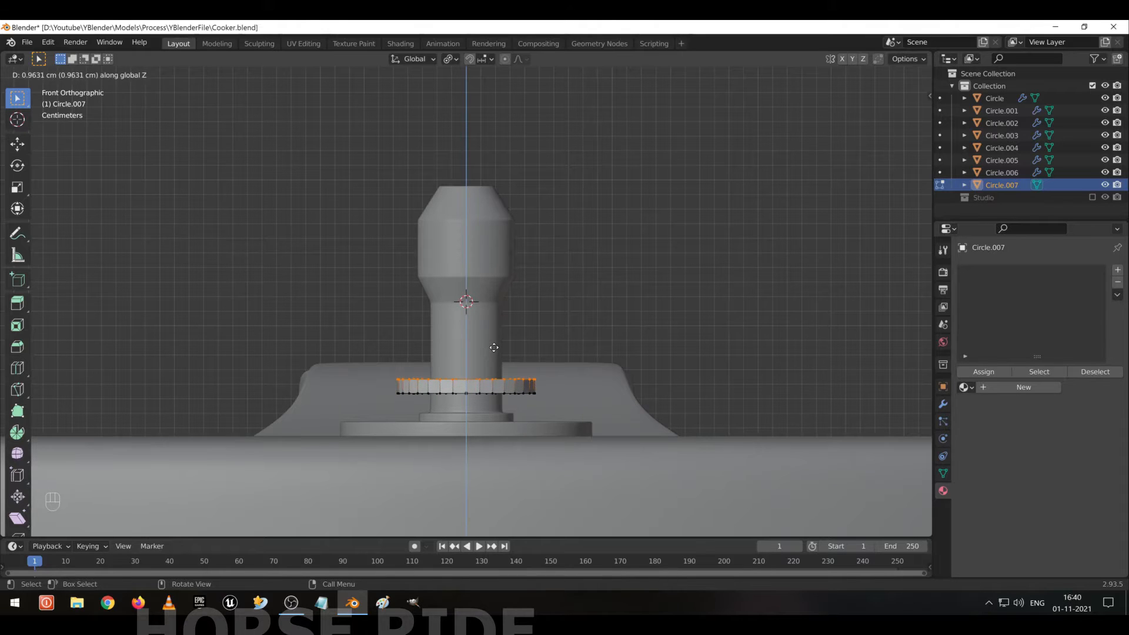
left_click(494, 349)
Extrude the ring's top upward twice more, about 1.1 cm and about 4.6 cm.
key("e")
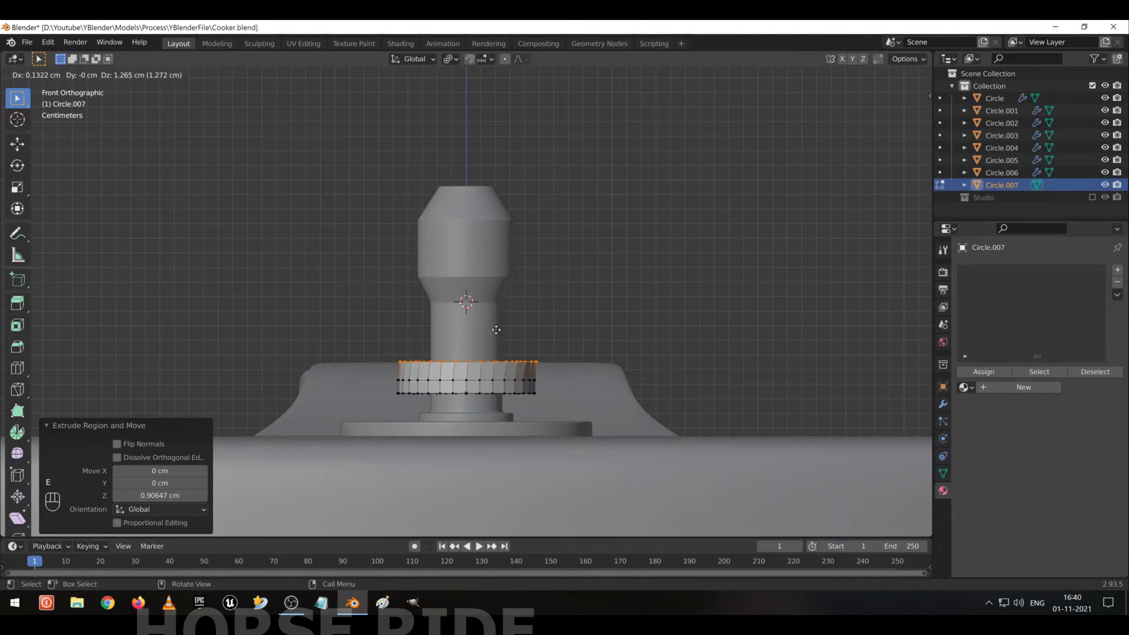
key("z")
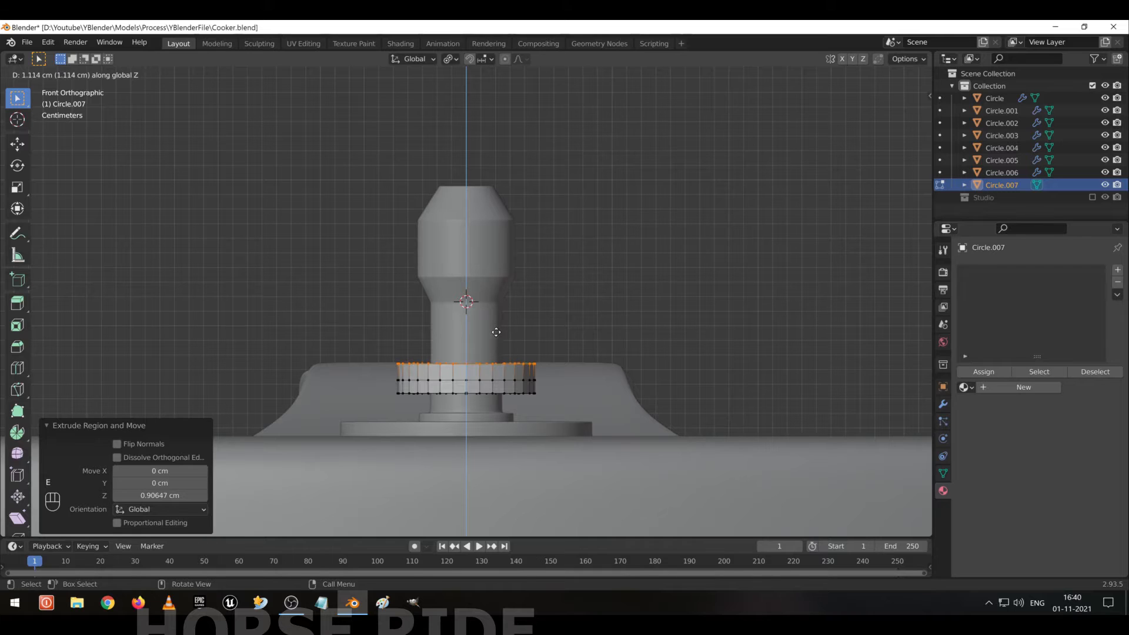
left_click(496, 332)
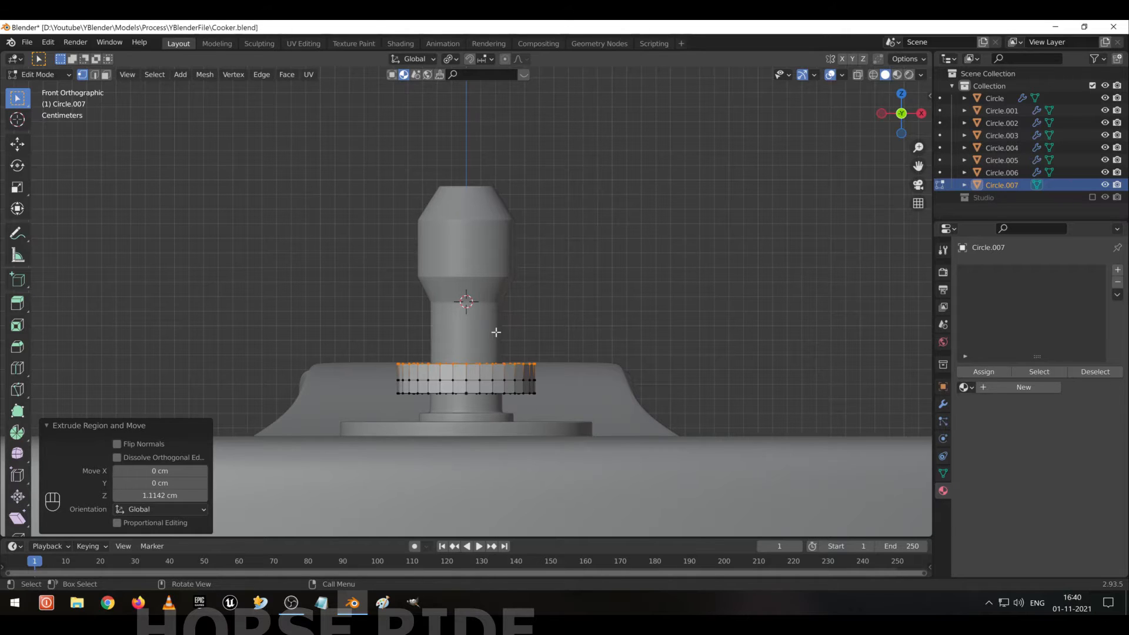
key("e")
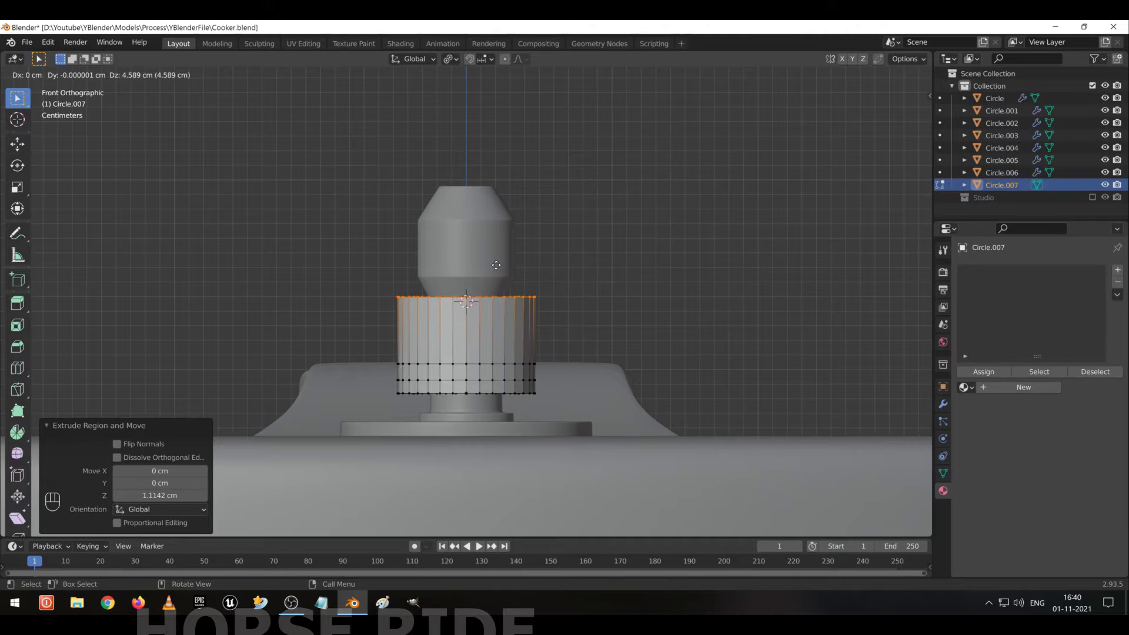
left_click(496, 265)
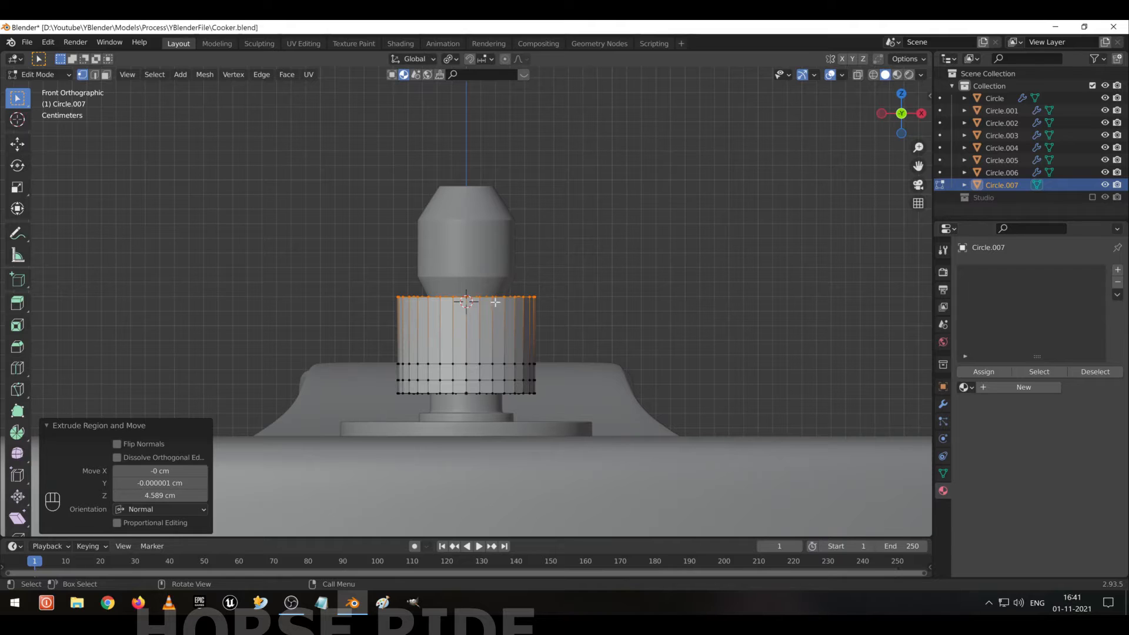
middle_click_drag(496, 302, 512, 279)
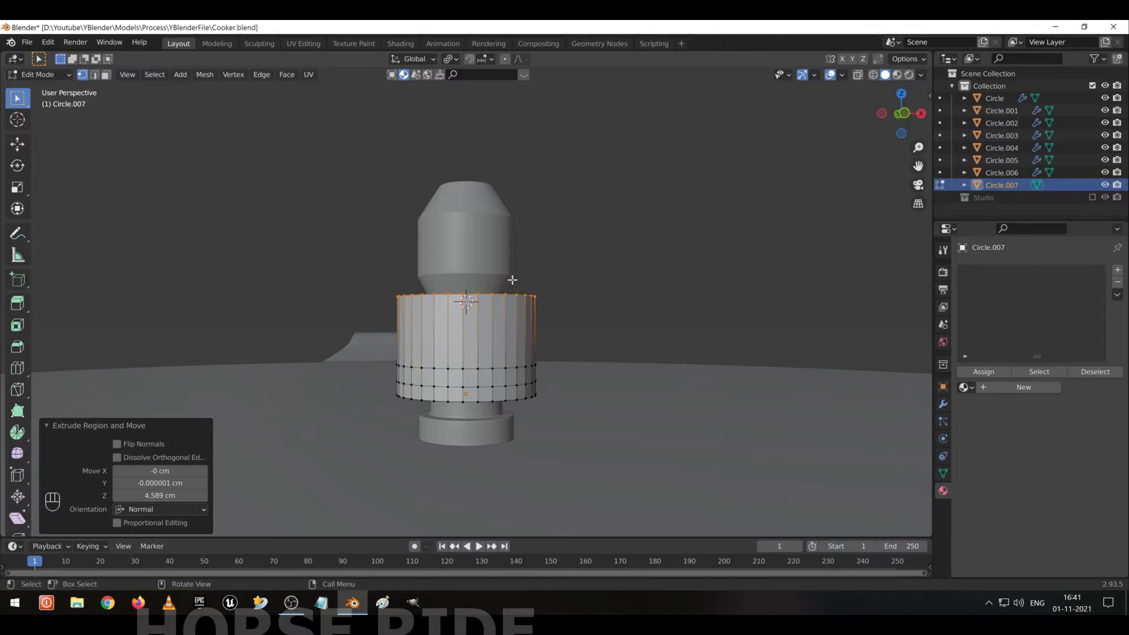
Hide the cooker's lid to expose the vent pipe and the cylinder around it.
middle_click_drag(512, 280, 424, 402)
scroll(432, 347, "up", 2)
scroll(429, 394, "down", 5)
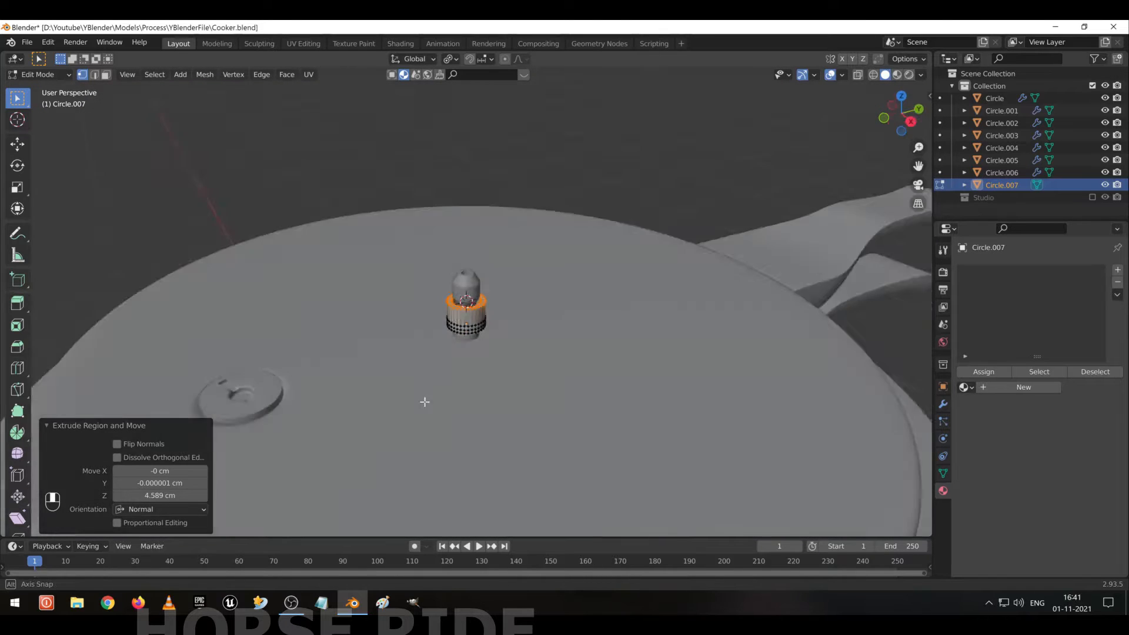
key("Tab")
left_click(492, 388)
key("h")
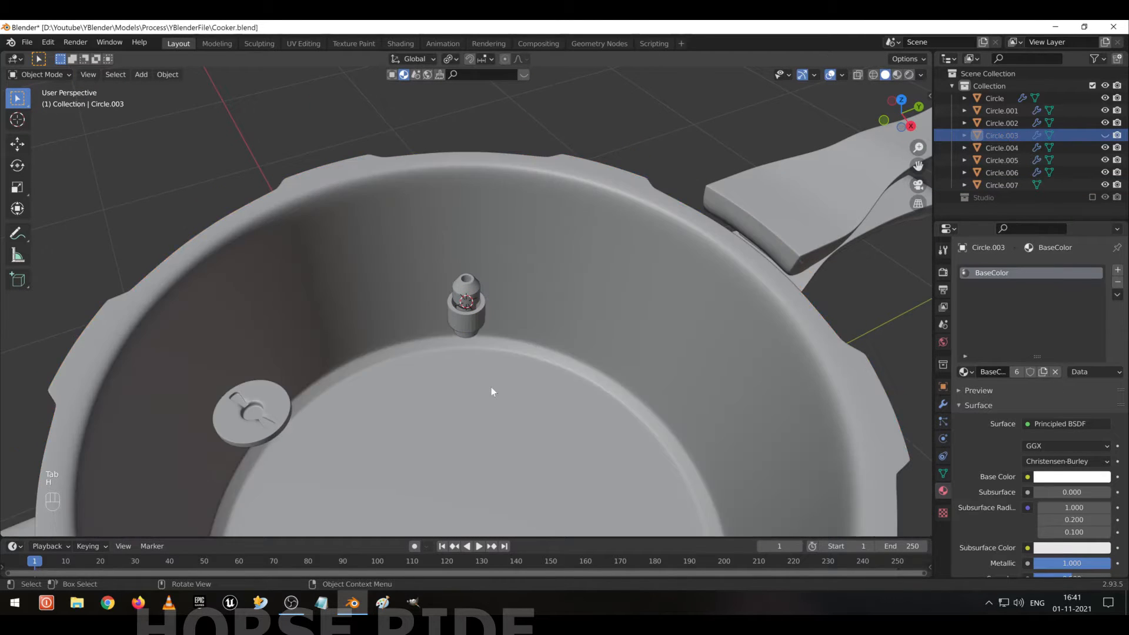
Extrude the cylinder's top ring straight up to just above the lower end of the vent pipe's widest section.
scroll(428, 291, "up", 7)
left_click(457, 319)
middle_click_drag(457, 320, 503, 310)
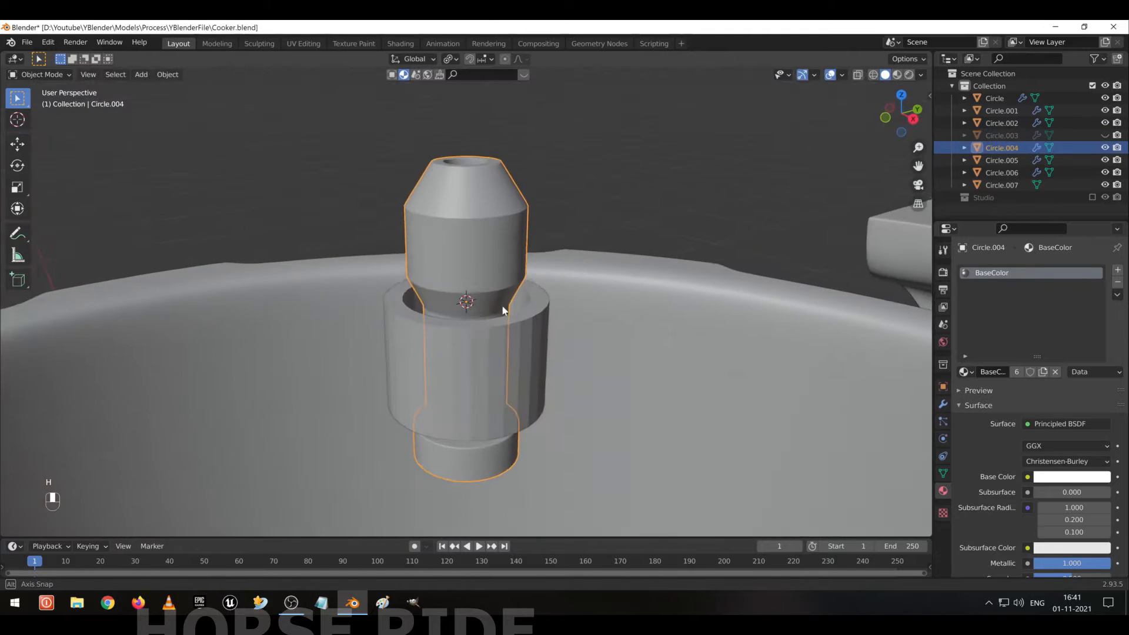
left_click(499, 372)
key("Tab")
middle_click_drag(499, 373, 519, 332)
middle_click_drag(514, 365, 490, 412)
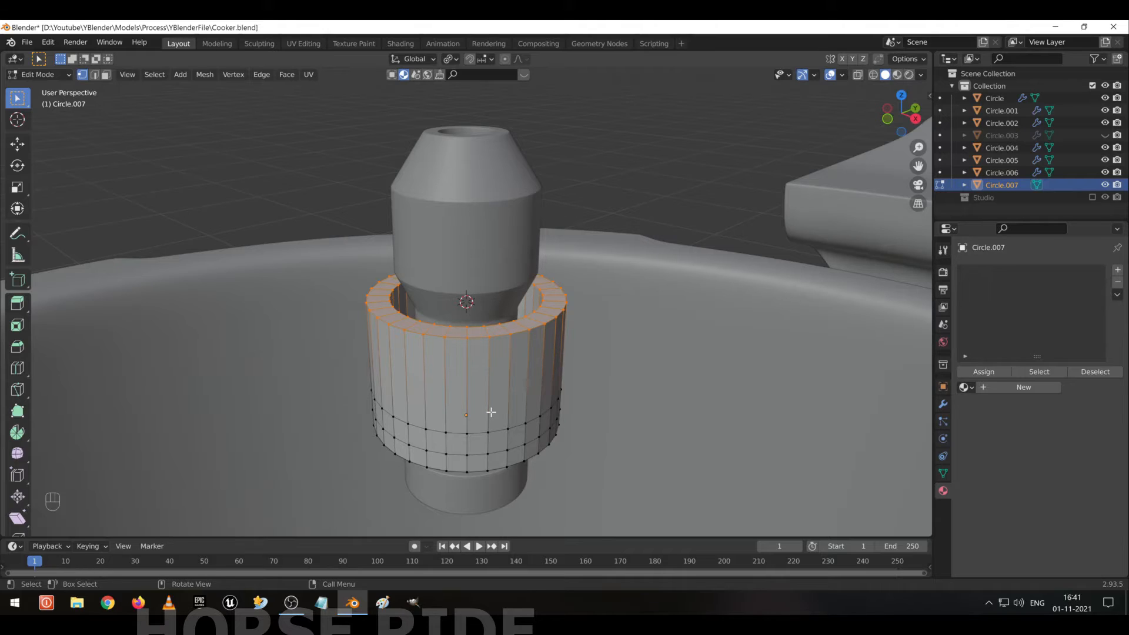
middle_click_drag(501, 403, 504, 358)
key("KP_1")
key("e")
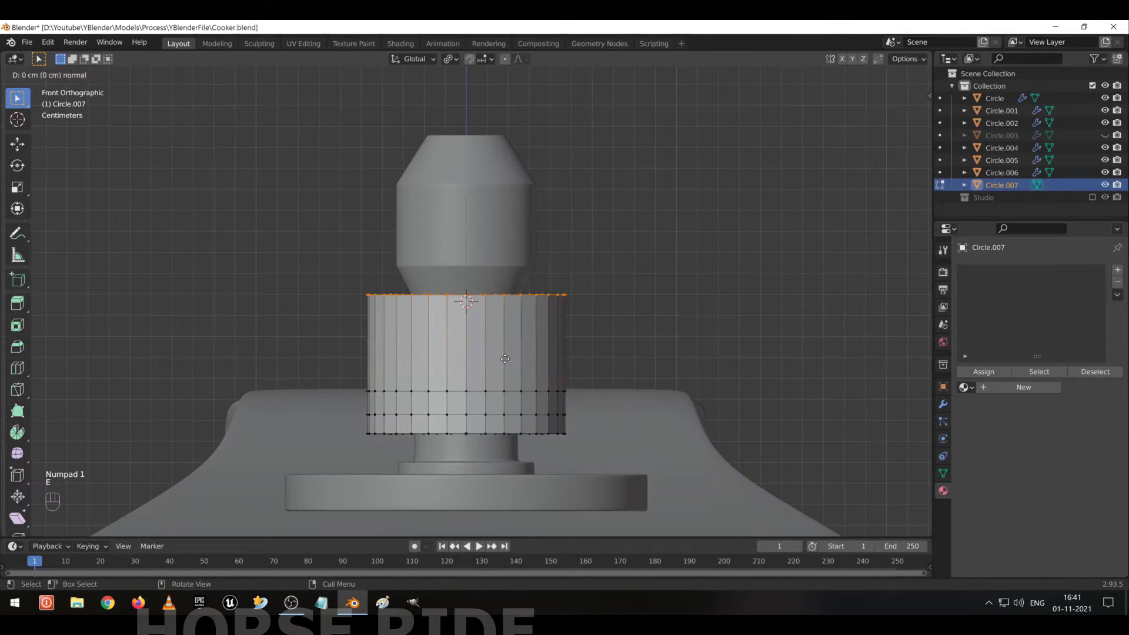
left_click(507, 318)
key("Tab")
Shade the cylinder smooth and enable Auto Smooth at 30°.
right_click(508, 318)
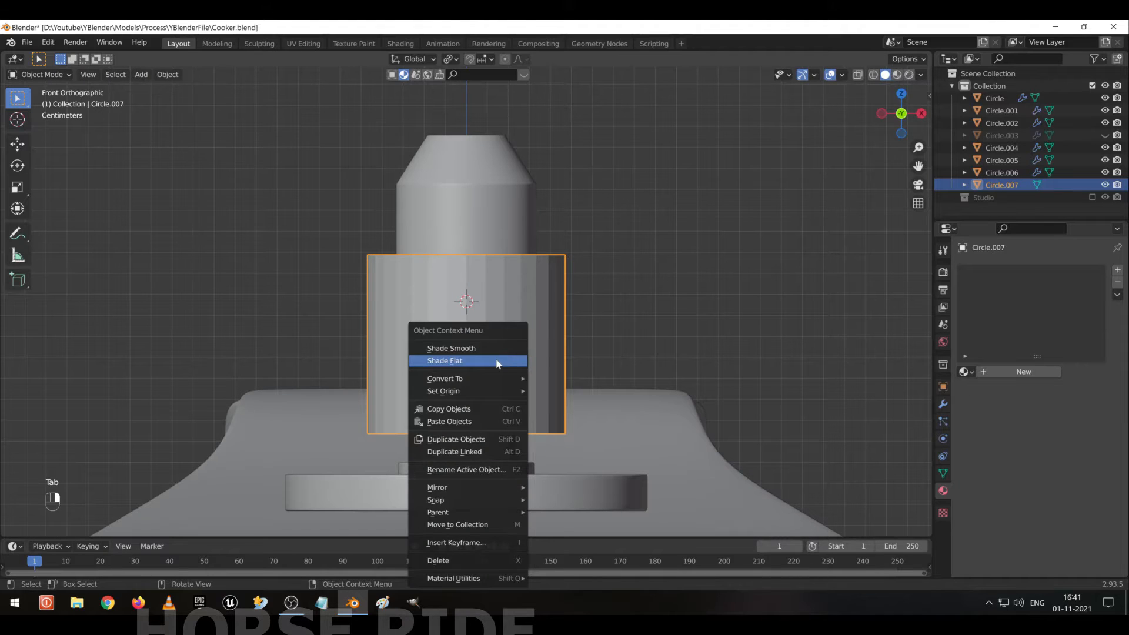
left_click(493, 348)
left_click(942, 473)
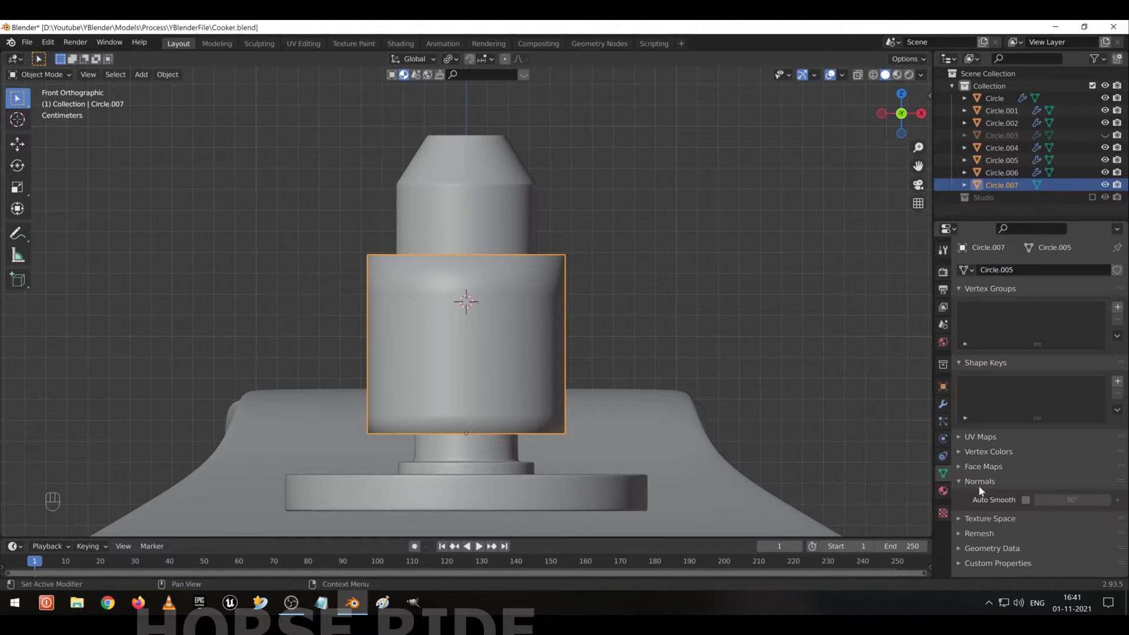
left_click(1025, 500)
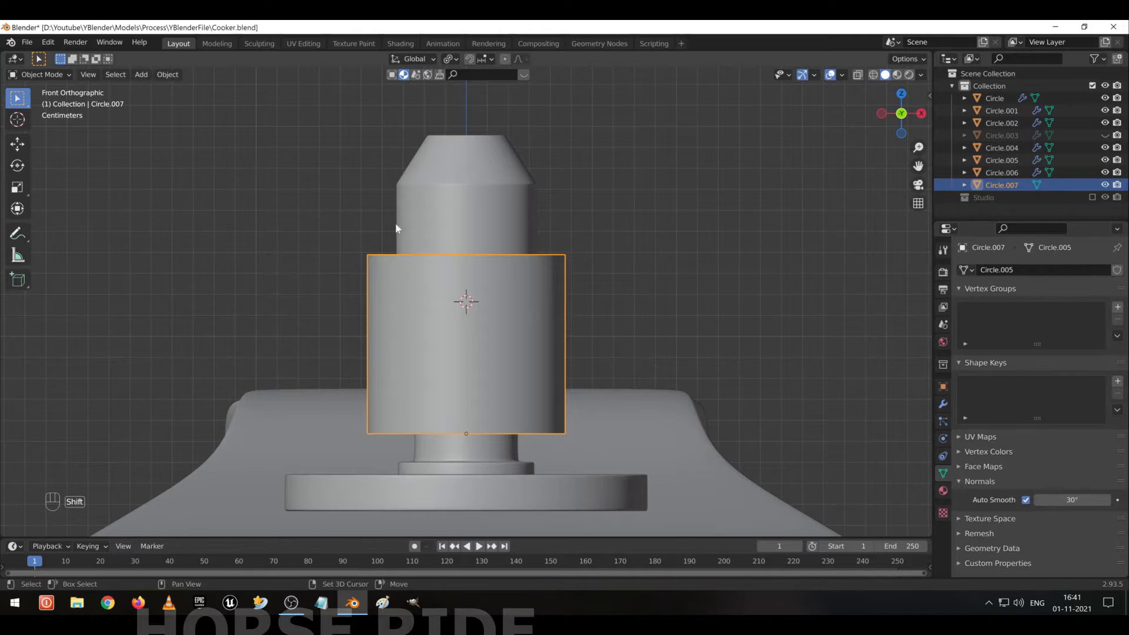
Duplicate the cylinder's top outer edge loop in place and scale the copy up by about 1.161.
middle_click_drag(423, 330, 445, 352)
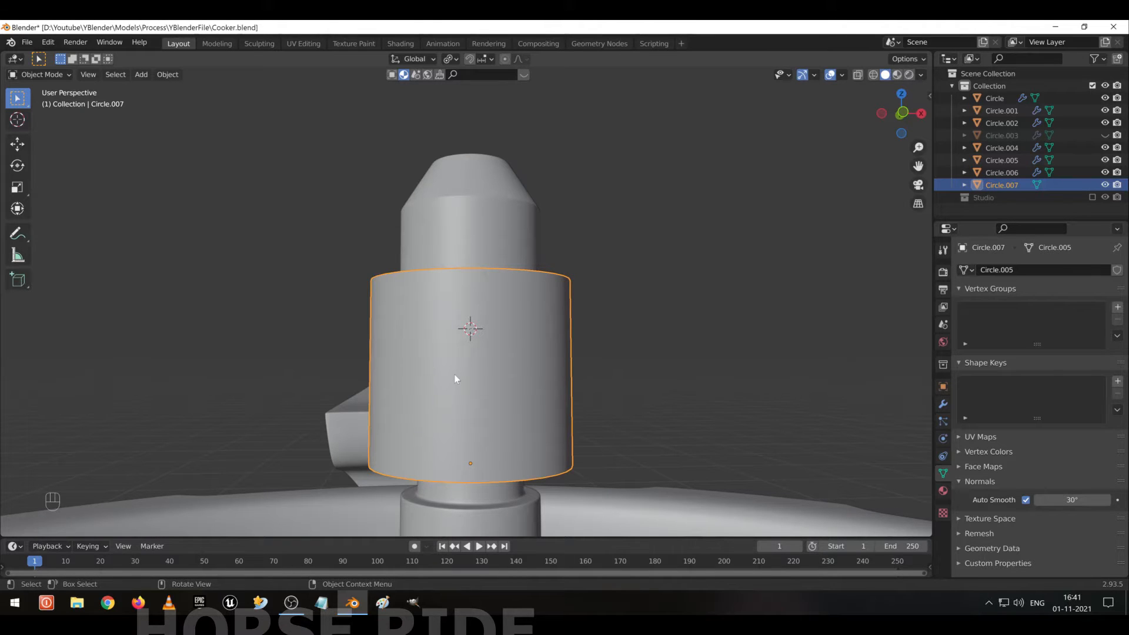
middle_click_drag(479, 392, 406, 376)
key("Tab")
left_click(459, 313, "alt")
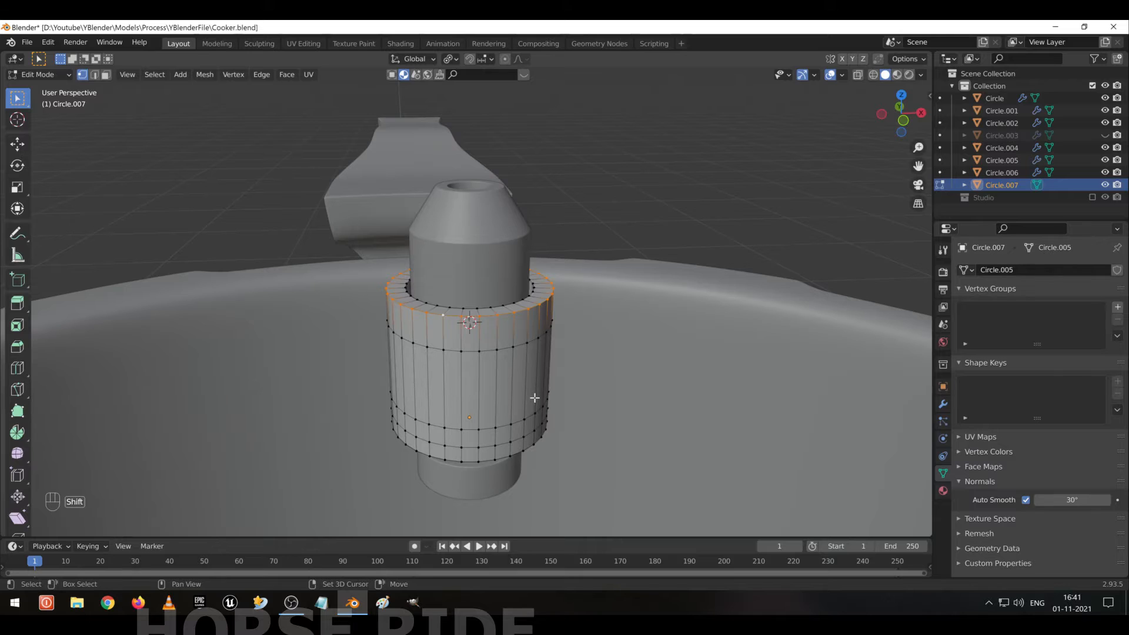
key("shift+d")
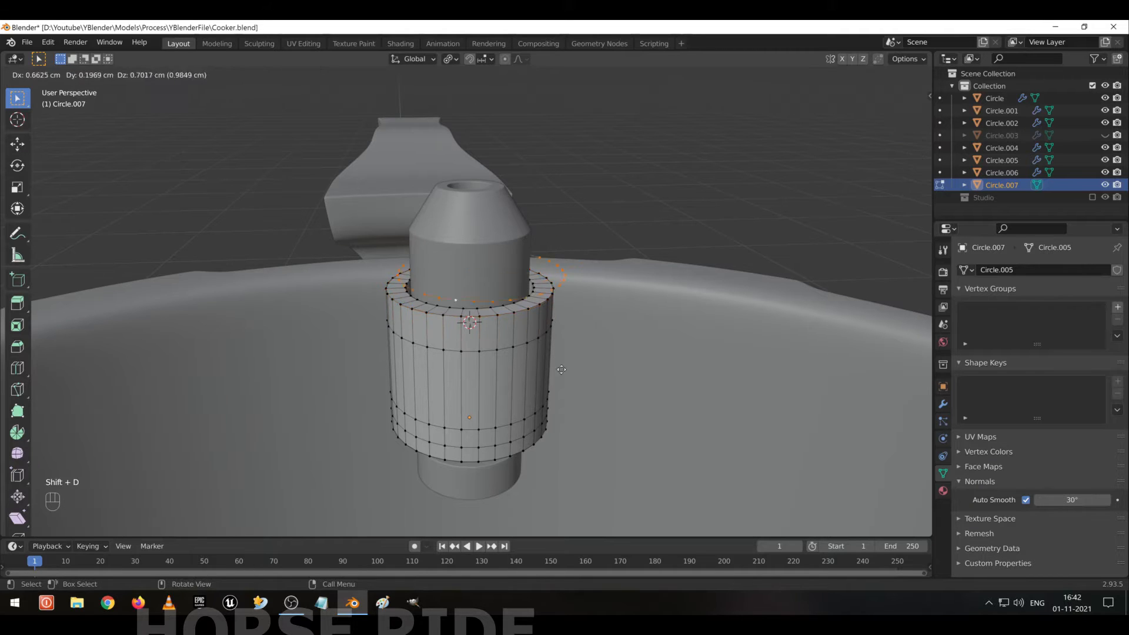
right_click(598, 328)
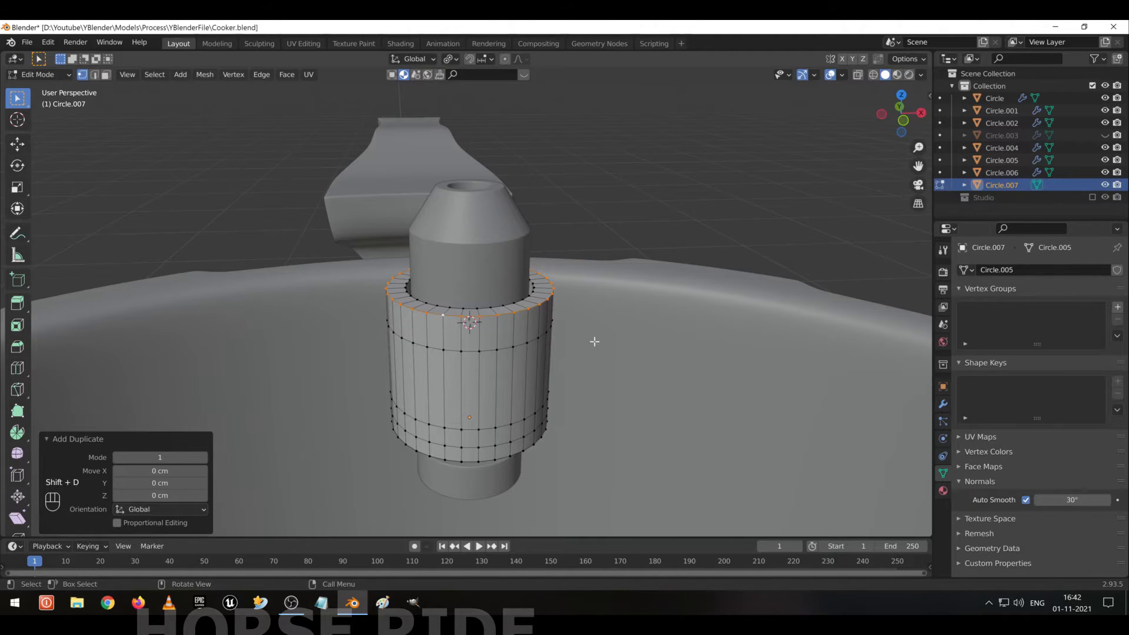
key("s")
left_click(615, 355)
Move the enlarged edge loop slightly down, to just below the cylinder's top edge.
middle_click_drag(614, 354, 523, 244)
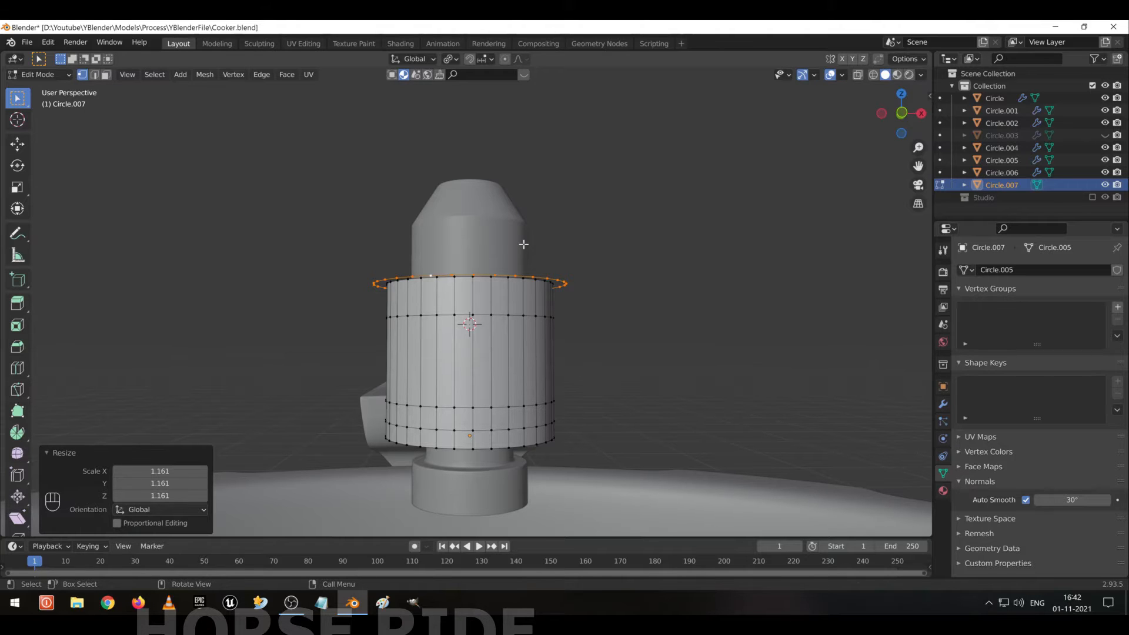
key("g")
left_click(524, 261)
key("Tab")
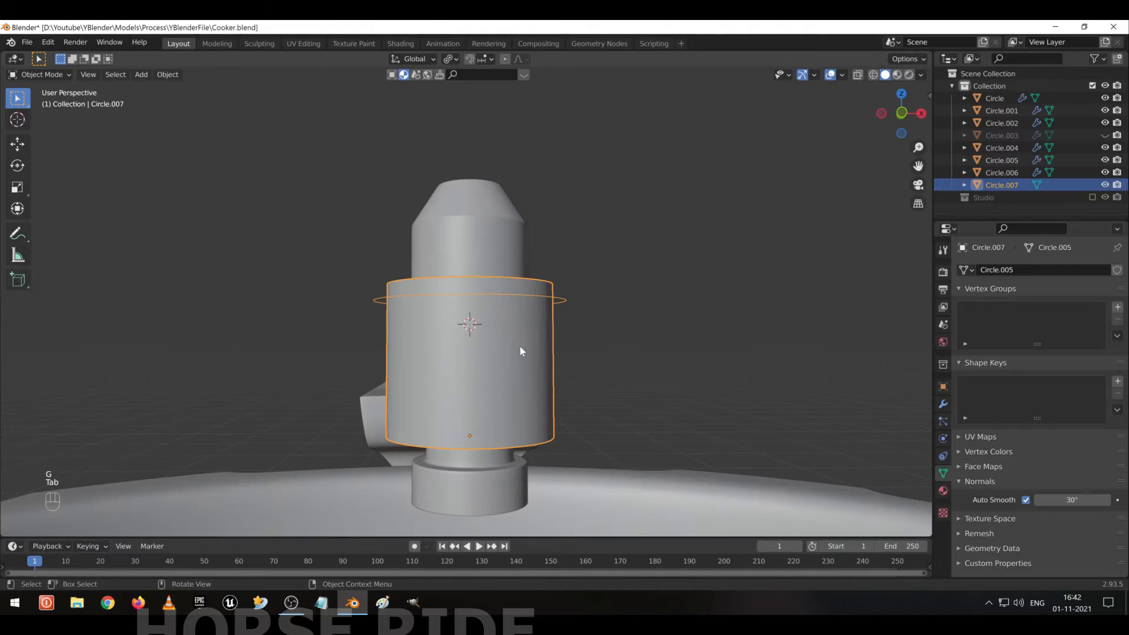
Raise the whole cylinder object along Z by about 2.1 cm and again by about 3.7 cm, up to the vent pipe's tip.
key("g")
key("z")
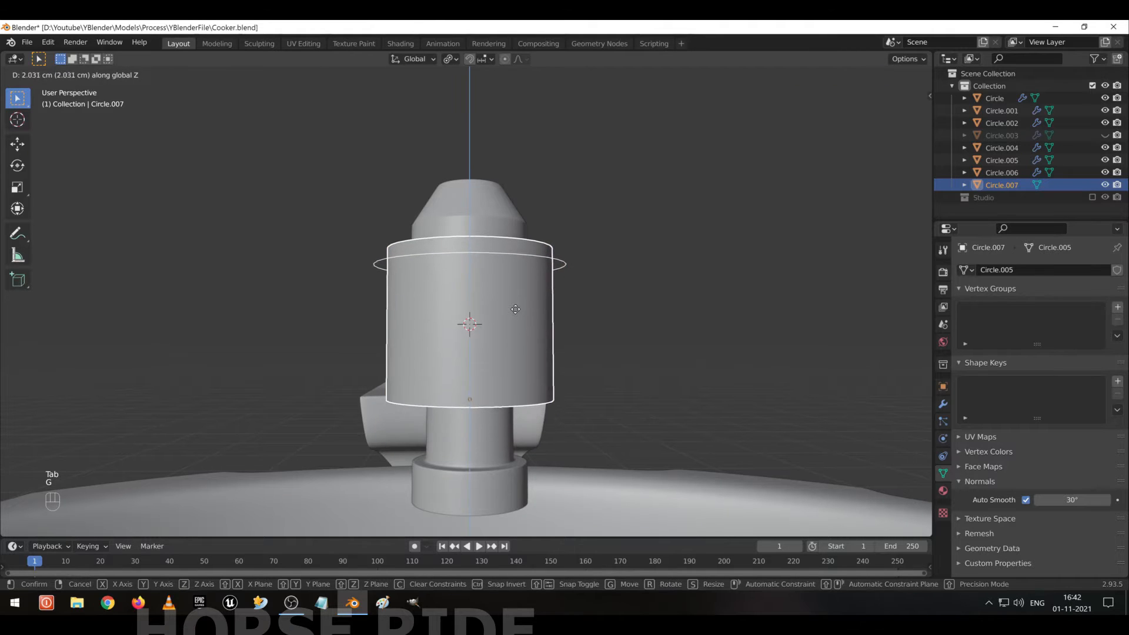
left_click(509, 263)
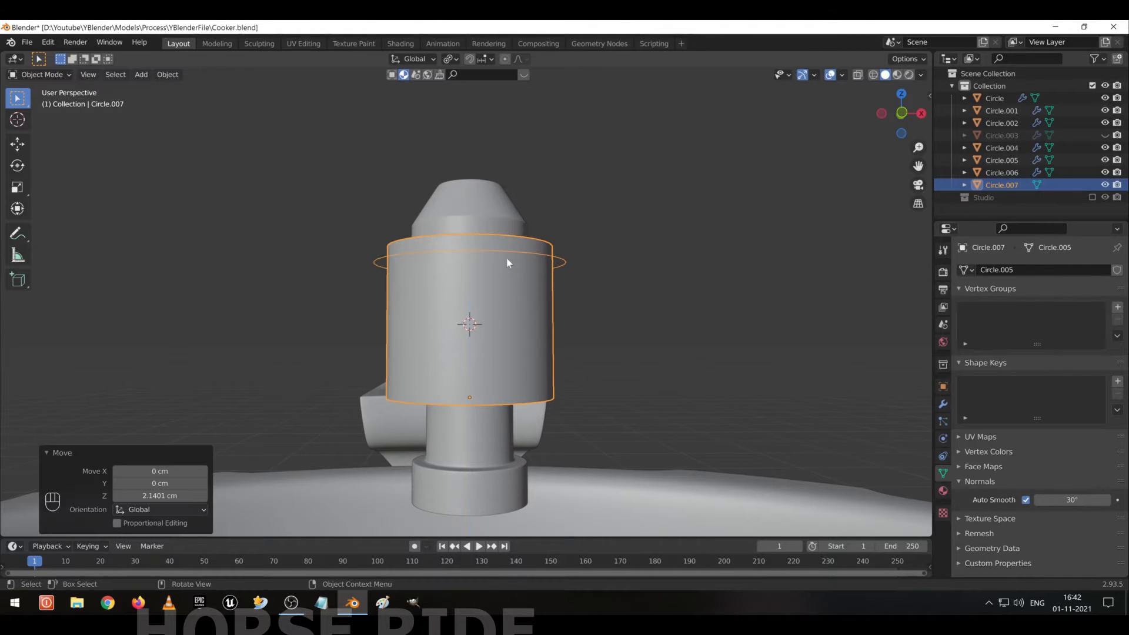
scroll(510, 274, "down", 3)
middle_click_drag(511, 275, 498, 408)
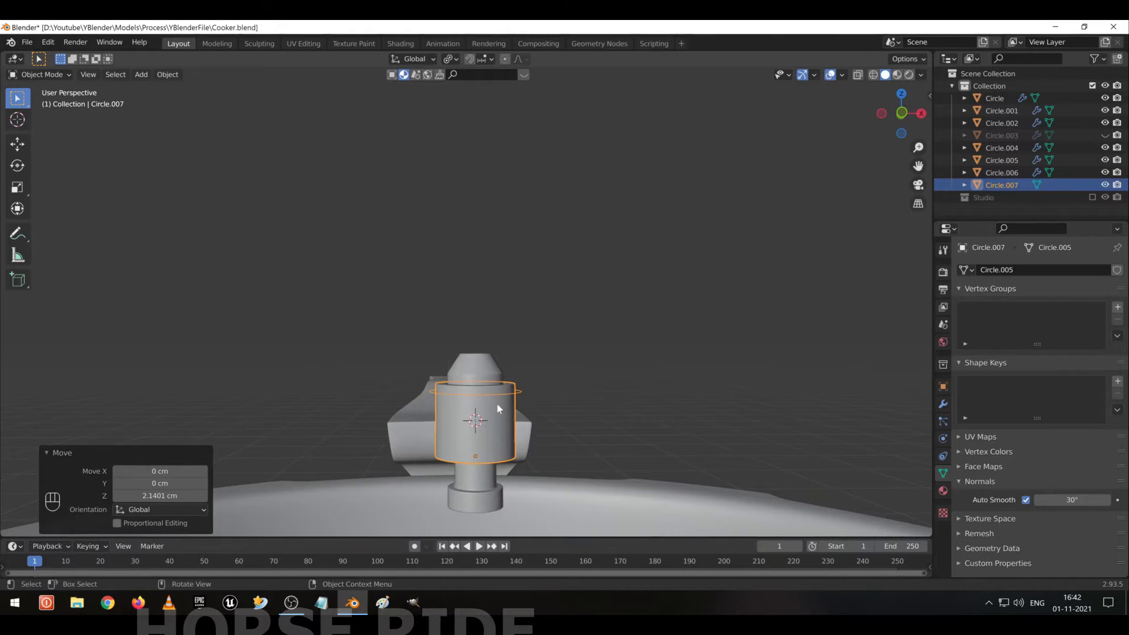
key("g")
key("z")
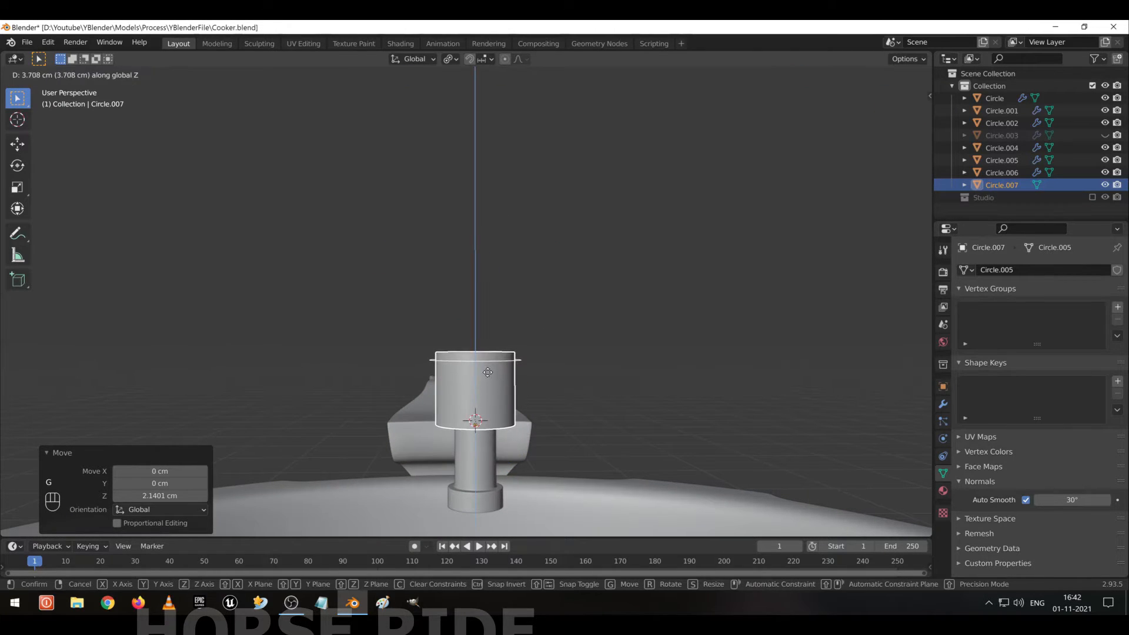
left_click(489, 373)
Move the cylinder's lower edge loops down along Z by about 3.5 cm to lengthen the body.
middle_click_drag(489, 372, 494, 302)
middle_click_drag(497, 451, 461, 335)
scroll(480, 448, "up", 2)
key("Tab")
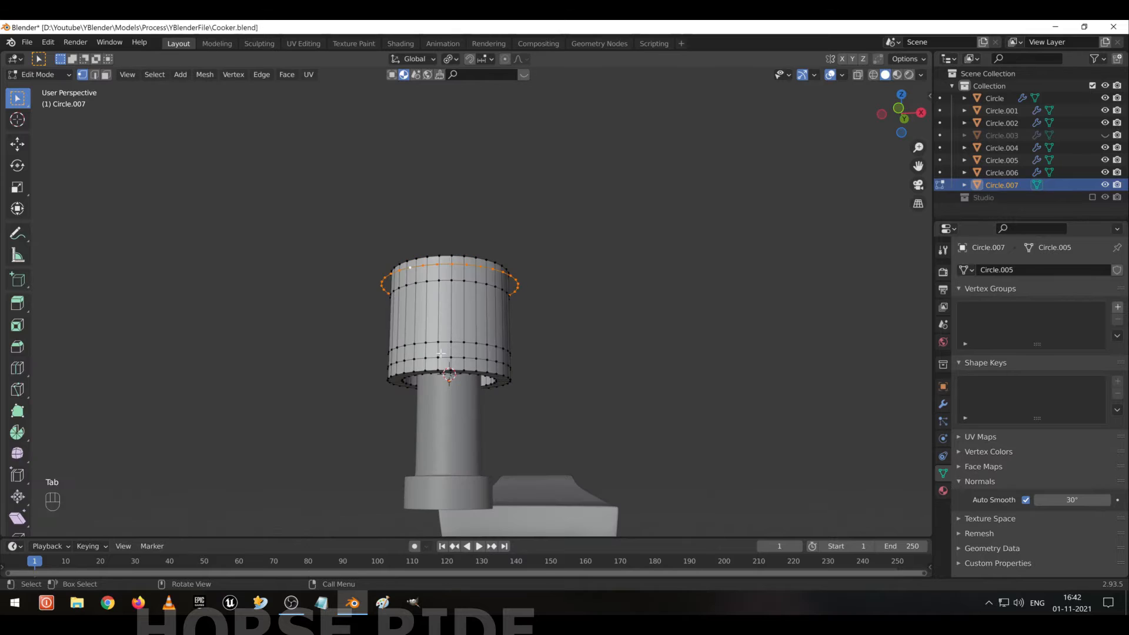
key("KP_1")
key("shift+z")
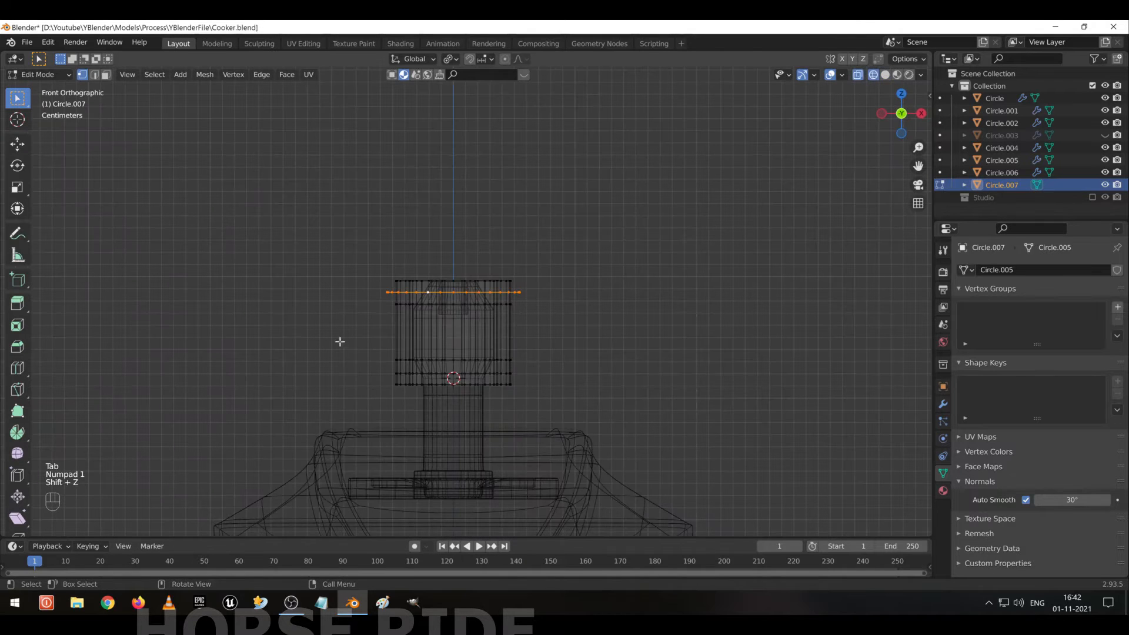
left_click_drag(337, 336, 645, 417)
key("g")
key("z")
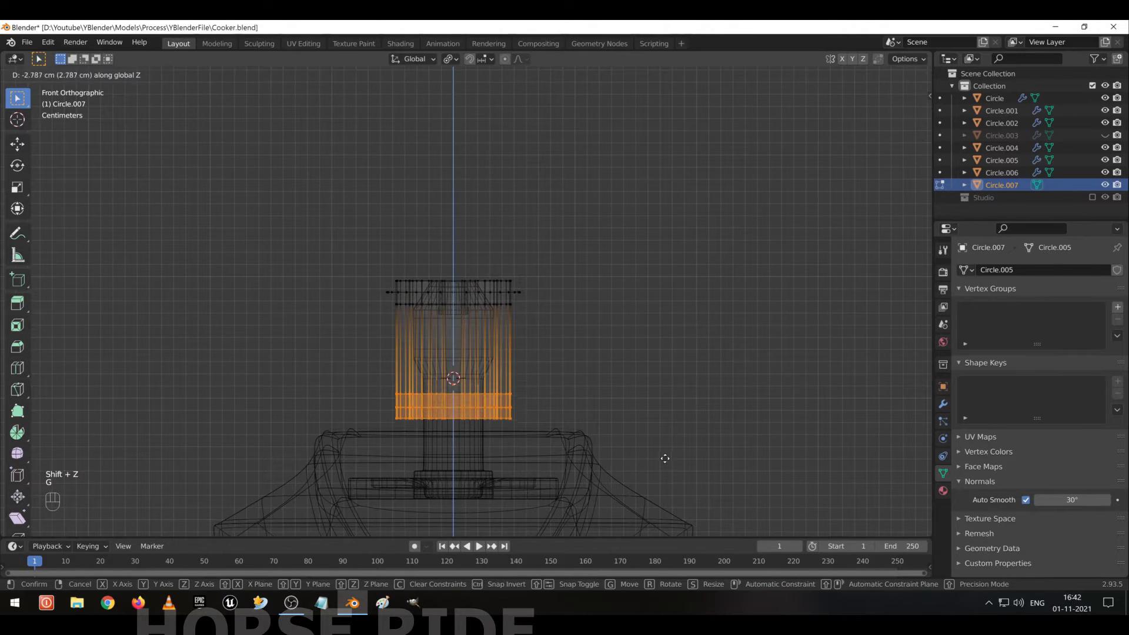
left_click(665, 464)
key("shift+z")
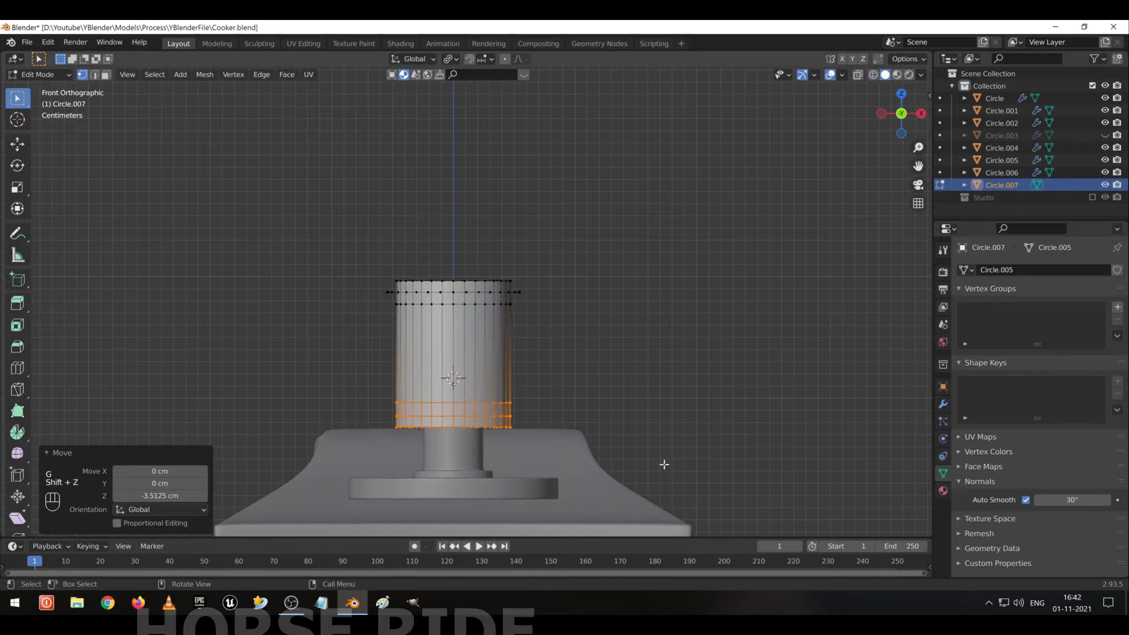
Lower the same bottom edge loops along Z by about another 1.6 cm.
key("shift+z")
key("g")
key("z")
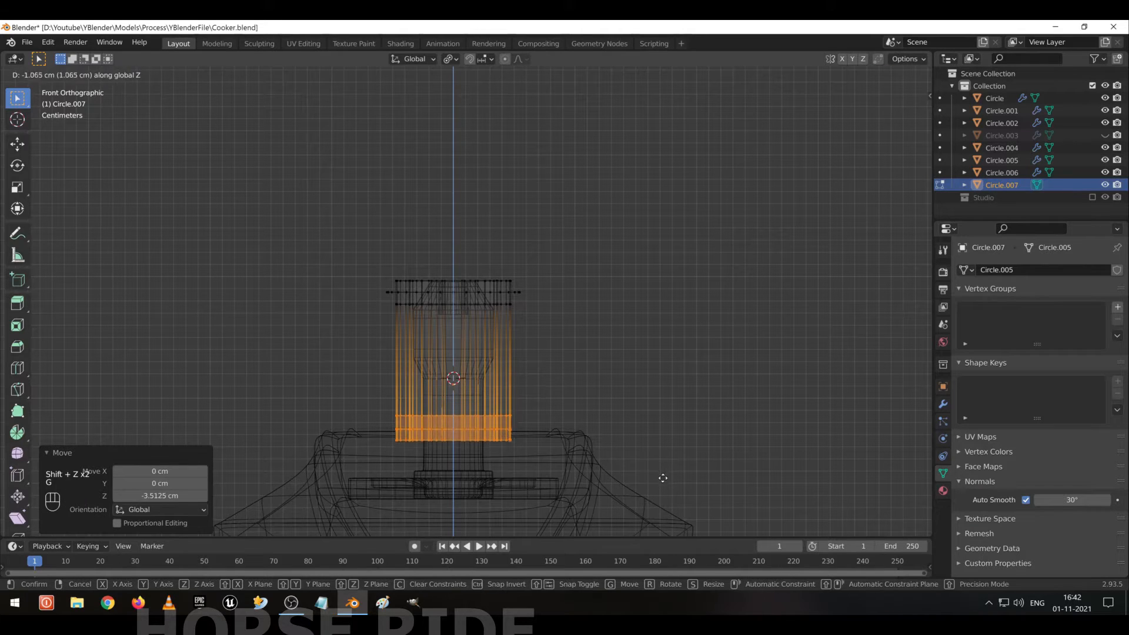
left_click(666, 483)
key("shift+z")
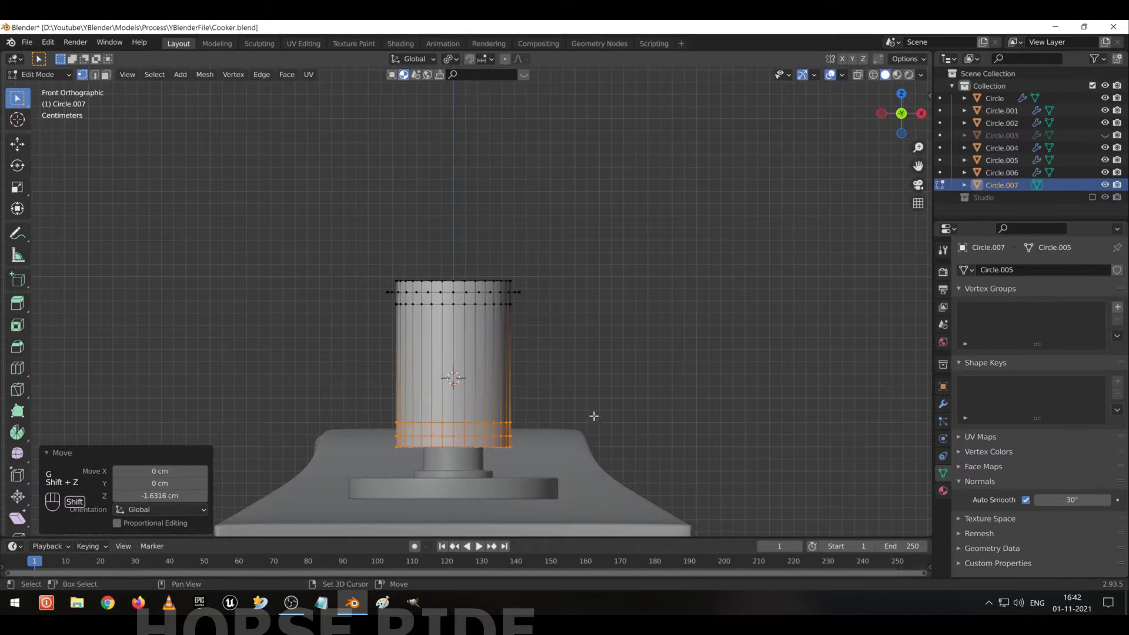
Select the enlarged outer edge loop and move it down along Z by about 3.8 cm.
left_click(471, 348)
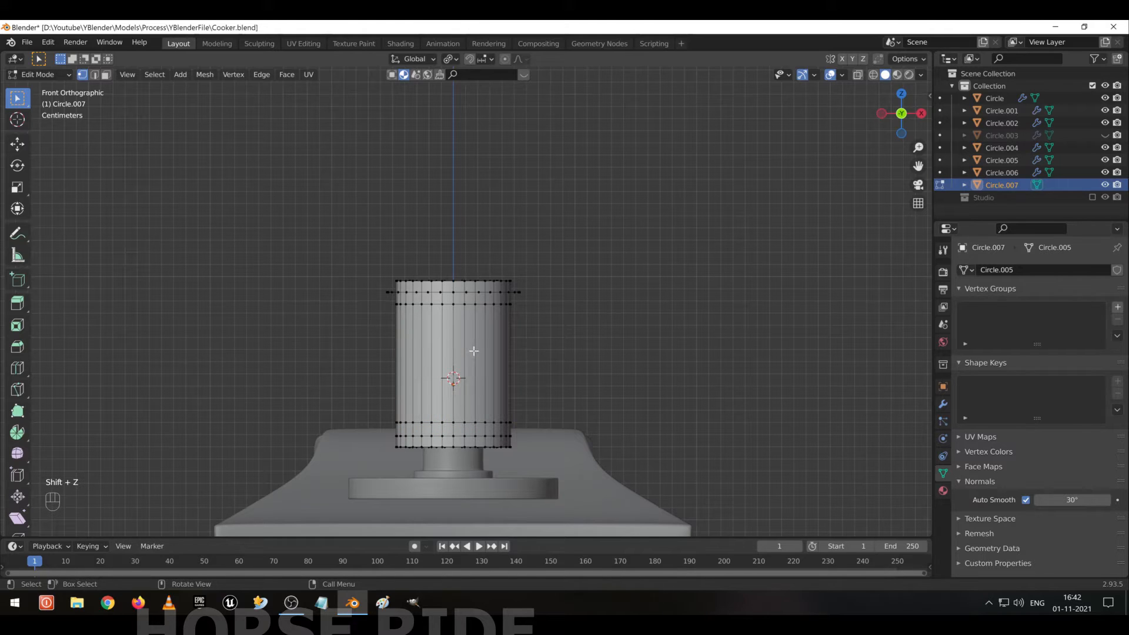
left_click(465, 292, "alt")
middle_click_drag(510, 319, 508, 350)
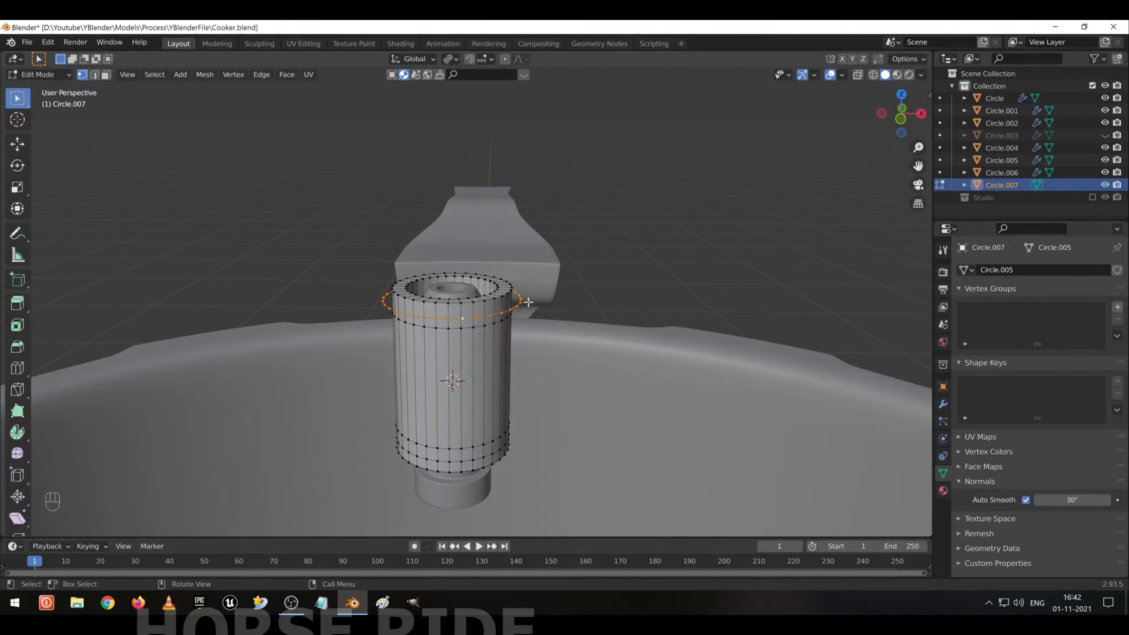
key("g")
key("z")
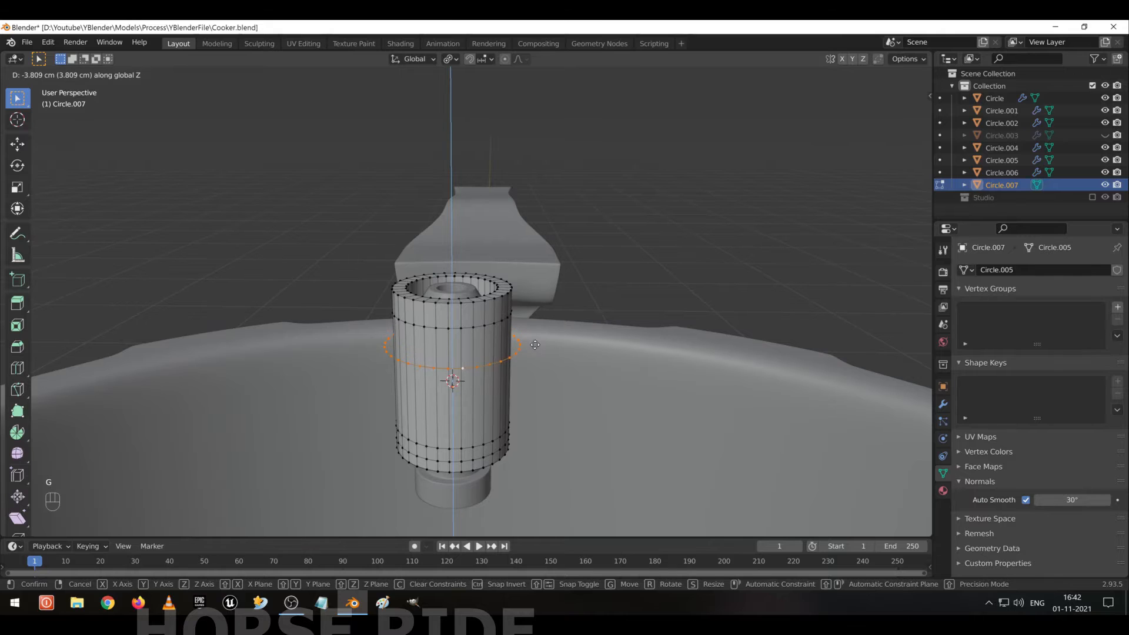
left_click(535, 345)
Extrude the enlarged loop upward by about 5.5 cm, to slightly above the cylinder's top edge.
middle_click_drag(535, 346, 506, 383)
key("KP_1")
key("shift+z")
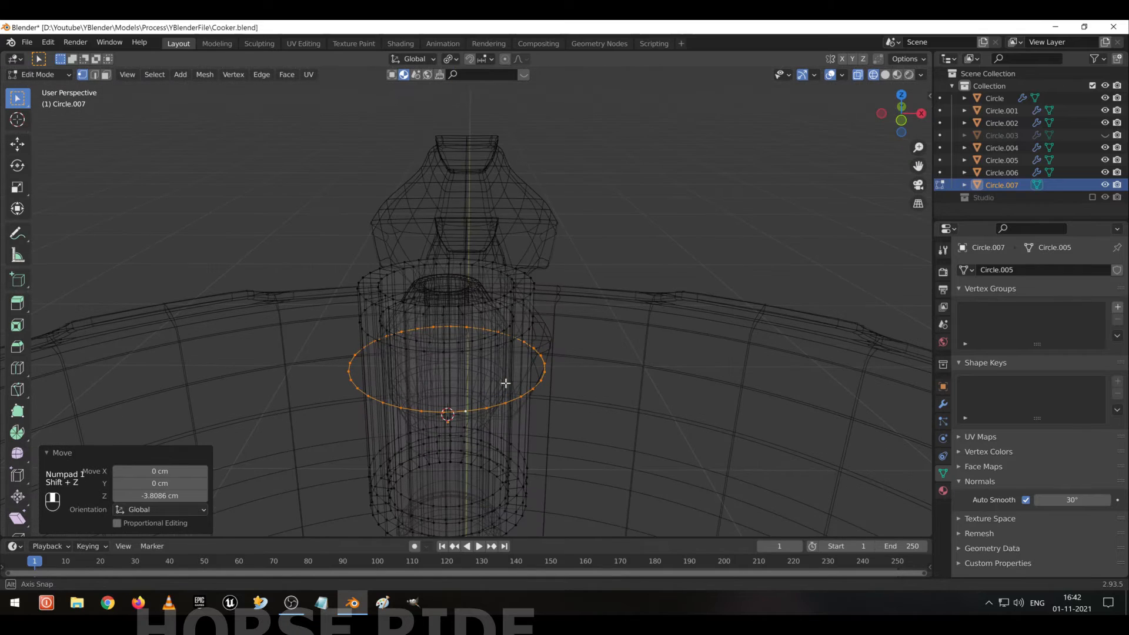
key("KP_1")
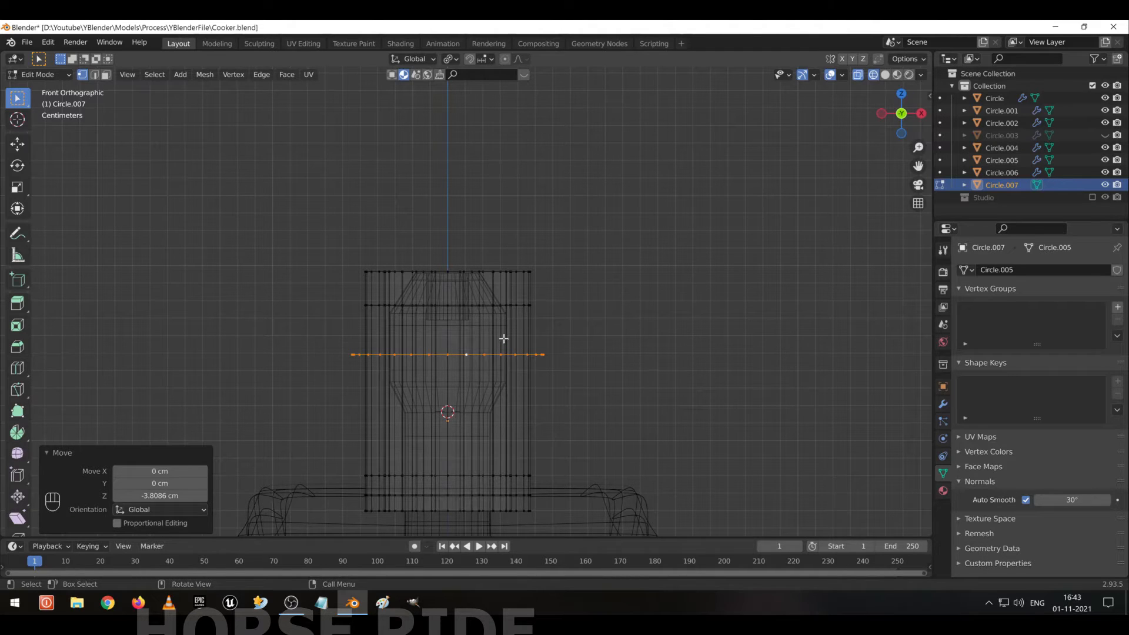
key("e")
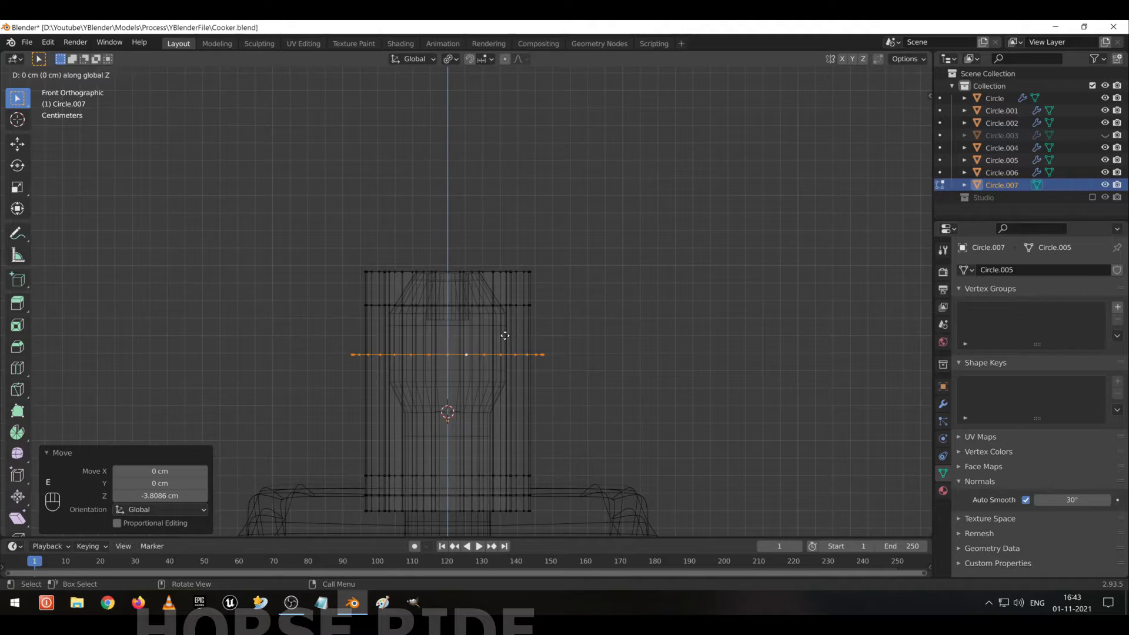
left_click(508, 239)
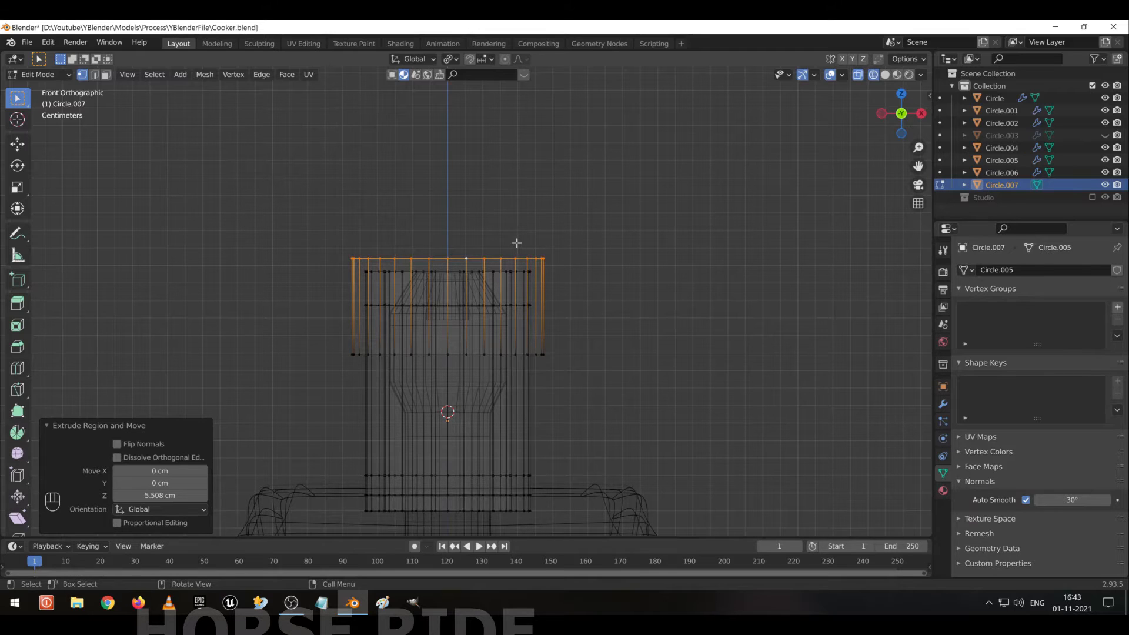
Extrude the outer wall's top loop inward twice, scaling by about 0.71 and about 0.745, to form the flat top.
middle_click_drag(599, 283, 594, 335)
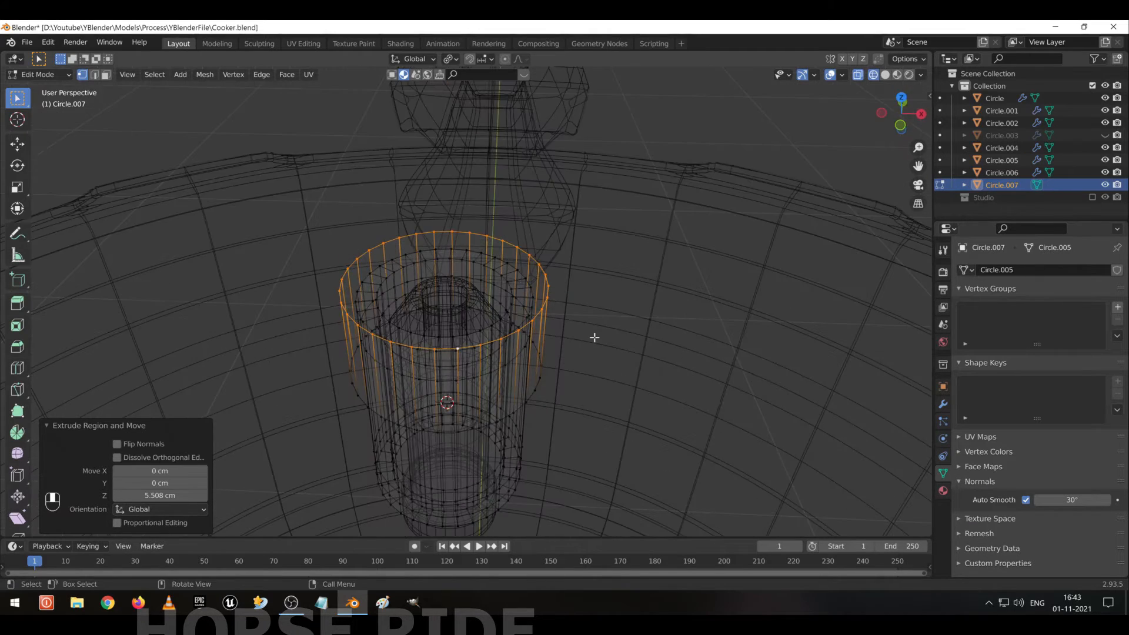
key("e")
key("s")
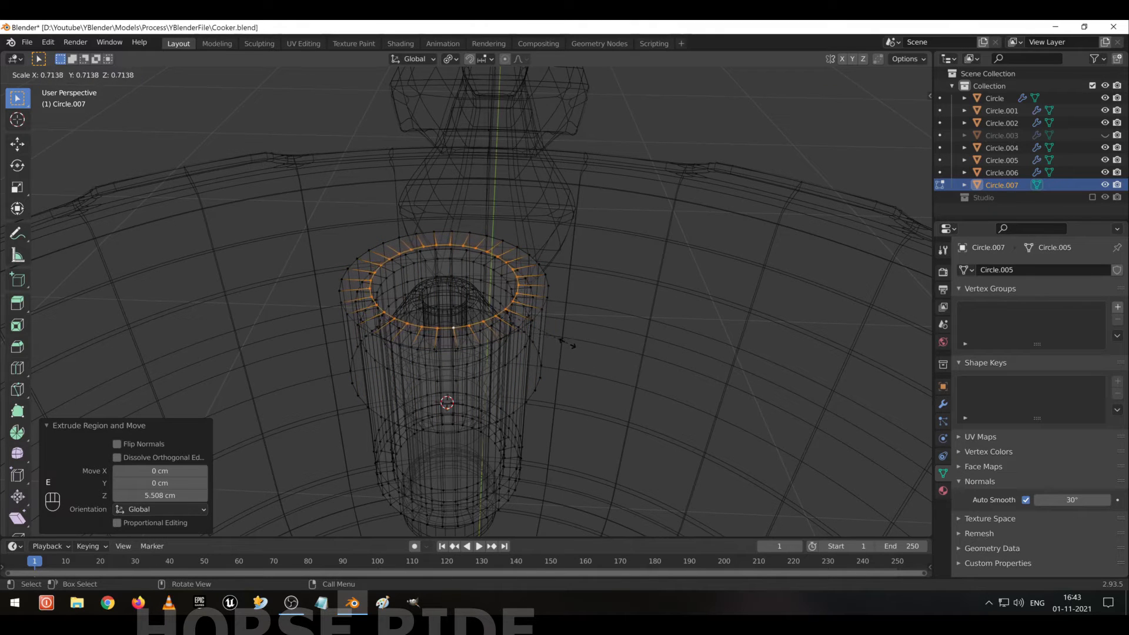
left_click(565, 338)
key("e")
key("s")
left_click(531, 322)
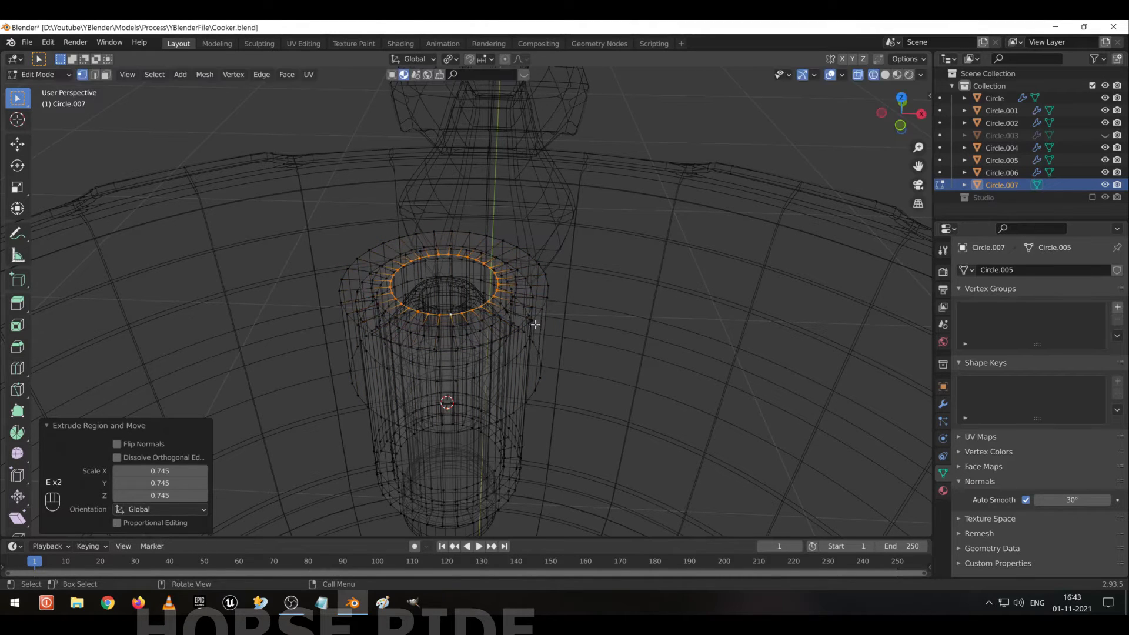
Extrude the inner top loop upward along Z by about 1.7 cm to form a narrow neck.
middle_click_drag(531, 322, 532, 226)
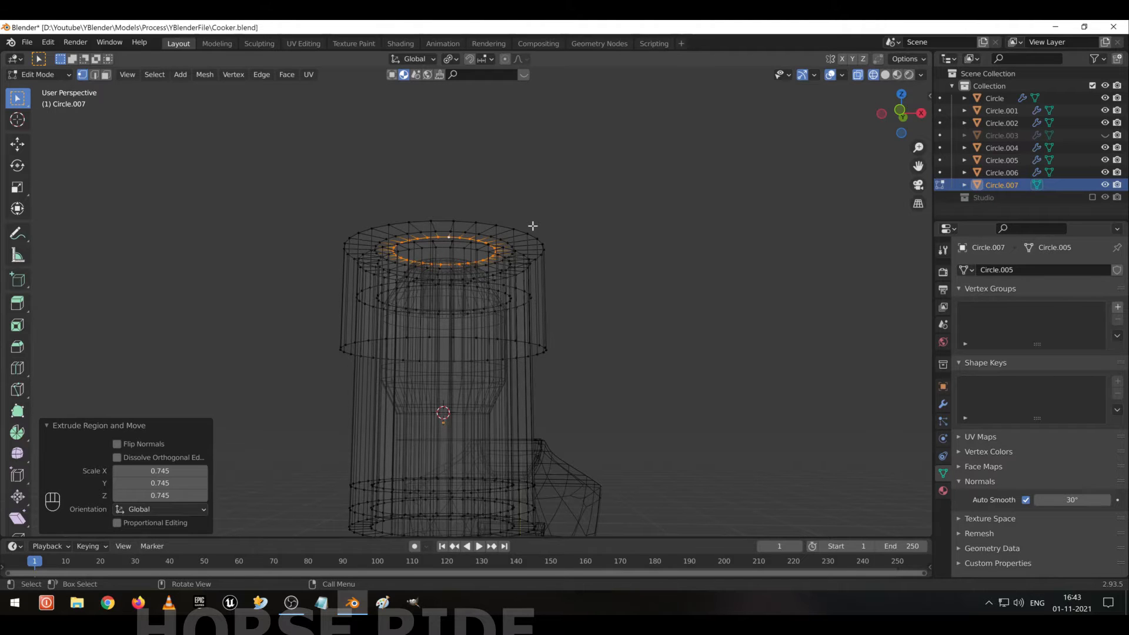
key("e")
key("z")
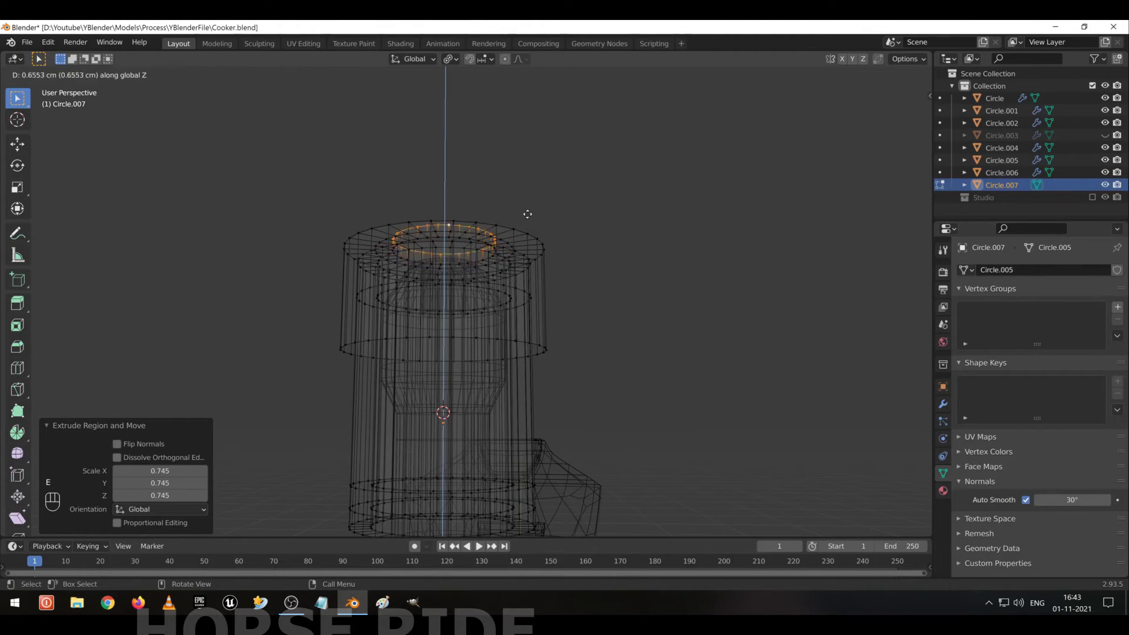
left_click(527, 195)
Extrude the neck's top loop outward at a scale of about 1.336, and extrude it up by about 1.3 cm as a collar.
key("KP_1")
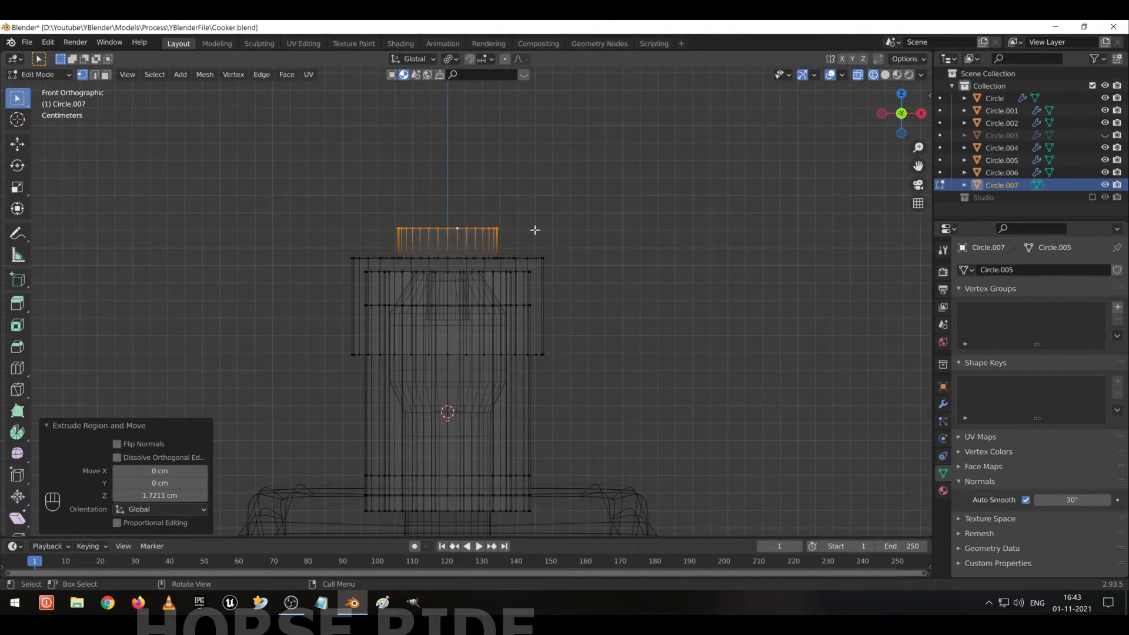
key("e")
key("s")
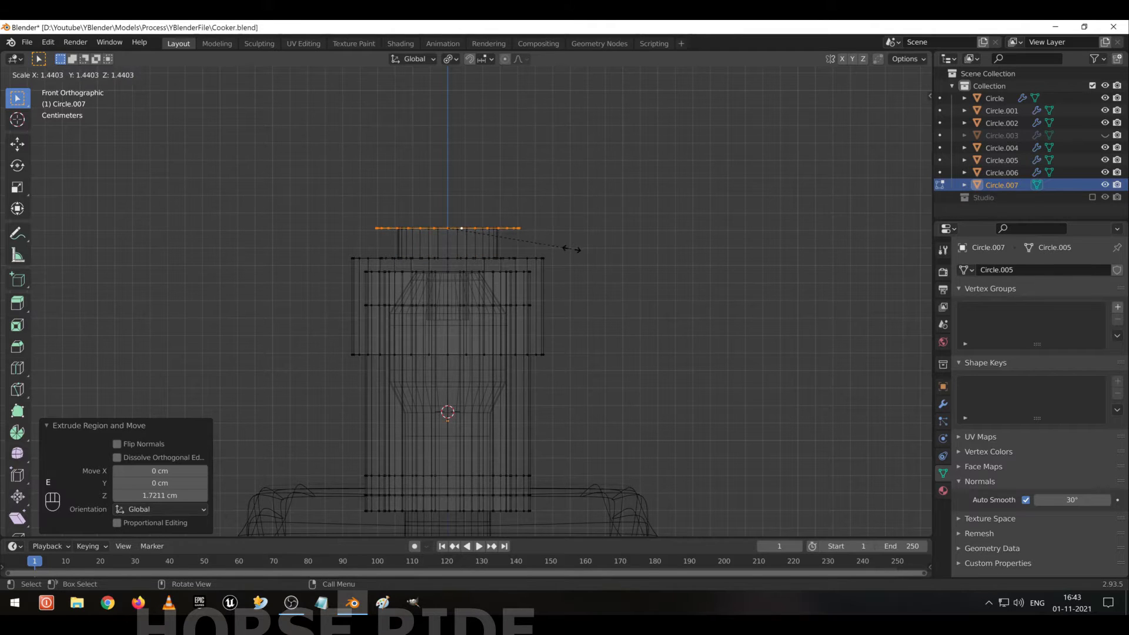
left_click(563, 242)
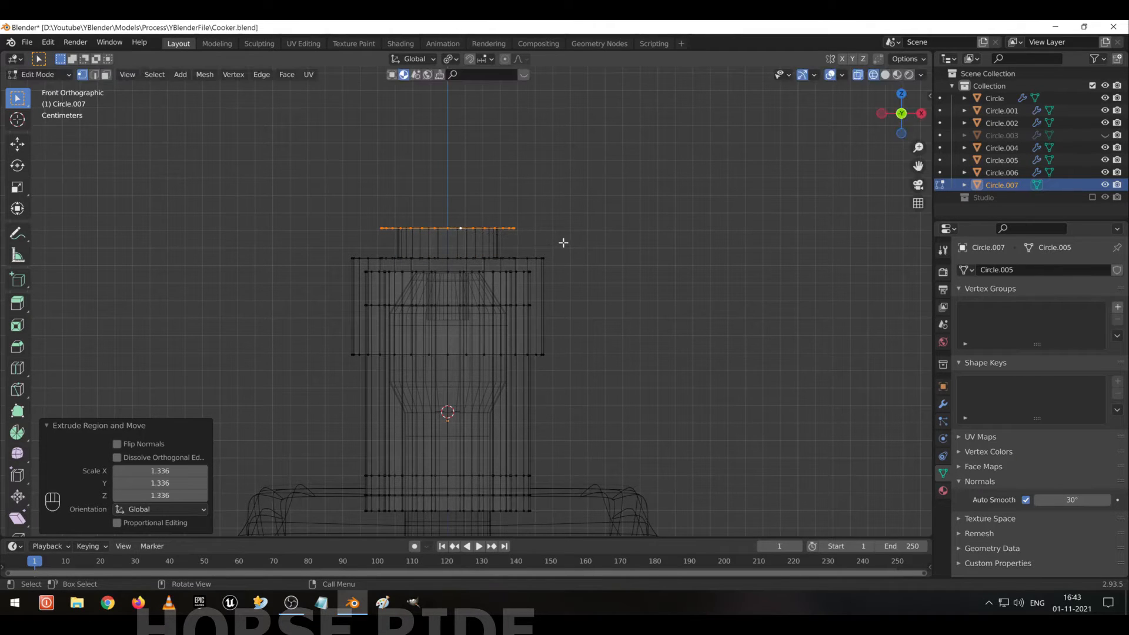
key("e")
key("z")
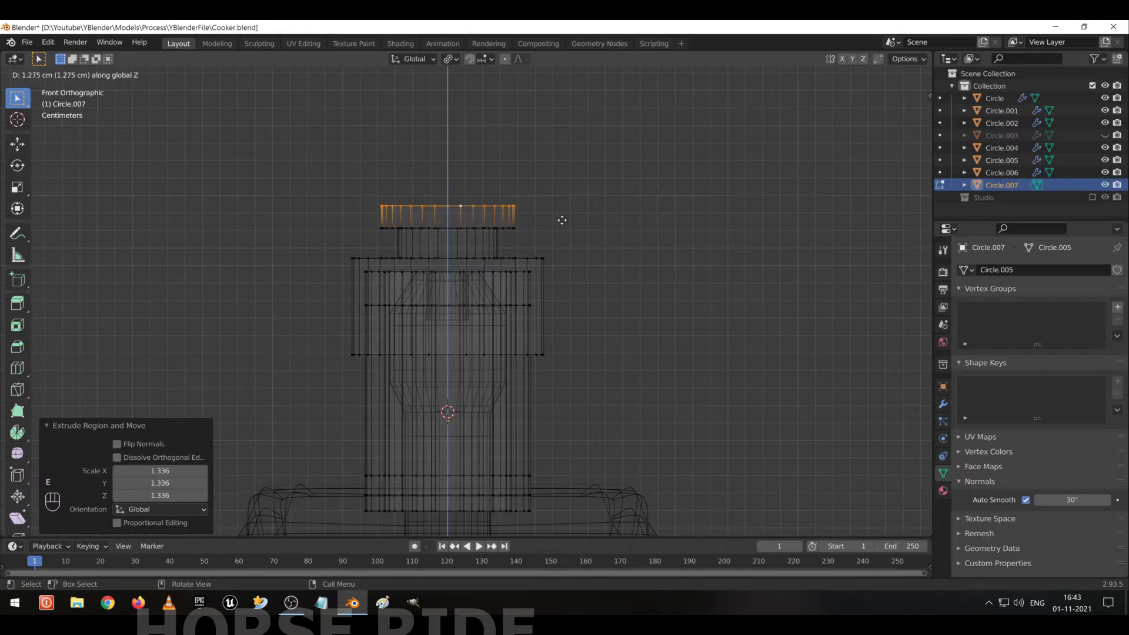
left_click(565, 223)
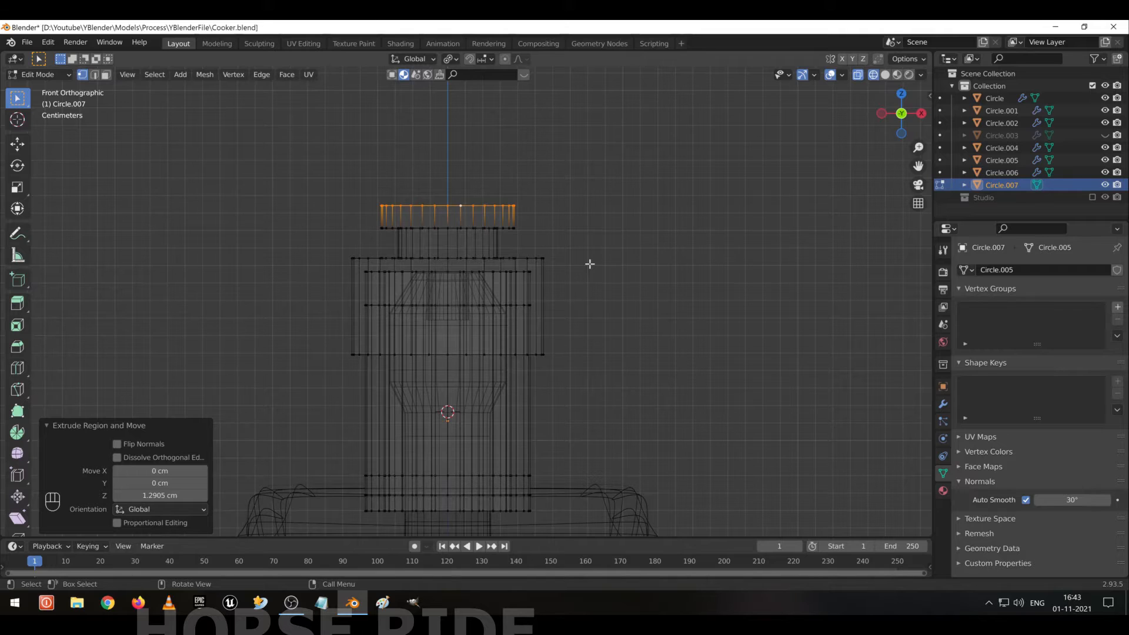
Extrude the collar's top loop inward at about 0.781, raise it about 0.58 cm and scale it by about 0.904 as a bevel.
key("e")
key("s")
left_click(560, 247)
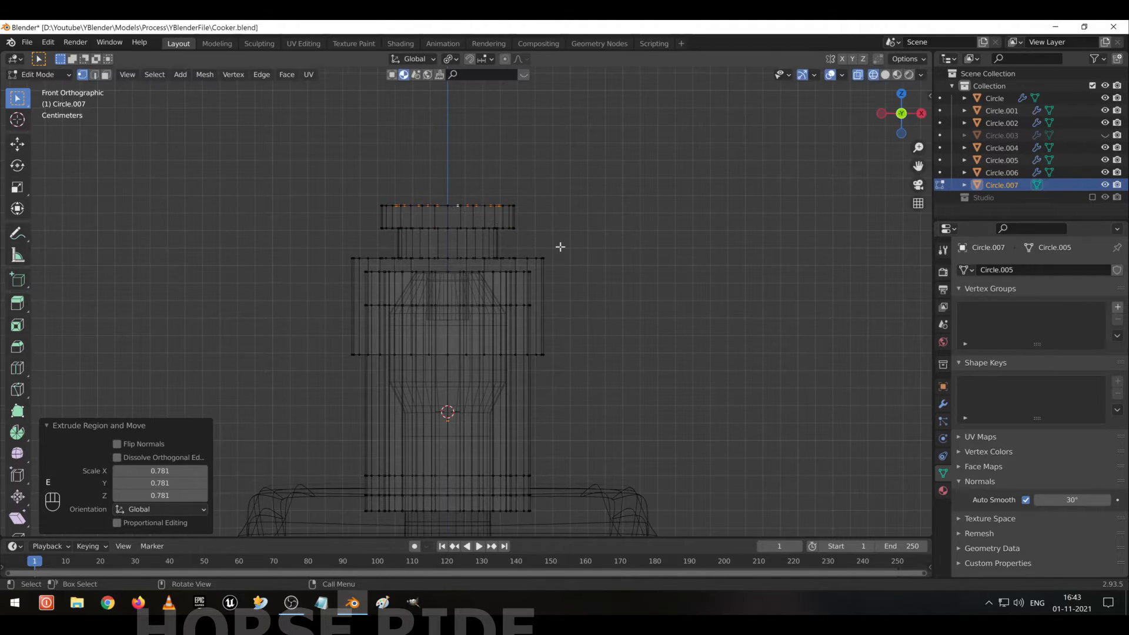
key("g")
key("z")
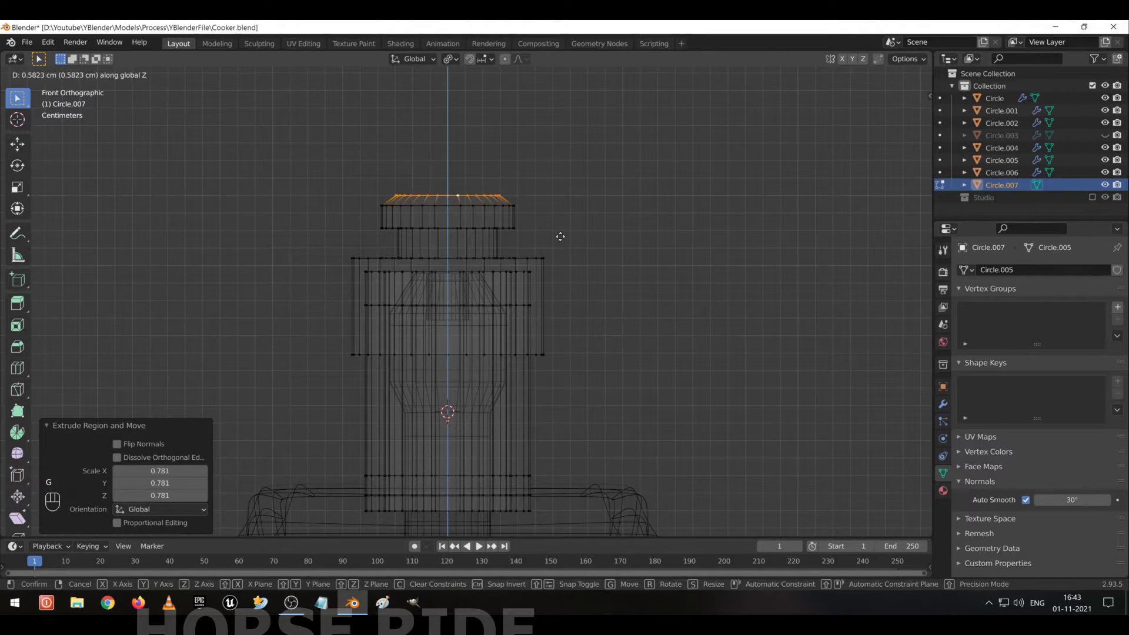
left_click(560, 235)
key("s")
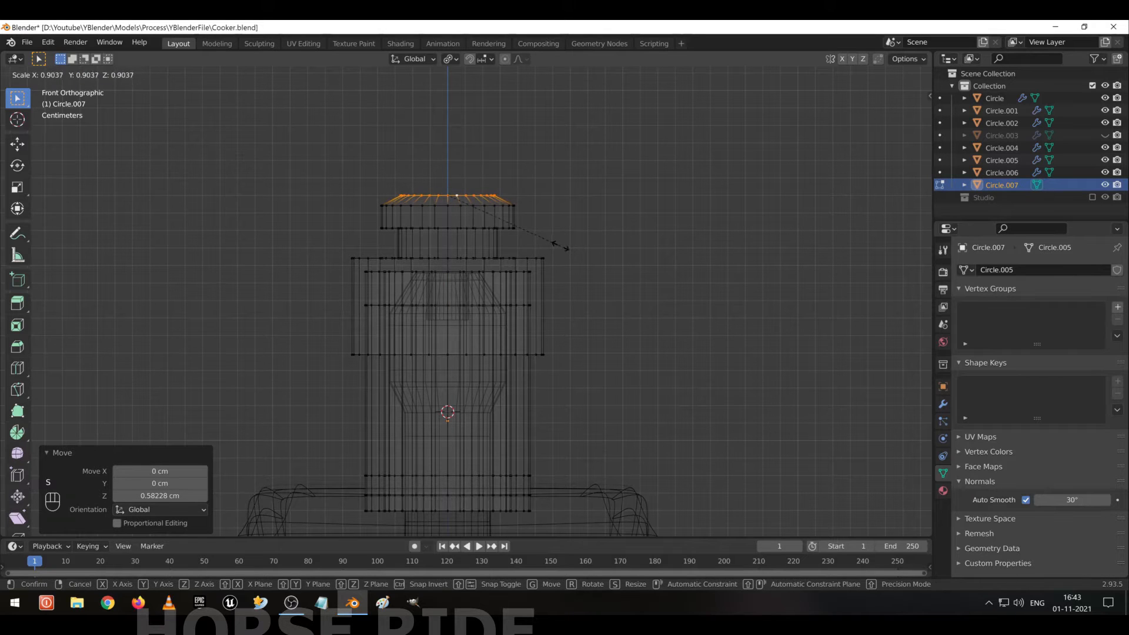
left_click(562, 247)
Extrude the bevel's top loop inward at a scale of about 0.758 and lower the new loop by about 0.24 cm.
key("KP_Decimal")
key("KP_1")
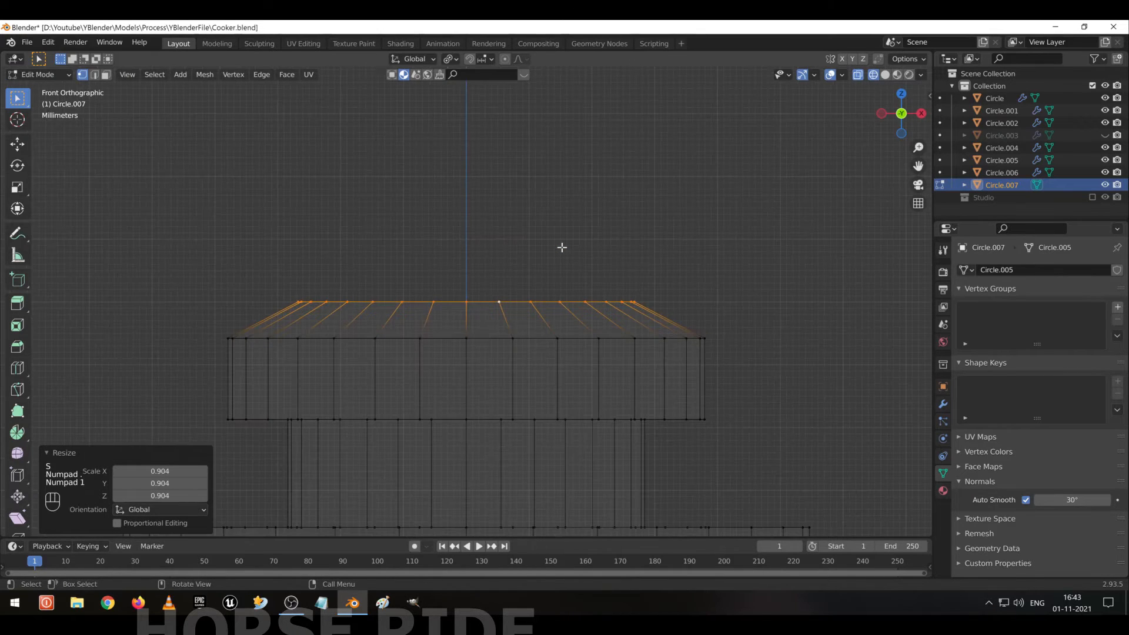
key("KP_7")
mouse_move(561, 247)
middle_mouse_down()
mouse_move(565, 335)
mouse_move(572, 292)
middle_mouse_up()
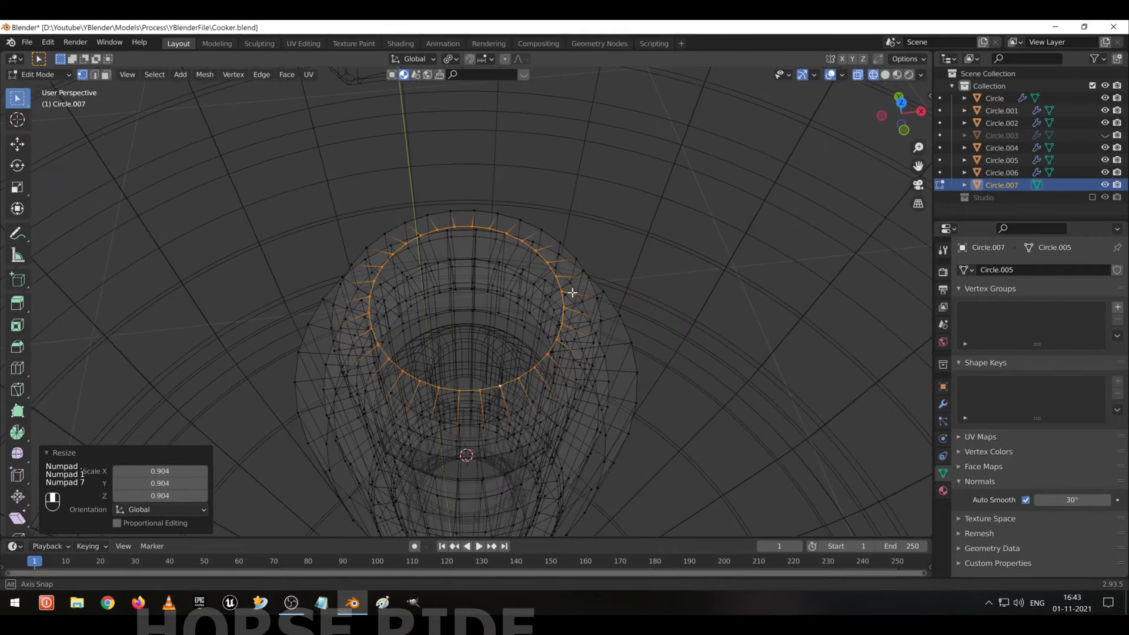
key("shift+z")
middle_click_drag(628, 439, 624, 399)
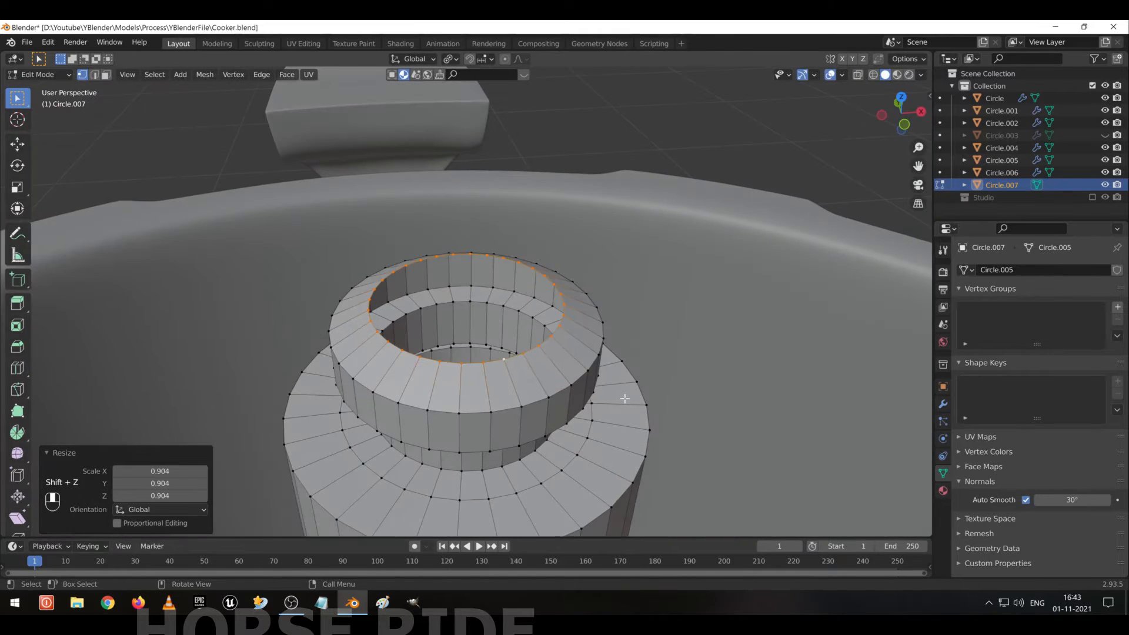
key("e")
key("s")
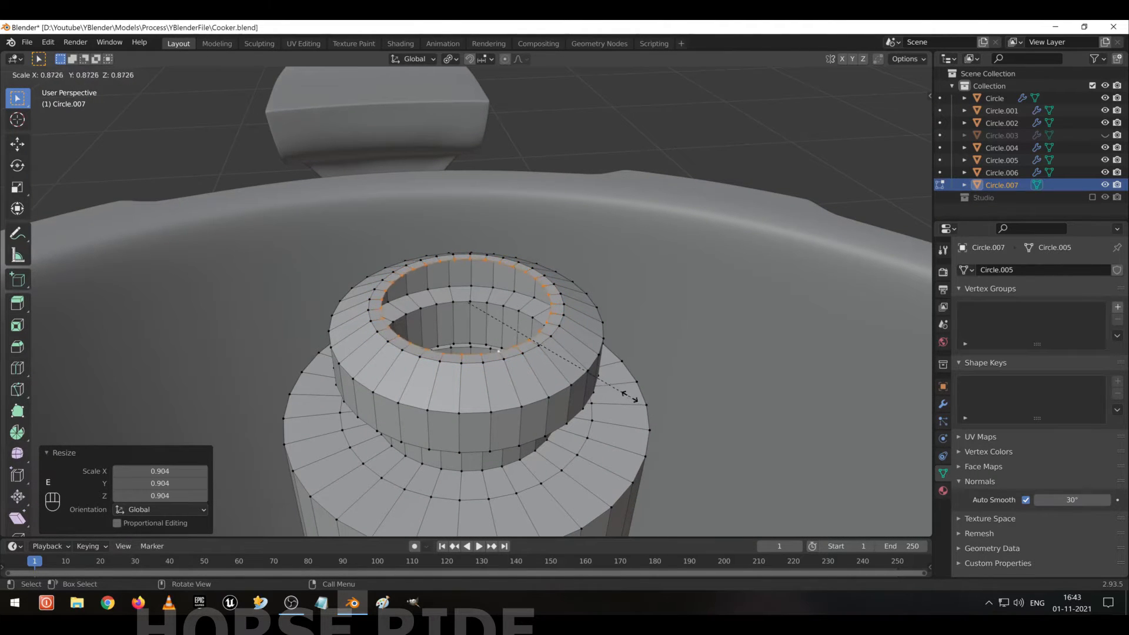
left_click(608, 391)
key("g")
key("z")
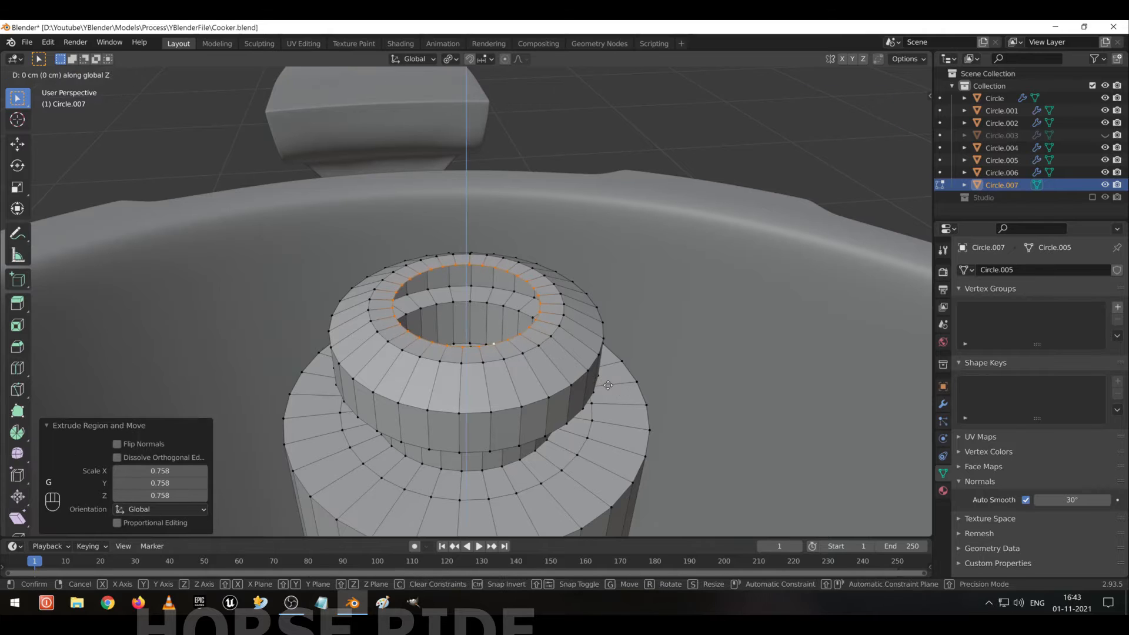
left_click(609, 391)
Extrude the opening's loop inward at about 0.745, lower it about 0.25 cm and raise it back by about 0.07 cm.
key("s")
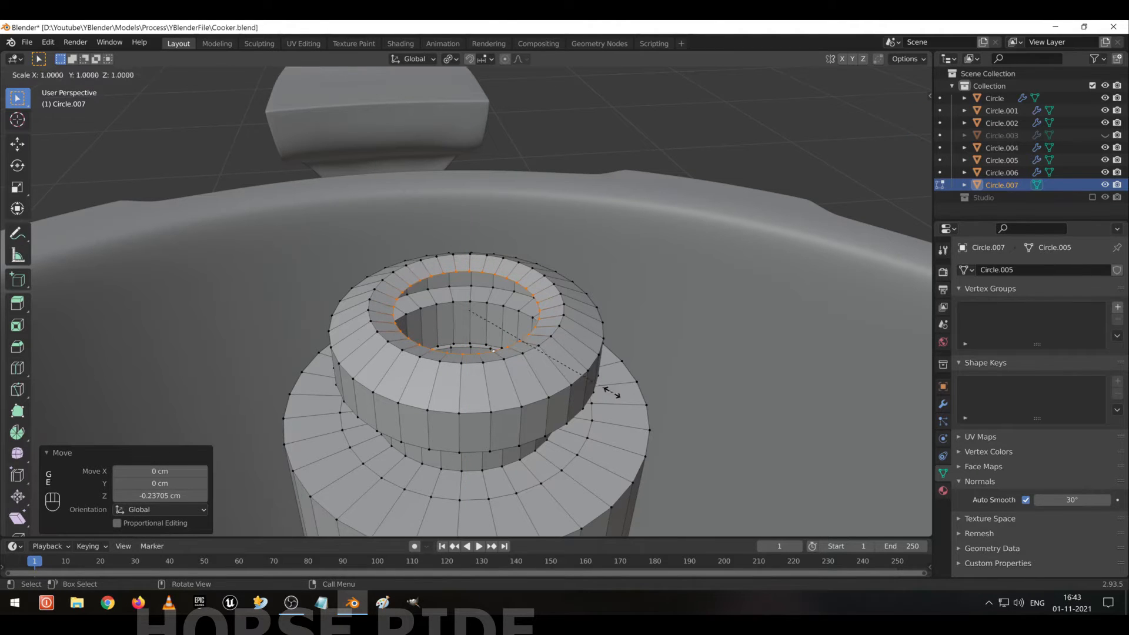
left_click(585, 377)
key("e")
key("z")
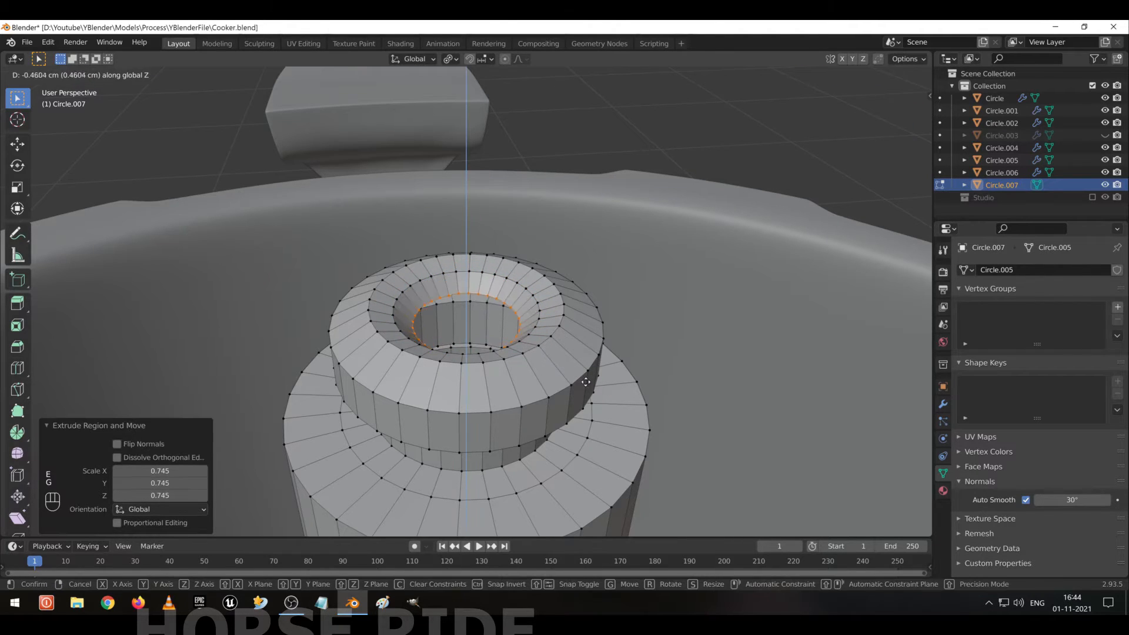
left_click(592, 379)
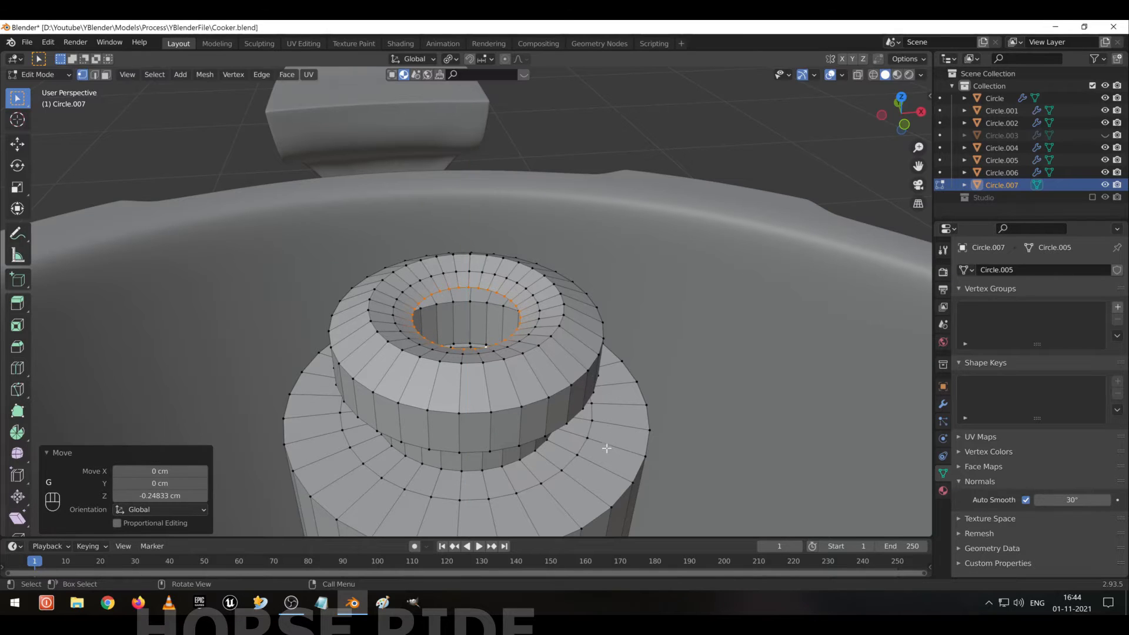
key("g")
key("z")
left_click(612, 448)
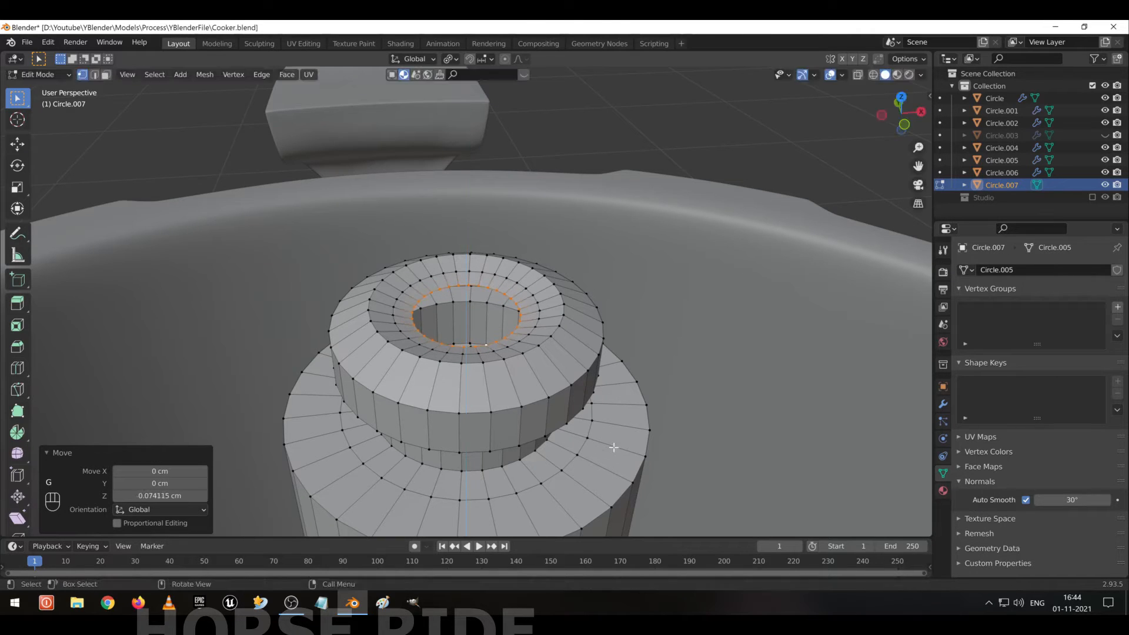
Extrude the collar opening's inner loop inward at a scale of about 0.729 and lower it by about 0.2 cm.
key("e")
key("s")
left_click(575, 409)
key("g")
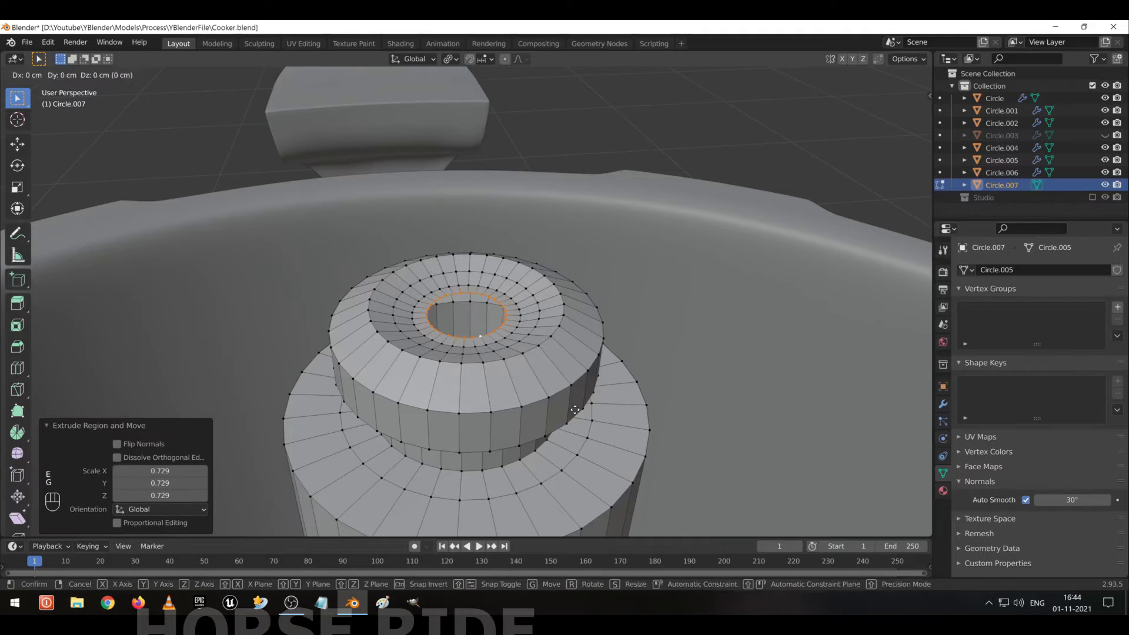
key("z")
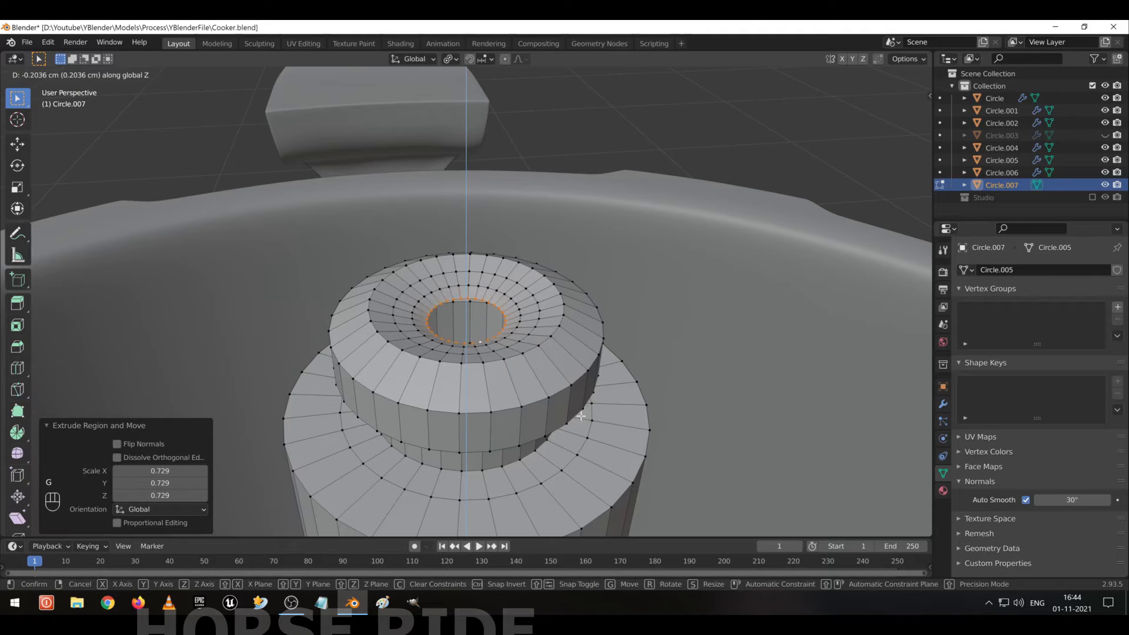
left_click(581, 415)
Extrude the opening's loop inward again at about 0.712 and lower the new loop by about 0.12 cm.
key("e")
key("s")
left_click(565, 397)
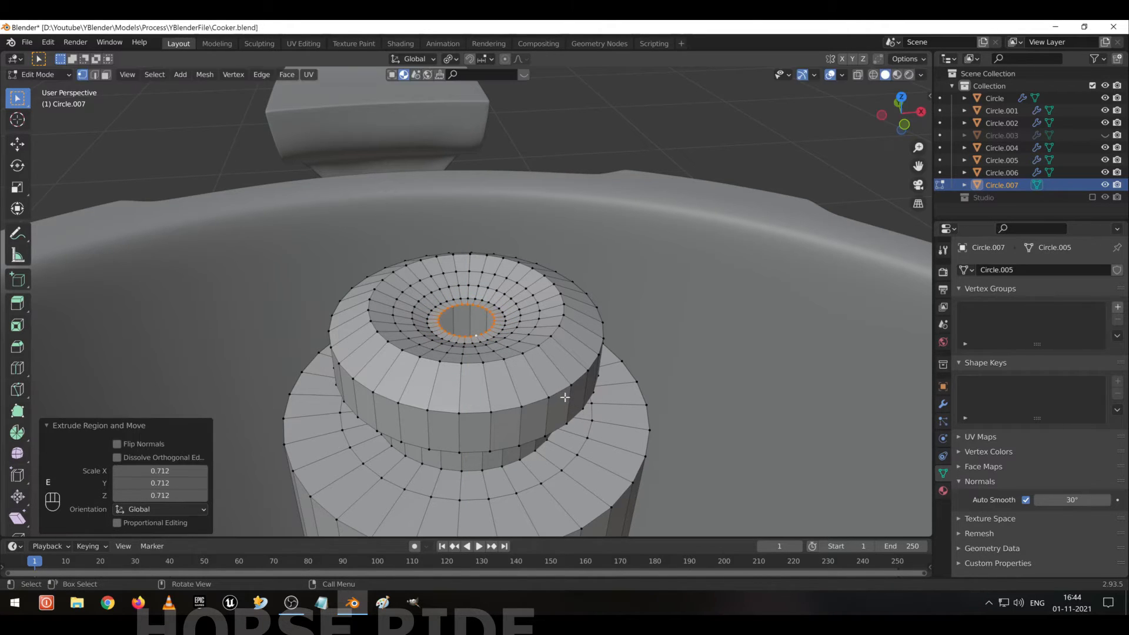
key("g")
key("z")
left_click(567, 400)
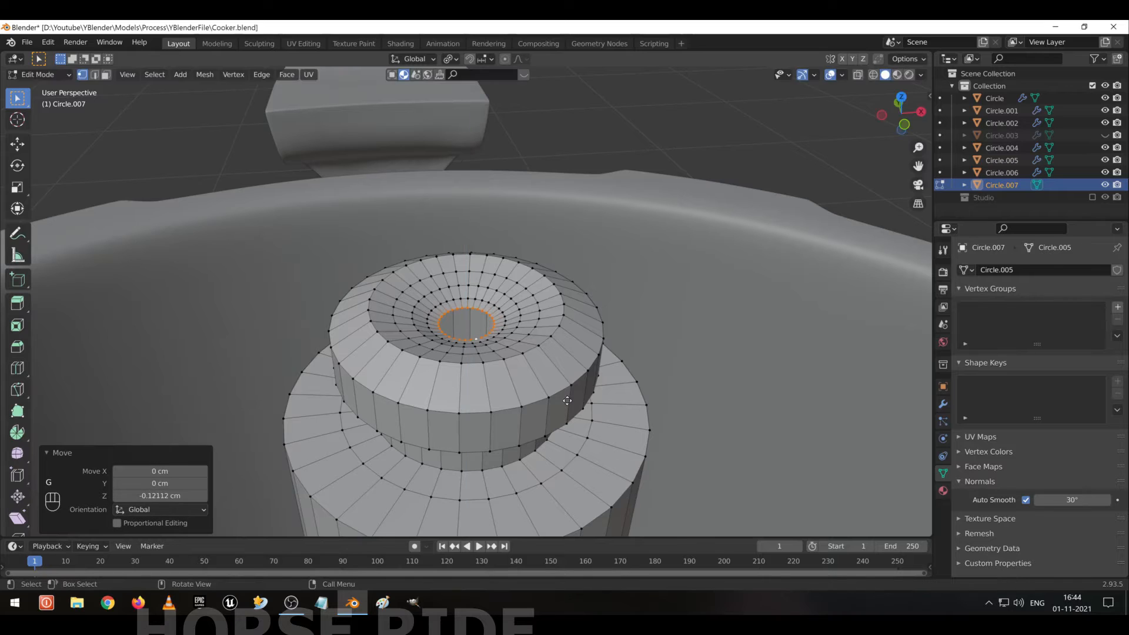
Extrude the opening's loop inward at about 0.722, extrude it inward once more and merge the innermost loop at its centre.
key("e")
key("s")
left_click(539, 380)
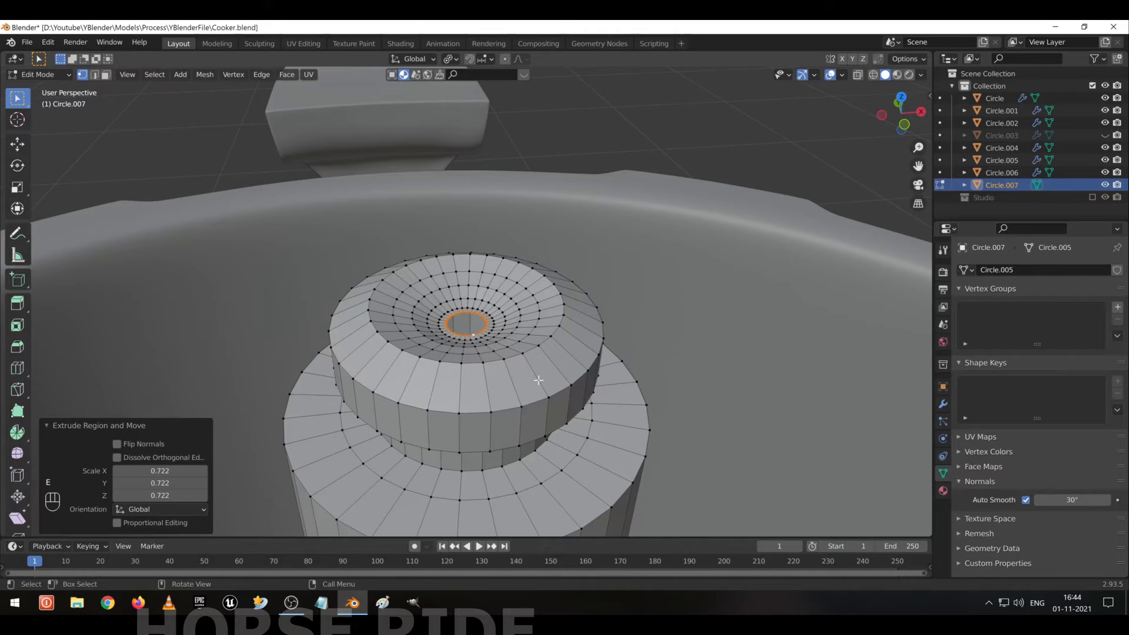
key("e")
key("s")
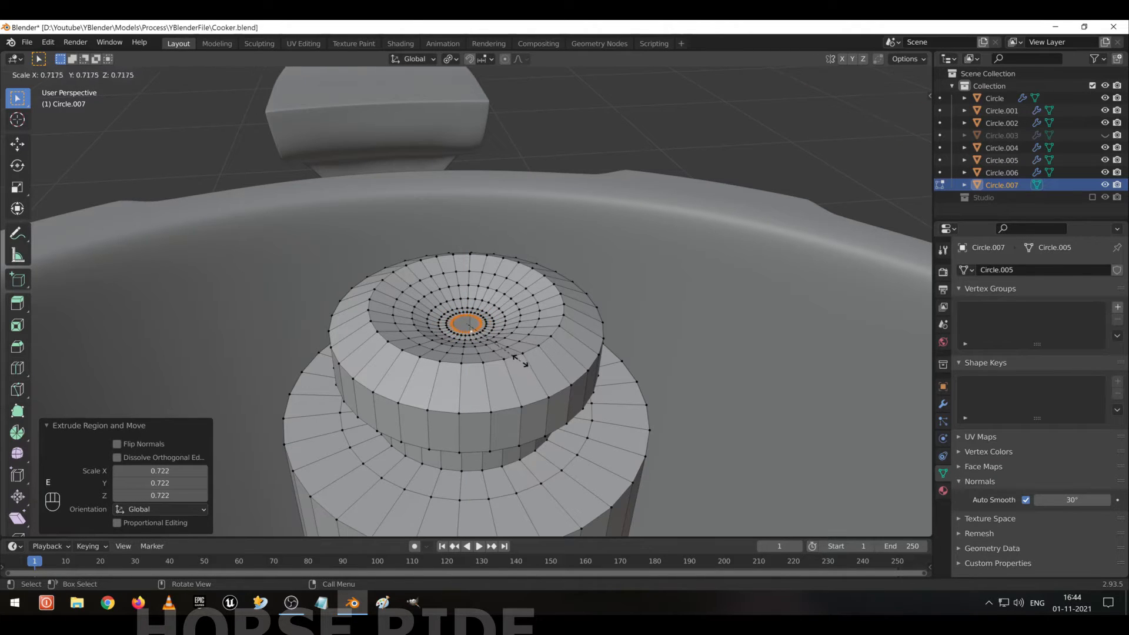
left_click(517, 359)
key("m")
left_click(517, 357)
Add a level 3 subdivision surface to the whistle weight and turn off the modifier's display in Edit Mode.
key("Tab")
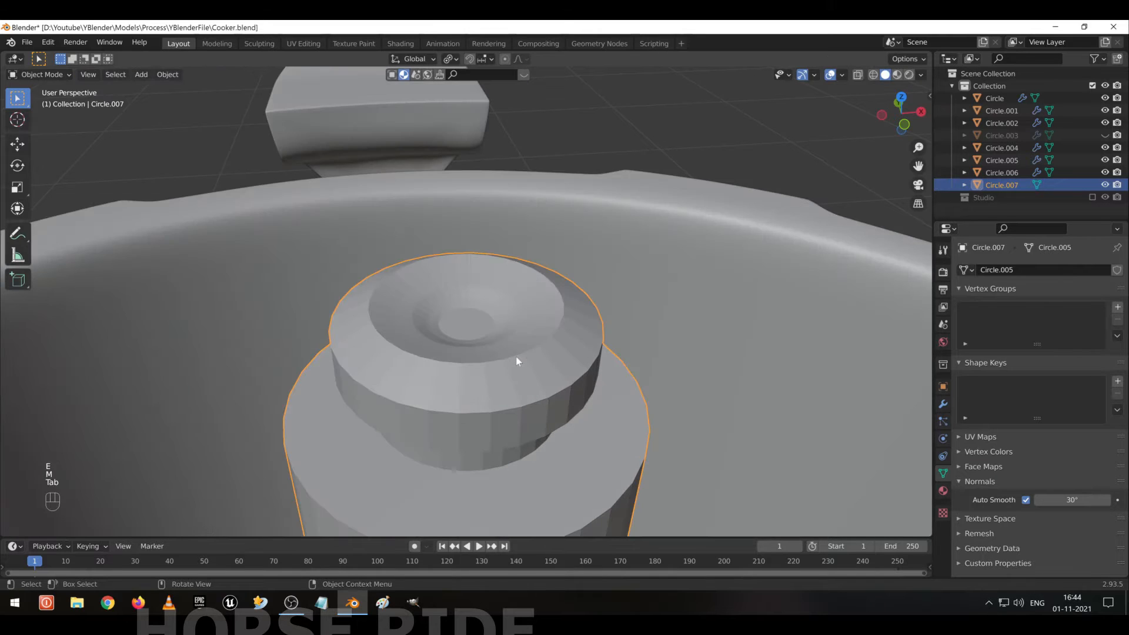
key("ctrl+3")
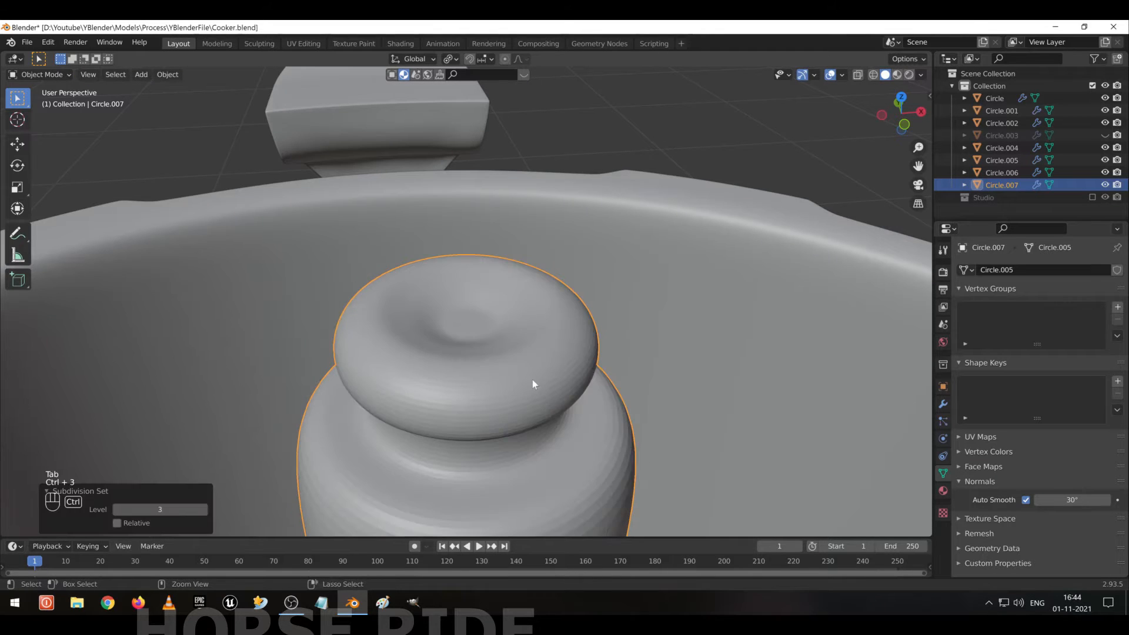
scroll(541, 429, "down", 2)
middle_click_drag(522, 415, 514, 315)
scroll(513, 315, "up", 2)
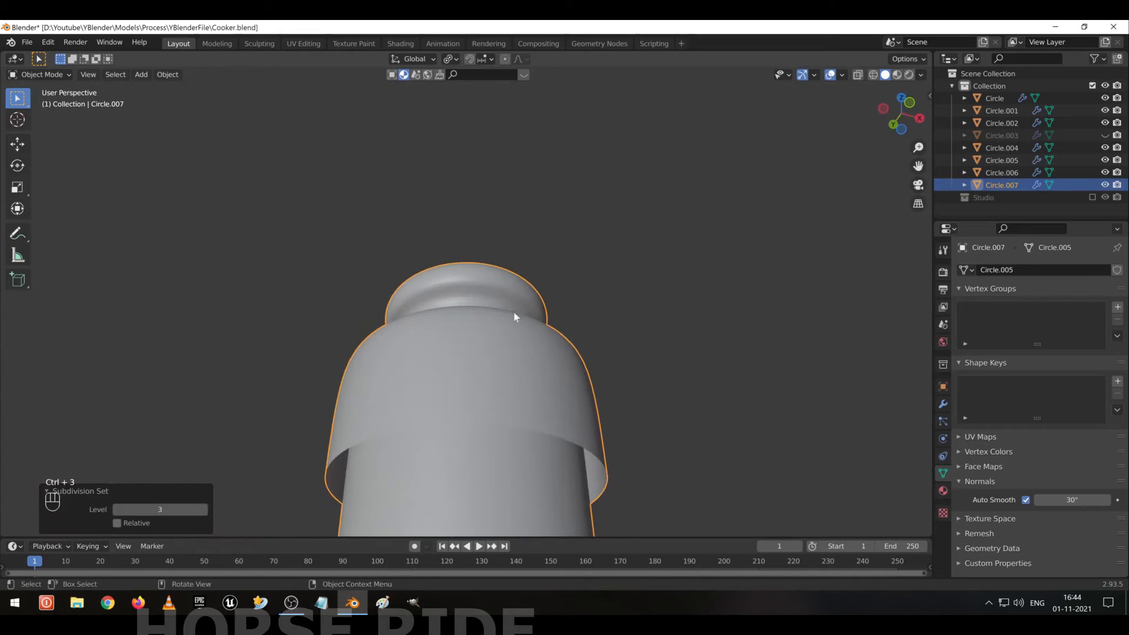
key("Tab")
key("l")
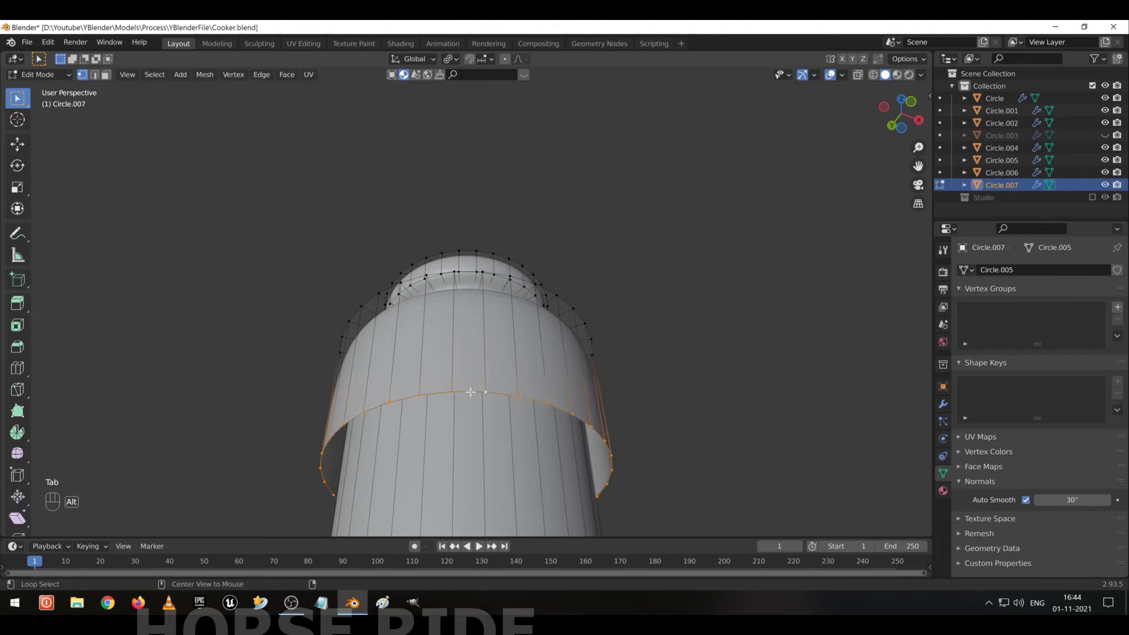
left_click(942, 404)
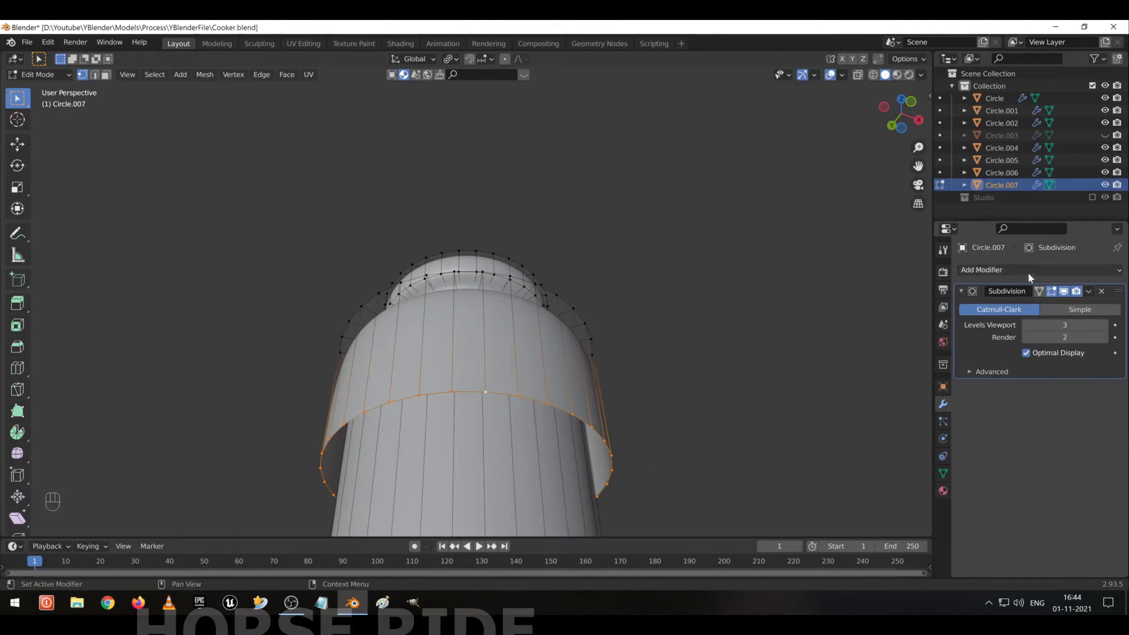
left_click(1051, 291)
Extrude the outer sleeve's bottom loop inward at a scale of about 0.866 and enlarge the new loop by about 1.018.
middle_click_drag(350, 481, 353, 471)
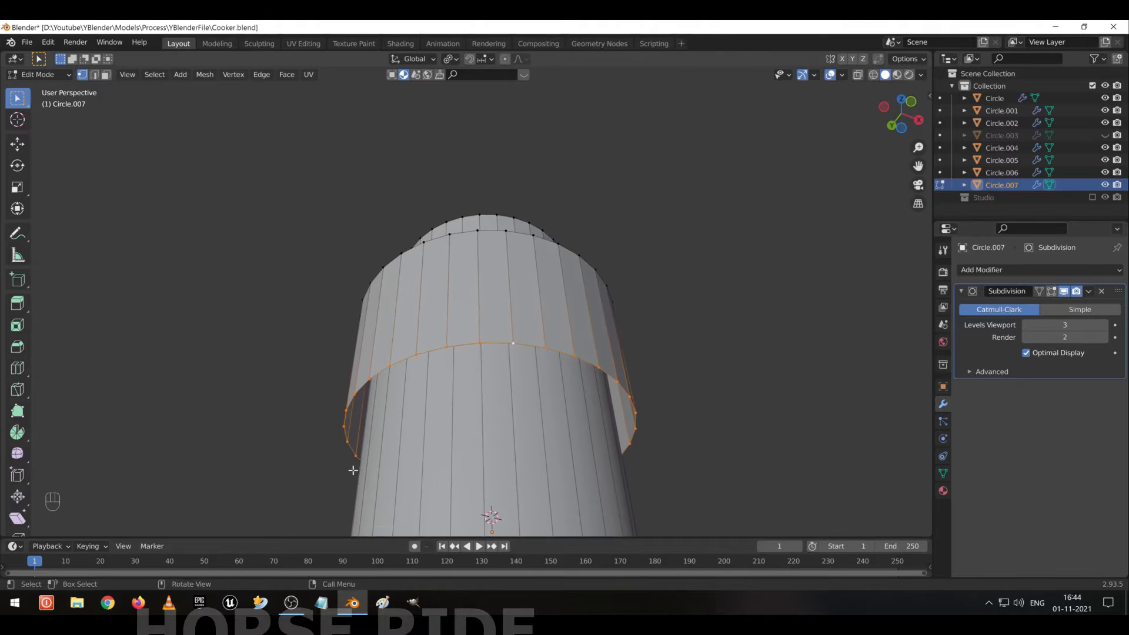
middle_click_drag(530, 333, 466, 319)
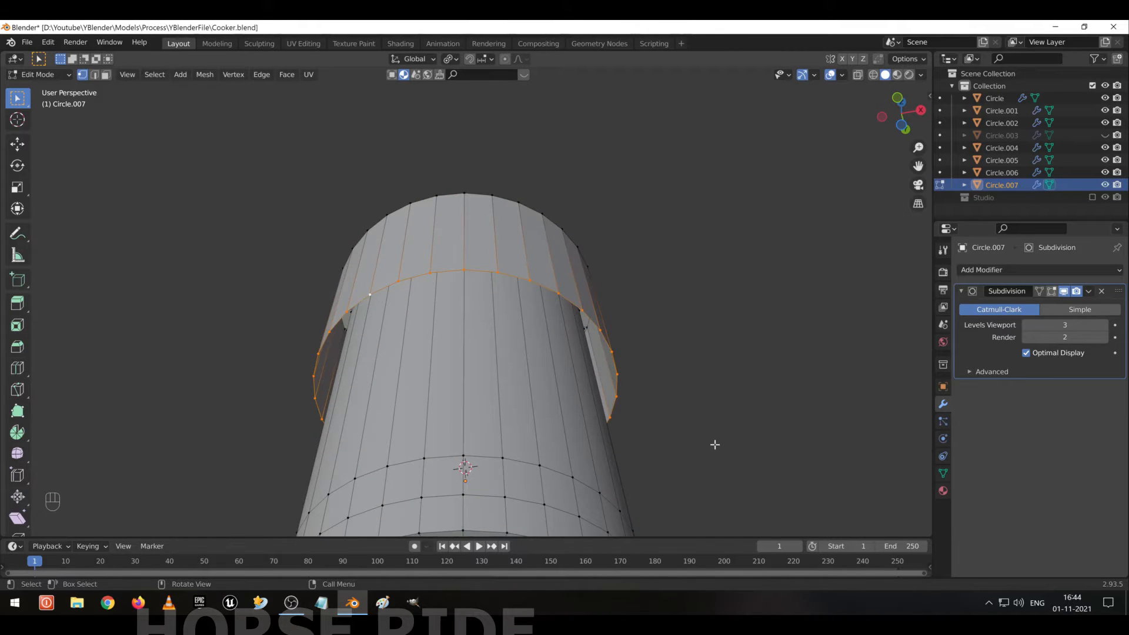
key("e")
key("s")
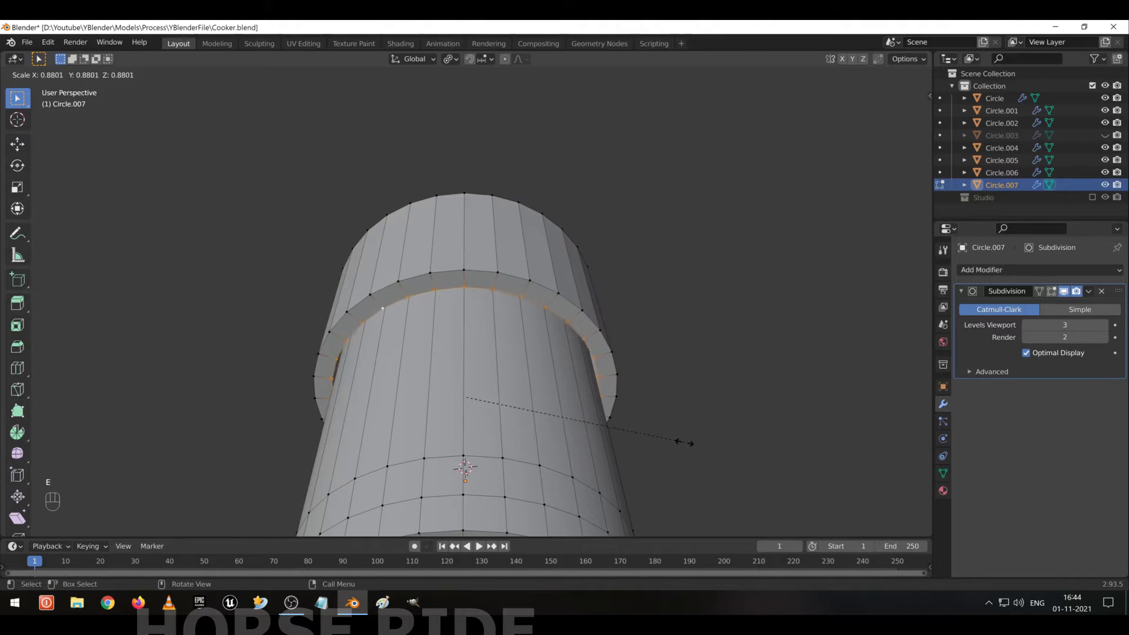
left_click(682, 441)
middle_click_drag(660, 411, 699, 379)
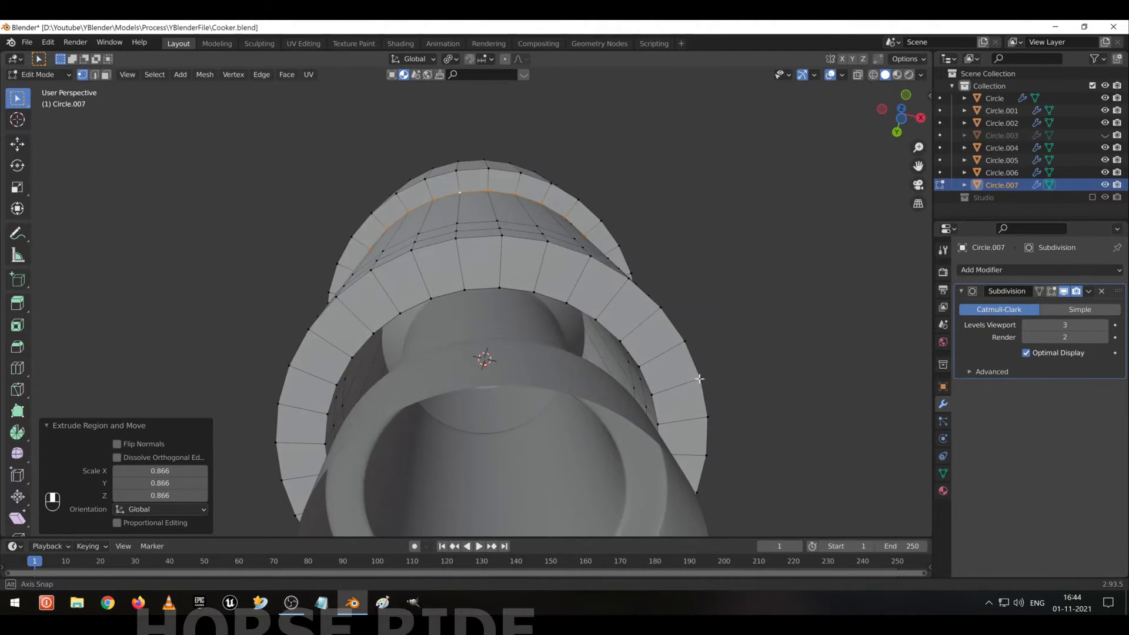
key("s")
left_click(770, 349)
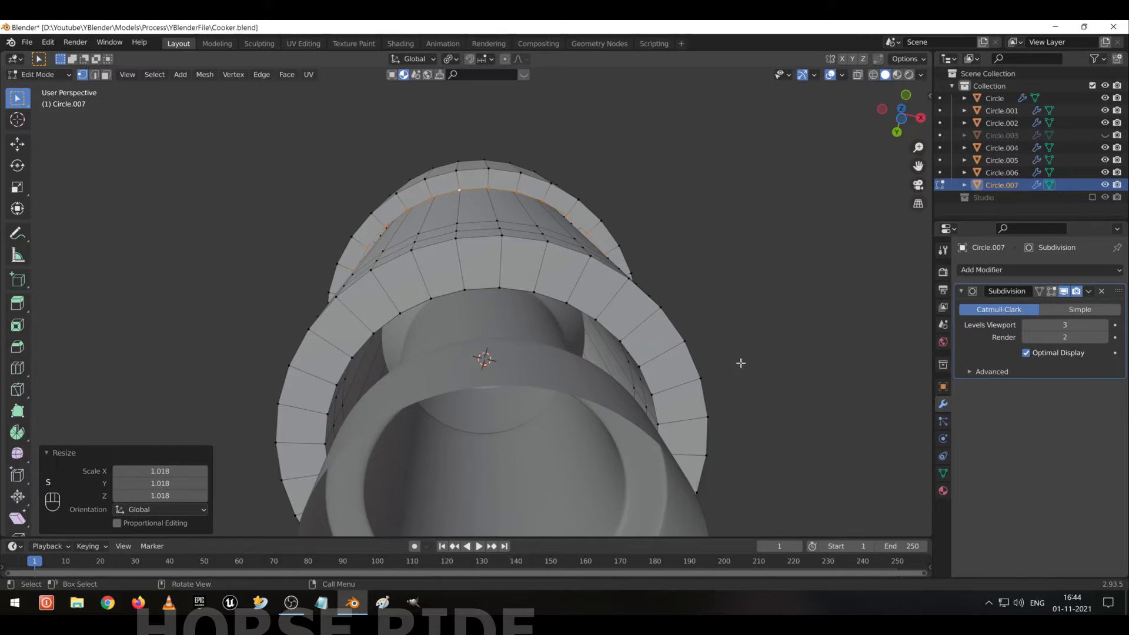
Extrude the sleeve's inner bottom loop upward along Z by about 3.57 cm as an inner wall.
key("e")
key("z")
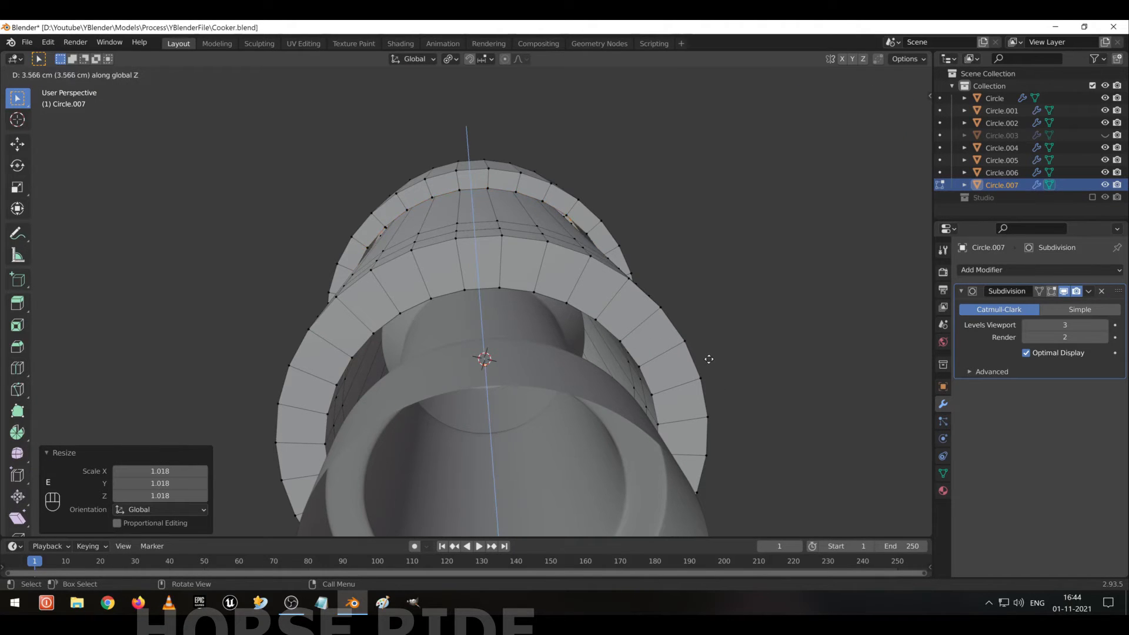
left_click(708, 359)
middle_click_drag(708, 356, 566, 272)
key("Tab")
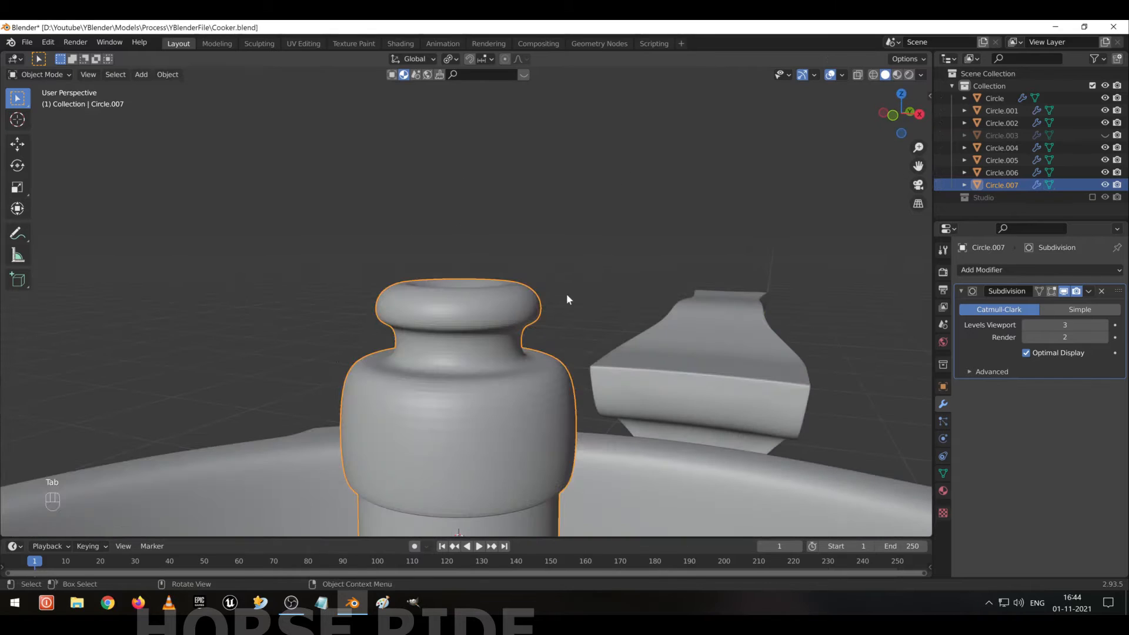
middle_click_drag(485, 435, 640, 340)
Bevel the outer and inner edge loops of the sleeve's bottom rim by about 0.04 cm.
key("Tab")
middle_click_drag(533, 448, 558, 414)
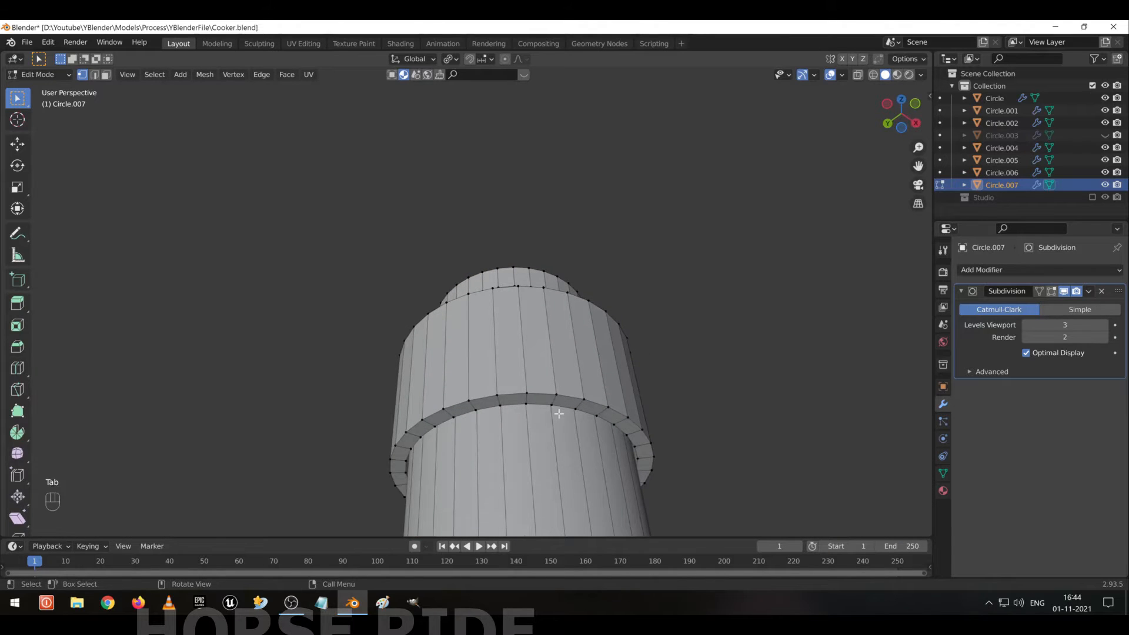
key("2")
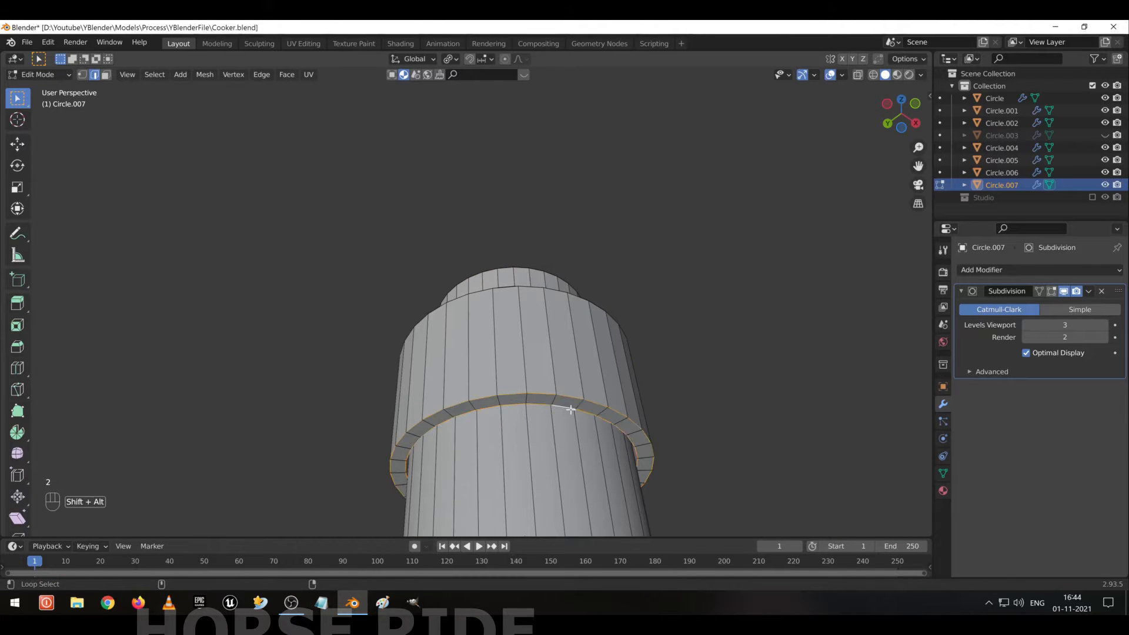
middle_click_drag(570, 409, 646, 433, "ctrl")
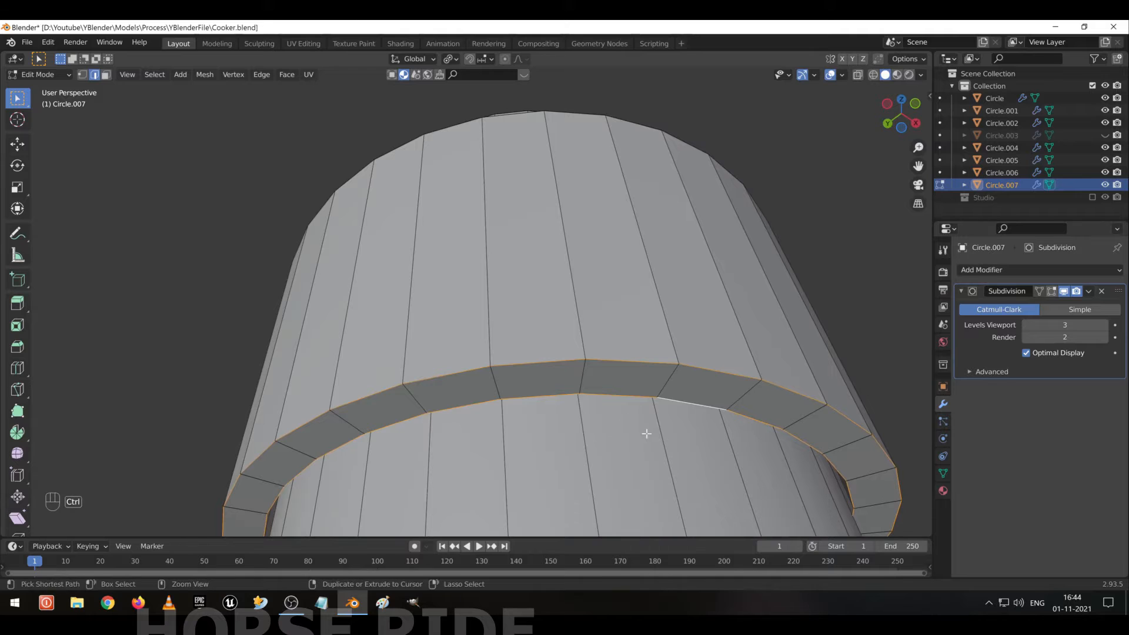
key("ctrl+b")
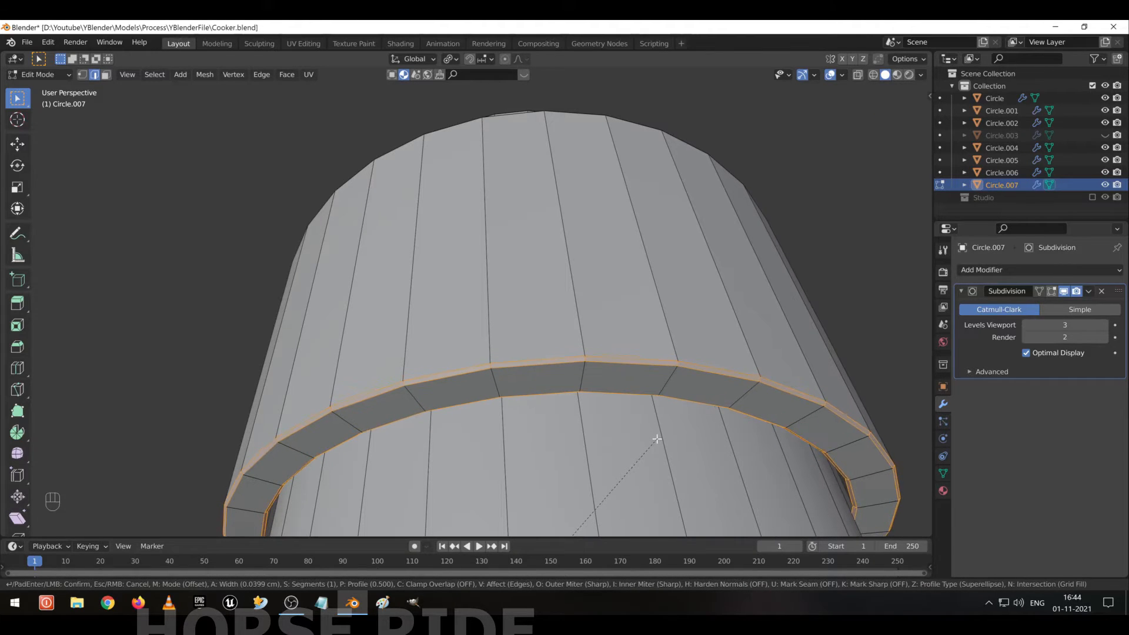
left_click(657, 439)
key("Tab")
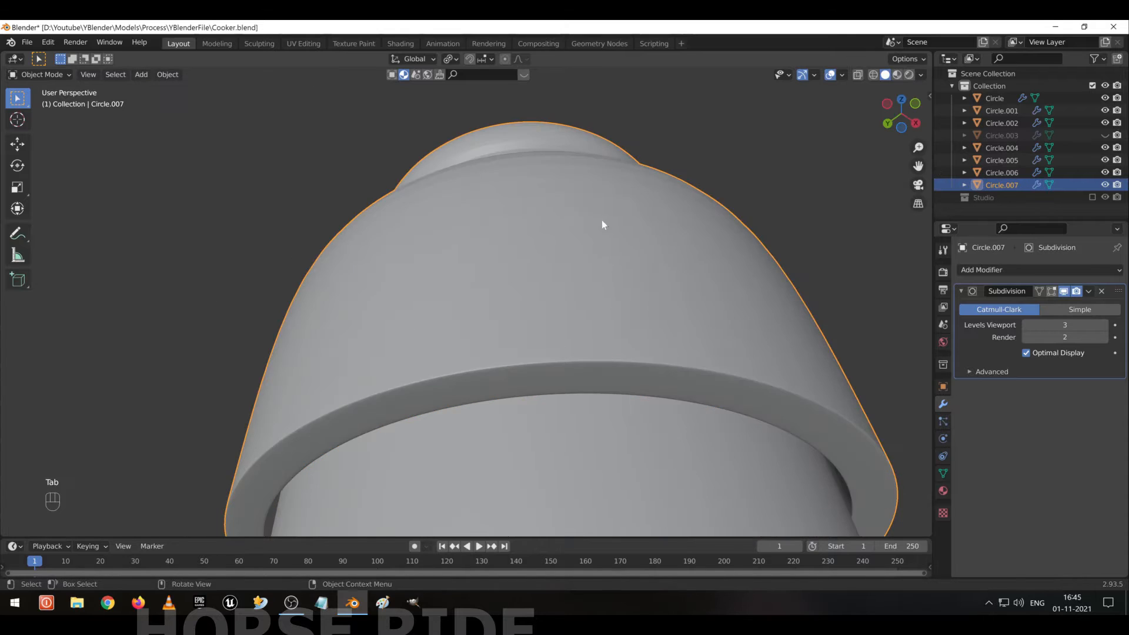
Try a two-segment bevel of about 0.336 cm on the sleeve's upper outer edge loop, and undo it.
middle_click_drag(602, 220, 587, 418)
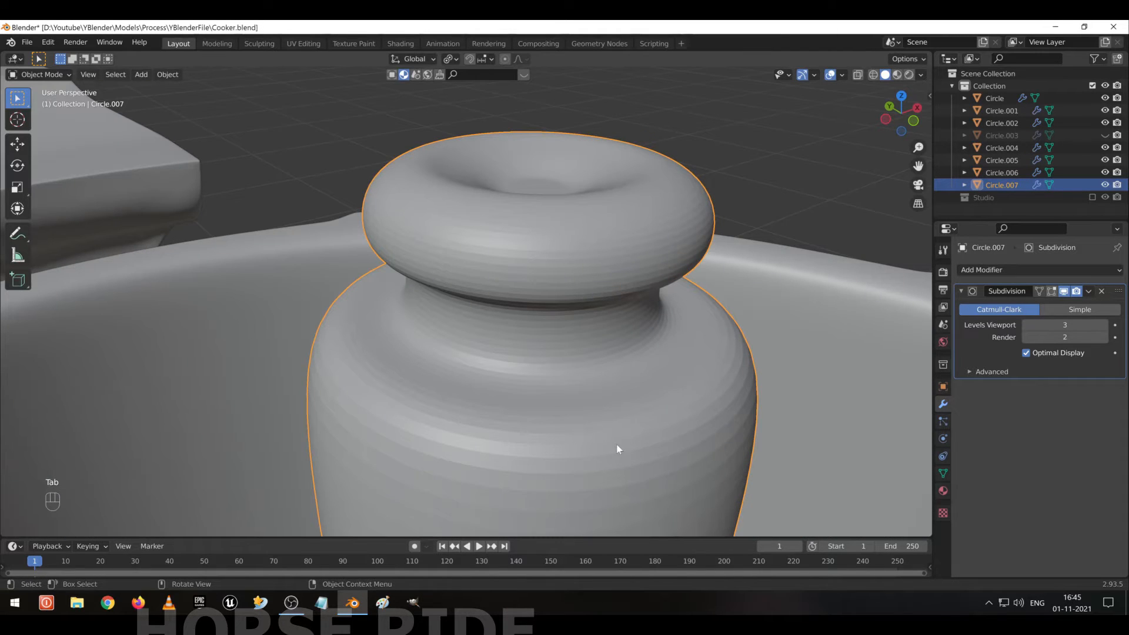
key("Tab")
left_click(611, 460, "alt")
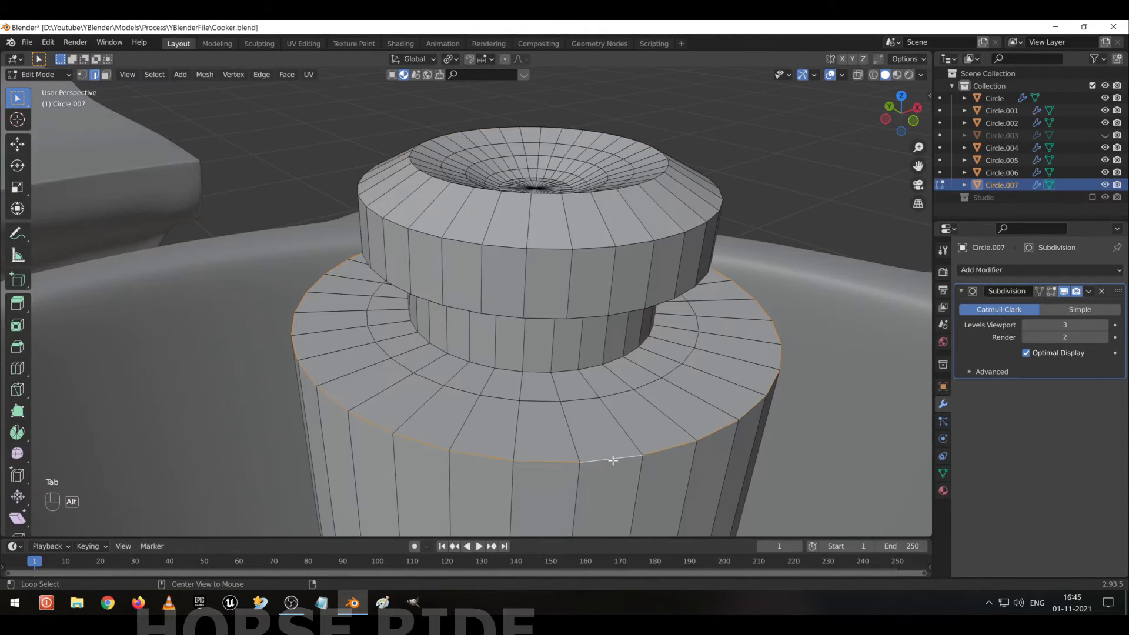
key("ctrl+b")
left_click(633, 508)
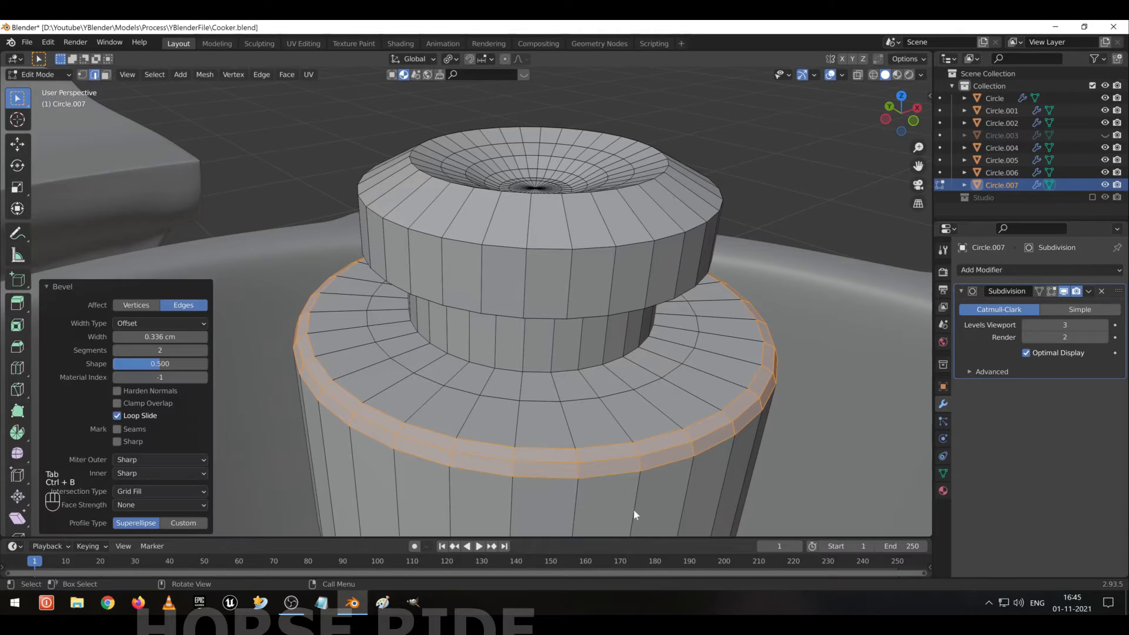
key("Tab")
key("Tab")
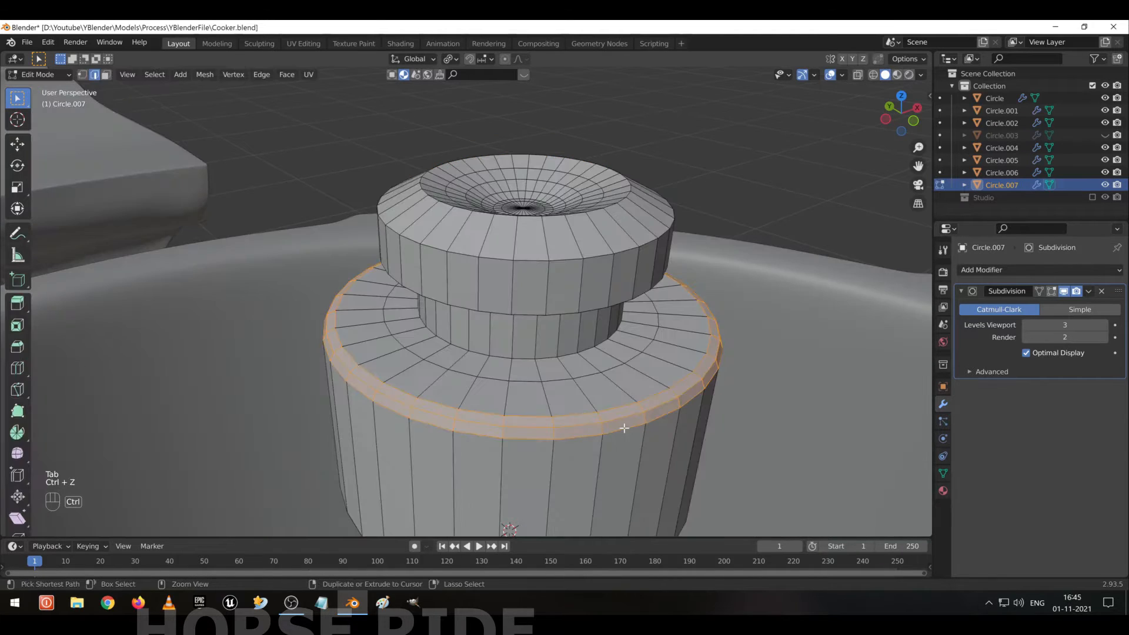
key("ctrl+z")
key("ctrl+z")
Bevel the sleeve's upper outer edge loop by about 0.71 cm with two segments.
key("ctrl+b")
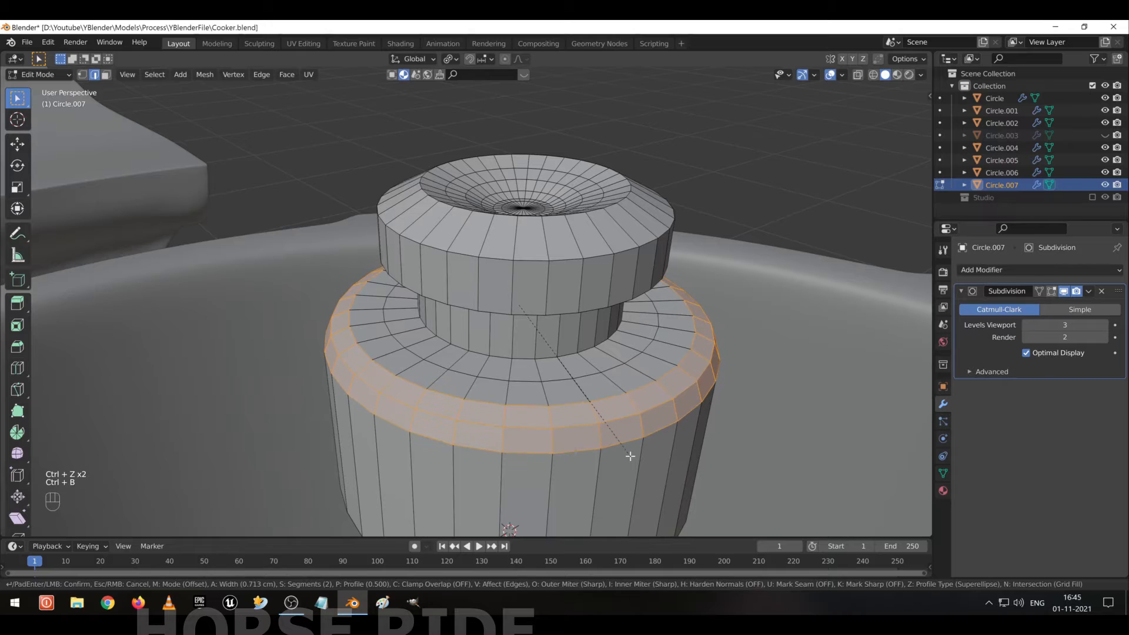
left_click(630, 458)
key("Tab")
middle_click_drag(629, 454, 591, 346)
Bevel the edge loop at the base of the neck by about 0.083 cm with two segments.
key("Tab")
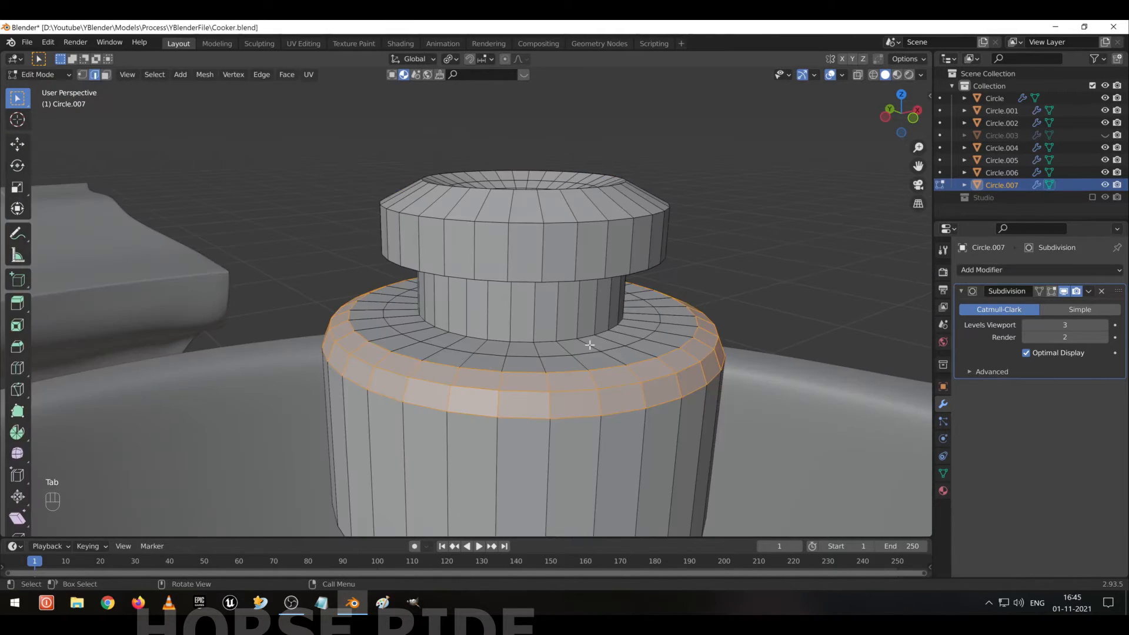
scroll(573, 354, "up", 2)
left_click(591, 362, "alt")
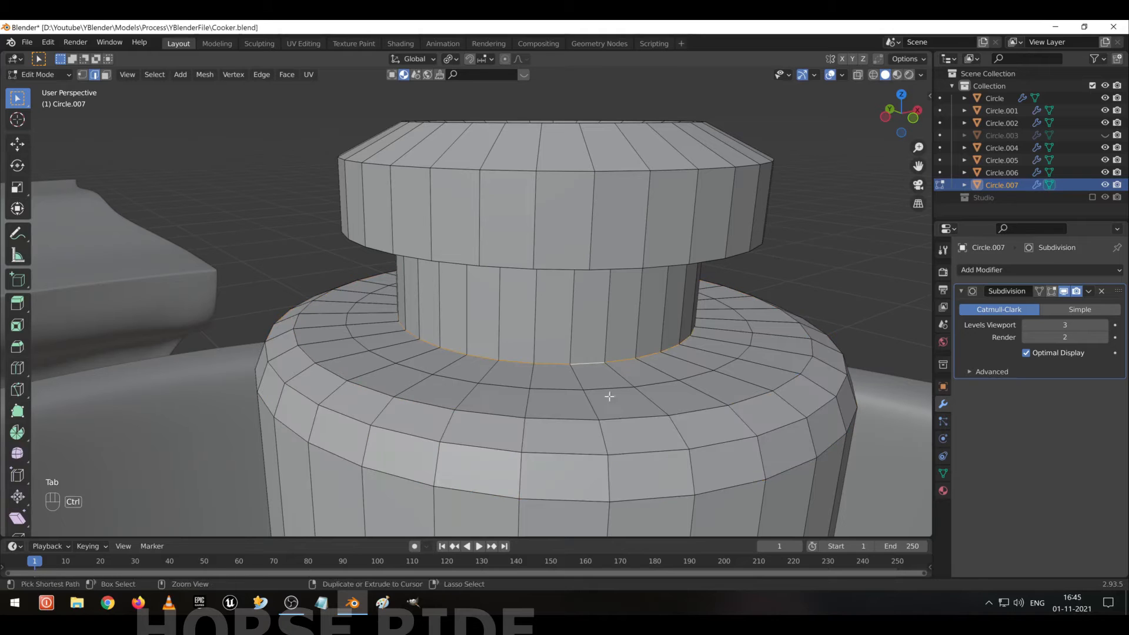
key("ctrl+b")
left_click(622, 414)
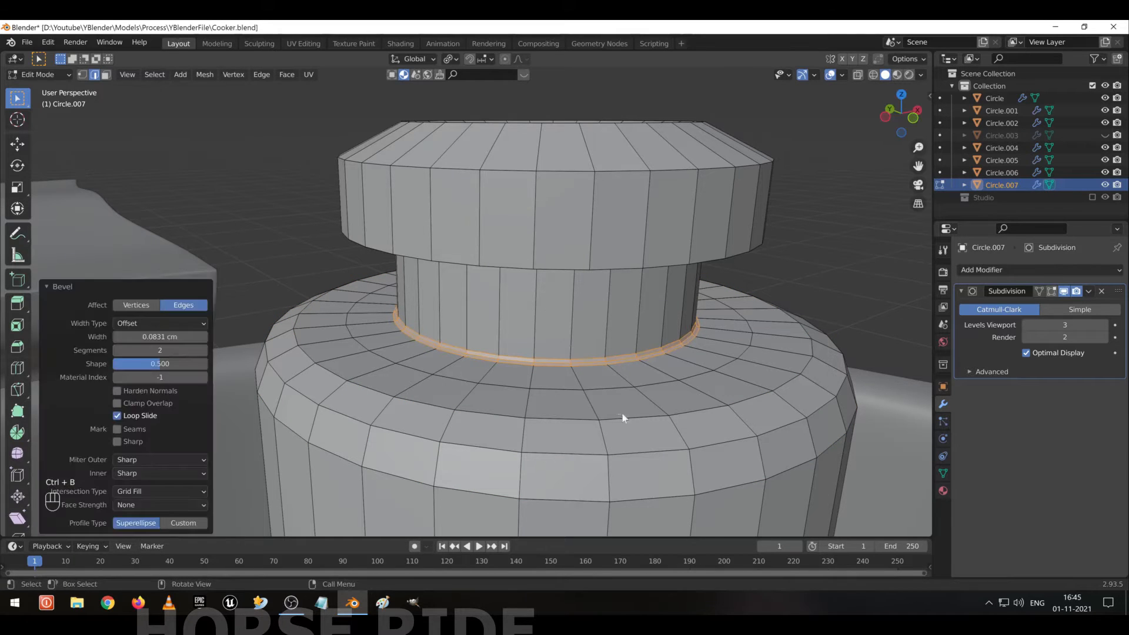
key("Tab")
middle_click_drag(611, 294, 612, 355)
Bevel the top collar's inner underside, lower outer, upper outer and dished-rim edge loops by about 0.016 cm with two segments.
key("Tab")
scroll(612, 272, "up", 2)
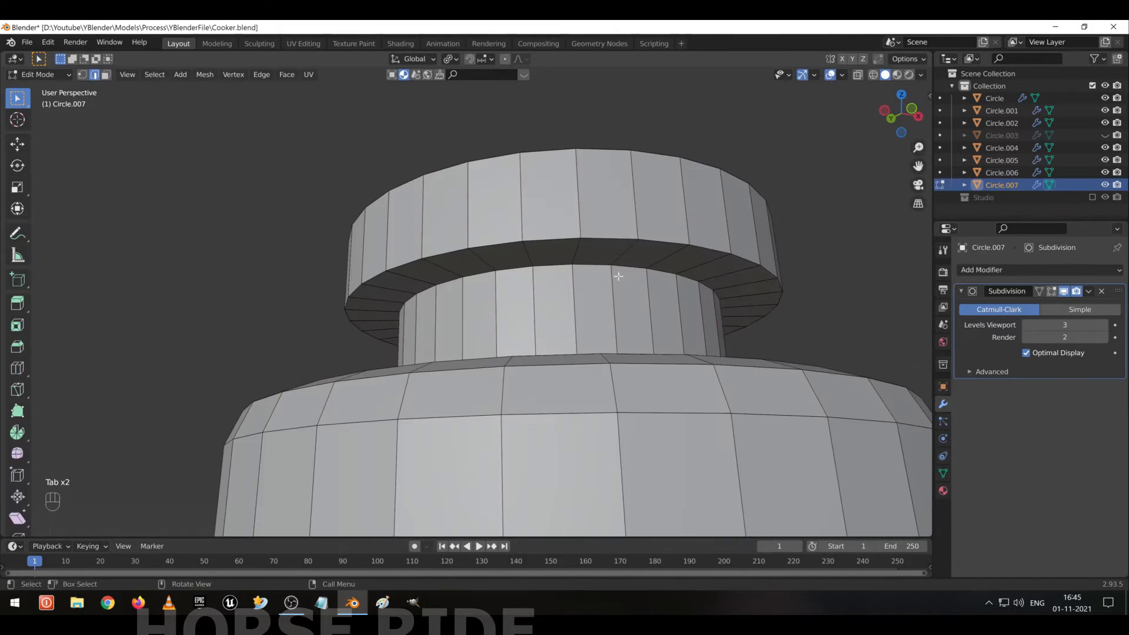
middle_click_drag(611, 272, 600, 300)
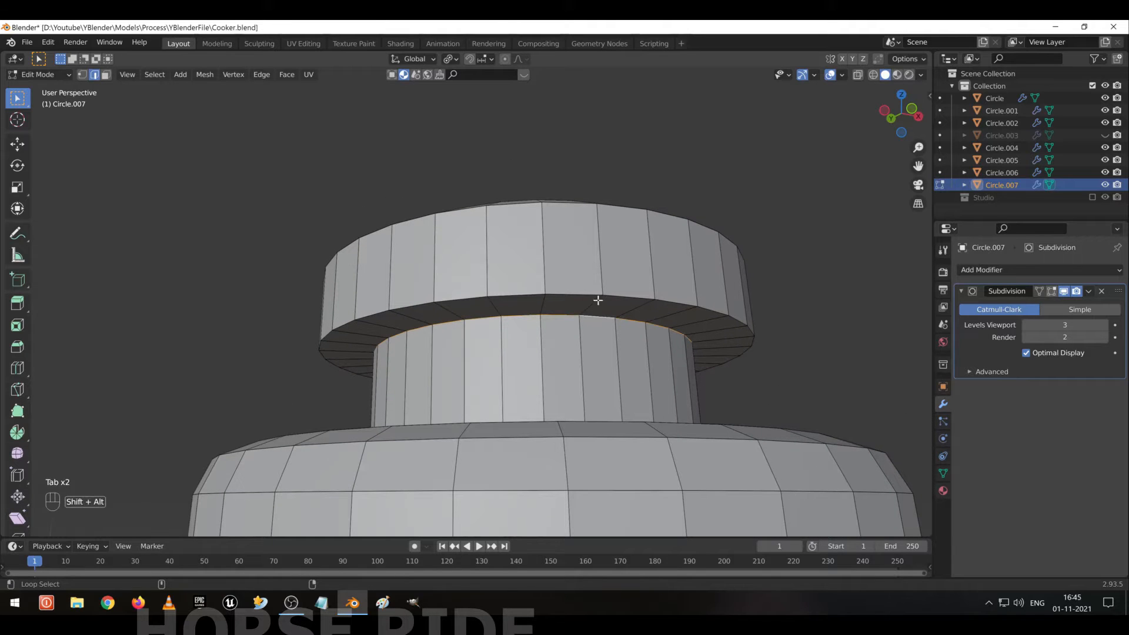
left_click(592, 292, "alt+shift")
middle_click_drag(592, 292, 578, 376)
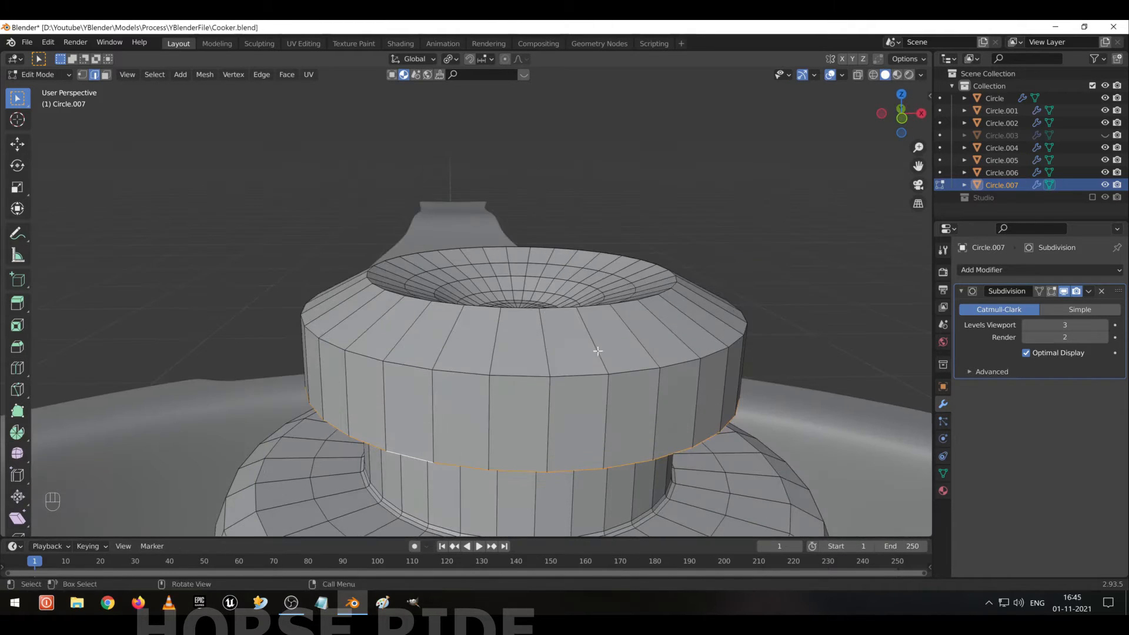
left_click(577, 376, "alt+shift")
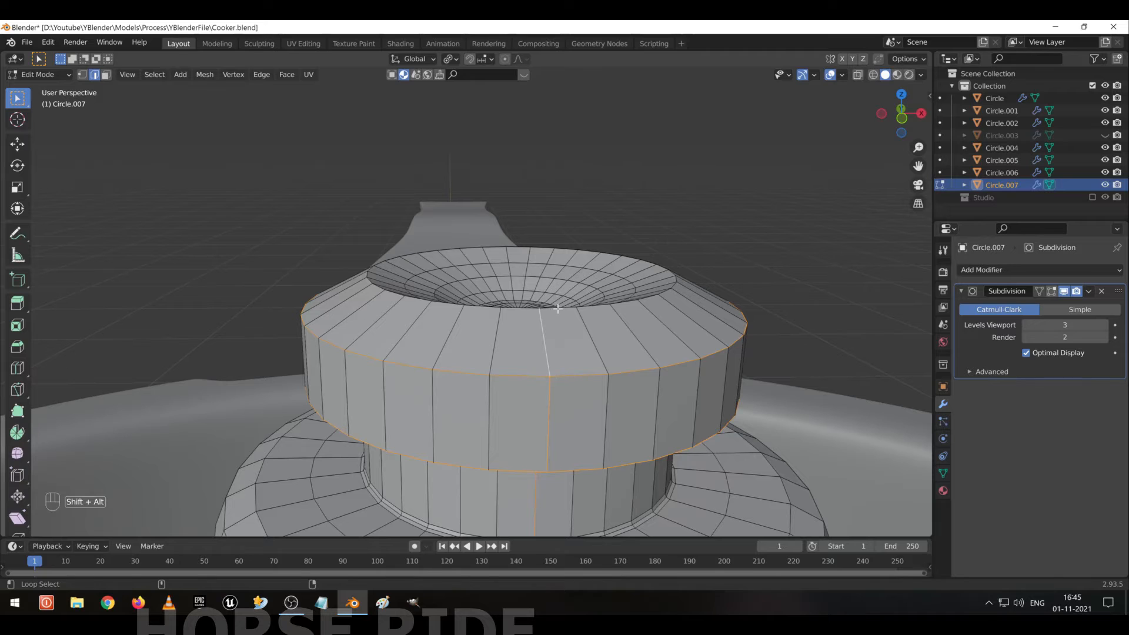
left_click(557, 308, "alt+shift")
key("ctrl+z")
left_click(557, 306, "alt+shift")
key("ctrl+b")
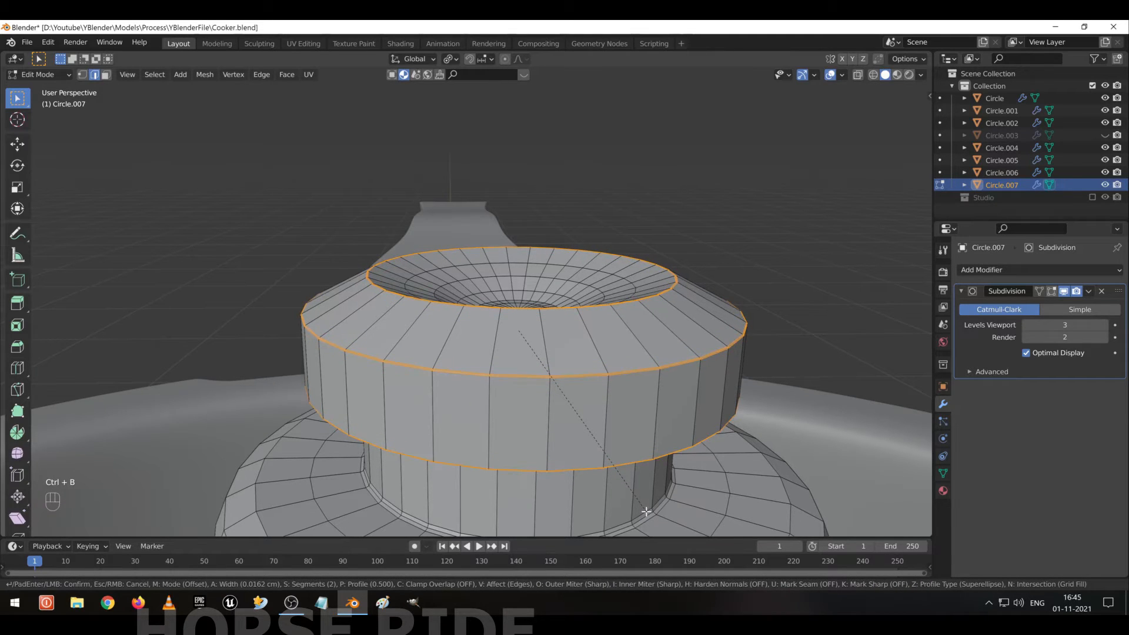
left_click(646, 512)
key("Tab")
Bevel the outer and inner edge loops of the inner body's bottom rim by about 0.038 cm with two segments.
middle_click_drag(649, 516, 540, 334)
scroll(551, 390, "down", 3)
key("Tab")
scroll(499, 369, "up", 5)
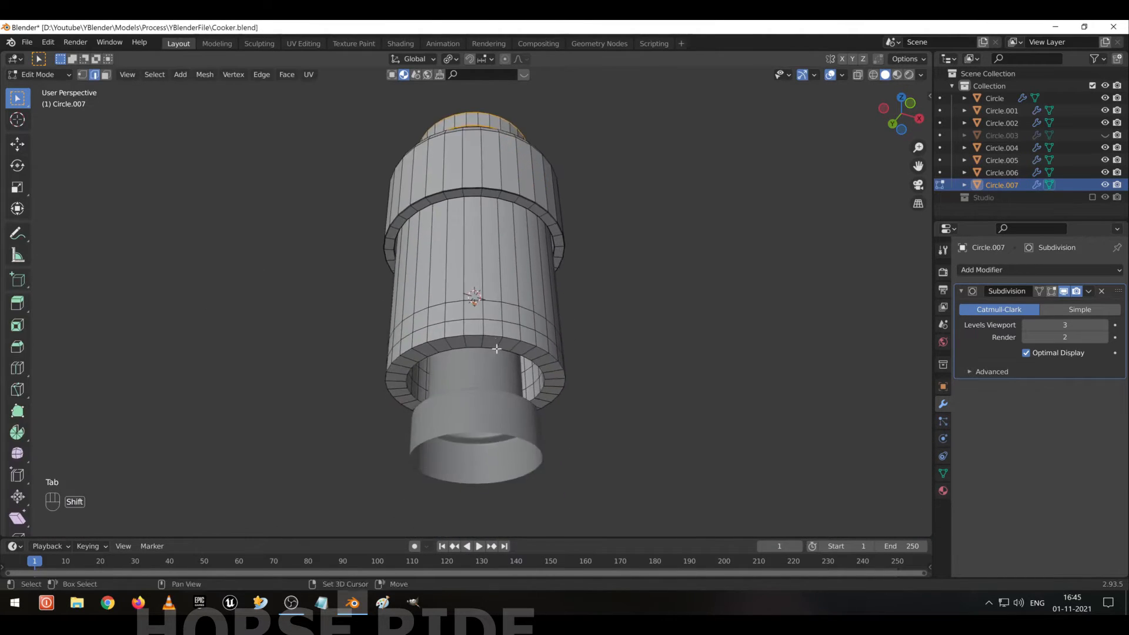
left_click(511, 380, "alt")
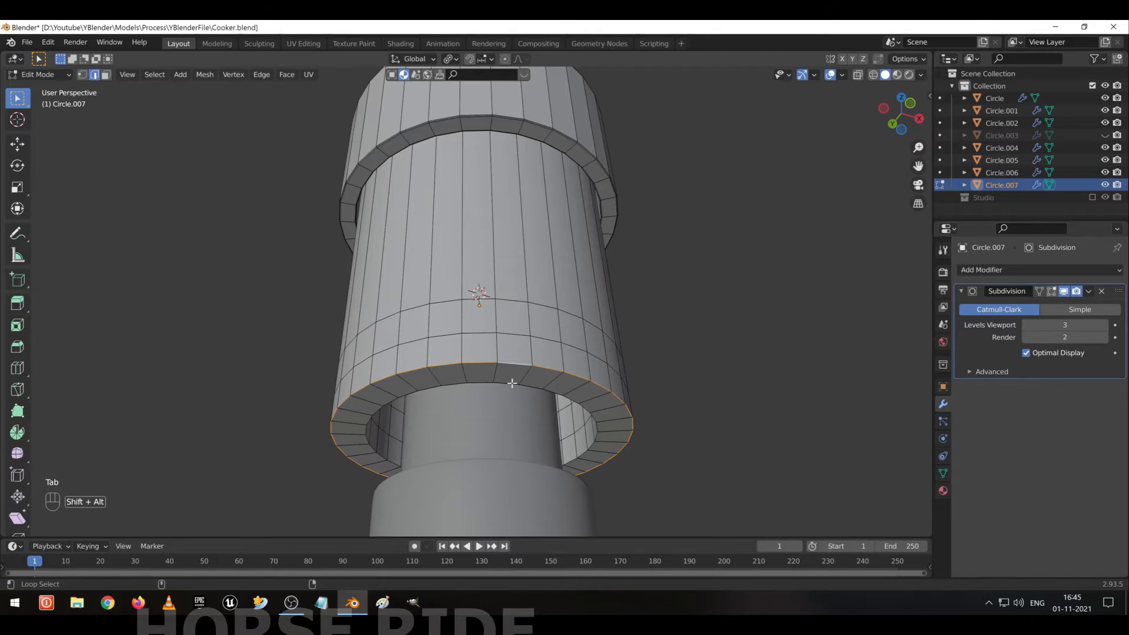
left_click(512, 382, "alt+shift")
key("ctrl+b")
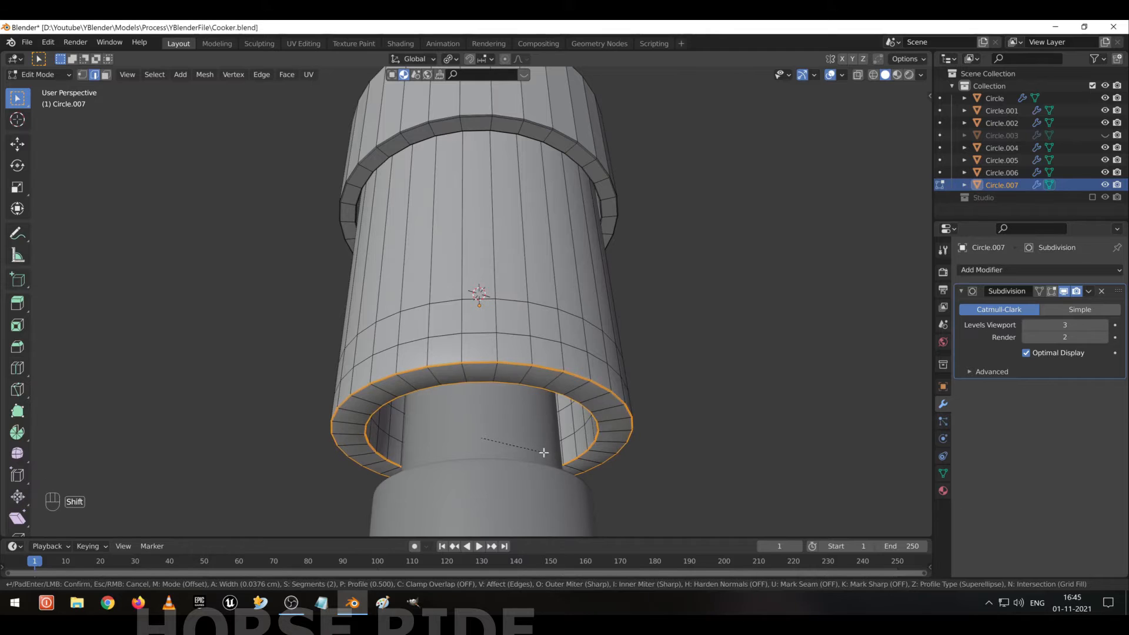
left_click(545, 452)
key("Tab")
scroll(550, 355, "up", 4)
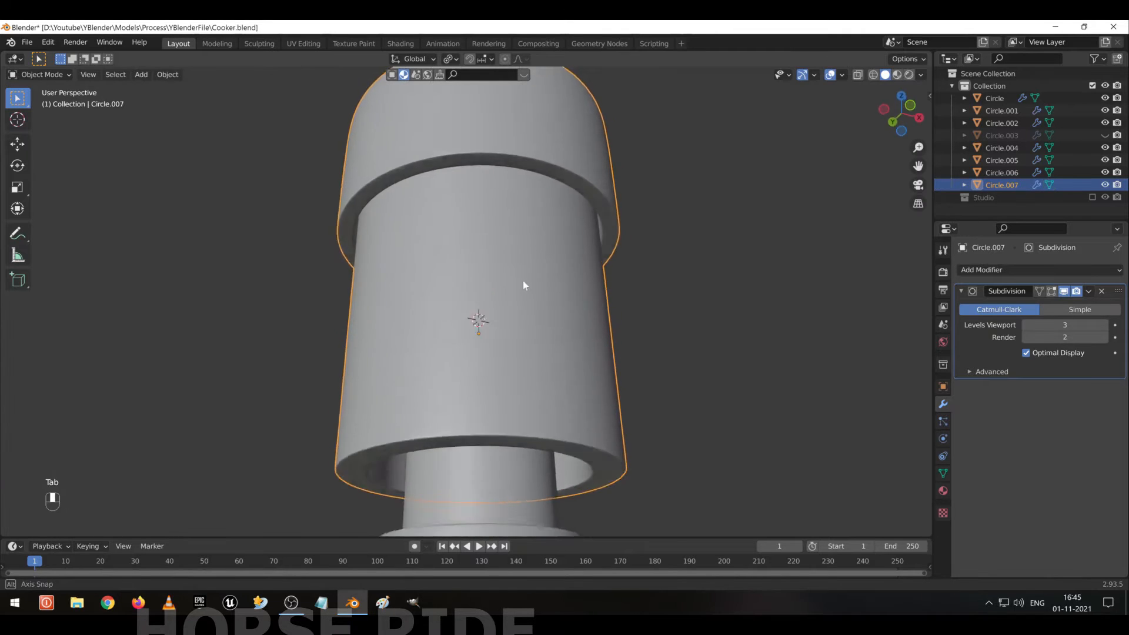
Bevel the two horizontal edge loops around the inner body's lower part by about 0.071 cm with three segments.
key("Tab")
middle_click_drag(536, 514, 513, 392, "shift")
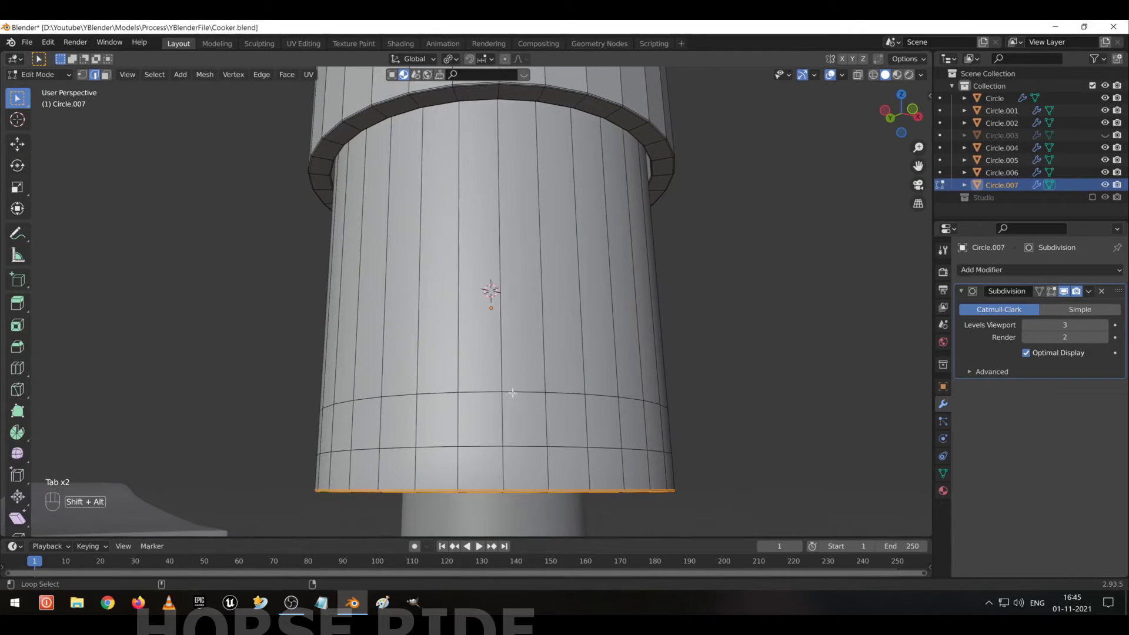
left_click(525, 444, "alt")
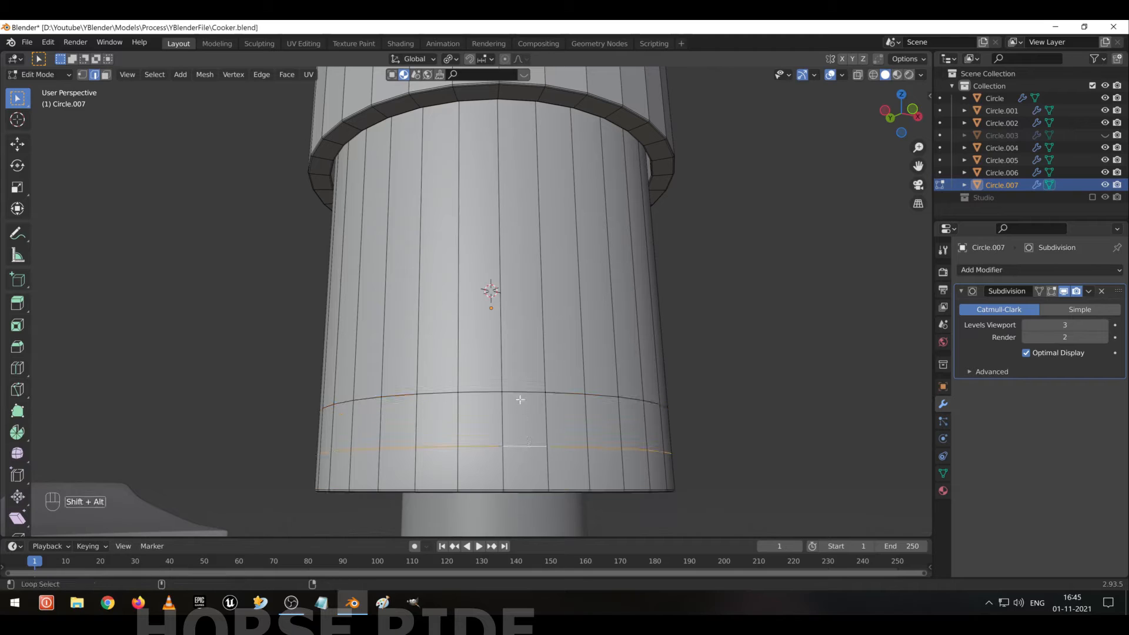
key("ctrl+b")
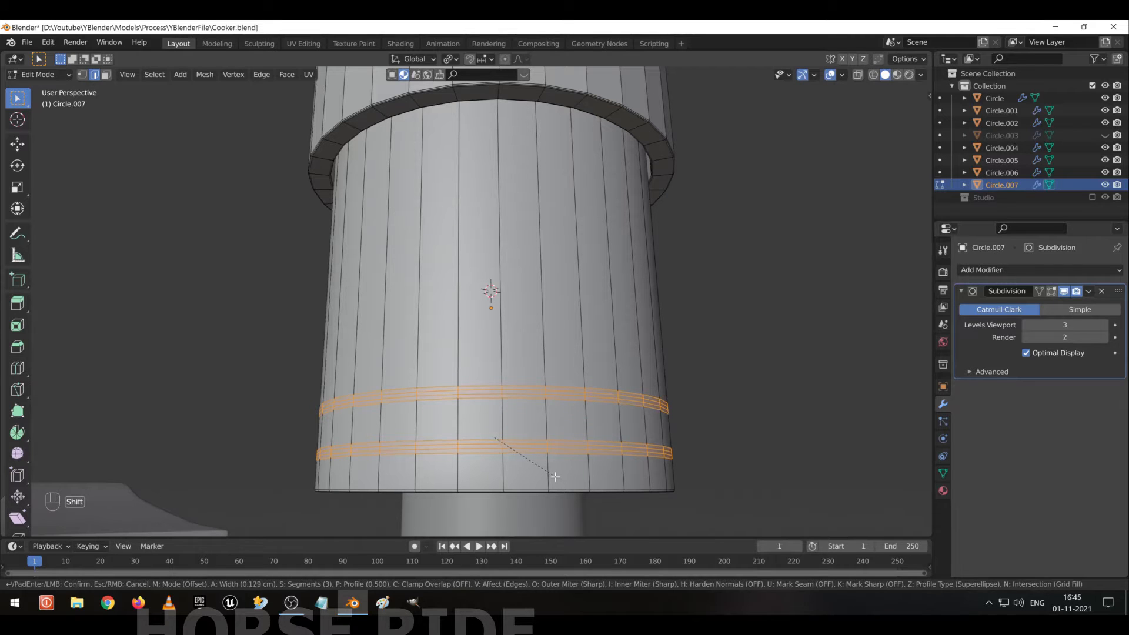
left_click(547, 470)
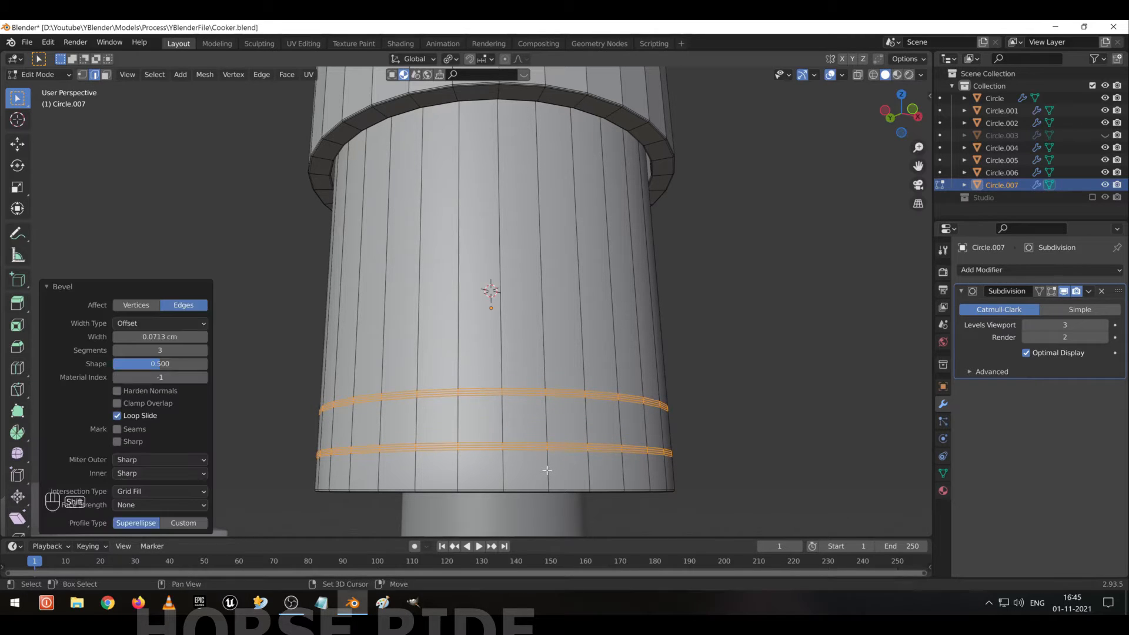
Shrink the selection to the two bands' middle loops and push them inward by about 0.128 cm to form grooves.
key("ctrl+KP_Subtract")
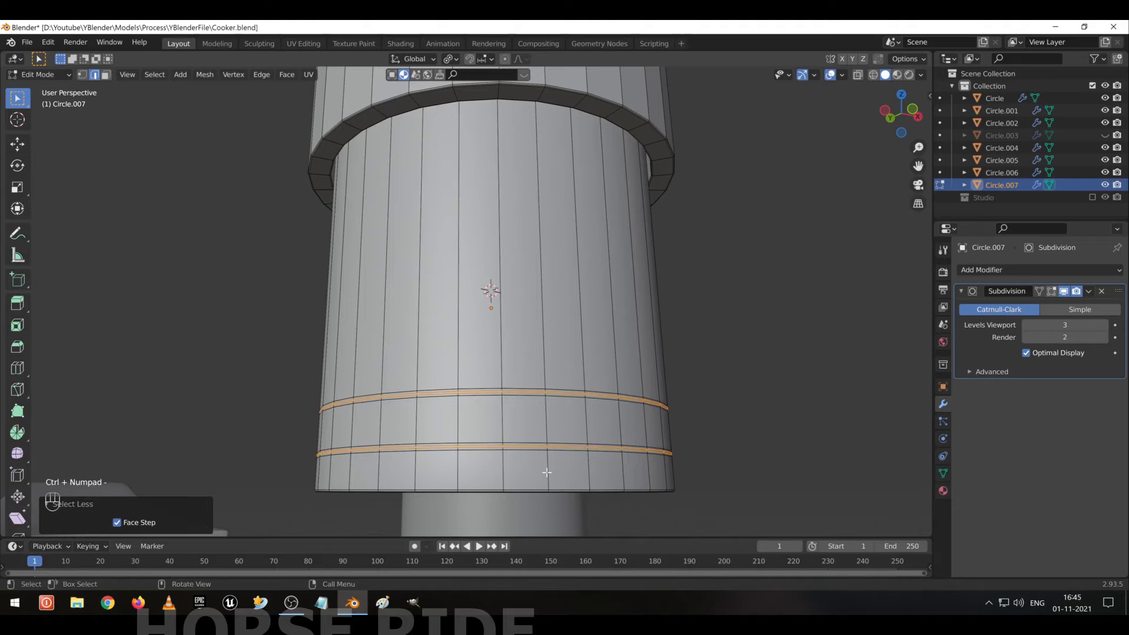
scroll(540, 458, "up", 6)
scroll(521, 358, "down", 4)
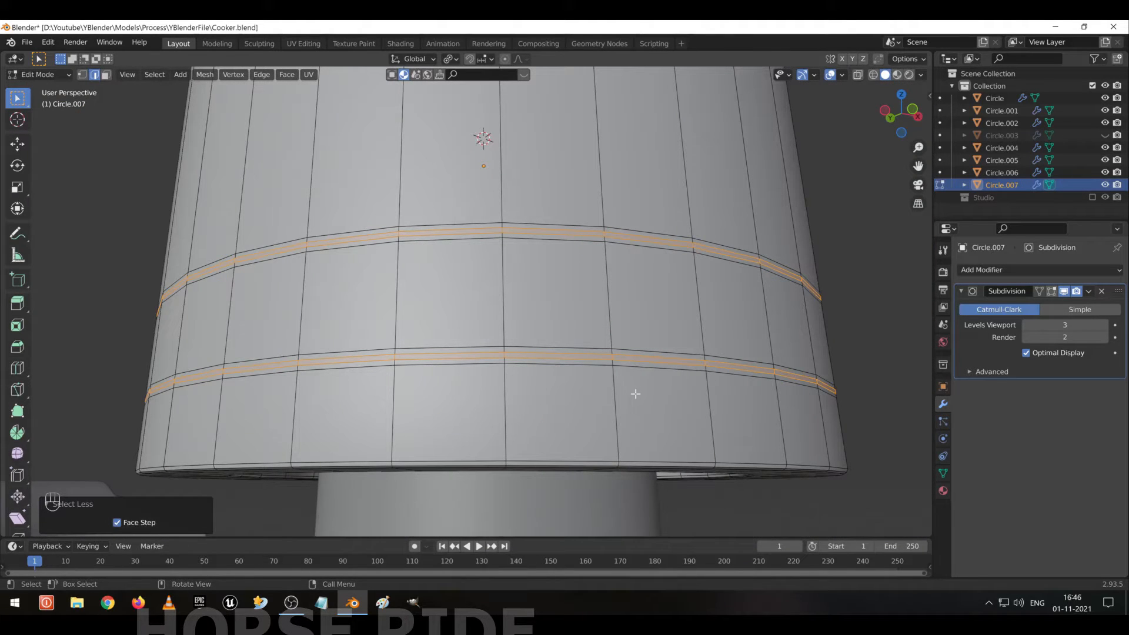
key("alt+s")
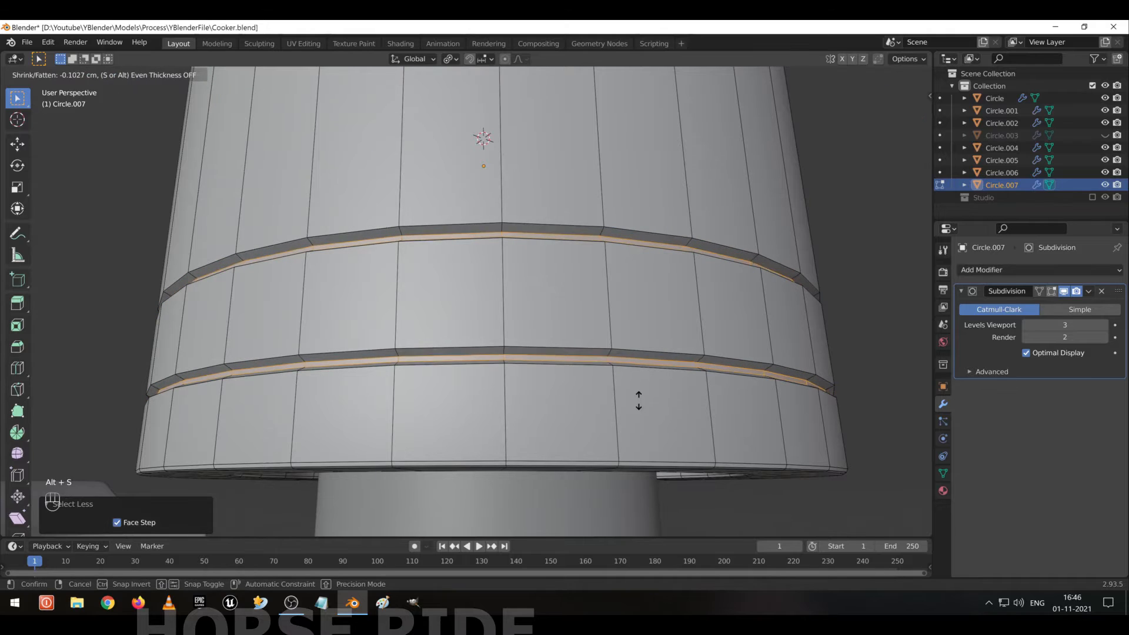
left_click(639, 401)
key("Tab")
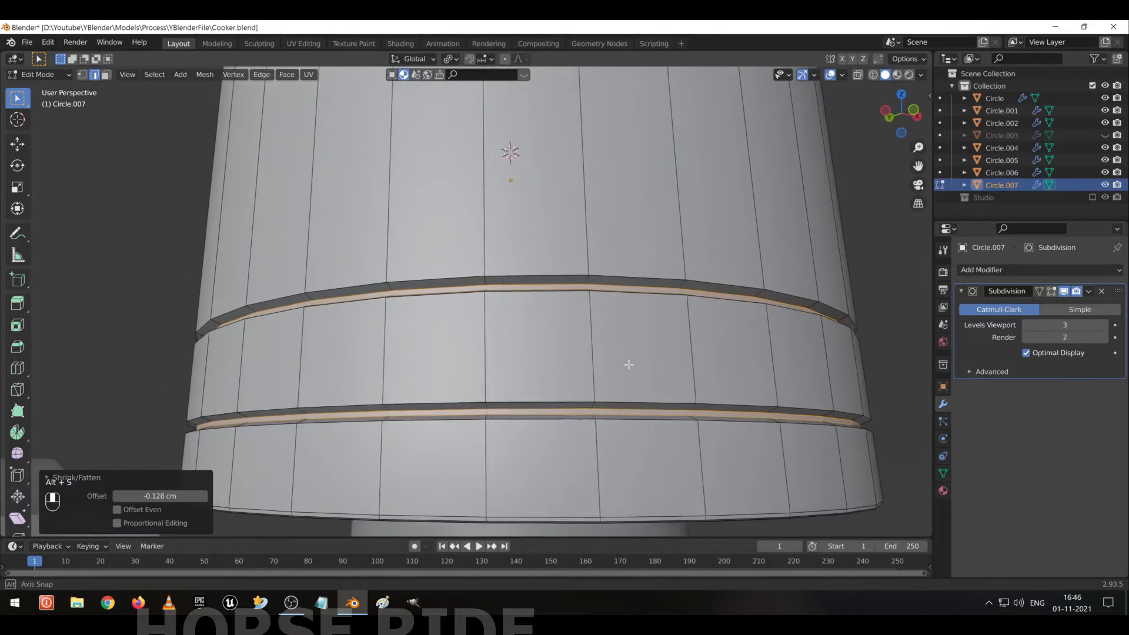
scroll(629, 365, "up", 3)
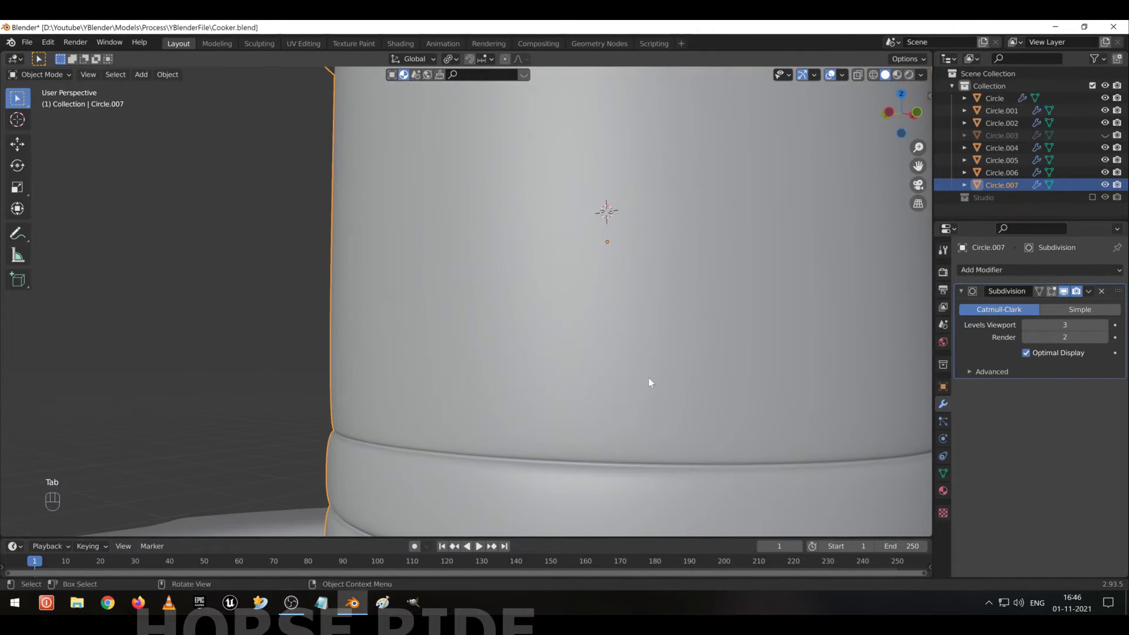
Bevel the upper and lower edge loops of both grooves by about 0.0155 cm with two segments.
key("Tab")
mouse_move(648, 379)
middle_mouse_down()
mouse_move(645, 442)
mouse_move(643, 386)
middle_mouse_up()
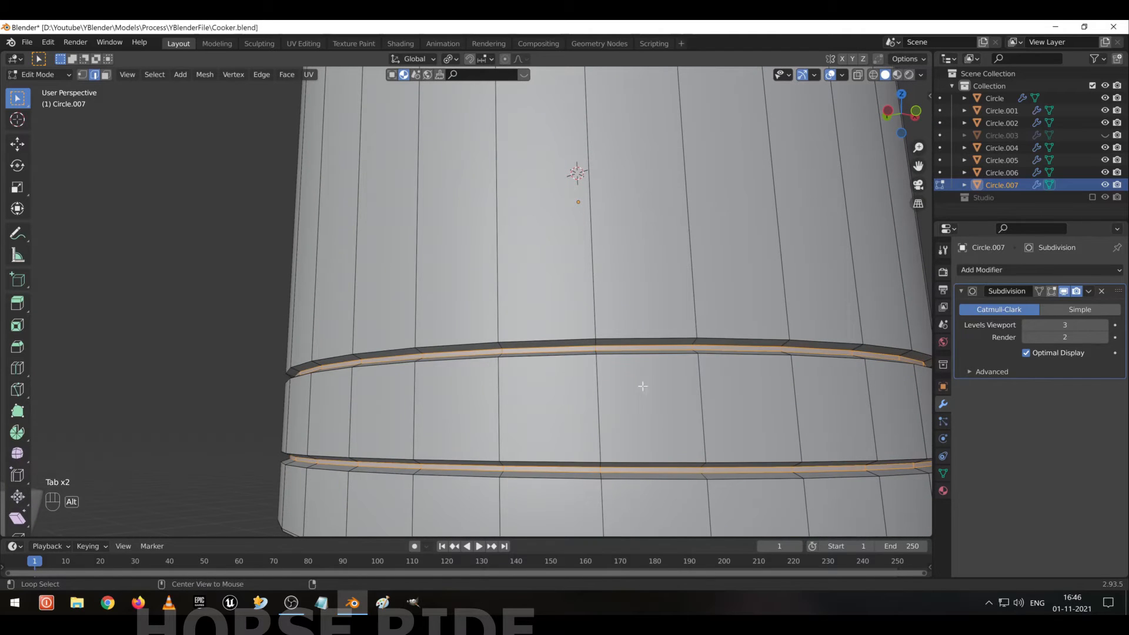
left_click(633, 337, "alt")
left_click(638, 354, "alt+shift")
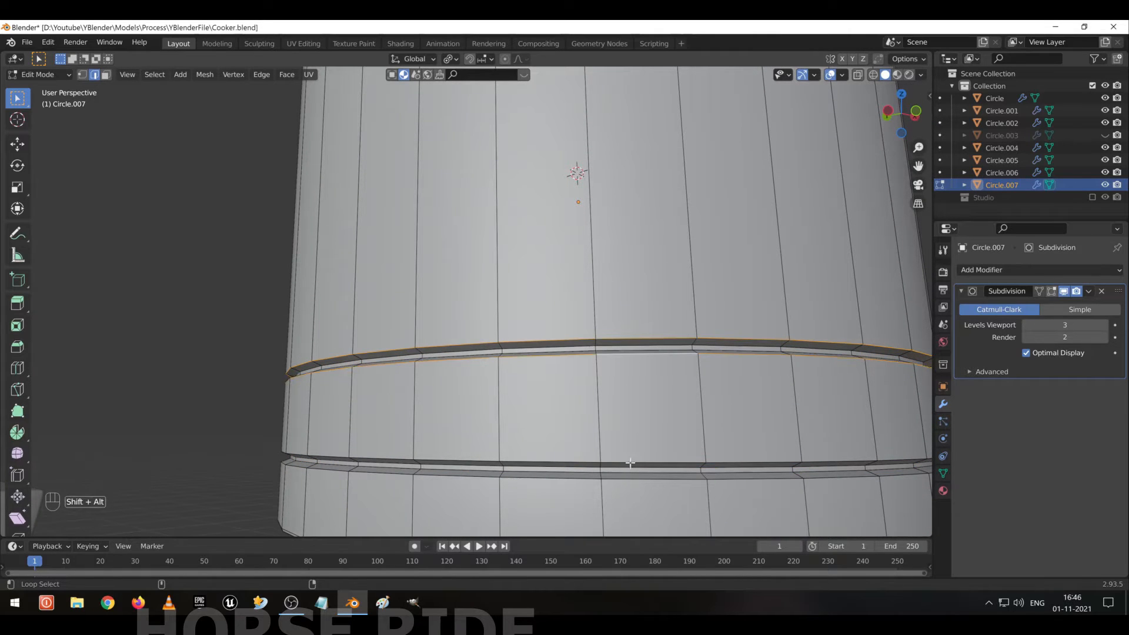
left_click(630, 464, "alt+shift")
left_click(632, 479, "alt+shift")
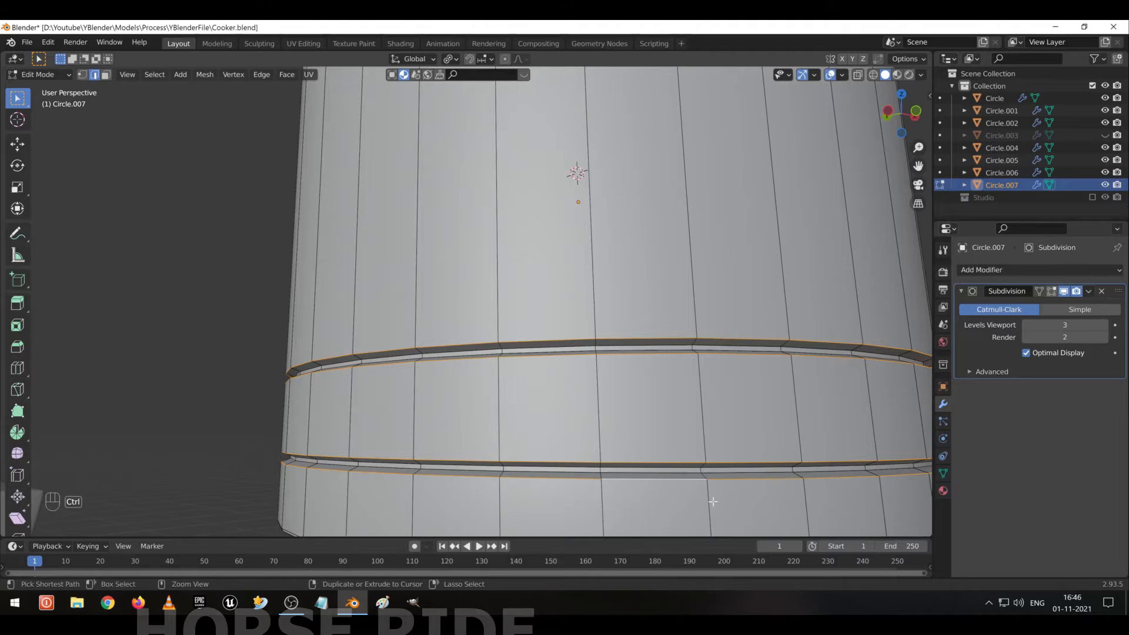
key("ctrl+b")
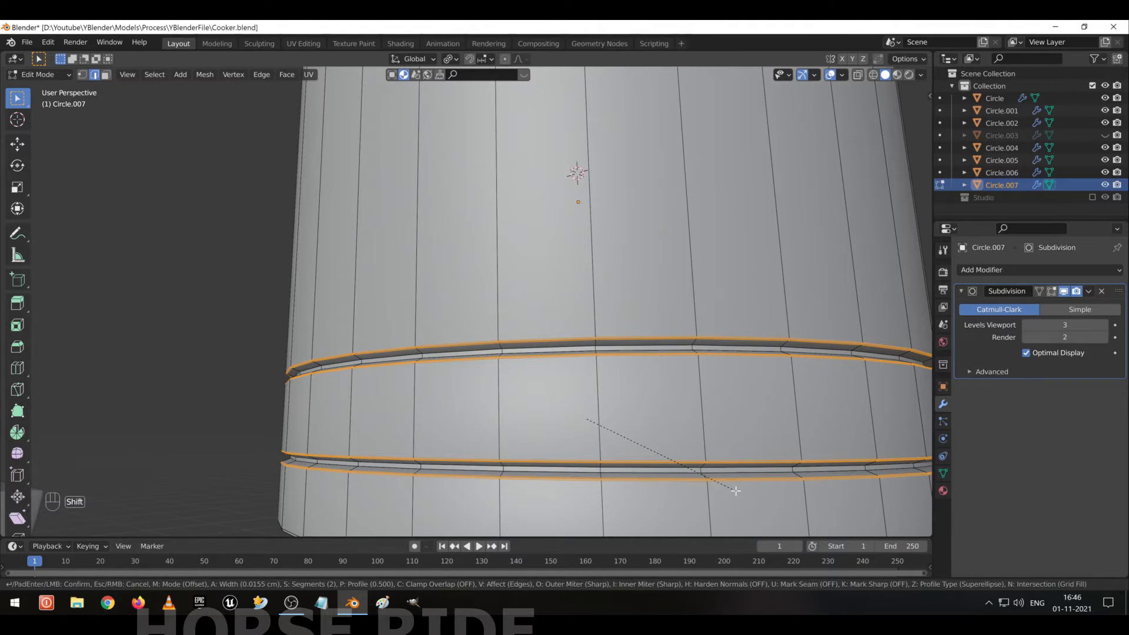
left_click(736, 490)
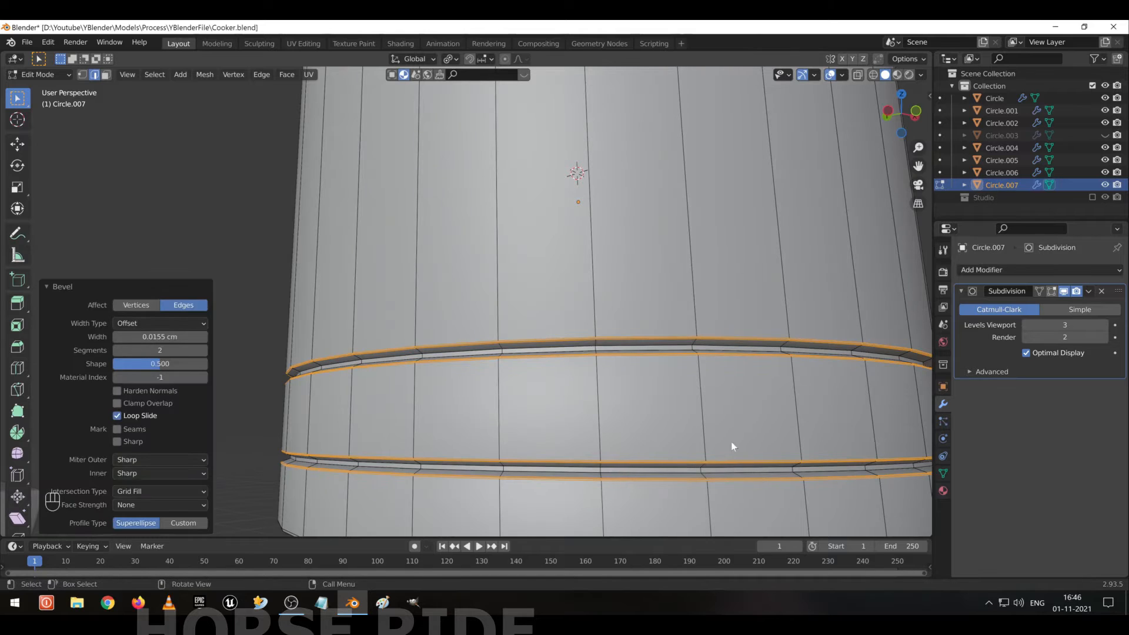
key("Tab")
Reveal the hidden cooker lid to show the whole assembly again.
scroll(728, 444, "down", 6)
middle_click_drag(703, 333, 574, 351)
key("alt+h")
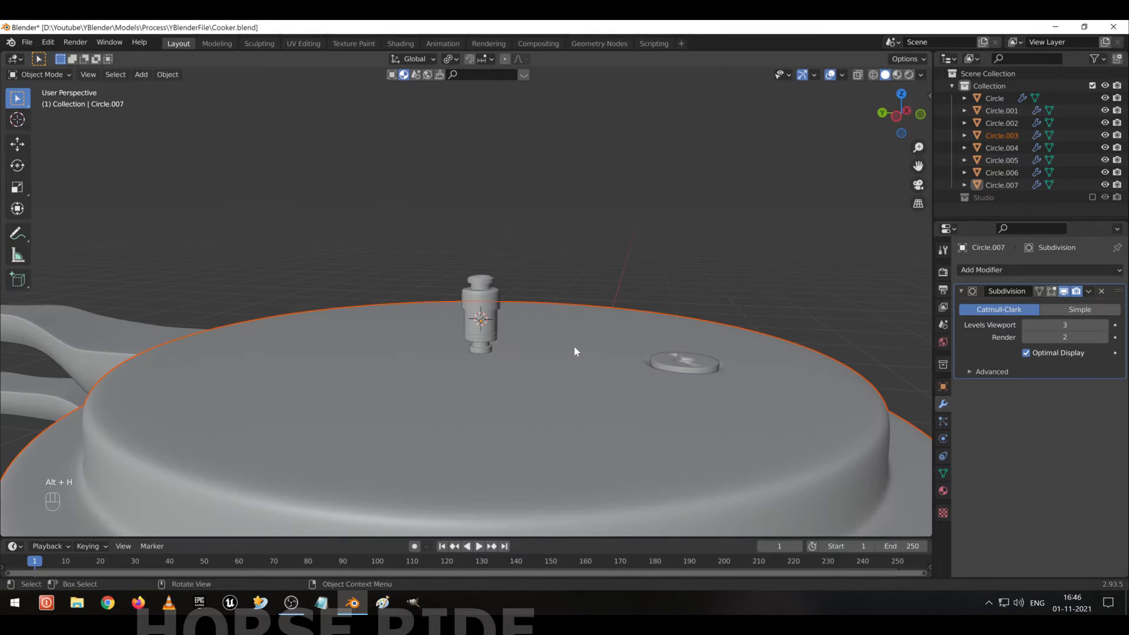
Select all linked faces of the whistle weight's top collar and outer sleeve, and display the model in wireframe.
scroll(573, 347, "up", 5)
left_click(520, 350)
scroll(602, 359, "up", 2)
key("Tab")
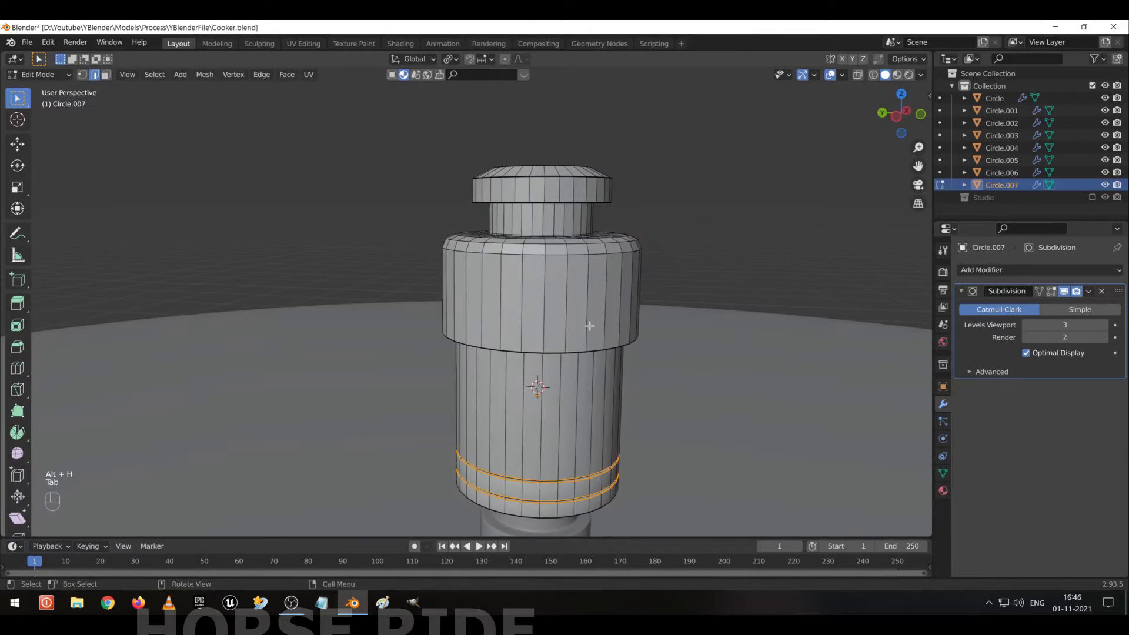
middle_click_drag(590, 322, 558, 329)
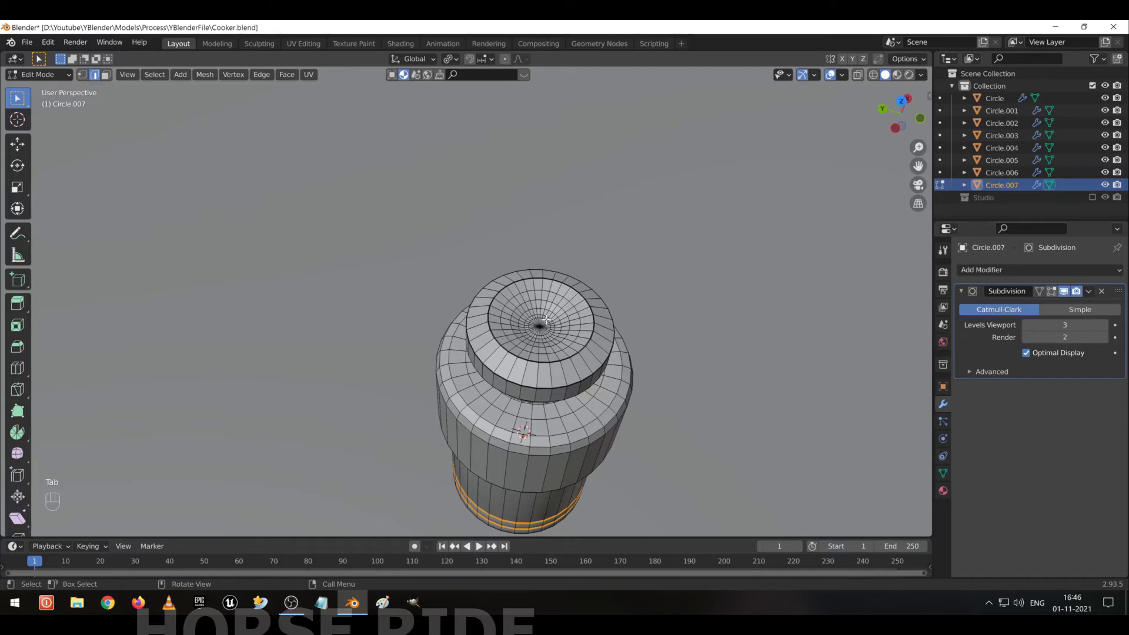
key("ctrl")
key("ctrl+l")
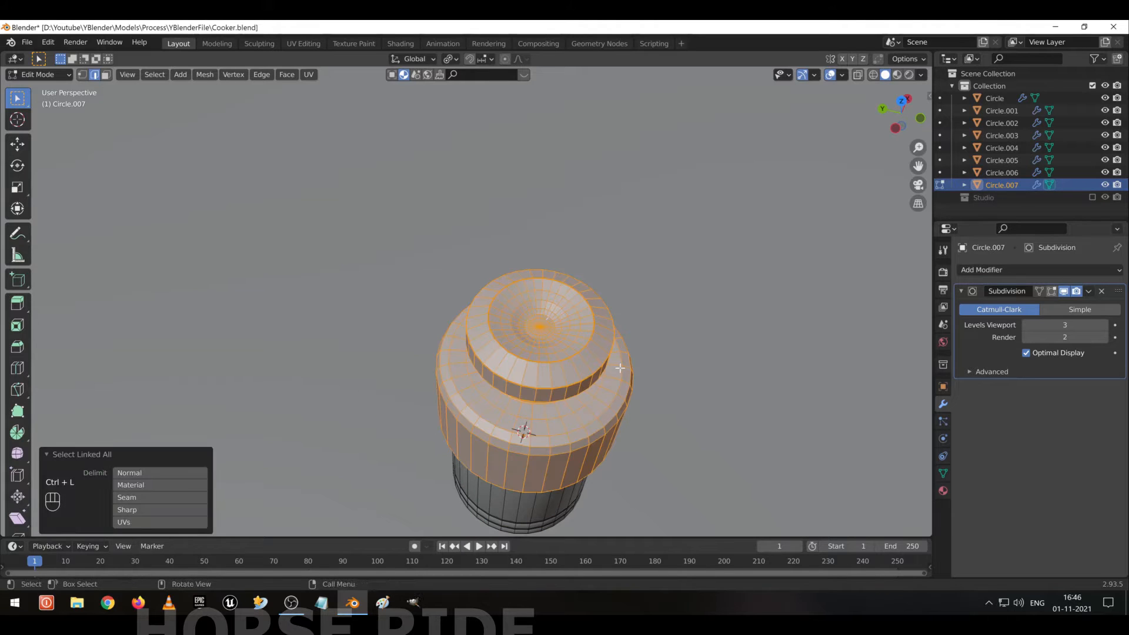
key("3")
middle_click_drag(635, 423, 592, 363)
key("shift+z")
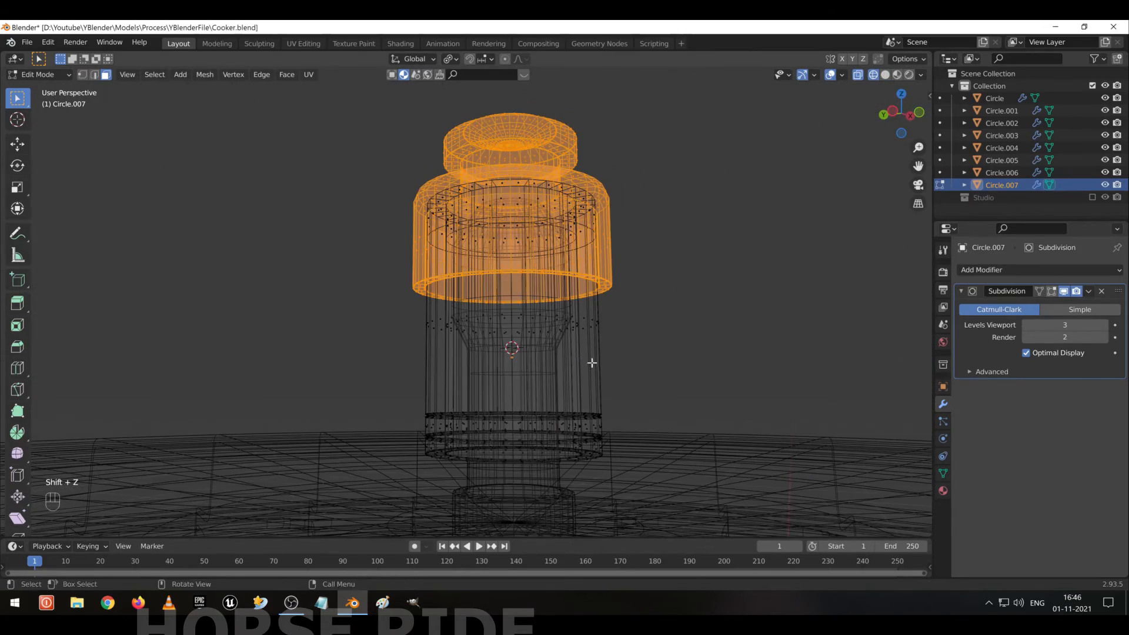
Give the whistle weight the existing Black material in its first material slot.
left_click(942, 490)
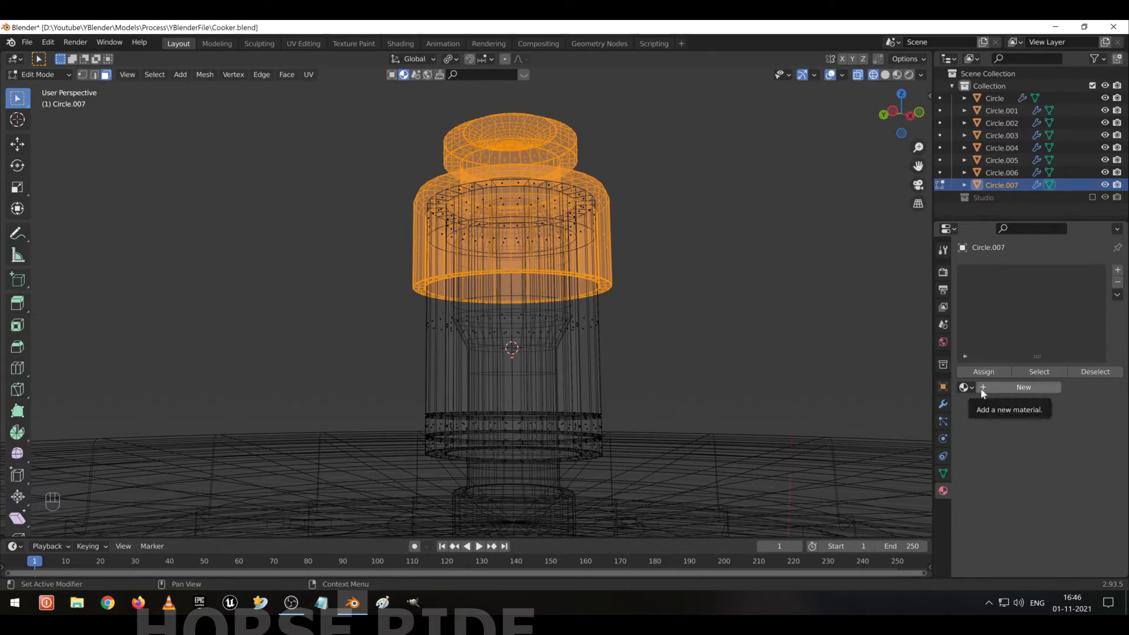
left_click(965, 387)
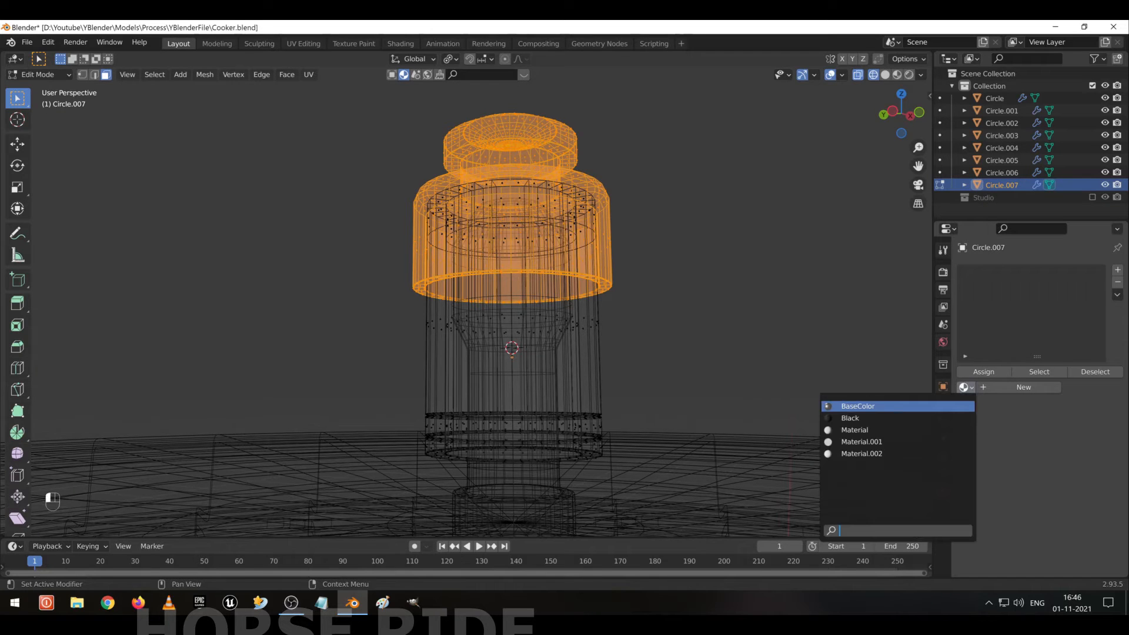
left_click(850, 418)
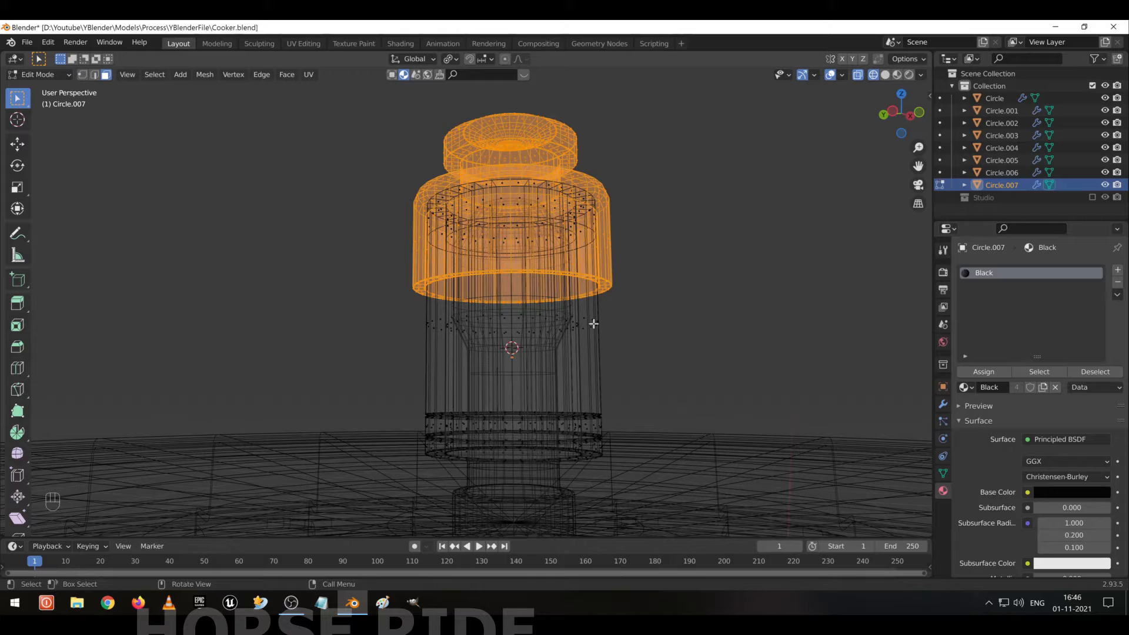
Invert the face selection to the inner body, add a second material slot with BaseColor, and return to solid object view.
key("ctrl+i")
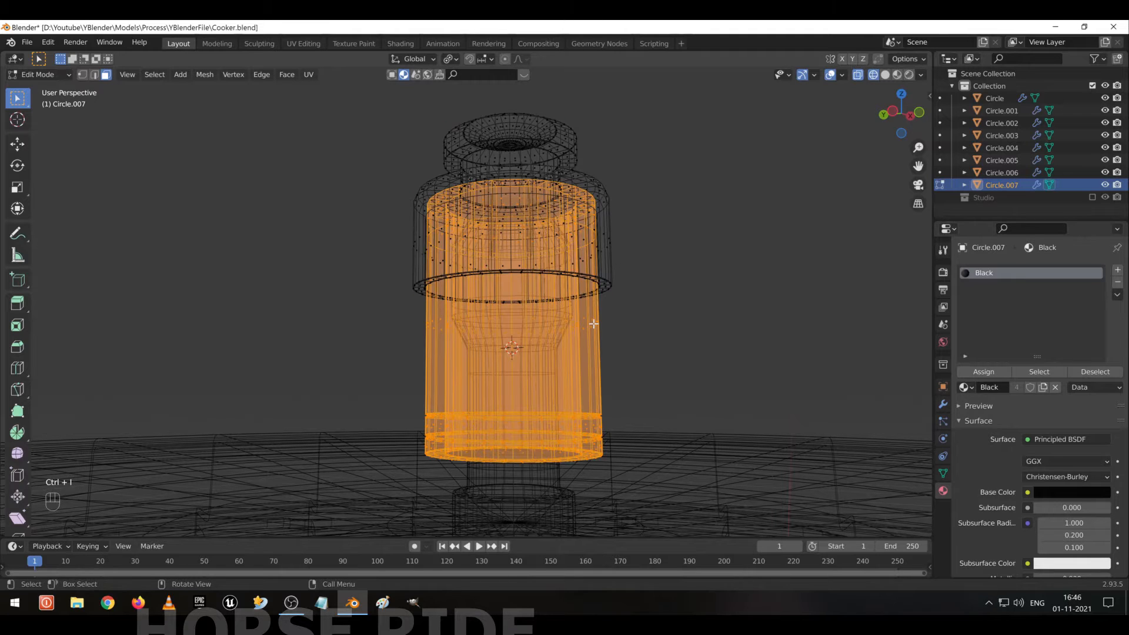
left_click(1117, 270)
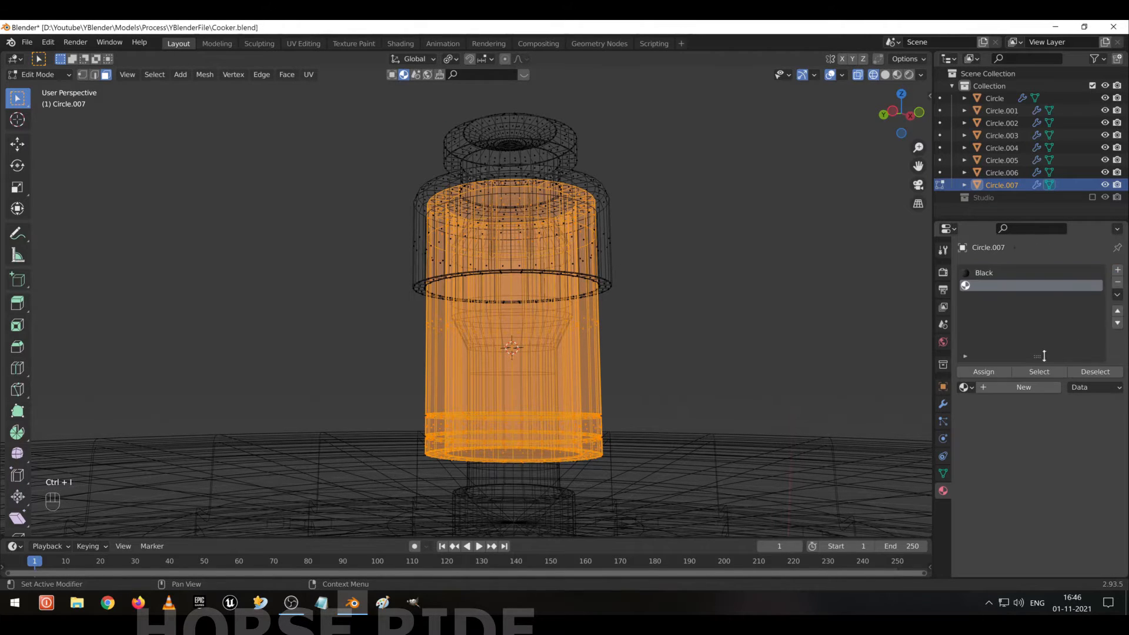
left_click(964, 388)
left_click(952, 405)
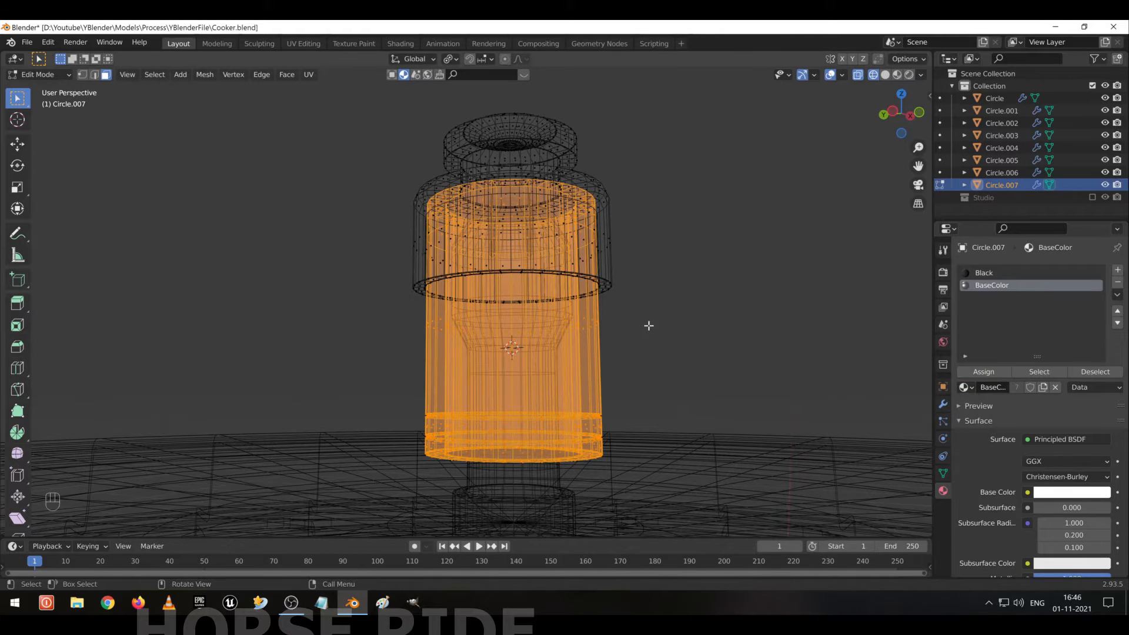
key("Tab")
key("shift+z")
scroll(638, 336, "down", 5)
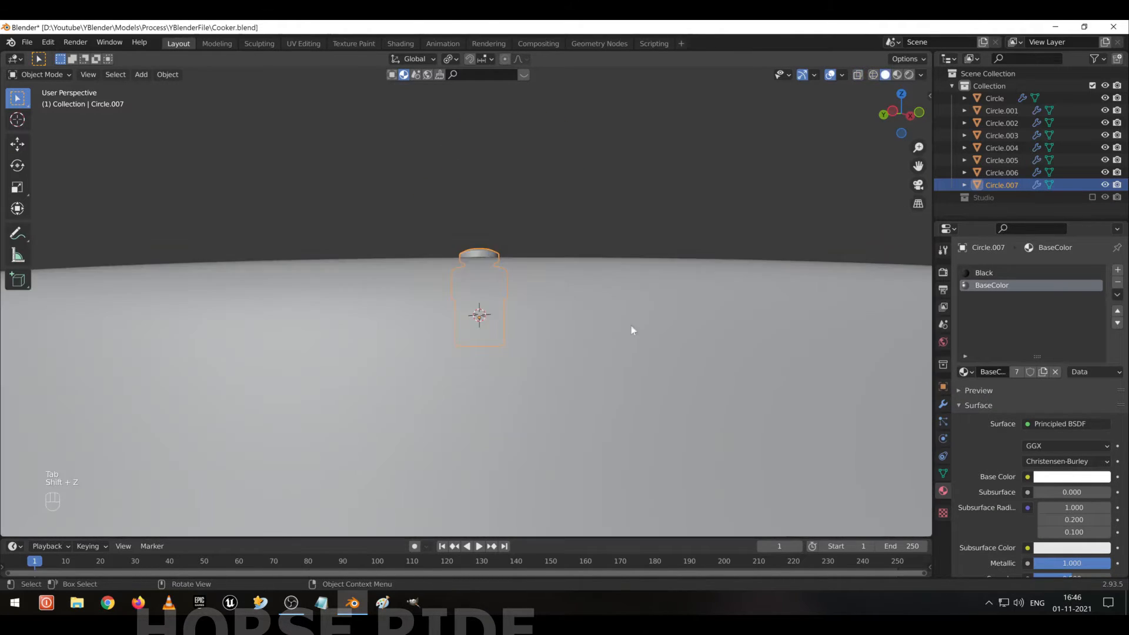
Show the model in material preview, recentre the 3D cursor and frame the whole pressure cooker.
middle_click_drag(630, 326, 633, 316)
key("z")
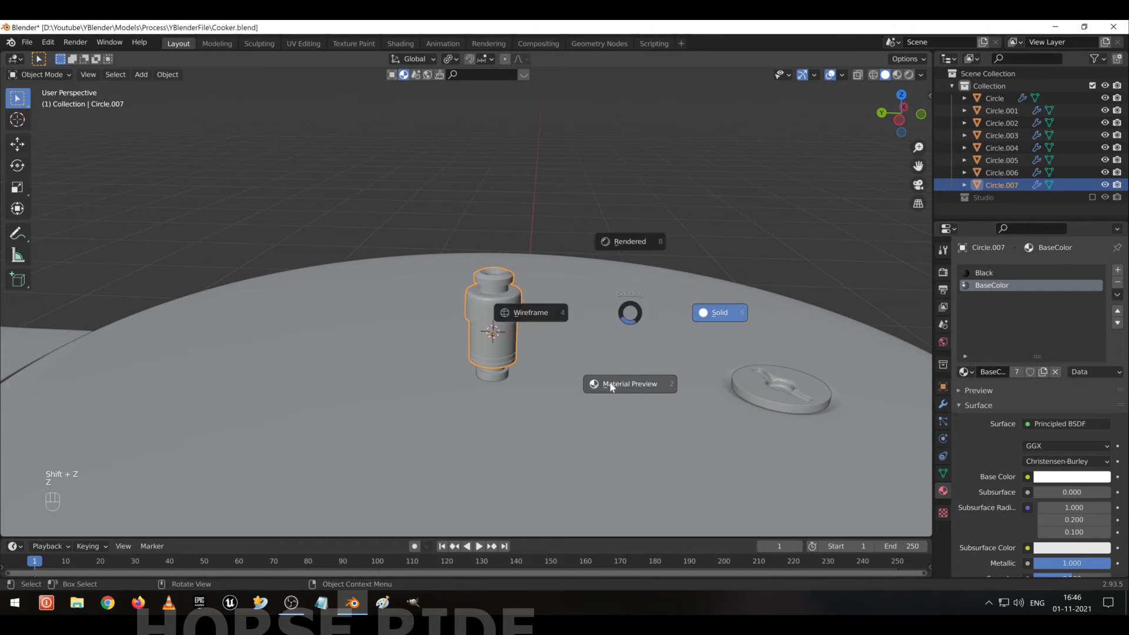
left_click(614, 393)
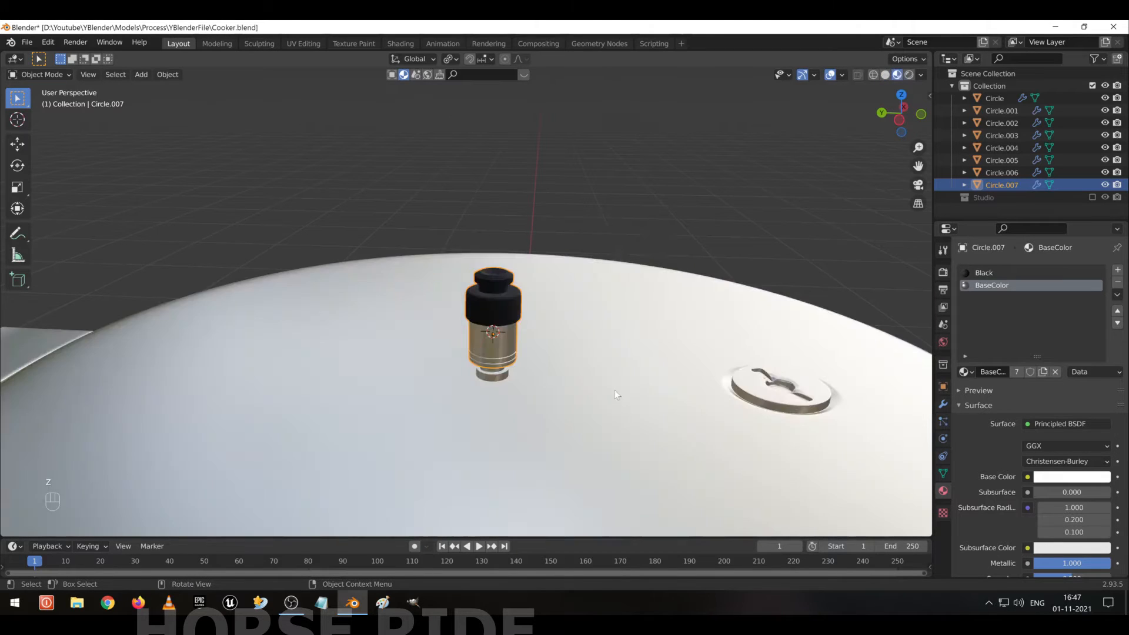
scroll(613, 388, "down", 4)
middle_click_drag(613, 387, 595, 184)
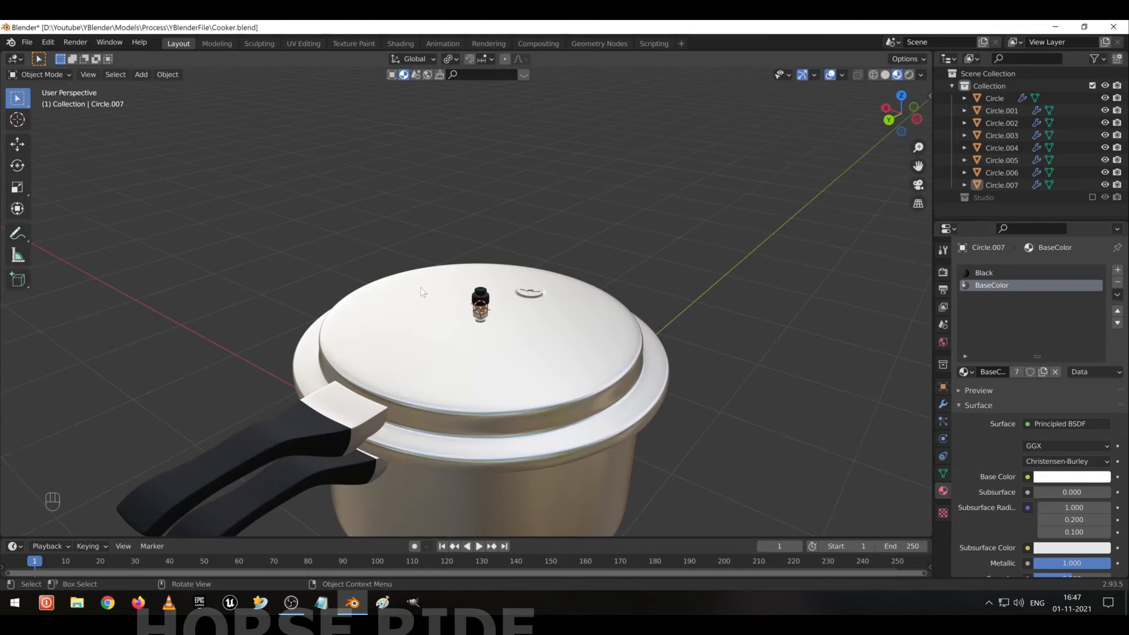
key("shift+c")
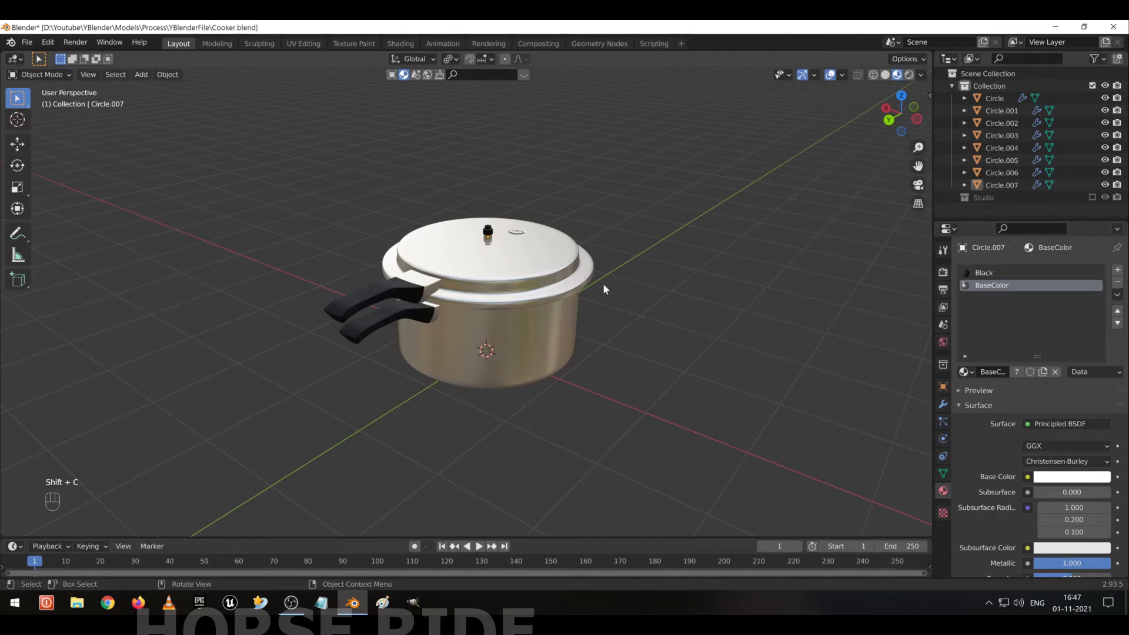
Examine the whistle weight, lid and handles in material preview from several angles and distances.
left_click(604, 288)
scroll(588, 293, "up", 3)
middle_click_drag(529, 257, 622, 256, "shift")
scroll(449, 277, "up", 3)
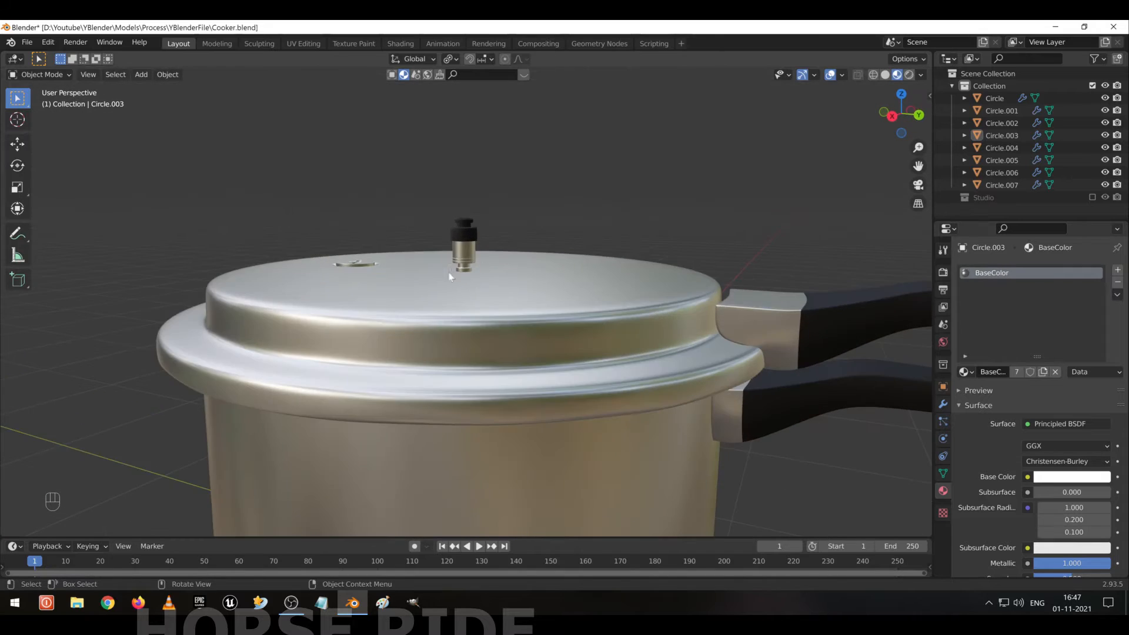
middle_click_drag(450, 277, 426, 288)
scroll(437, 245, "up", 3)
middle_click_drag(437, 244, 431, 354)
scroll(592, 247, "down", 5)
scroll(549, 368, "up", 3)
Raise the roughness of the lid's BaseColor material to 0.325 and save the file.
left_click(431, 354)
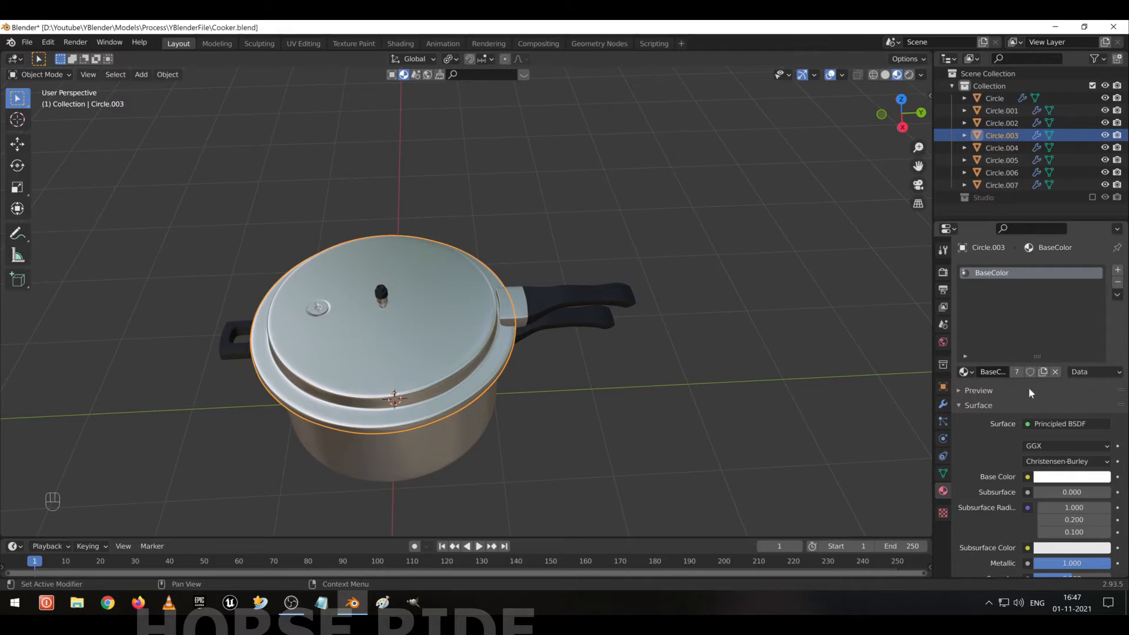
scroll(1038, 470, "down", 5)
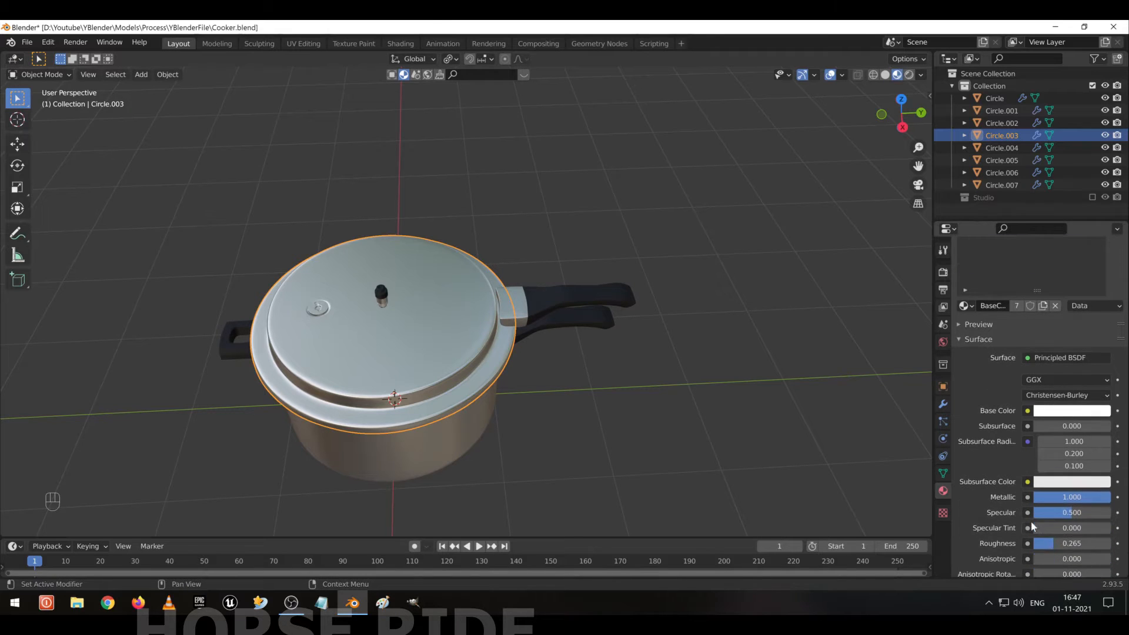
left_click_drag(1071, 521, 1084, 521)
middle_click_drag(646, 515, 532, 371)
scroll(439, 286, "up", 3)
middle_click_drag(439, 286, 412, 235)
key("ctrl+s")
scroll(644, 344, "down", 3)
scroll(412, 235, "up", 4)
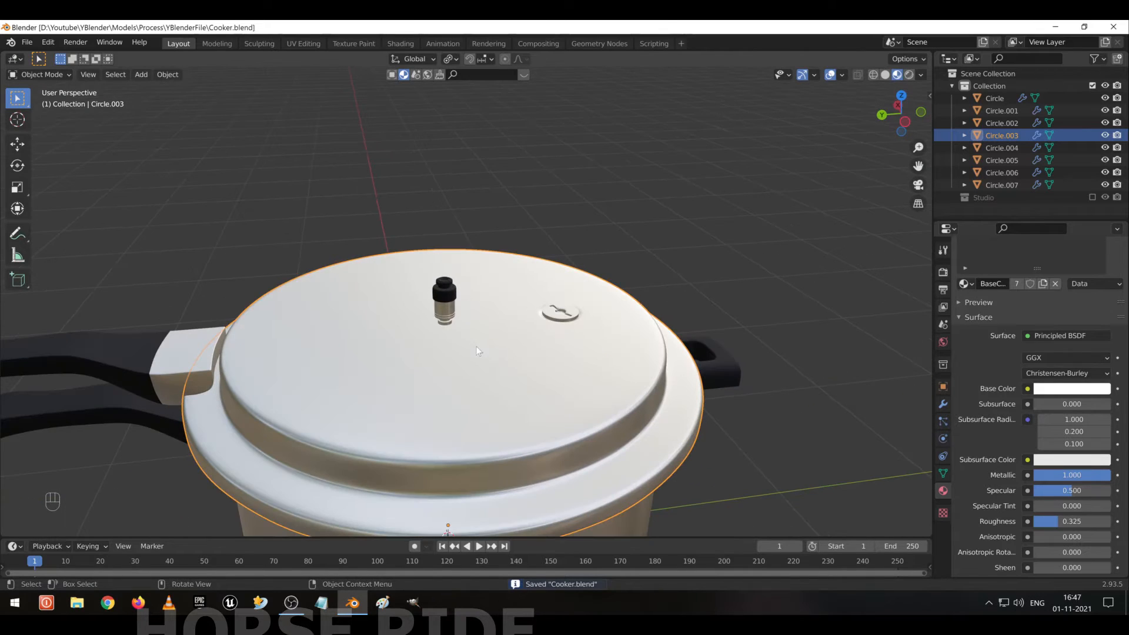
Unwrap the whole whistle weight mesh with Smart UV Project at a 66° angle limit, and save the file.
left_click(368, 102)
middle_click_drag(368, 103, 552, 292)
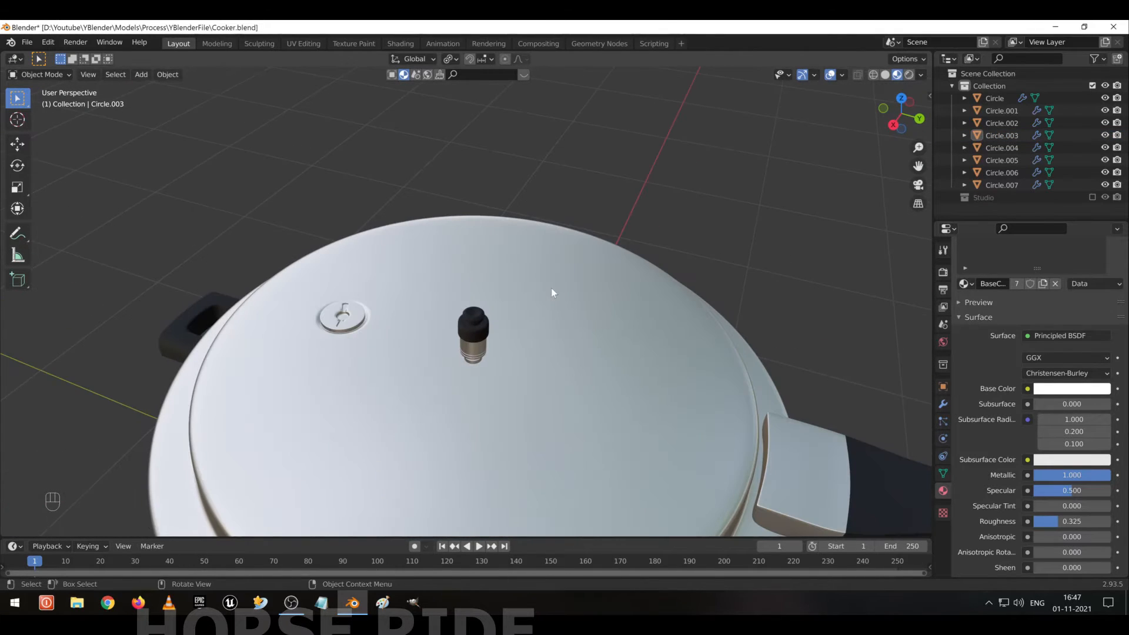
scroll(552, 289, "down", 3)
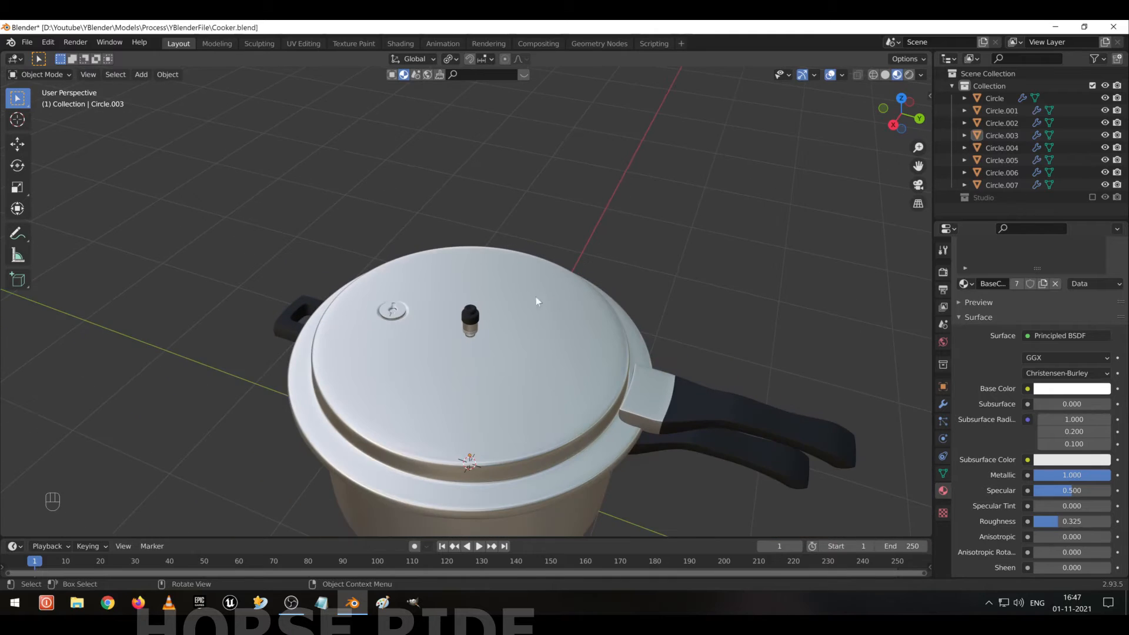
scroll(461, 349, "up", 4)
left_click(472, 356)
scroll(474, 351, "up", 2)
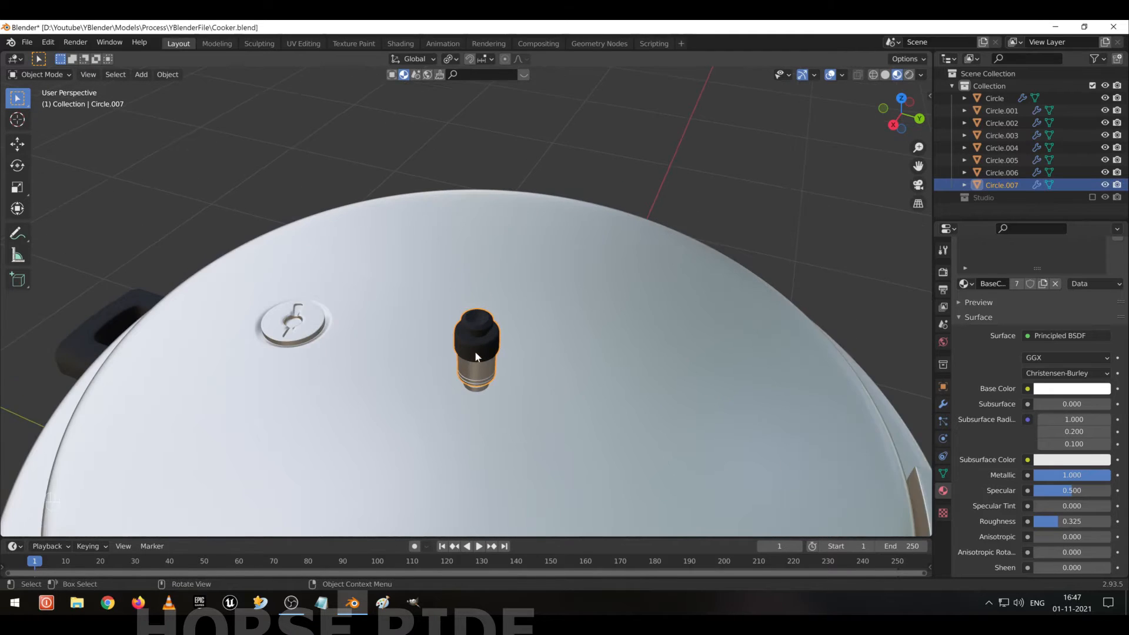
key("Tab")
key("a")
scroll(489, 395, "up", 1)
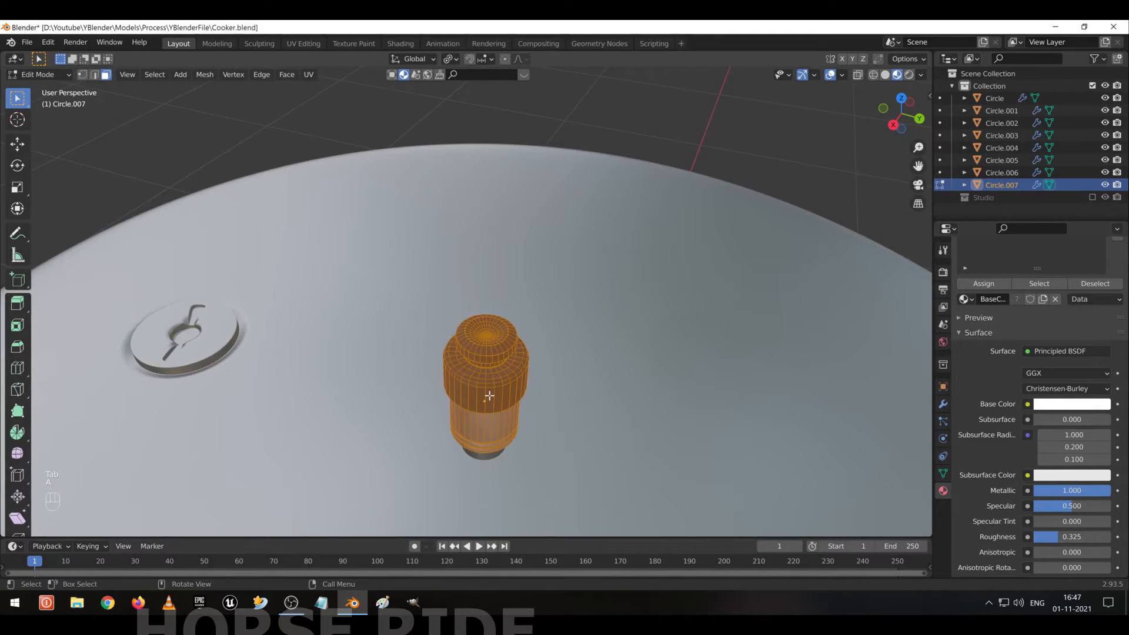
key("u")
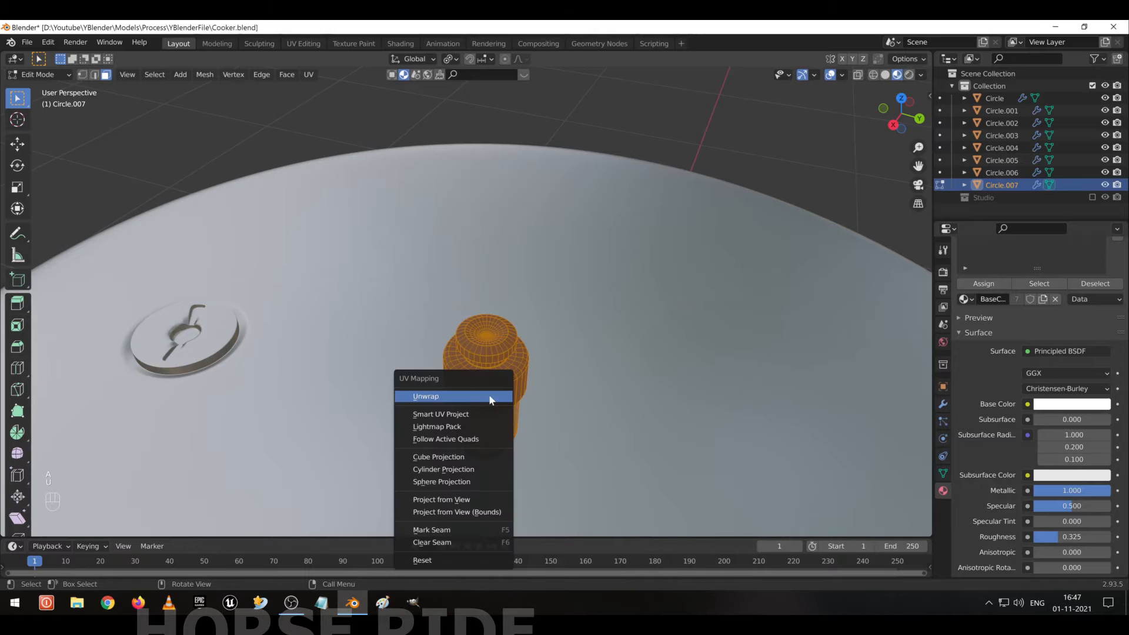
left_click(490, 414)
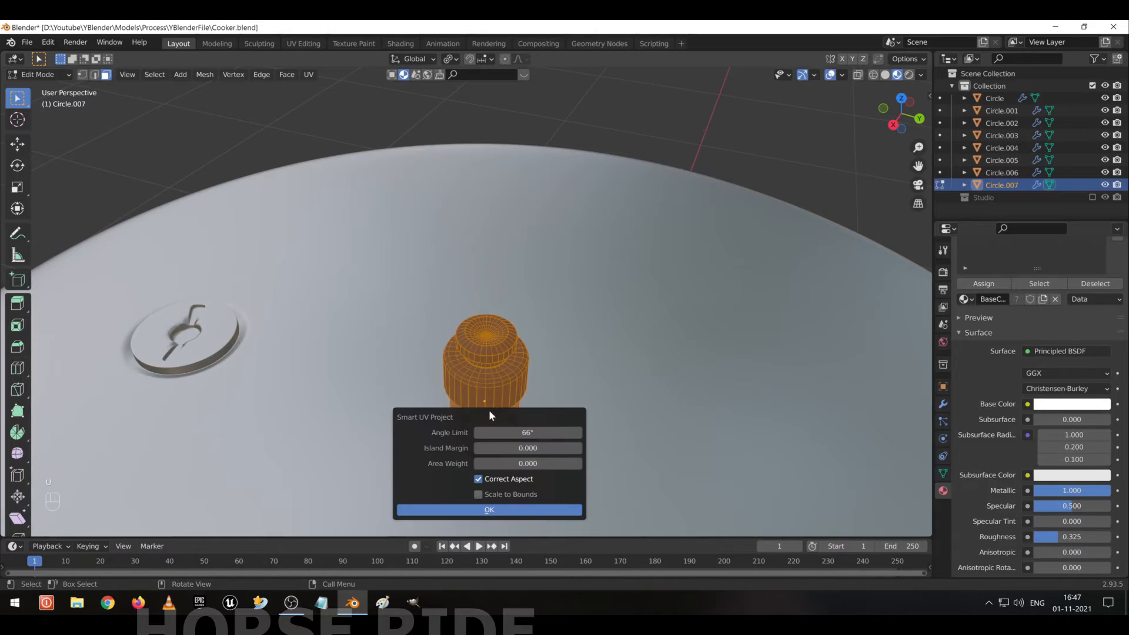
left_click(520, 519)
key("Tab")
scroll(519, 414, "down", 4)
key("ctrl+s")
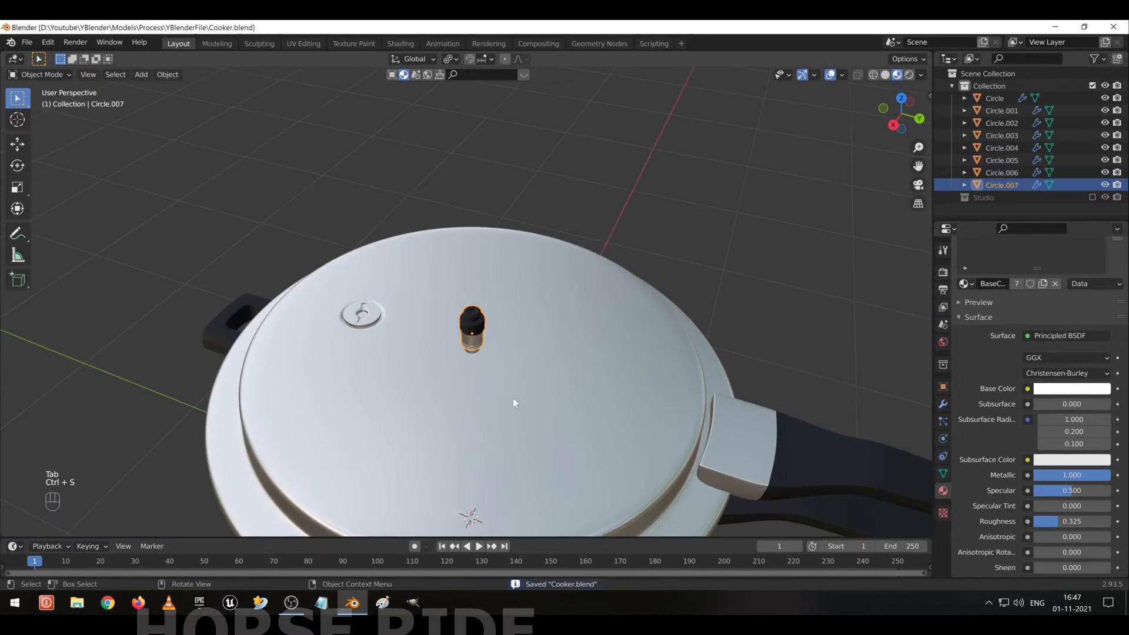
Remove the Subdivision modifiers from the whistle weight, the lid and the lid's long handle.
left_click(947, 401)
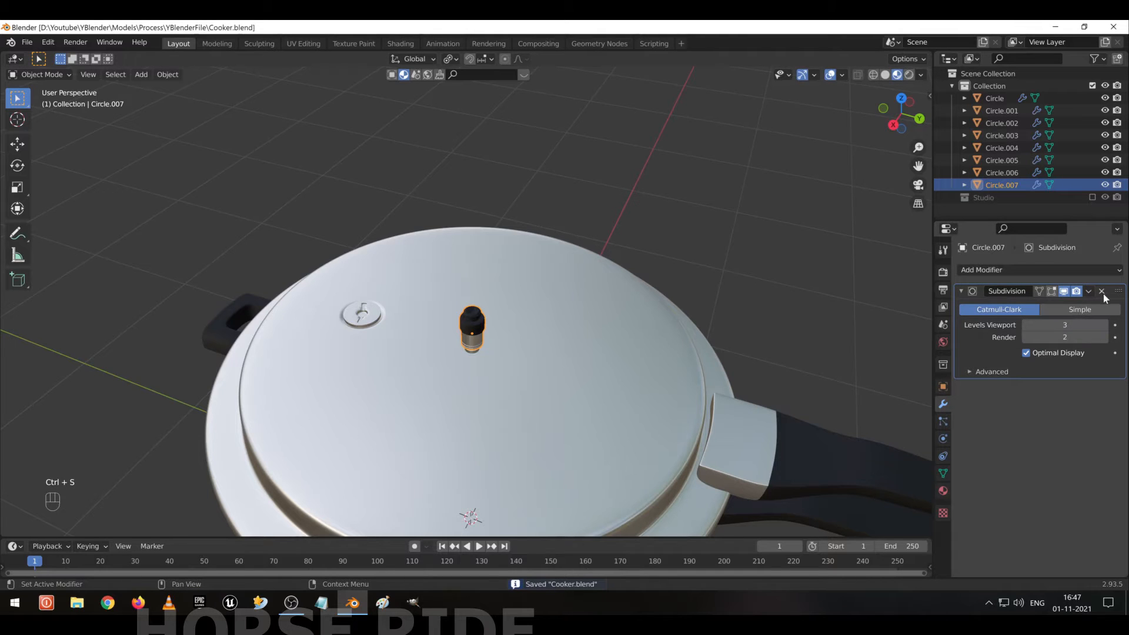
left_click(1101, 292)
left_click(581, 404)
scroll(580, 404, "down", 3)
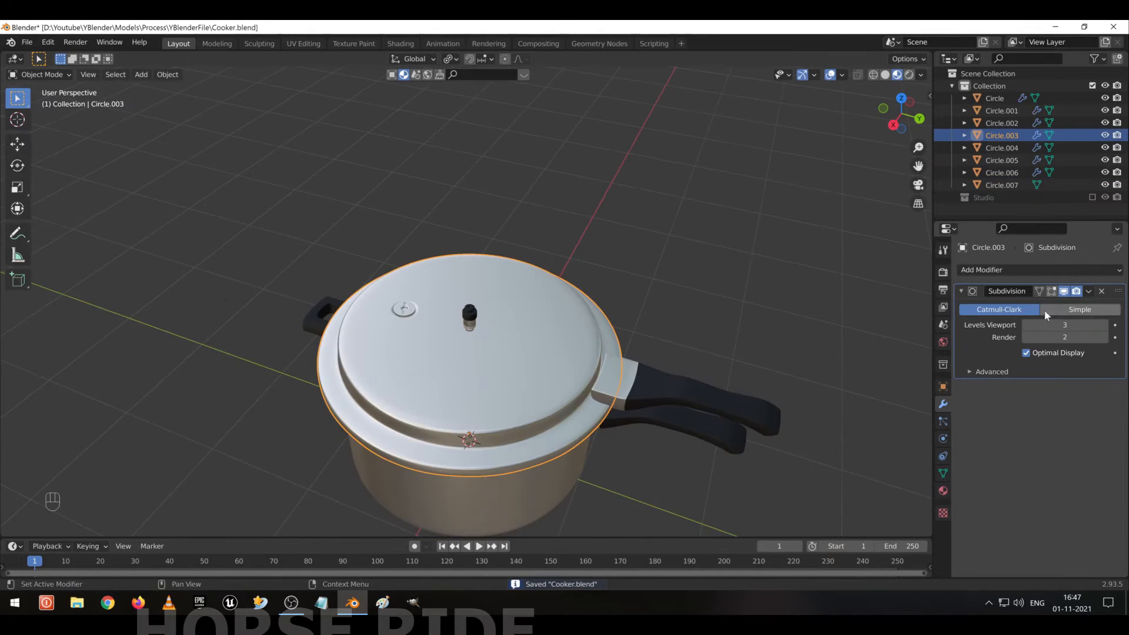
left_click(1101, 291)
left_click(675, 382)
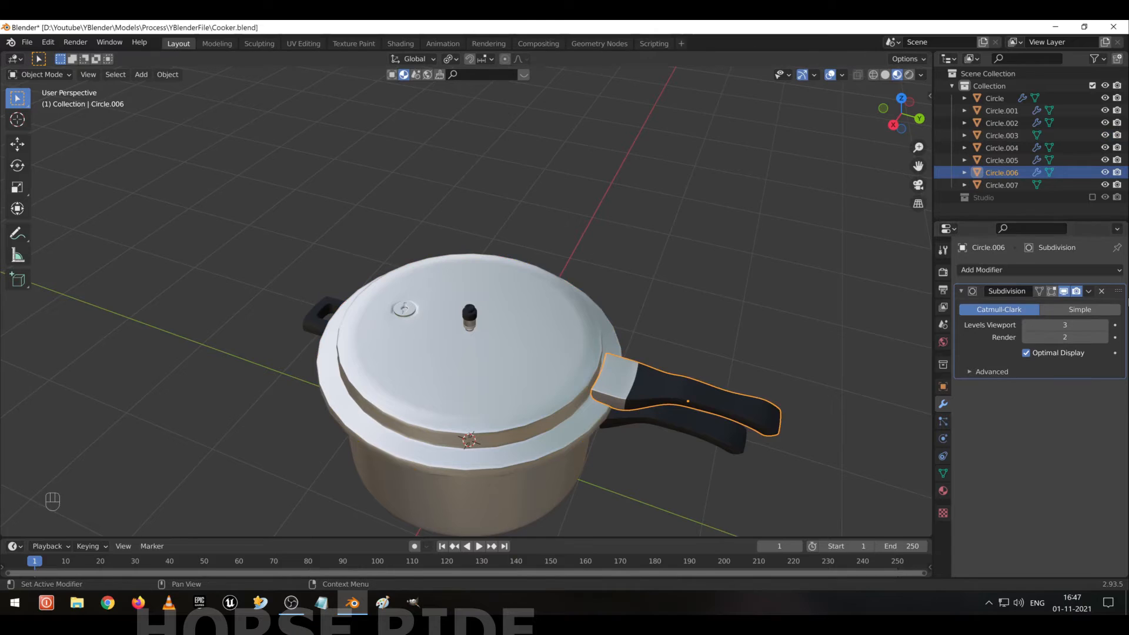
left_click(1102, 293)
Remove the Subdivision modifiers from the pot's long lower handle and the pot body.
left_click(641, 427)
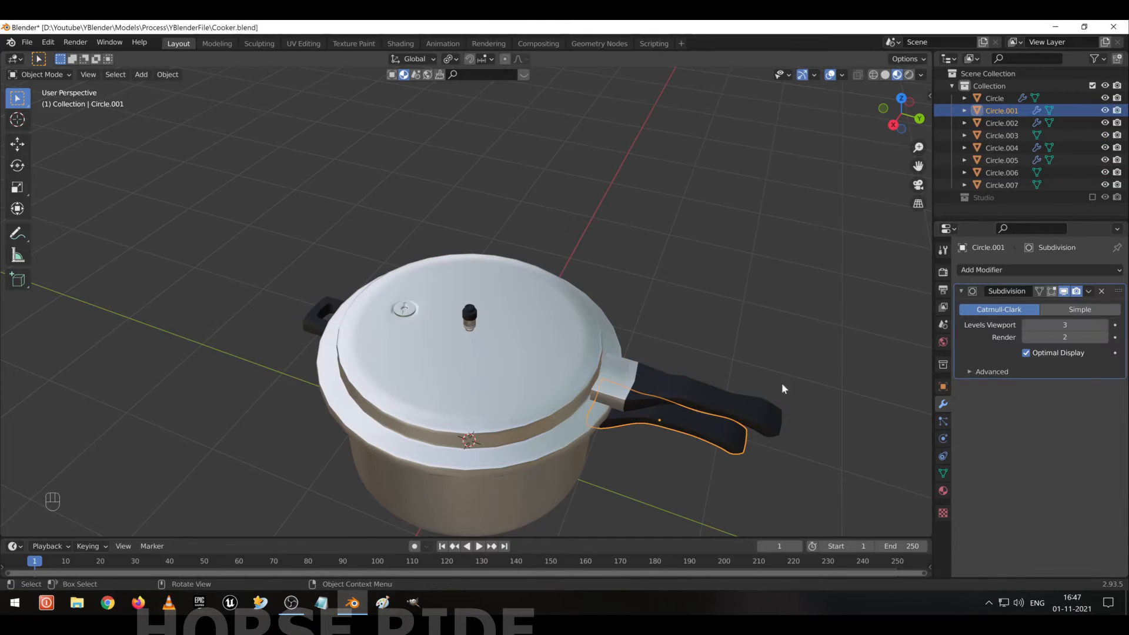
left_click(1101, 291)
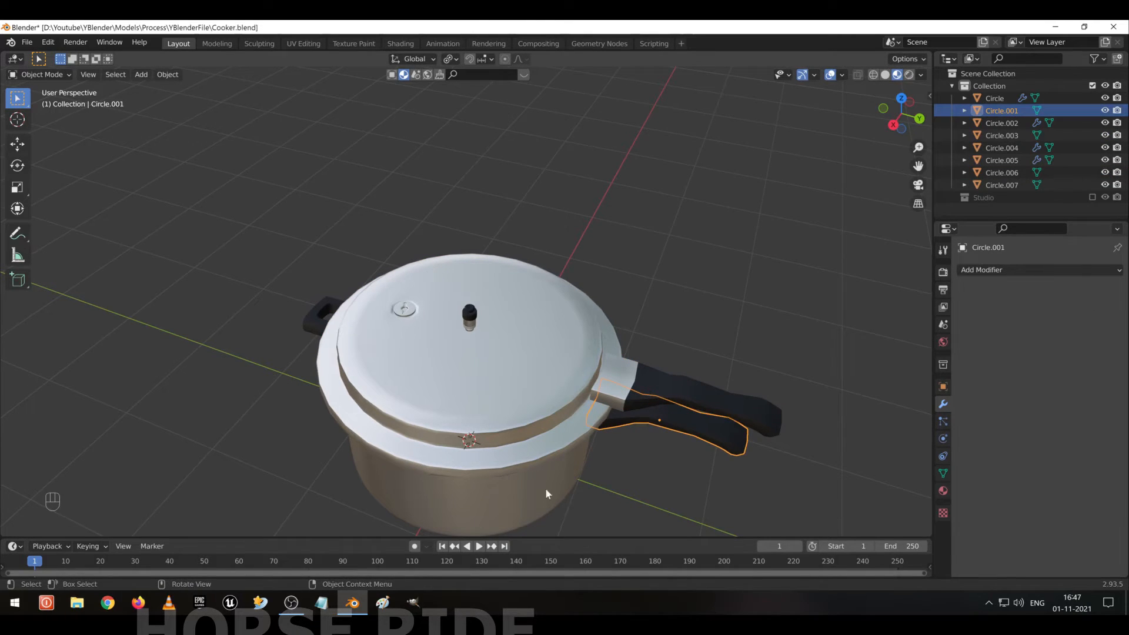
left_click(748, 365)
left_click(570, 457)
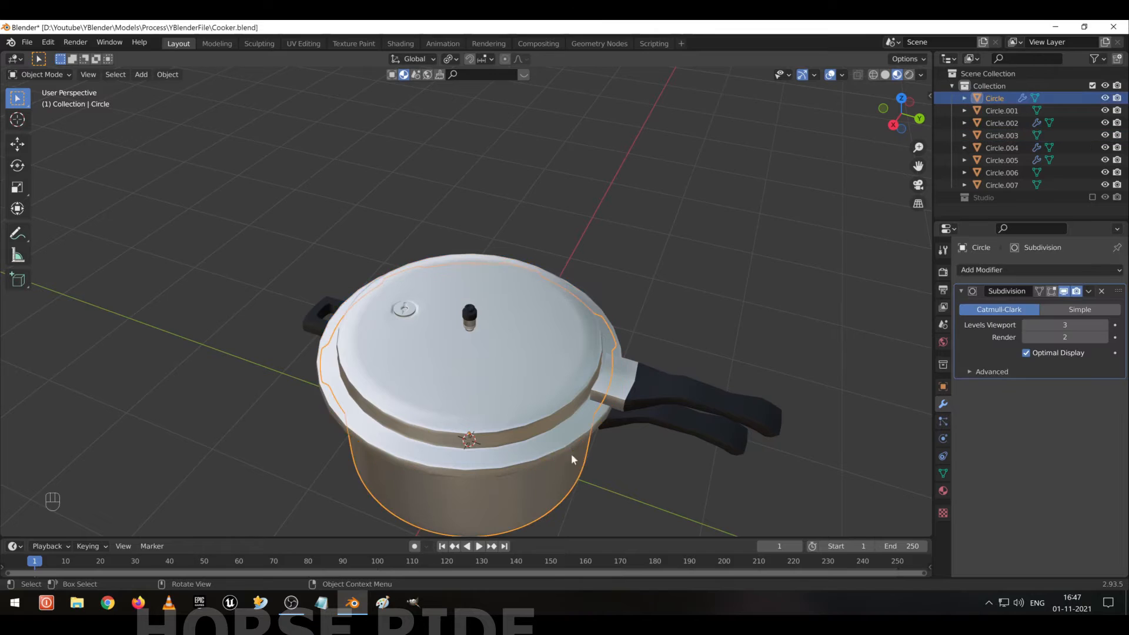
left_click(1101, 291)
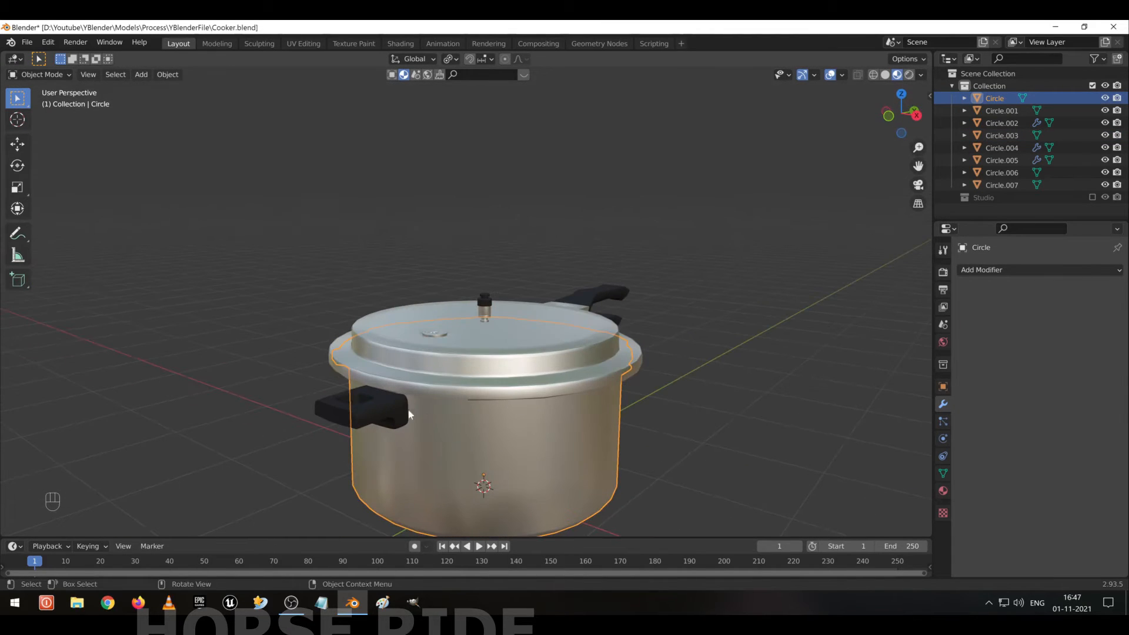
Remove the Subdivision modifiers from the small side handle and the round valve disc on the lid, saving the file in between.
left_click(1001, 123)
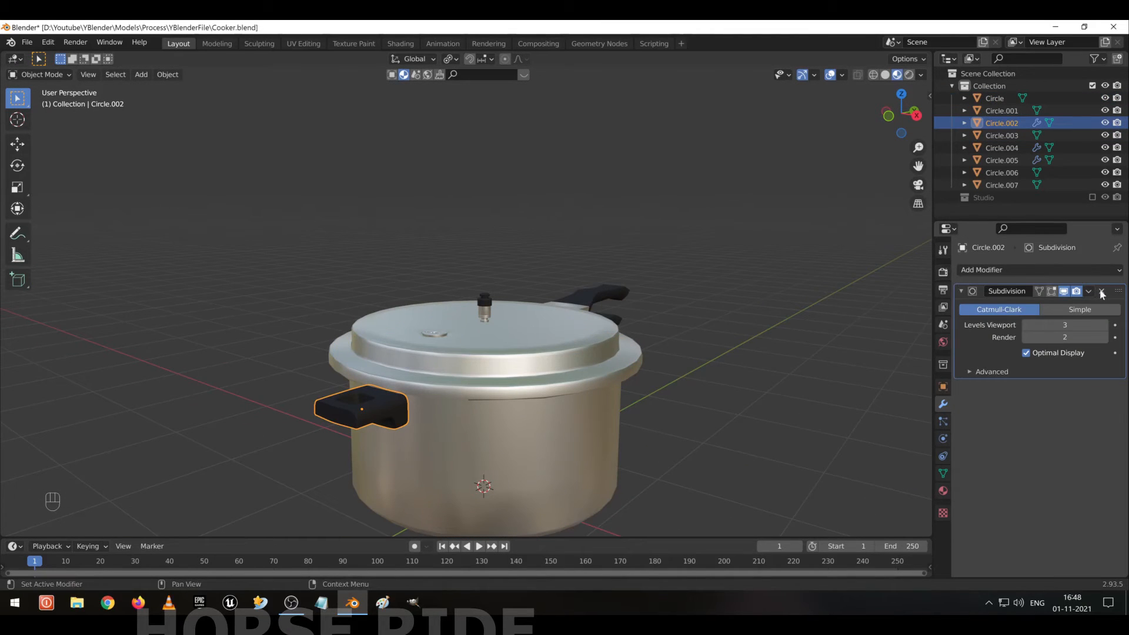
left_click(1100, 292)
middle_click_drag(652, 379, 335, 424)
key("ctrl+s")
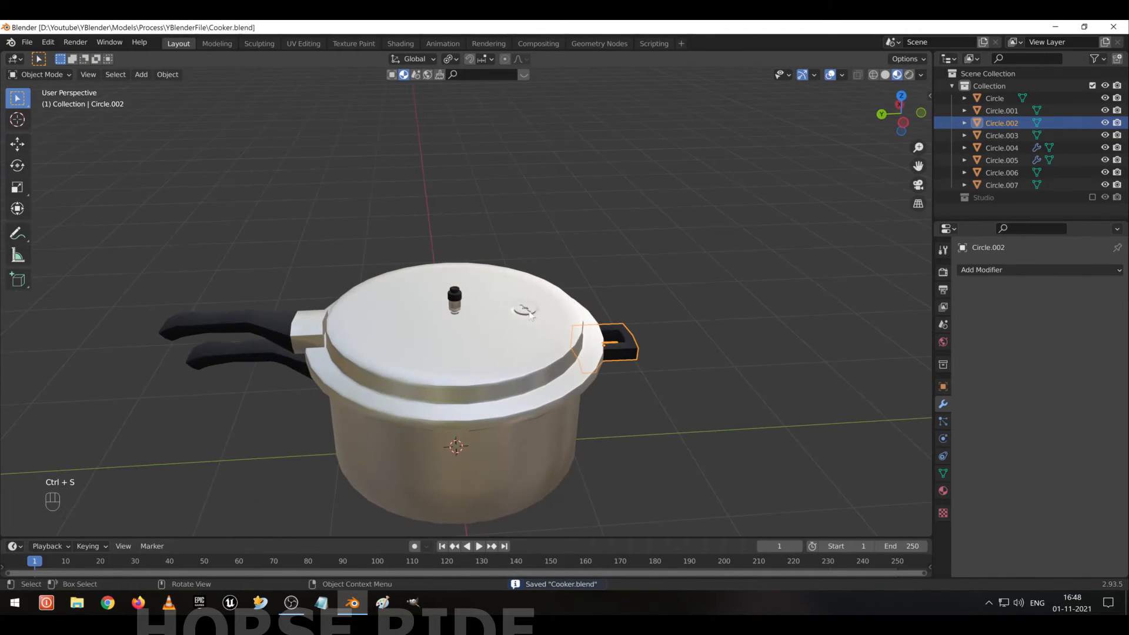
left_click(530, 315)
left_click(1099, 291)
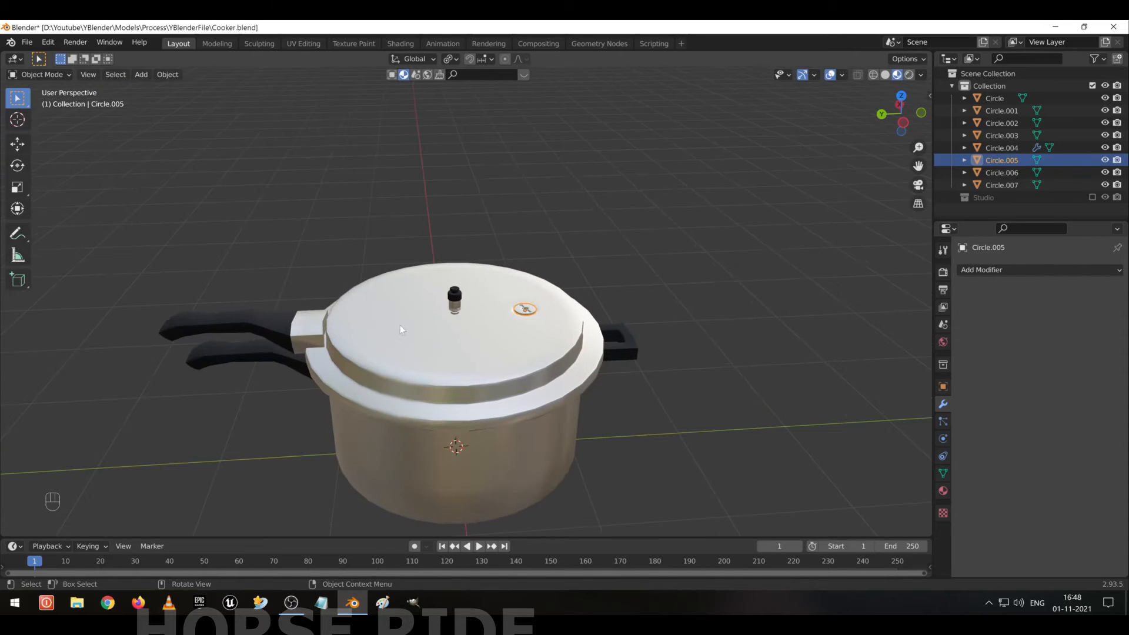
left_click(457, 300)
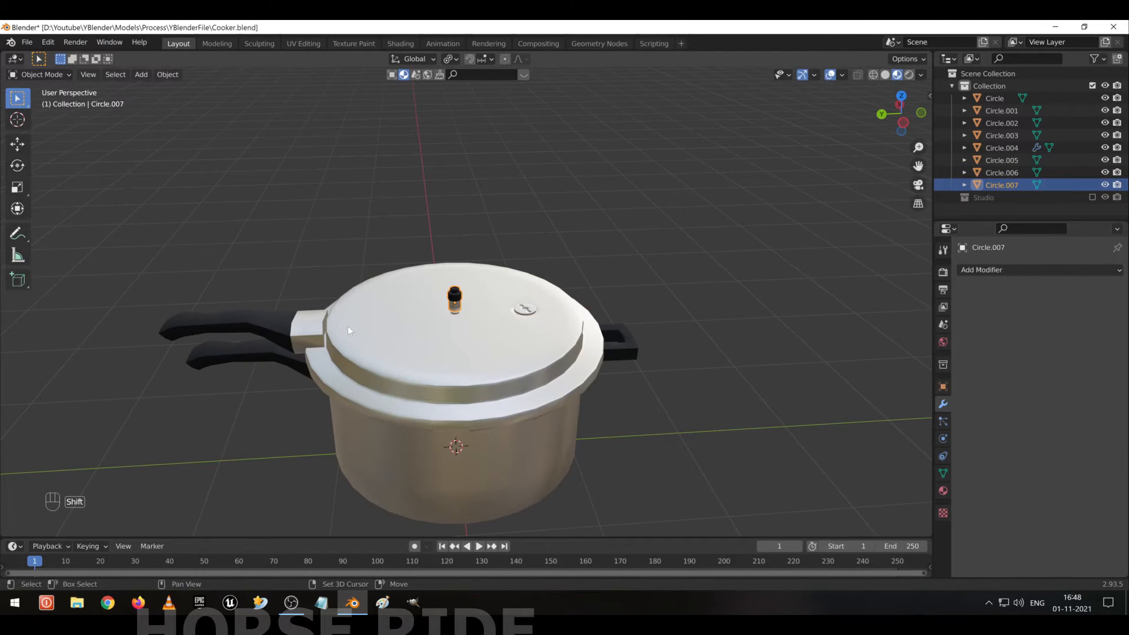
left_click(263, 326, "shift")
left_click(401, 343, "shift")
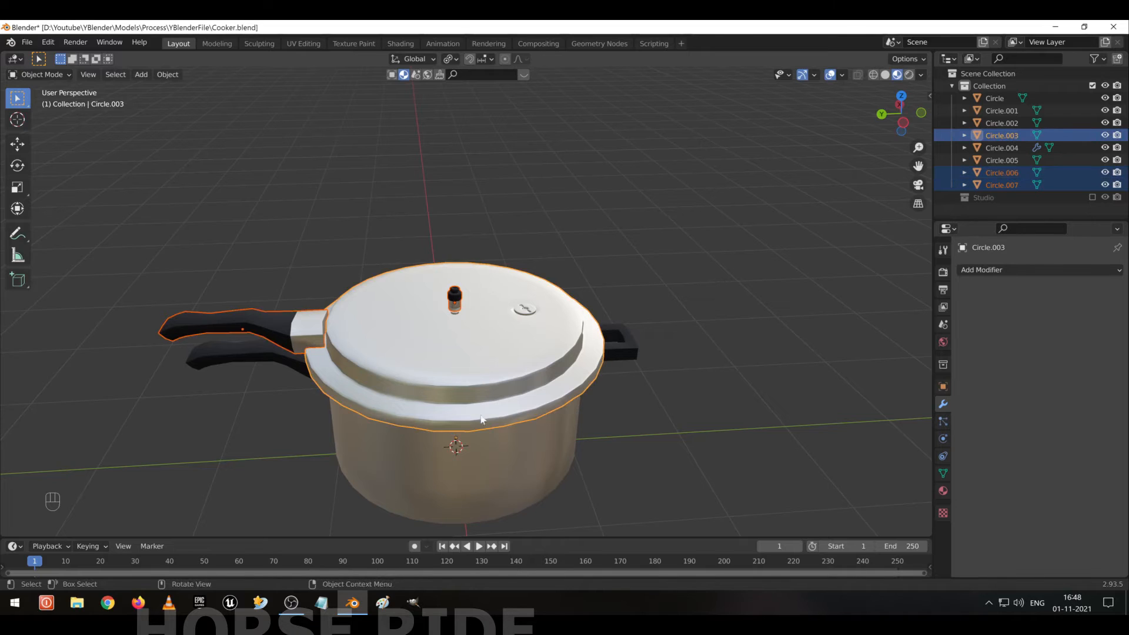
middle_click_drag(529, 400, 554, 415)
Join the valve disc, whistle weight and lid handle into the lid object, and test-move the joined lid without keeping its new position.
left_click(519, 308)
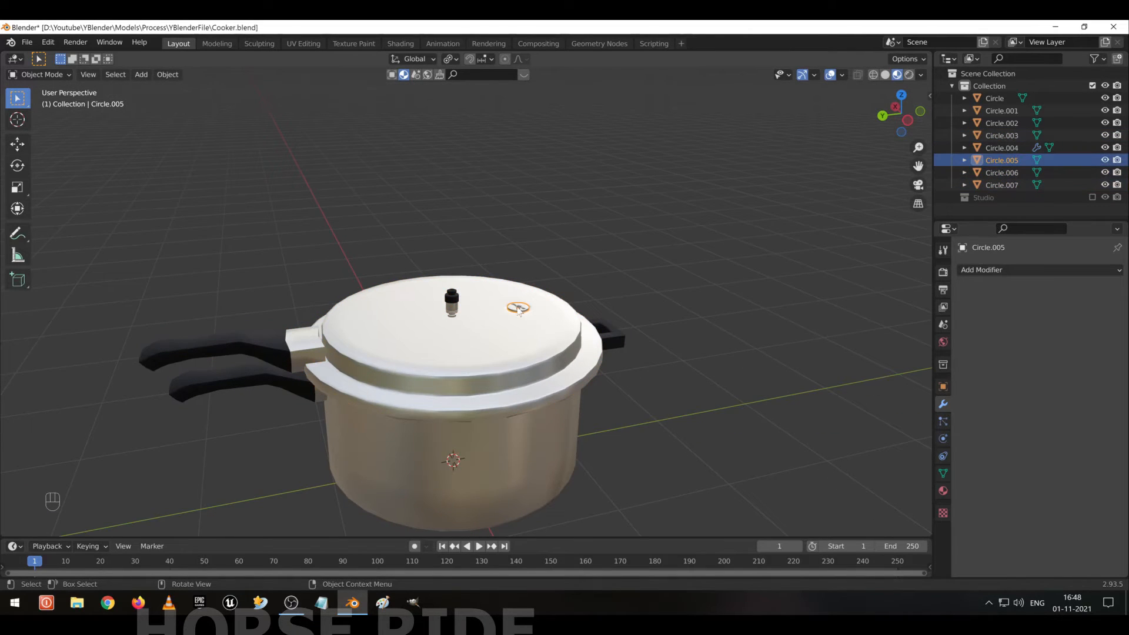
left_click(454, 309, "shift")
left_click(302, 354, "shift")
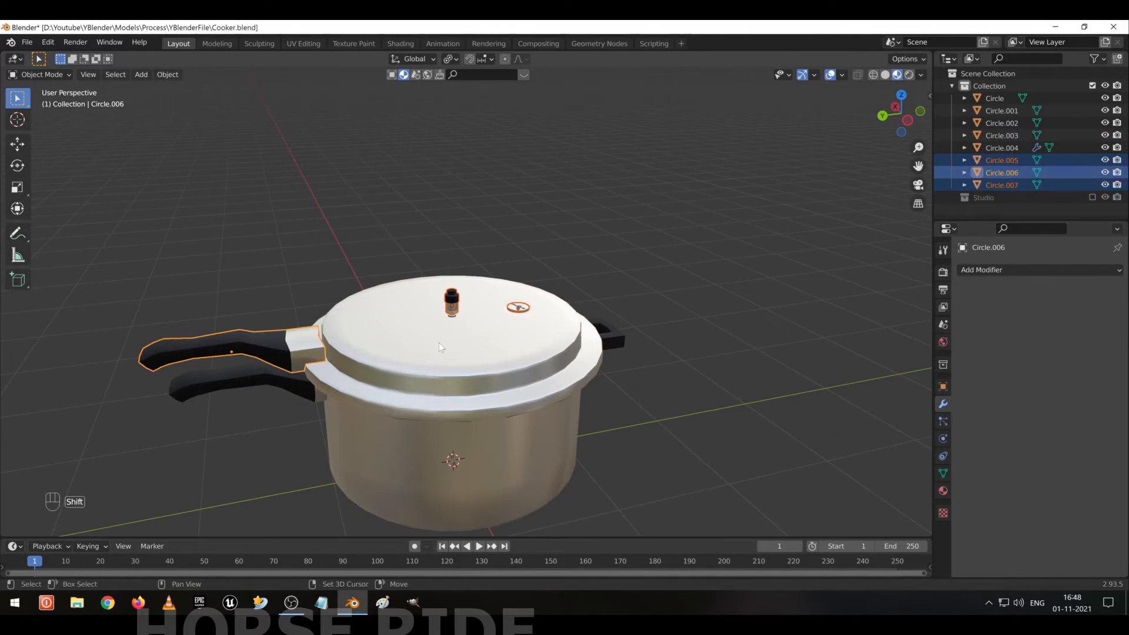
left_click(440, 351, "shift")
middle_click_drag(440, 348, 520, 362)
key("ctrl+j")
key("g")
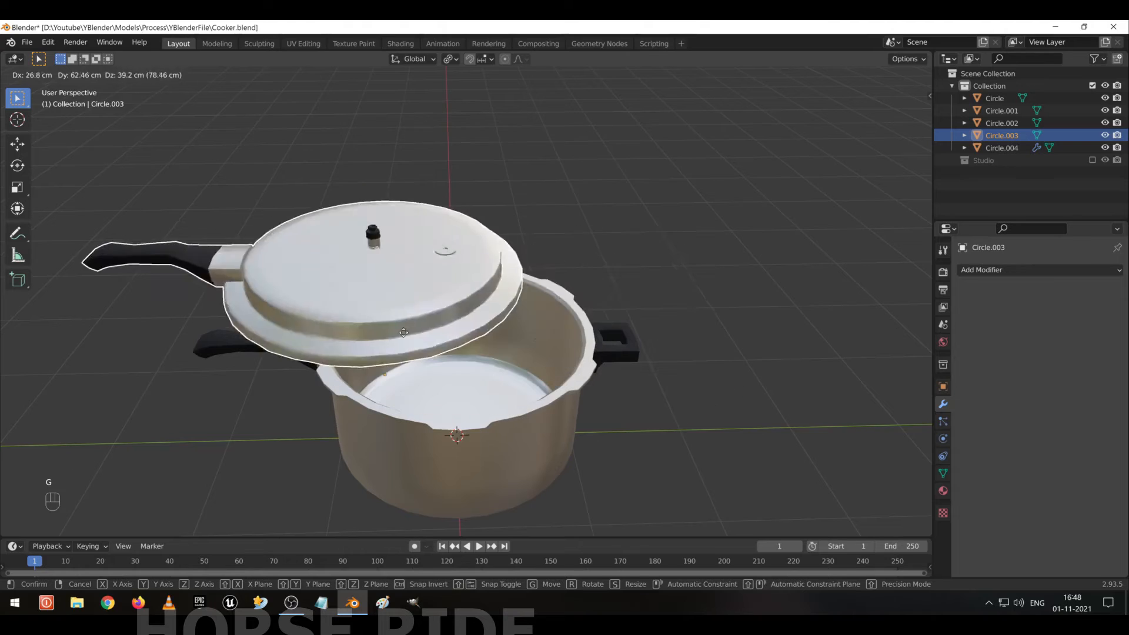
right_click(551, 322)
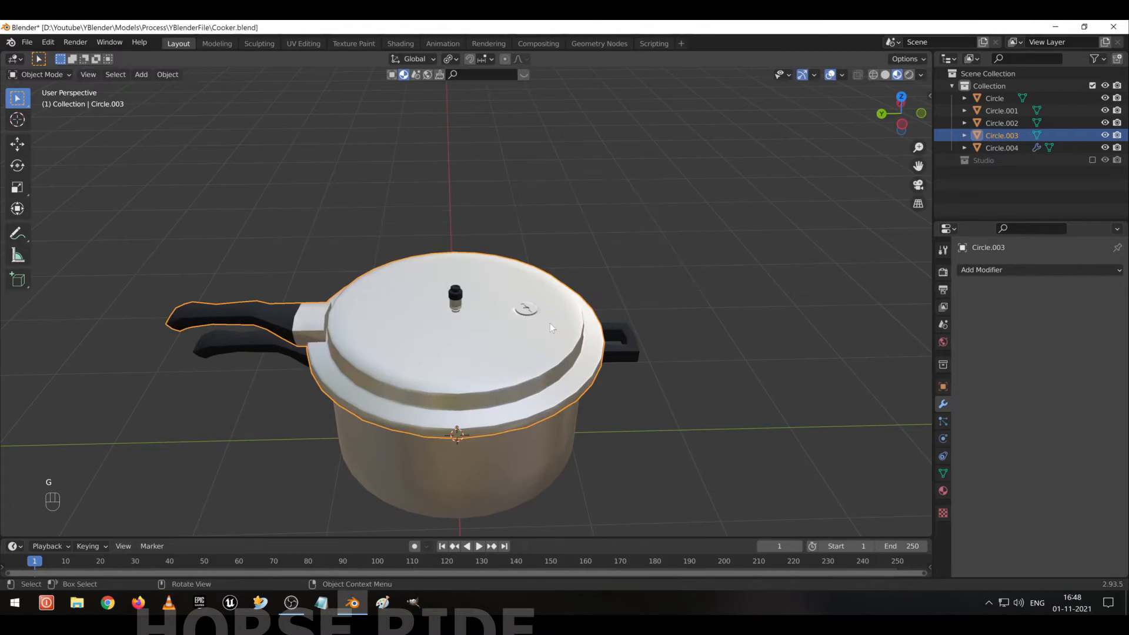
key("ctrl")
key("ctrl+3")
middle_click_drag(540, 358, 496, 384)
left_click(1102, 292)
scroll(573, 364, "down", 3)
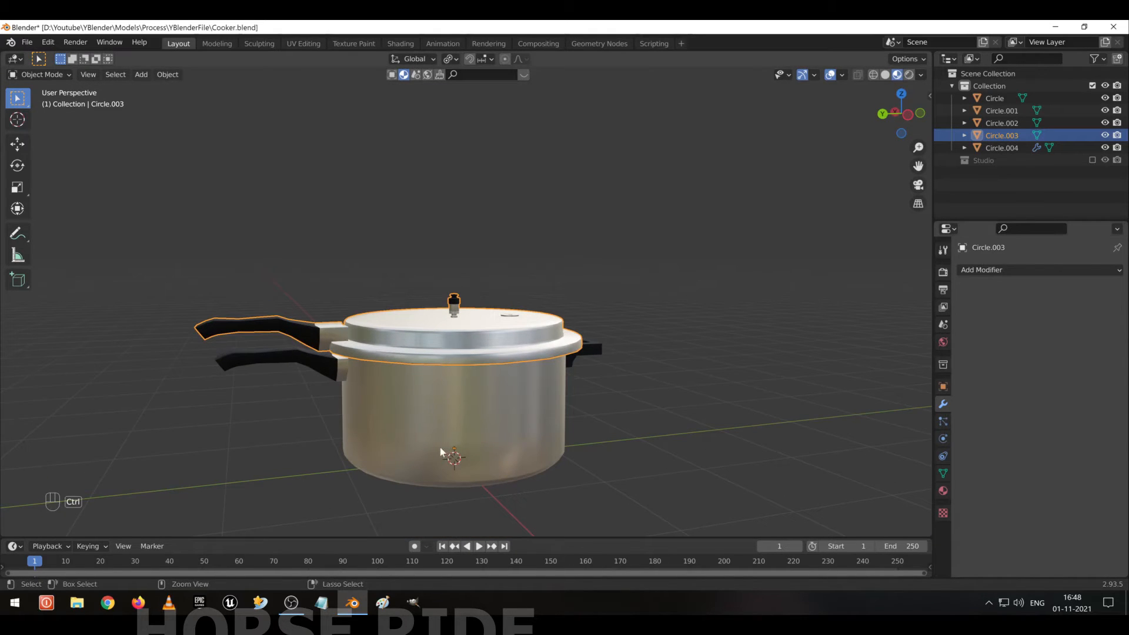
Apply a level 3 subdivision to the joined lid, save the file, and test-move the lid without keeping its new position.
key("ctrl+3")
middle_click_drag(478, 381, 471, 416)
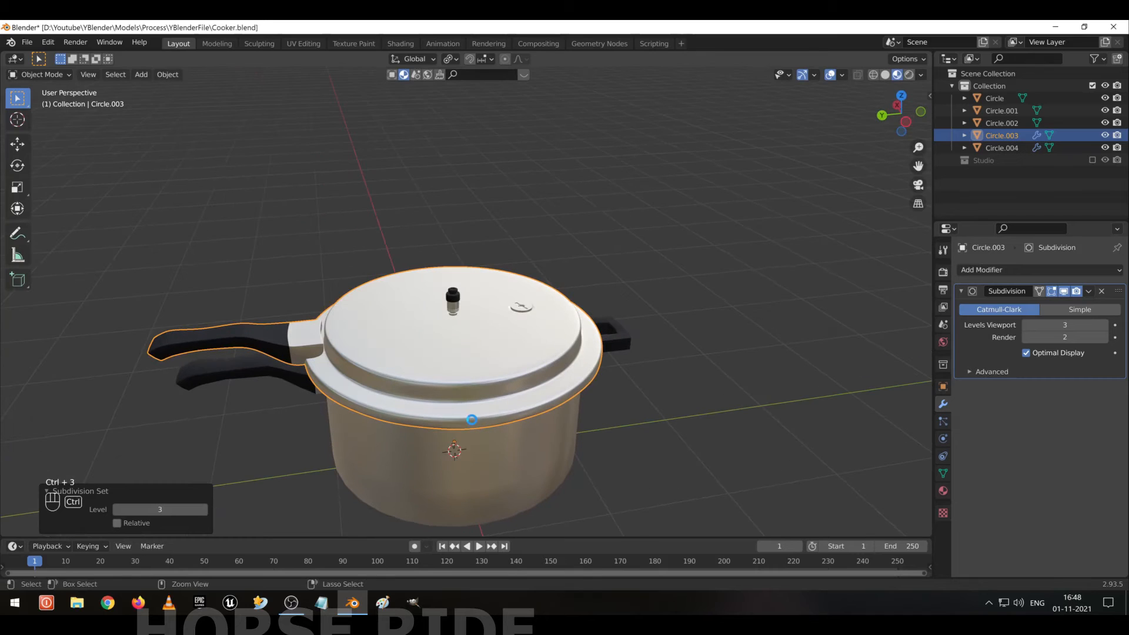
key("ctrl+s")
key("g")
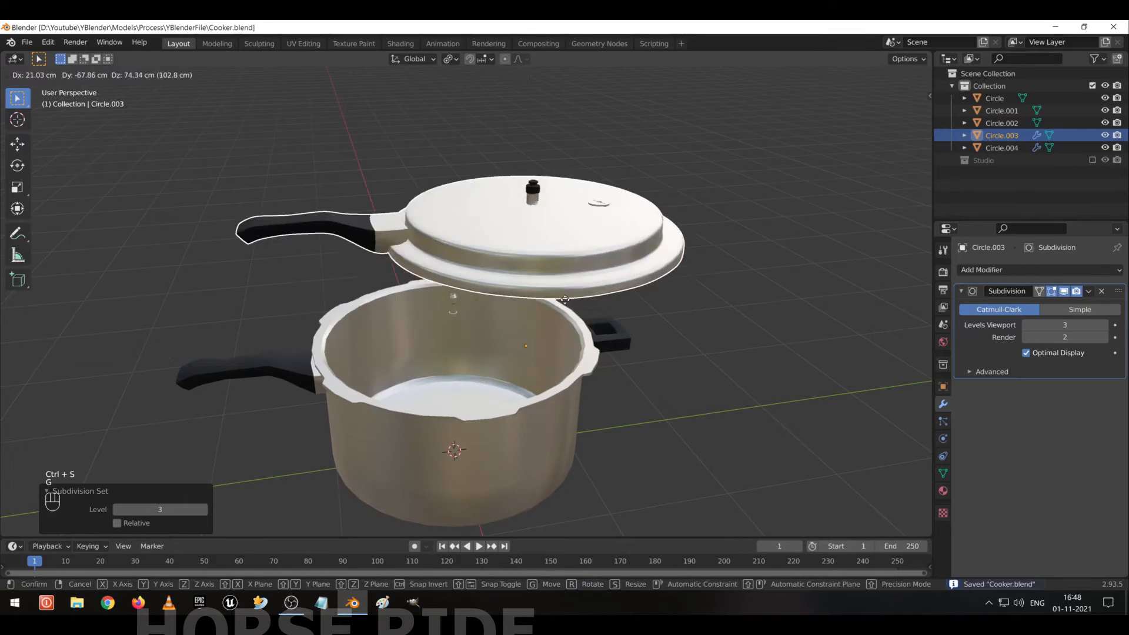
right_click(515, 429)
Join the long lower handle and small side handle into the pot body, and apply a level 3 subdivision to it.
left_click(515, 426)
middle_click_drag(515, 426, 464, 386)
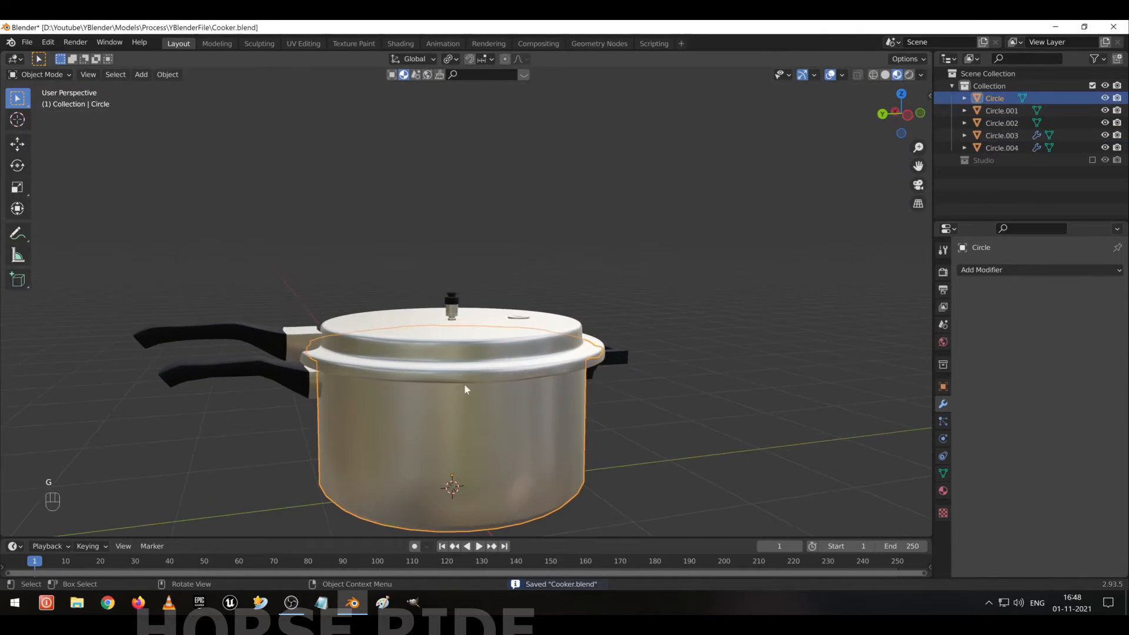
left_click(269, 385)
left_click(614, 360, "shift")
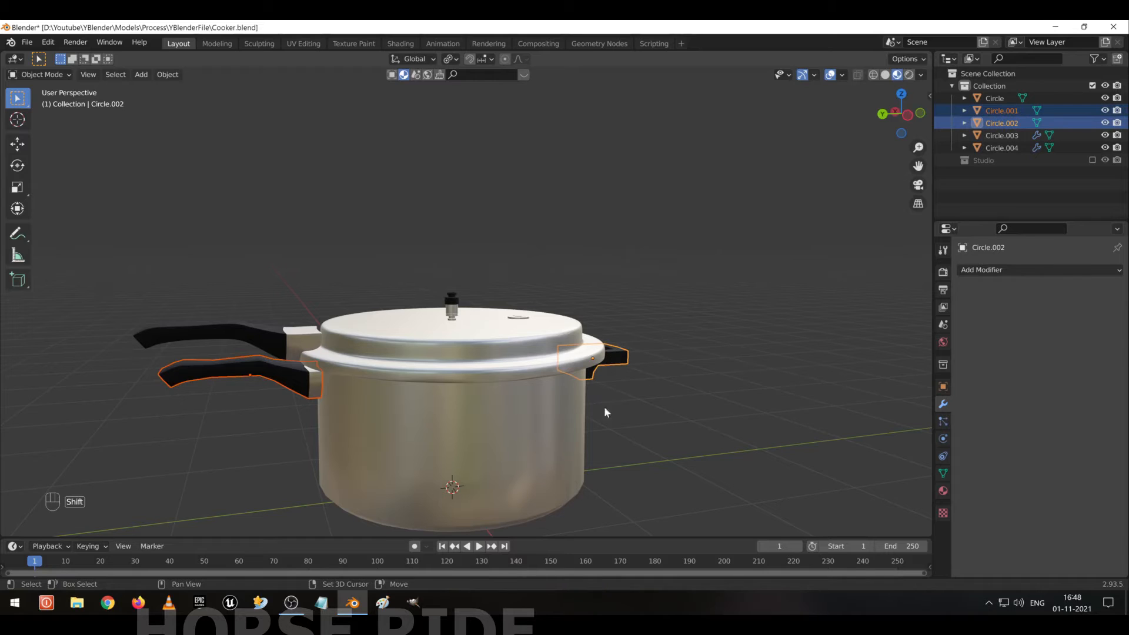
left_click(524, 433, "shift")
key("ctrl+j")
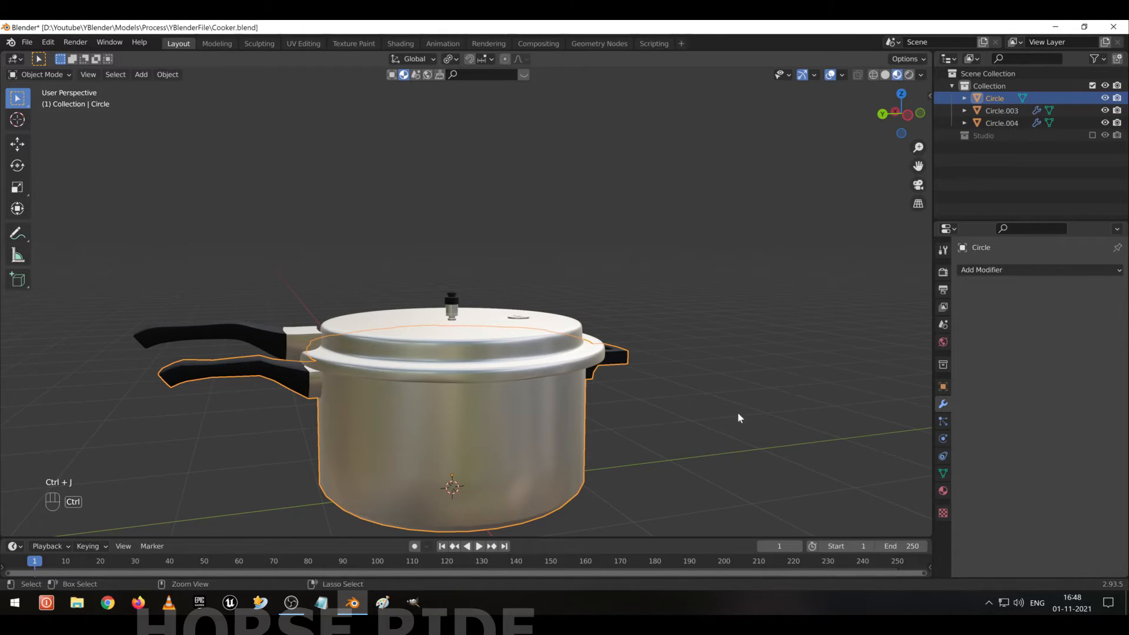
key("ctrl+3")
middle_click_drag(640, 346, 359, 350)
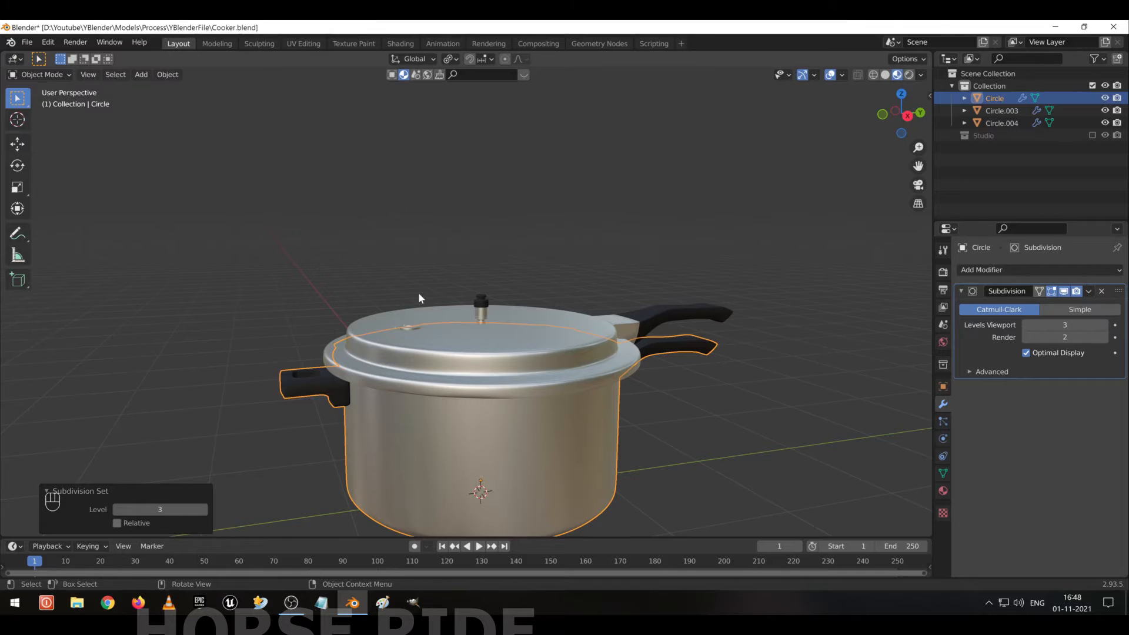
Bring up the joined pot in the UV Editing workspace in perspective view with X-ray turned off.
left_click(306, 42)
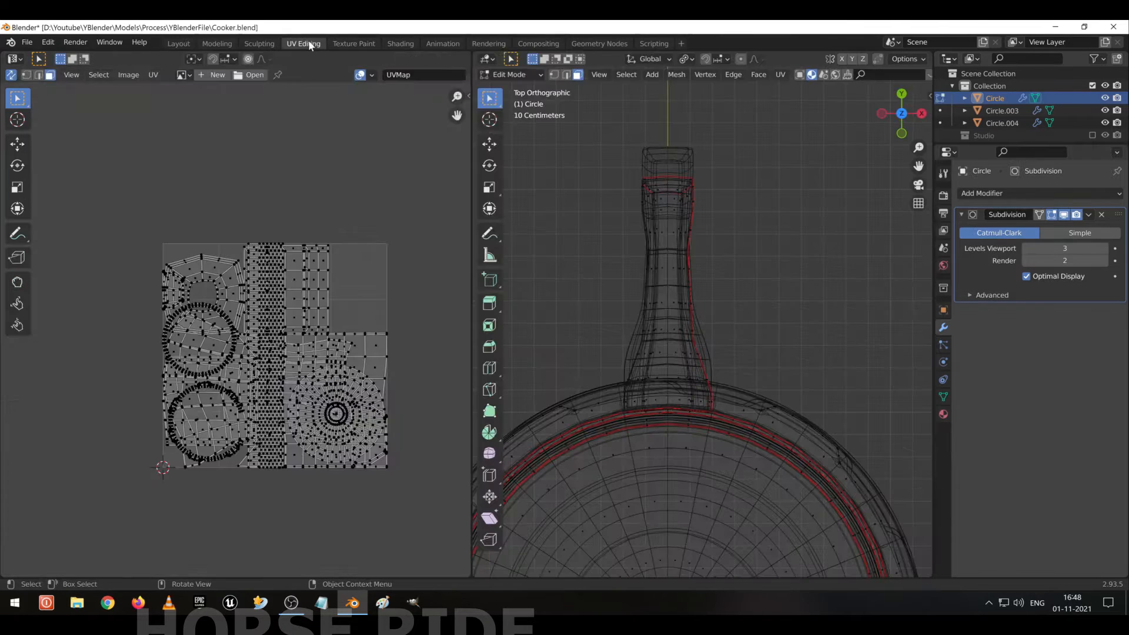
scroll(668, 328, "down", 3)
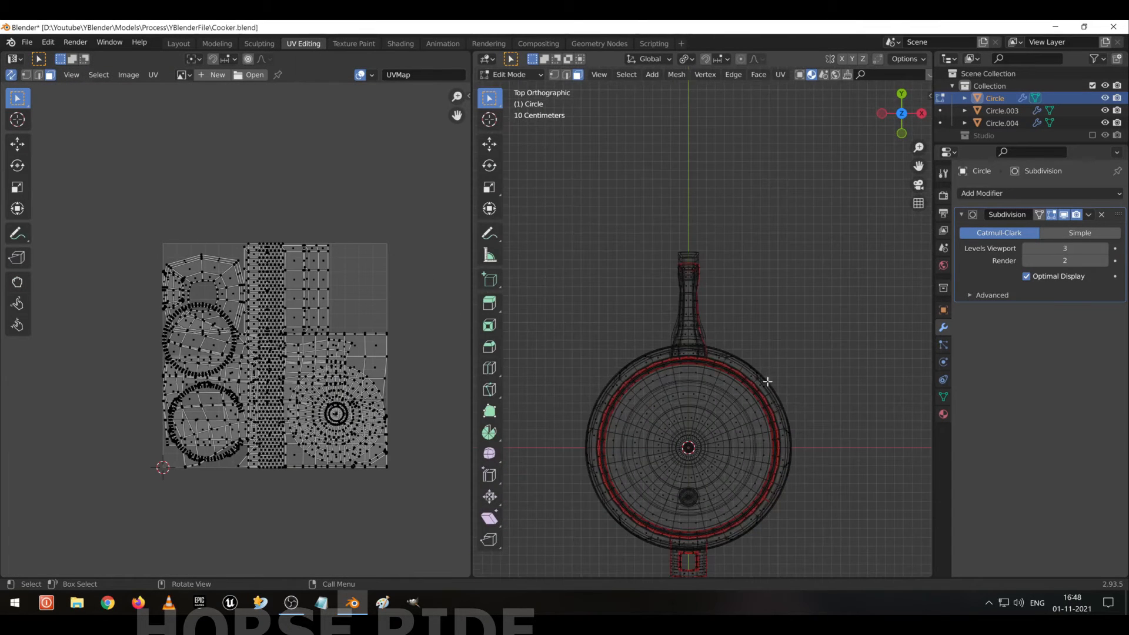
middle_click_drag(763, 380, 670, 400)
scroll(670, 399, "down", 3)
key("alt+z")
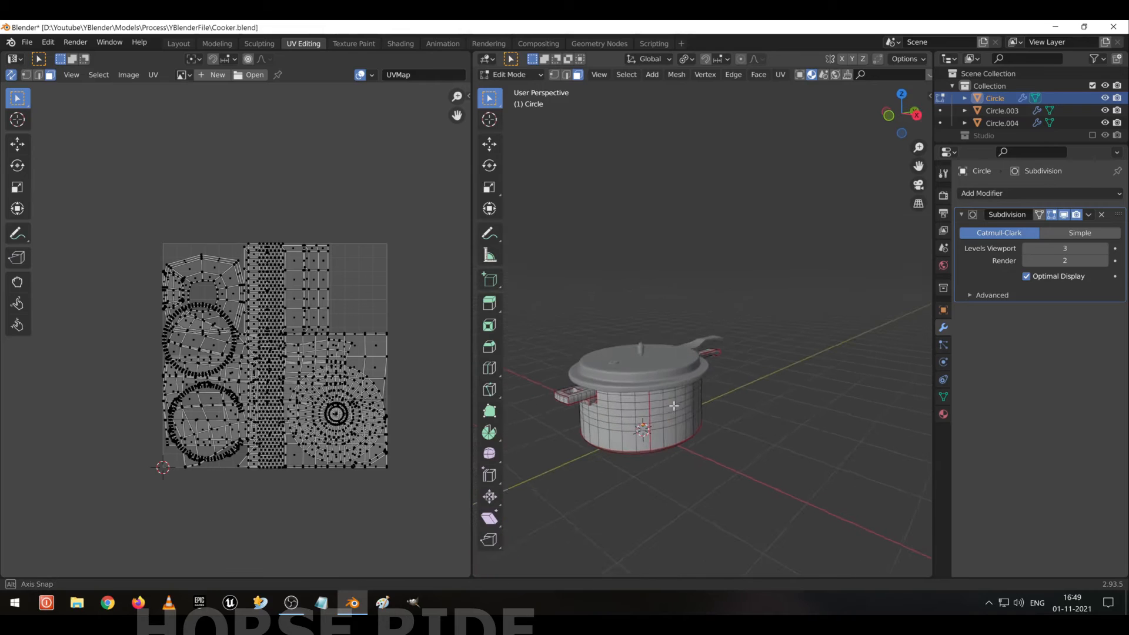
key("Tab")
key("Tab")
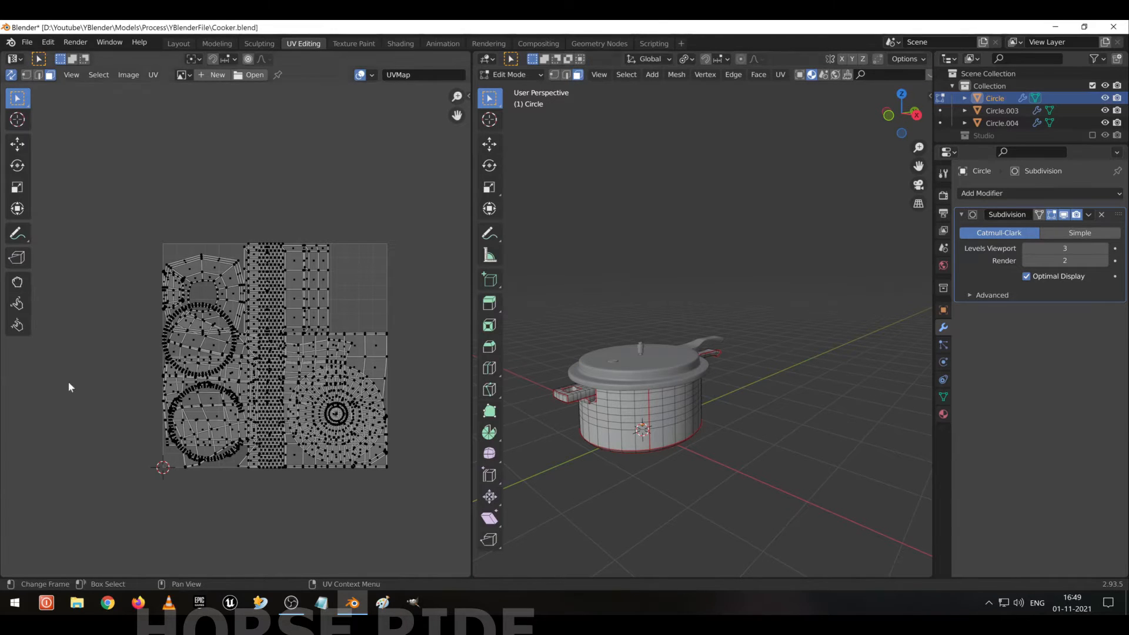
Select all of the pot's faces and pack their UV islands, clearing the full selection at the end.
scroll(171, 418, "up", 1)
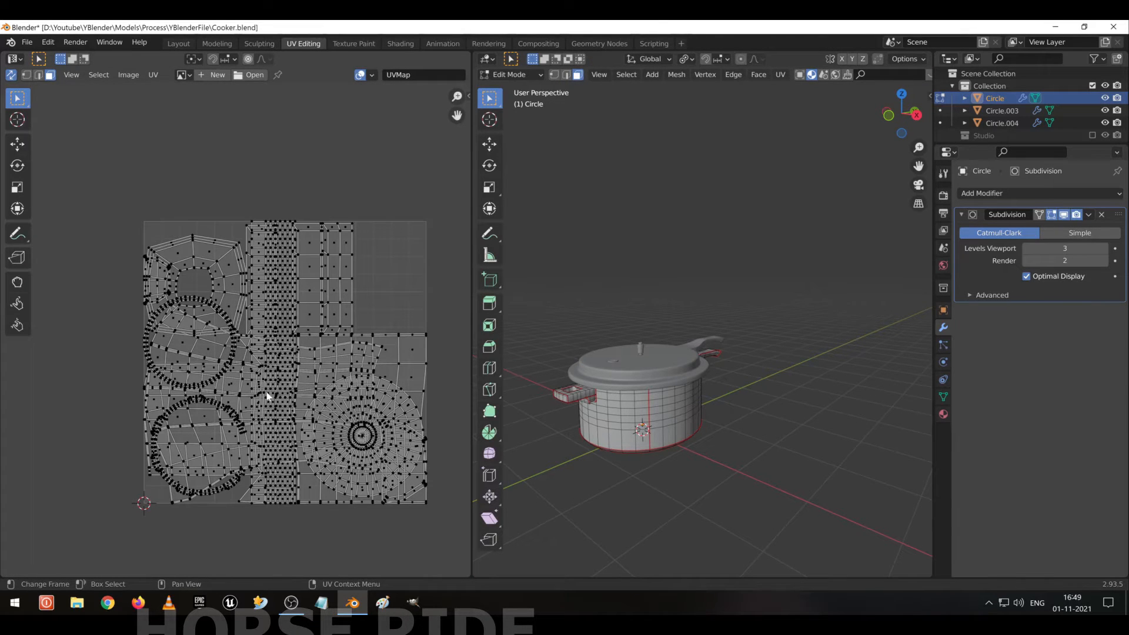
scroll(264, 400, "up", 1)
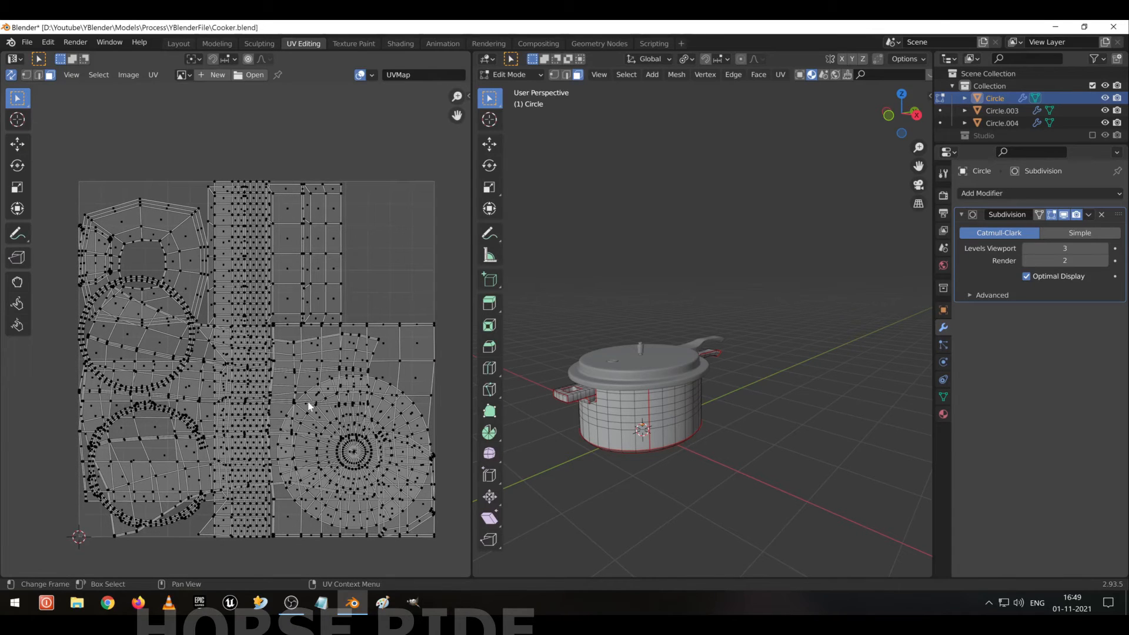
left_click(683, 418)
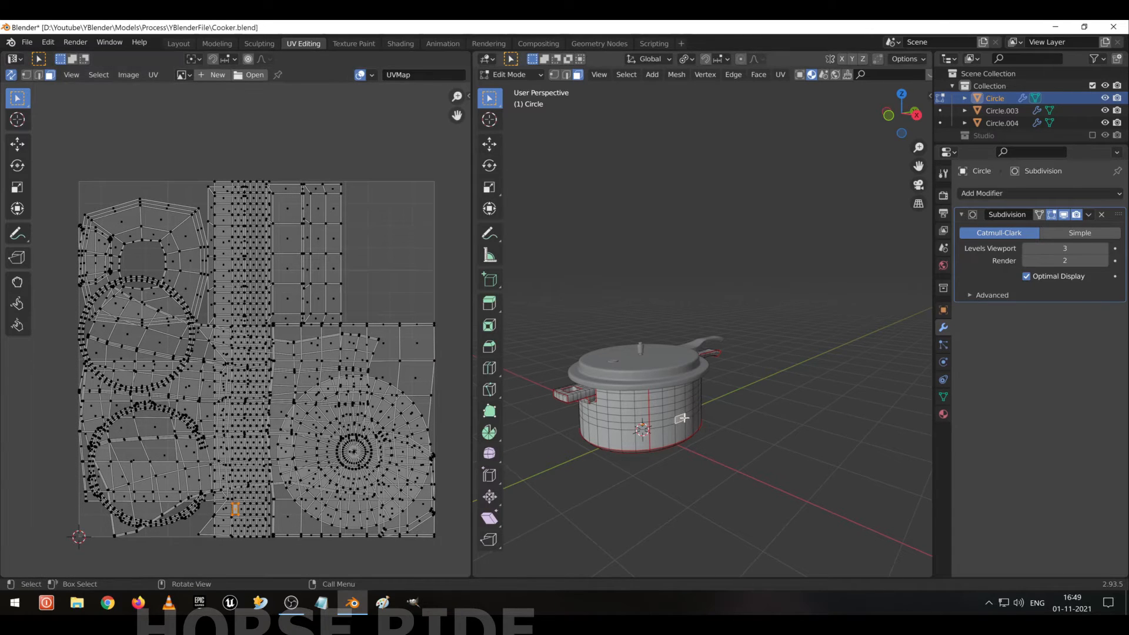
key("a")
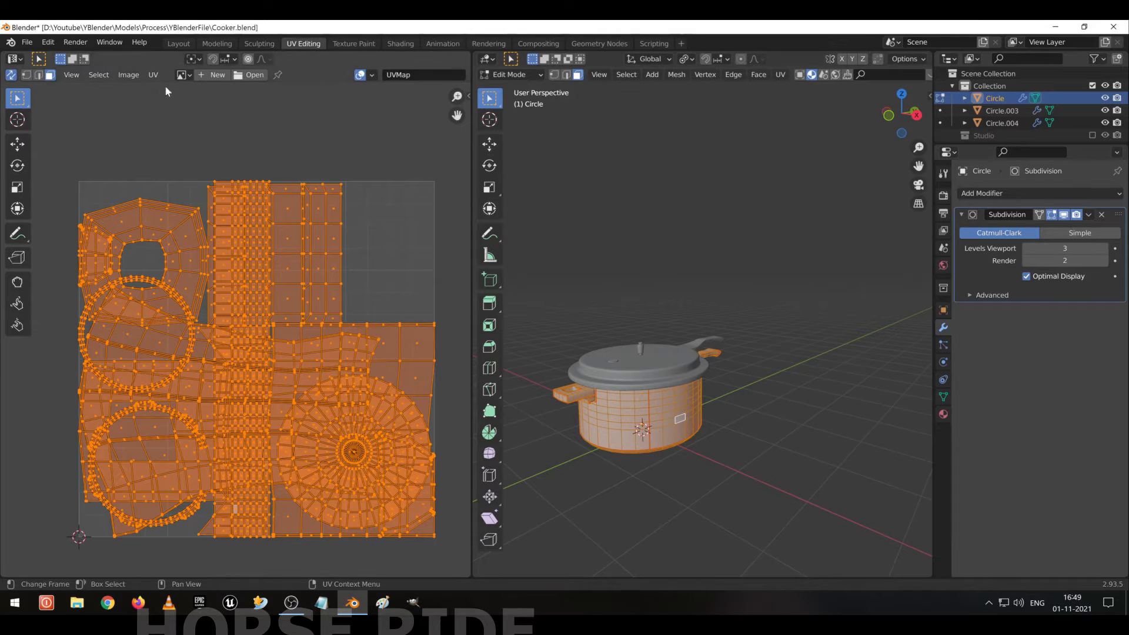
left_click(153, 74)
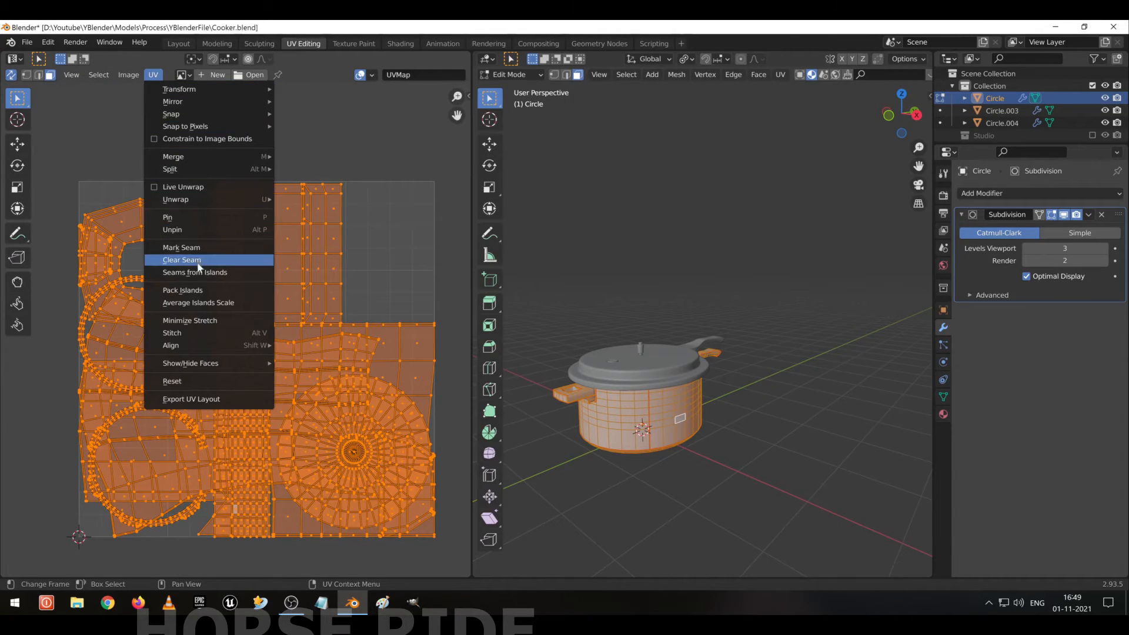
left_click(213, 296)
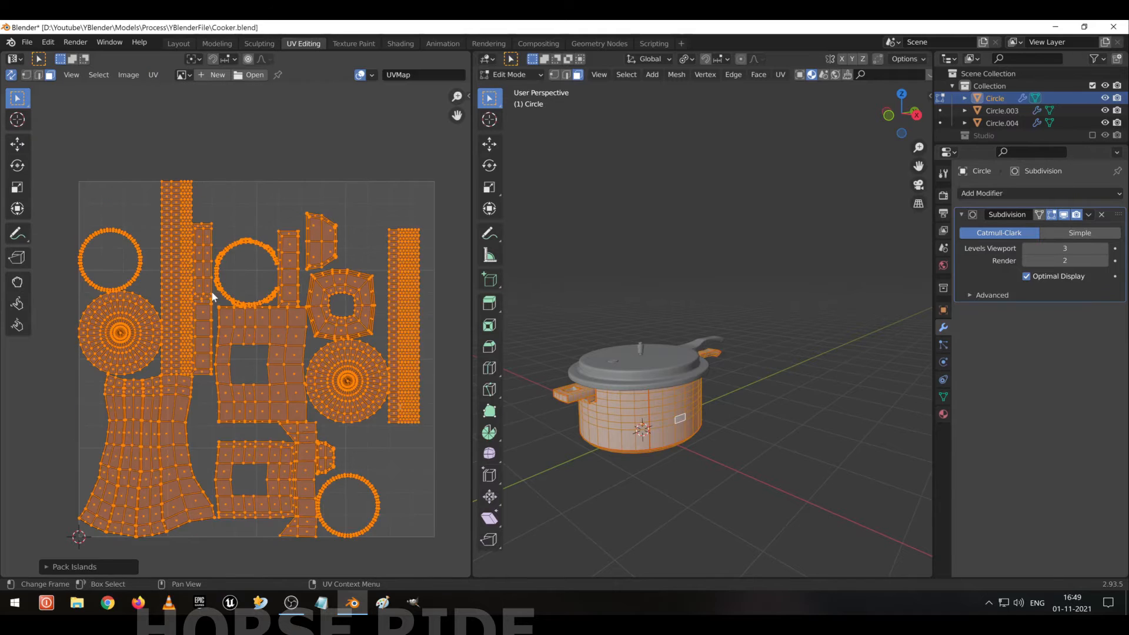
left_click(373, 454)
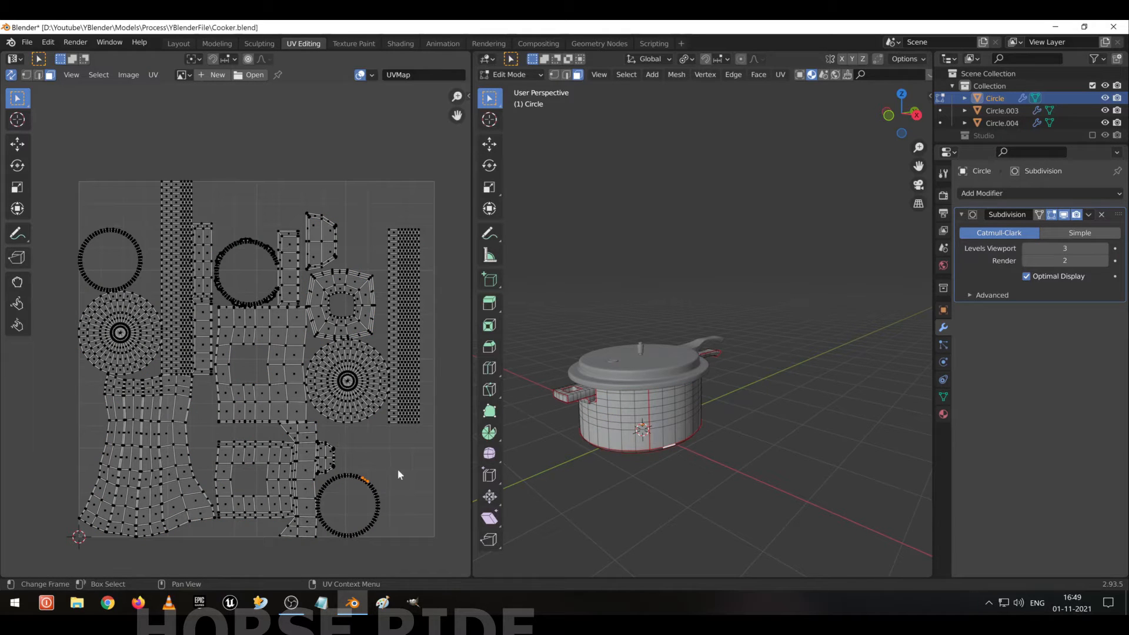
Examine the pot's packed UV islands, picking faces on the wall strip, a disc and the long handle's island.
scroll(385, 448, "up", 2)
middle_click_drag(382, 446, 354, 257, "shift")
scroll(354, 255, "down", 2)
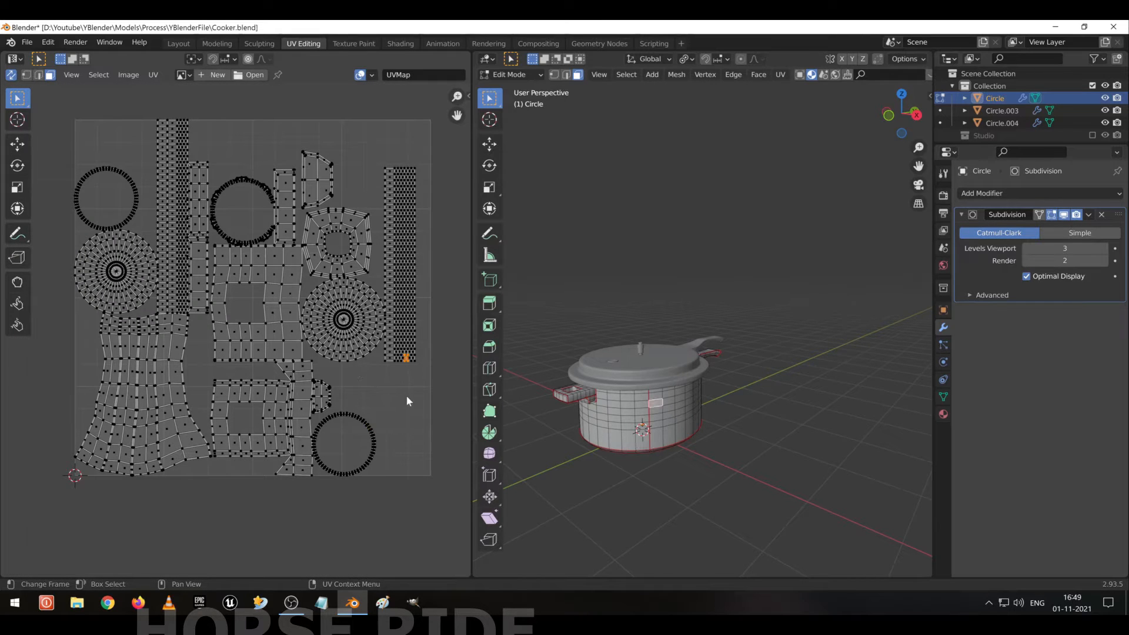
left_click(410, 303)
middle_click_drag(735, 435, 666, 431)
scroll(649, 352, "up", 4)
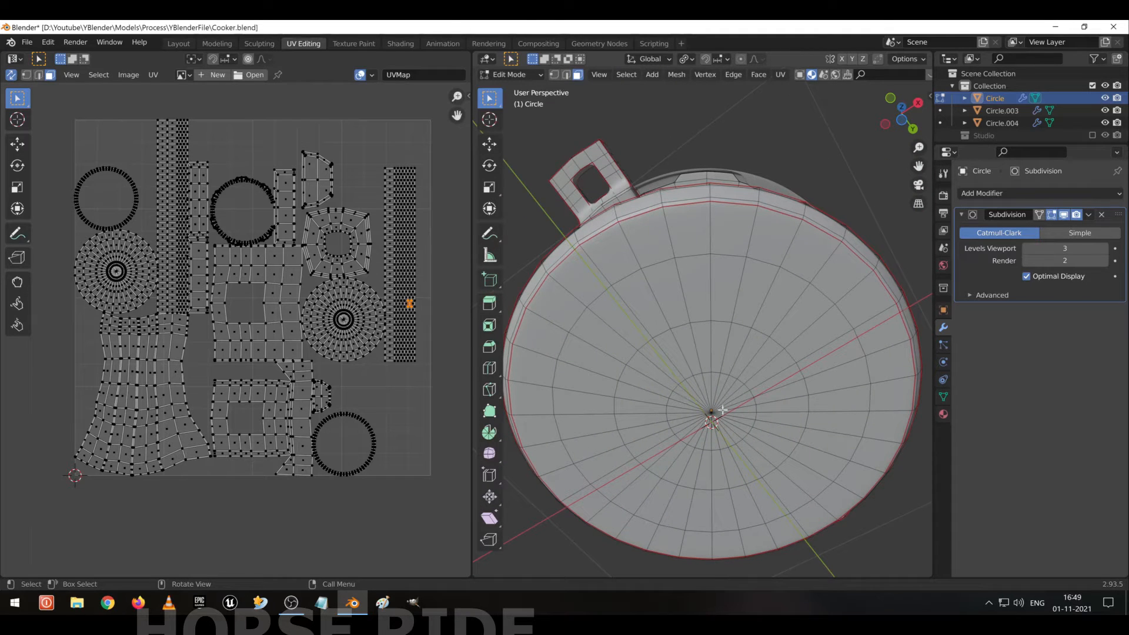
left_click(125, 287)
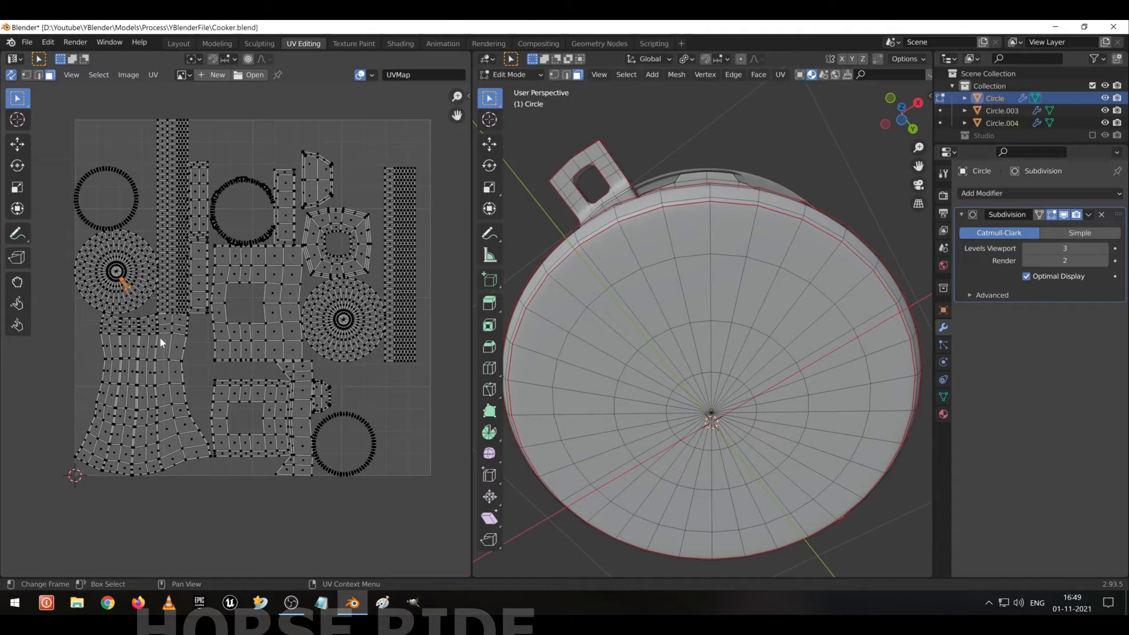
key("l")
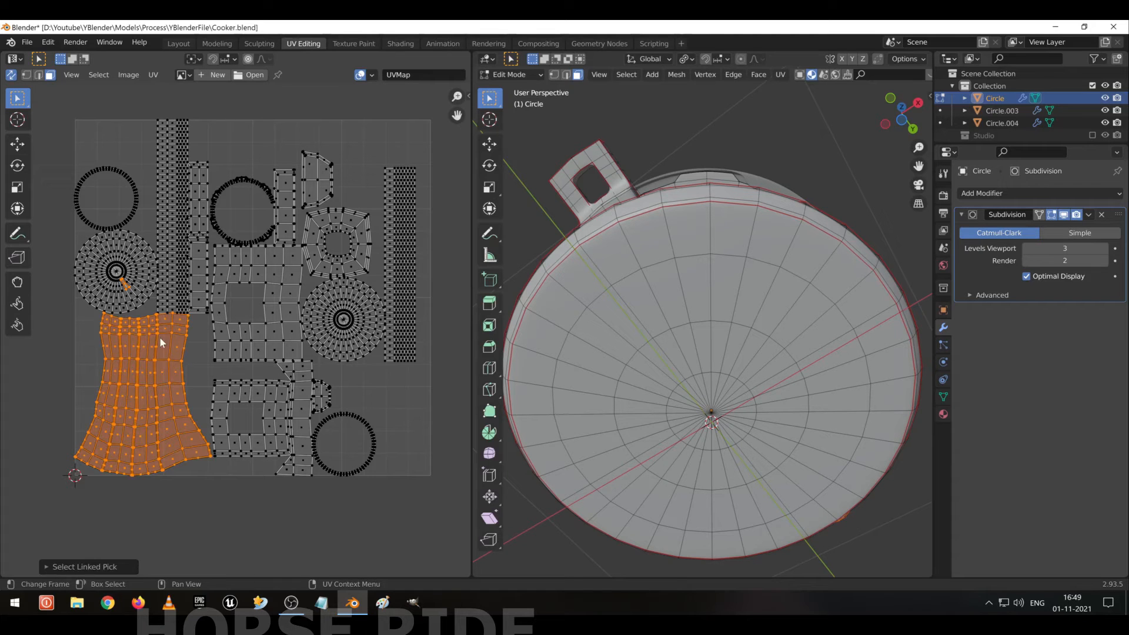
Select the linked faces of the pot's underside and inspect their circular UV island up close.
left_click(646, 315)
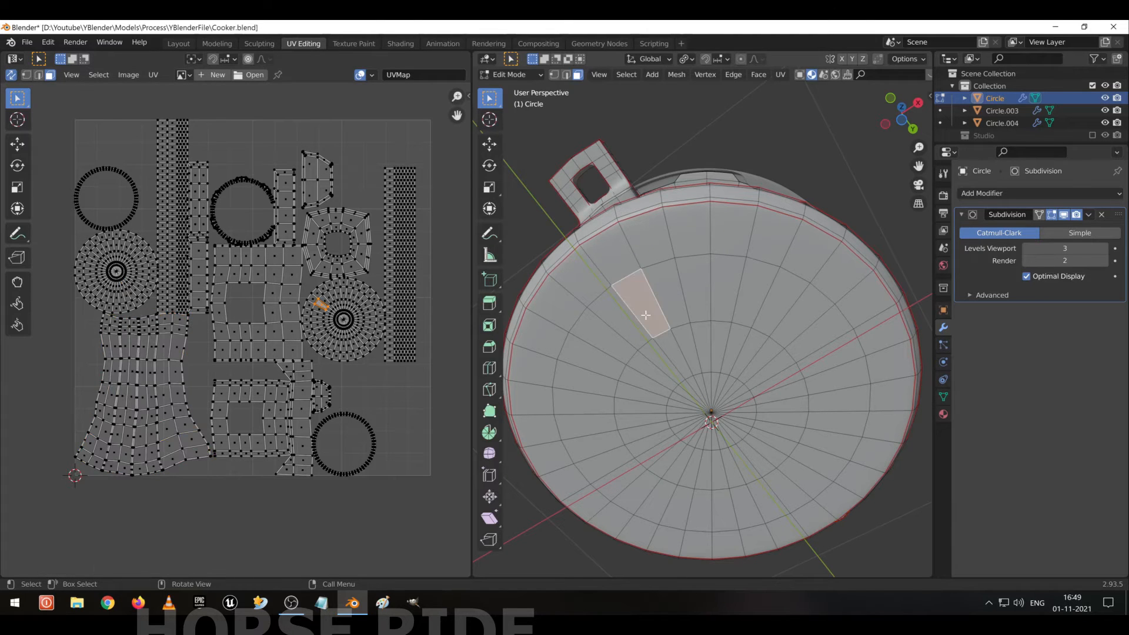
key("ctrl+l")
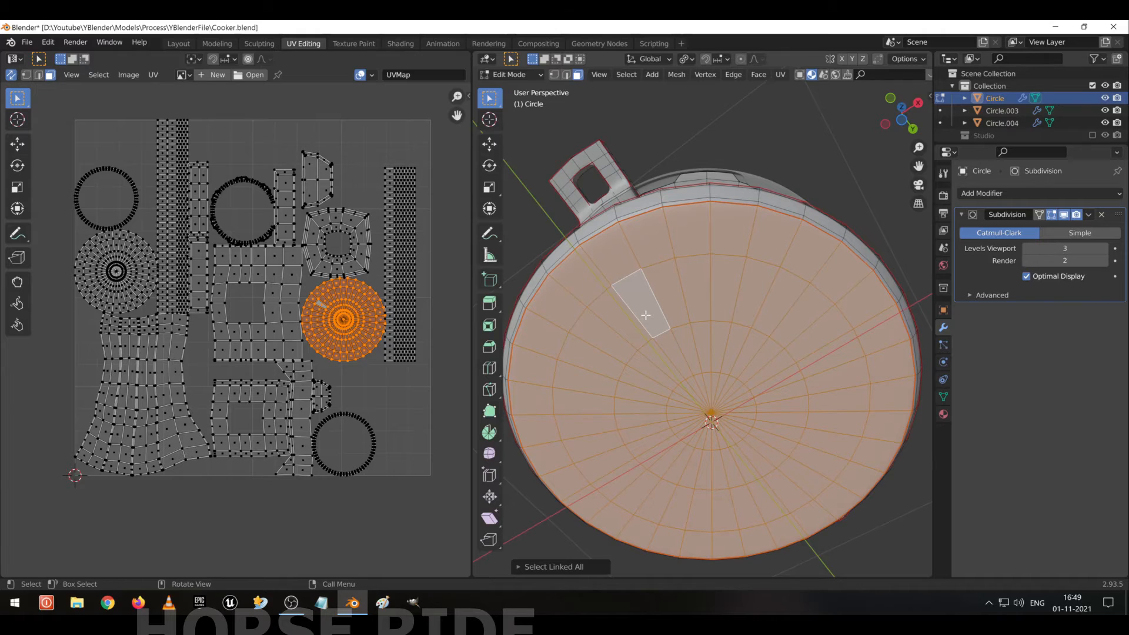
scroll(354, 314, "up", 3)
middle_click_drag(354, 314, 174, 312, "shift")
scroll(280, 341, "up", 2)
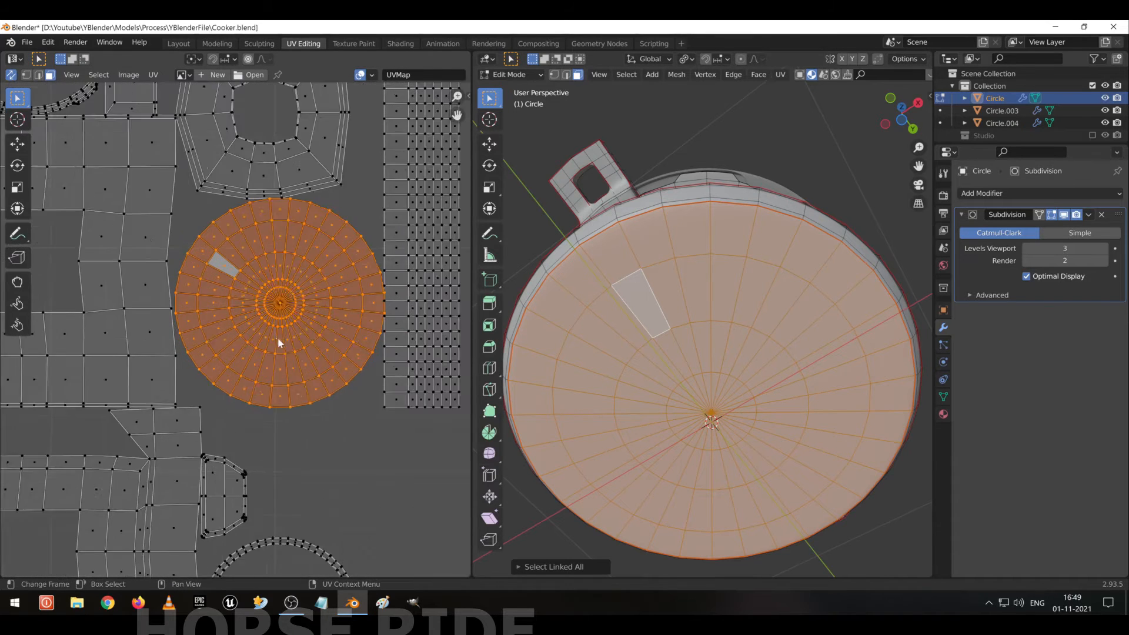
middle_click_drag(327, 321, 283, 347, "shift")
scroll(284, 348, "up", 2)
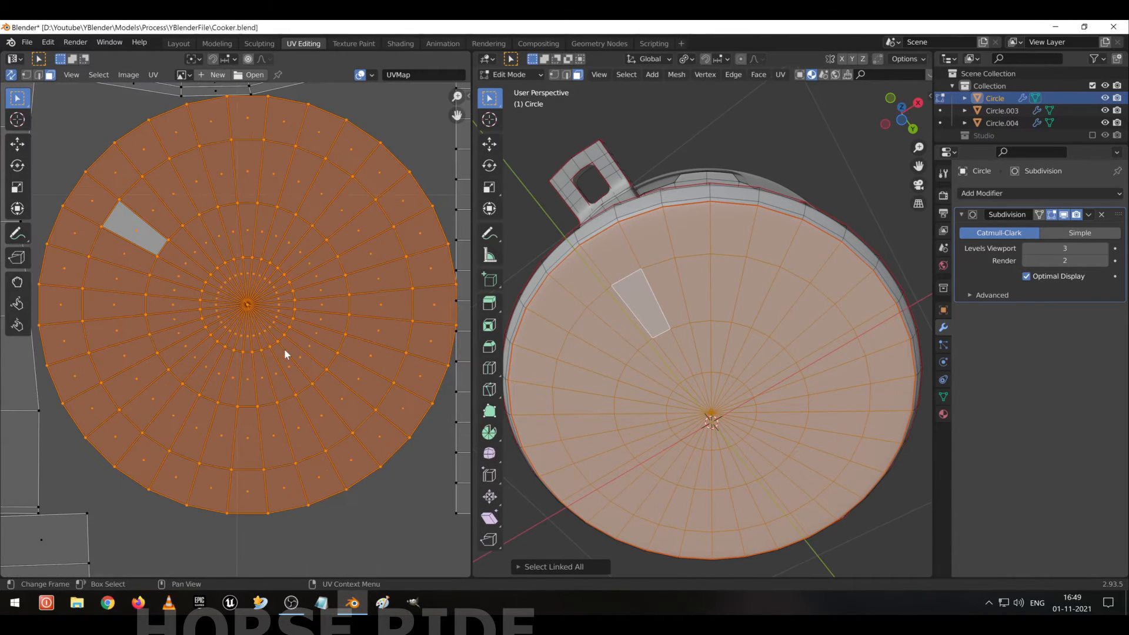
scroll(284, 348, "down", 8)
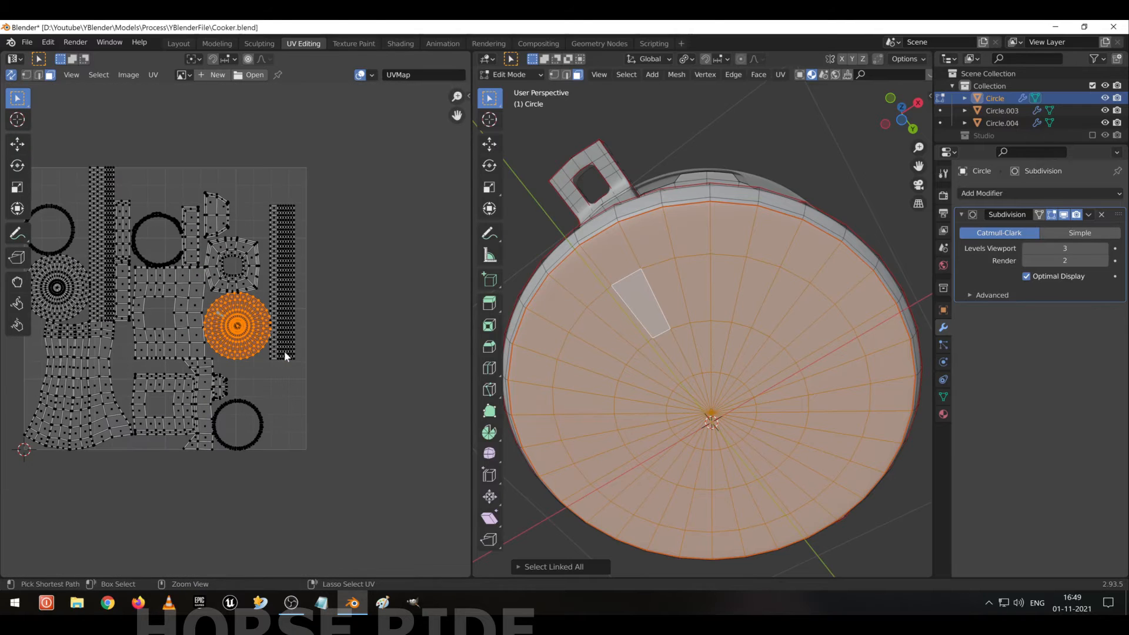
Save the file, deselect the pot's UVs, and return the pot to Object Mode.
key("ctrl+s")
left_click(326, 262)
middle_click_drag(326, 263, 305, 311, "shift")
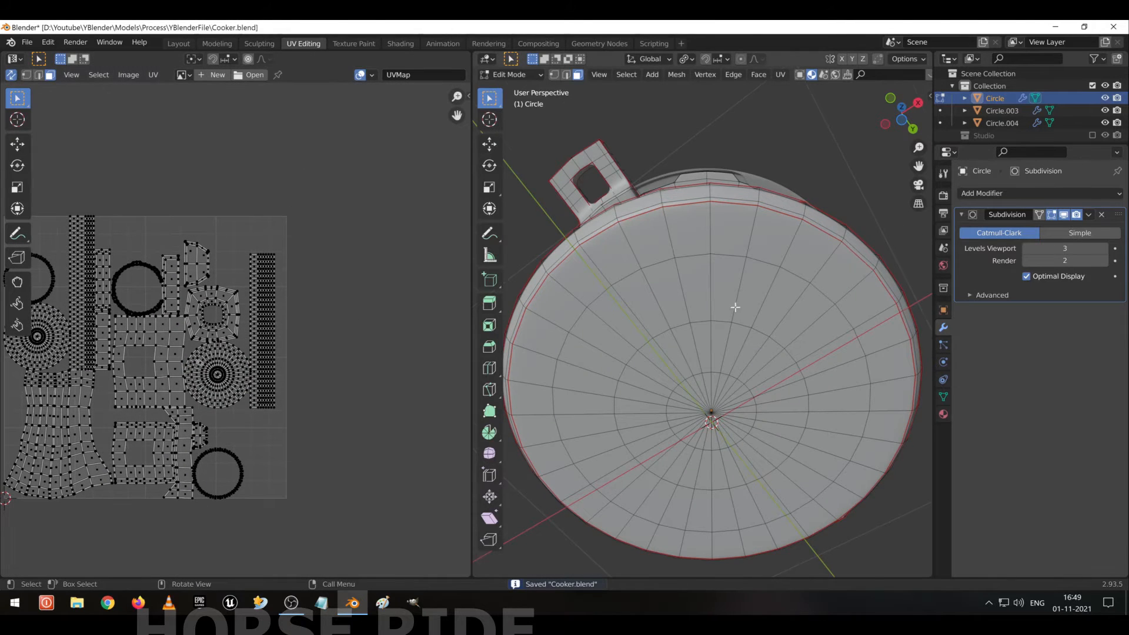
scroll(716, 294, "down", 9)
key("Tab")
middle_click_drag(716, 294, 697, 354)
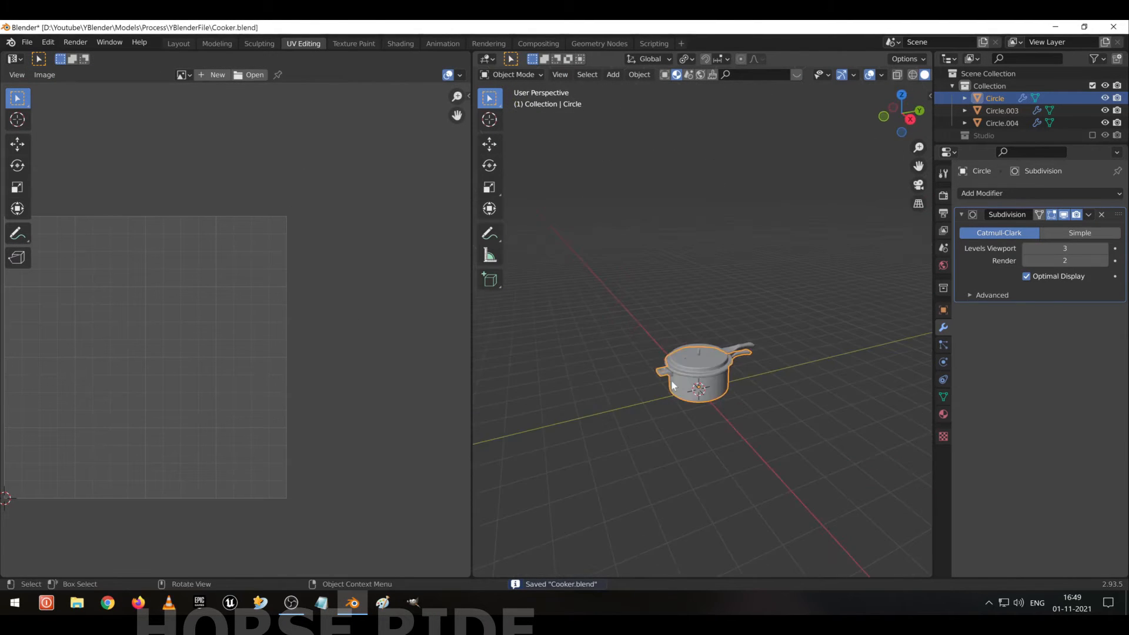
Open the joined lid in Edit Mode and examine its overlapping UV islands, comparing it with the pot object.
left_click(696, 354)
scroll(750, 422, "up", 5)
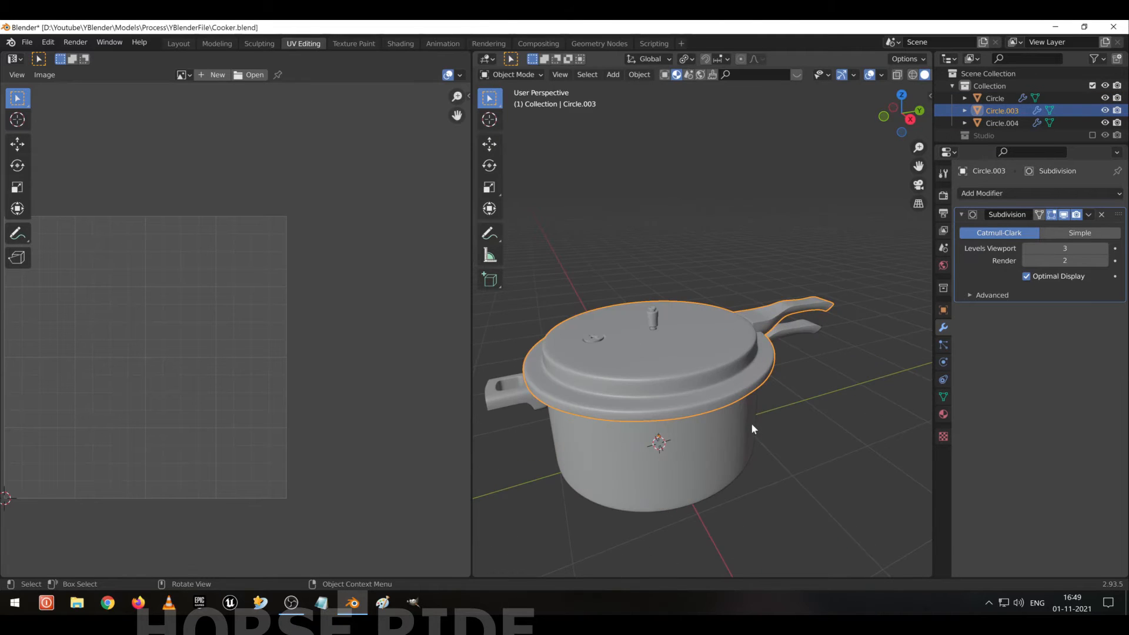
key("Tab")
key("a")
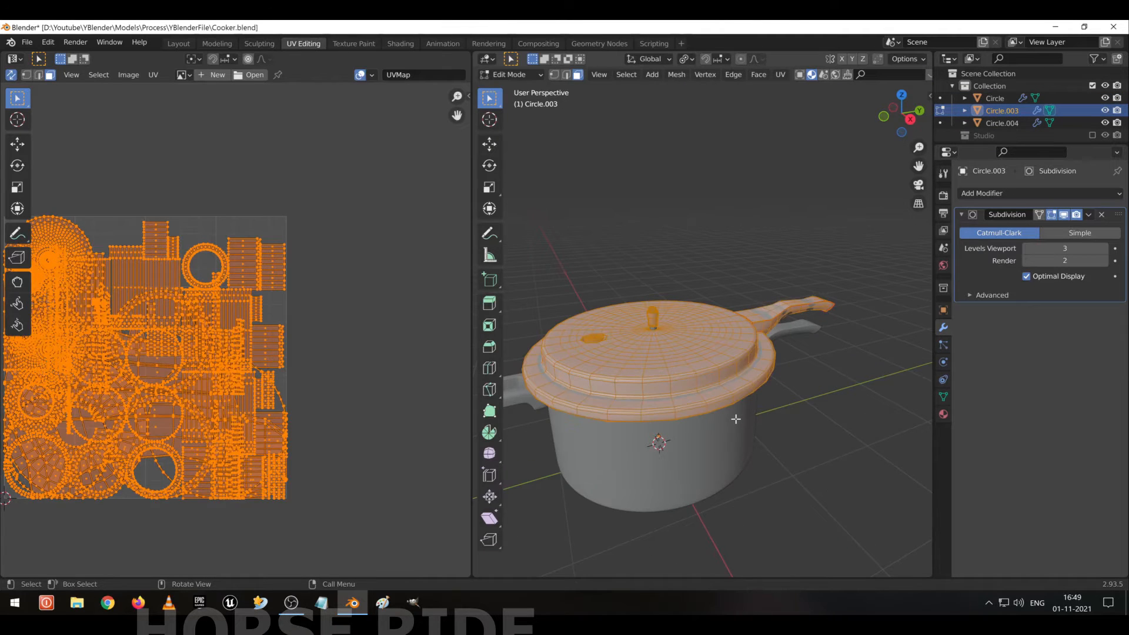
middle_click_drag(354, 403, 440, 406)
key("alt+a")
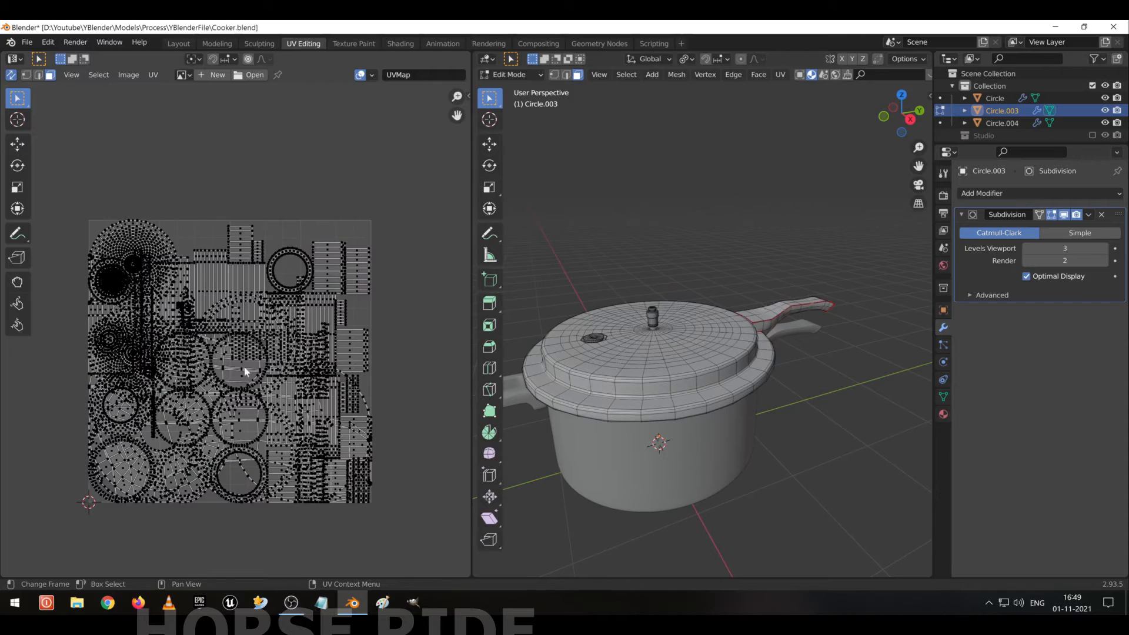
key("Tab")
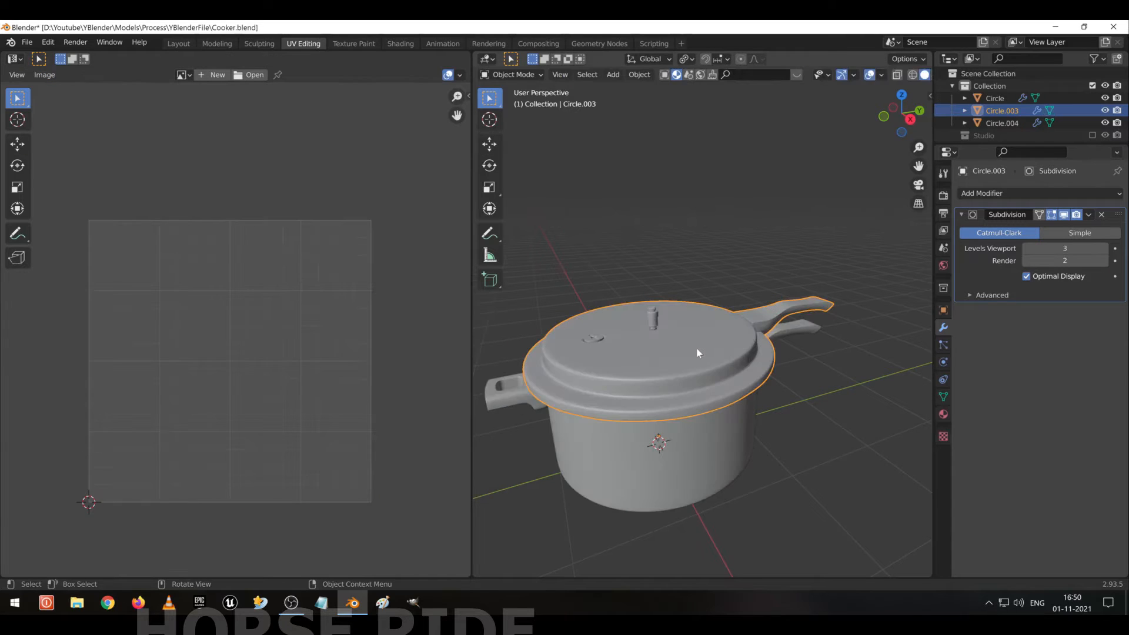
left_click(697, 350)
key("Tab")
key("Tab")
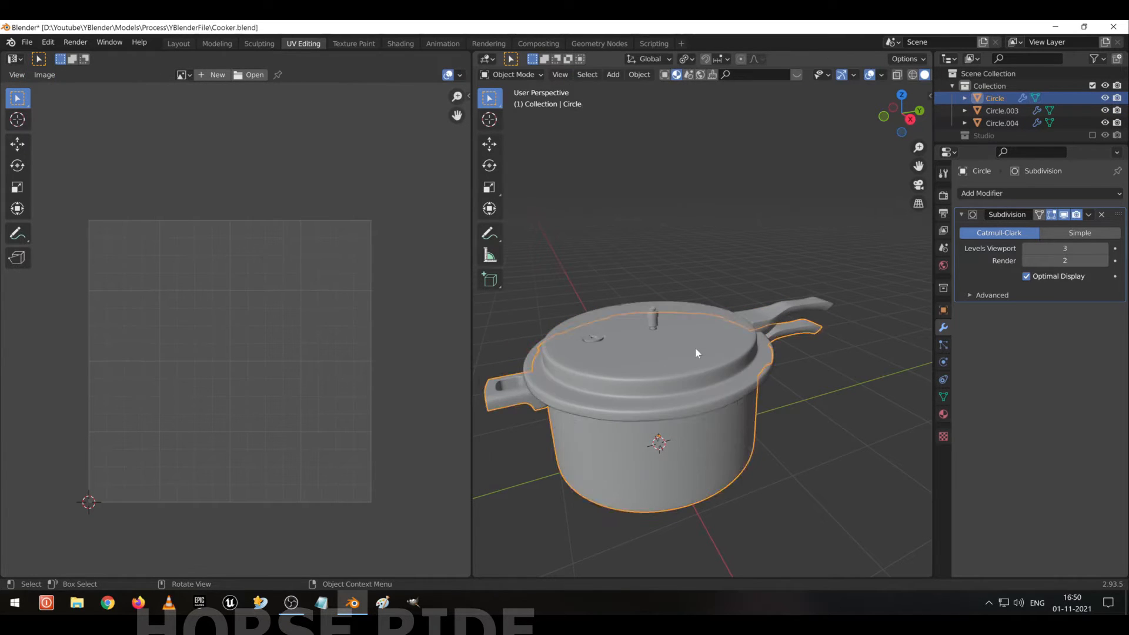
Select all faces of the joined lid and pack their UV islands.
left_click(696, 352)
key("Tab")
key("a")
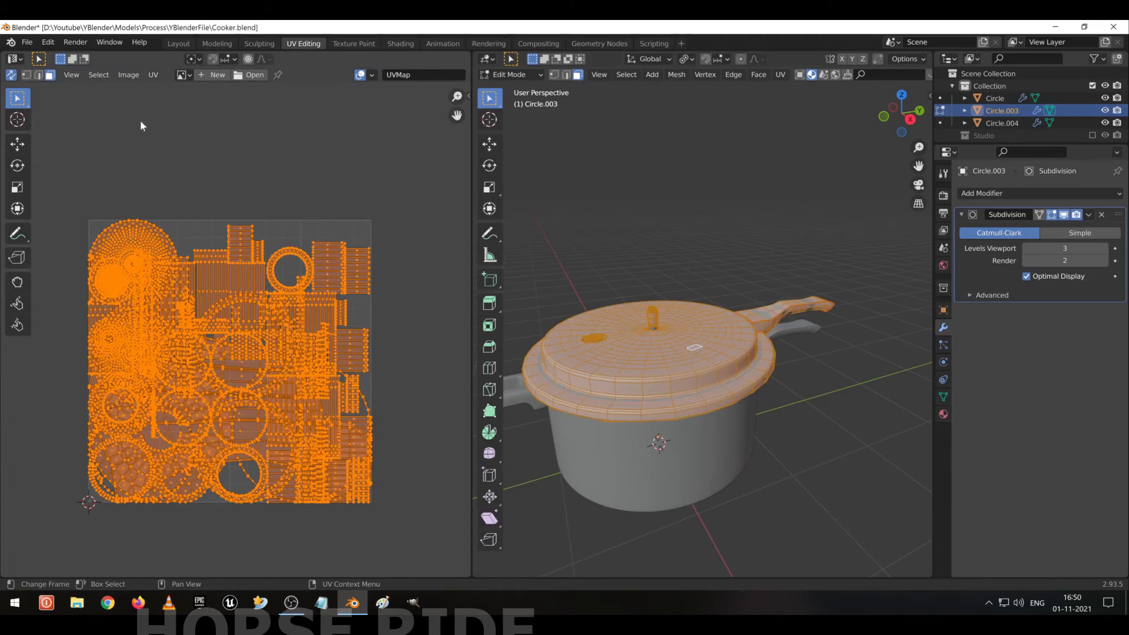
left_click(154, 75)
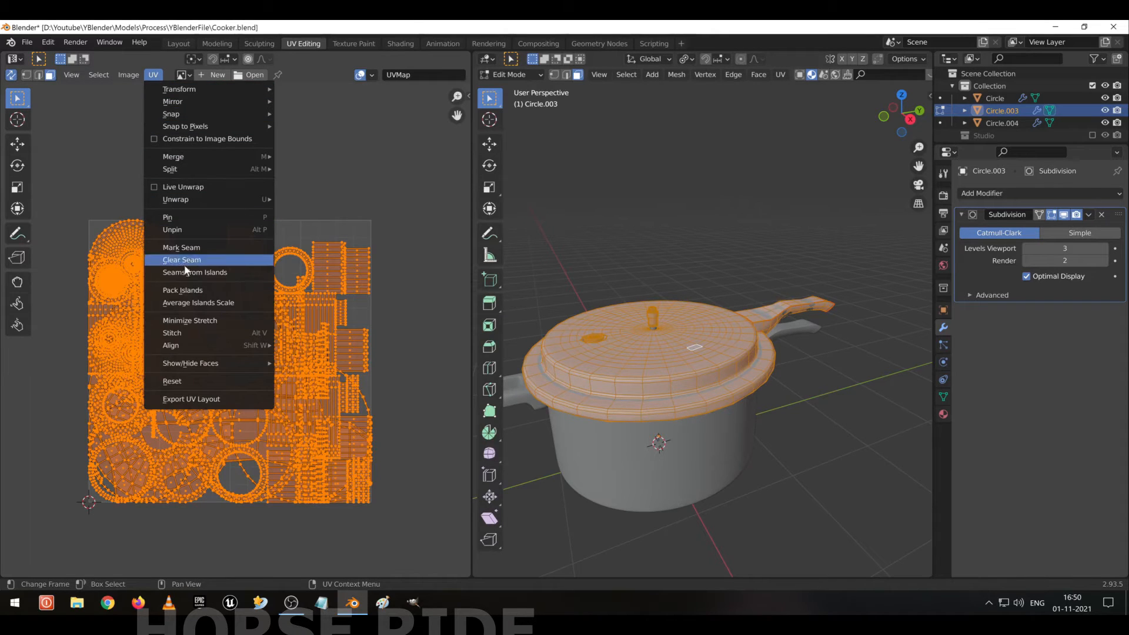
left_click(192, 290)
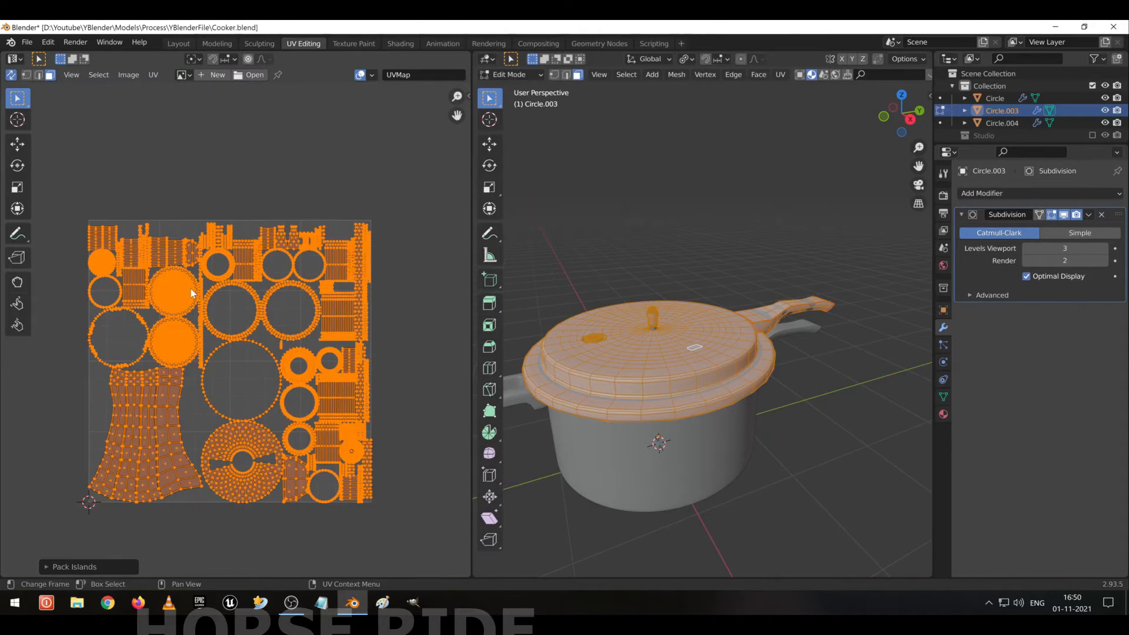
left_click(227, 356)
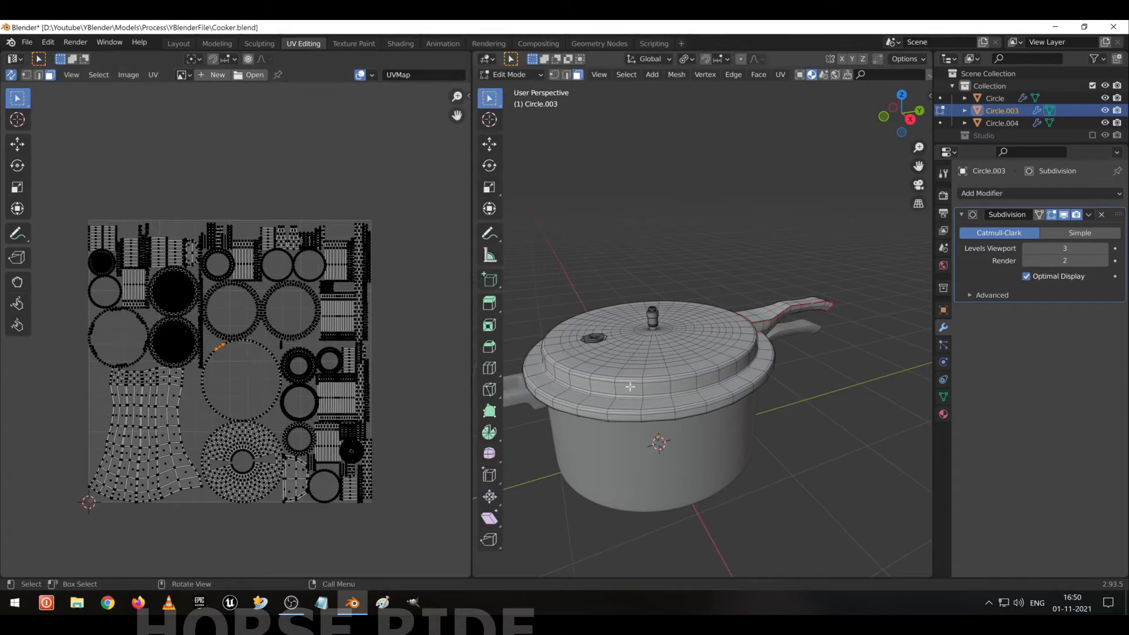
Select the linked faces of the lid body and inspect its circular UV islands up close.
left_click(674, 361)
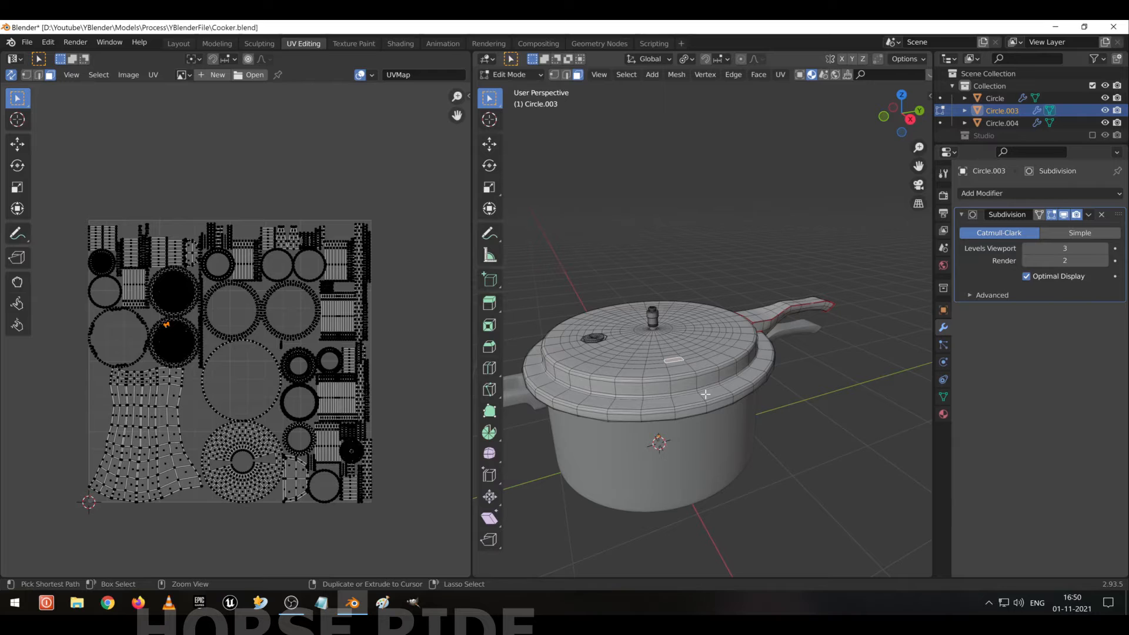
key("ctrl+l")
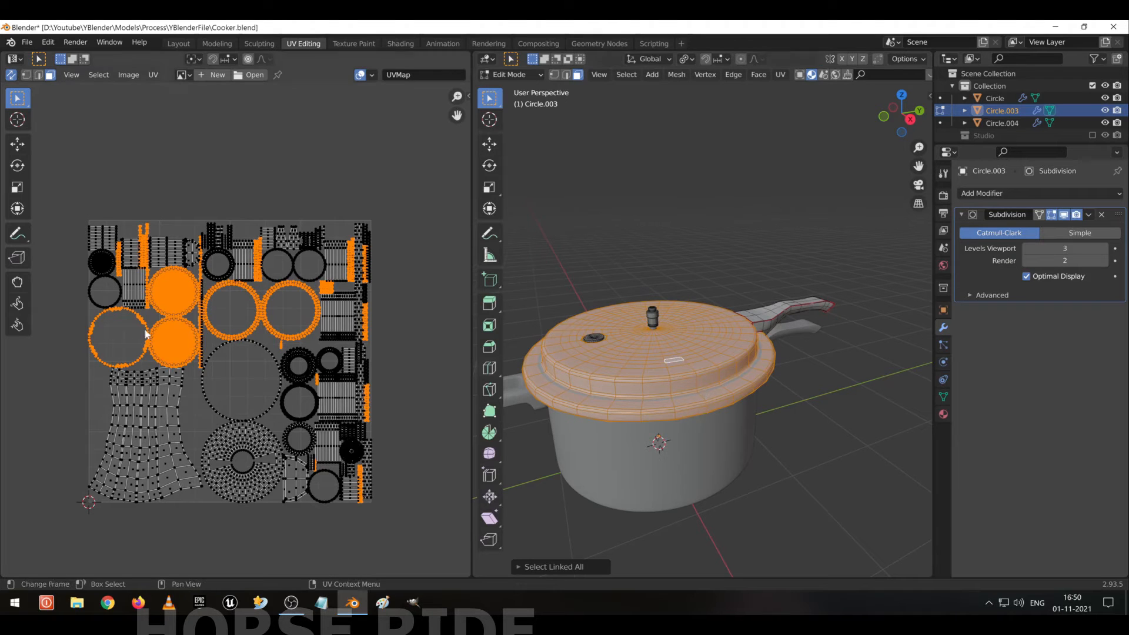
scroll(152, 302, "up", 5)
middle_click_drag(139, 281, 273, 330)
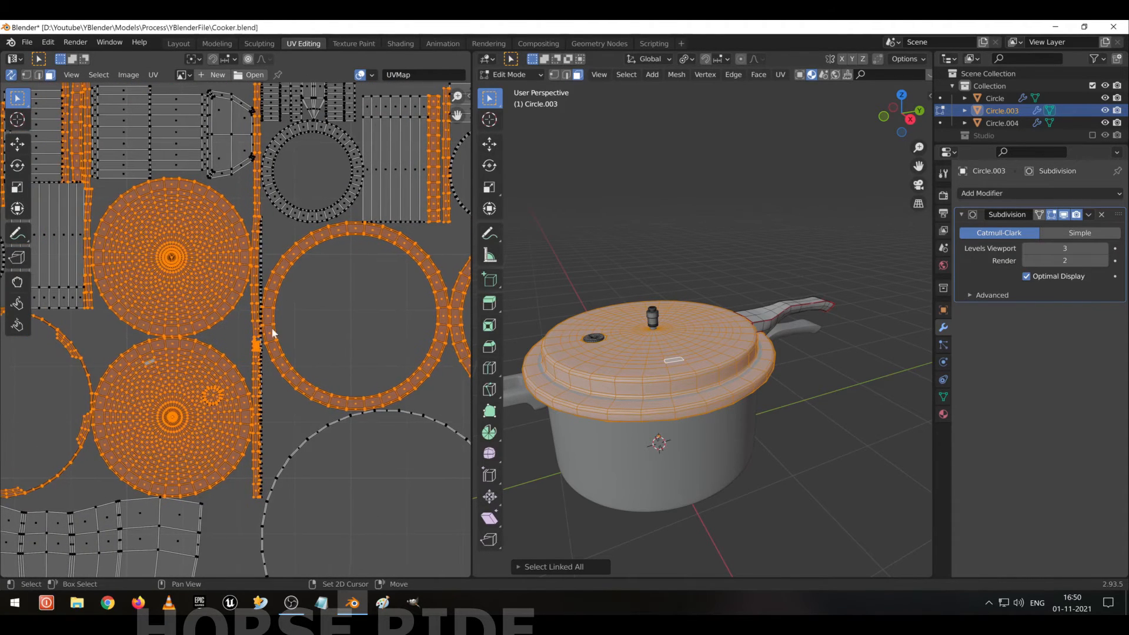
left_click(181, 370)
scroll(212, 403, "down", 4)
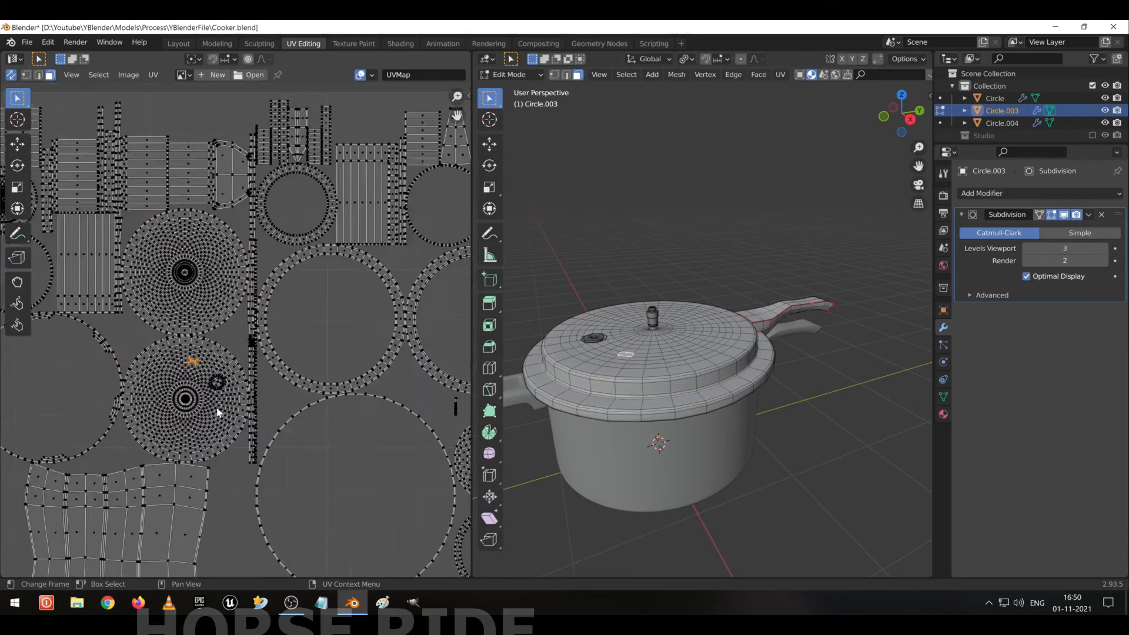
Select the large thin ring UV island together with the smaller ring island beside it.
left_click(331, 447)
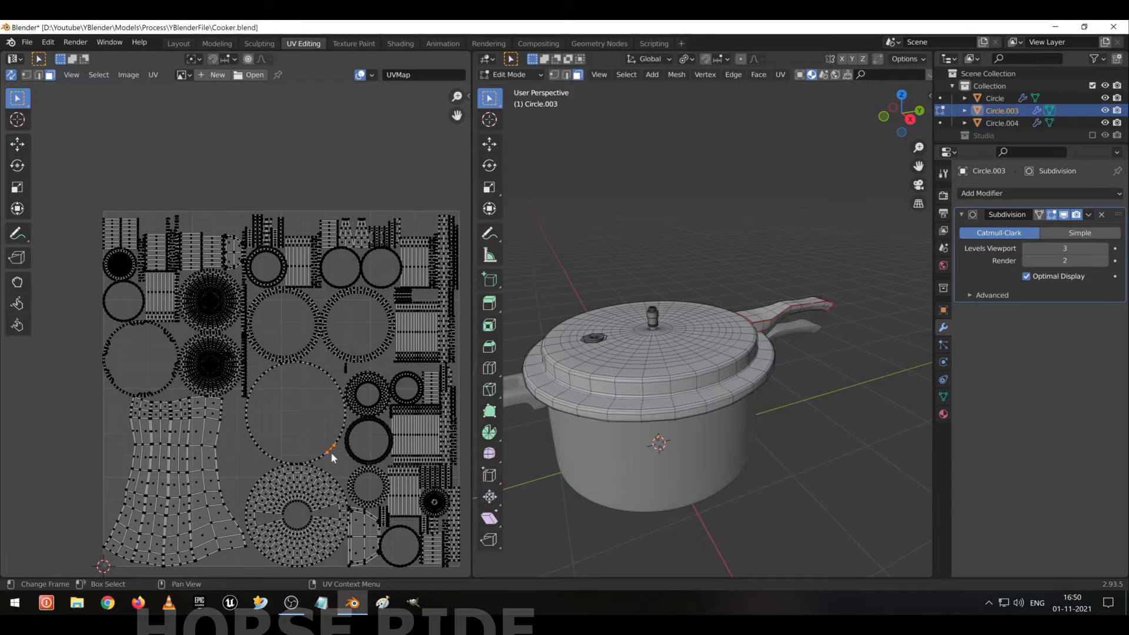
left_click(342, 404)
key("l")
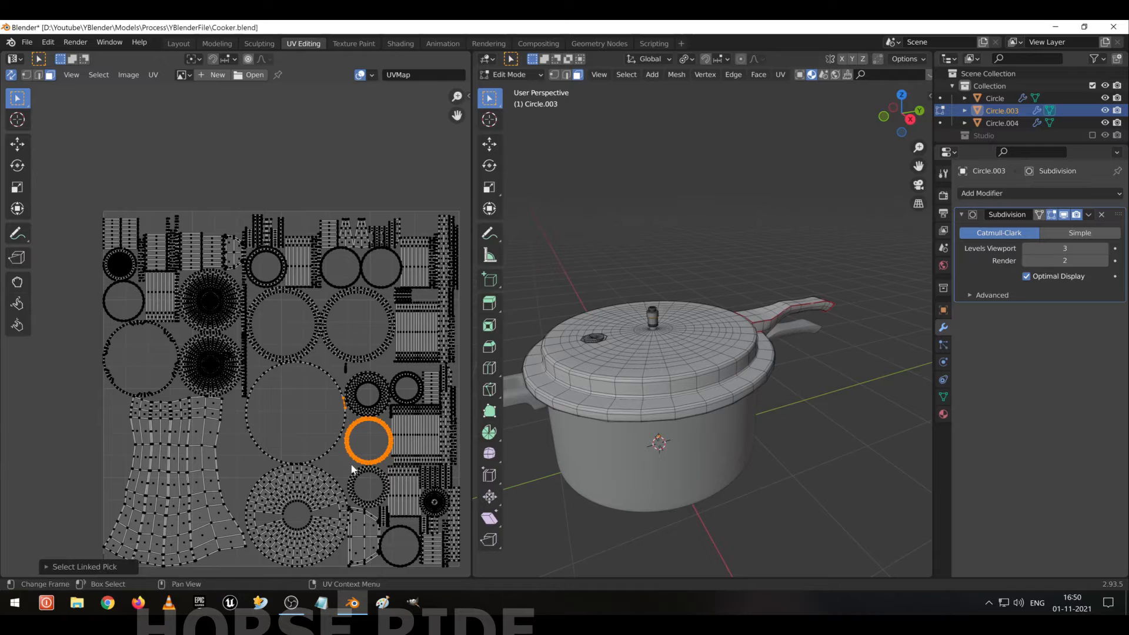
scroll(357, 411, "up", 4)
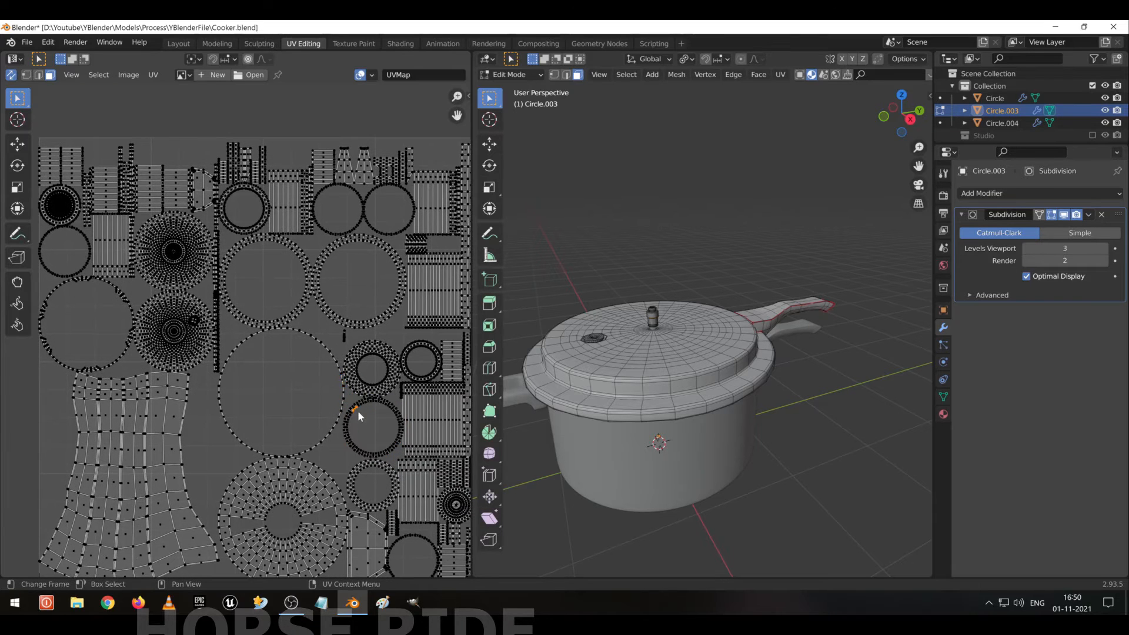
middle_click_drag(357, 420, 252, 340)
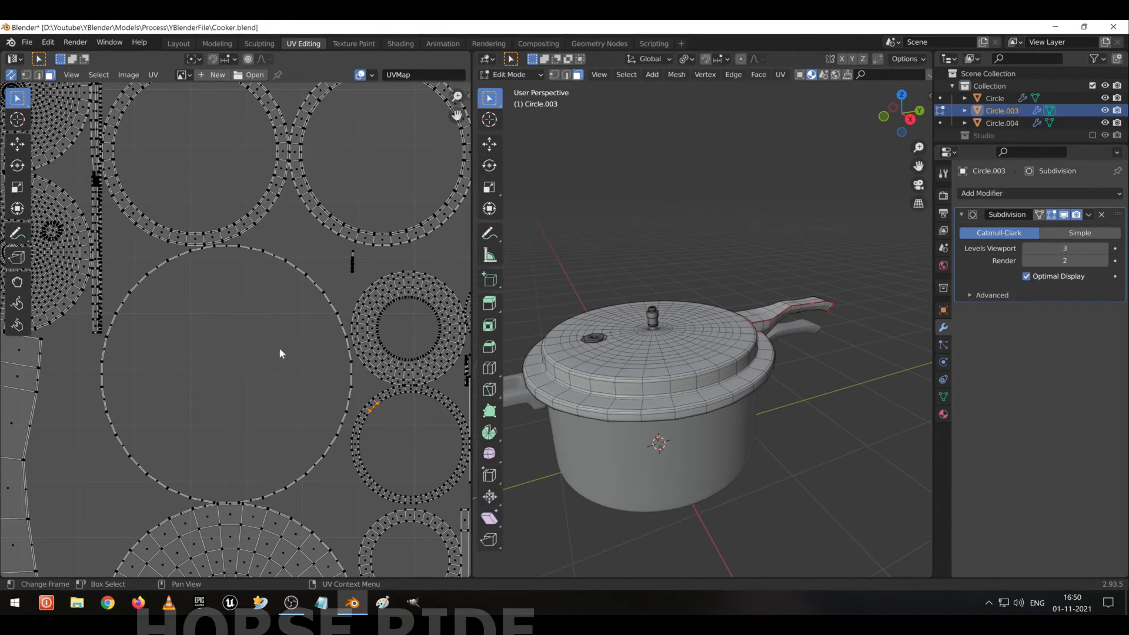
left_click(358, 398, "alt")
key("l")
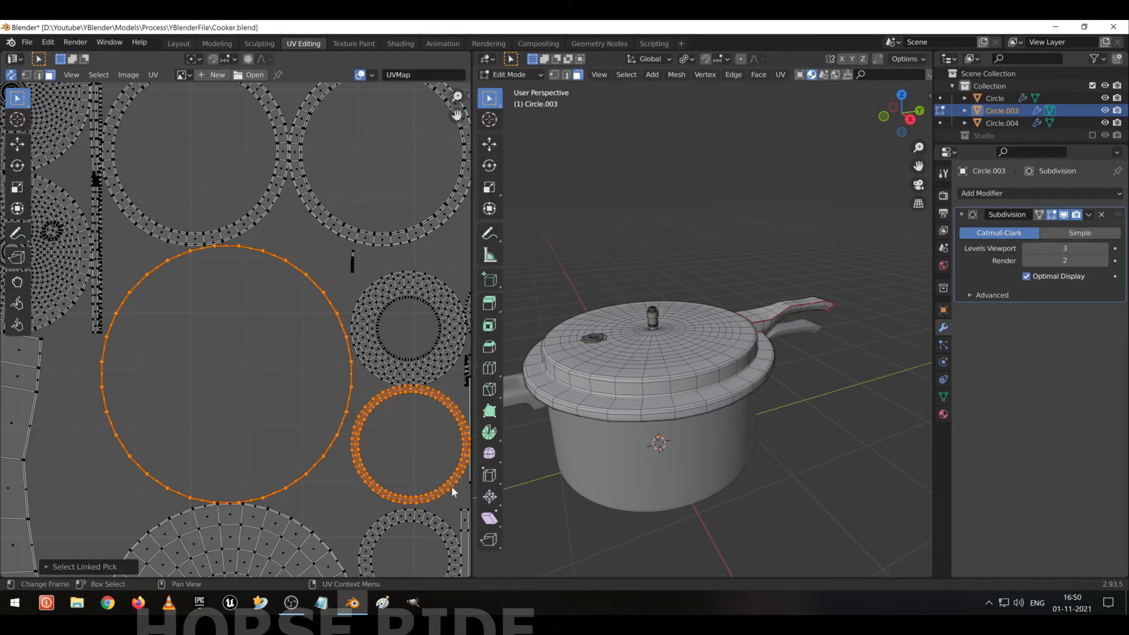
Shrink the two selected ring islands to about a quarter of their size, place them inside a wide ring island, and save the file.
key("s")
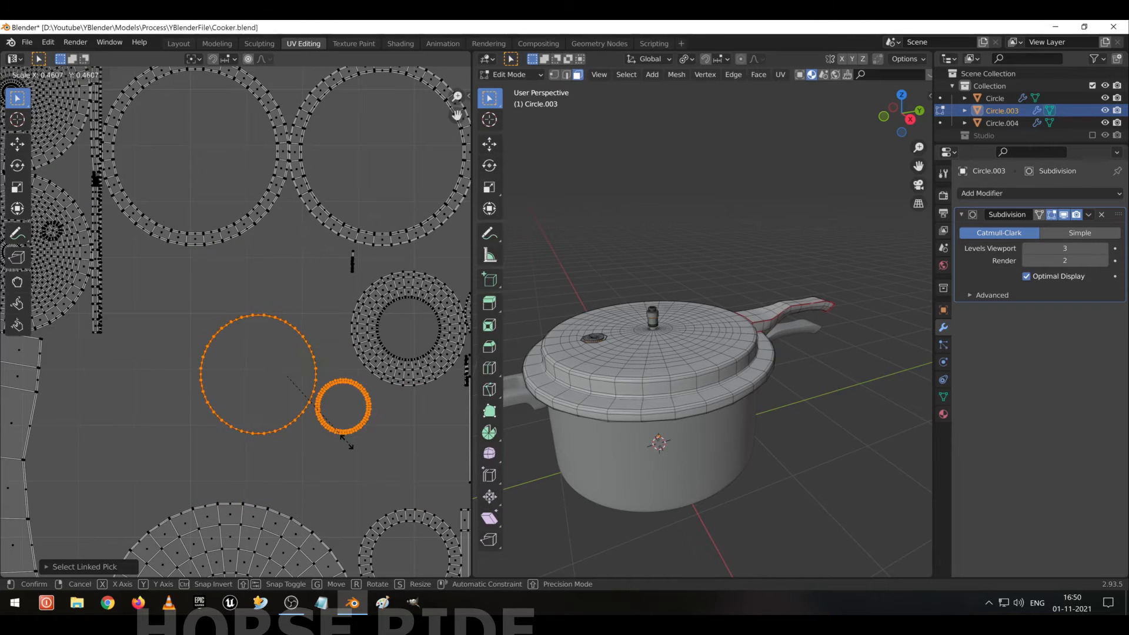
left_click(345, 440)
scroll(344, 435, "down", 3)
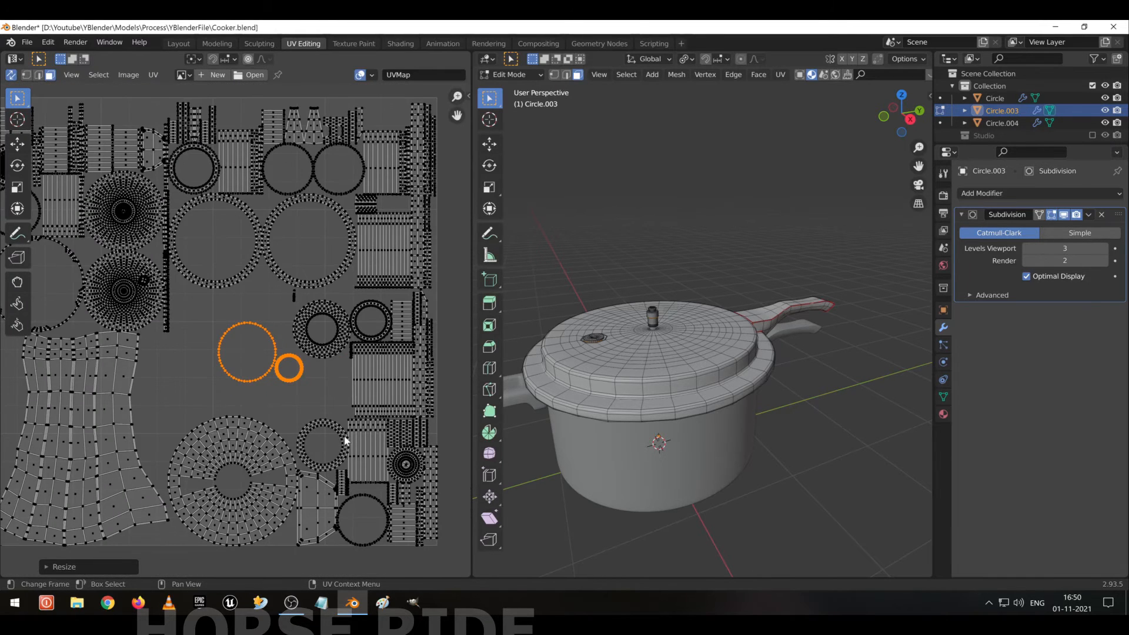
key("s")
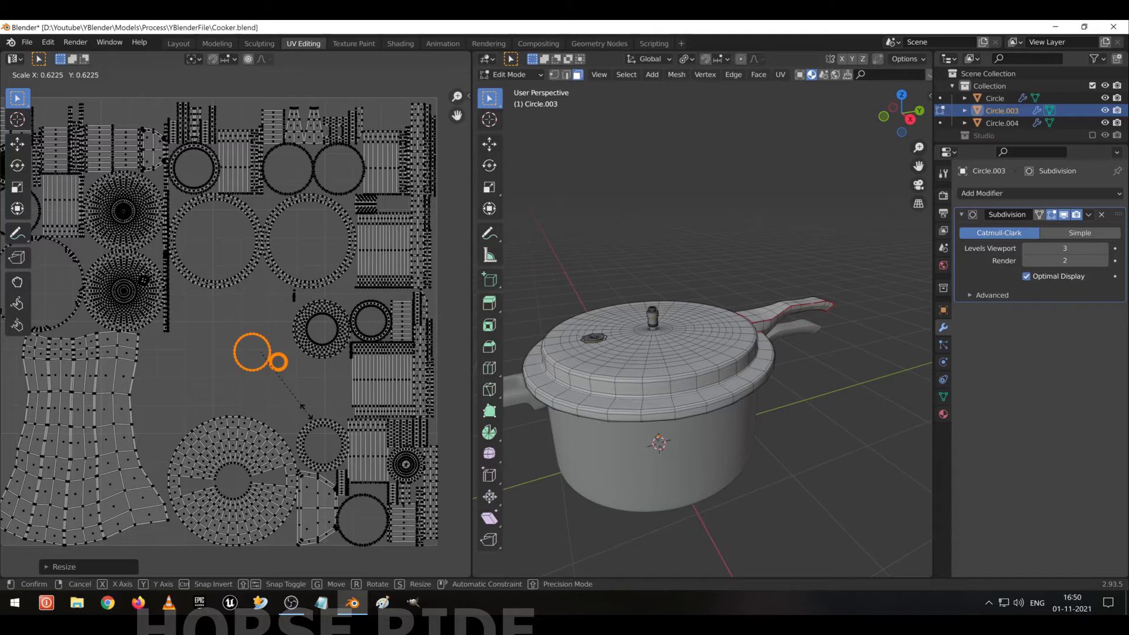
left_click(302, 411)
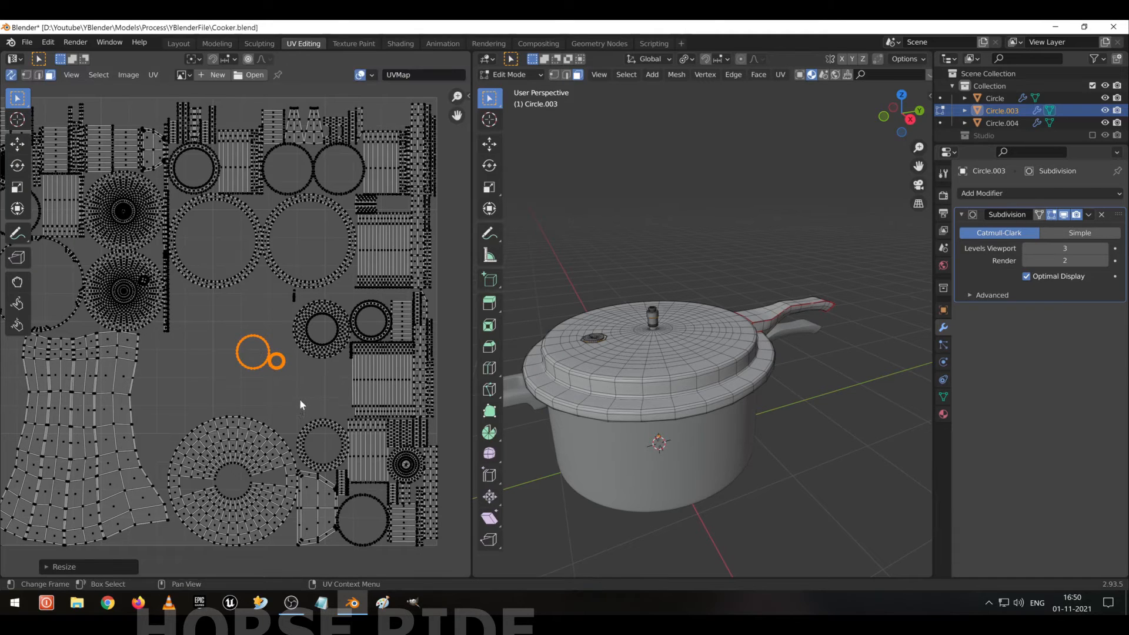
key("g")
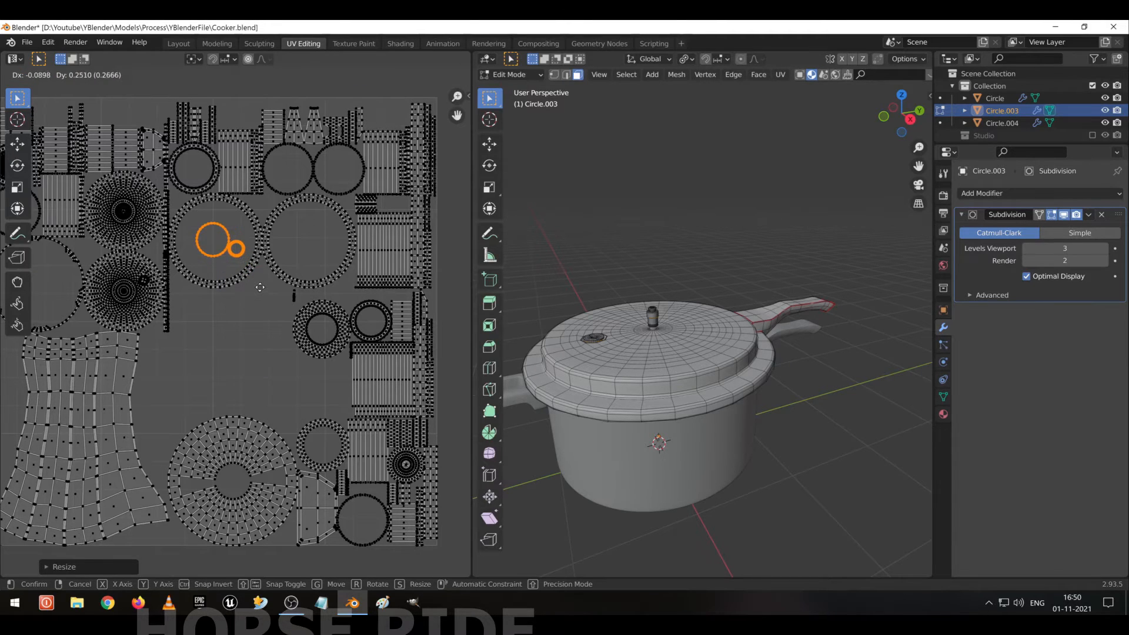
left_click(259, 287)
key("ctrl+s")
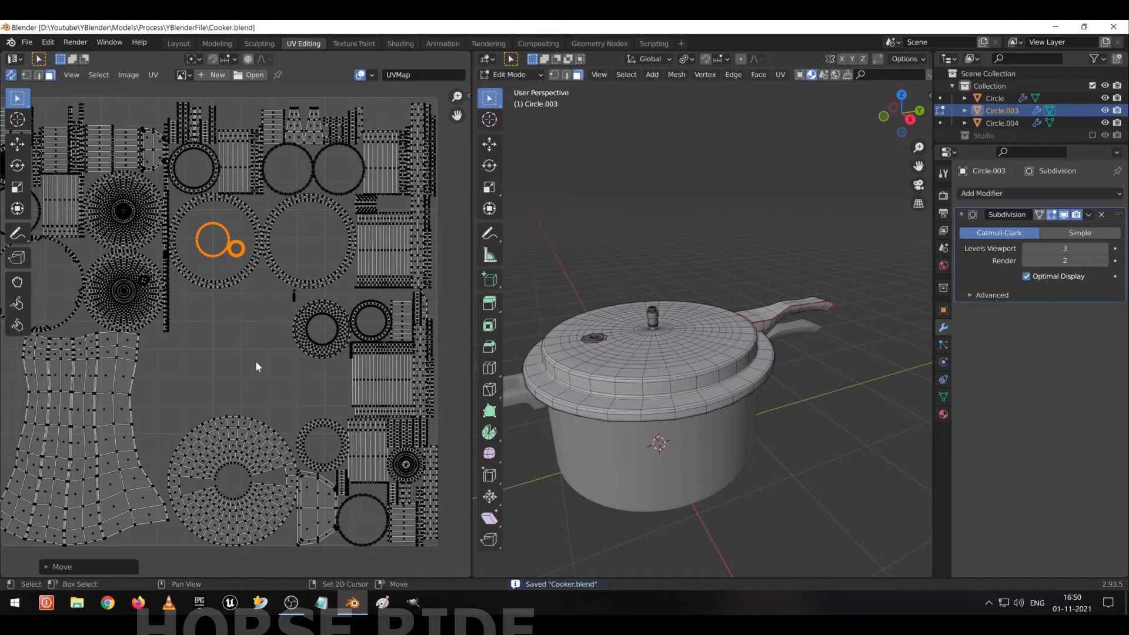
Select the lid top's disc UV island, move it into the freed central gap, and enlarge it by about 1.4.
middle_click_drag(256, 361, 273, 370)
left_click(156, 315)
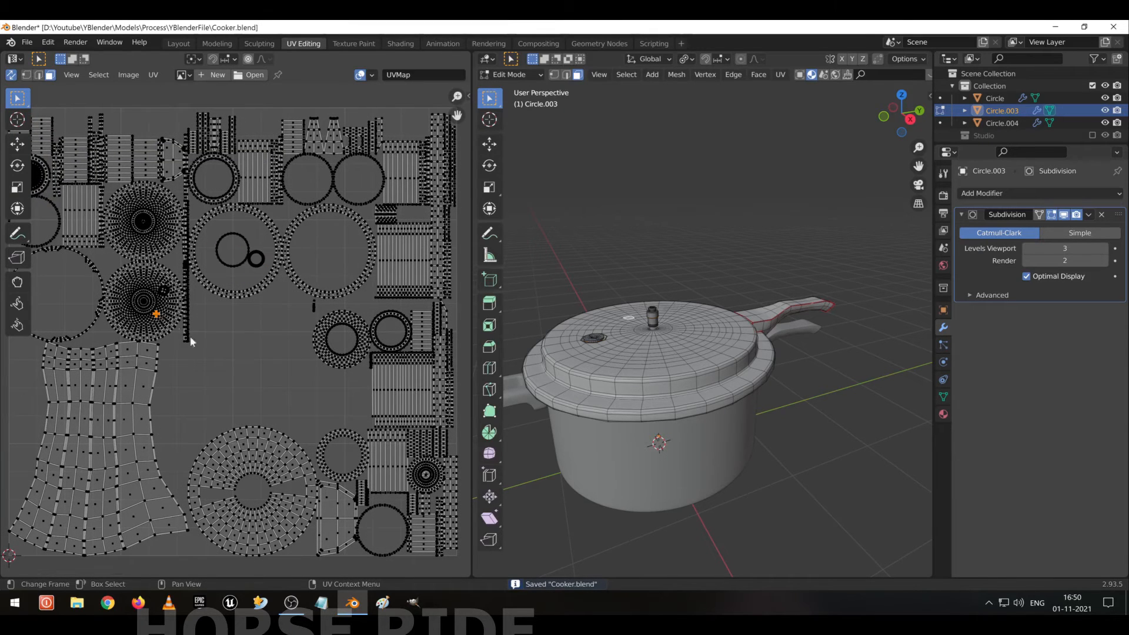
key("ctrl+l")
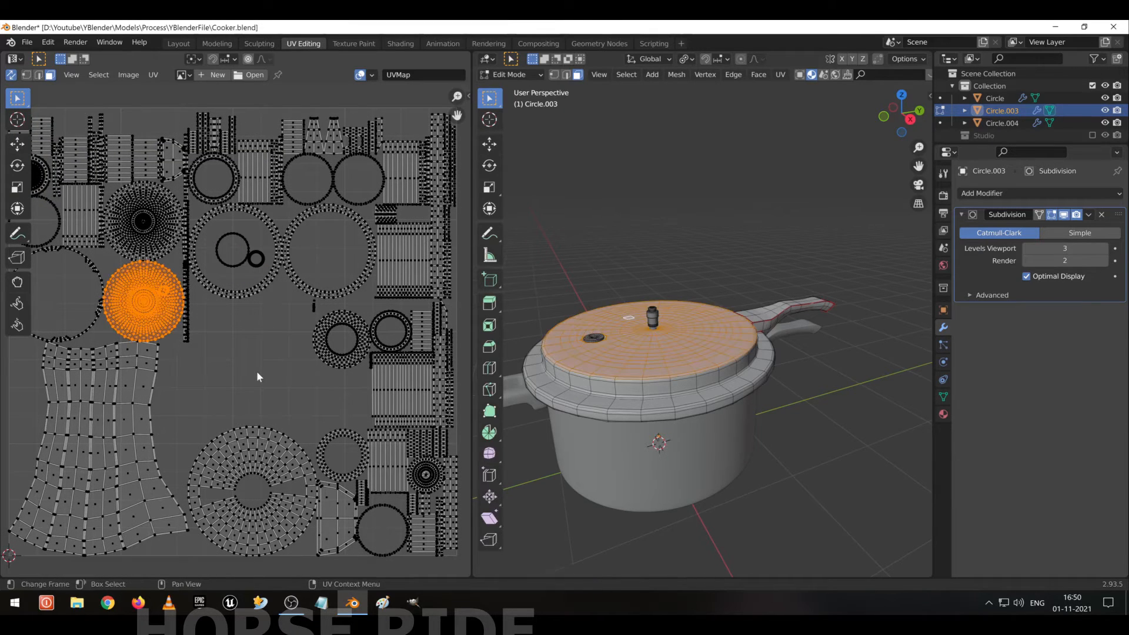
key("g")
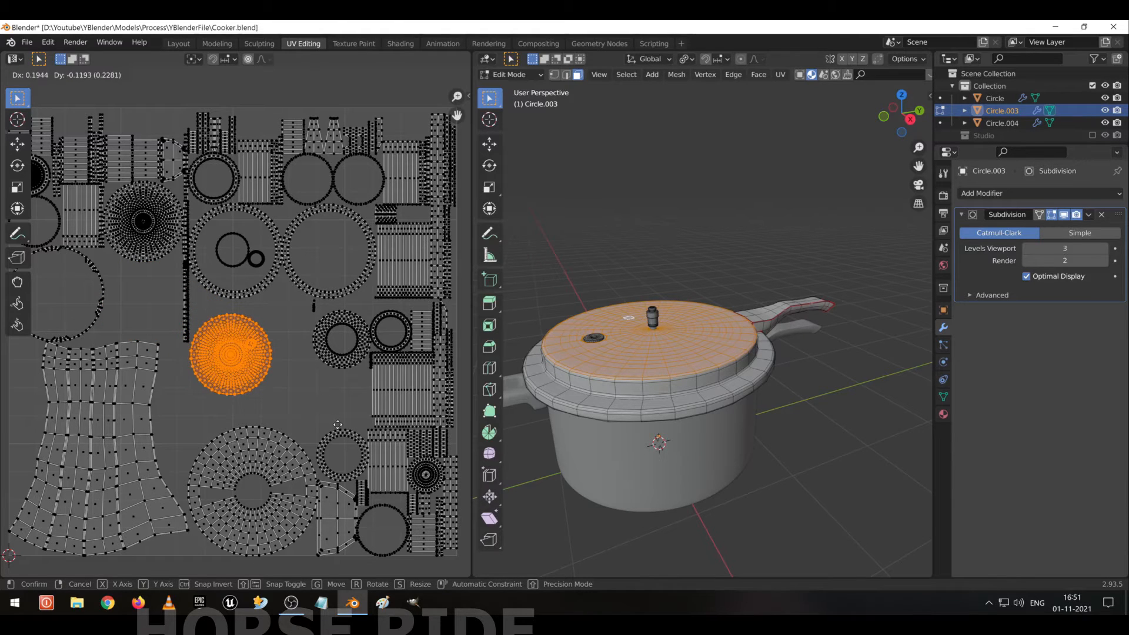
left_click(348, 439)
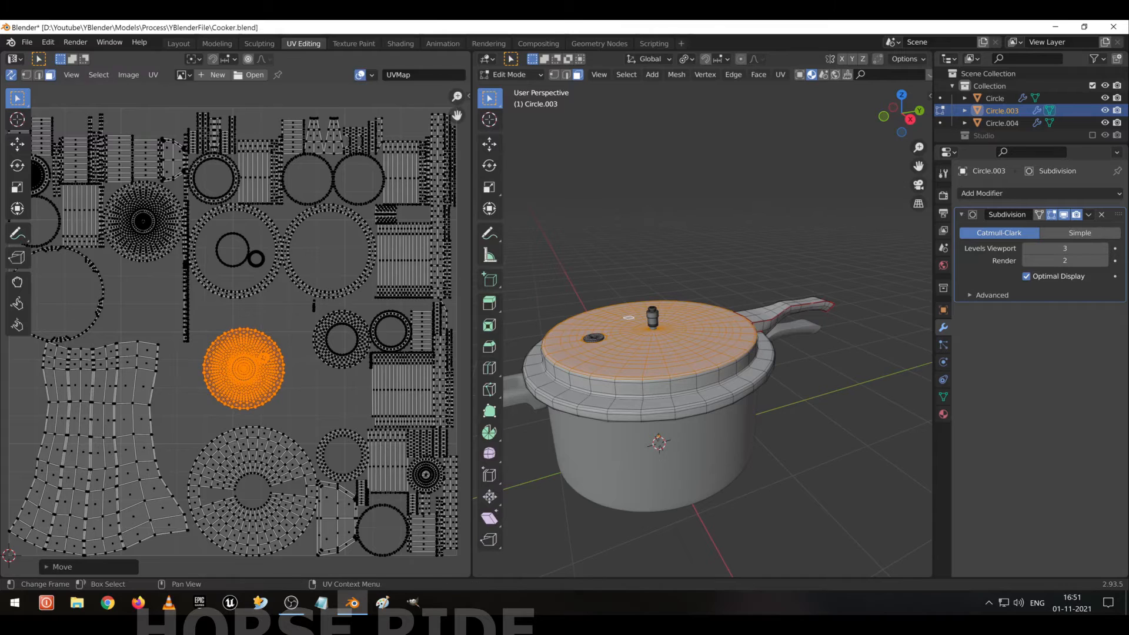
key("s")
left_click(381, 464)
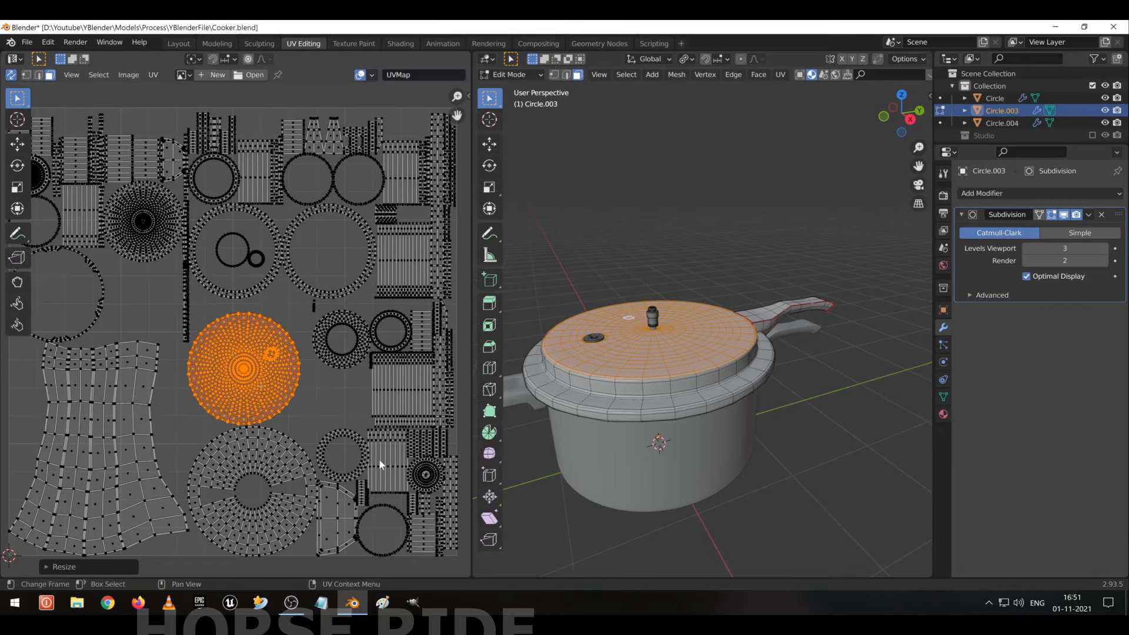
key("g")
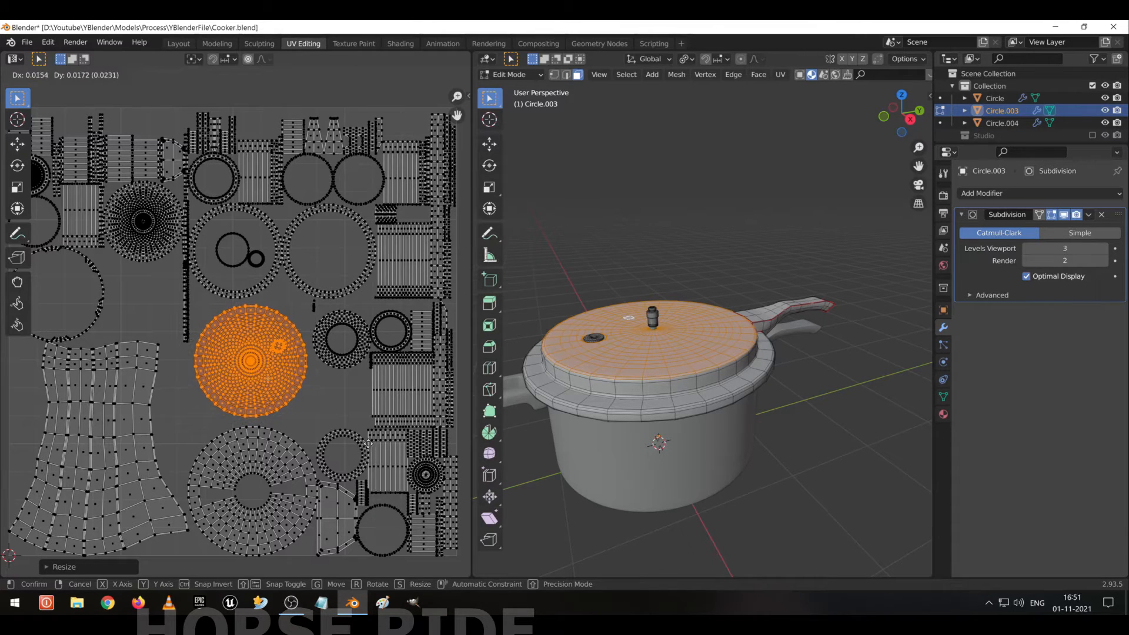
left_click(360, 447)
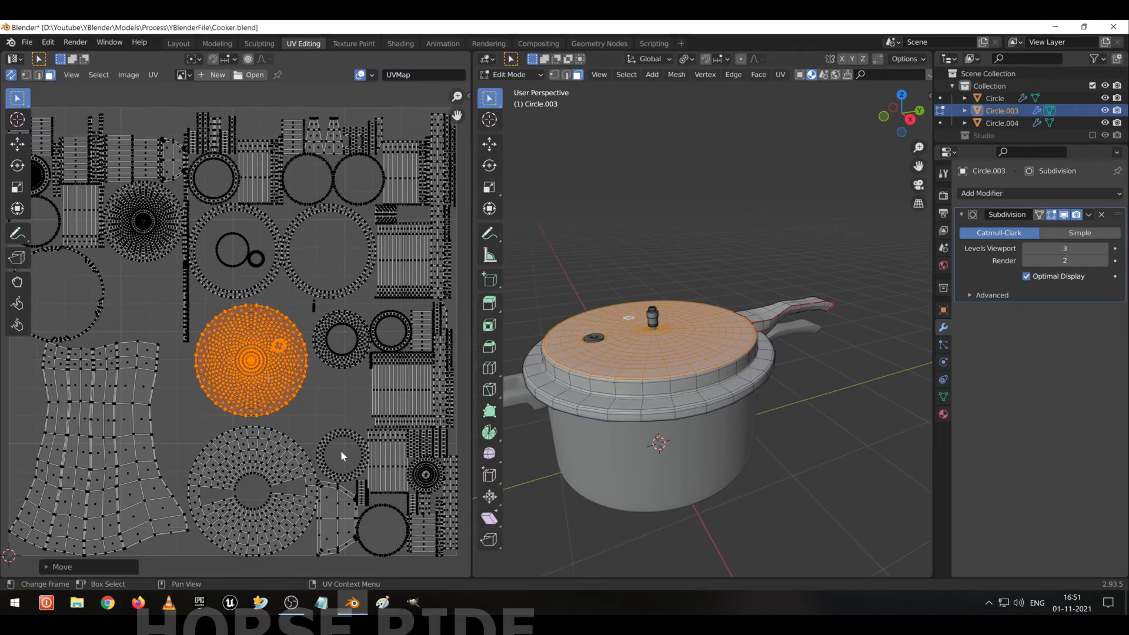
Select the lid handle's large UV island, scale it to about half size, and move it up into the gap beside the lid top's disc.
left_click(125, 451)
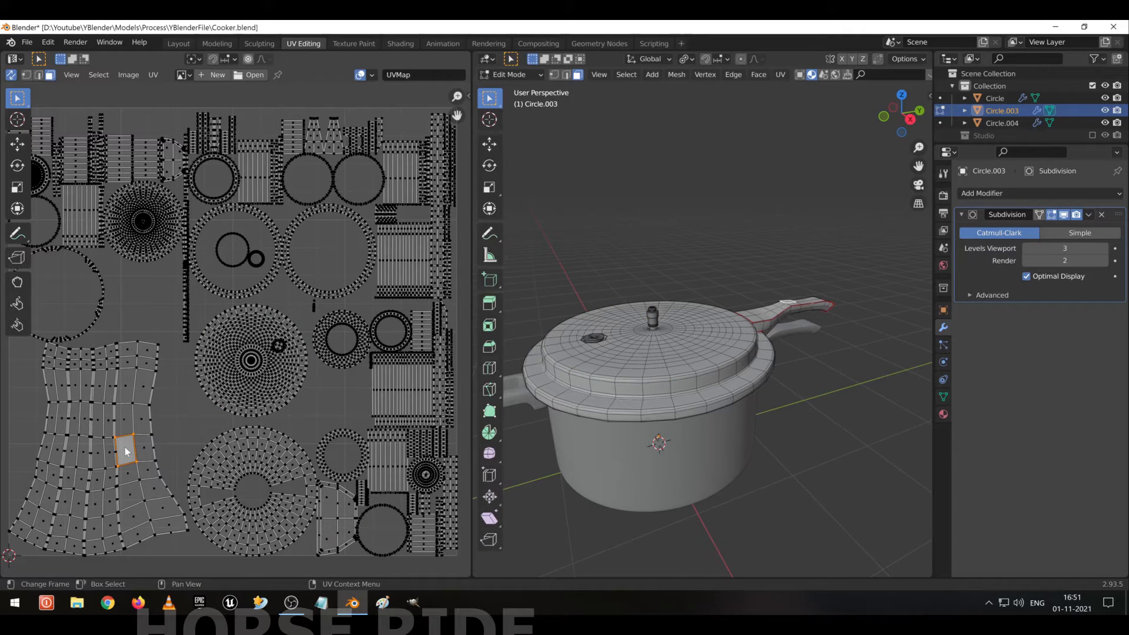
key("ctrl")
key("ctrl+l")
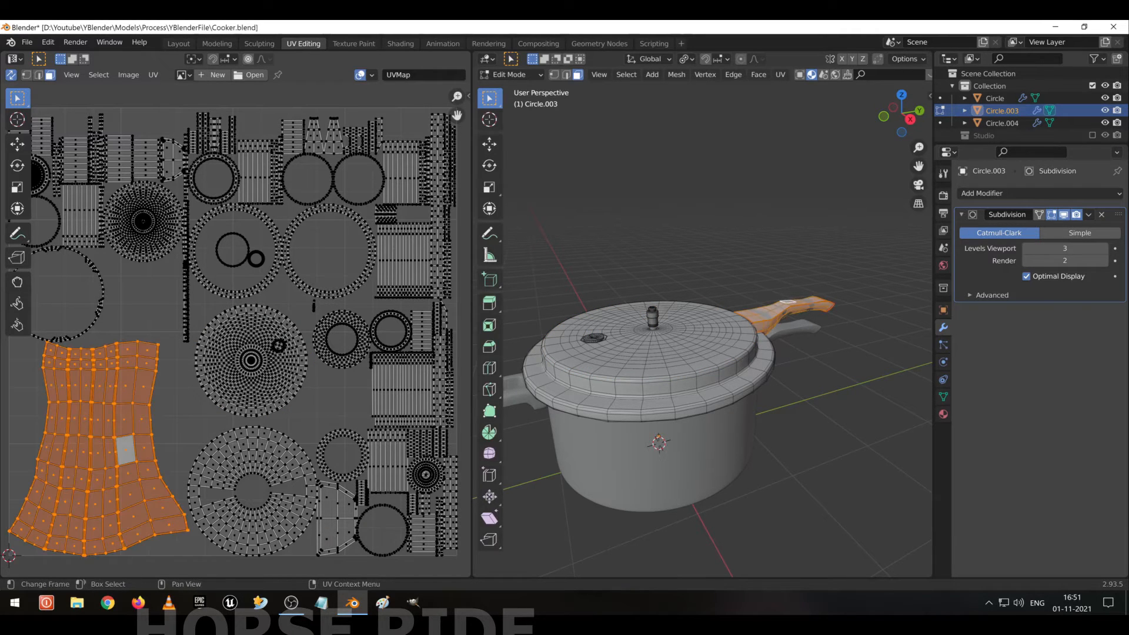
key("s")
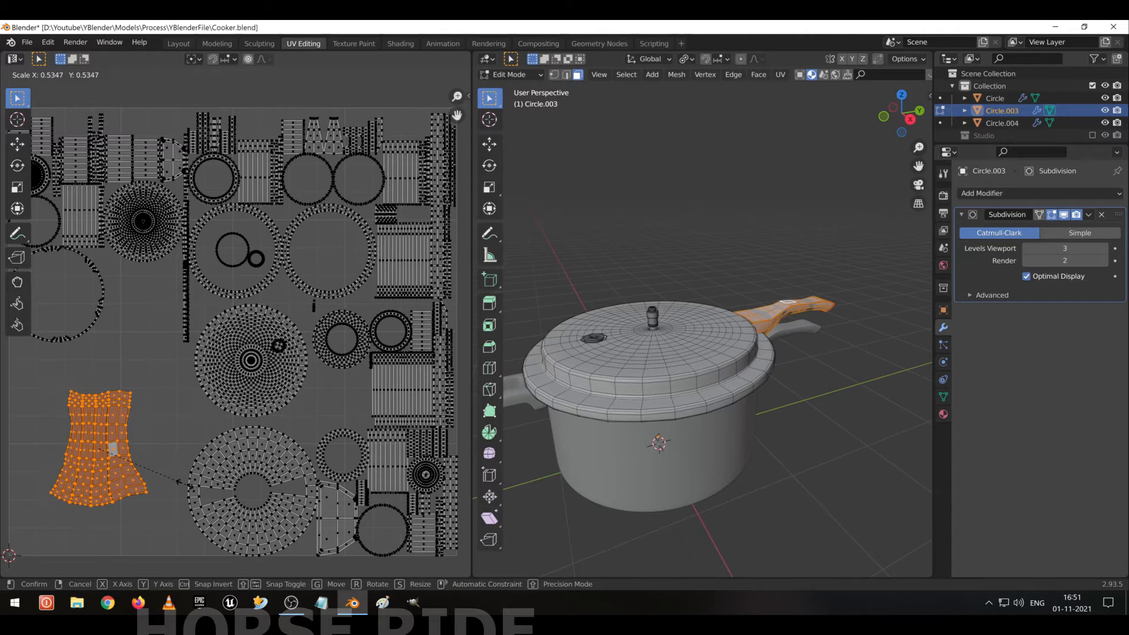
left_click(176, 480)
key("g")
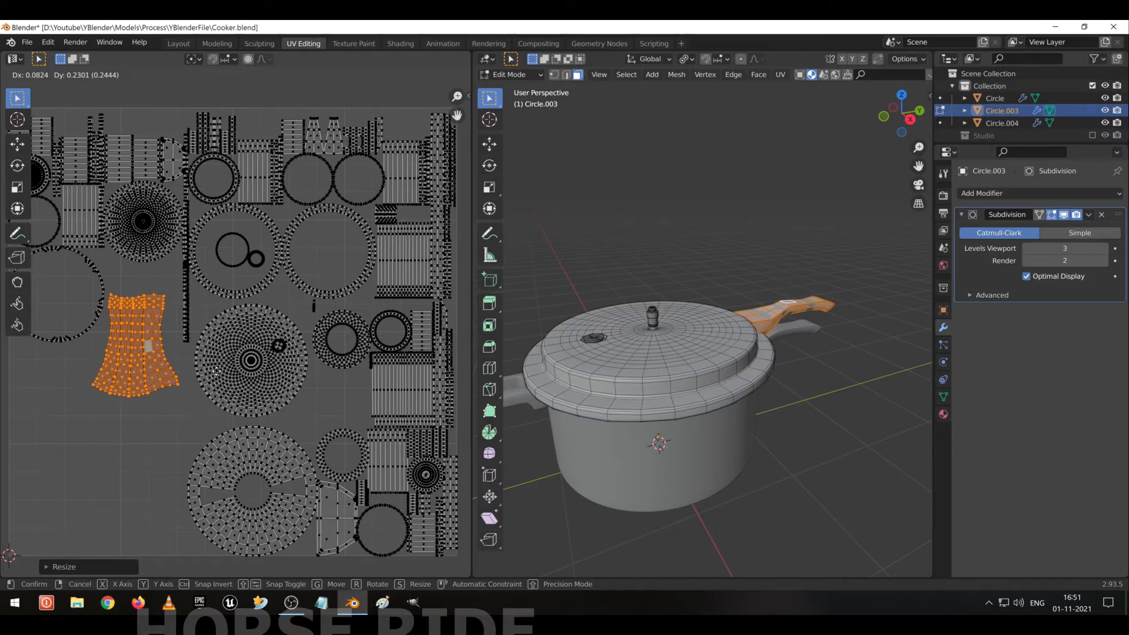
left_click(217, 364)
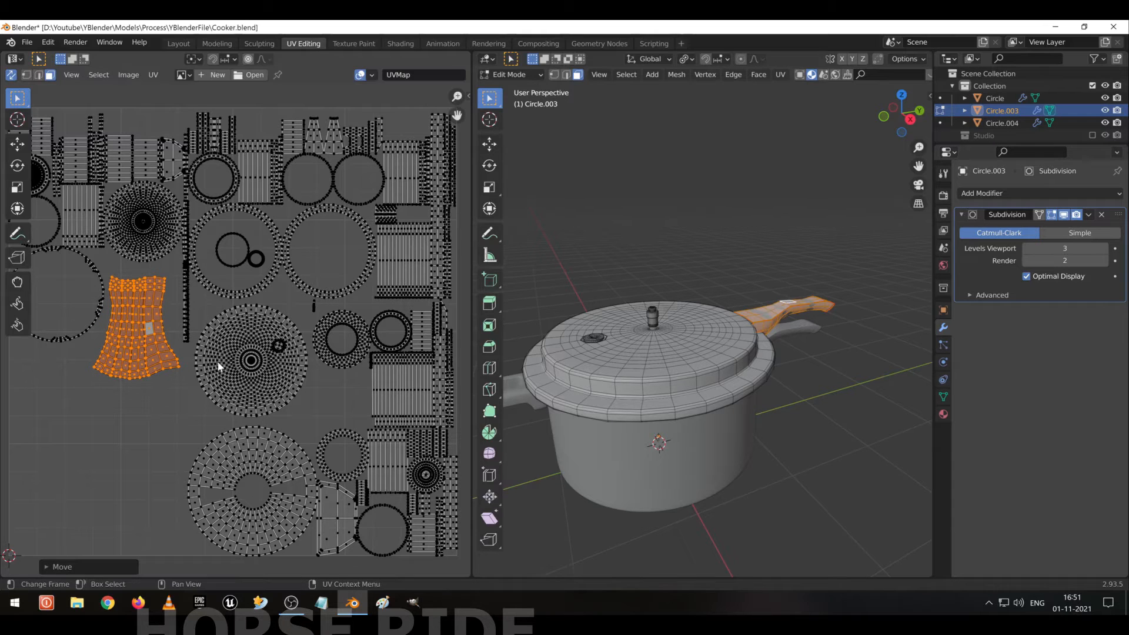
middle_click_drag(190, 354, 261, 332)
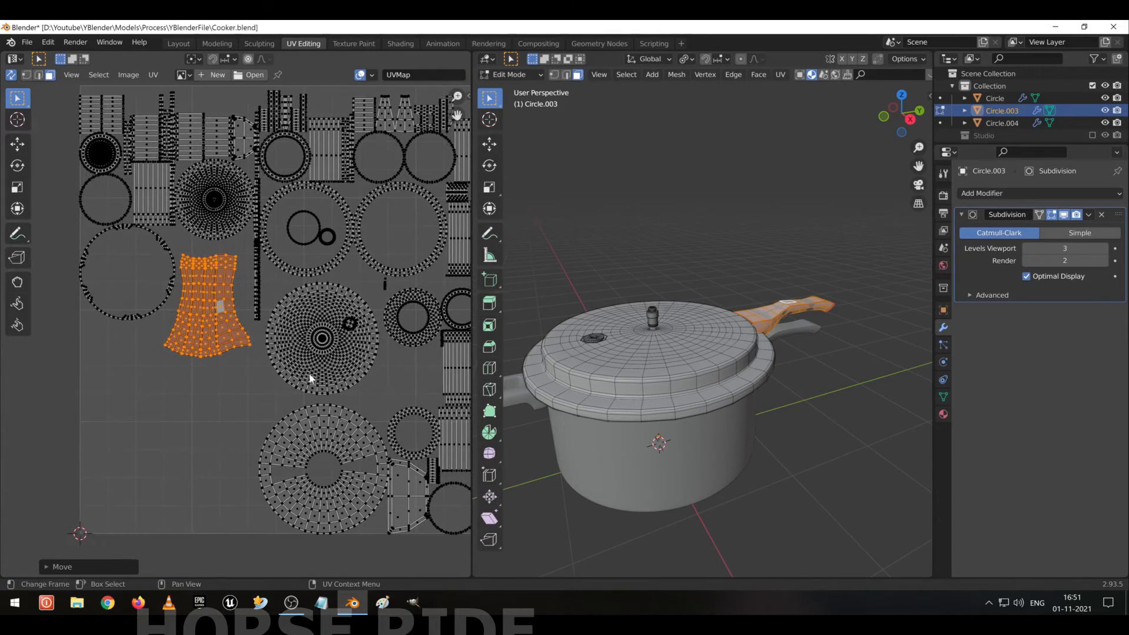
Move the lid top's disc island to the lower-left corner of the UV square, enlarge it by about 1.4, and save the file.
left_click(349, 372)
key("ctrl+l")
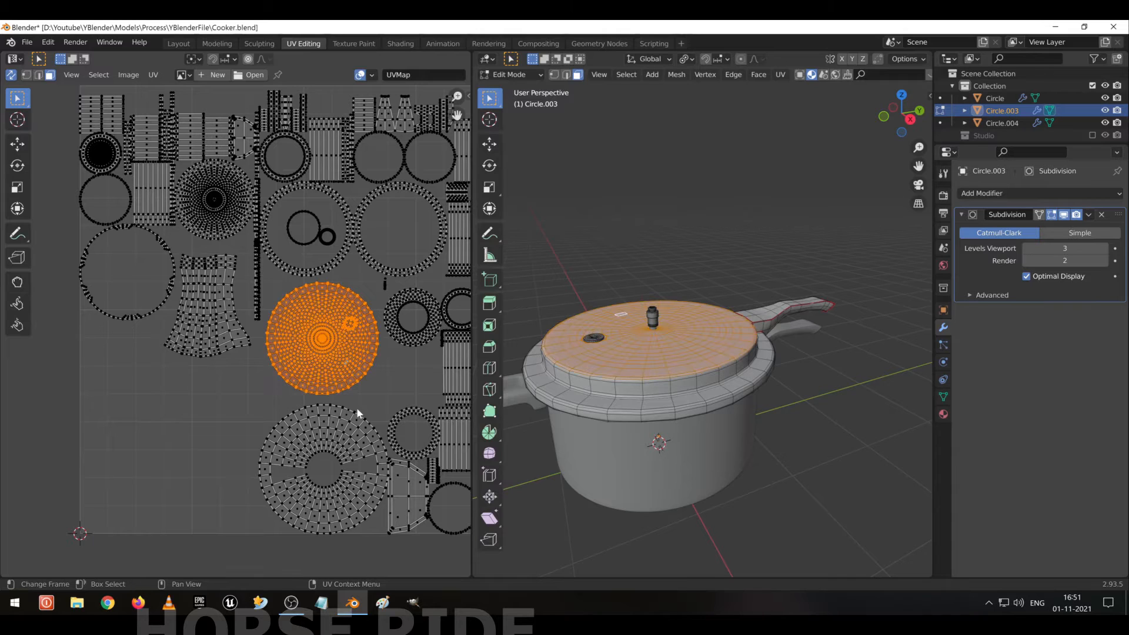
key("g")
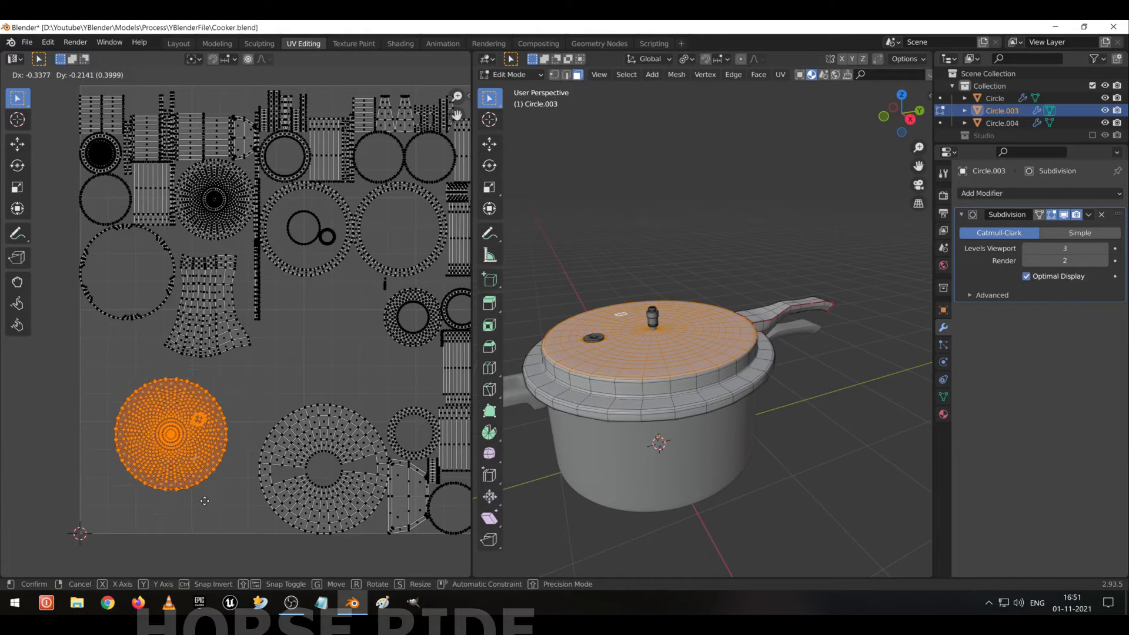
left_click(213, 513)
key("s")
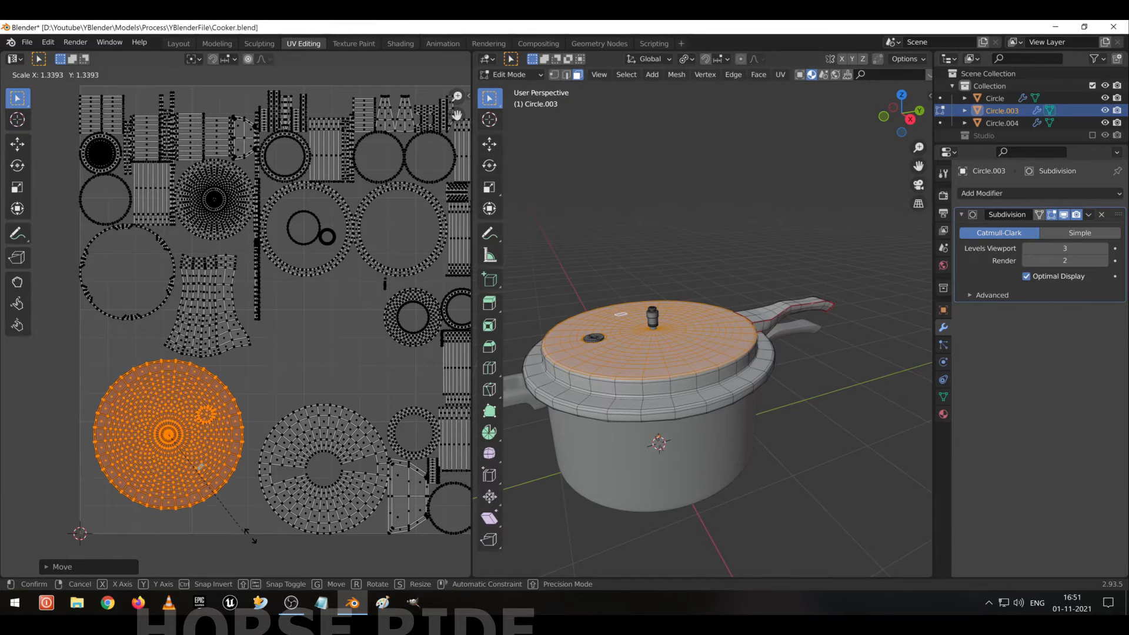
left_click(251, 540)
key("g")
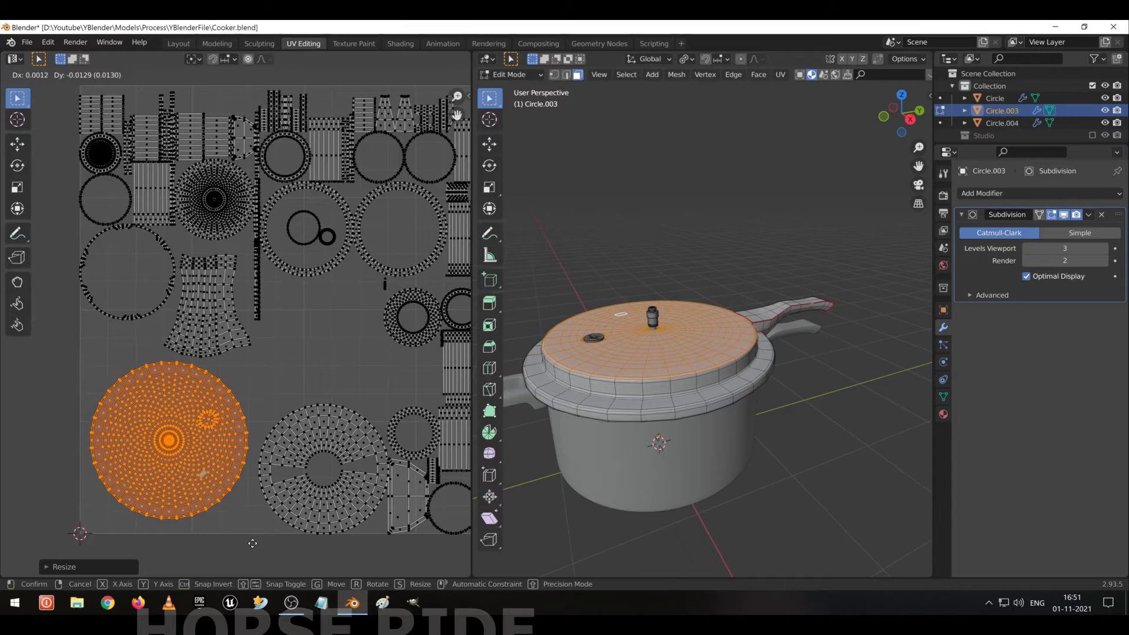
left_click(253, 542)
scroll(294, 419, "down", 2)
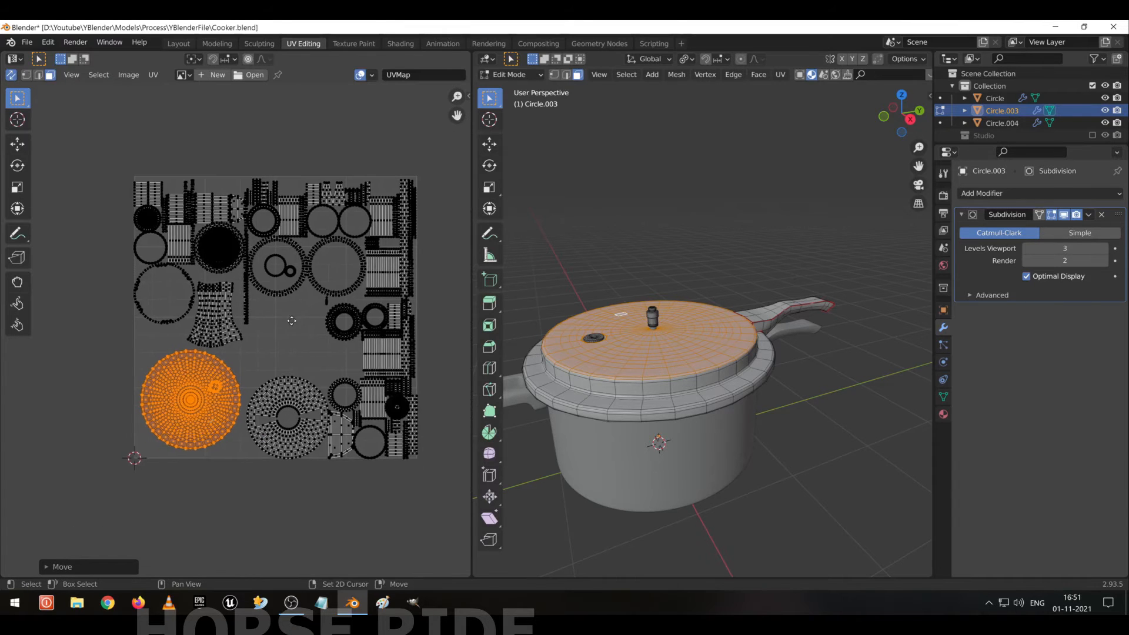
middle_click_drag(301, 322, 267, 347)
key("ctrl+s")
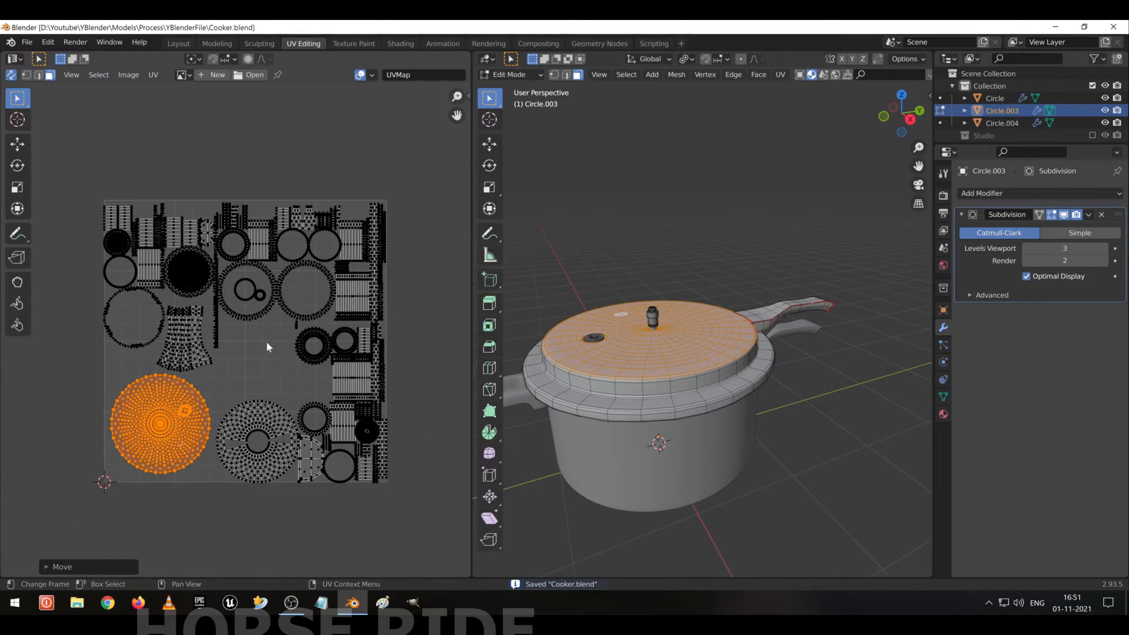
Select all of the lid's UV islands, start a UV layout export, and open its image size for editing.
key("alt+a")
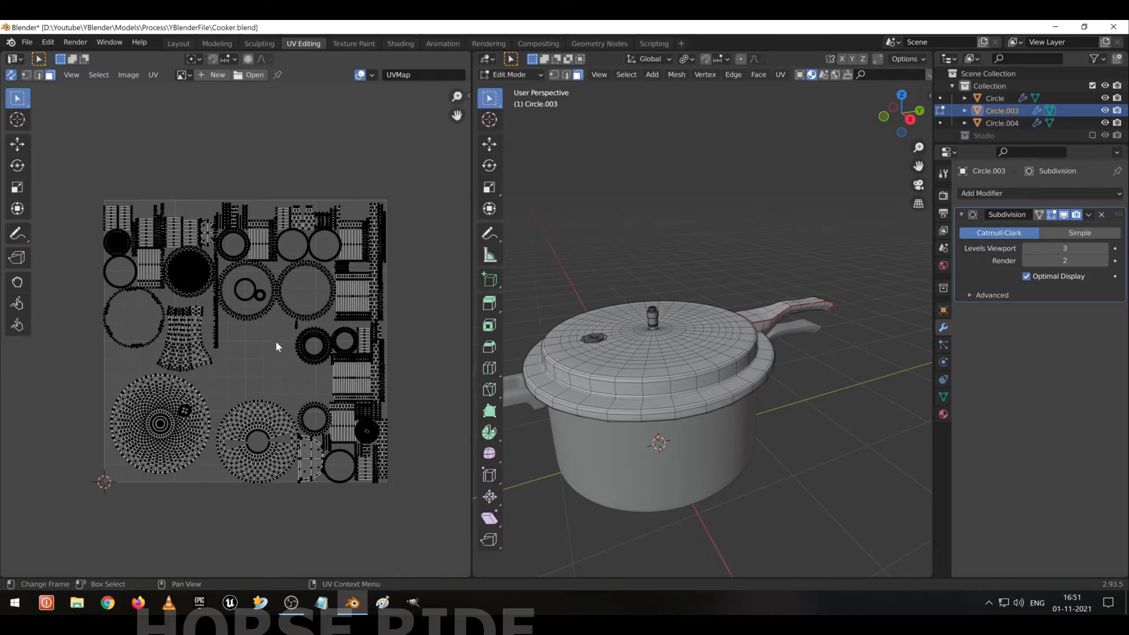
key("a")
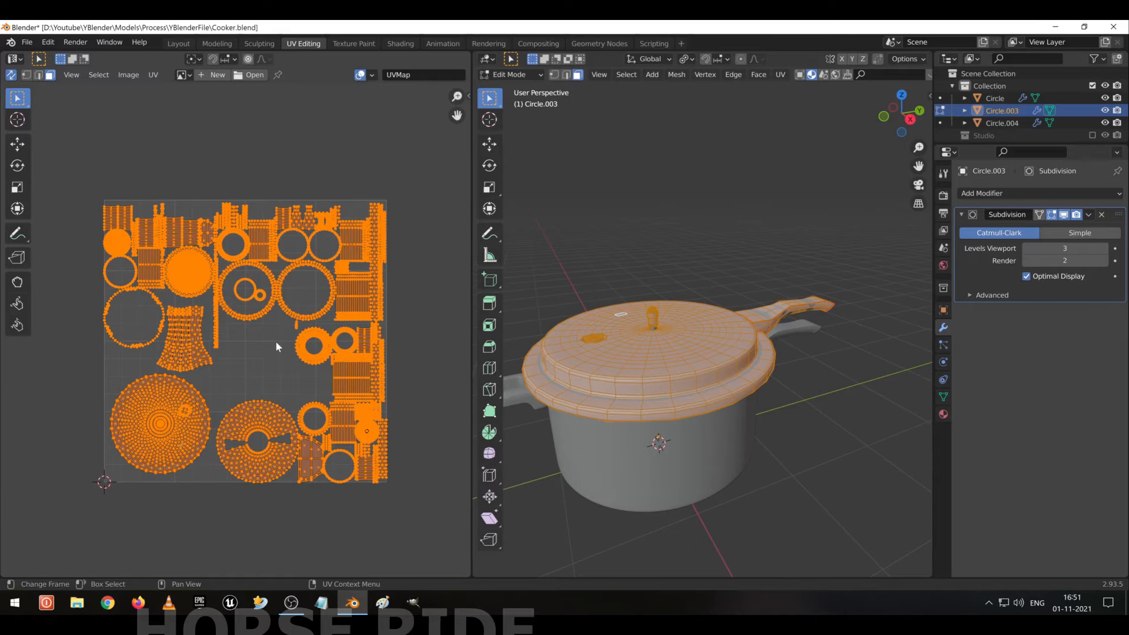
left_click(153, 74)
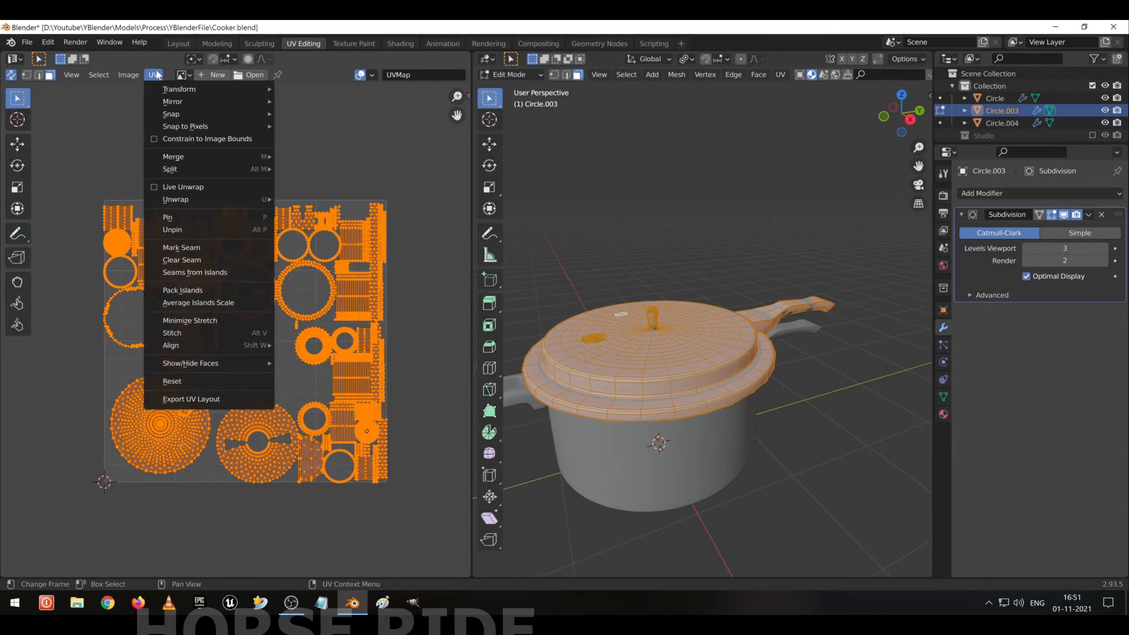
mouse_move(196, 365)
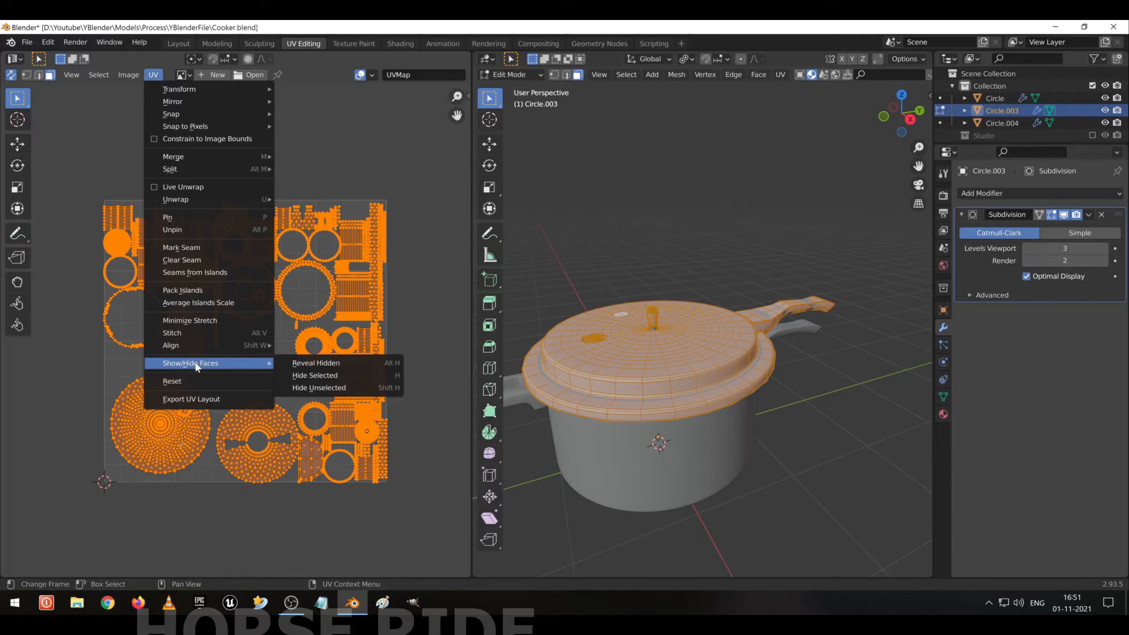
left_click(214, 401)
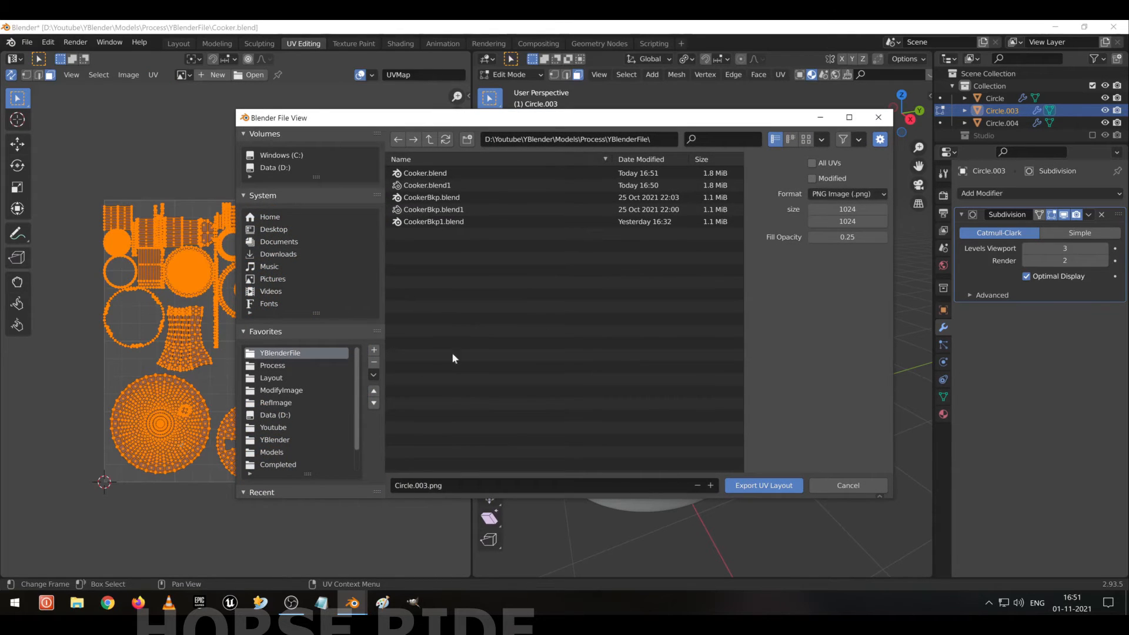
left_click(847, 210)
key("Return")
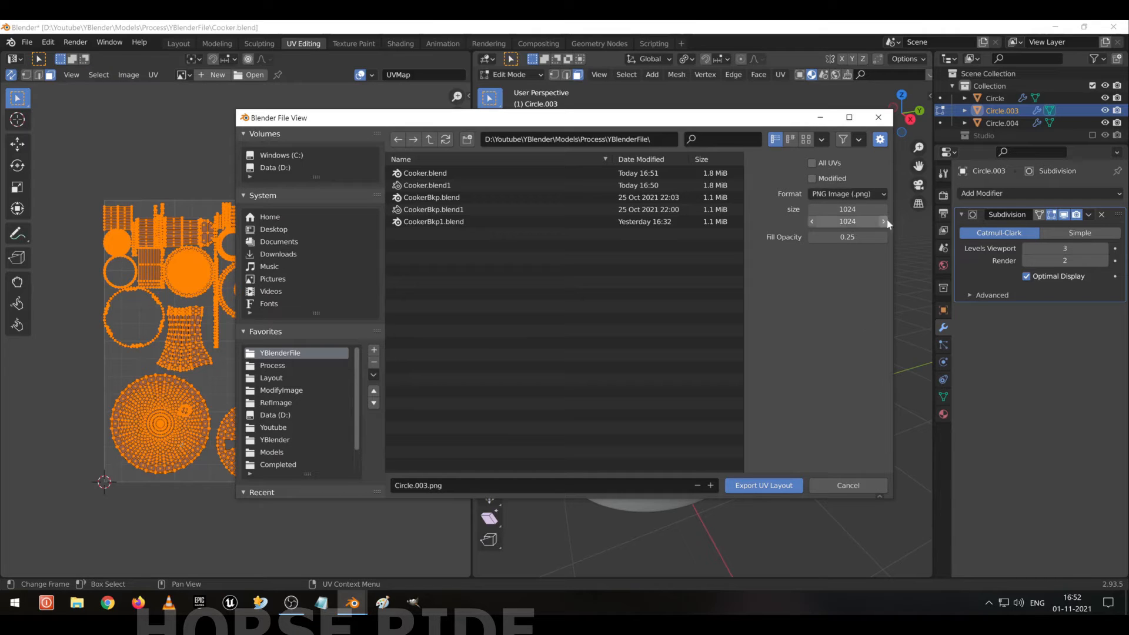
Set the UV layout export size to 2048 by 2048 pixels.
left_click(847, 209)
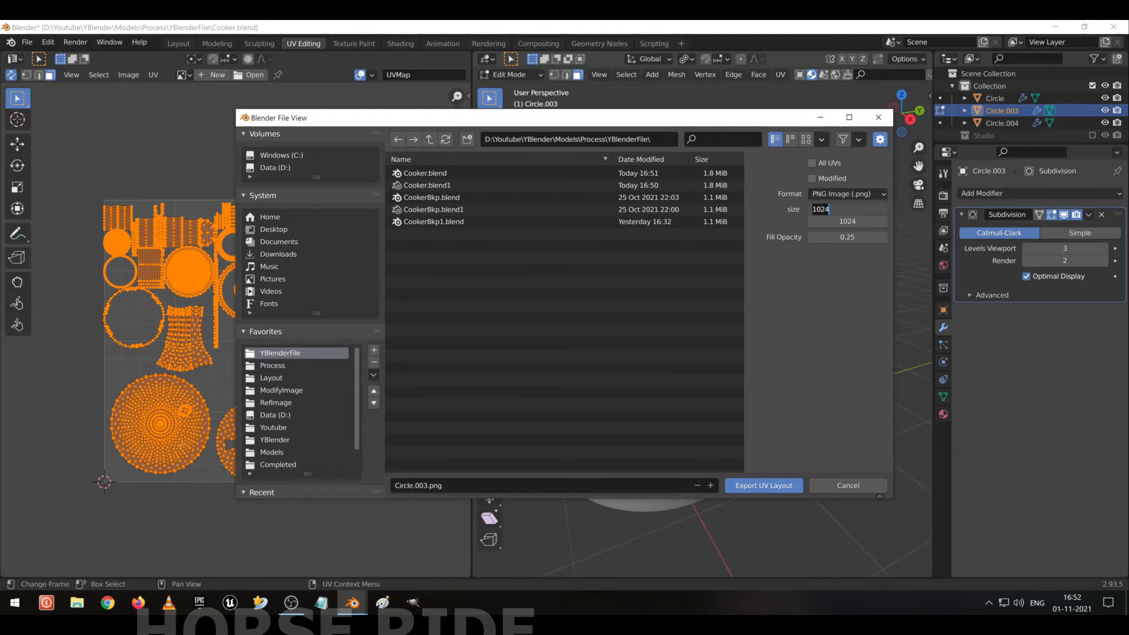
type("2048")
key("Tab")
type("2048")
key("Return")
Export the lid's UV layout as CookerTopLayout into the Process\Layout folder.
left_click(432, 140)
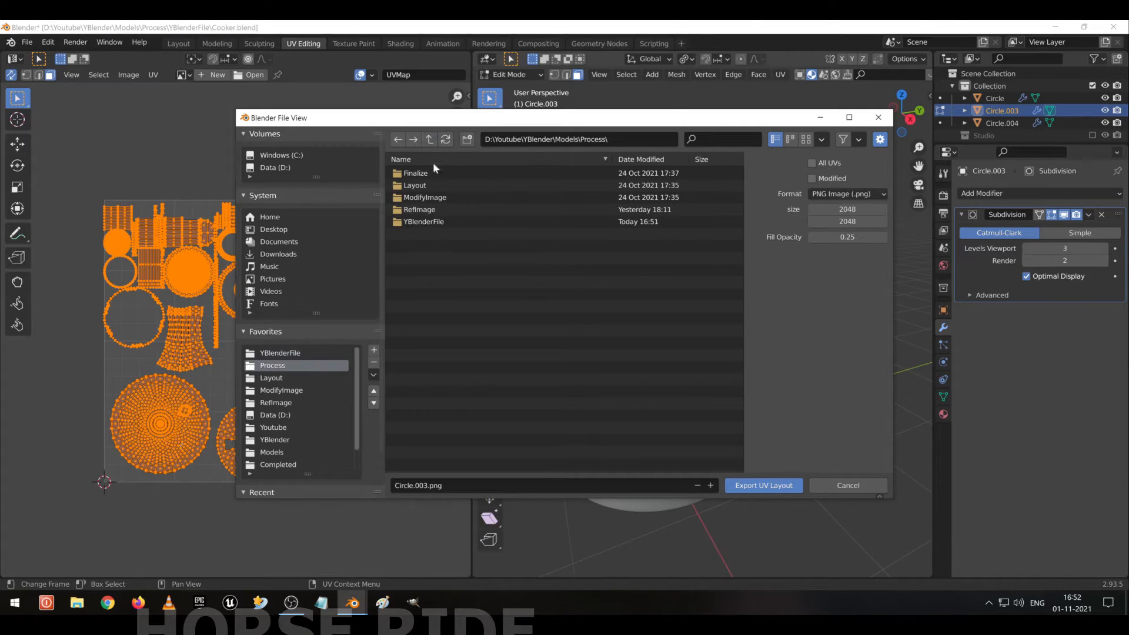
left_click(441, 187)
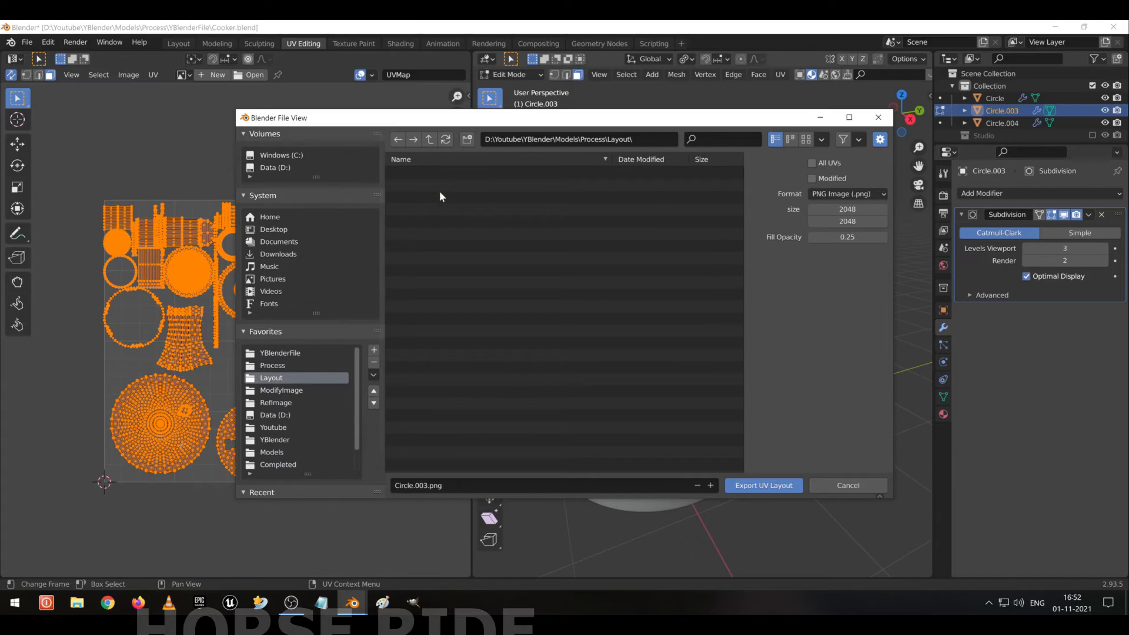
left_click(442, 486)
type("Coo")
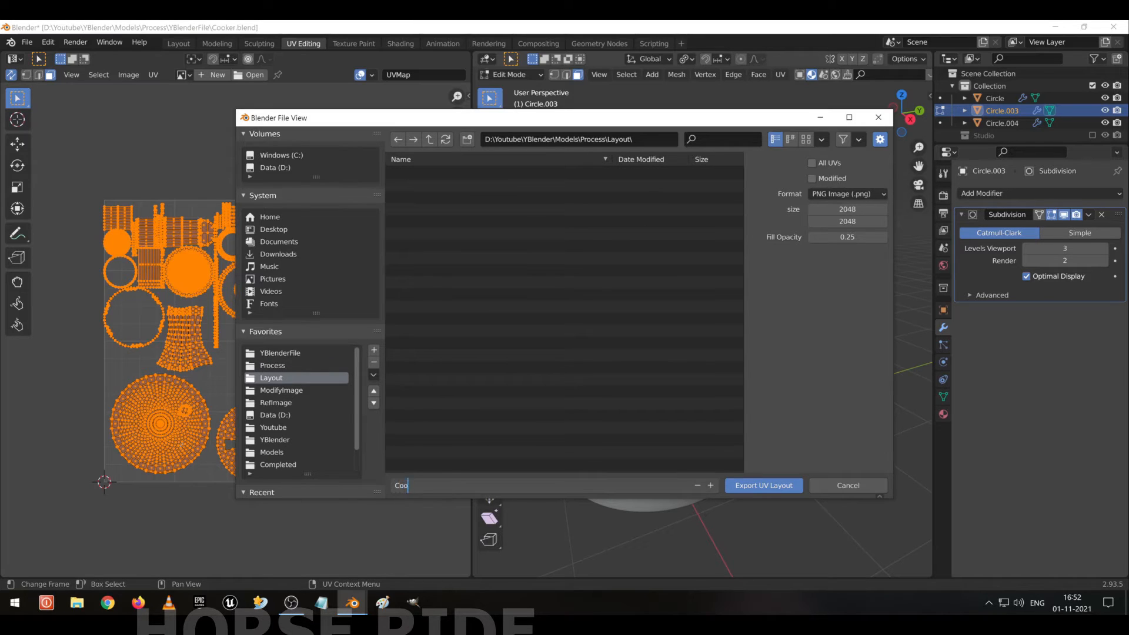
type("kerTopLayout")
left_click(758, 485)
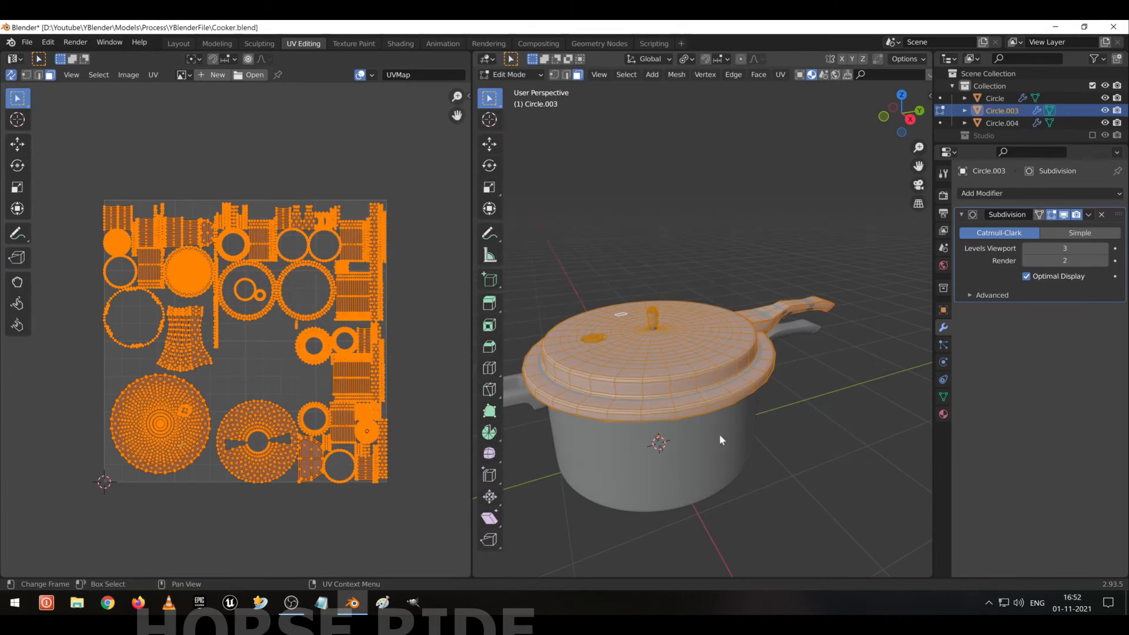
Switch mesh editing from the lid to the pot body and select all of its faces.
key("Tab")
left_click(671, 450)
key("Tab")
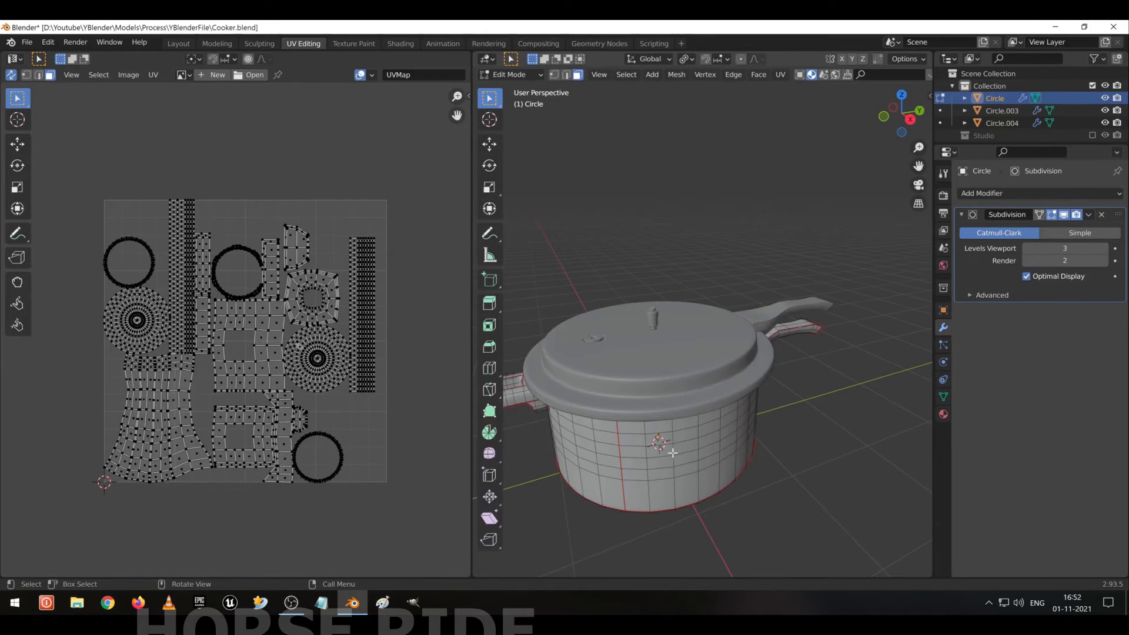
key("a")
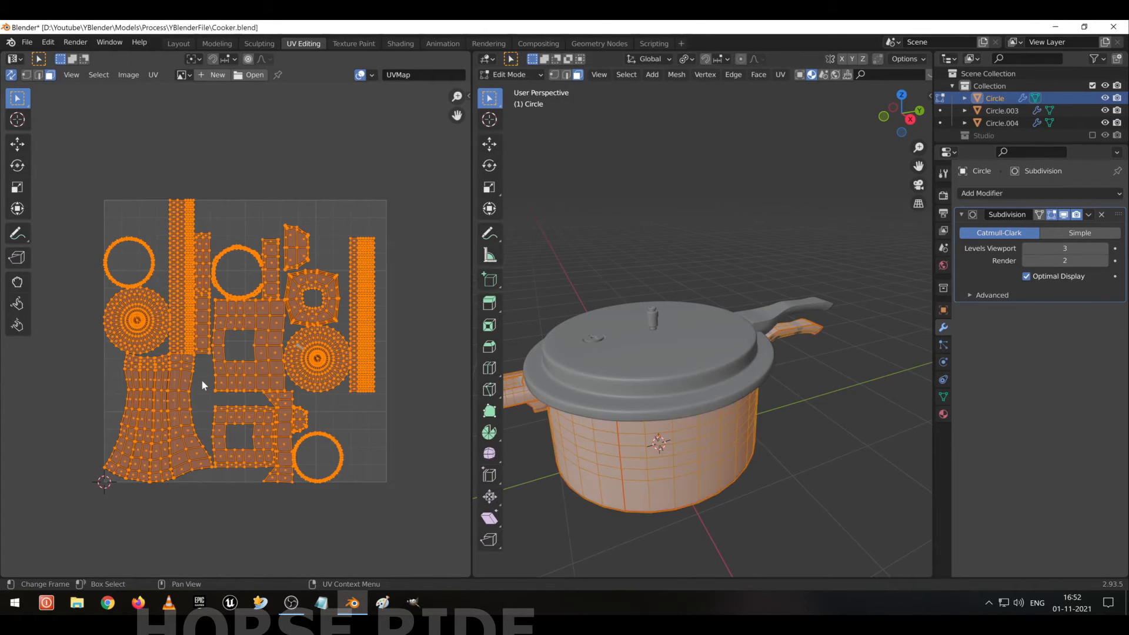
Select the pot's long-handle UV island, scale it down to about half size and reposition it in the free area below the other islands.
left_click(374, 425)
left_click(153, 407)
middle_click_drag(186, 440, 226, 453)
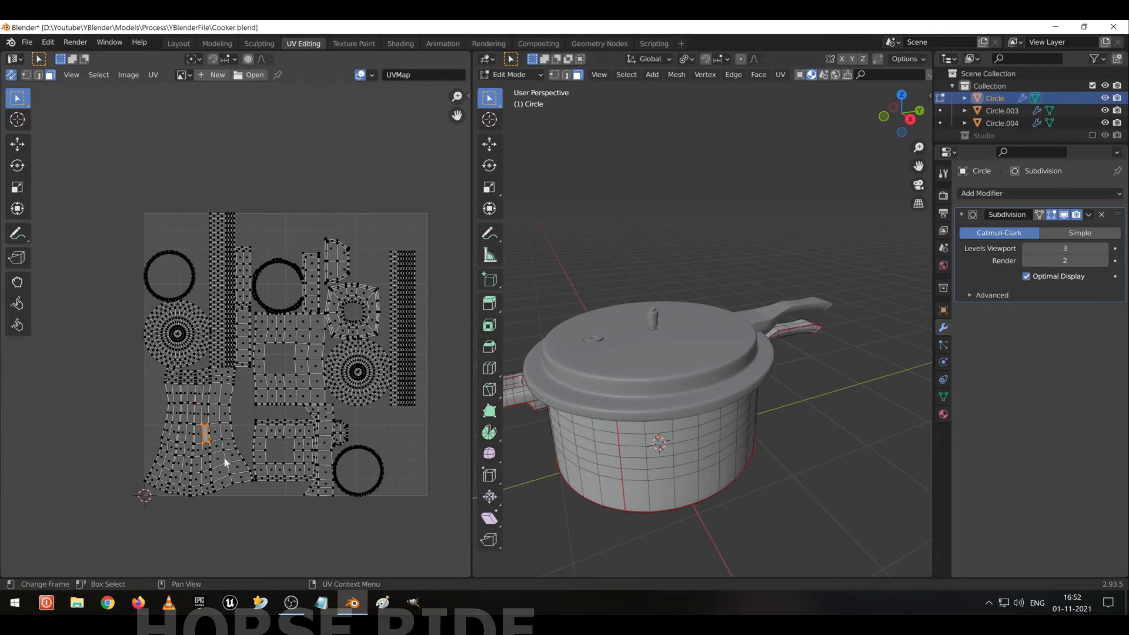
key("l")
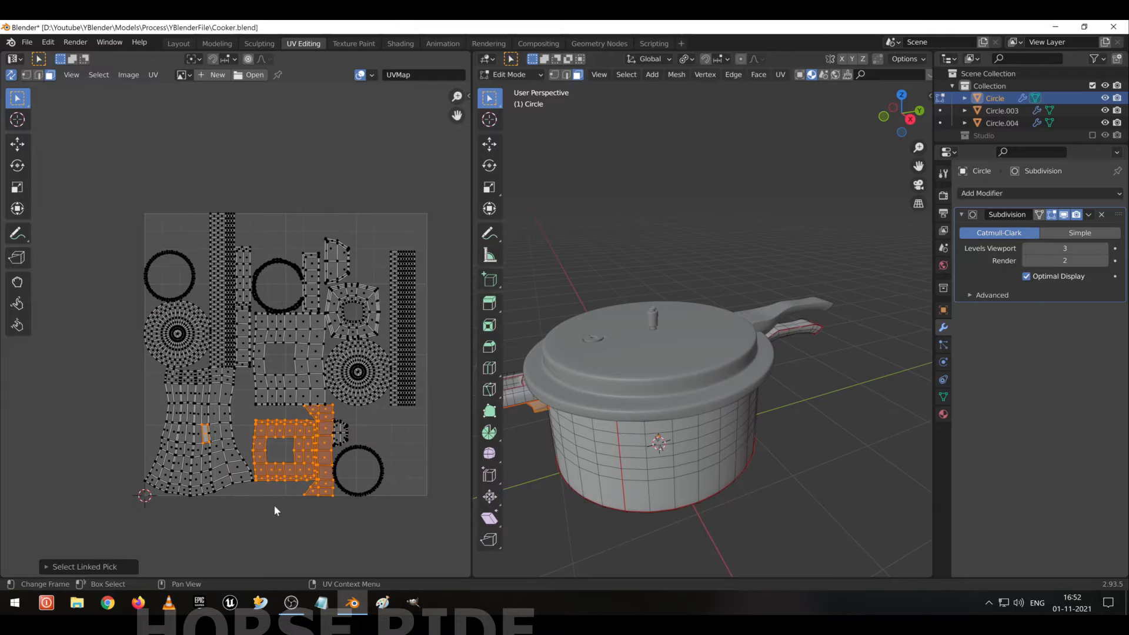
left_click(217, 435)
key("l")
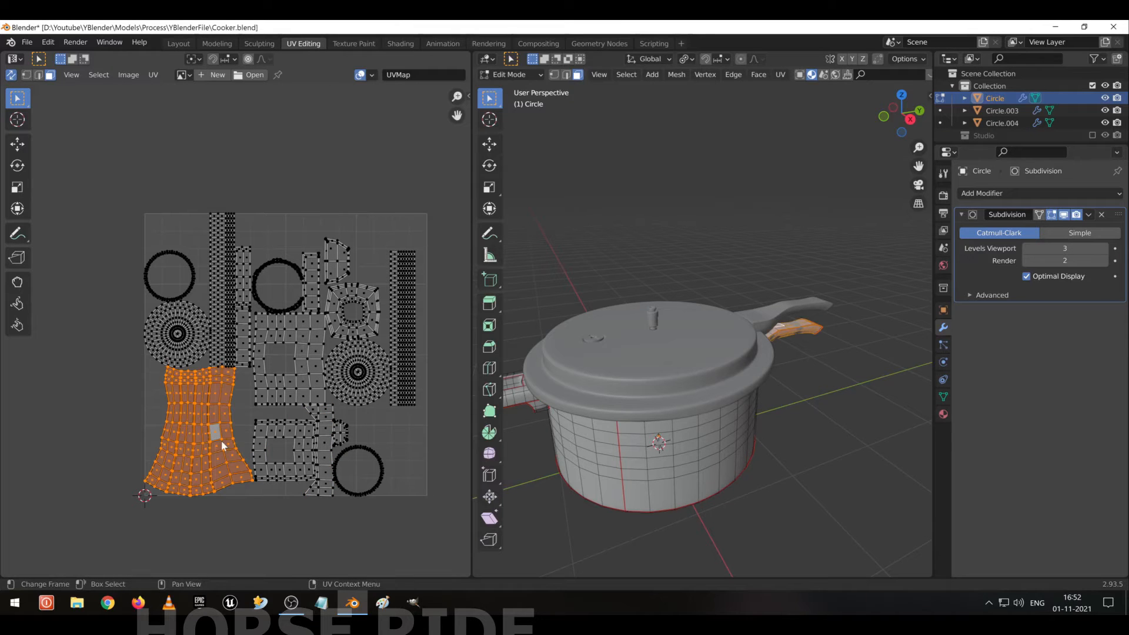
key("s")
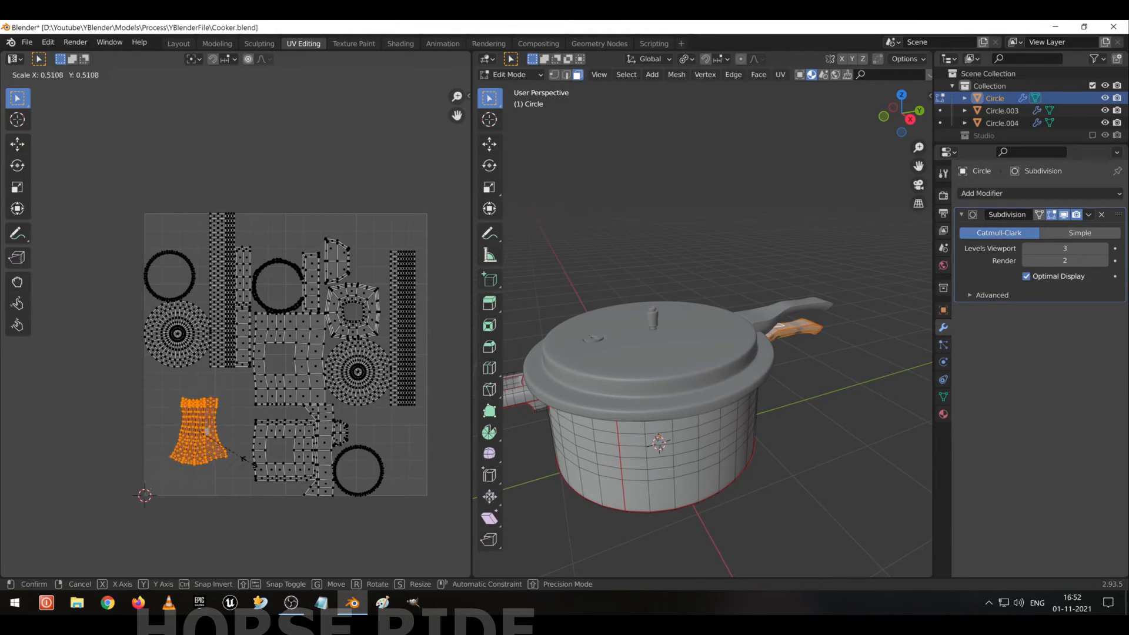
left_click(248, 465)
key("g")
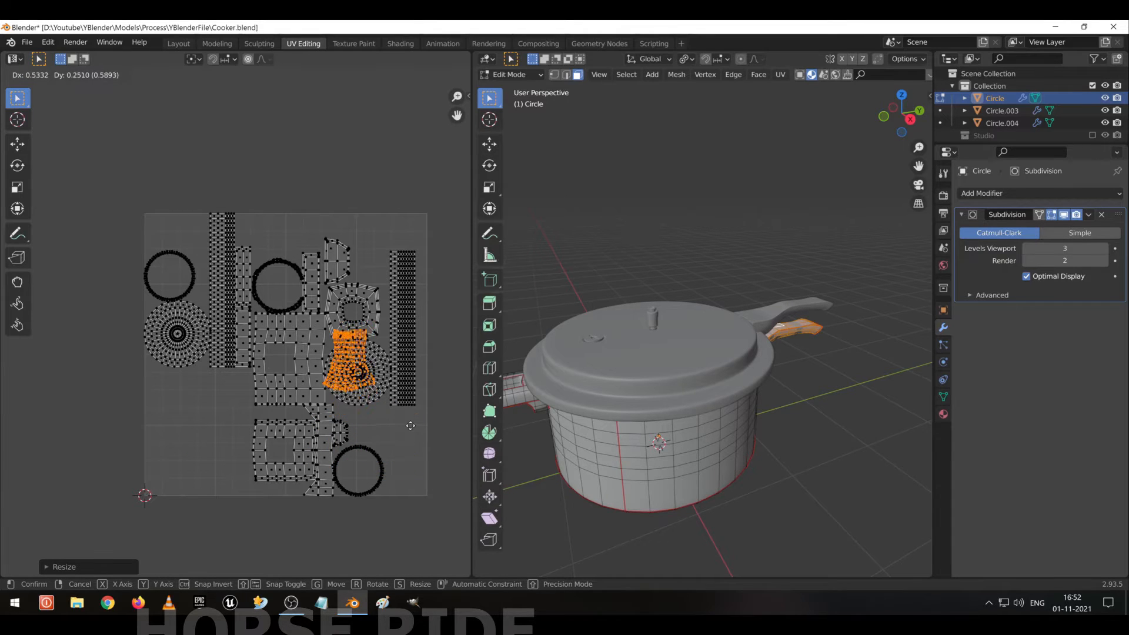
left_click(245, 435)
Reselect the long-handle UV island, shrink it further and place it inside the ring island above the smaller disc.
key("a")
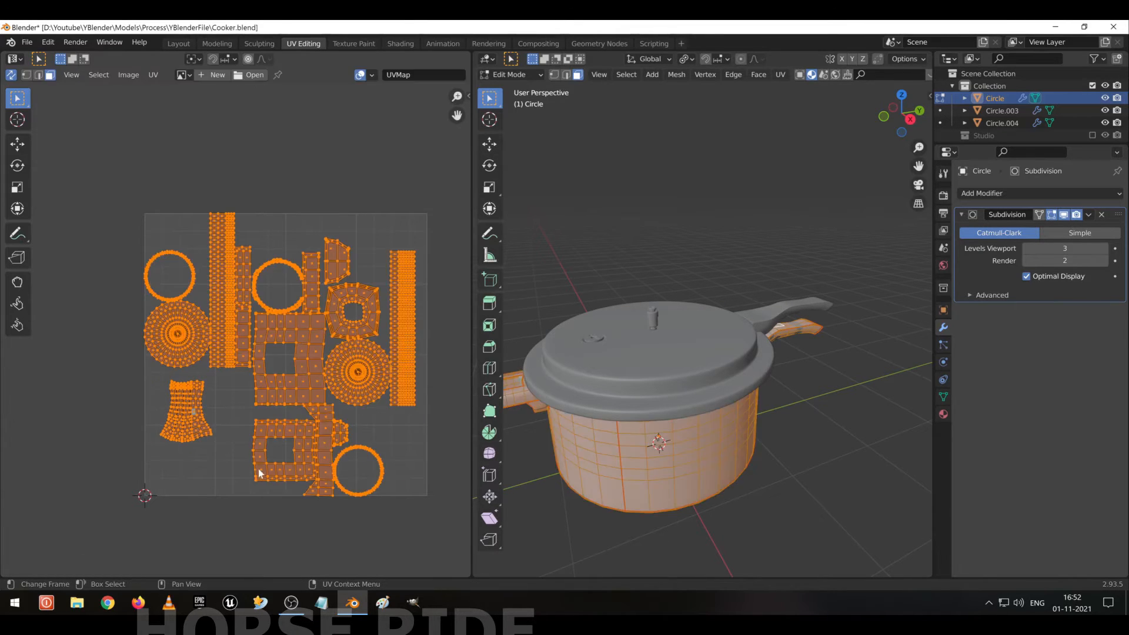
left_click(240, 446)
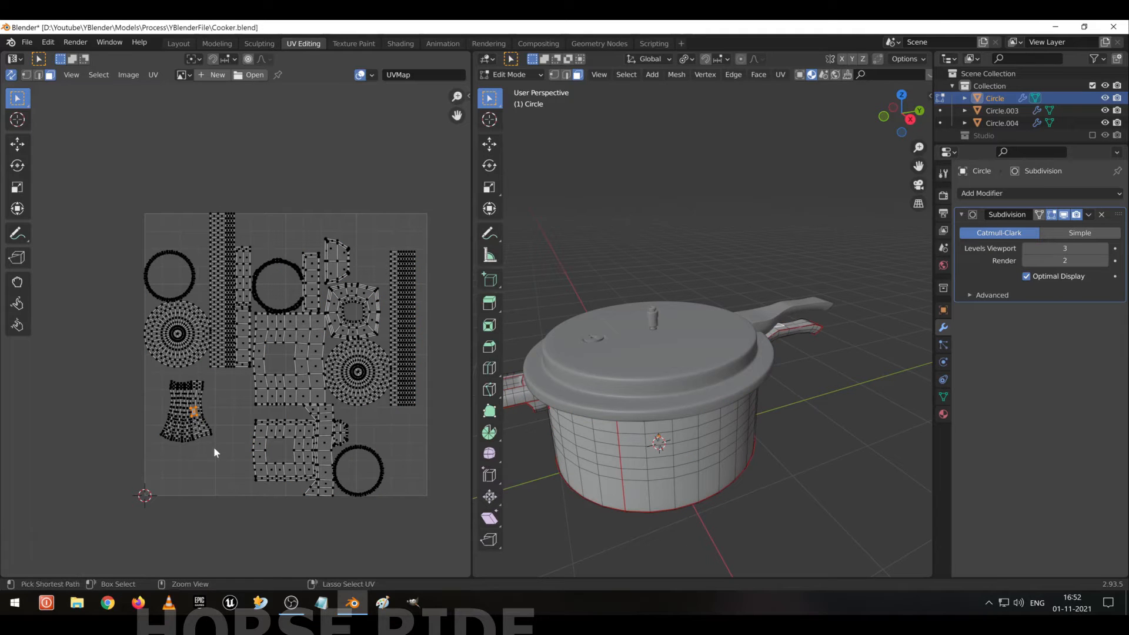
key("l")
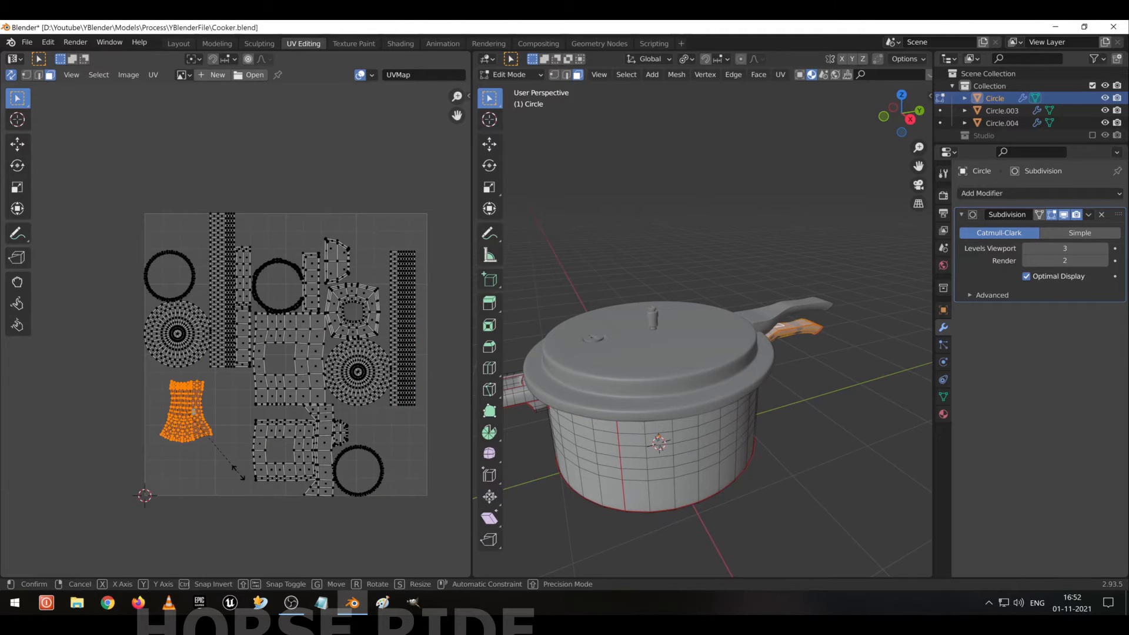
key("s")
left_click(210, 436)
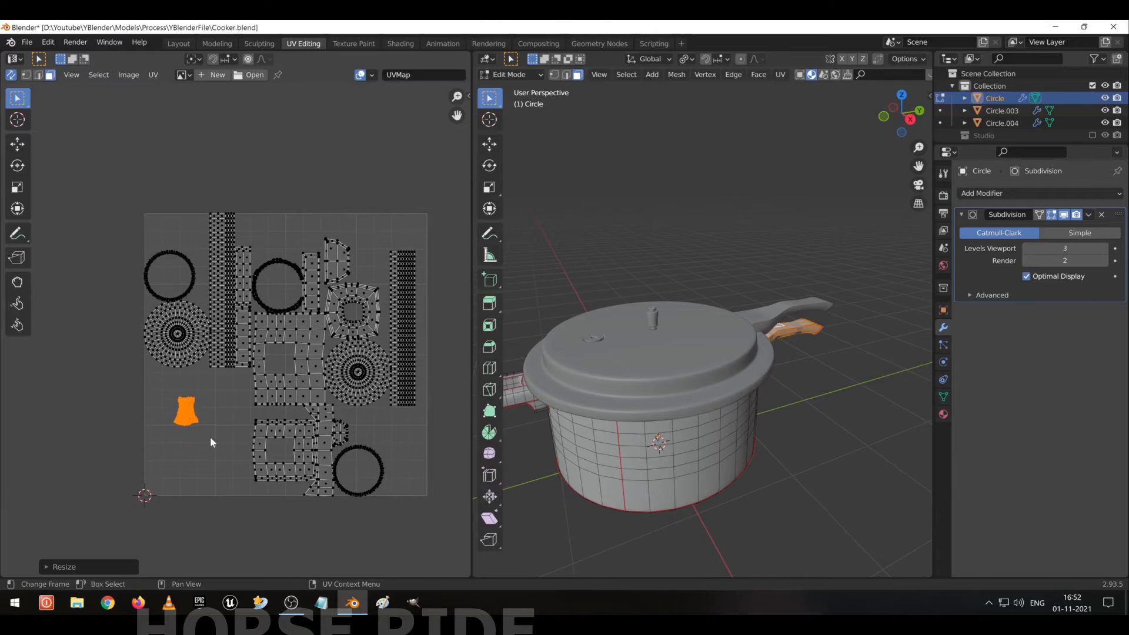
key("g")
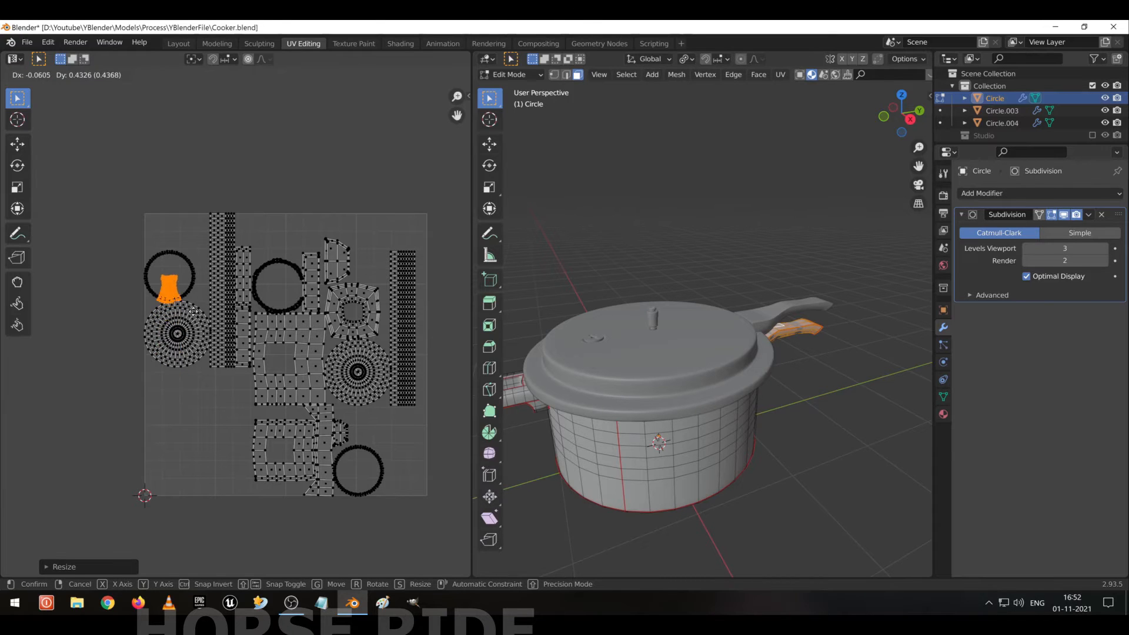
left_click(194, 304)
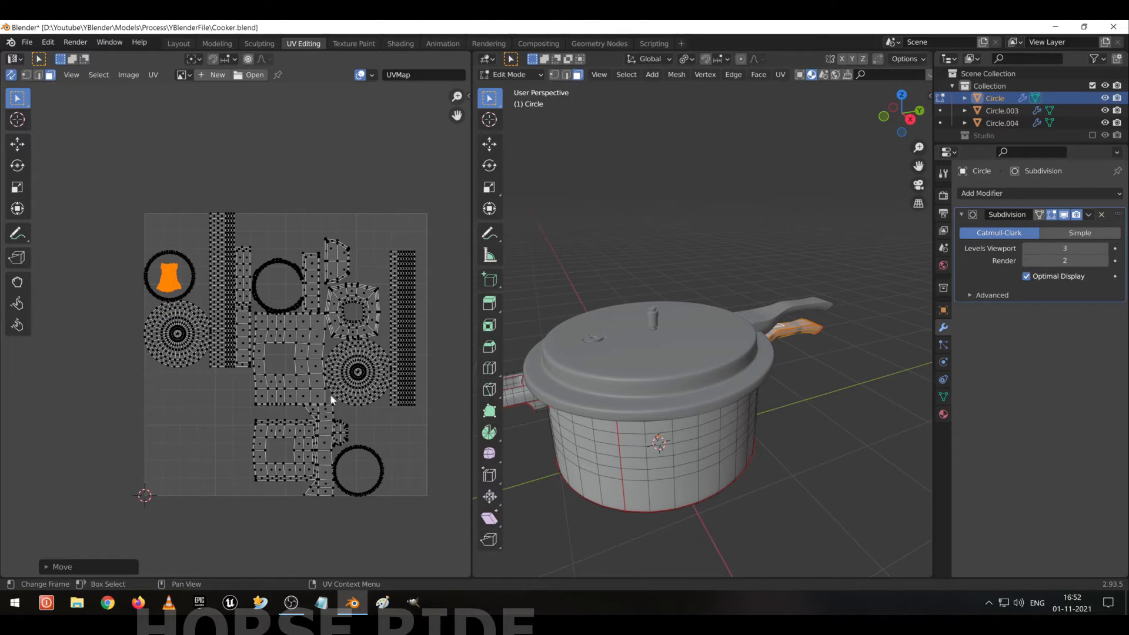
Select the side-handle UV island, shrink it and place it inside the ring island near the UV square's lower edge.
left_click(351, 381)
middle_click_drag(857, 492, 763, 399)
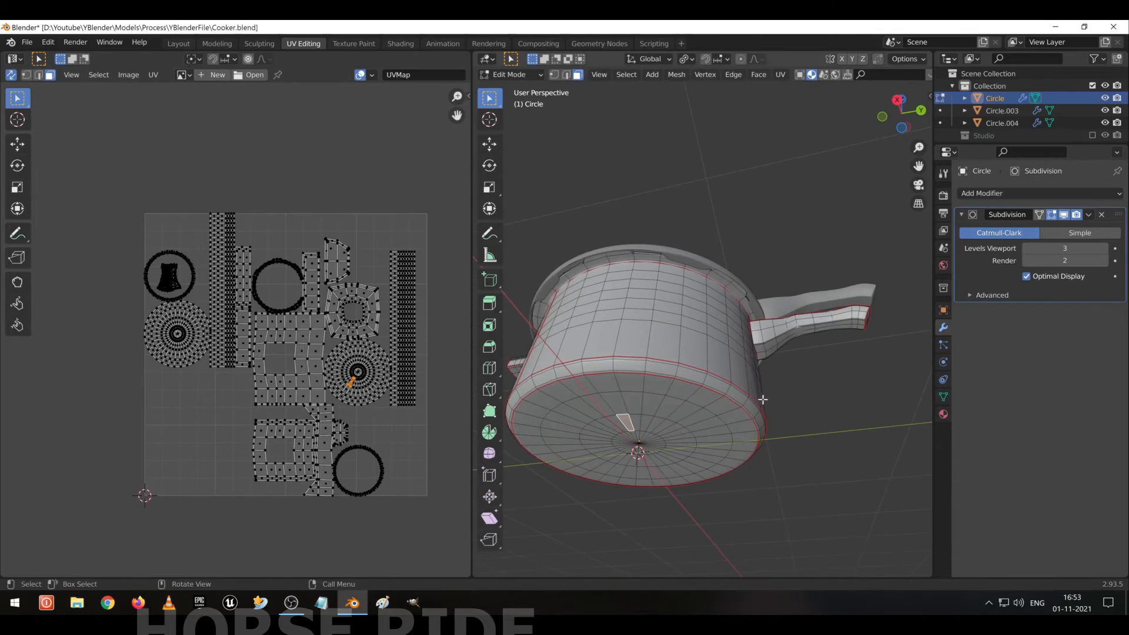
left_click(325, 440)
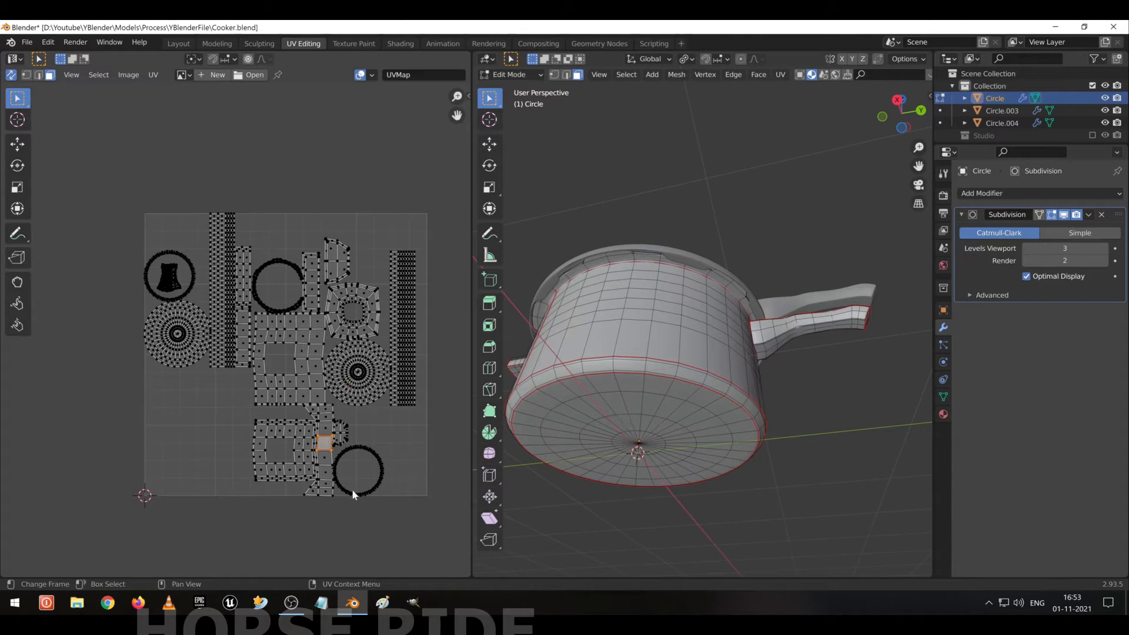
key("ctrl+l")
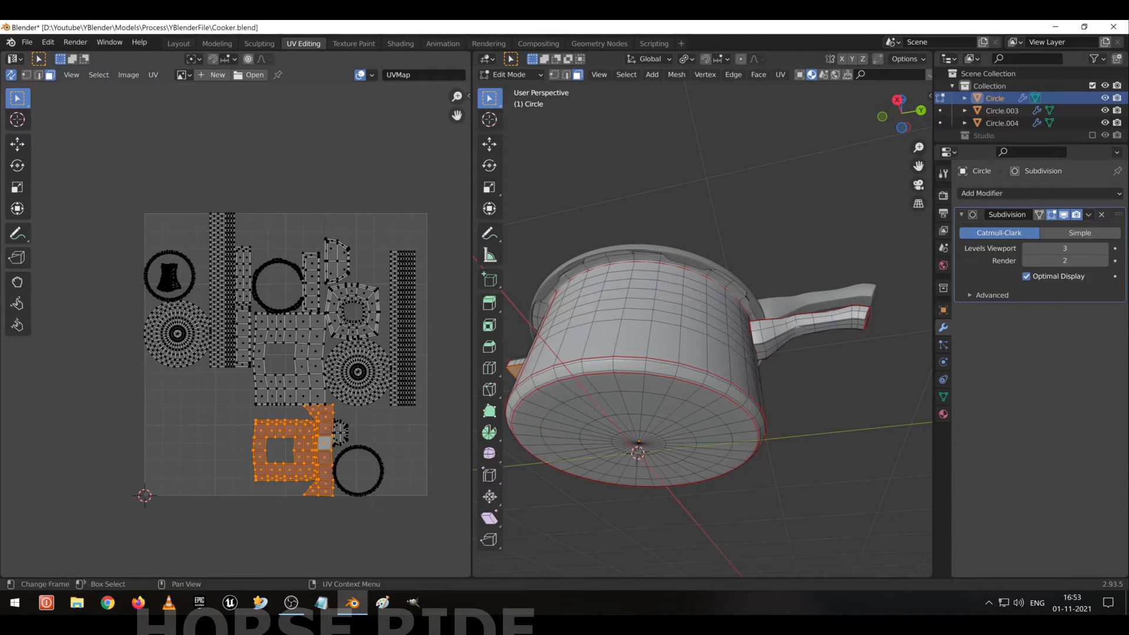
key("s")
left_click(312, 461)
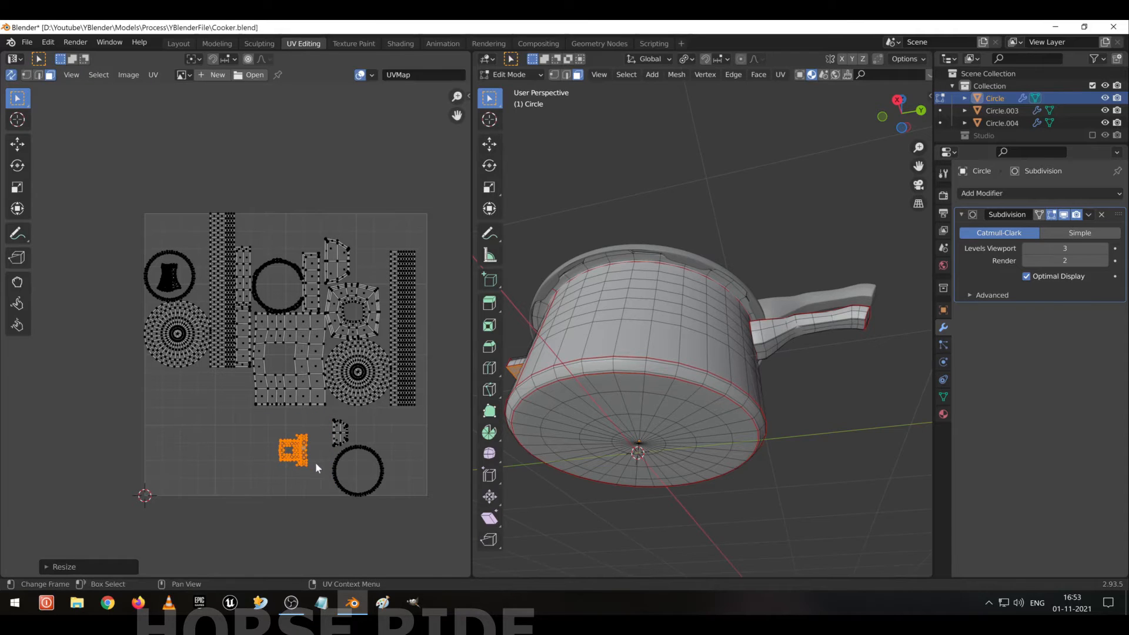
key("g")
left_click(378, 483)
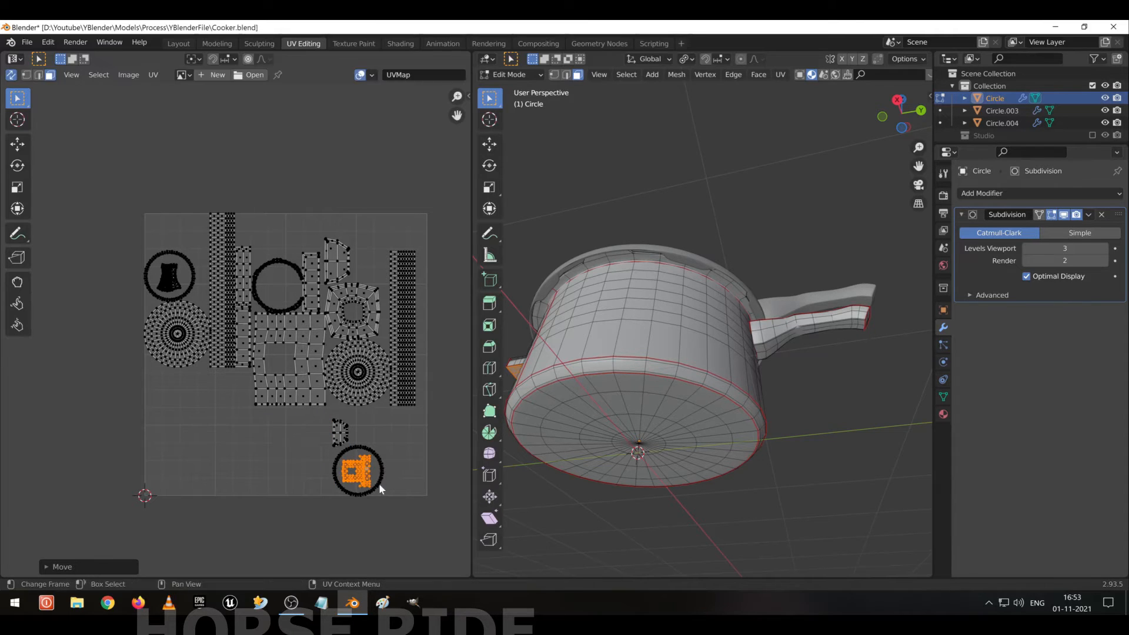
key("s")
key("Escape")
Select the circular UV island of the pot's underside and move it into the empty lower-left area of the UV square.
left_click(354, 380)
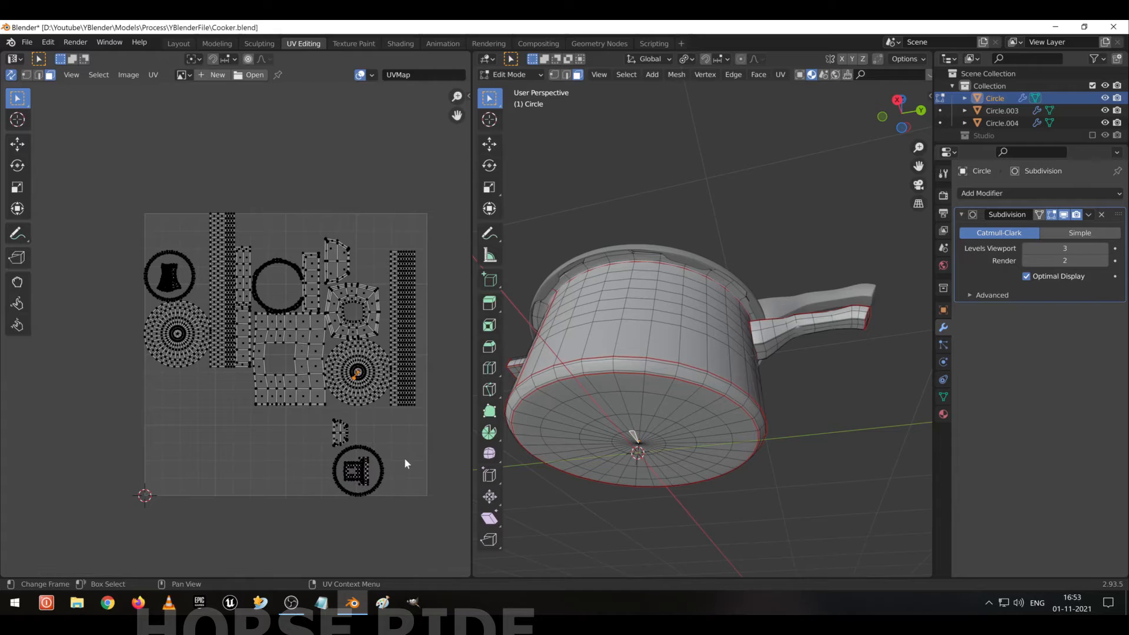
key("ctrl+l")
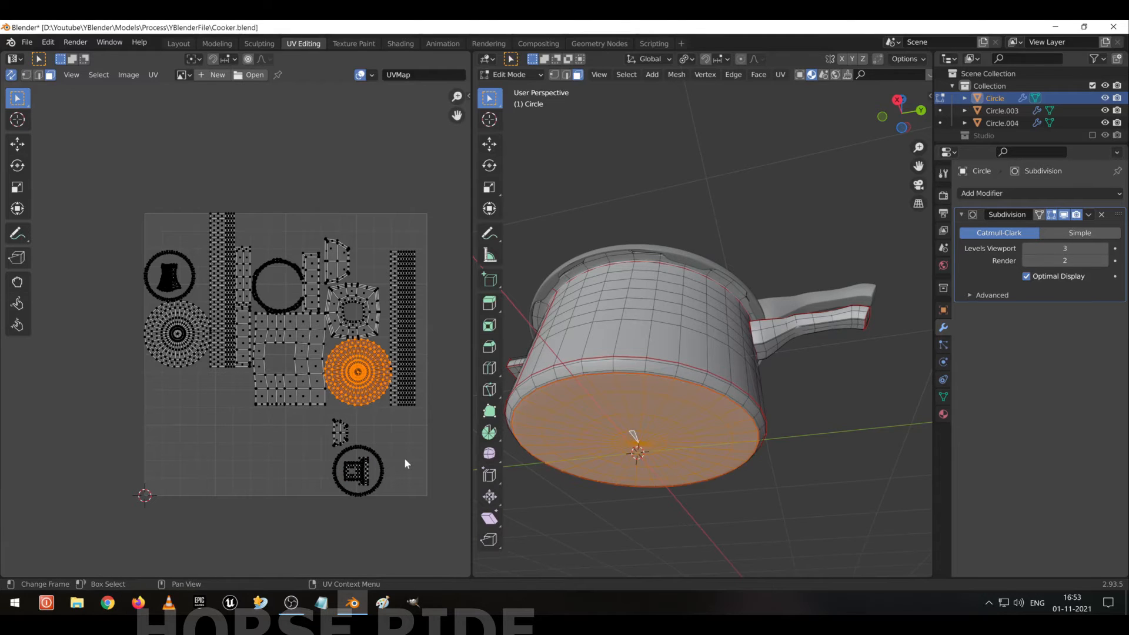
key("g")
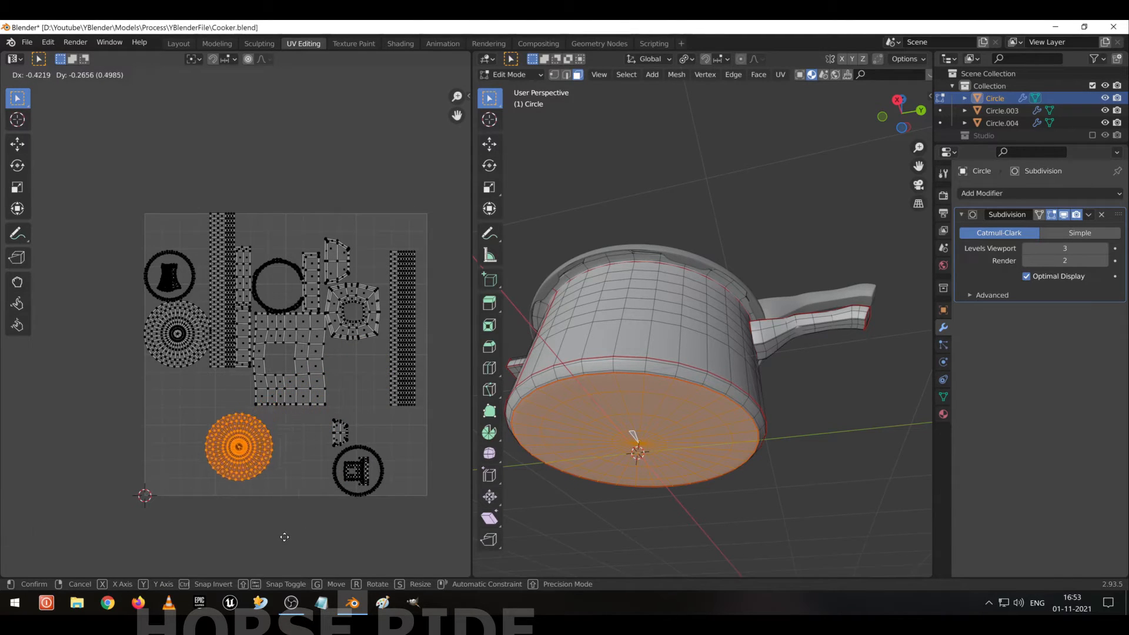
left_click(258, 532)
Enlarge the underside's circular UV island and nudge it to fit the UV square's lower-left corner.
key("s")
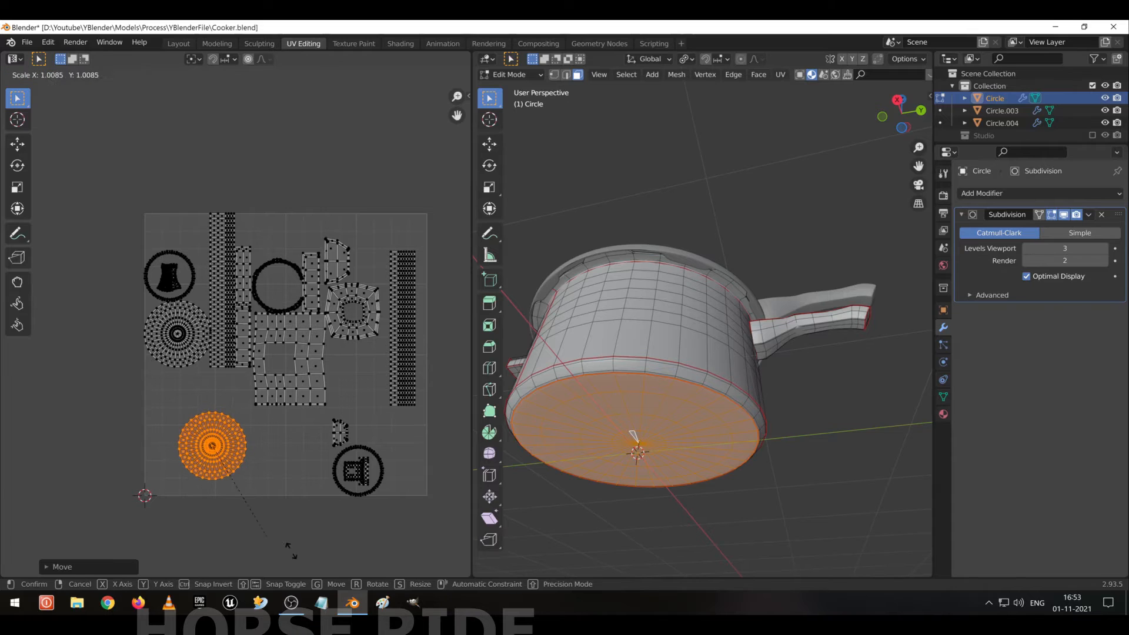
left_click(312, 559)
key("ctrl+z")
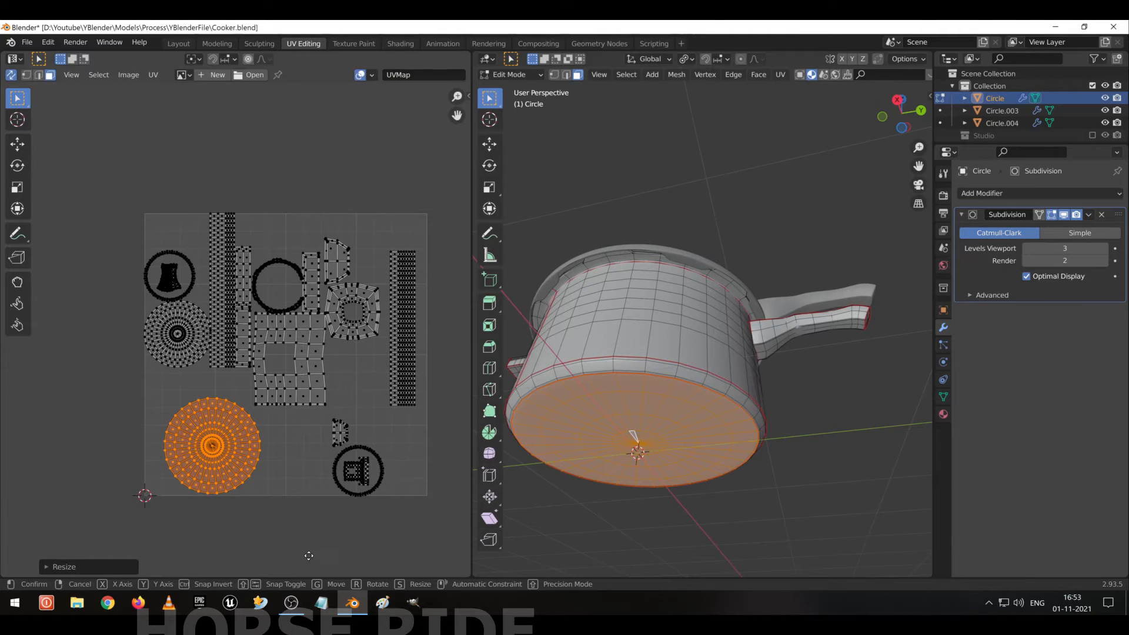
key("s")
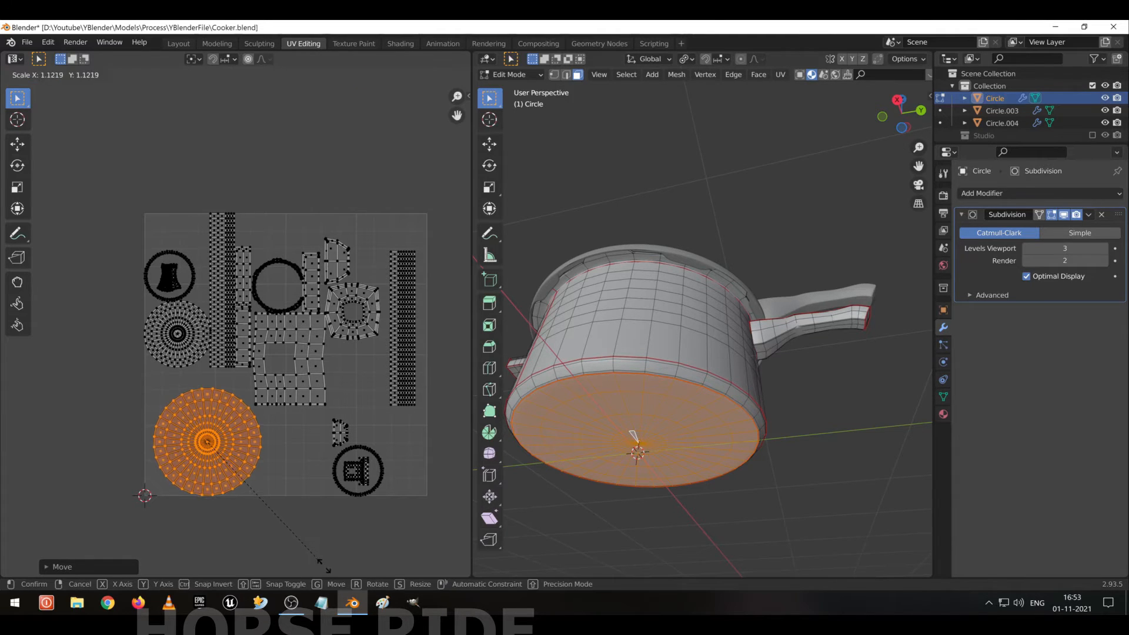
left_click(329, 570)
key("g")
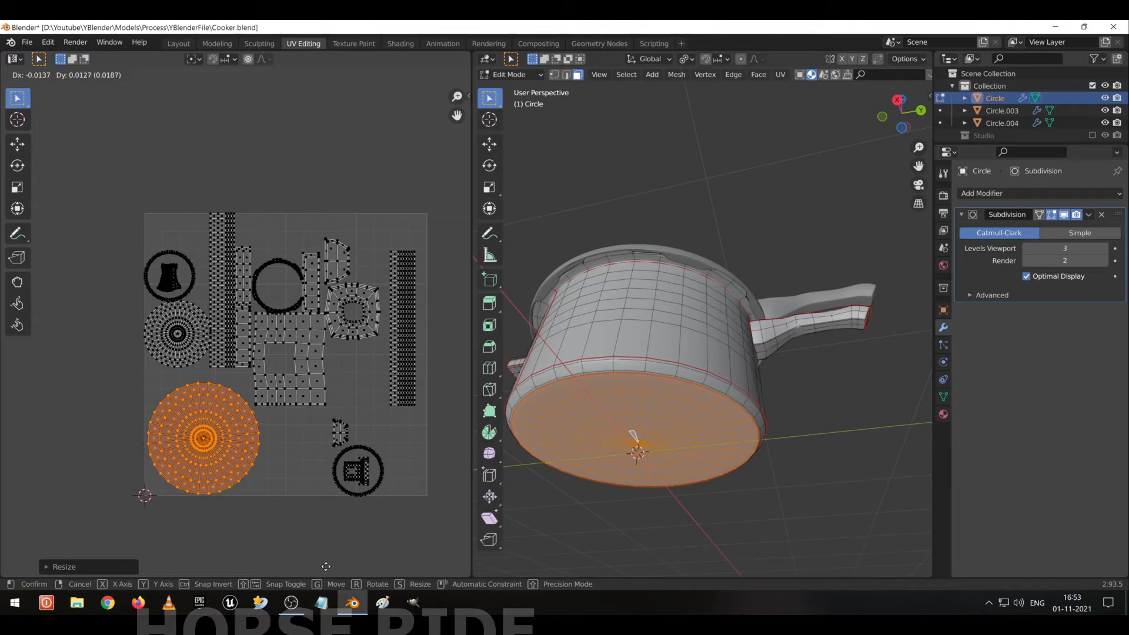
left_click(325, 568)
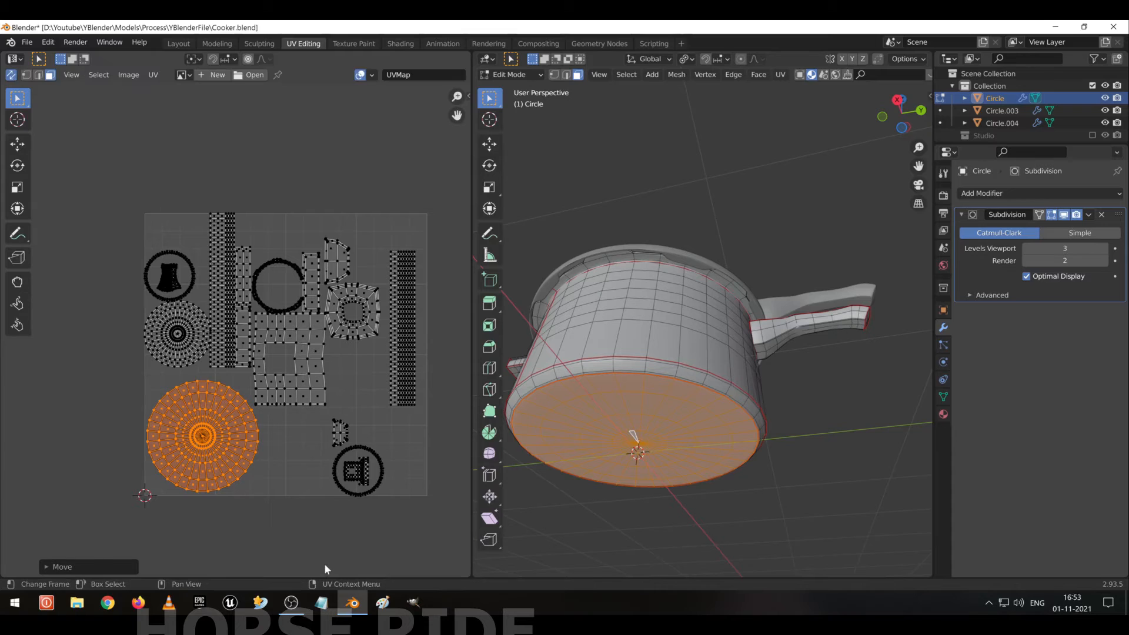
Select all of the pot body's UVs and export their layout to the Layout folder as CookerBottomL.png at 2048 × 2048.
scroll(238, 468, "up", 3)
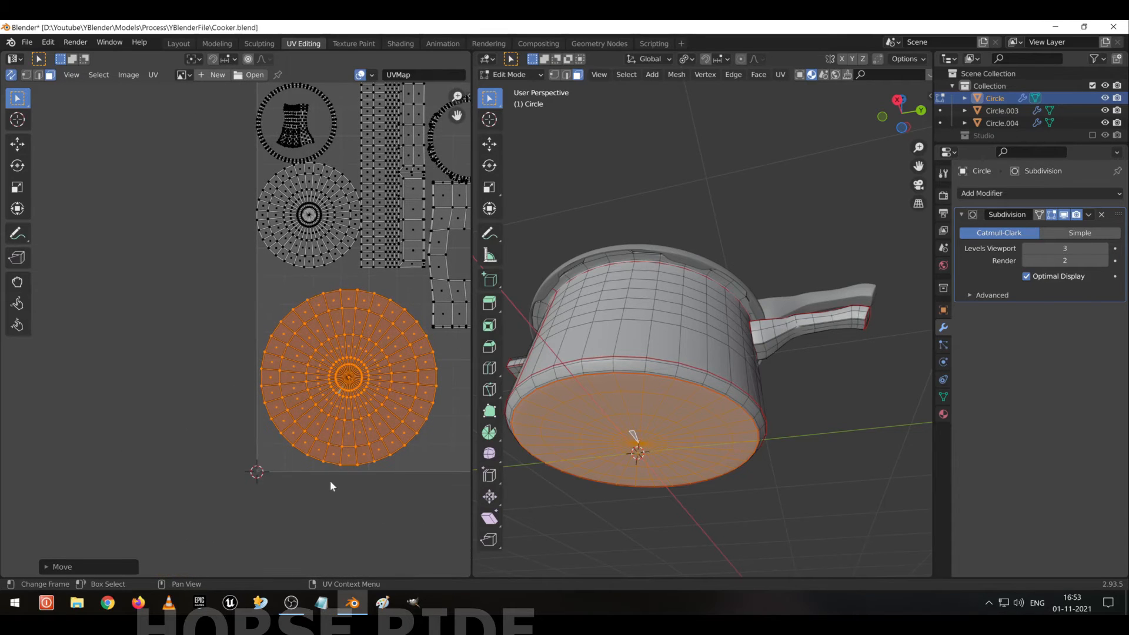
middle_click_drag(374, 464, 330, 496)
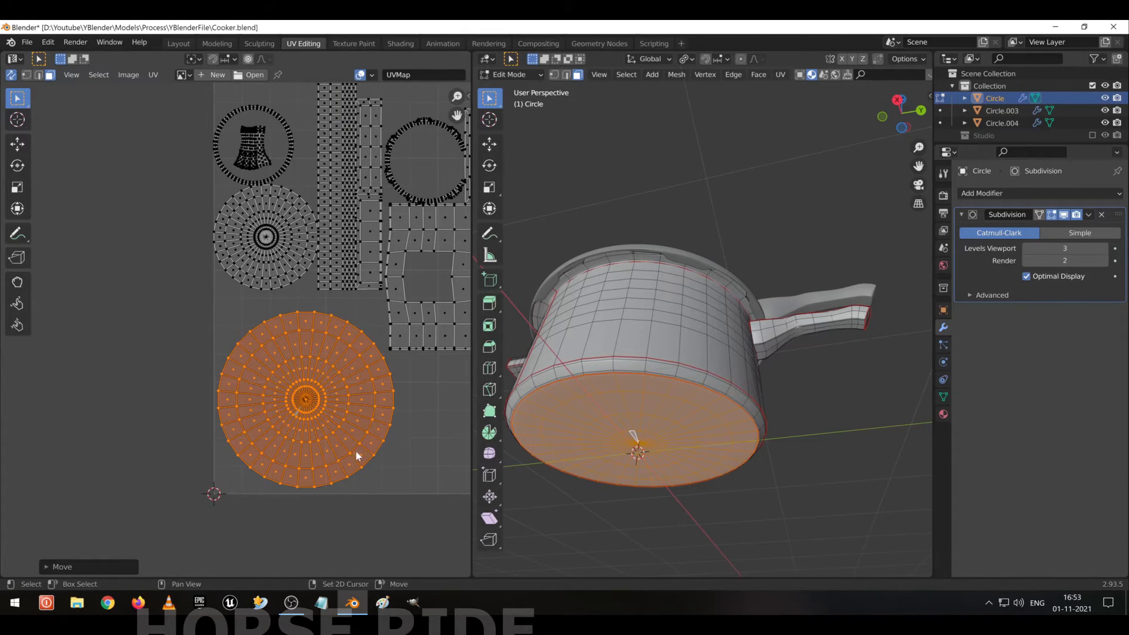
middle_click_drag(355, 458, 333, 474)
key("a")
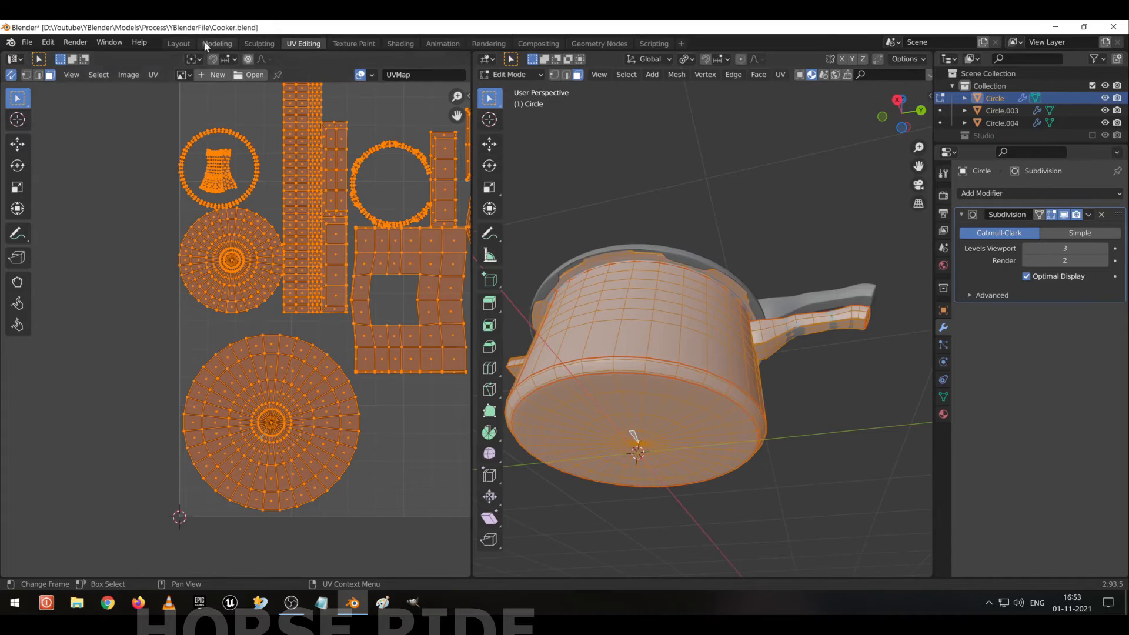
left_click(154, 77)
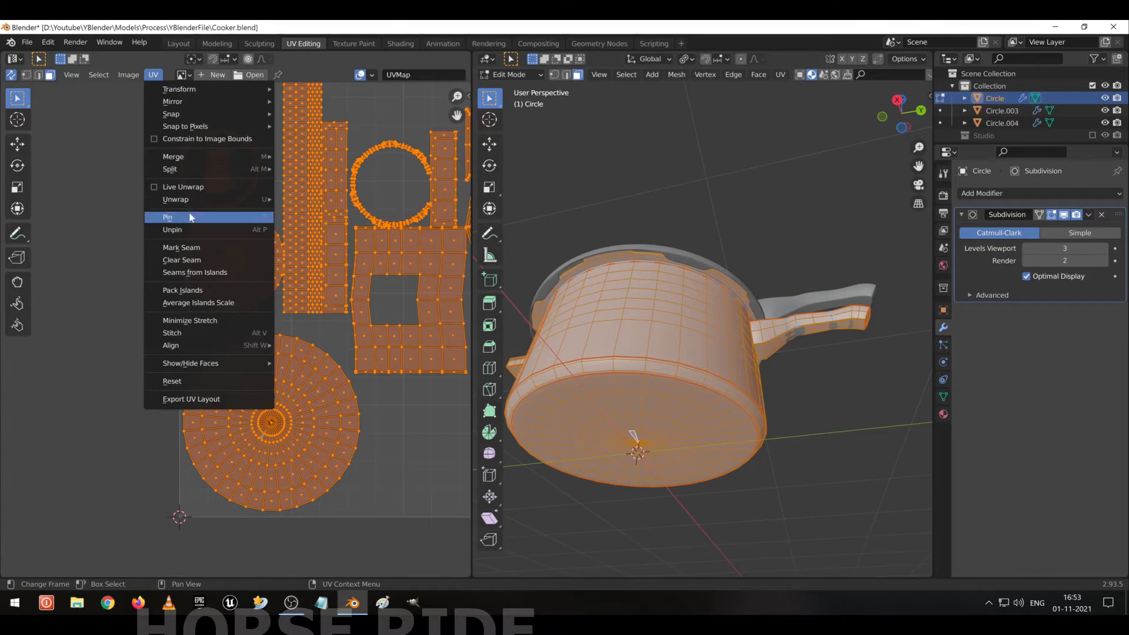
left_click(229, 401)
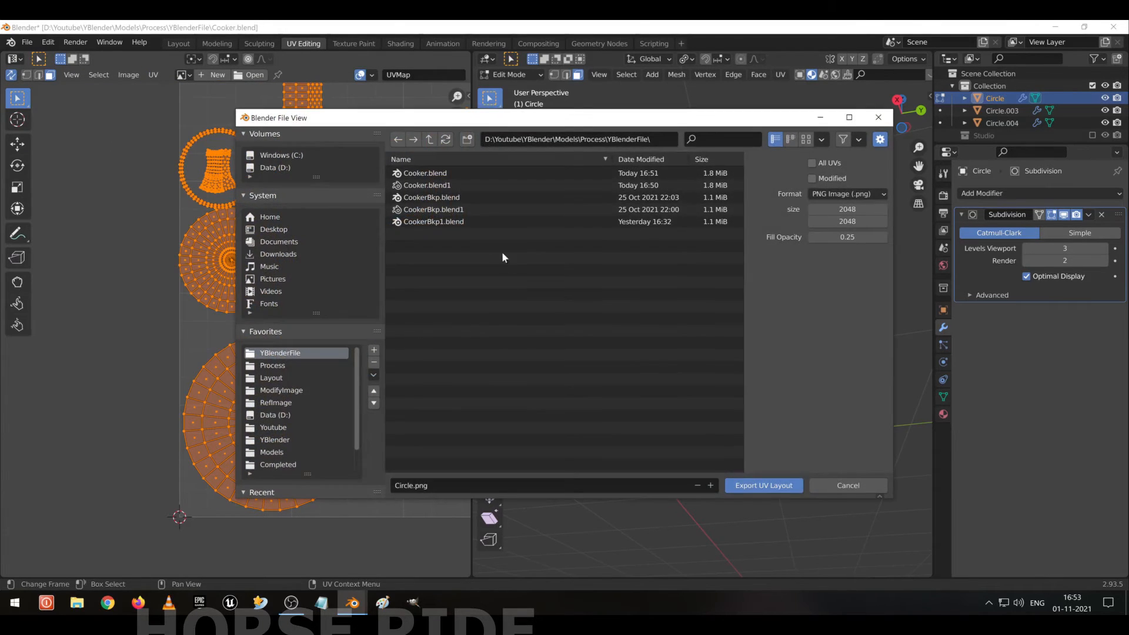
left_click(429, 139)
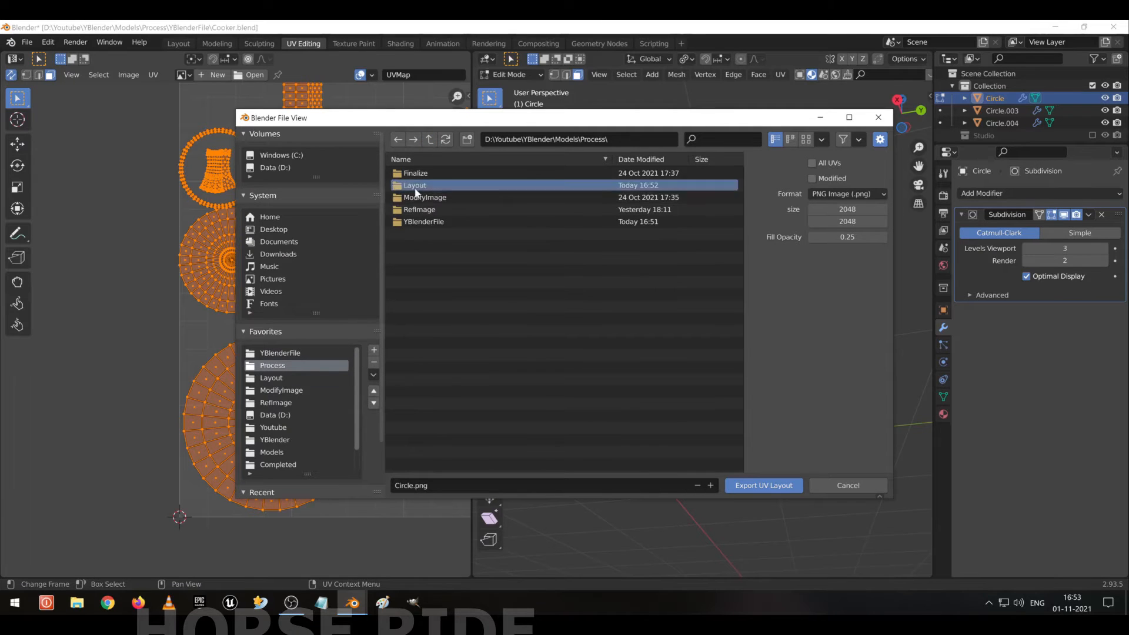
double_click(411, 185)
left_click(447, 485)
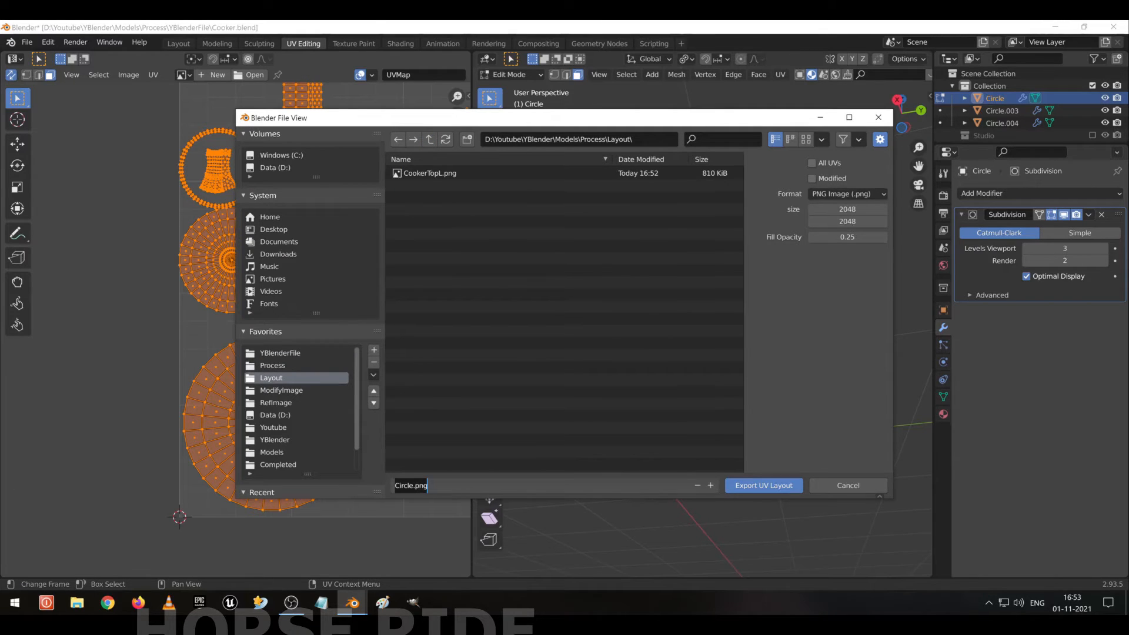
type("CookerBottomL")
key("Return")
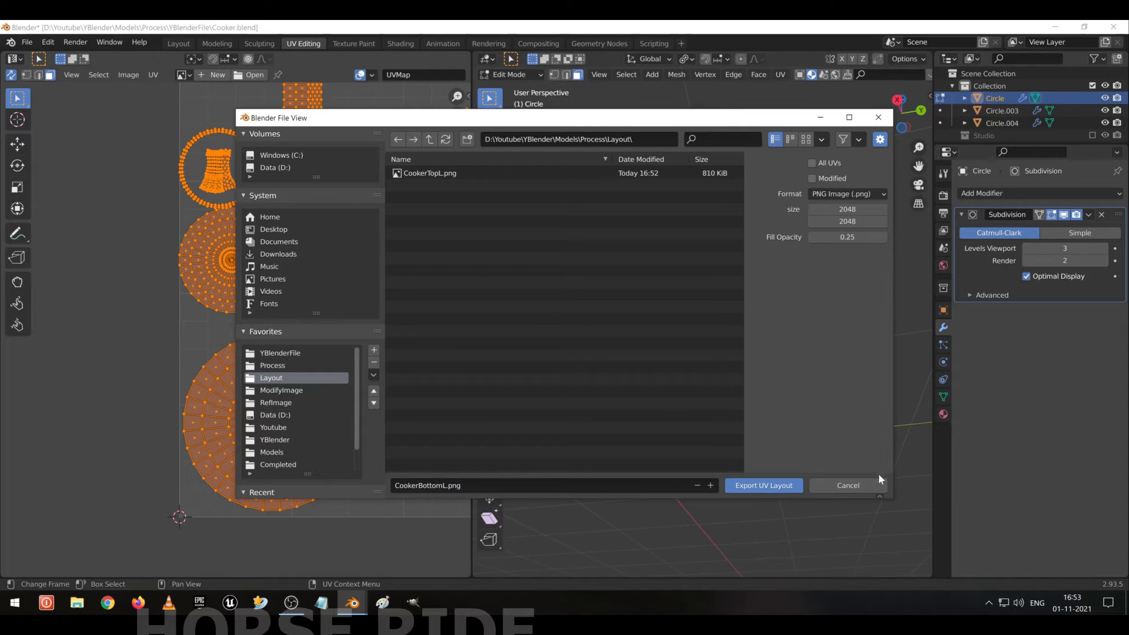
left_click(764, 485)
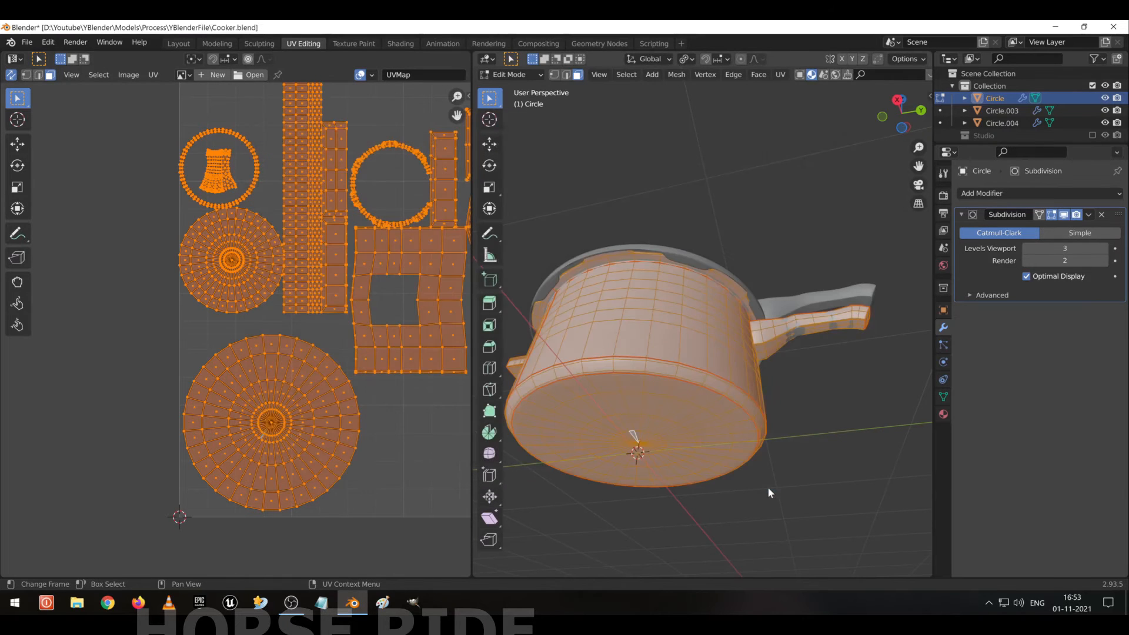
left_click(22, 41)
left_click(48, 136)
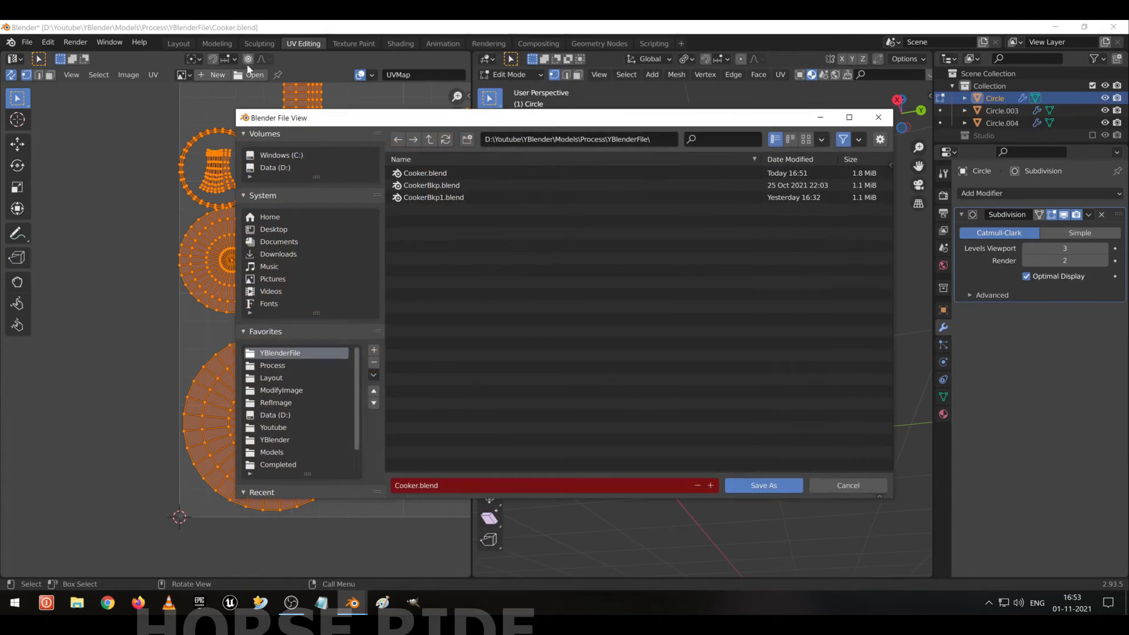
left_click(860, 484)
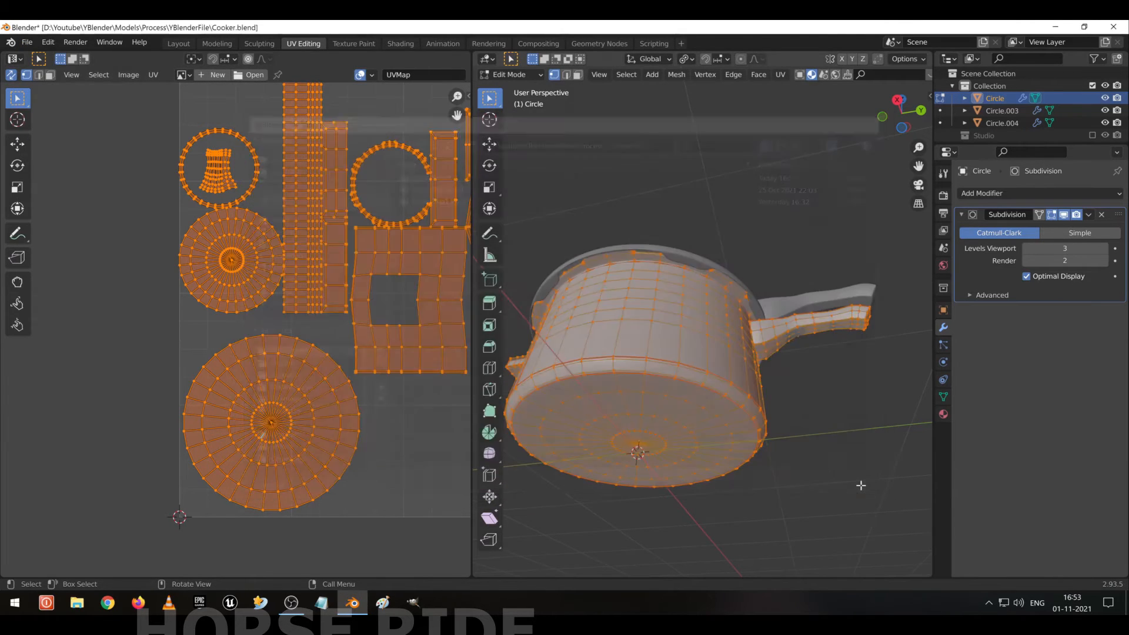
Save the changes to the existing Cooker.blend file.
key("ctrl+s")
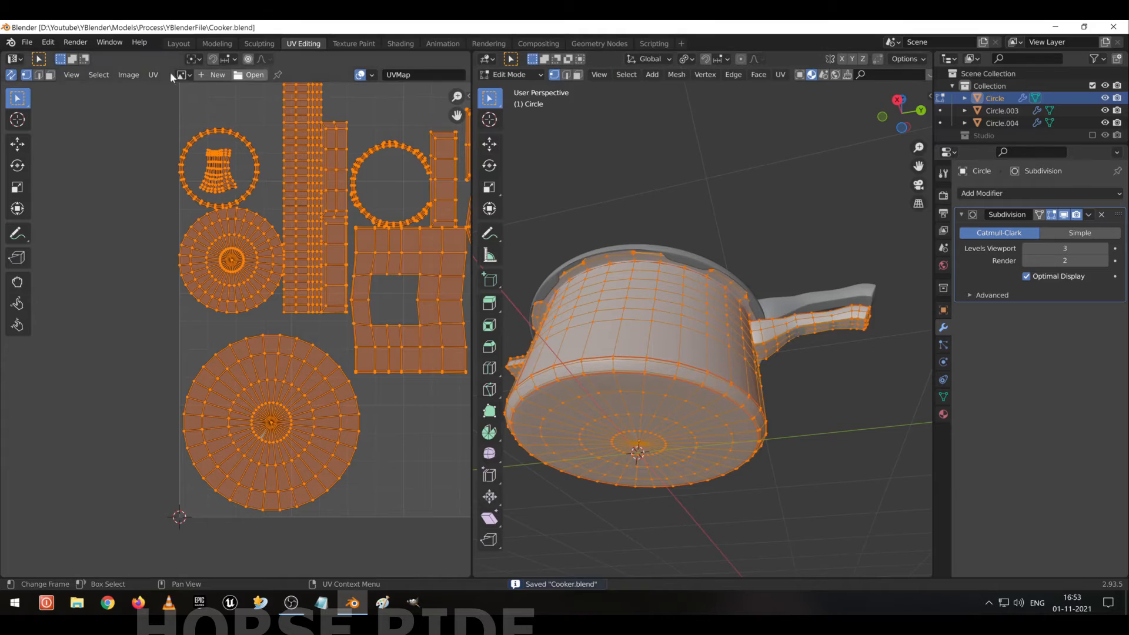
left_click(178, 44)
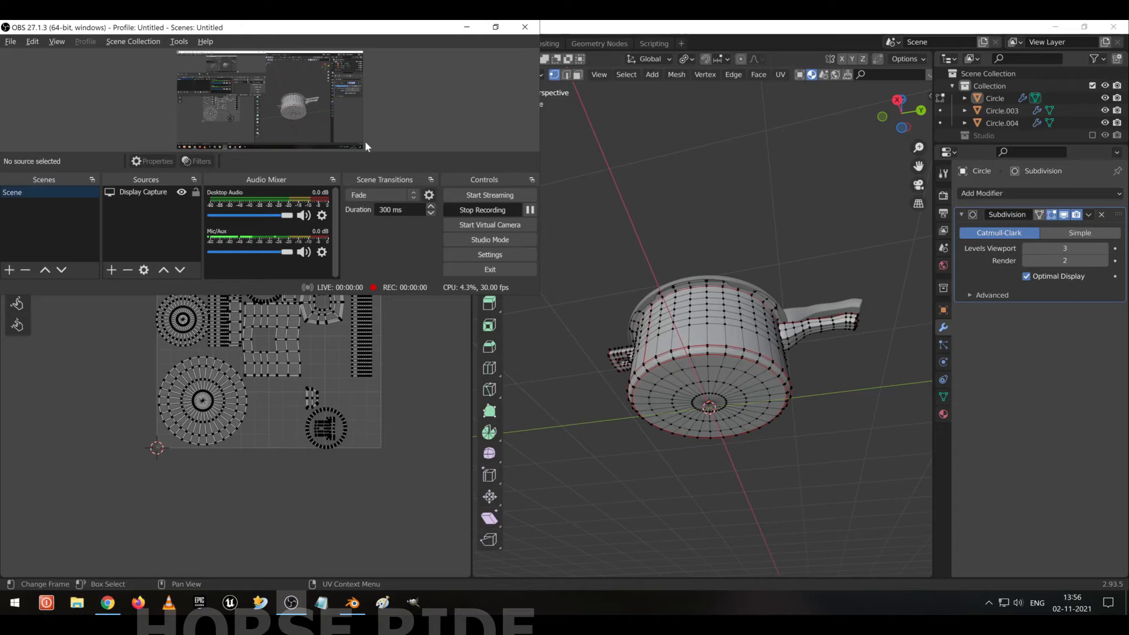
left_click(367, 511)
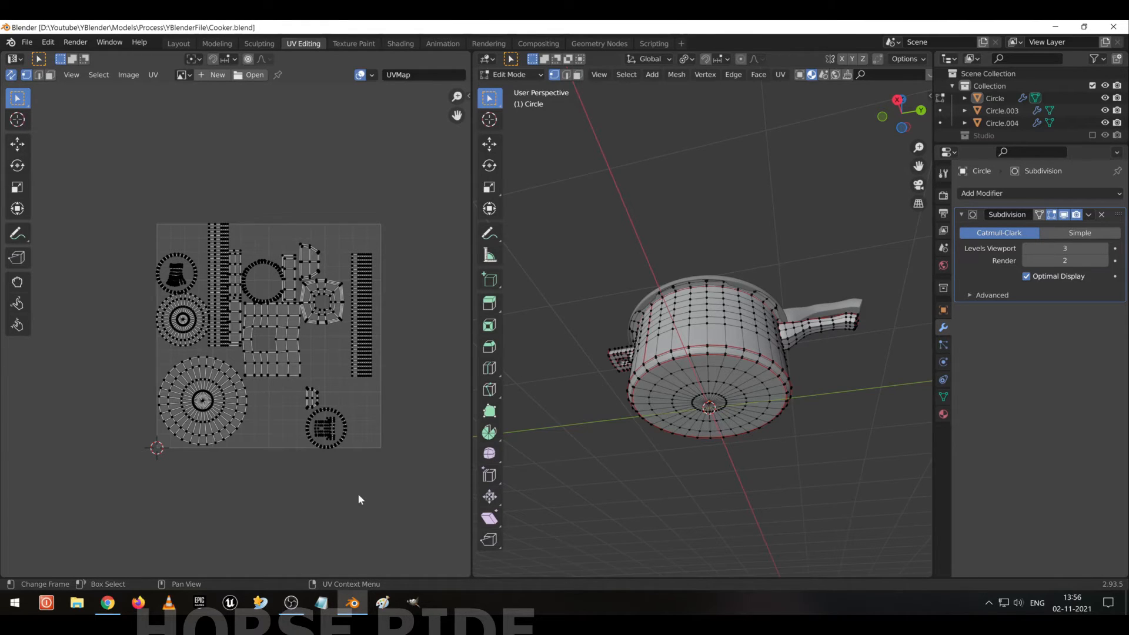
Reexport all of the pot body's UVs at 1024 × 1024 over CookerBottomL.png in the Layout folder, and return to Object Mode.
key("a")
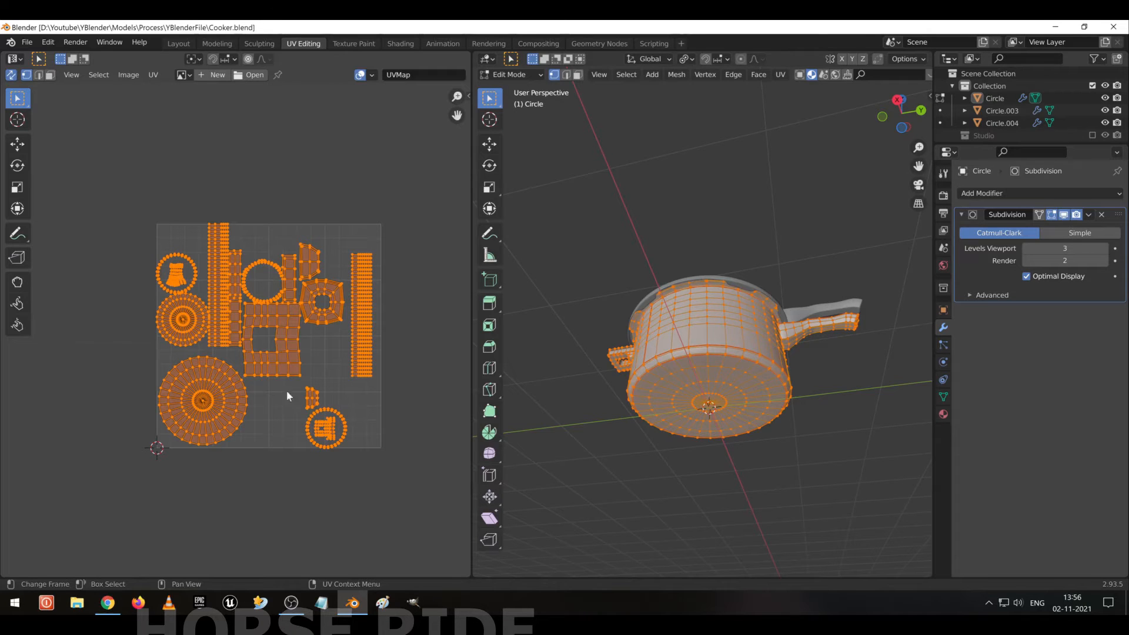
left_click(153, 75)
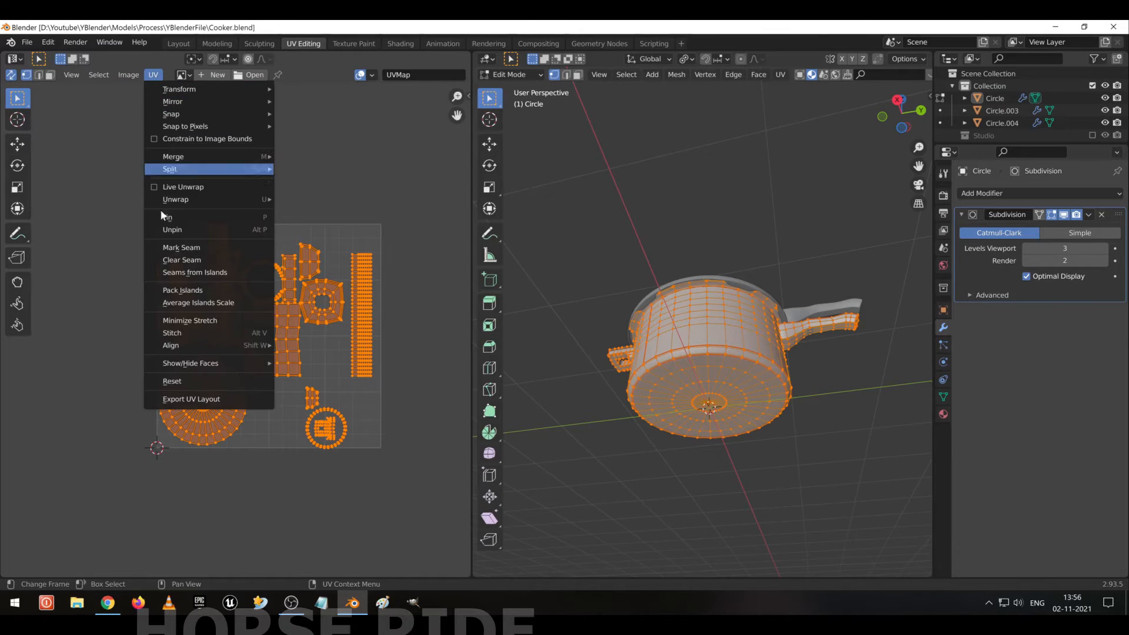
left_click(193, 399)
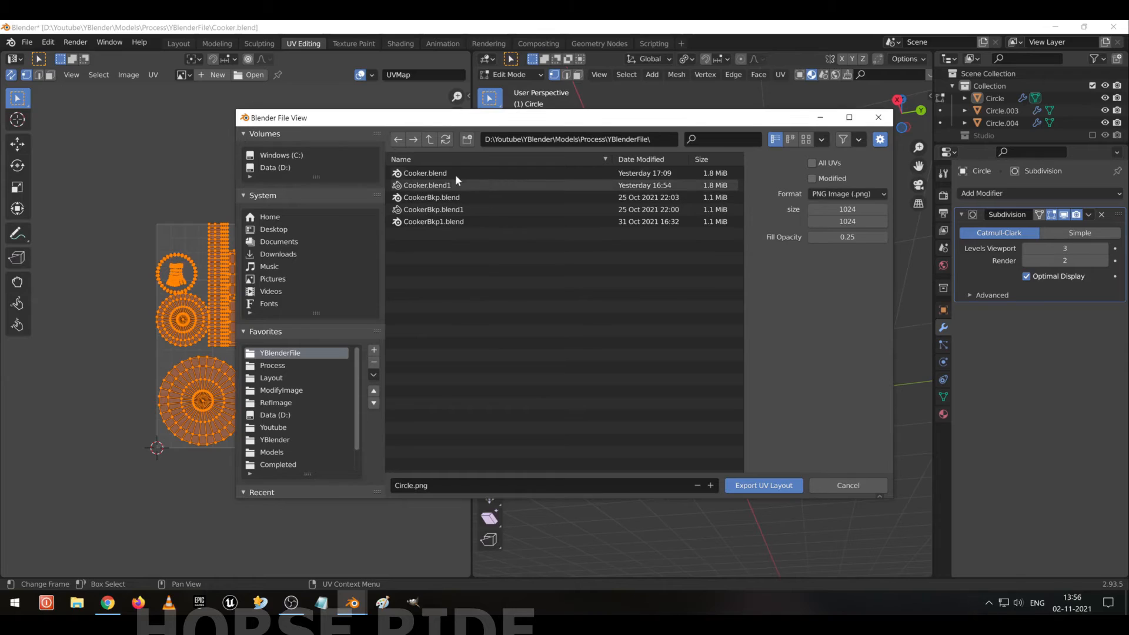
left_click(429, 141)
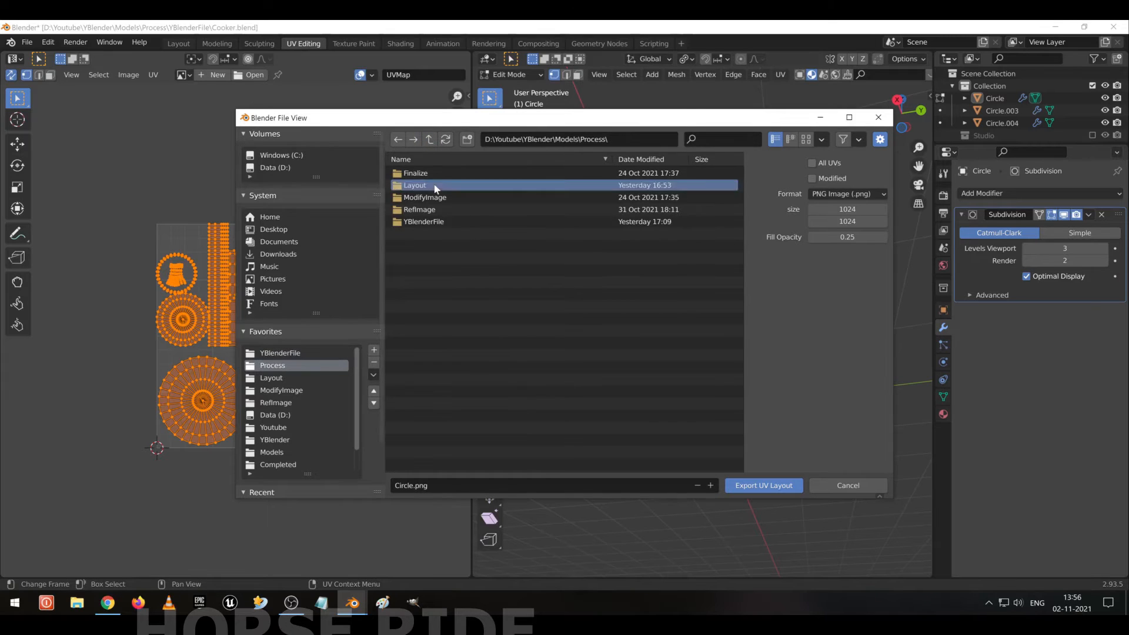
left_click(438, 186)
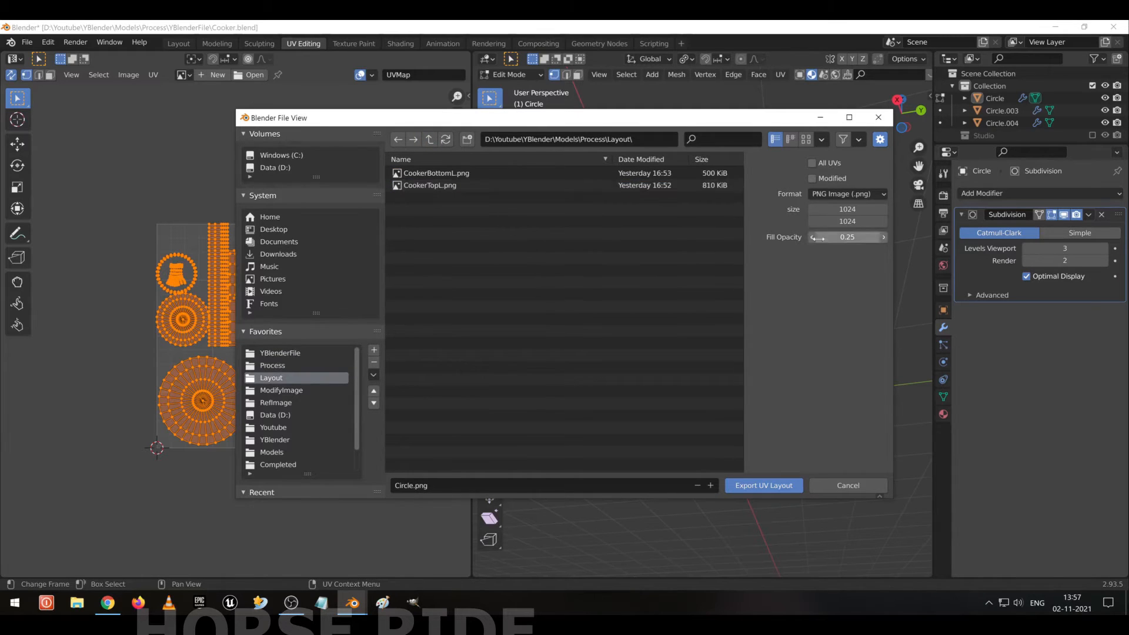
left_click(445, 187)
left_click(449, 176)
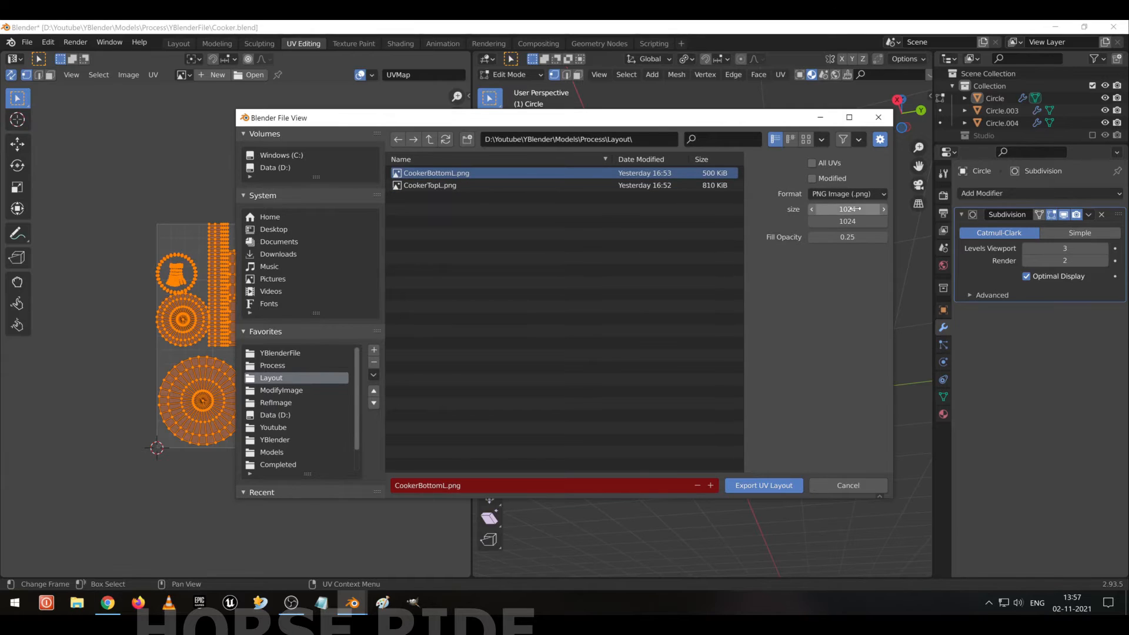
left_click(758, 485)
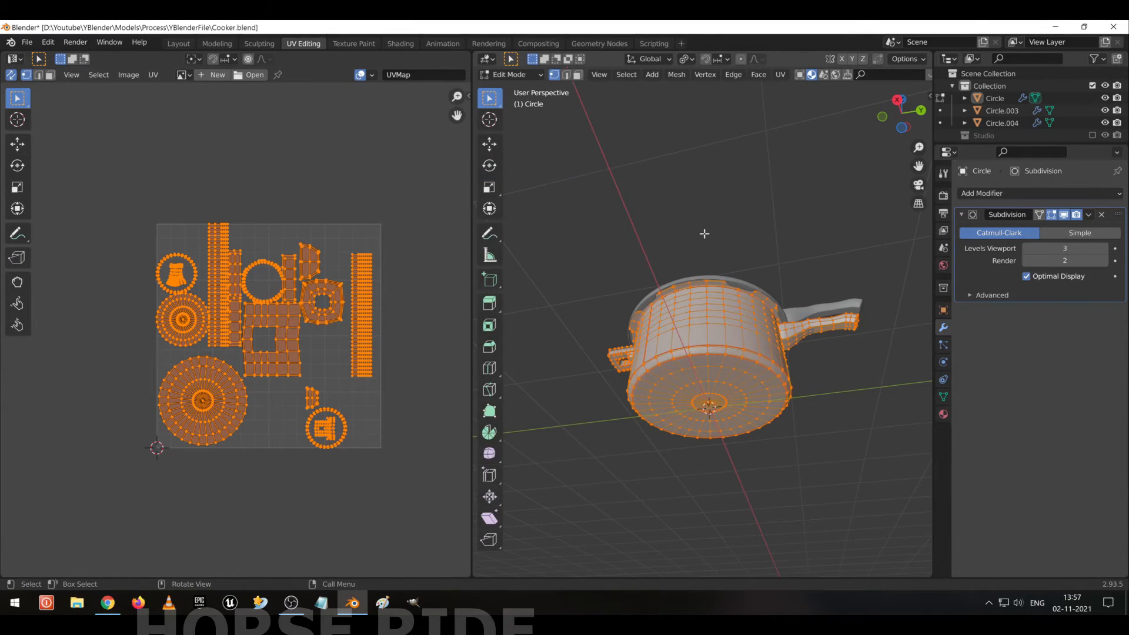
middle_click_drag(706, 231, 692, 330)
key("Tab")
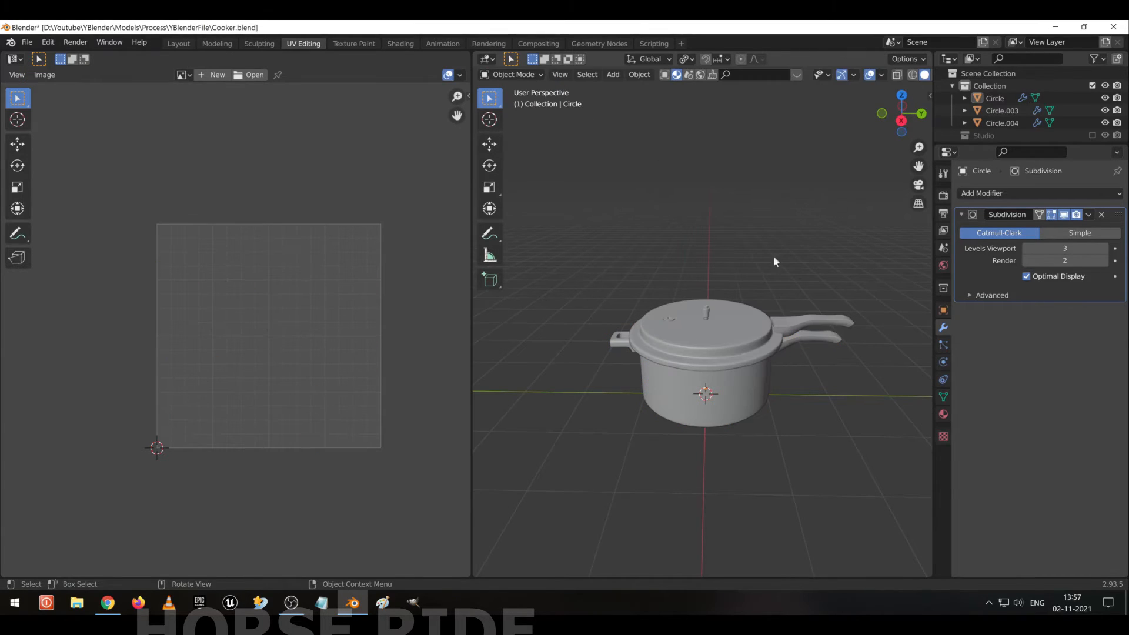
Enable the Screencast Keys display in the 3D viewport.
key("n")
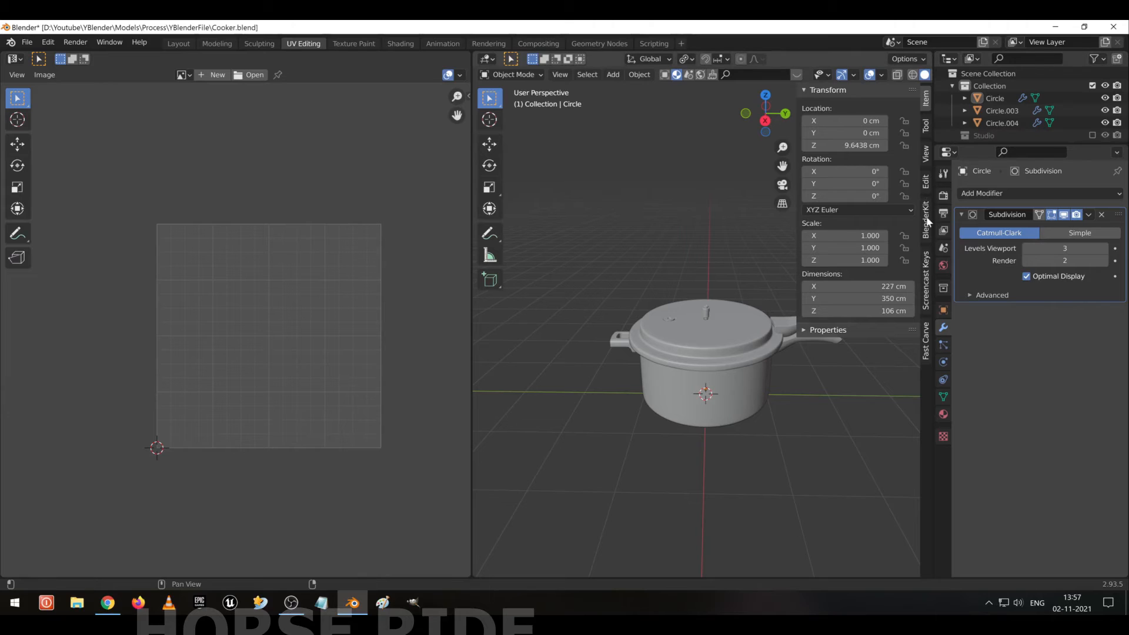
left_click(926, 219)
left_click(921, 261)
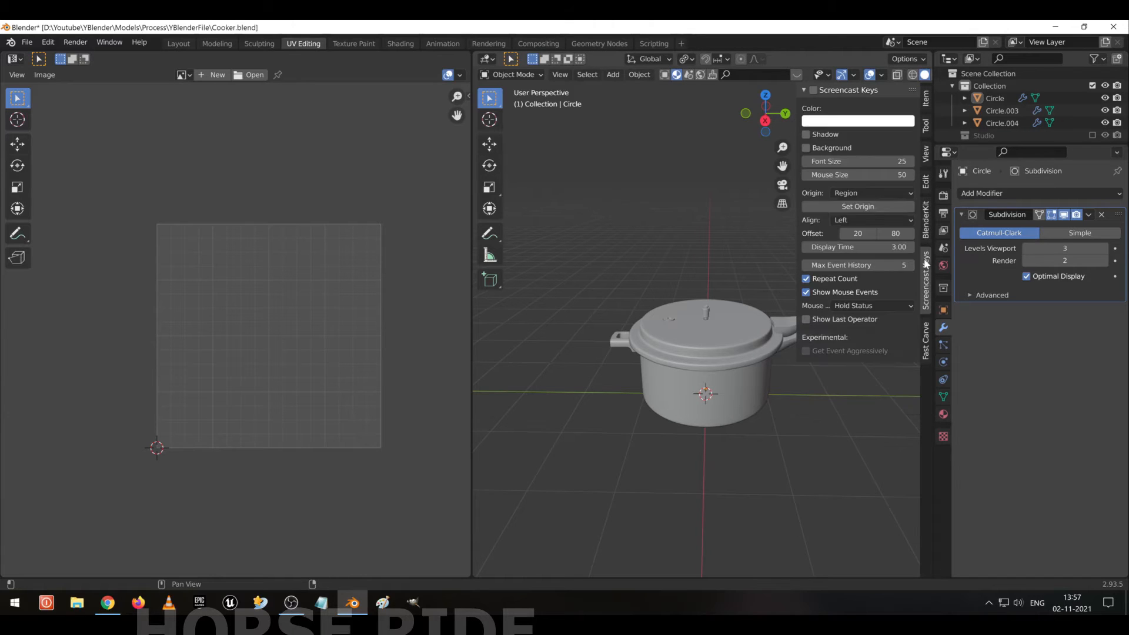
left_click(823, 92)
left_click(814, 90)
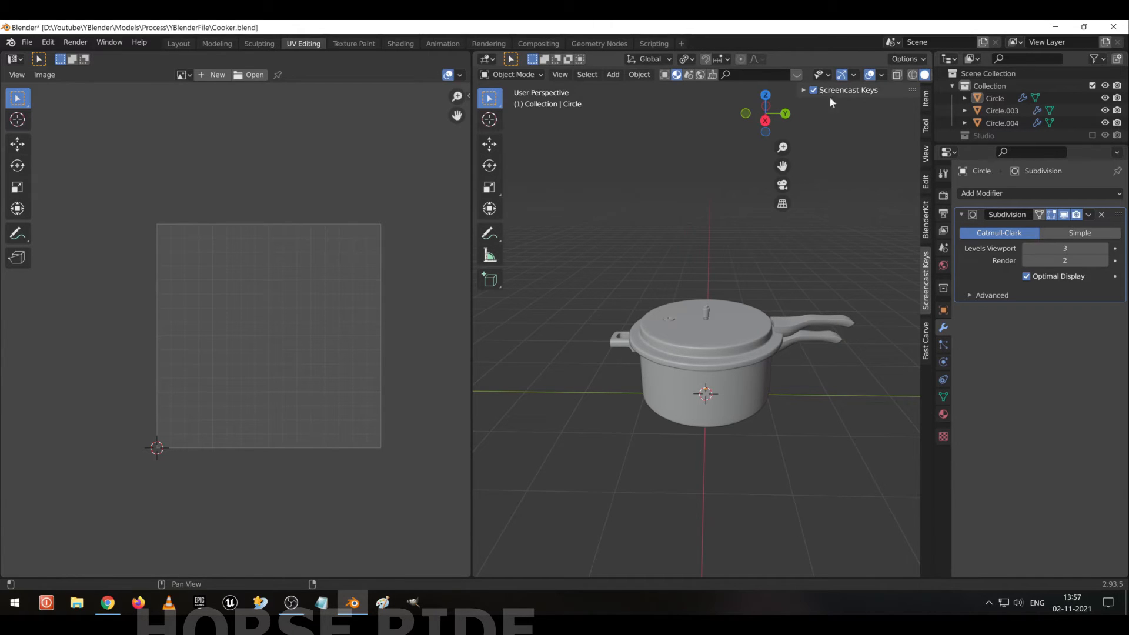
left_click(926, 98)
Select all UVs of the lid in Edit Mode and export their layout at 1024 × 1024 over CookerTopL.png in the Layout folder.
left_click(768, 348)
scroll(754, 364, "up", 2)
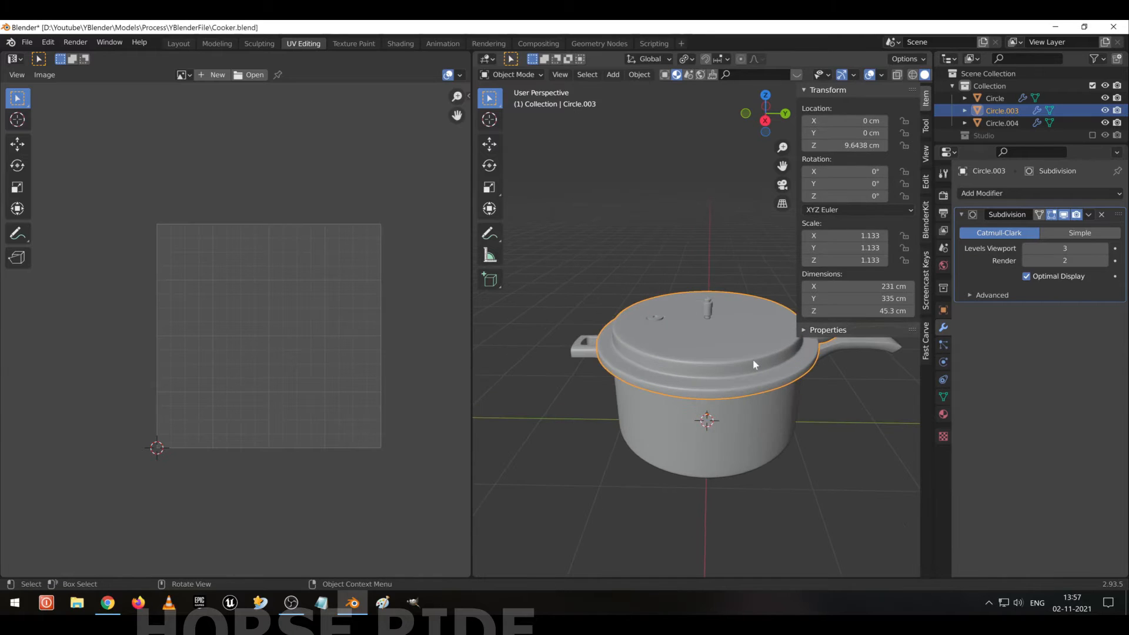
key("Tab")
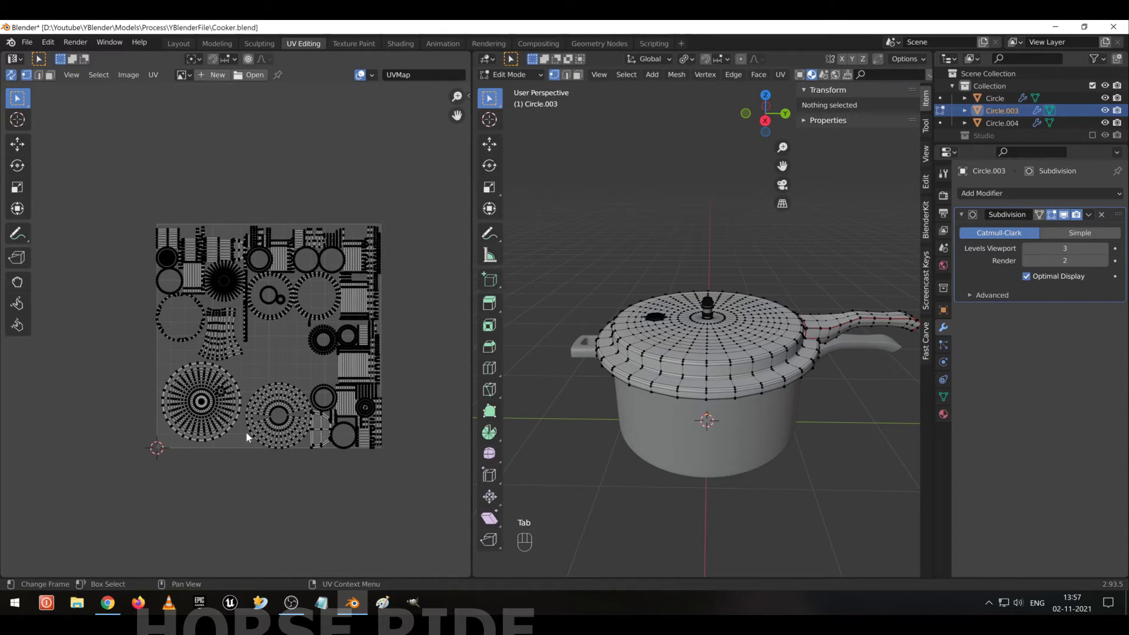
key("a")
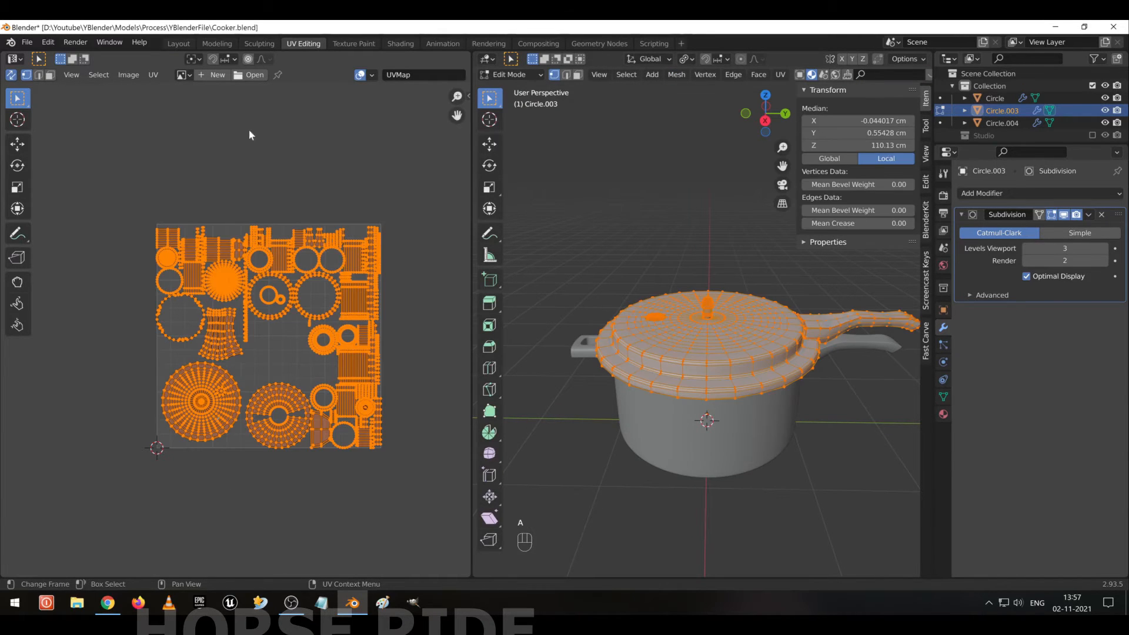
left_click(153, 75)
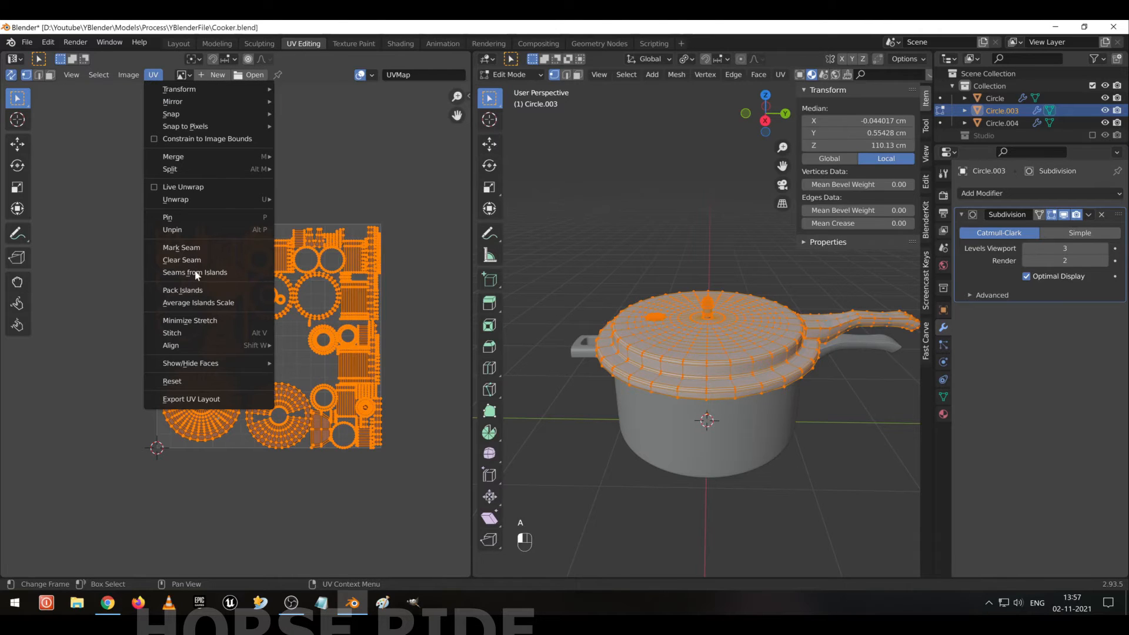
left_click(230, 400)
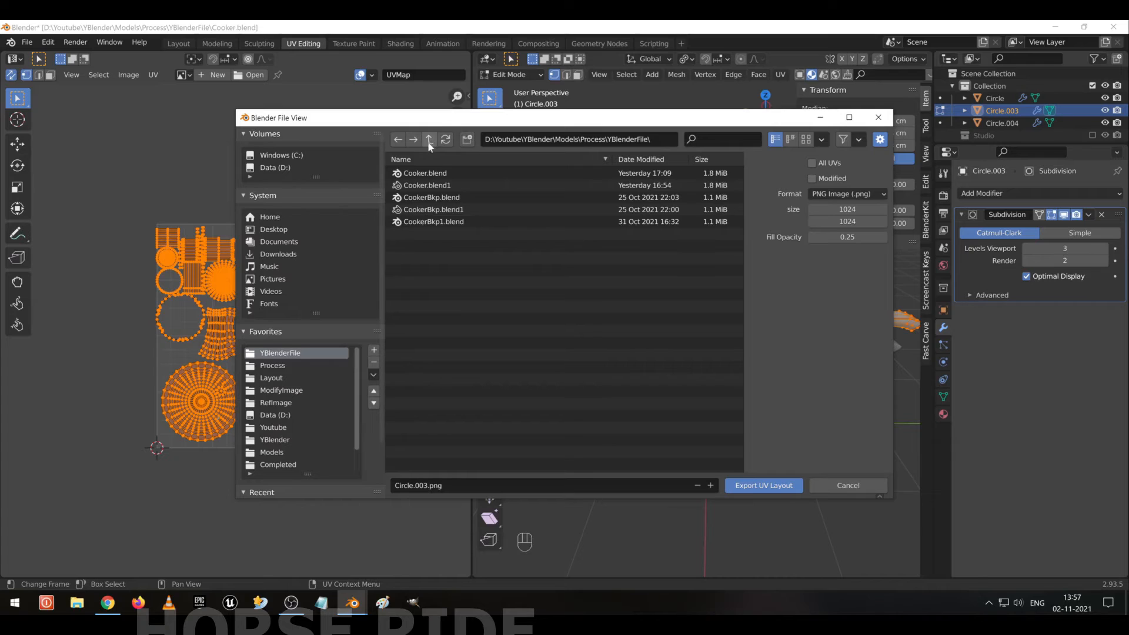
left_click(430, 139)
double_click(424, 186)
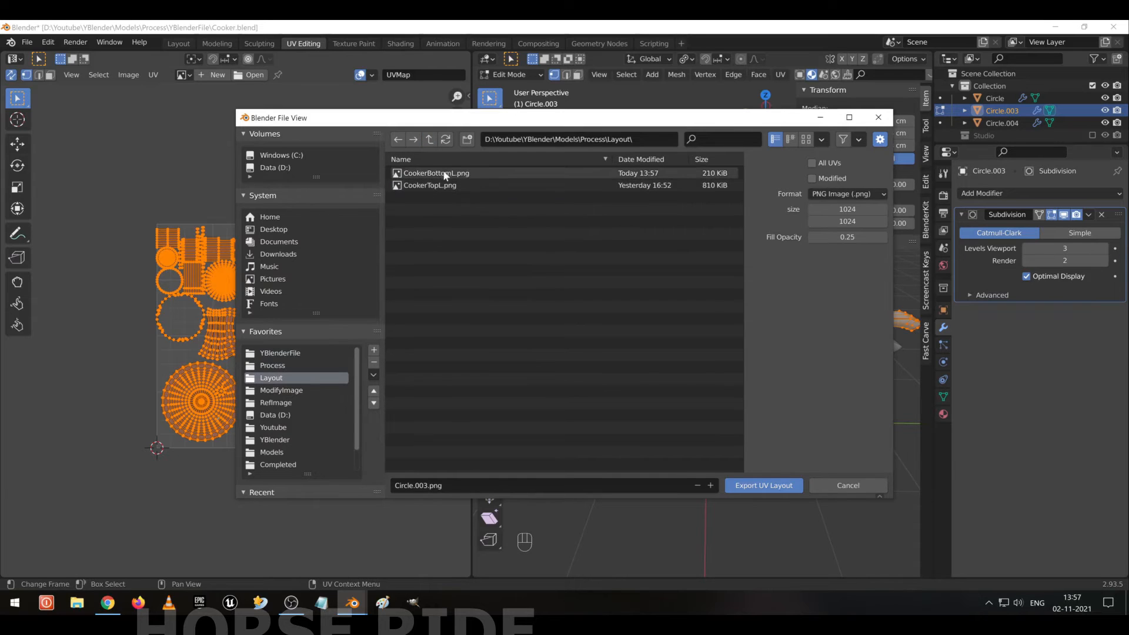
left_click(450, 187)
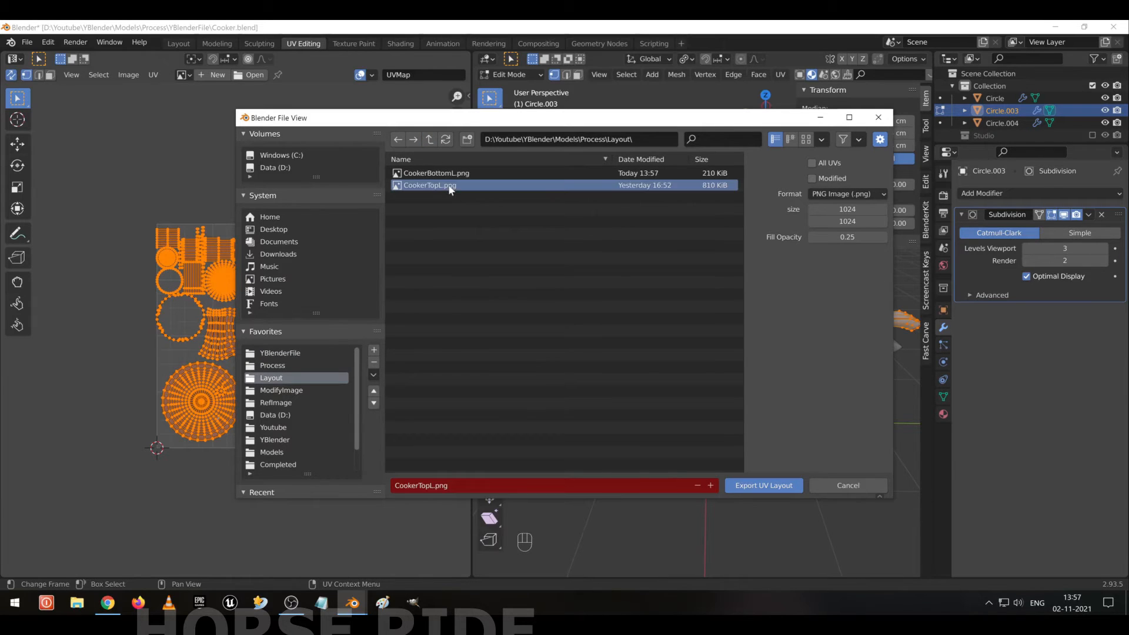
left_click(761, 486)
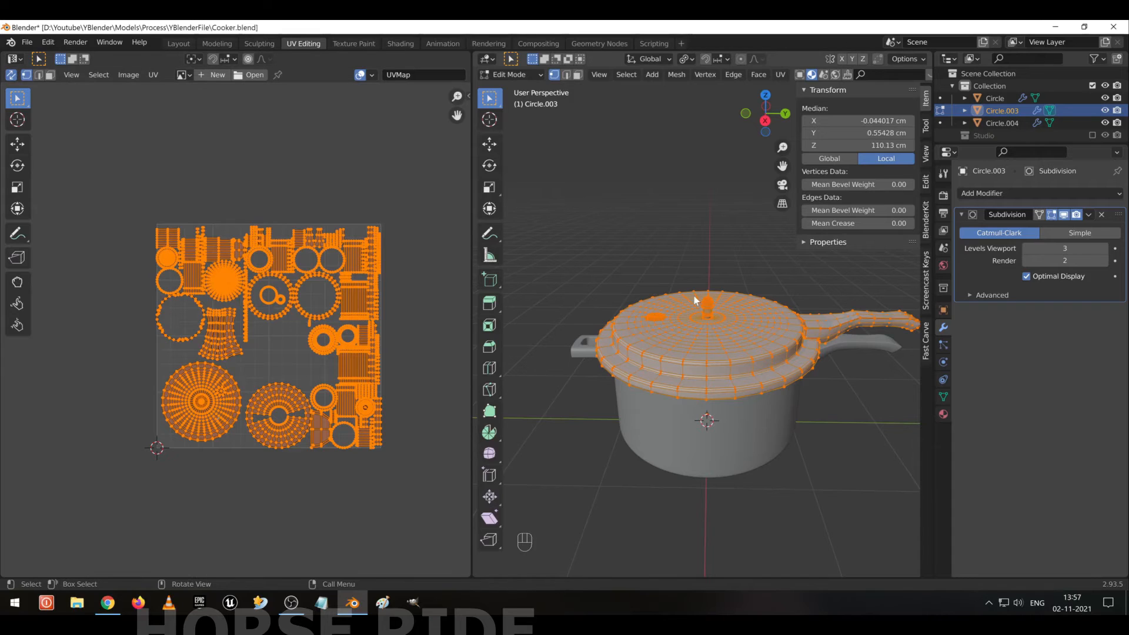
Return the lid to Object Mode and switch to GIMP.
key("Tab")
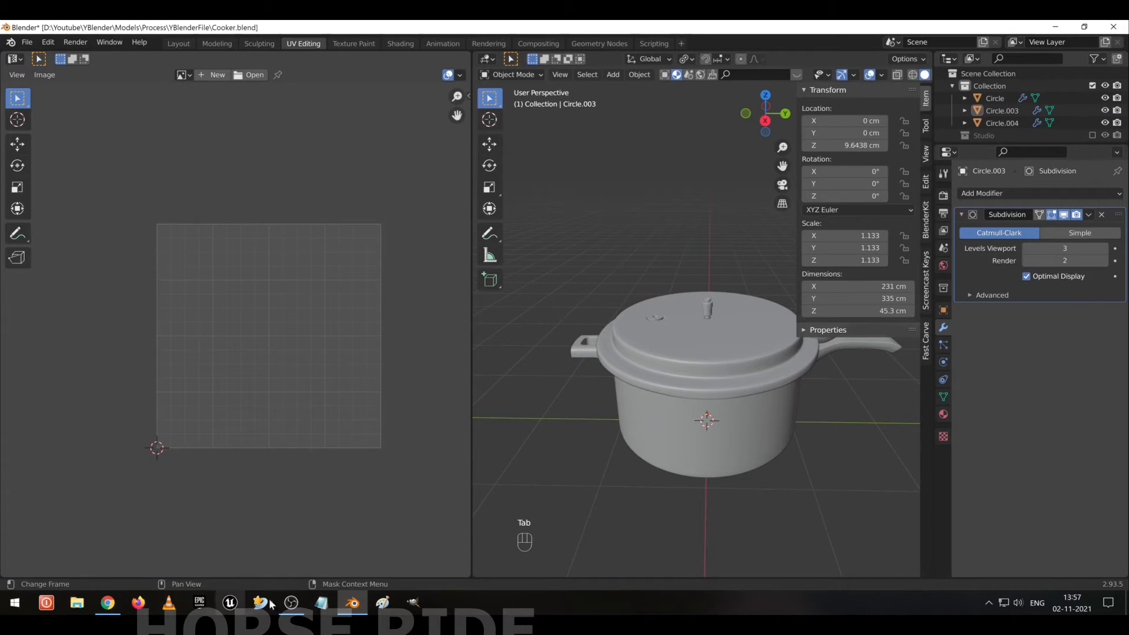
mouse_move(289, 601)
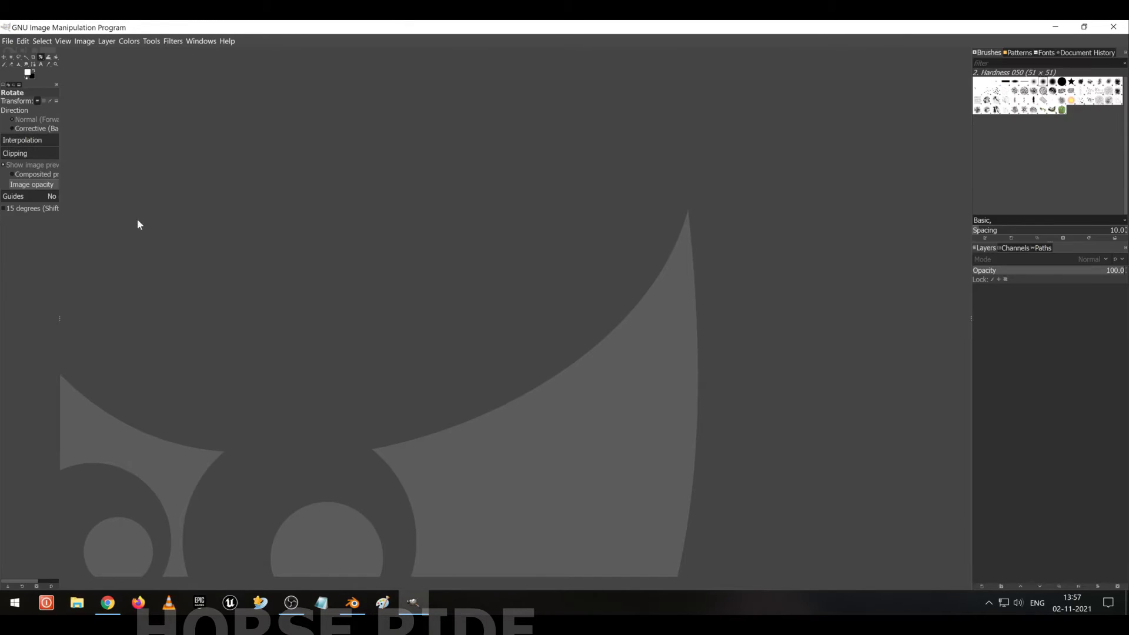
left_click(23, 41)
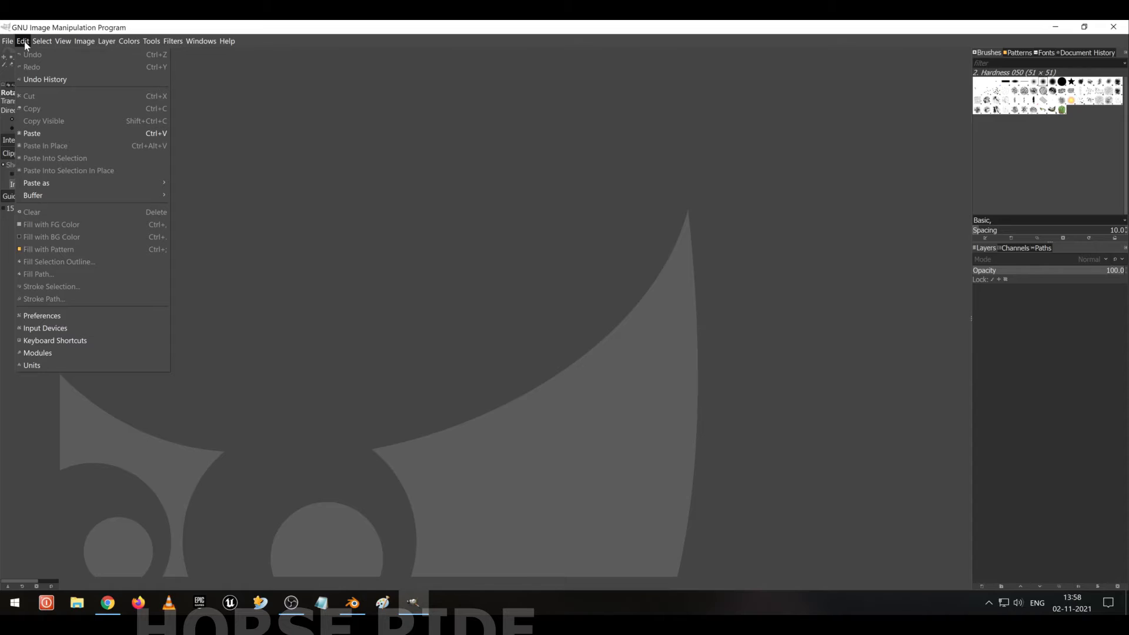
left_click(24, 43)
left_click(8, 42)
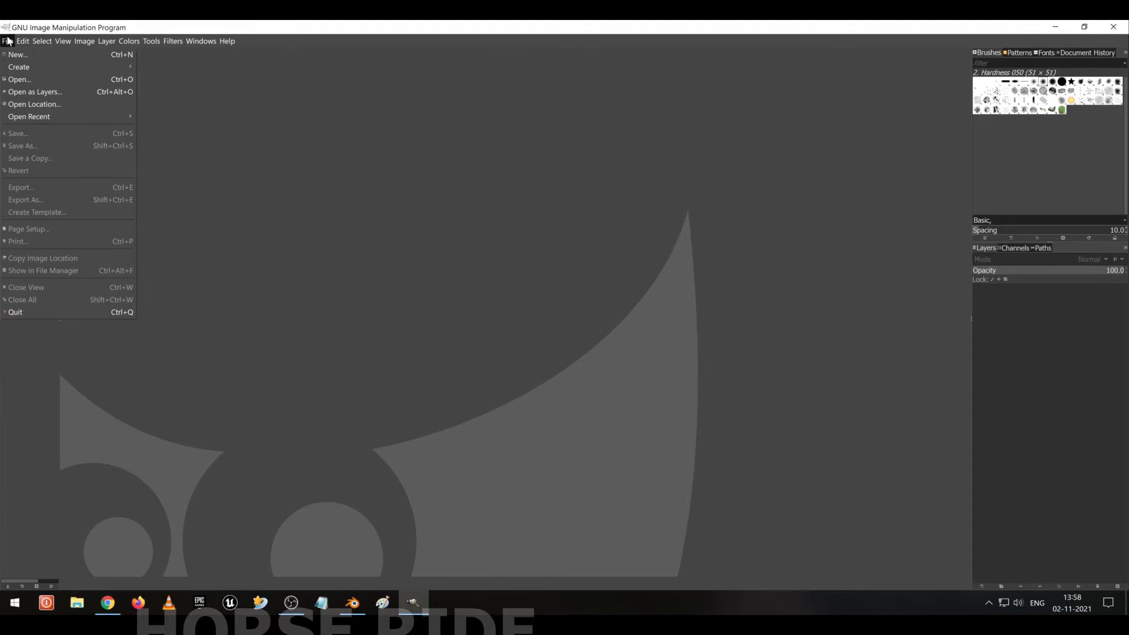
left_click(439, 283)
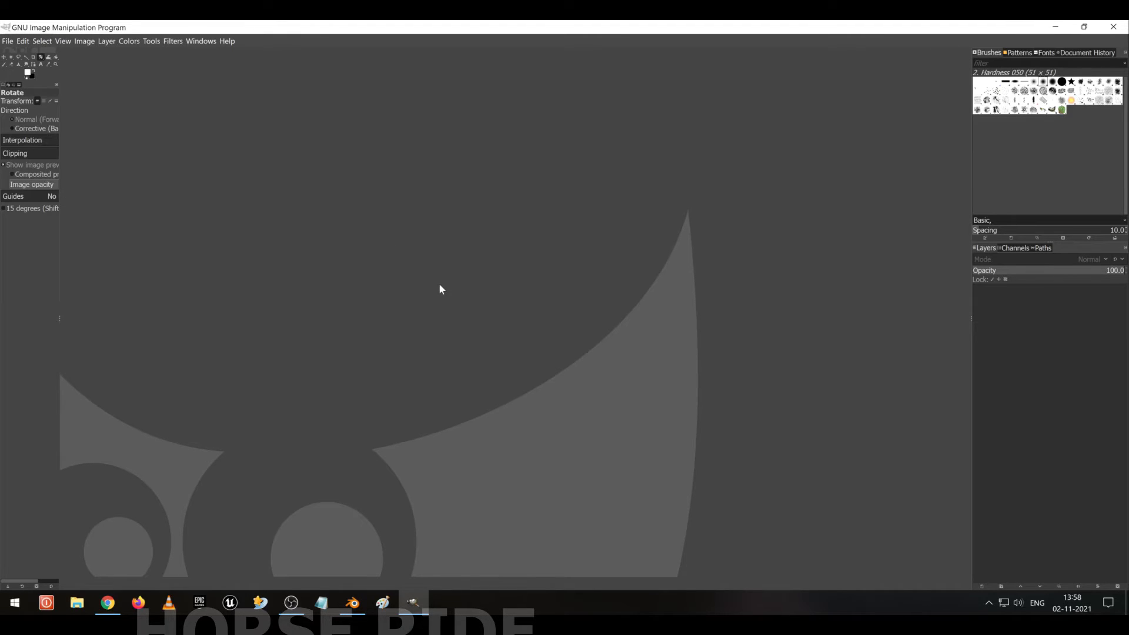
Create a new blank image of 1024 × 1024 px.
key("ctrl+n")
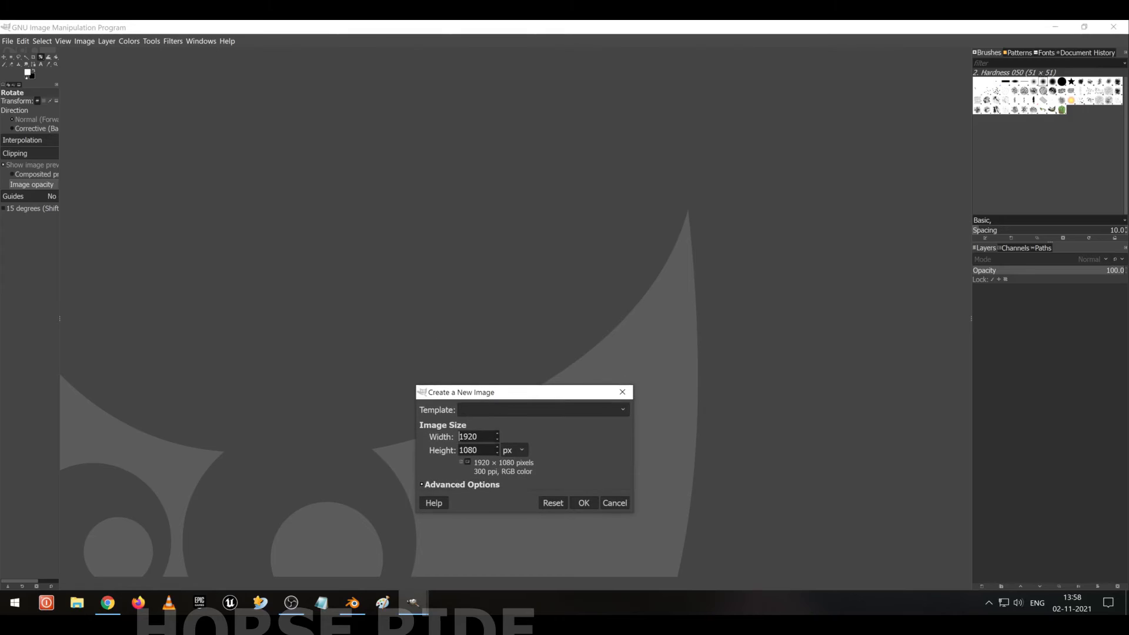
key("ctrl+a")
type("1024")
key("Tab")
type("1024")
key("Return")
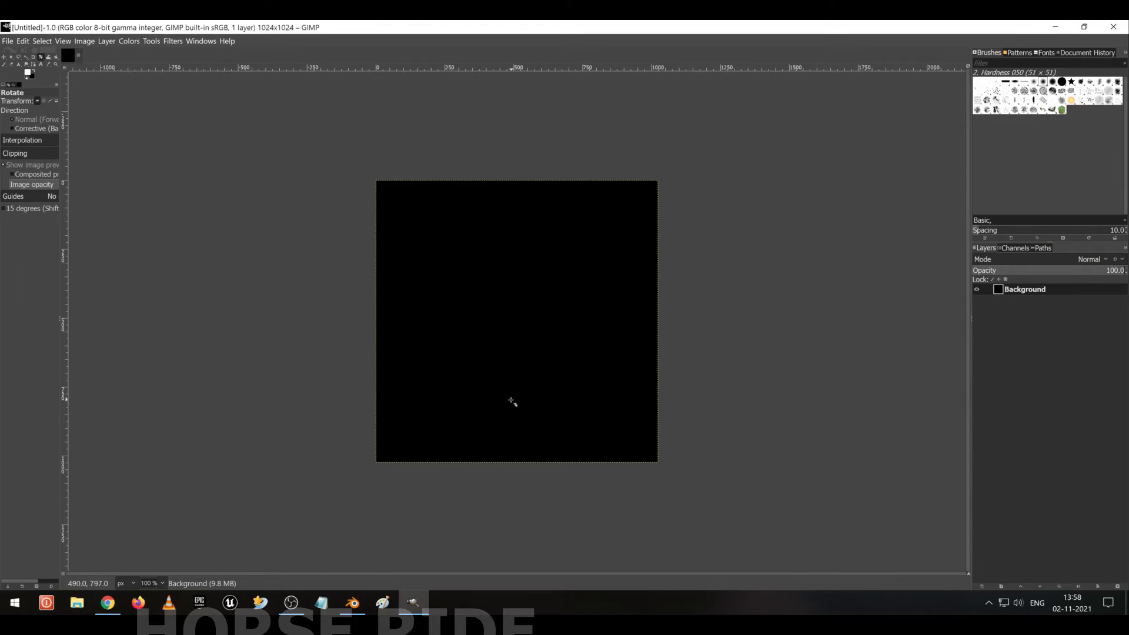
Open the recently used CookerTopL.png as a new layer in the blank image.
key("2")
scroll(512, 420, "up", 3)
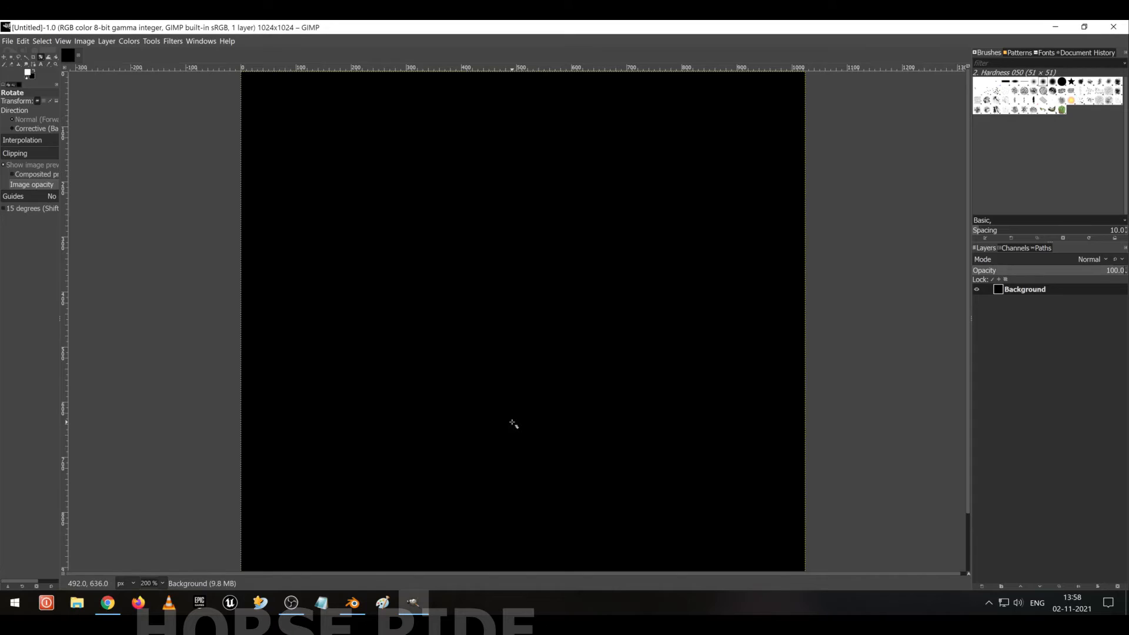
key("1")
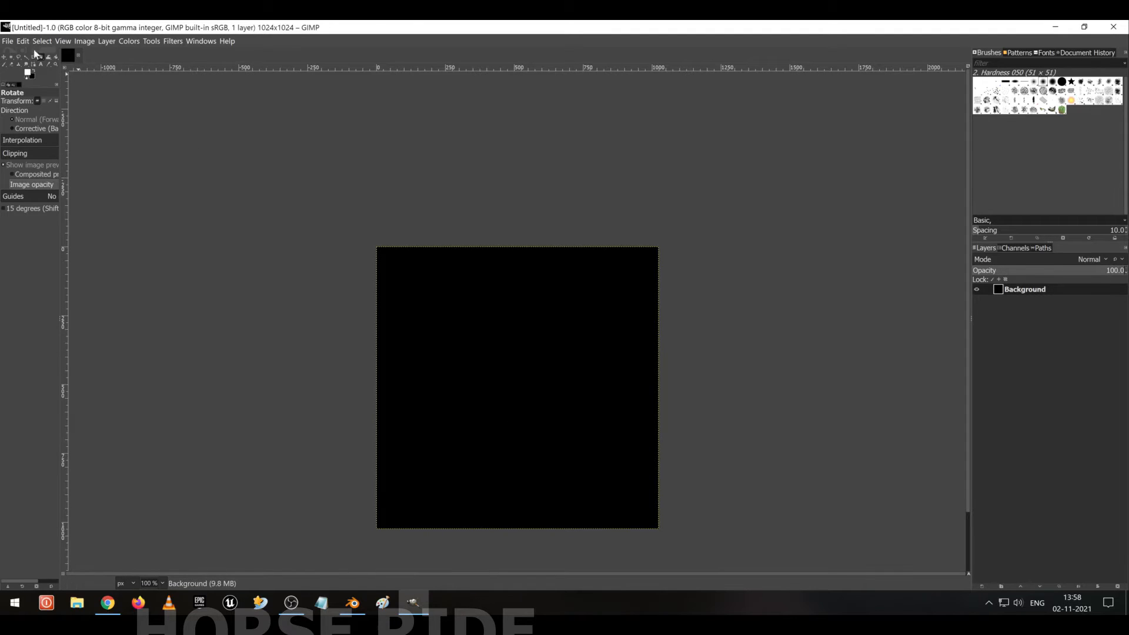
left_click(7, 41)
left_click(28, 92)
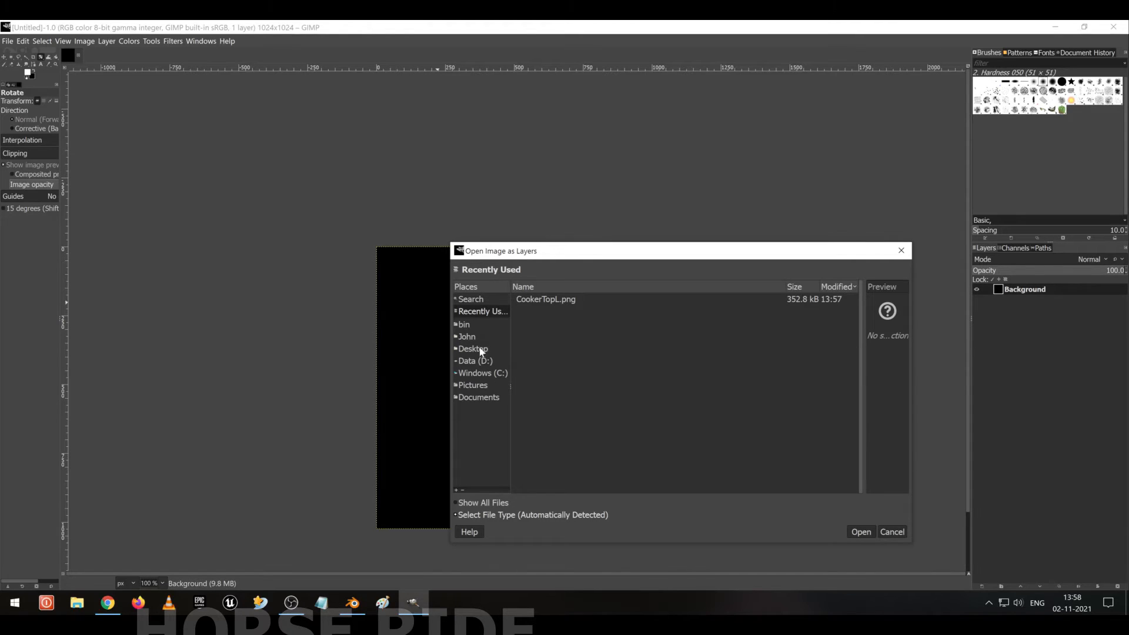
left_click(550, 302)
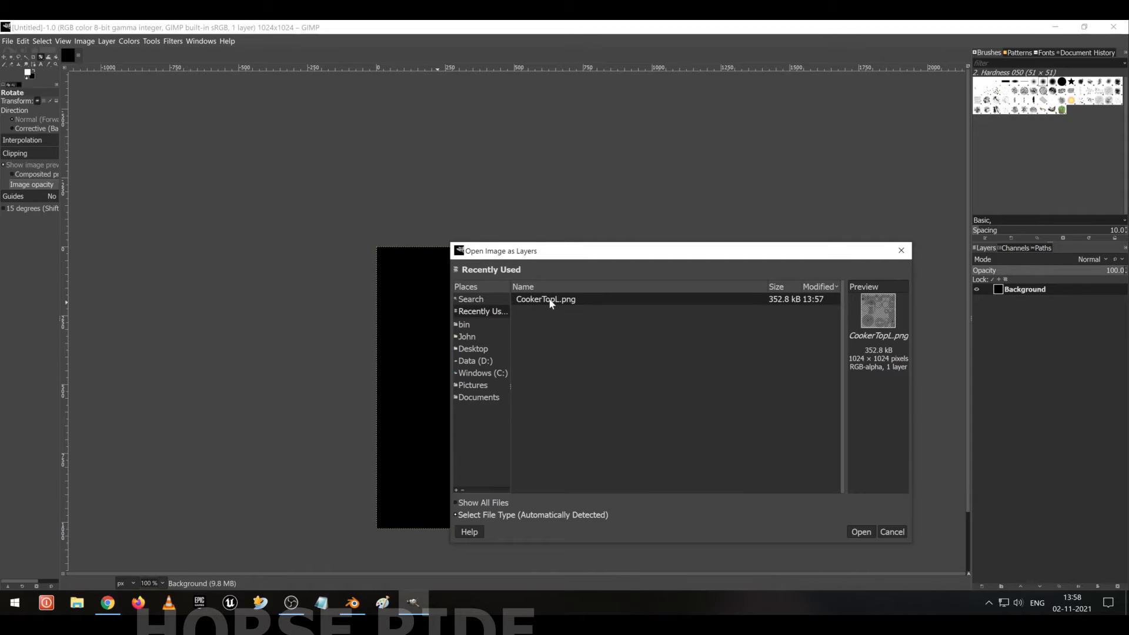
double_click(551, 302)
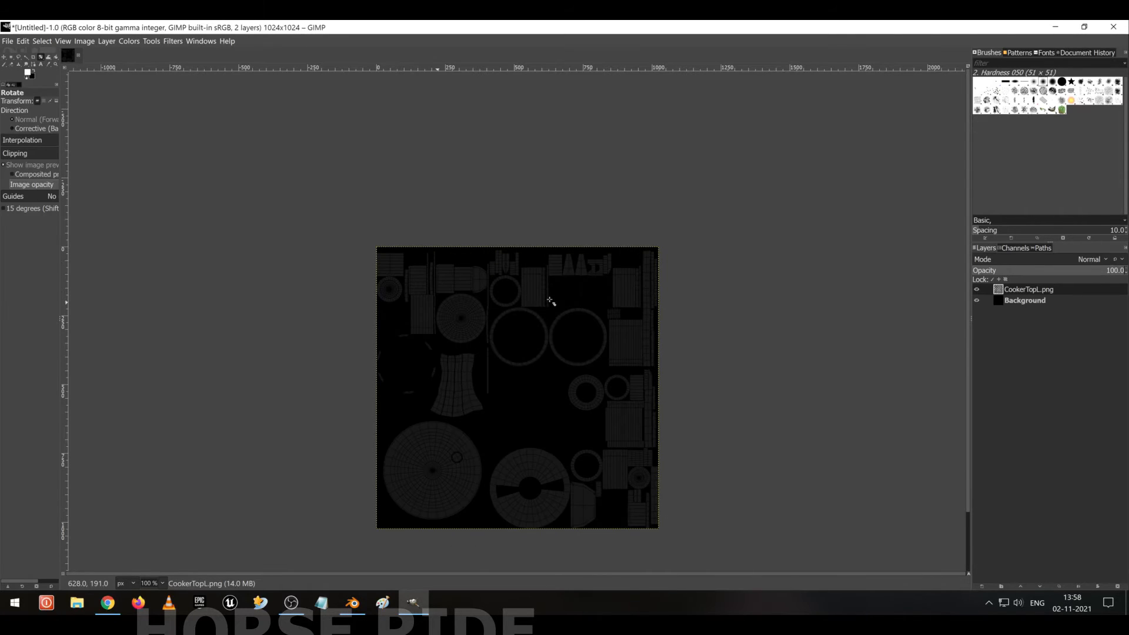
Hide the Background layer so only the lid's UV layout shows.
left_click(977, 300)
scroll(465, 494, "up", 1, "ctrl")
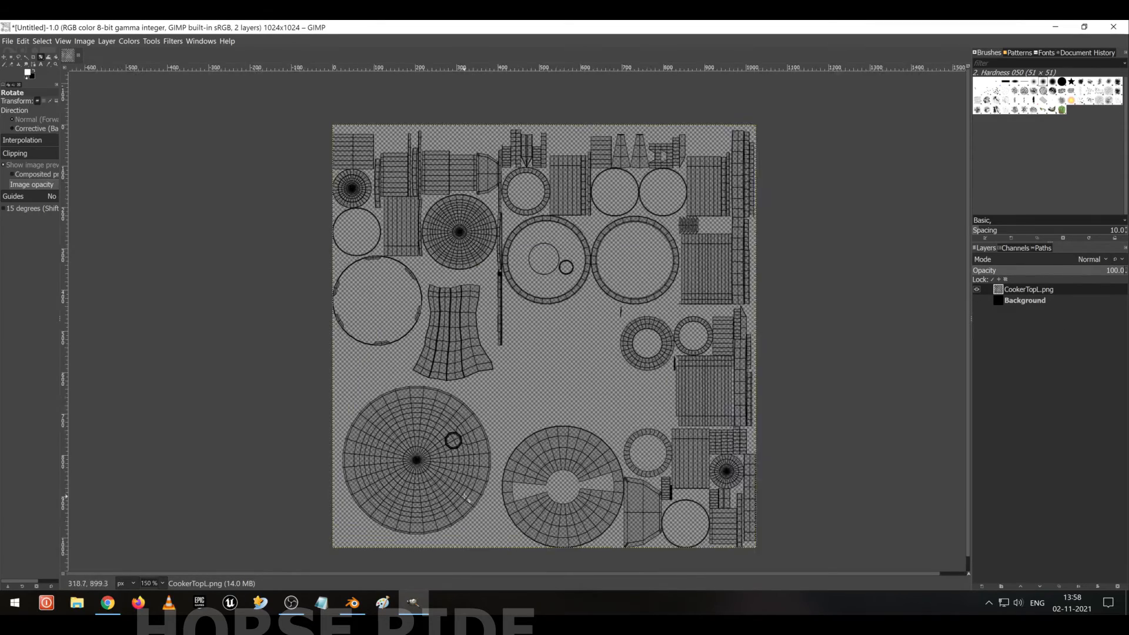
scroll(466, 498, "up", 2, "ctrl")
left_click(976, 289)
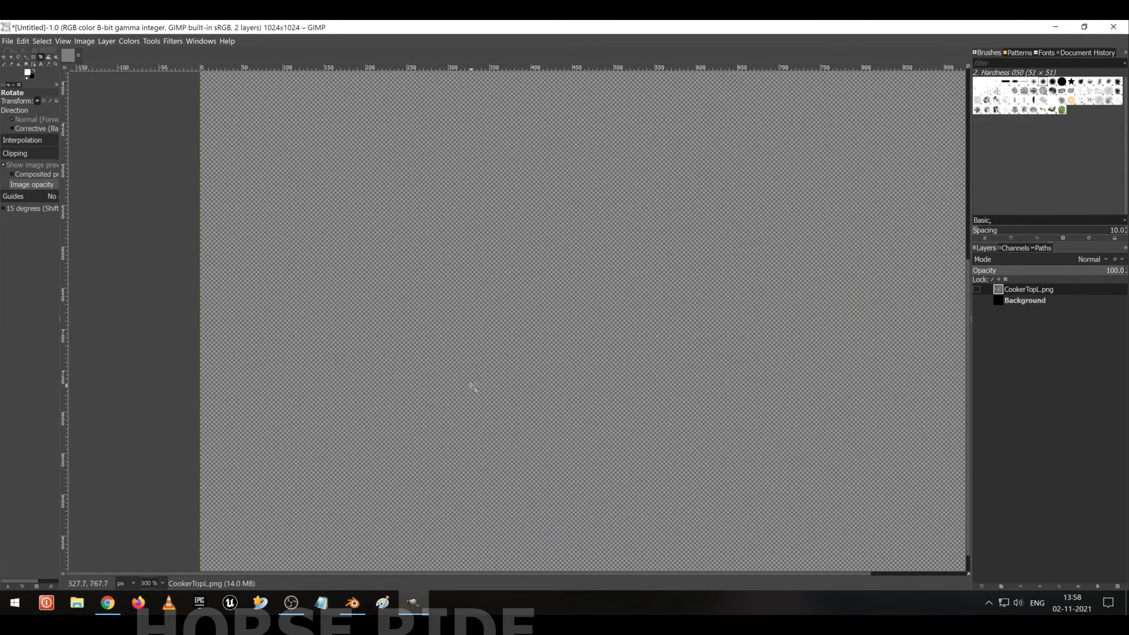
key("ctrl+z")
left_click(441, 453)
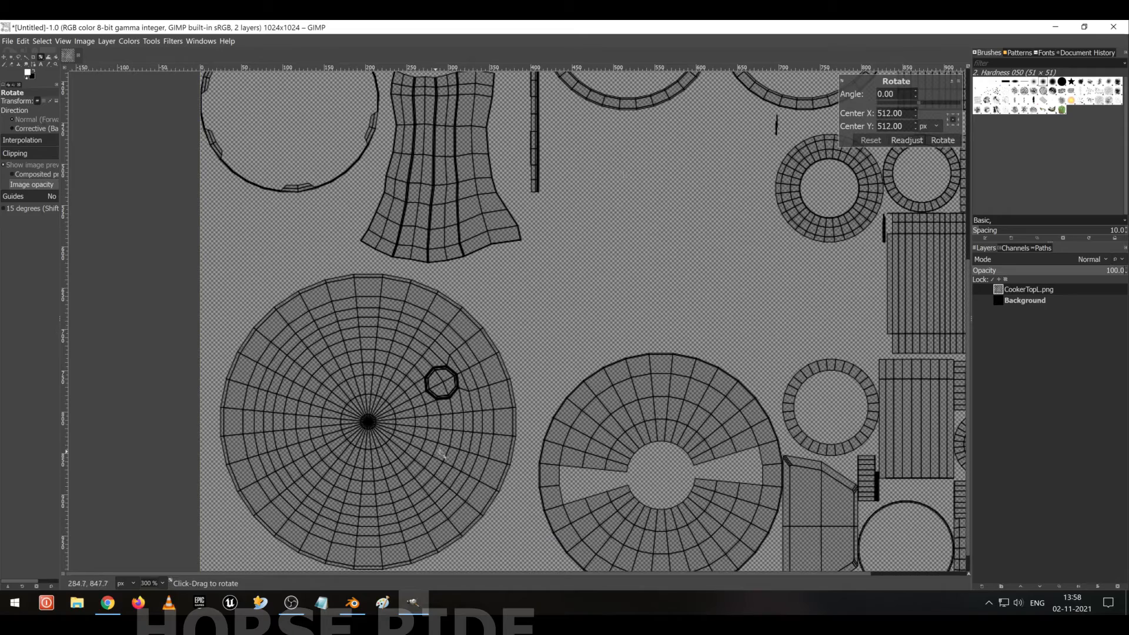
Draw a 1:1 ellipse selection about 261 px across over the large round UV island.
middle_click_drag(489, 444, 661, 405)
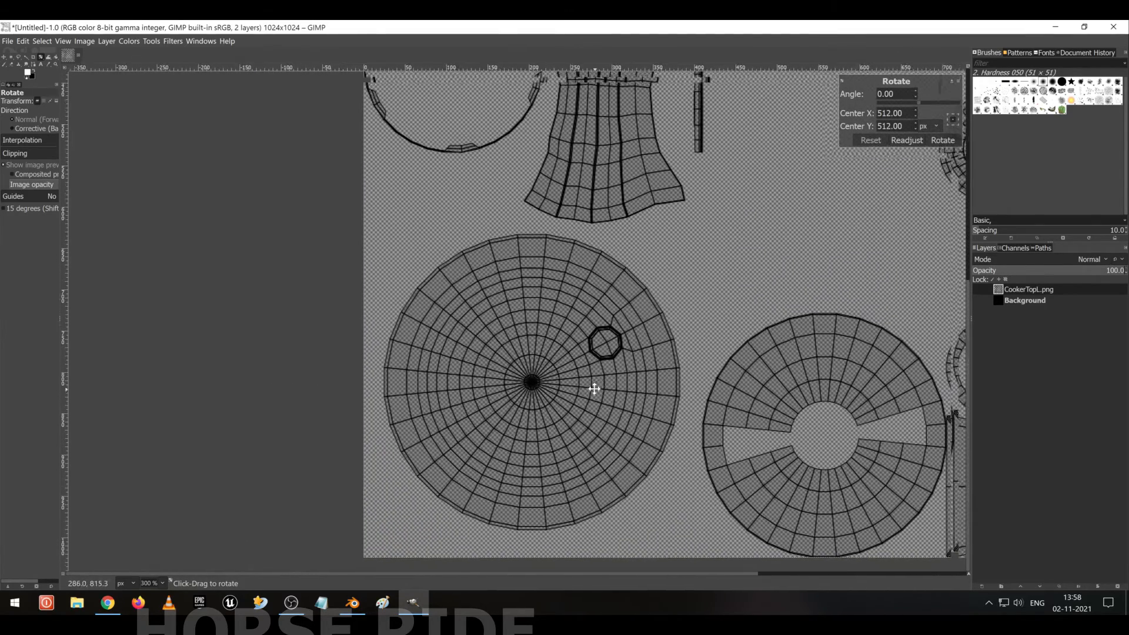
middle_click_drag(594, 389, 559, 405)
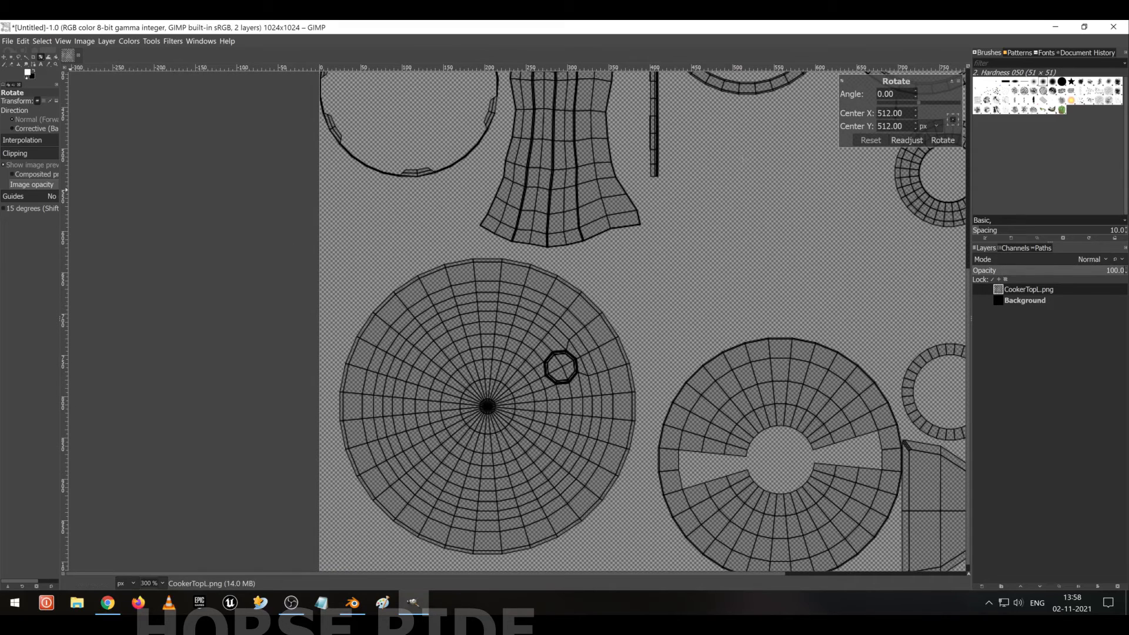
left_click(15, 59)
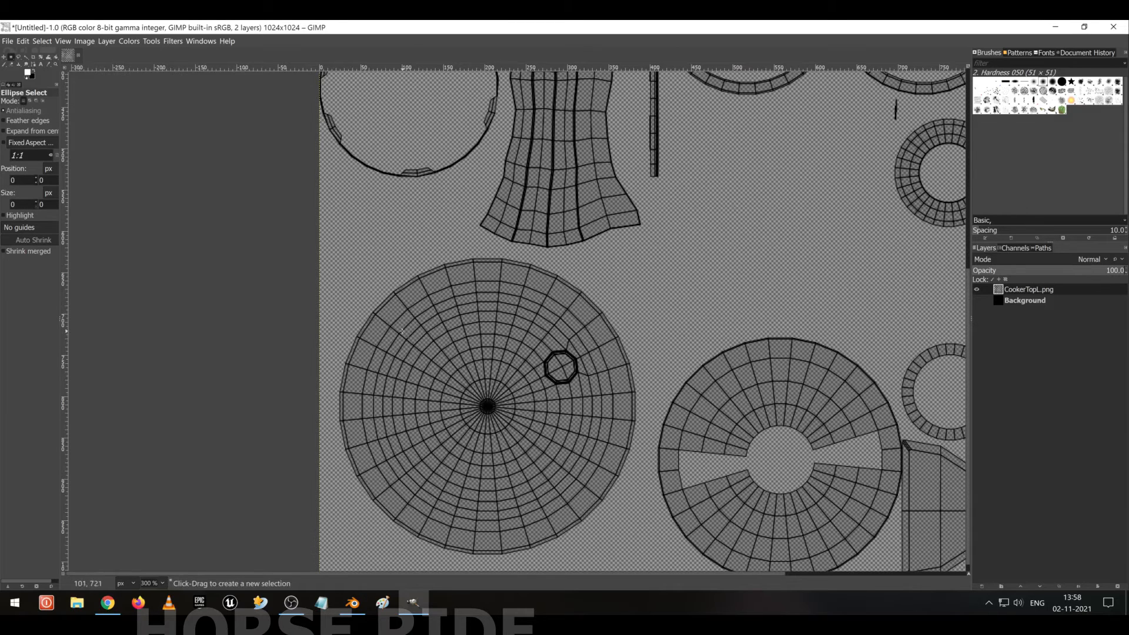
left_click_drag(412, 334, 627, 468, "ctrl")
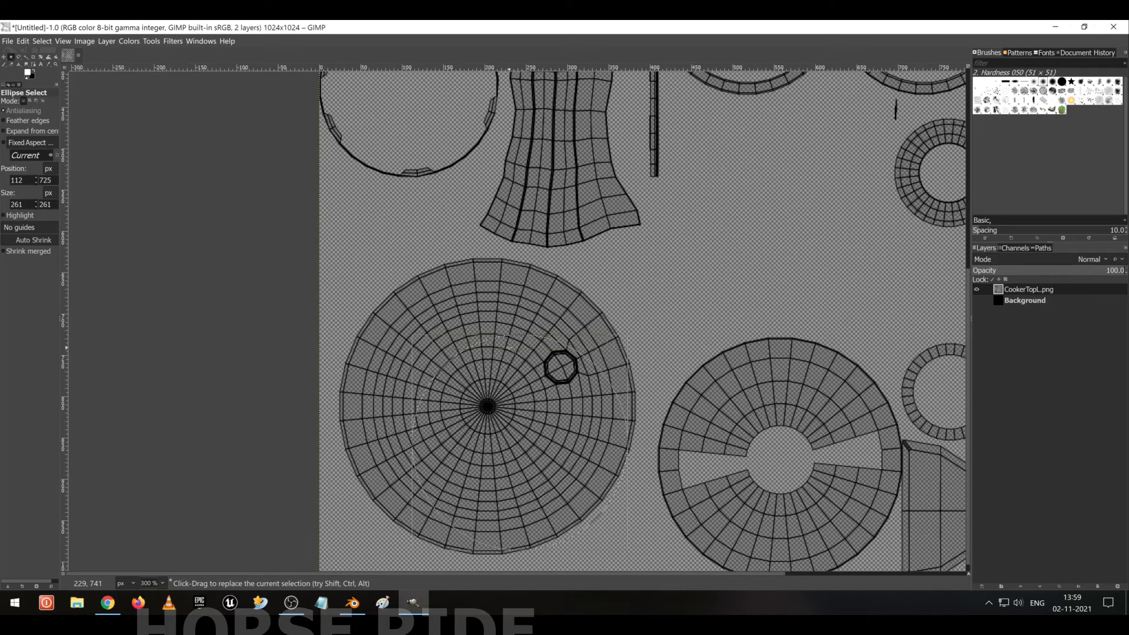
Try to reposition the circular selection with the Move tool, and undo the shift of the UV layout layer.
left_click(4, 57)
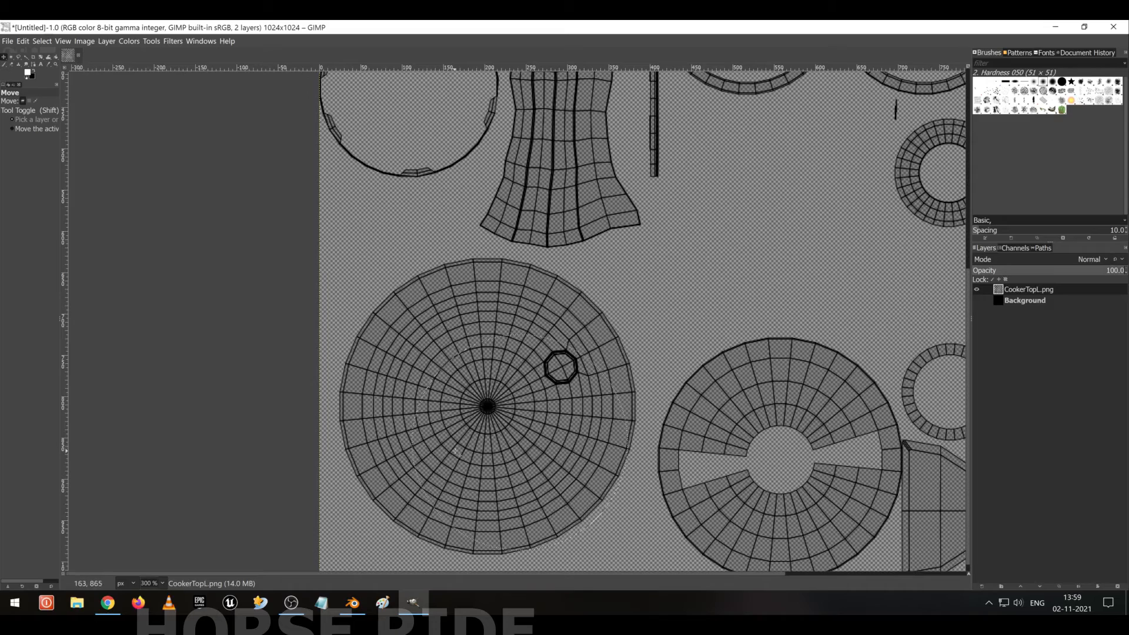
left_click_drag(466, 443, 448, 428)
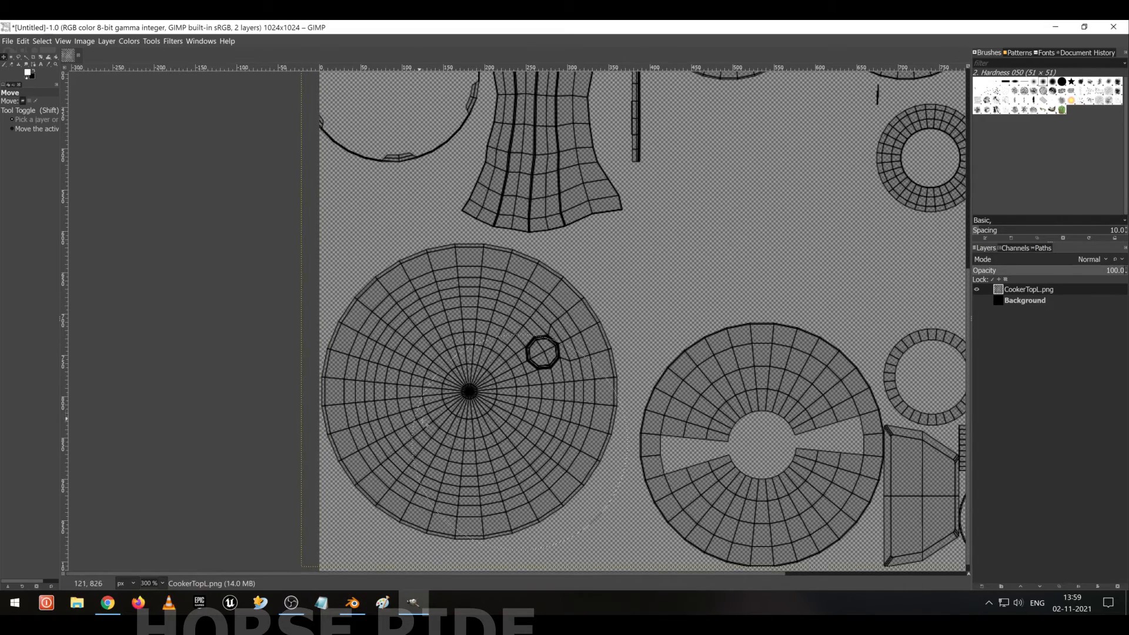
key("ctrl+z")
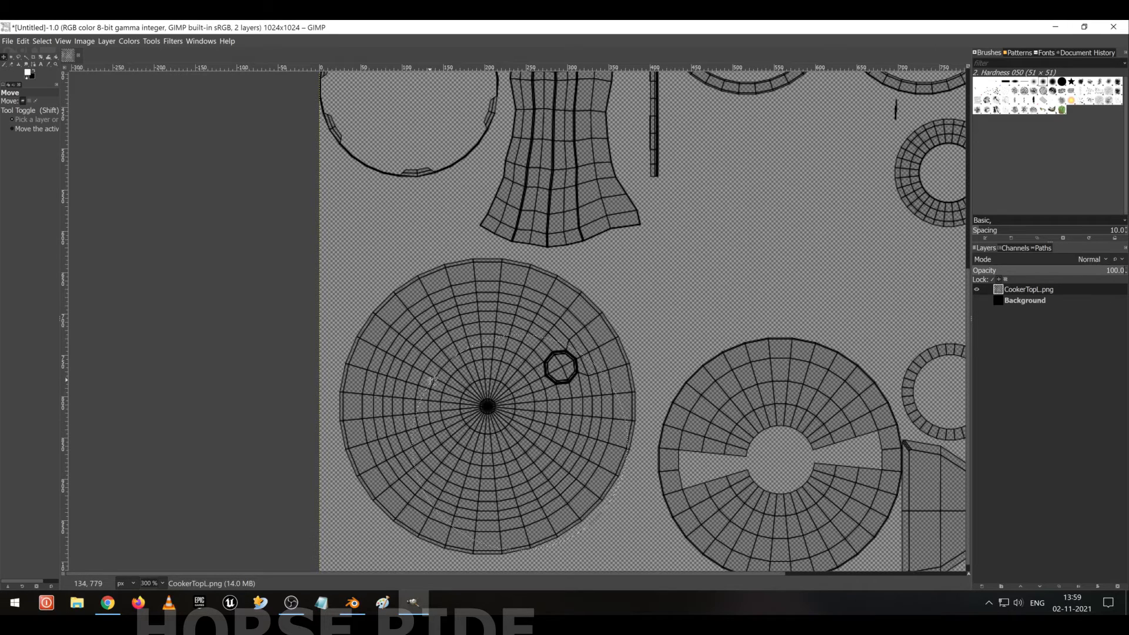
left_click(431, 378)
Add a new 1024 × 1024 px transparent layer named cIRCLE above the UV layout.
left_click(982, 585)
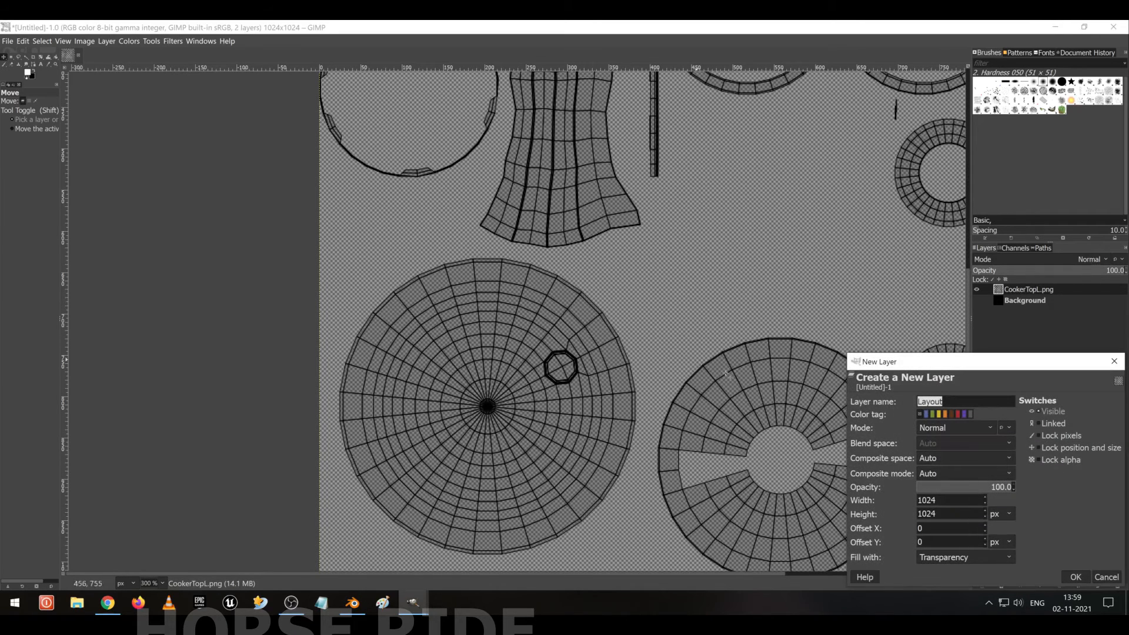
type("cIRCLE")
key("Return")
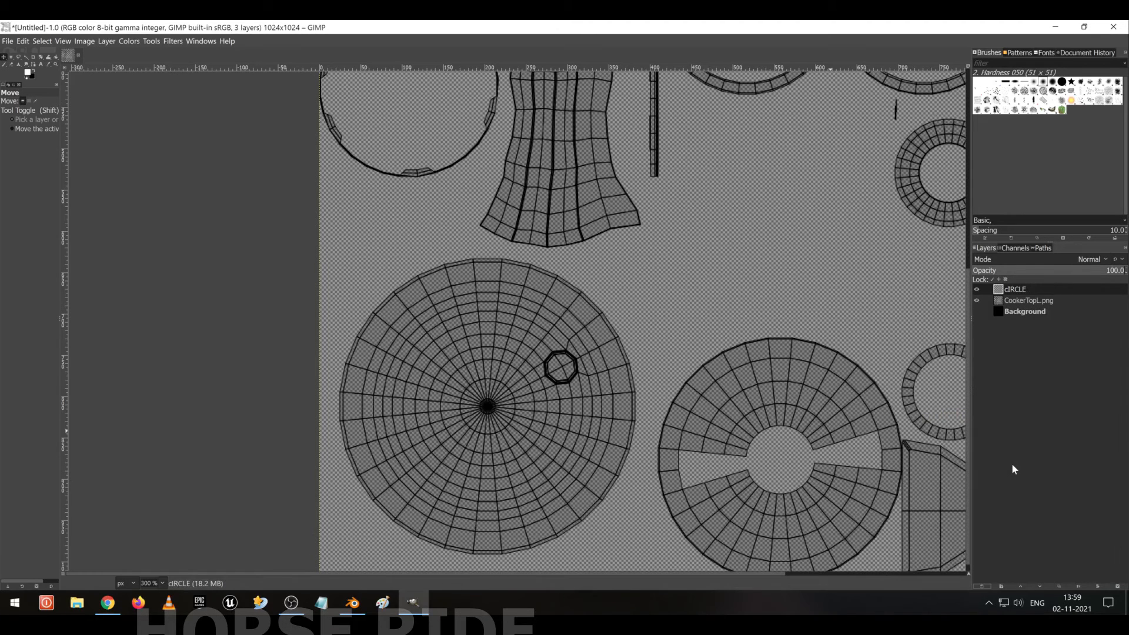
Lock the position of the CookerTopL.png layer and test the lock with the Move tool.
left_click(1004, 299)
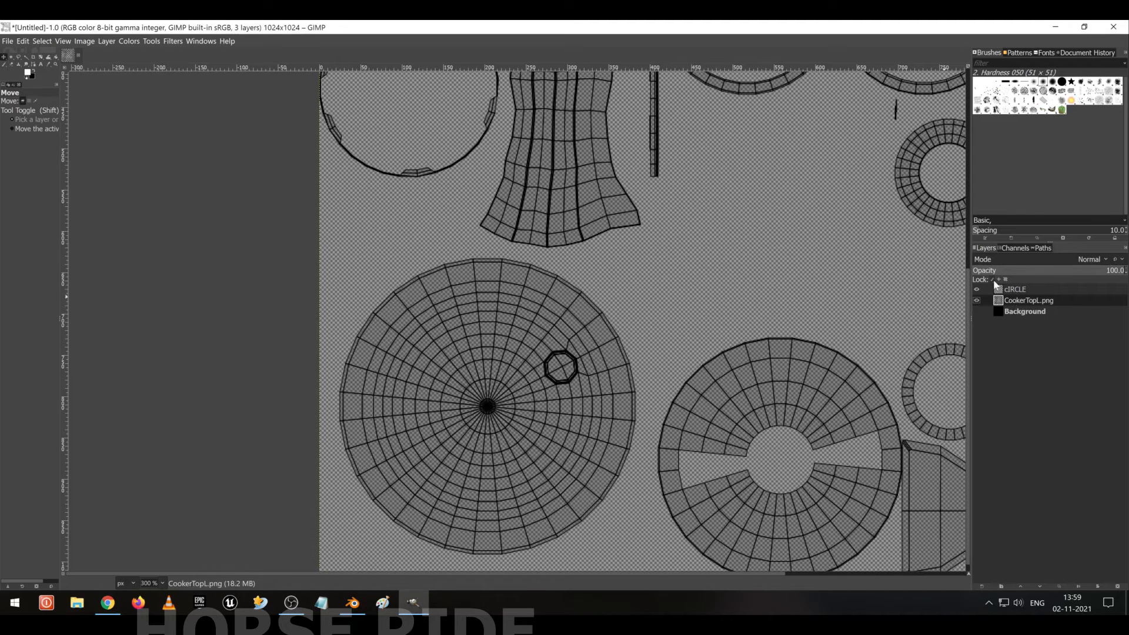
left_click(1008, 314)
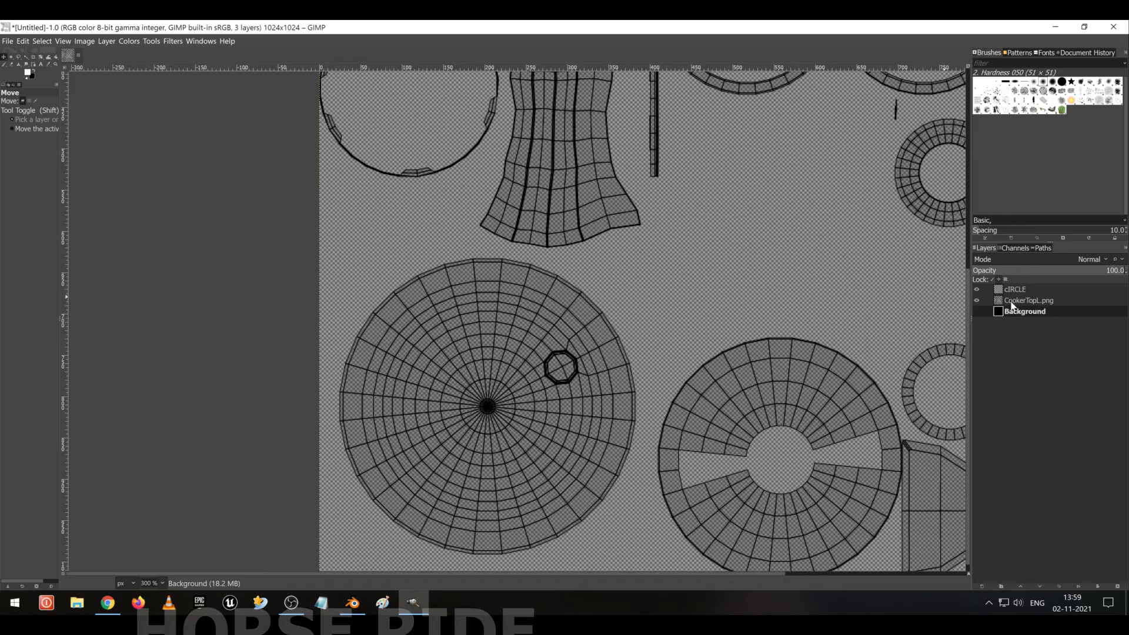
left_click(1010, 303)
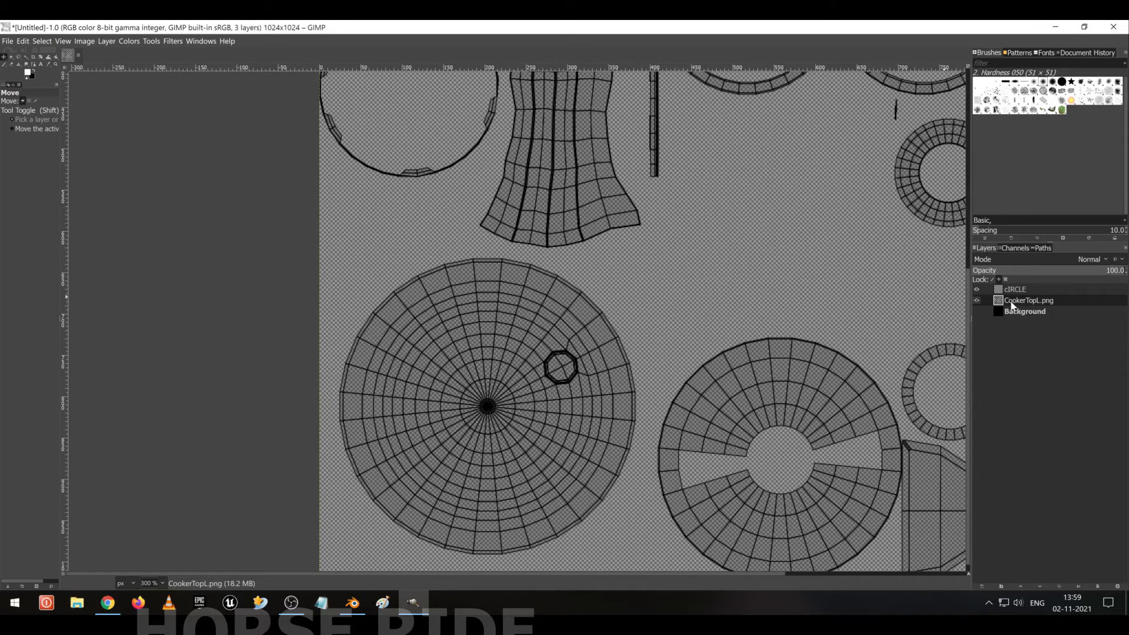
left_click(1012, 289)
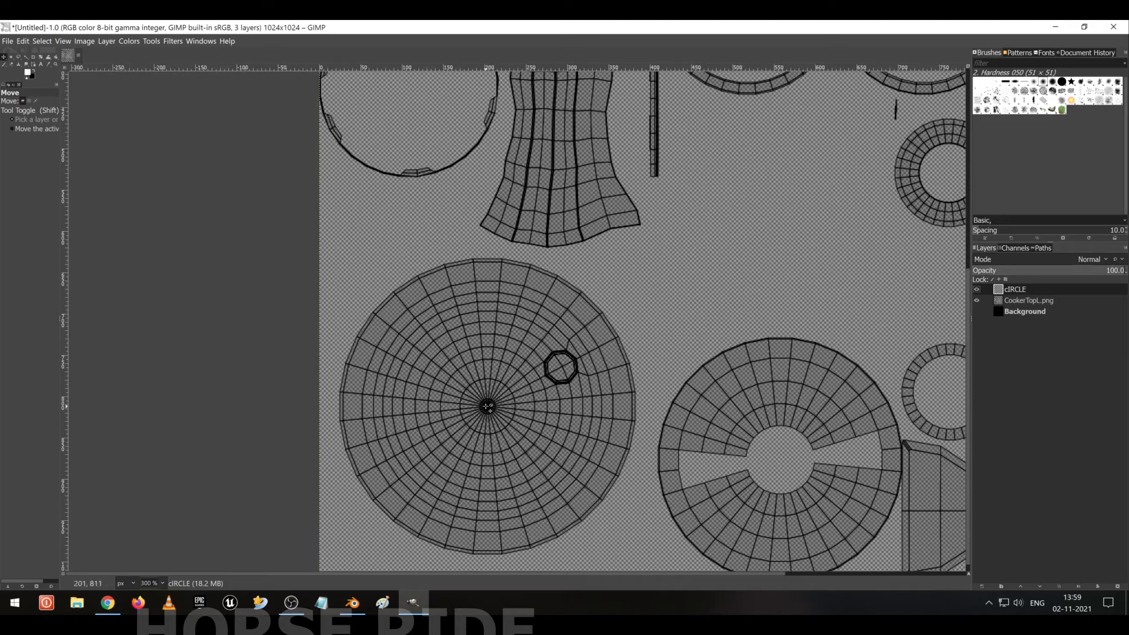
left_click(494, 411)
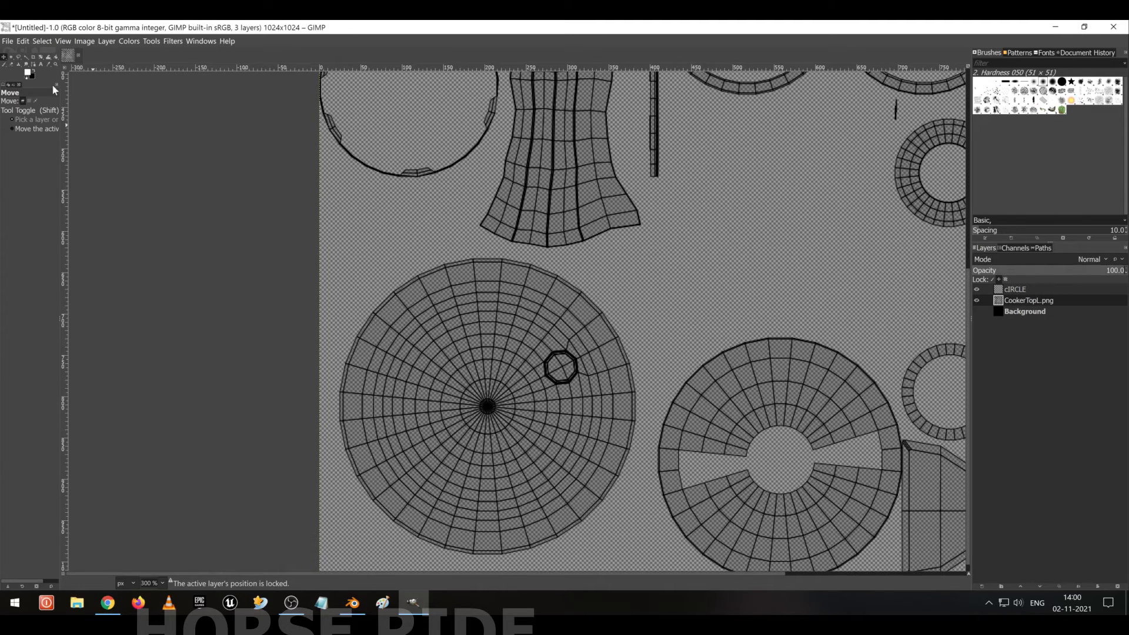
On the cIRCLE layer, draw a circular selection about 210 px across, starting from the center of the large round UV island.
left_click(11, 57)
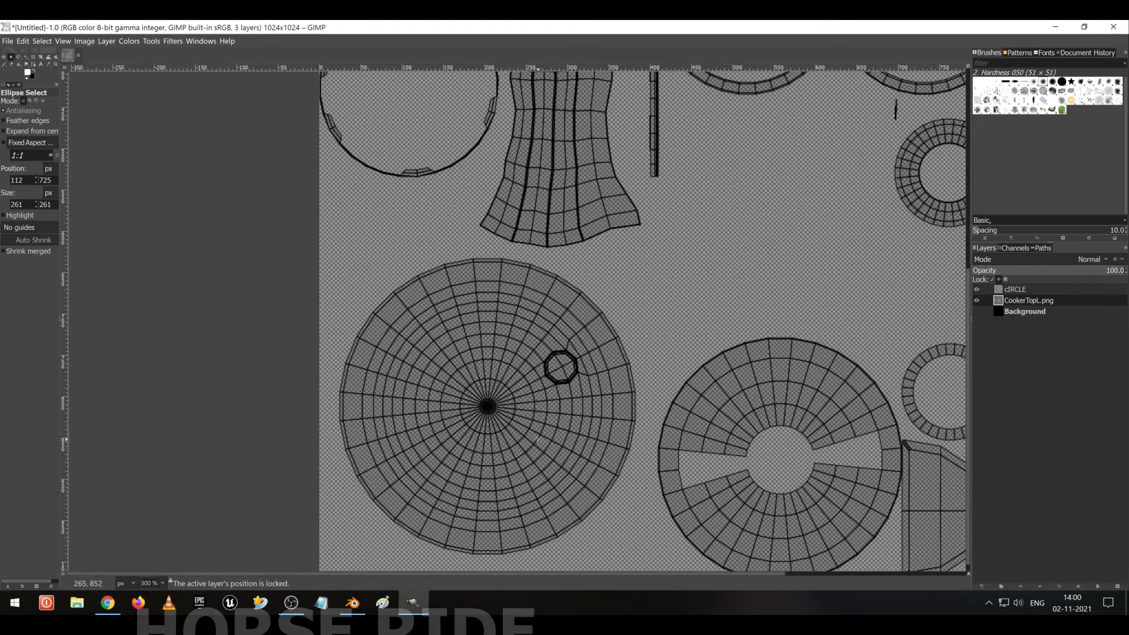
left_click(1036, 290)
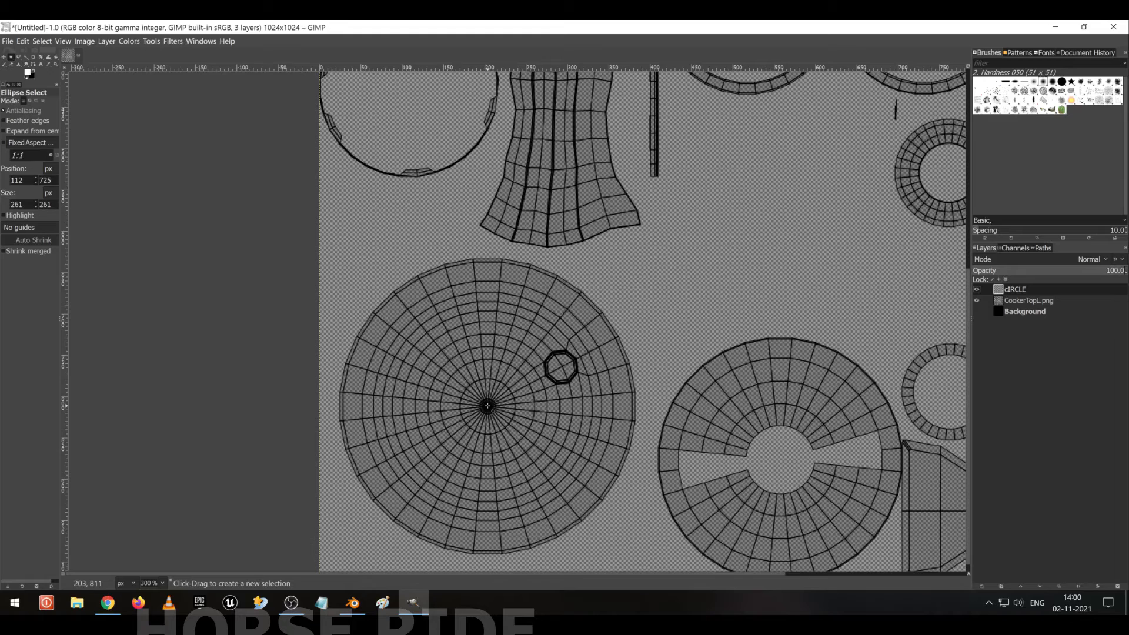
left_click_drag(487, 406, 660, 509)
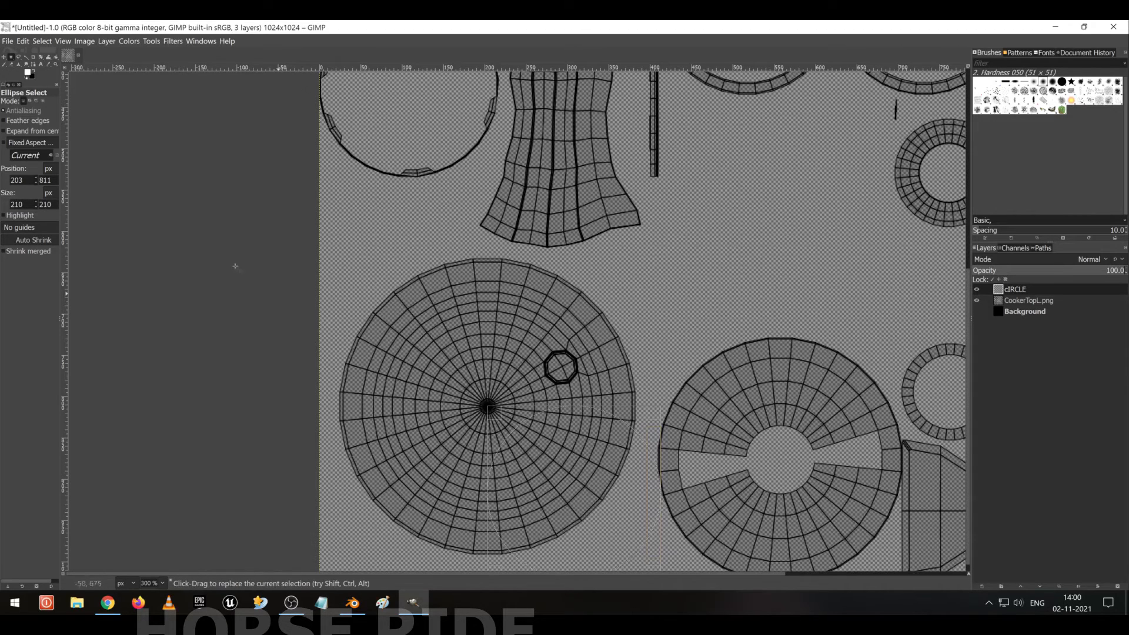
Try to move the circular selection on the cIRCLE layer with the Move tool.
left_click(4, 57)
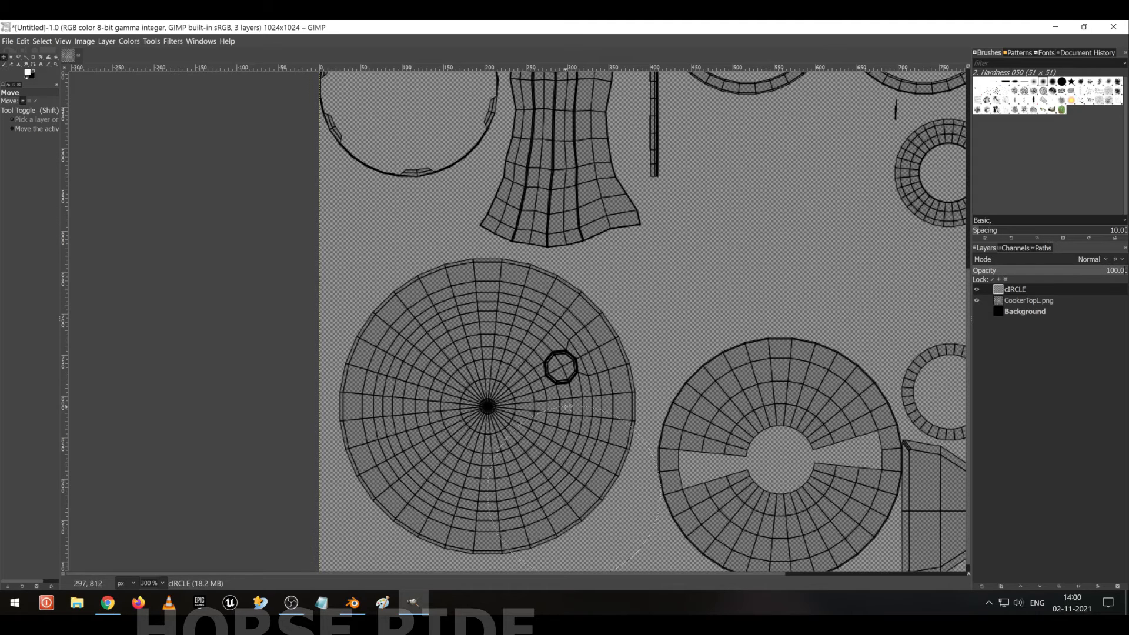
left_click(560, 390)
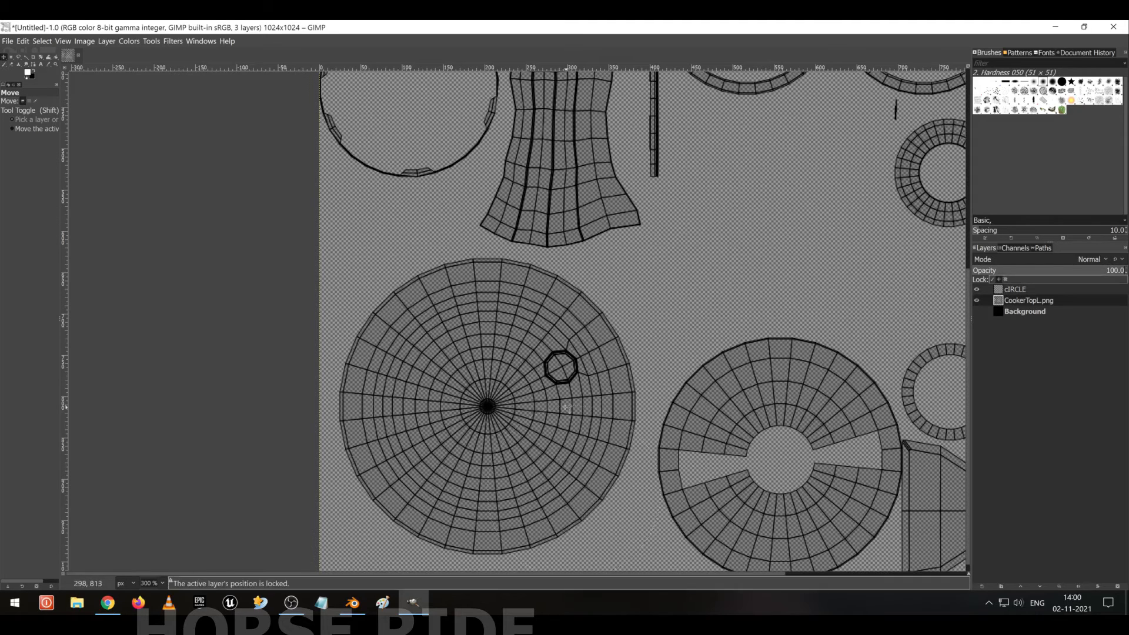
left_click(1021, 288)
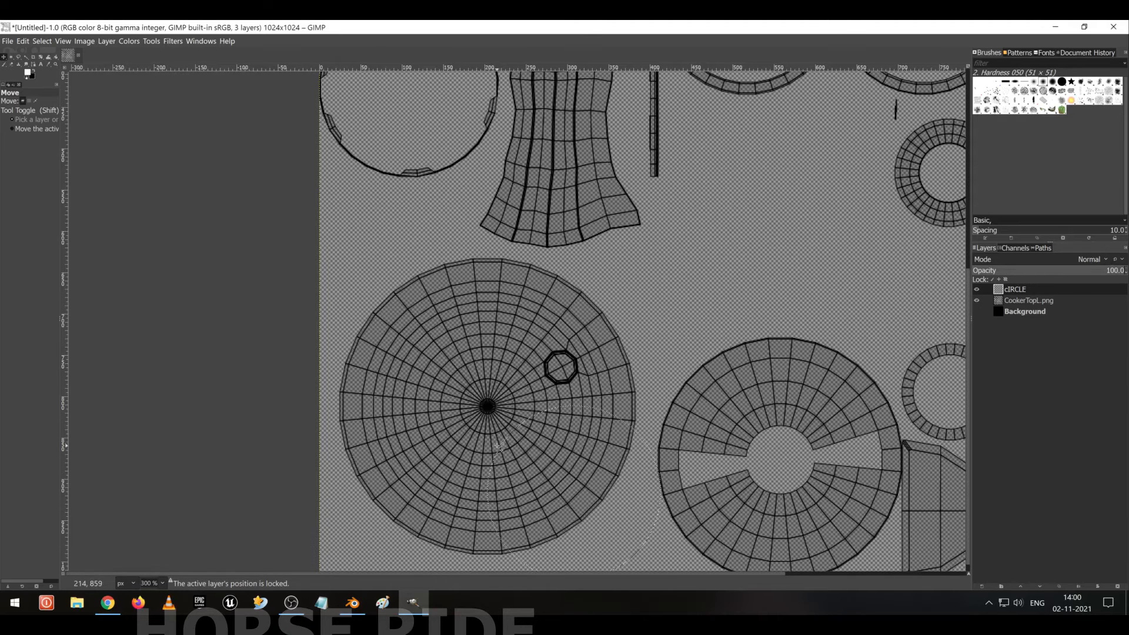
left_click(502, 447)
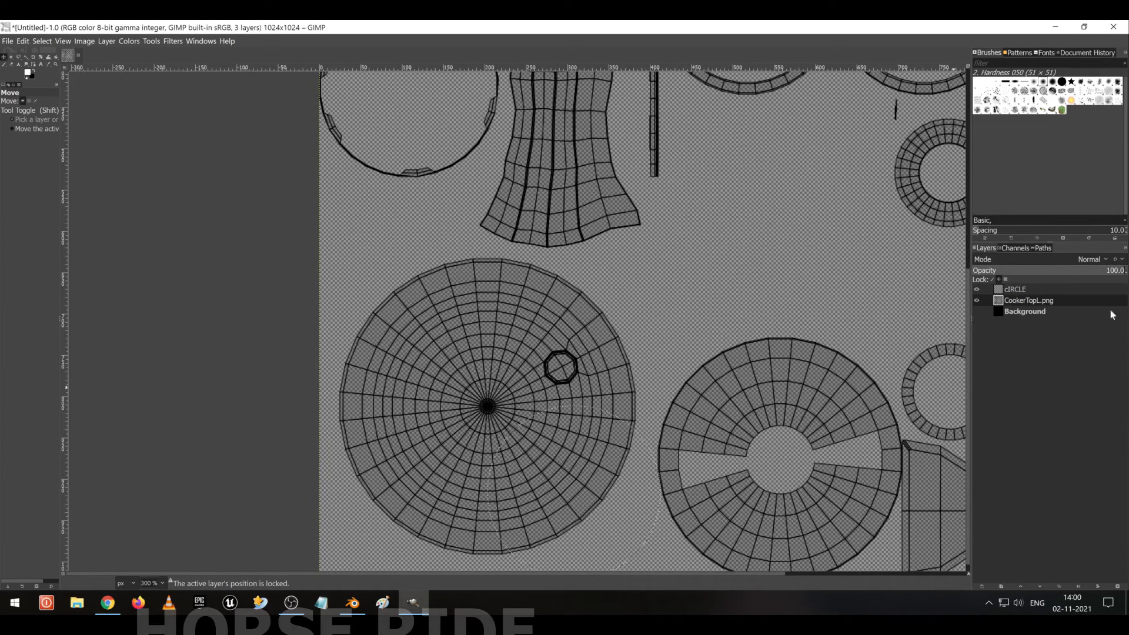
Activate the cIRCLE layer and hide the CookerTopL.png layer.
left_click(1031, 288)
left_click(977, 300)
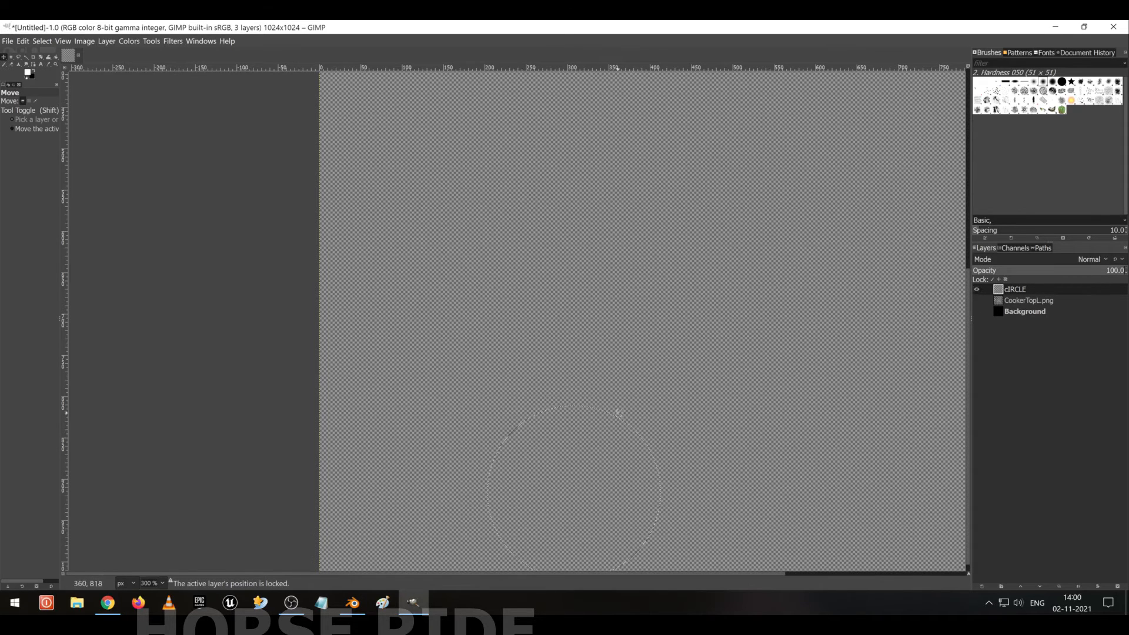
Try to move the circular selection with the Move tool's other toggle options and its path target.
left_click(35, 129)
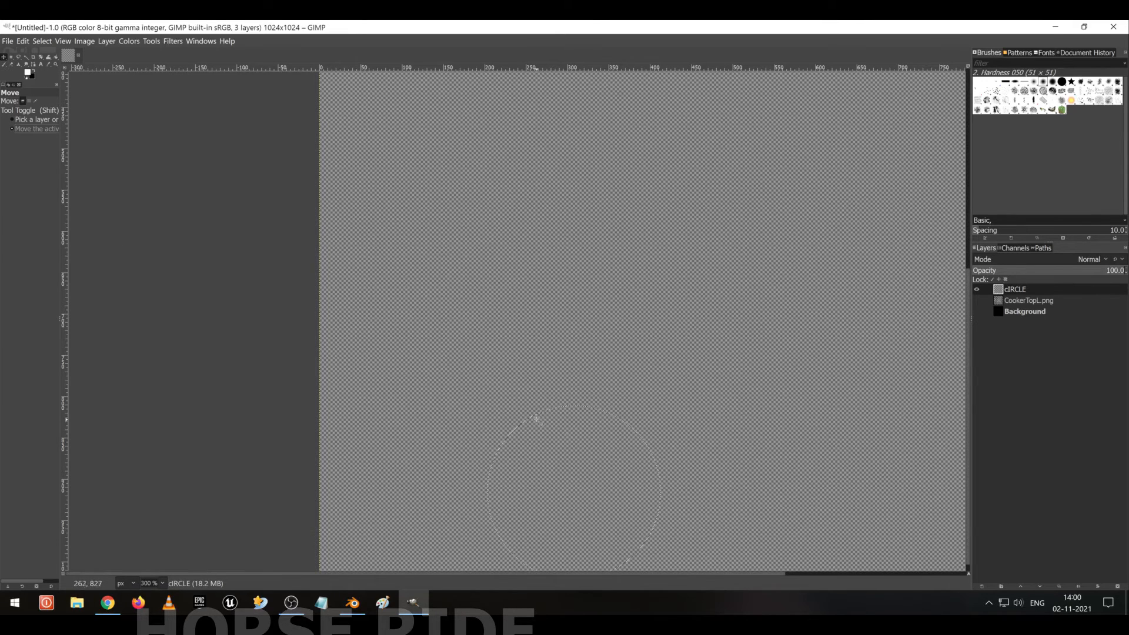
left_click(496, 404, "shift")
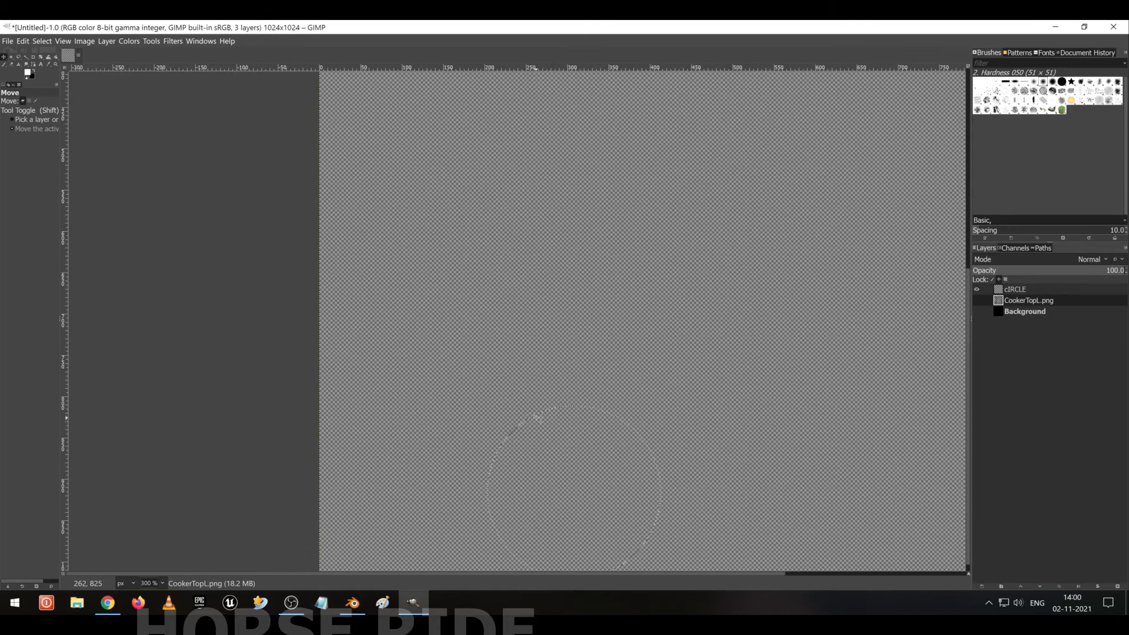
left_click(536, 418)
left_click(35, 119)
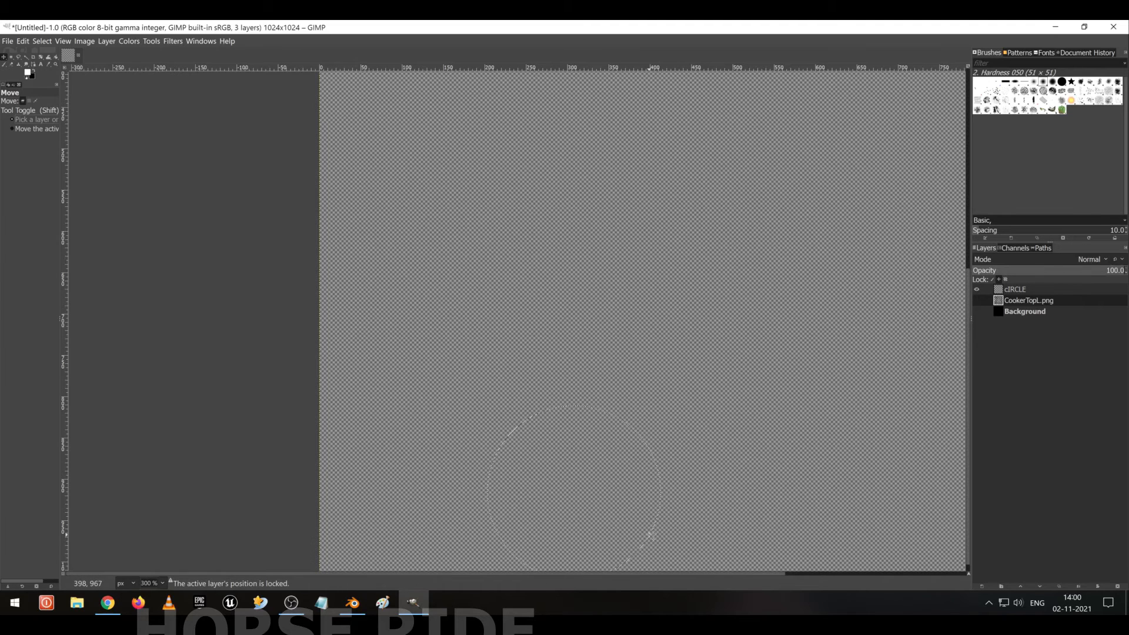
left_click(35, 101)
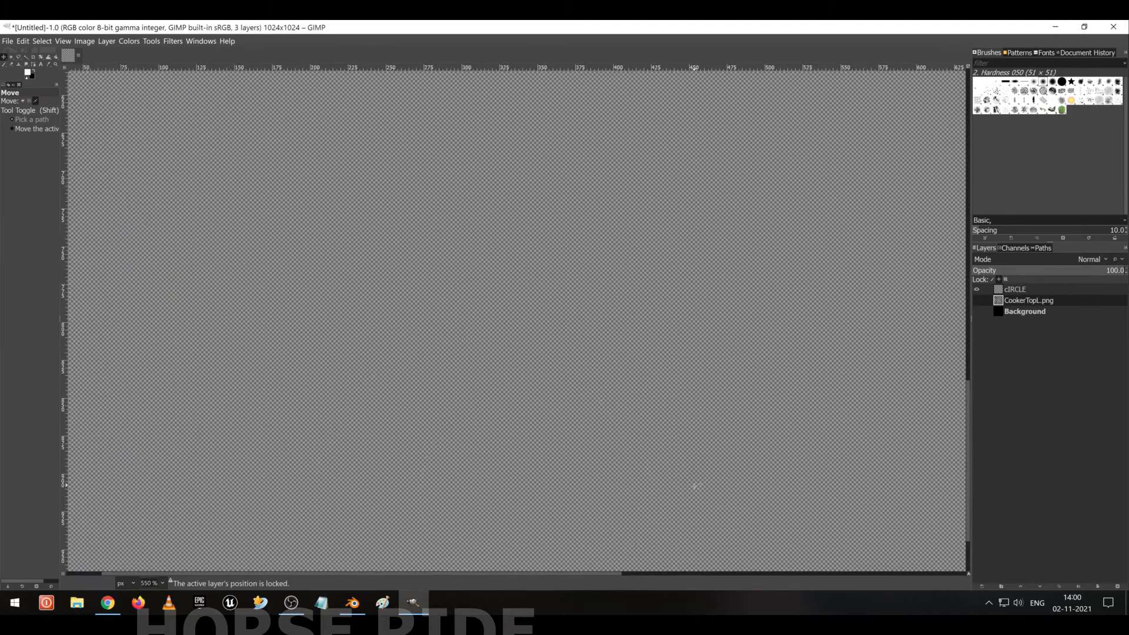
scroll(693, 486, "up", 6, "ctrl")
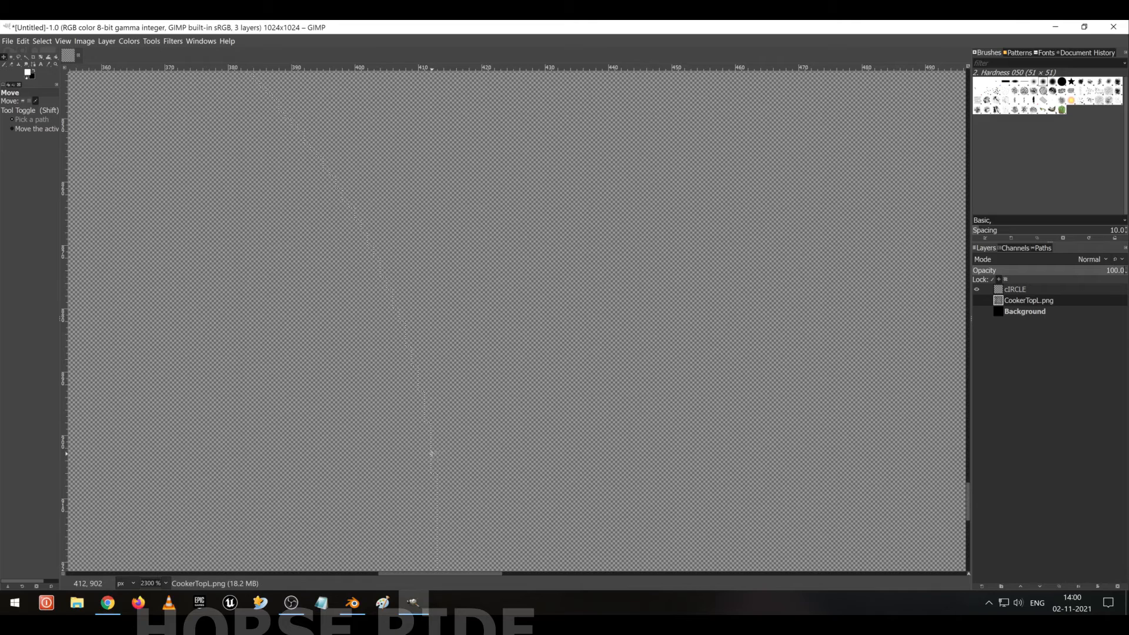
scroll(382, 419, "down", 8, "ctrl")
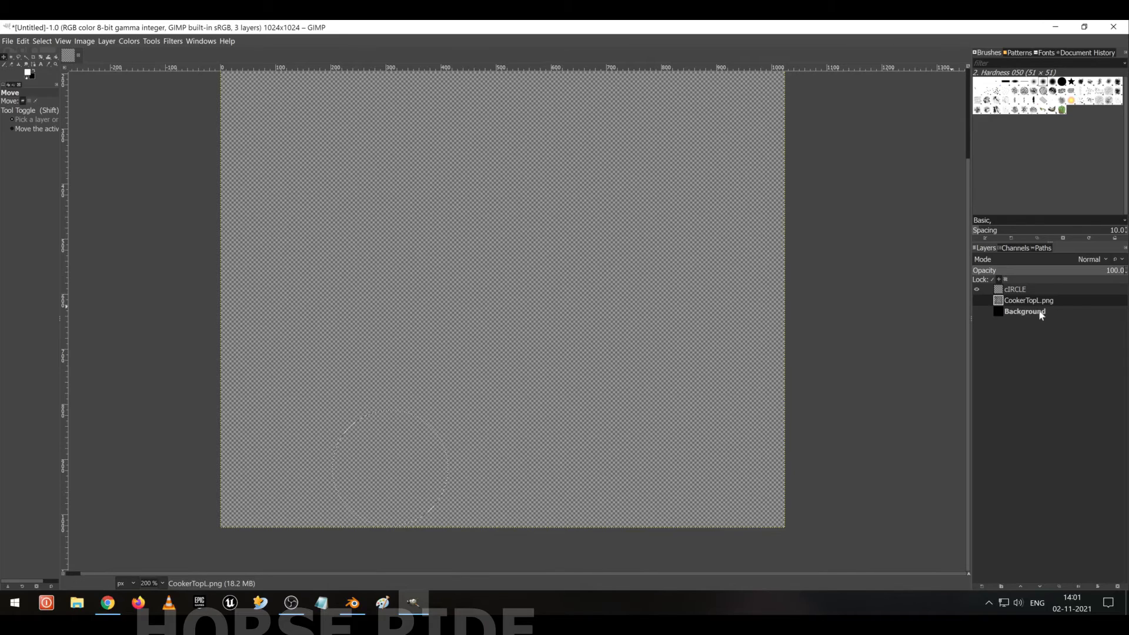
Delete the cIRCLE layer and make the CookerTopL.png layer visible.
left_click(1015, 293)
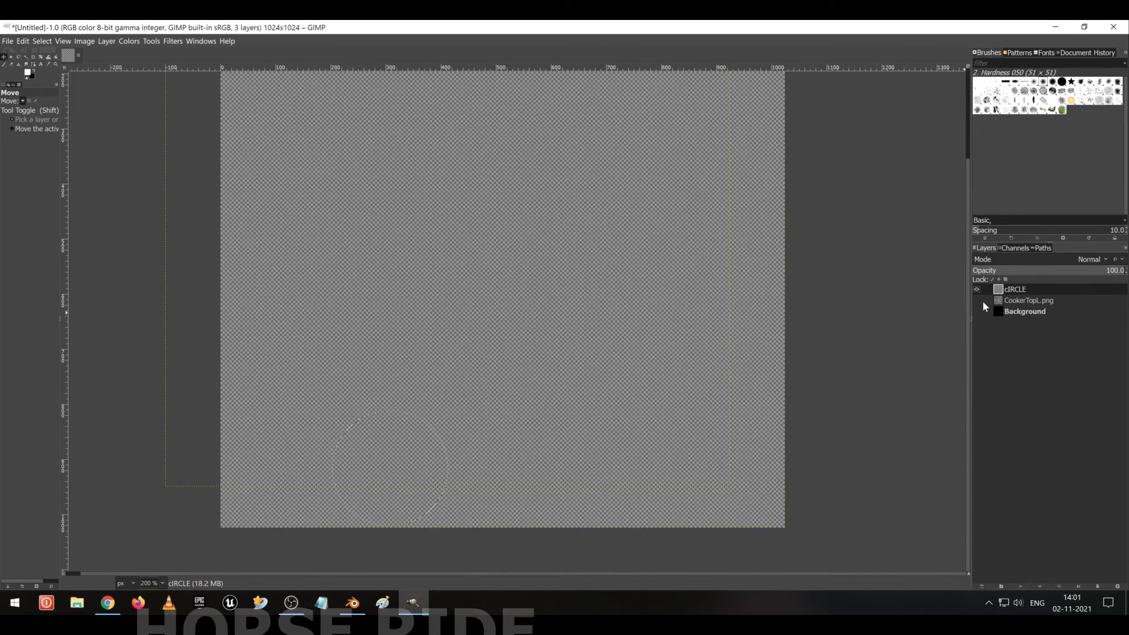
right_click(1042, 288)
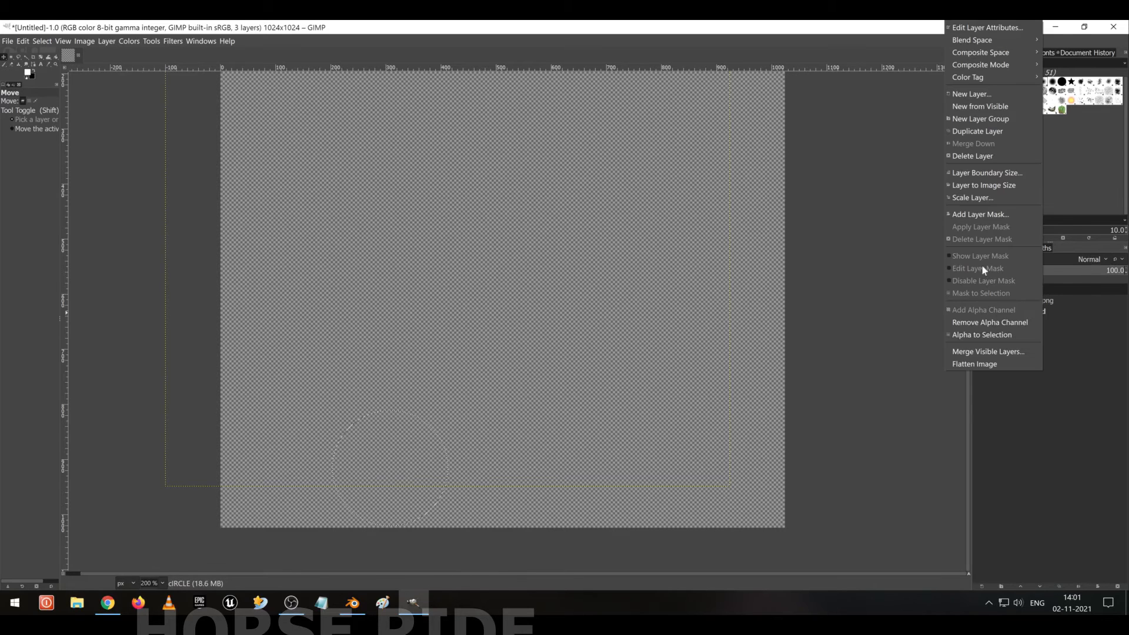
left_click(981, 158)
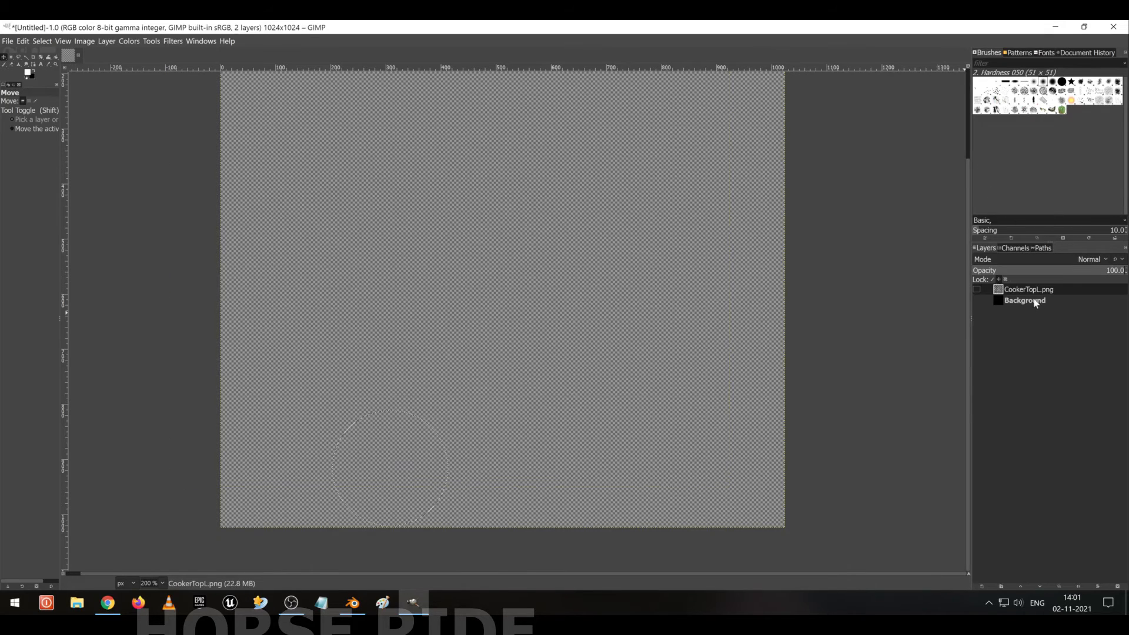
left_click(977, 289)
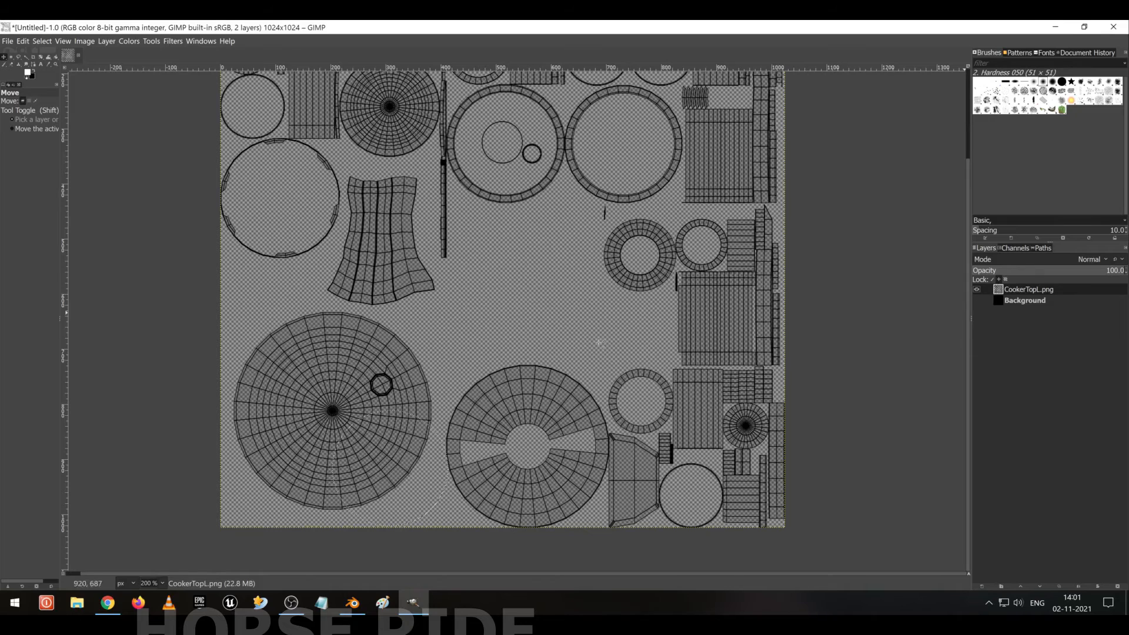
Clear the leftover circular selection from the canvas.
left_click(23, 41)
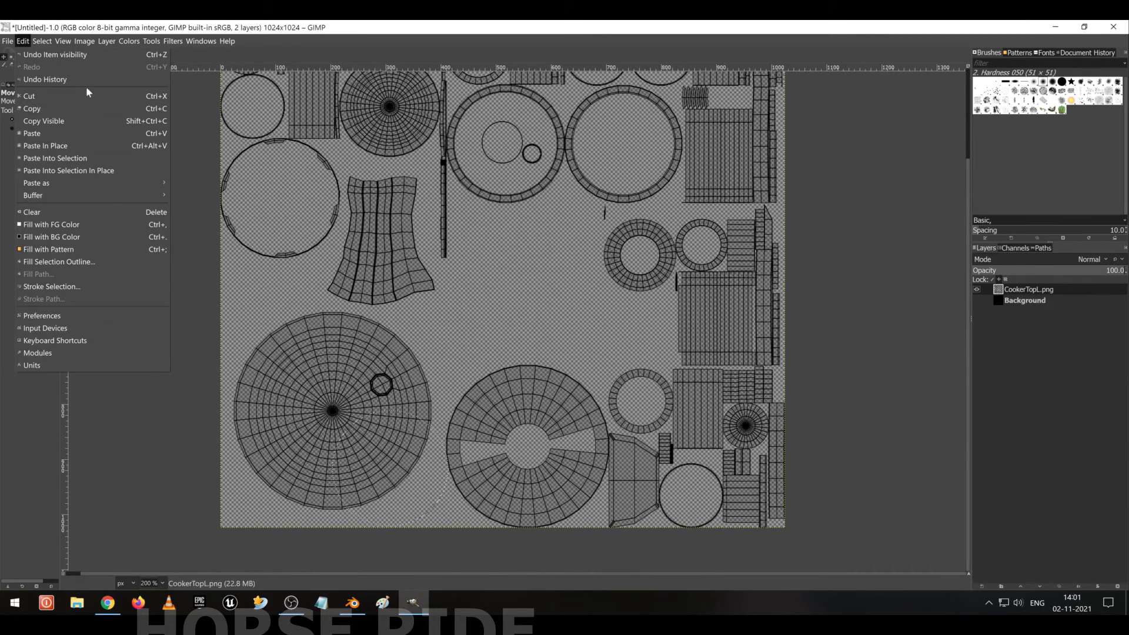
mouse_move(42, 41)
left_click(65, 73)
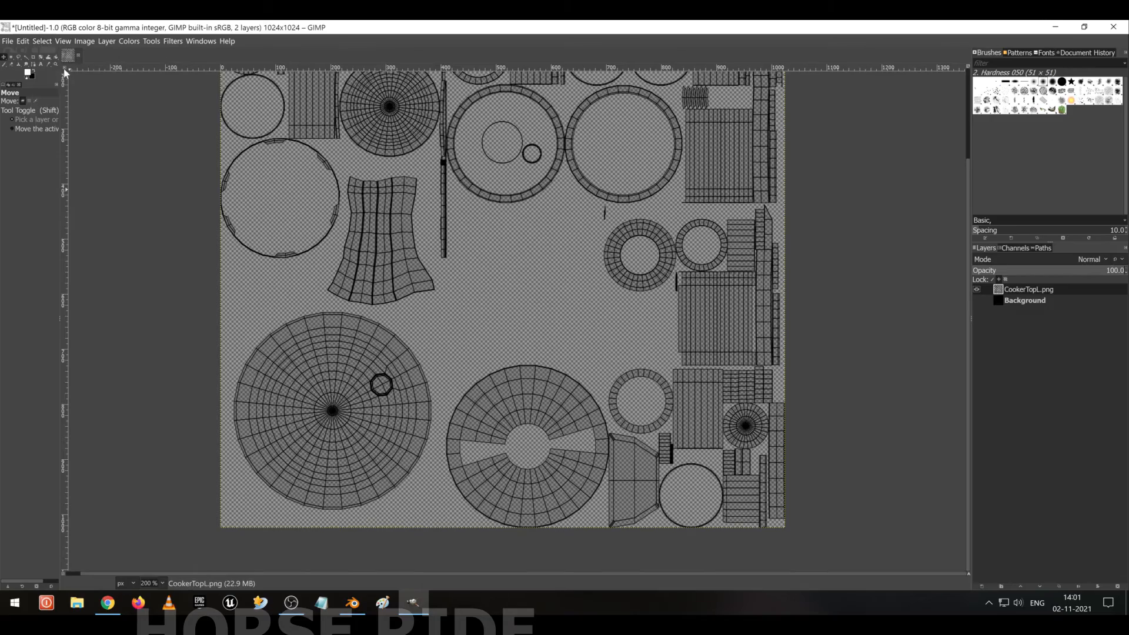
Draw a new circular selection about 254 px across over the large round UV island.
scroll(312, 466, "up", 2, "ctrl")
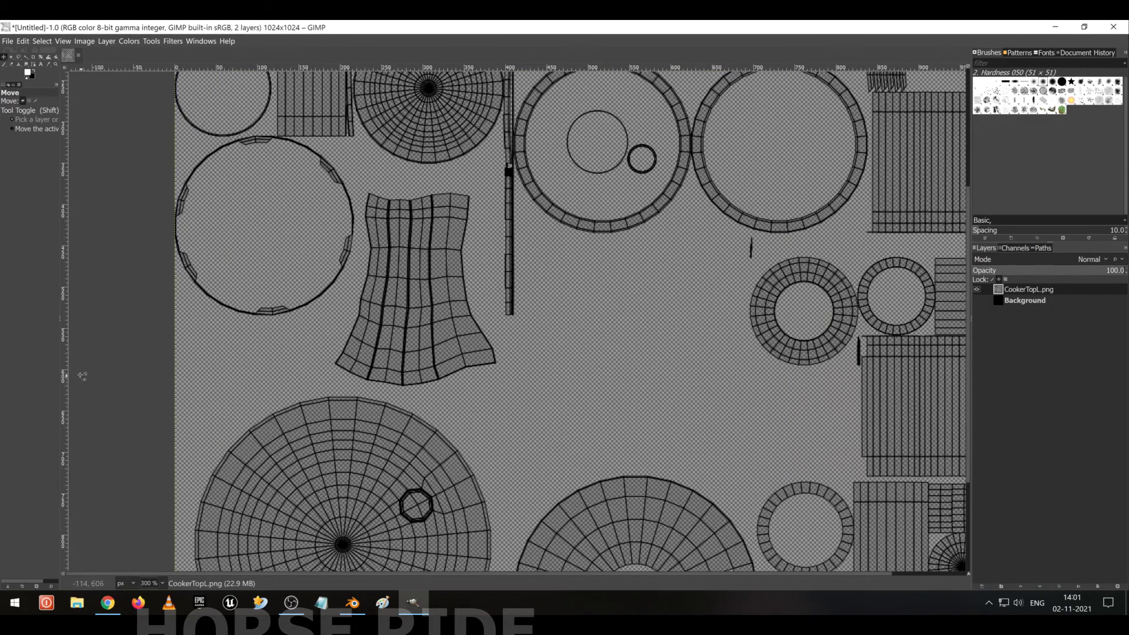
middle_click_drag(403, 559, 603, 371)
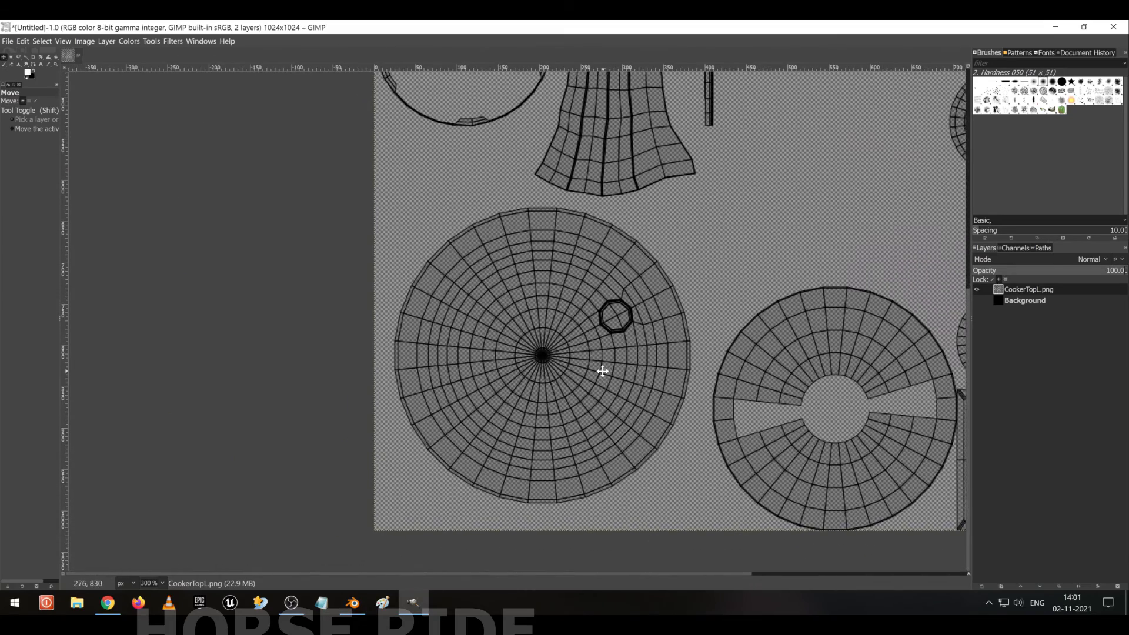
left_click(11, 57)
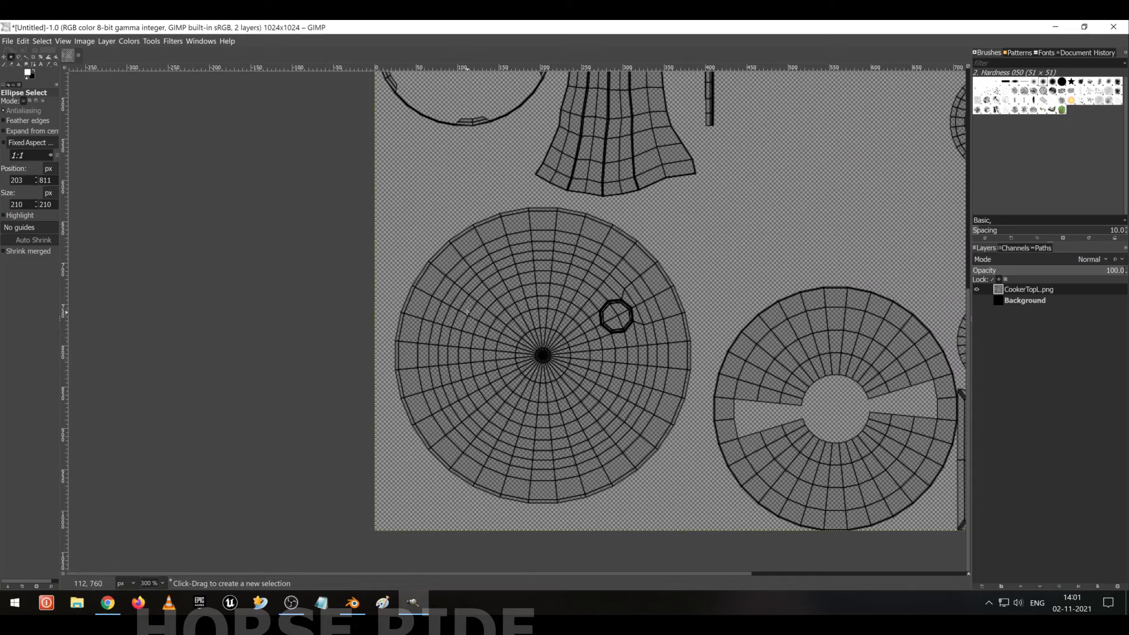
left_click_drag(466, 311, 673, 438, "ctrl")
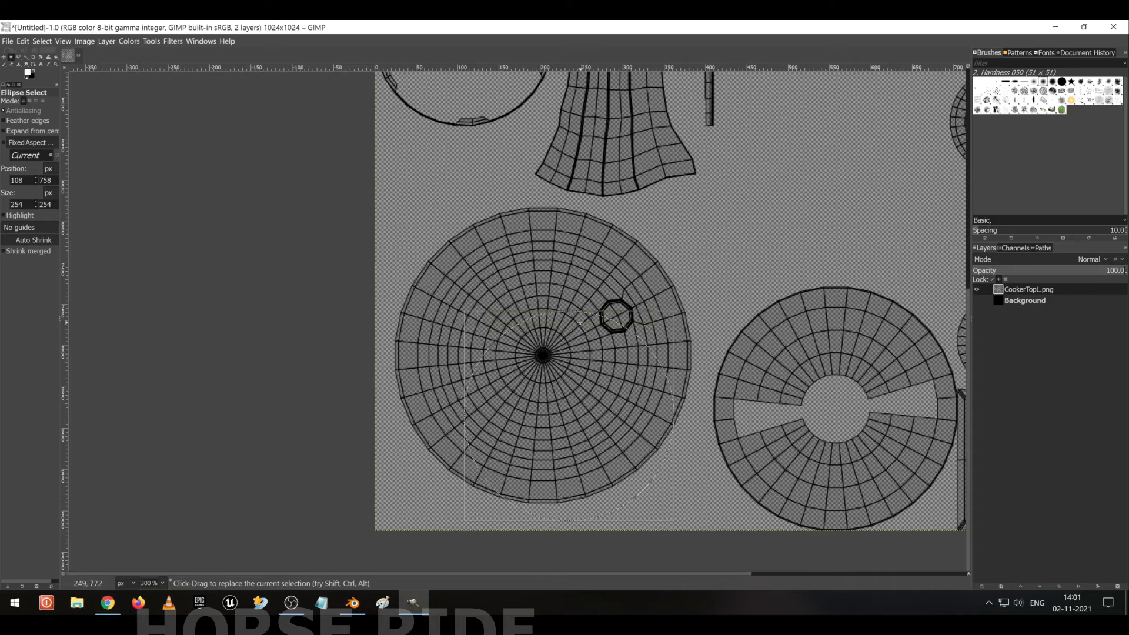
Fit the selection's edges concentrically inside the large round island, sized about 232 × 231 px at position 88, 695.
left_click_drag(577, 318, 578, 274)
left_click_drag(474, 409, 444, 398)
left_click_drag(552, 266, 551, 259)
left_click_drag(668, 413, 640, 421)
left_click_drag(545, 262, 542, 268)
left_click_drag(549, 520, 553, 442)
left_click_drag(440, 348, 445, 349)
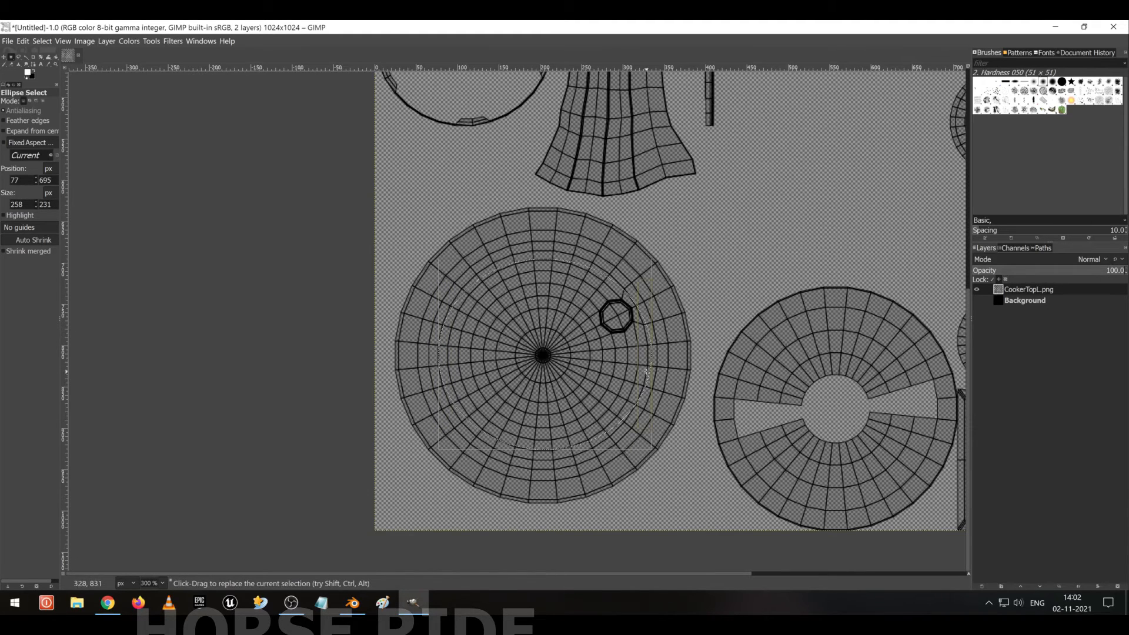
left_click_drag(647, 372, 634, 370)
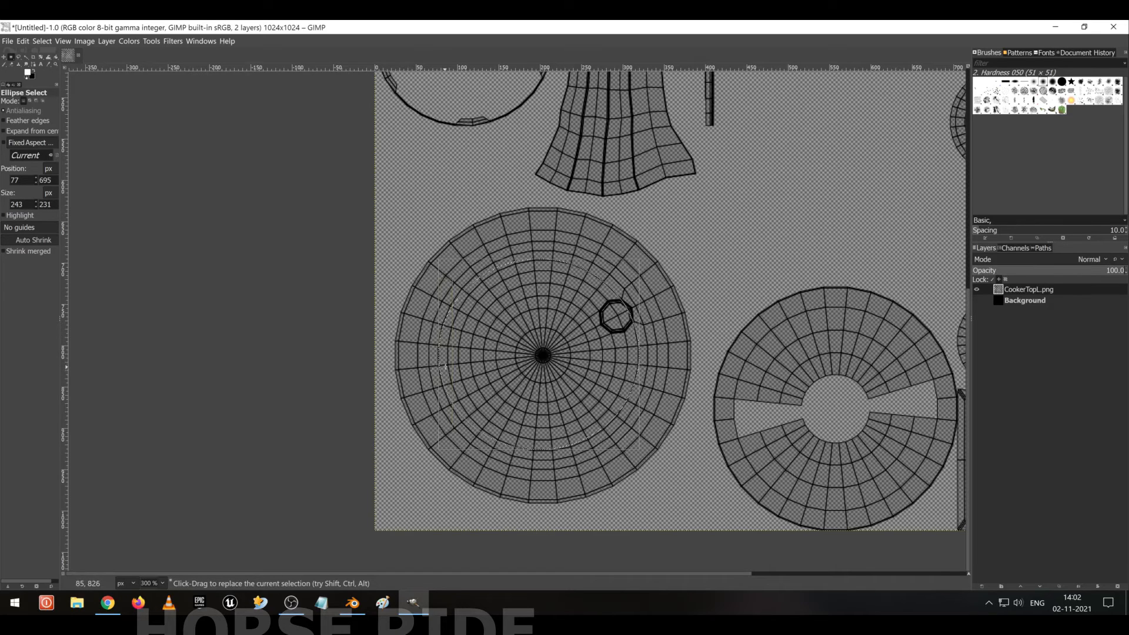
left_click_drag(450, 363, 459, 363)
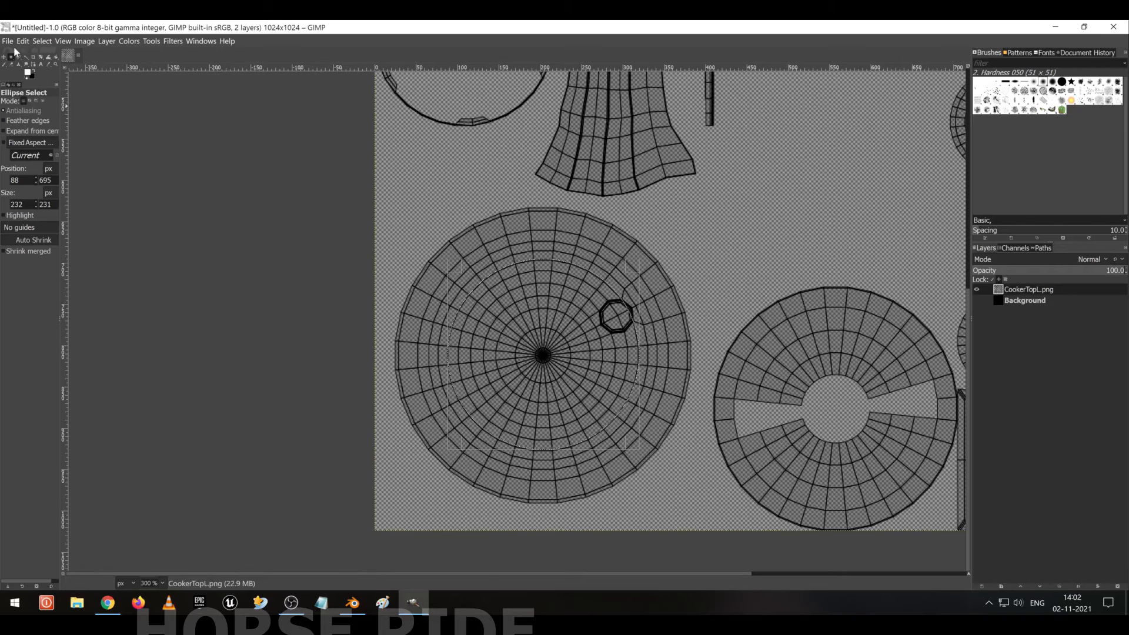
Convert the circular selection to a path and clear the selection.
left_click(52, 41)
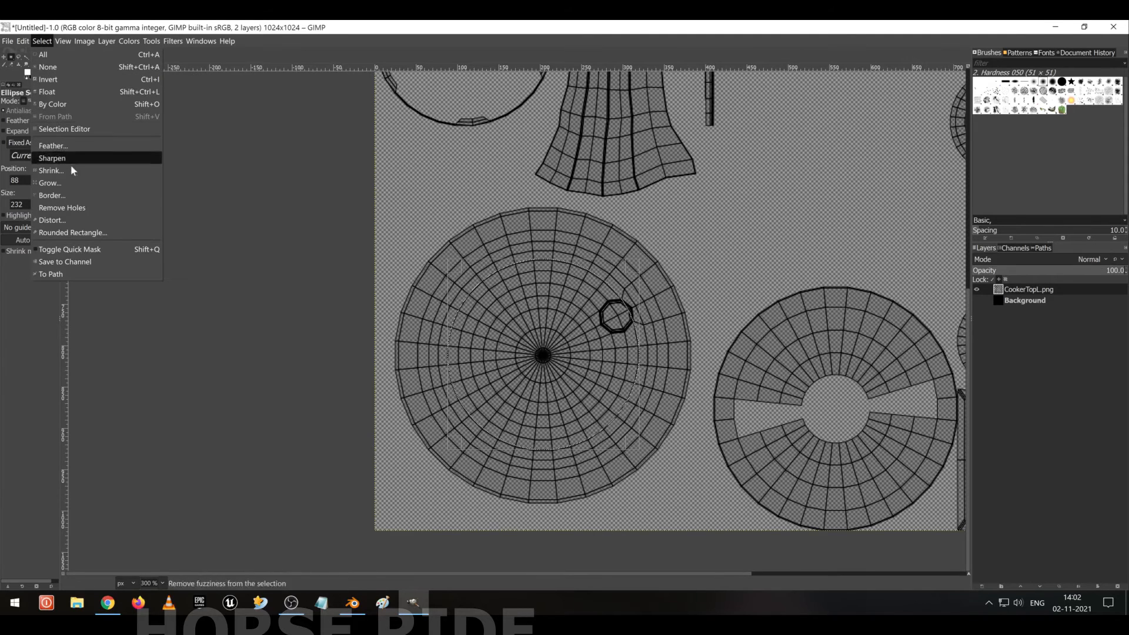
left_click(85, 274)
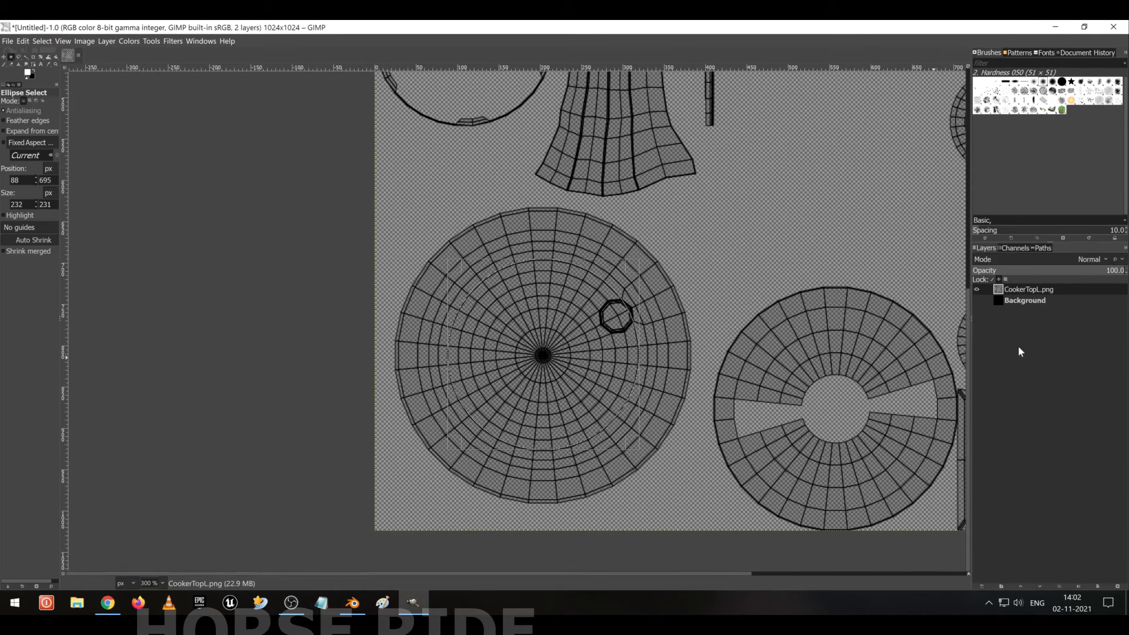
left_click(192, 94)
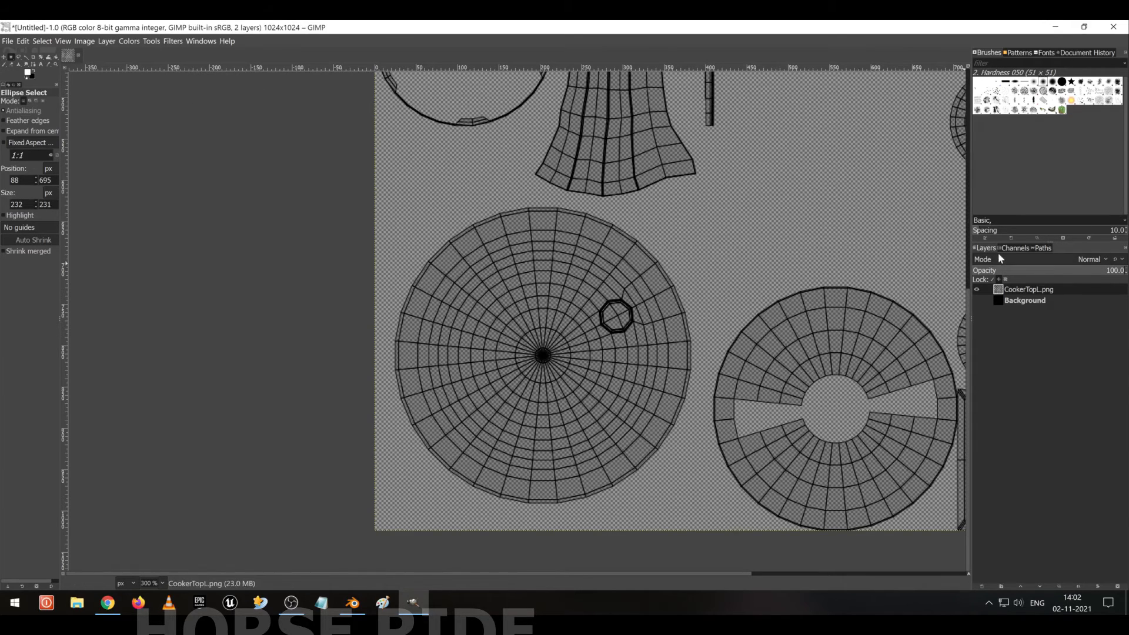
Check the new path's placement on the round island by showing it briefly, hide it again and return to the layer list.
left_click(1043, 249)
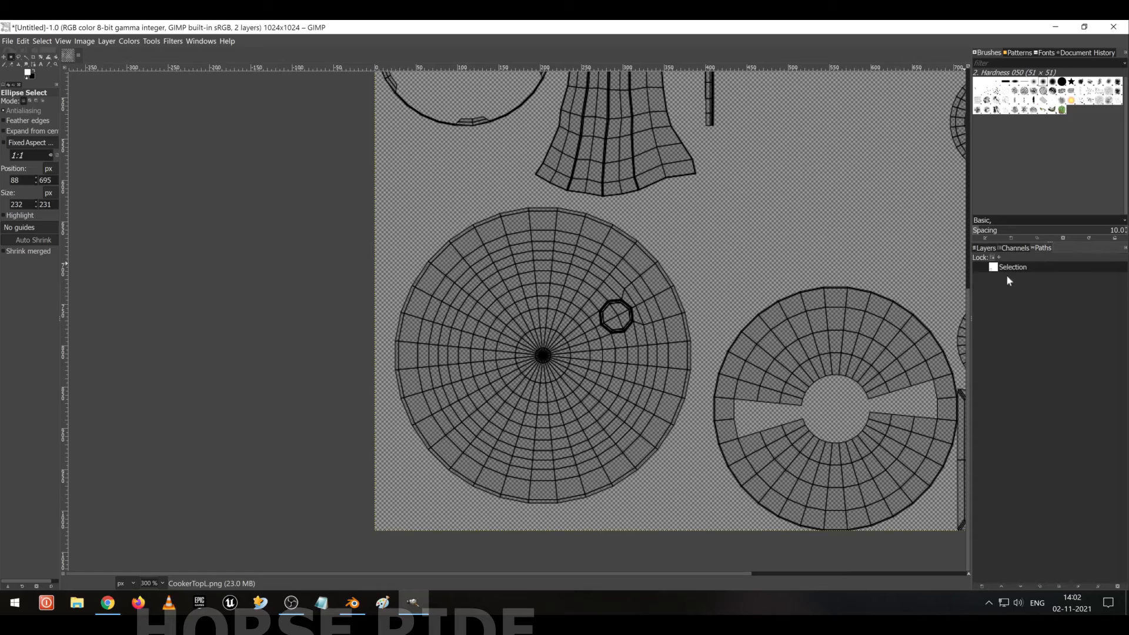
left_click(976, 267)
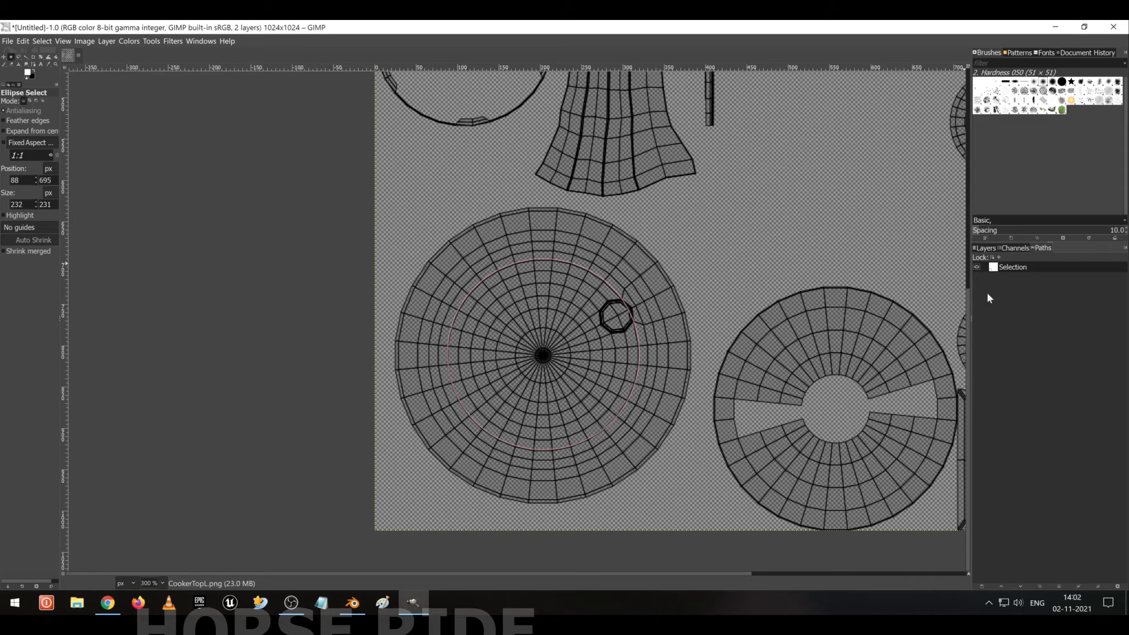
left_click(976, 268)
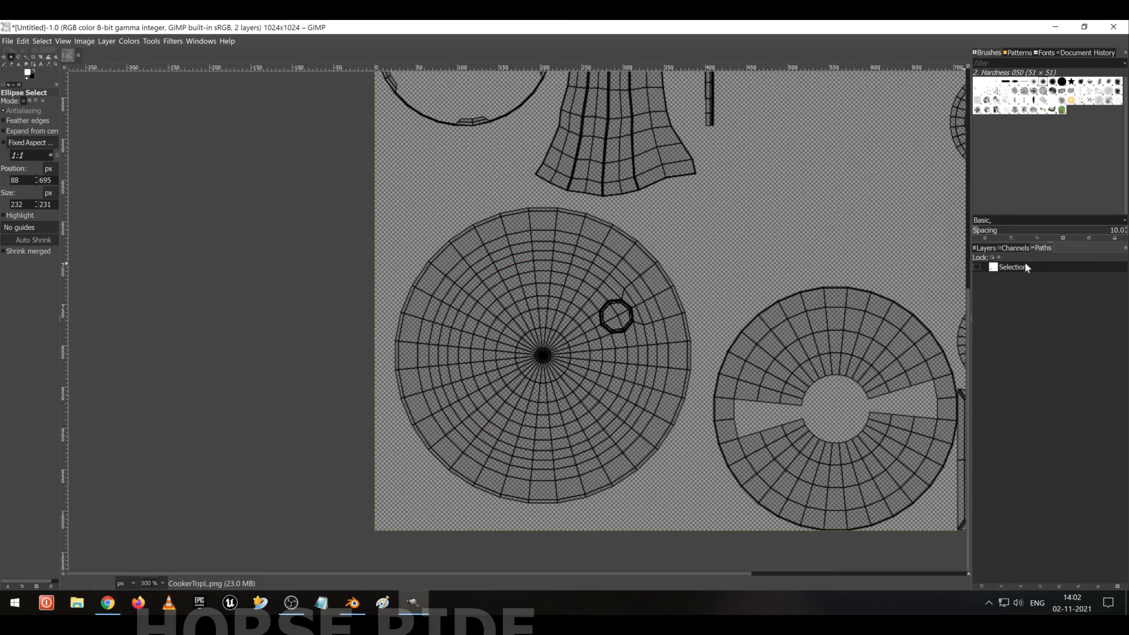
left_click(979, 249)
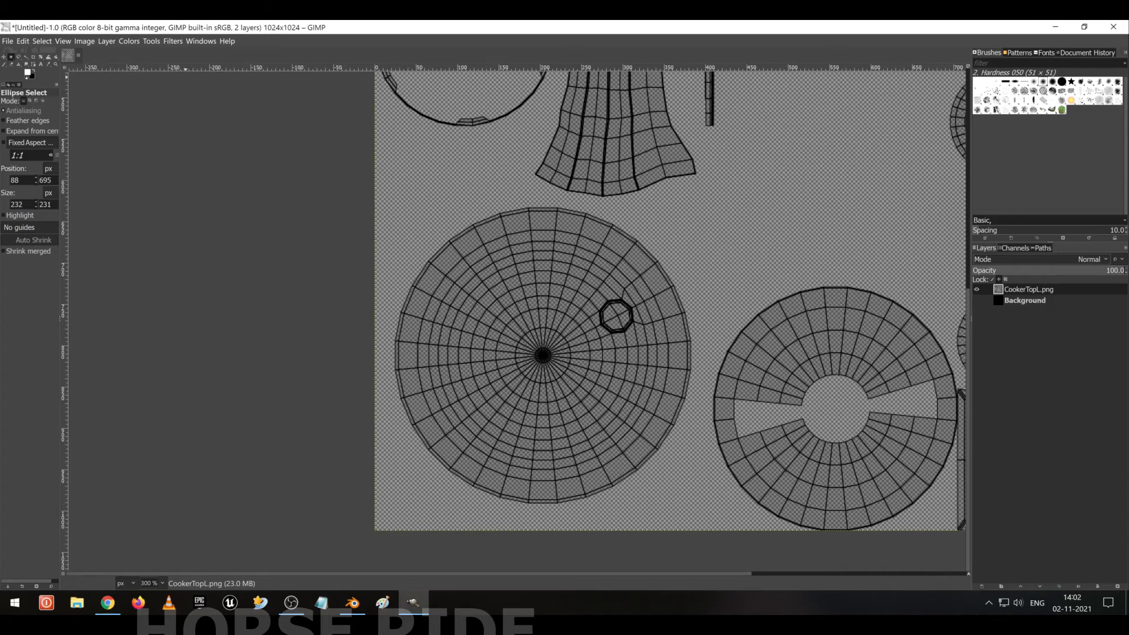
Add a white Sans-serif 62 px text reading HORSE RIDE in a wide text box above the large round island.
left_click(41, 64)
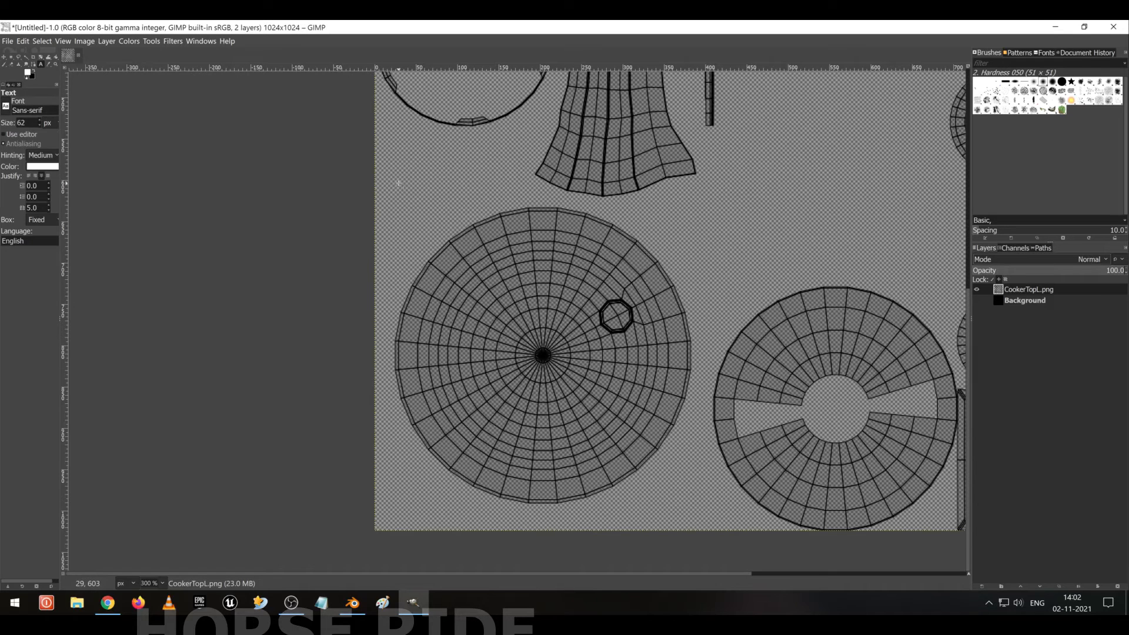
left_click_drag(399, 181, 720, 234)
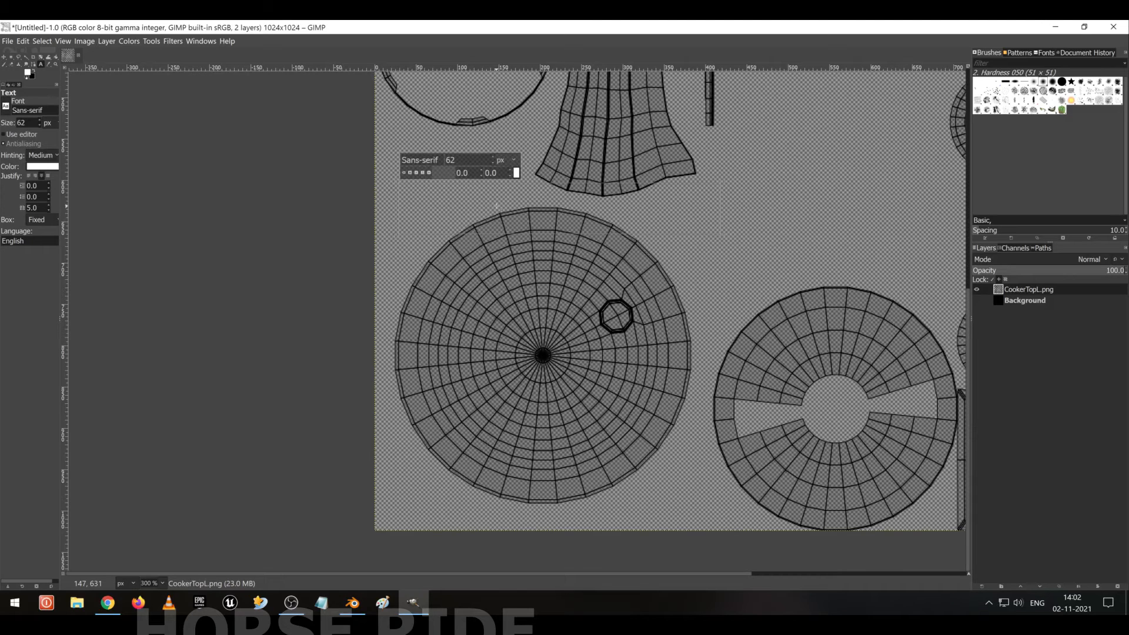
type("HOR")
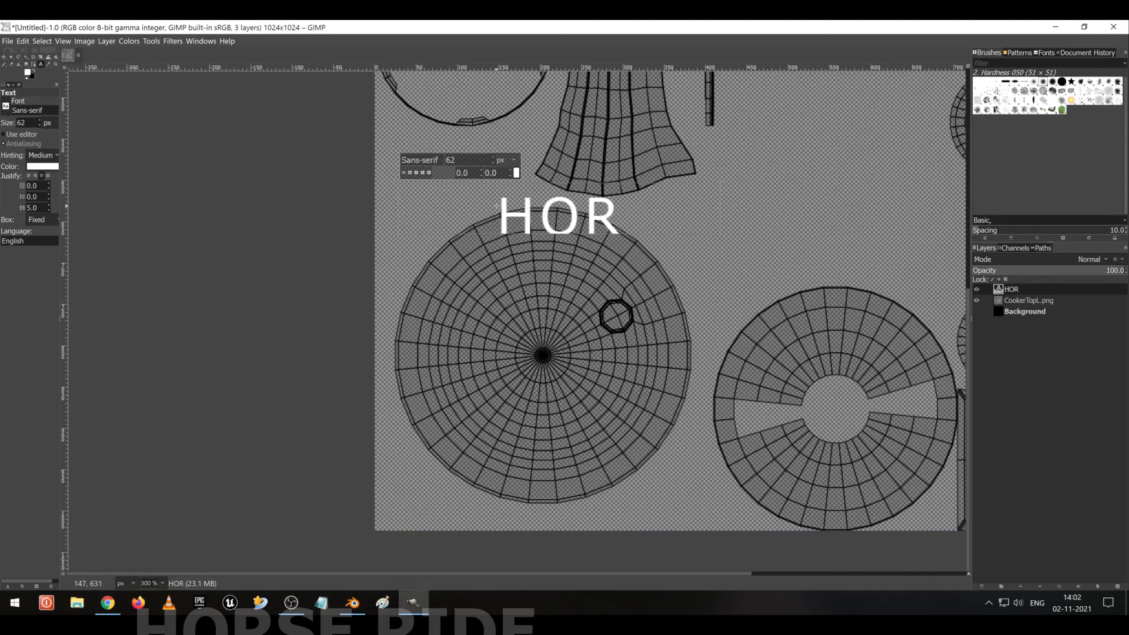
type("SE RIDE")
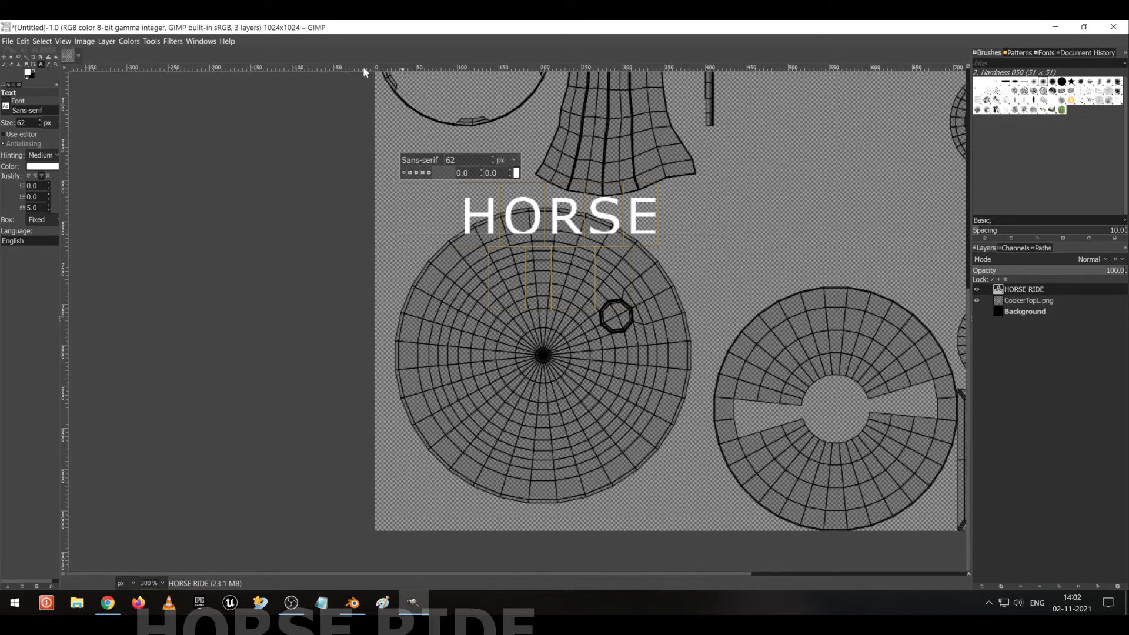
Make the HORSE RIDE text bold and set its size to 37 px.
left_click(409, 173)
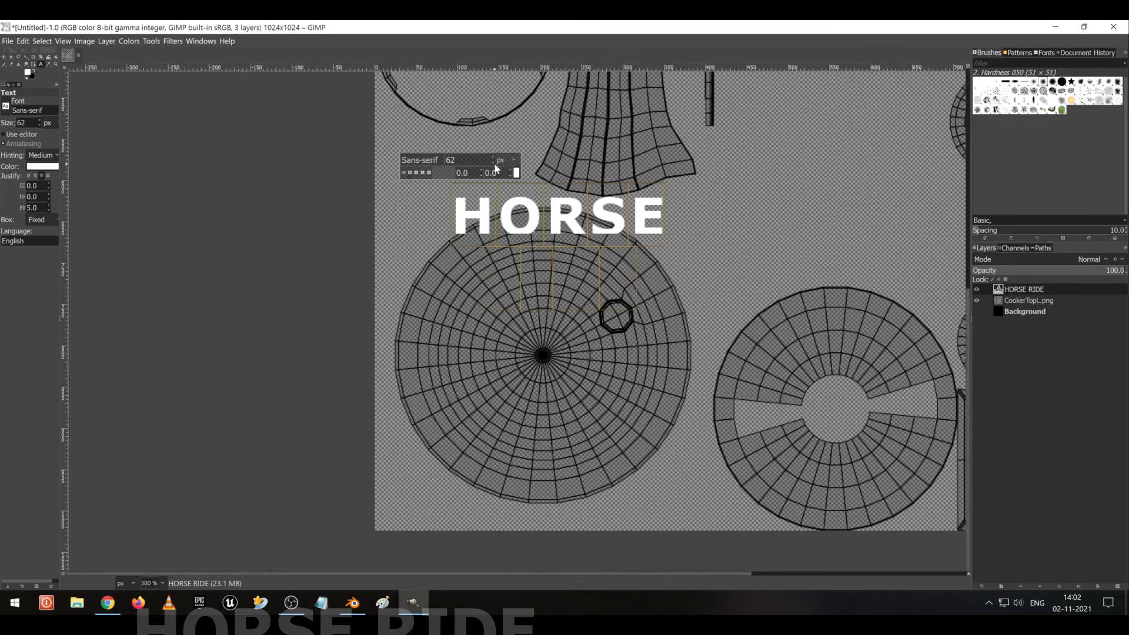
scroll(495, 162, "down", 20)
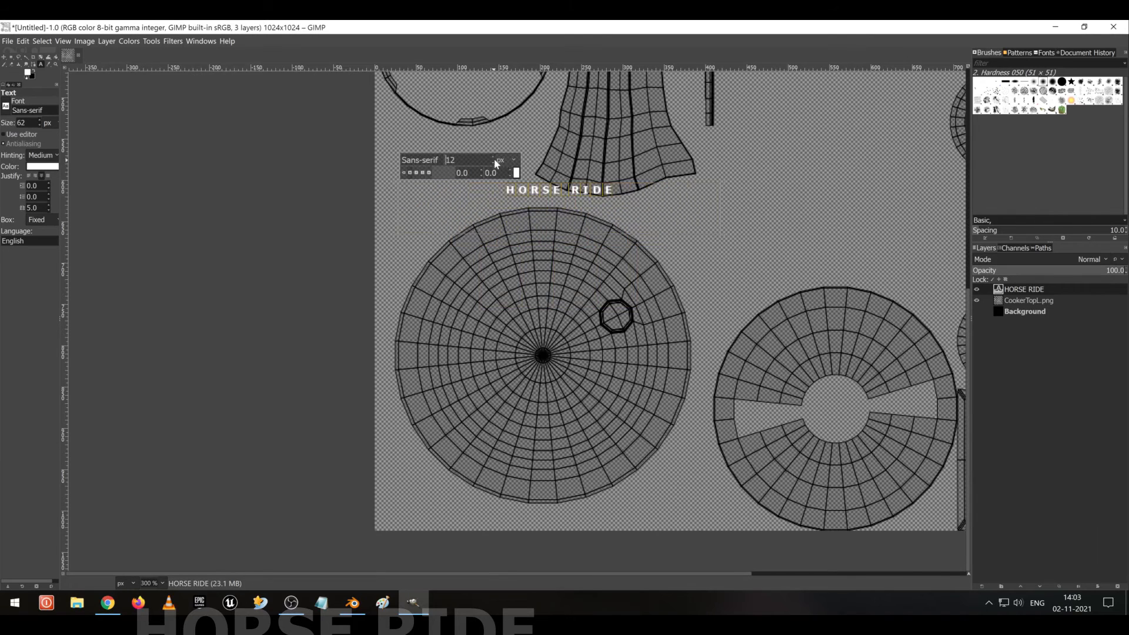
scroll(495, 161, "up", 20)
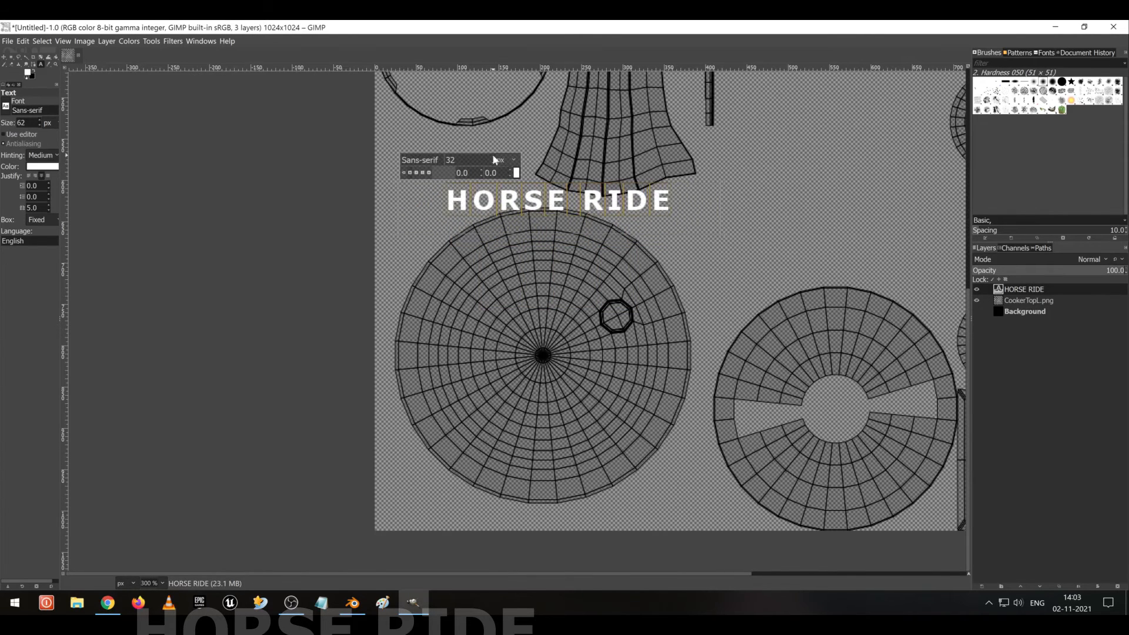
scroll(495, 160, "up", 3)
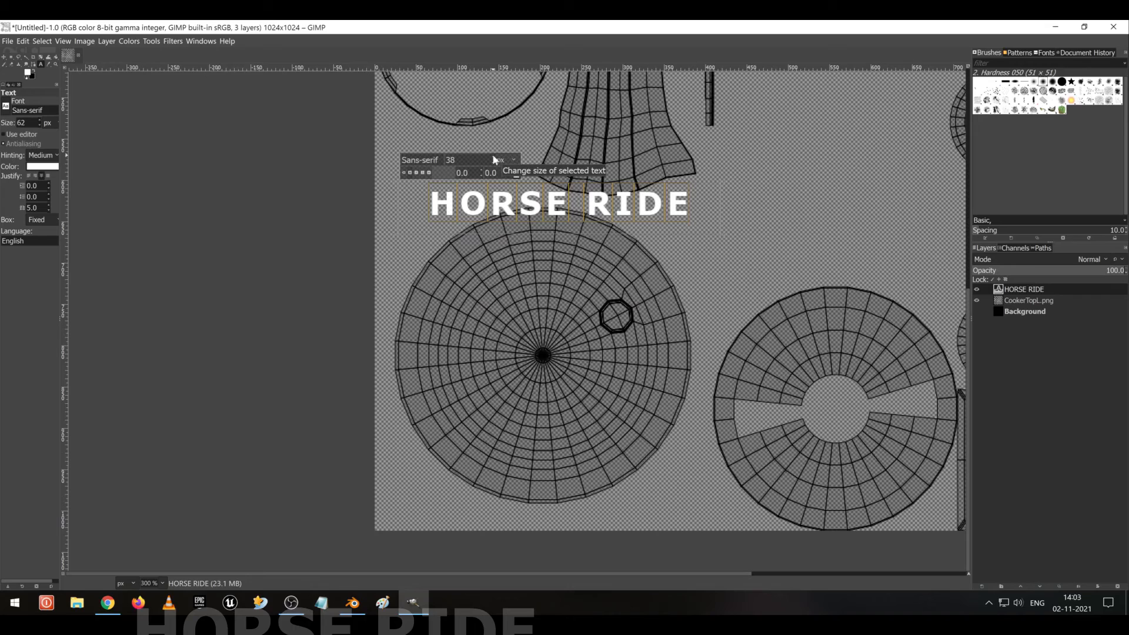
scroll(494, 167, "down", 1)
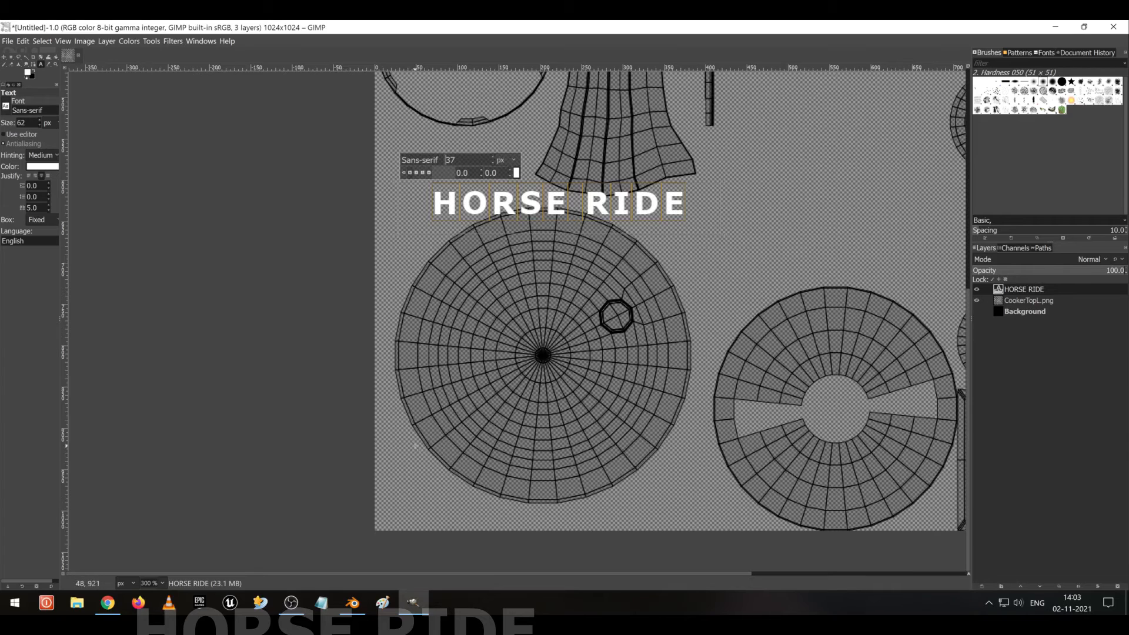
Add a white Sans-serif 62 px text reading Pressure Cooker in a wide text box across the lower part of the large round island.
left_click_drag(415, 446, 738, 500)
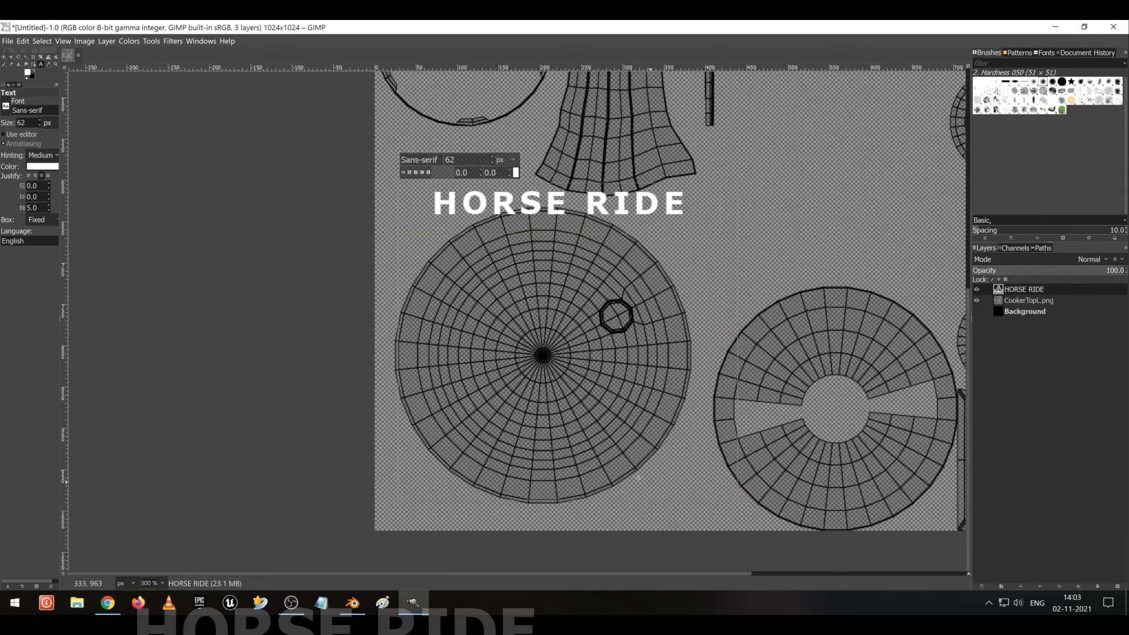
left_click_drag(610, 491, 603, 221)
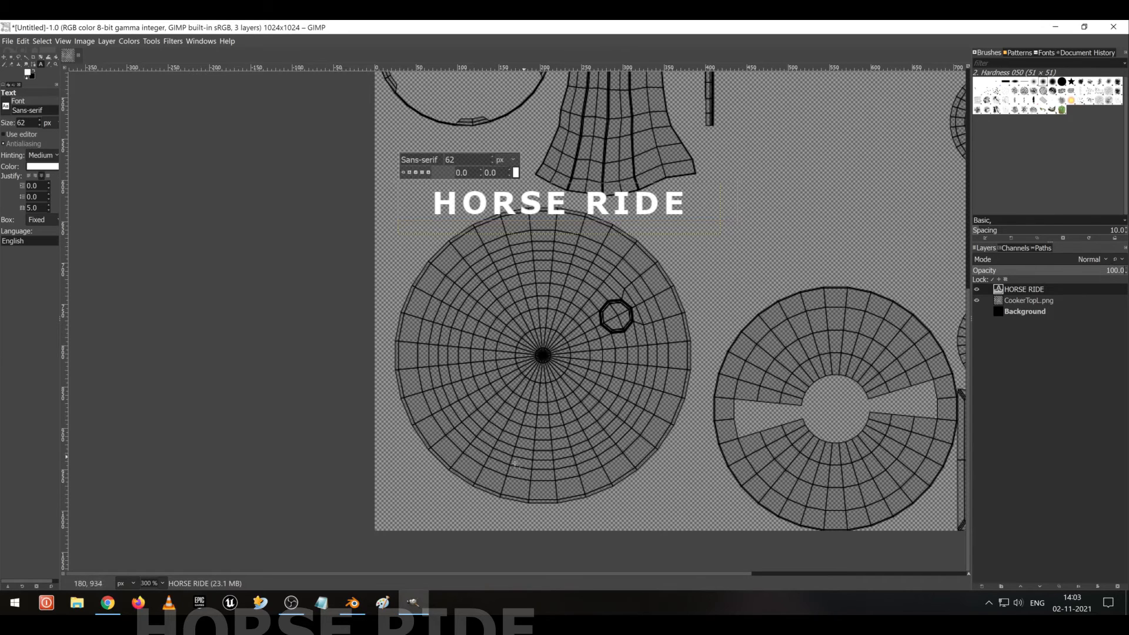
left_click(412, 463)
left_click_drag(412, 464, 722, 507)
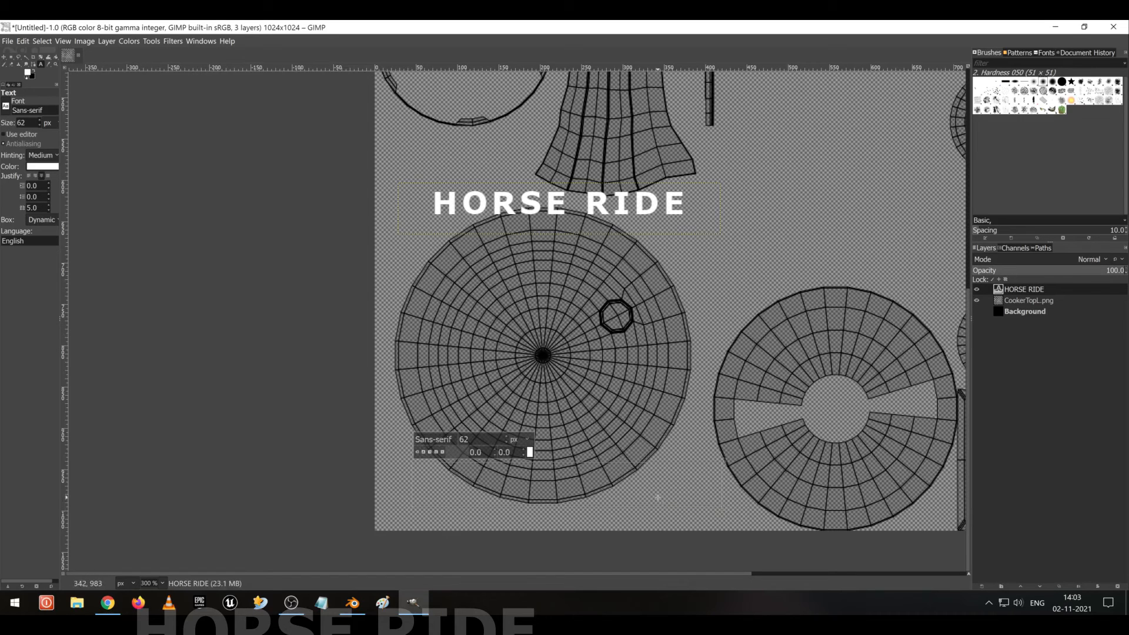
type("Press")
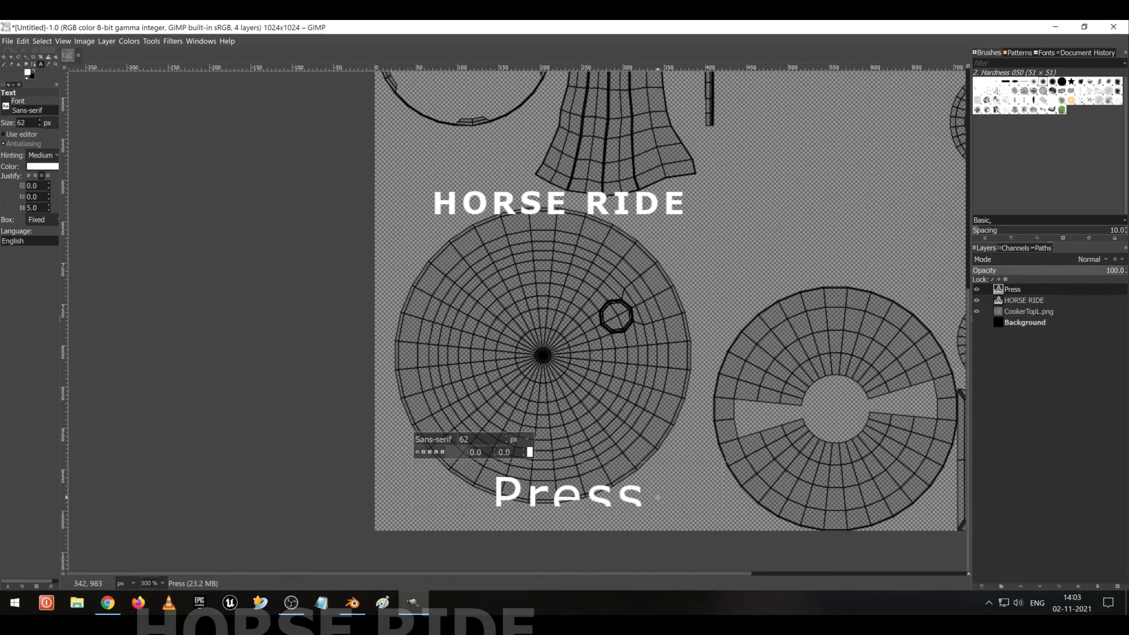
type("ure Cooker")
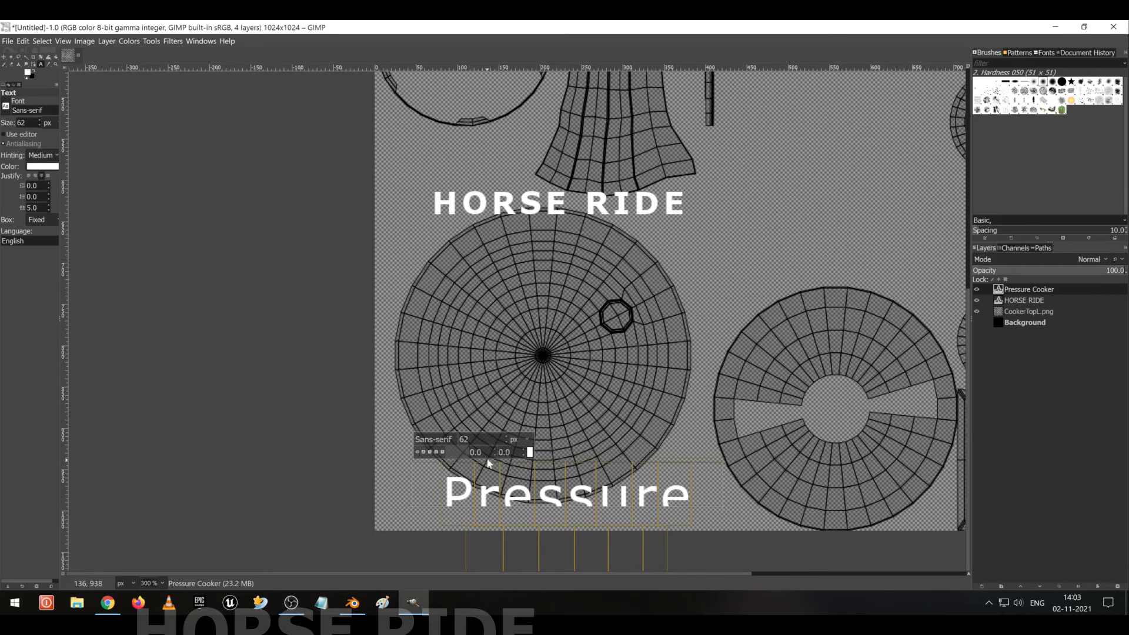
Make the Pressure Cooker text bold and reduce its size to 23 px.
left_click(424, 451)
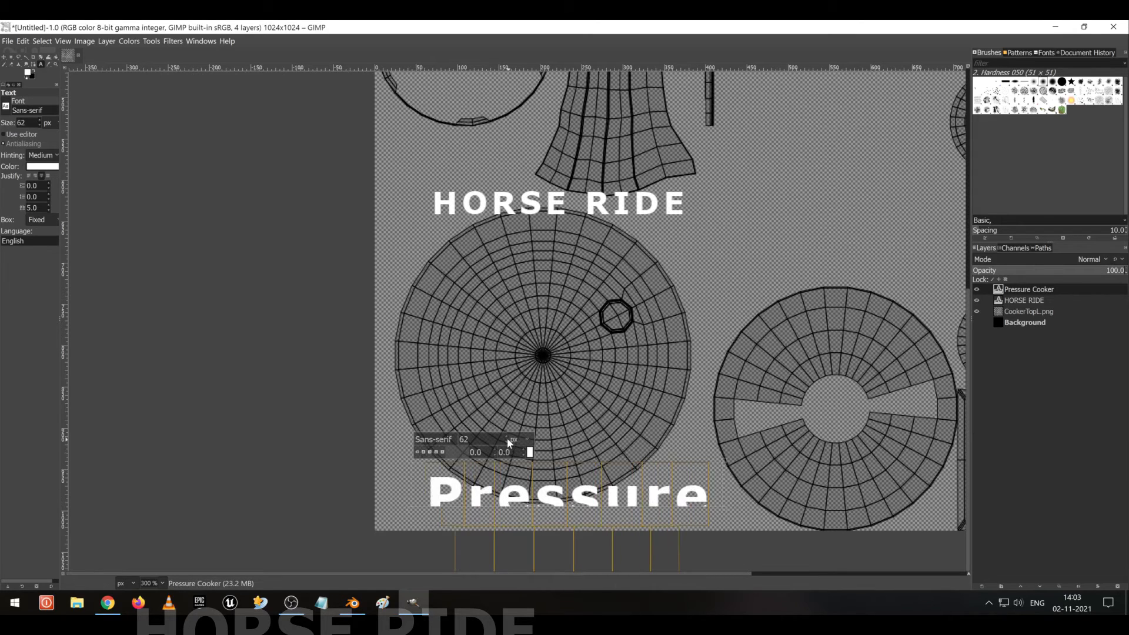
scroll(508, 442, "down", 20)
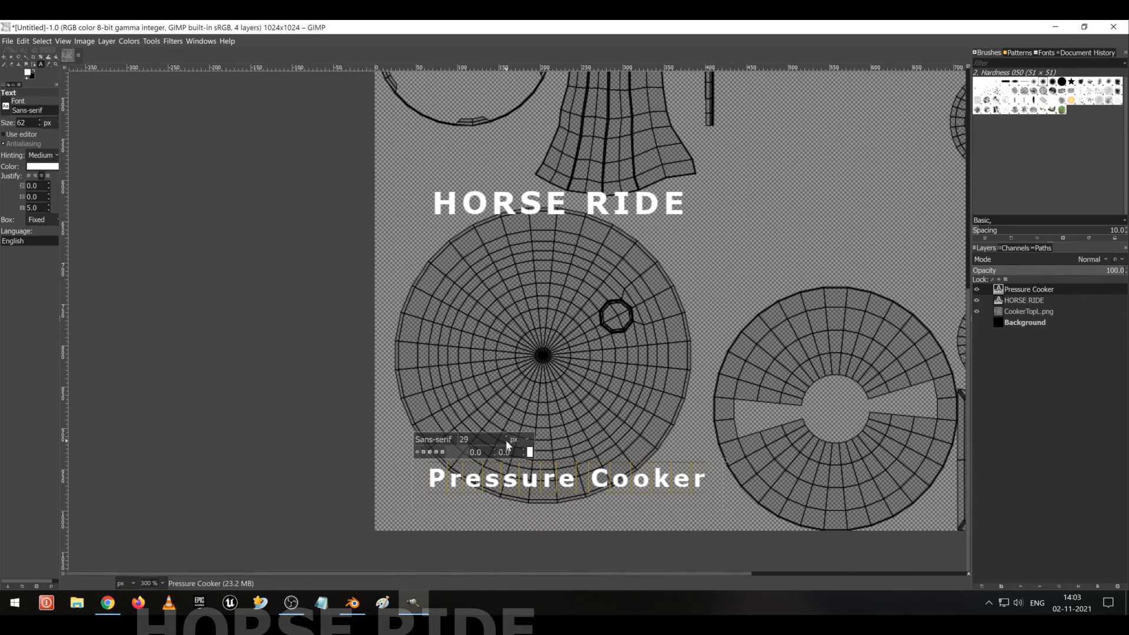
scroll(508, 442, "down", 6)
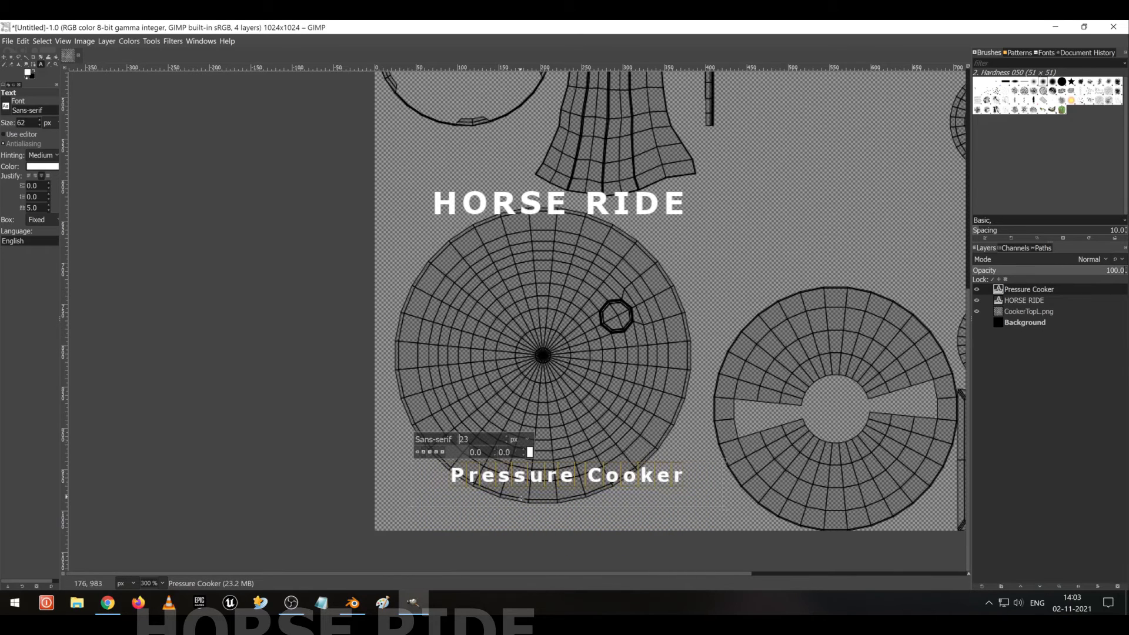
Move the Pressure Cooker text inside the lower part of the large round island and the HORSE RIDE text down onto its upper part.
left_click_drag(559, 503, 596, 517)
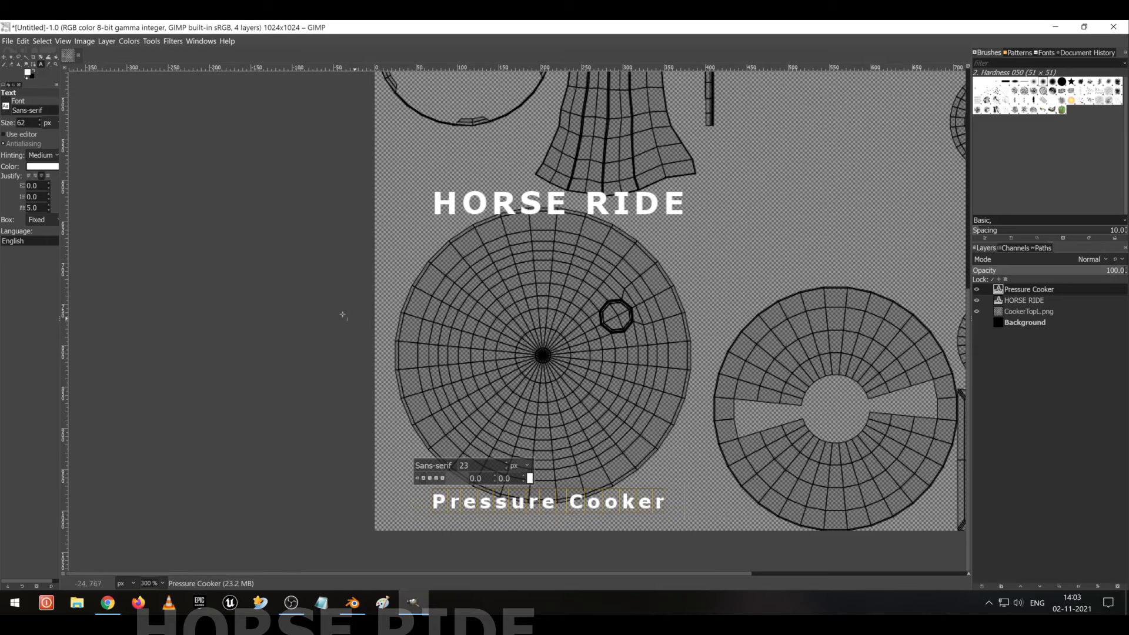
left_click(5, 57)
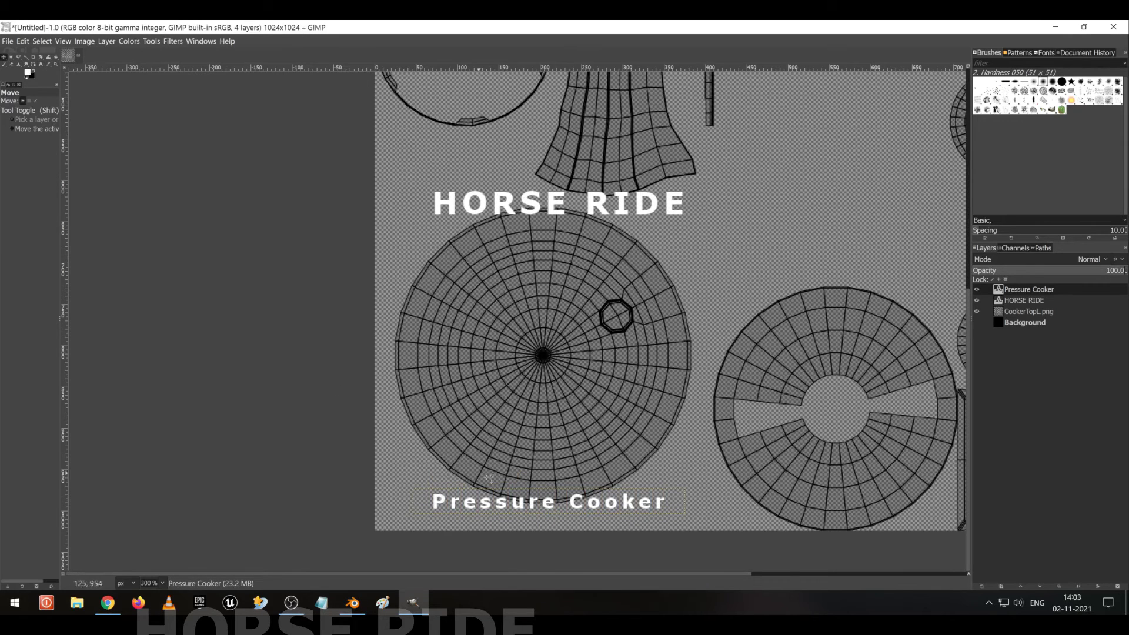
left_click_drag(573, 504, 580, 469)
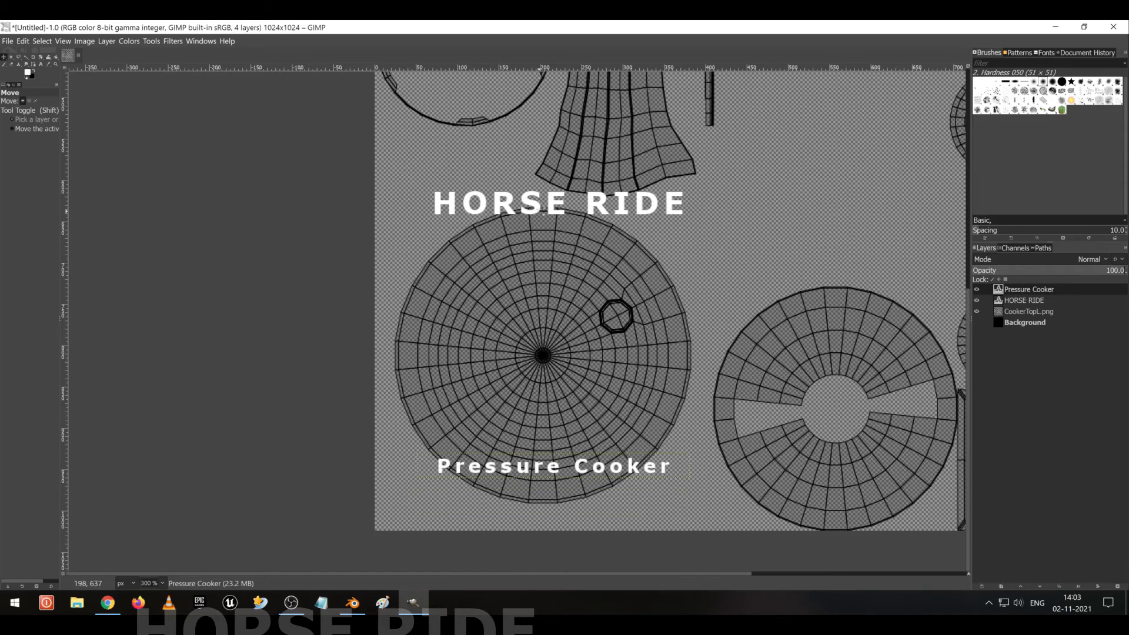
left_click_drag(545, 210, 500, 263)
Bend the HORSE RIDE text along the circular path and create a transparent 1024 x 1024 px layer named CHR.
left_click(1029, 301)
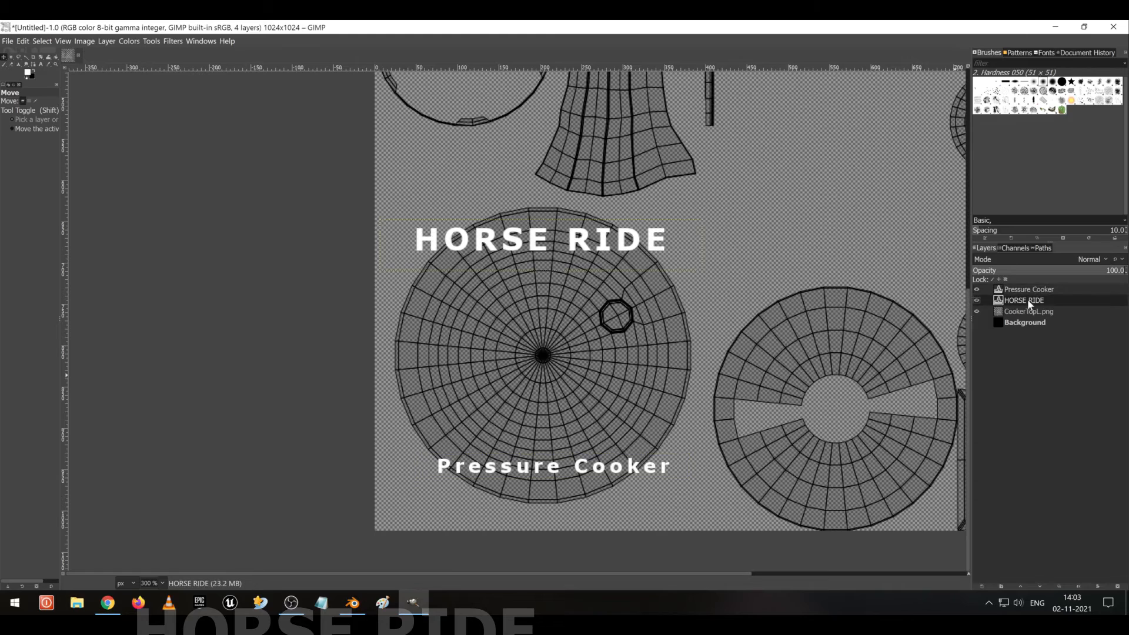
right_click(1029, 300)
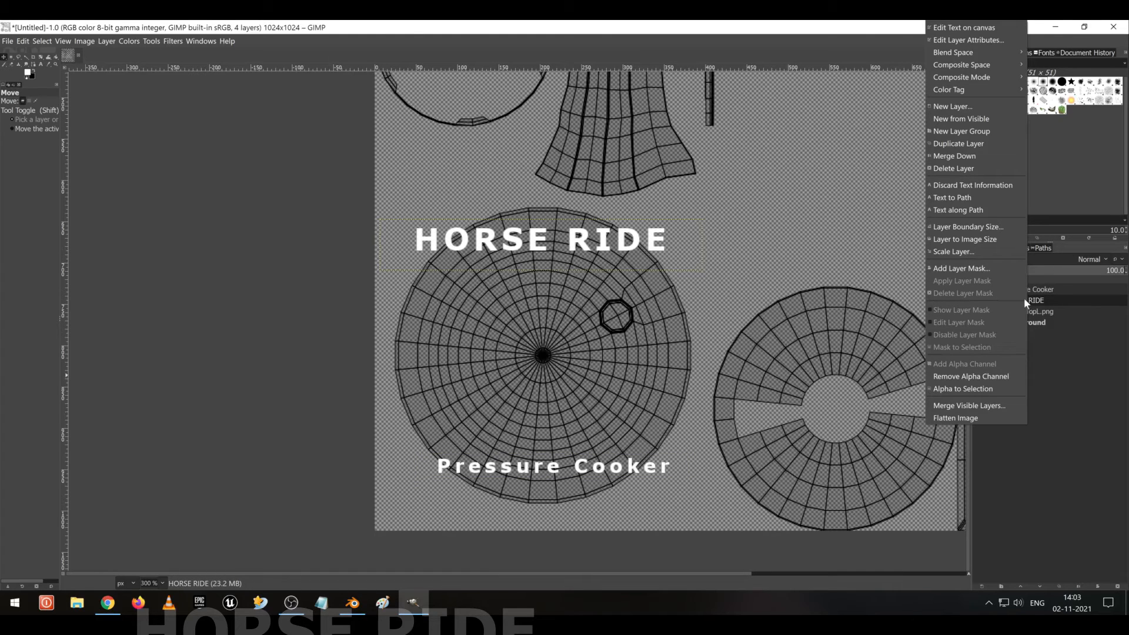
left_click(965, 209)
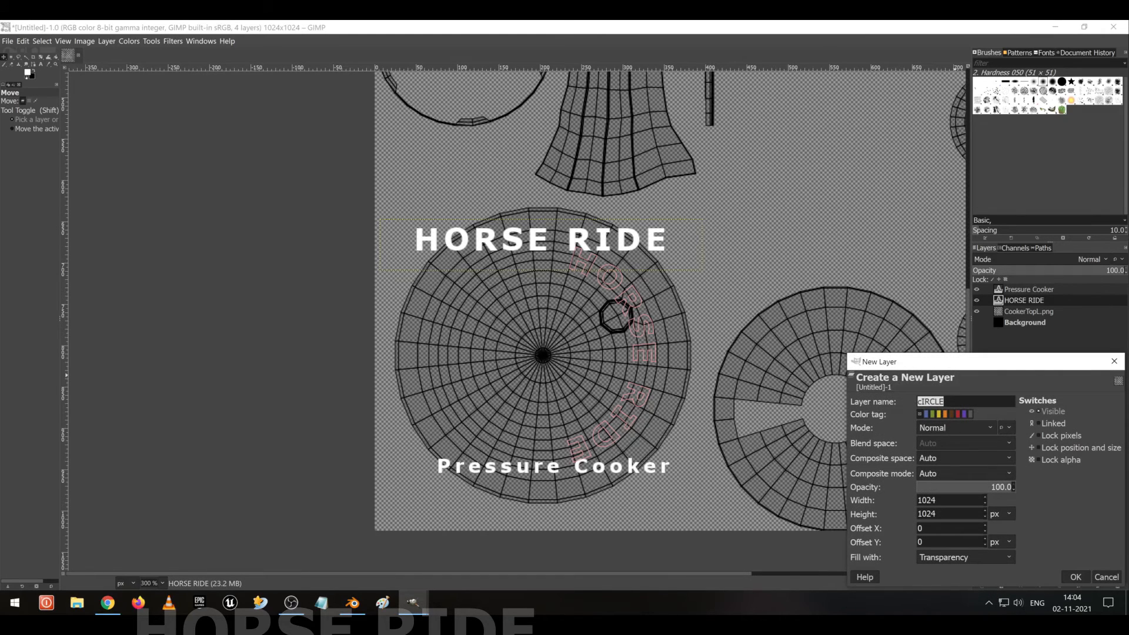
type("CHR")
left_click(1075, 578)
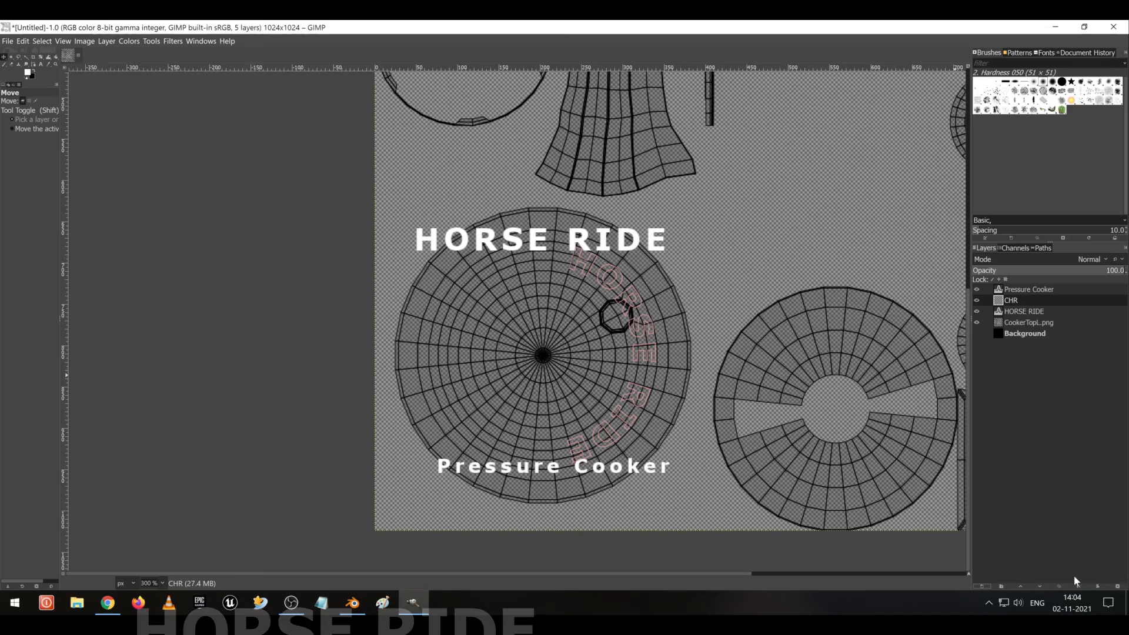
Convert the curved HORSE RIDE lettering path to a selection.
left_click(1042, 248)
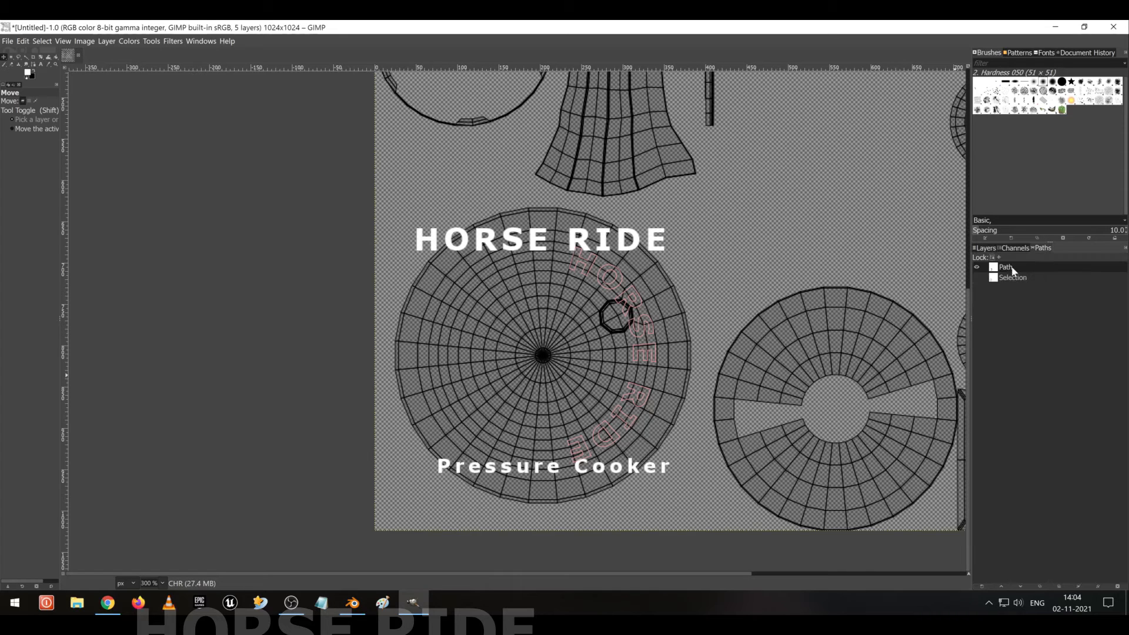
left_click(978, 268)
left_click(978, 267)
right_click(1015, 271)
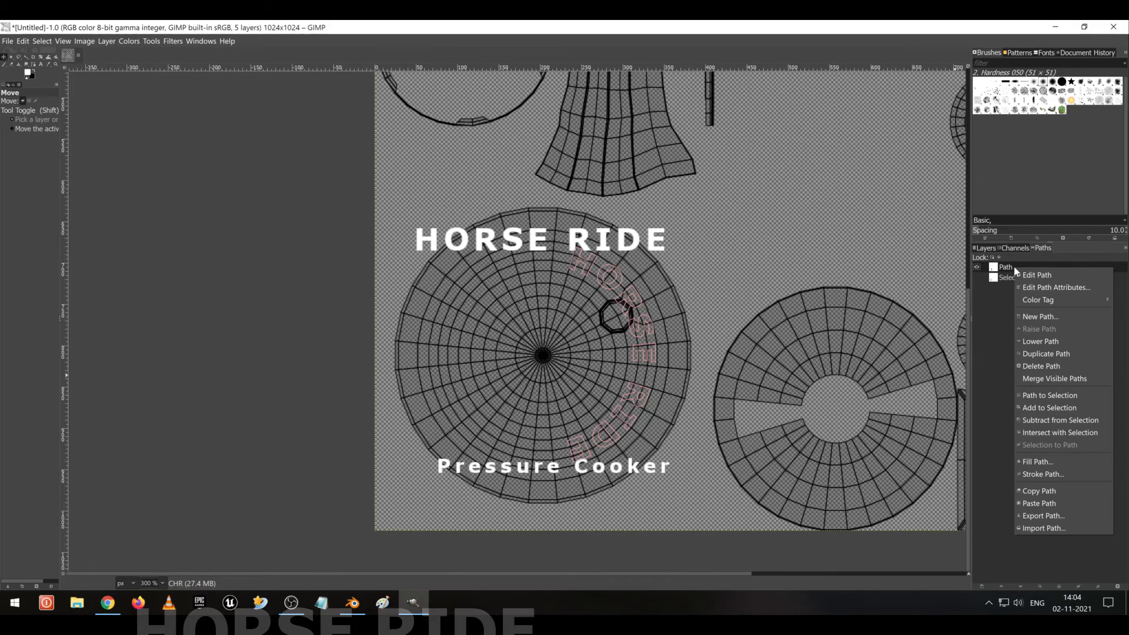
left_click(1061, 397)
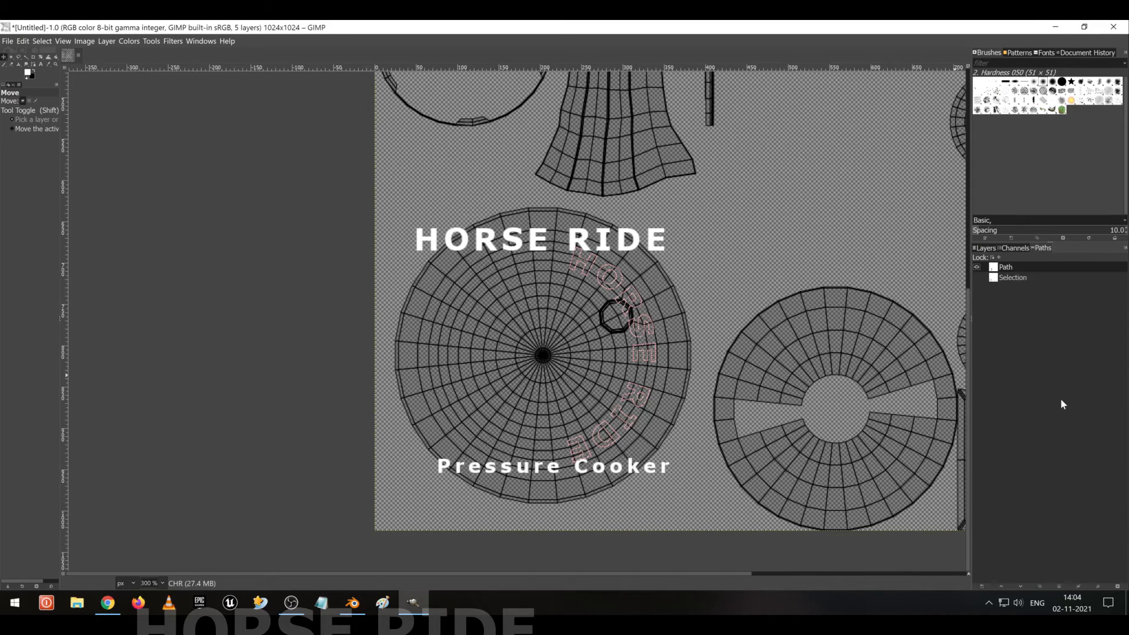
Fill the lettering selection on the CHR layer with the white foreground color.
left_click(986, 248)
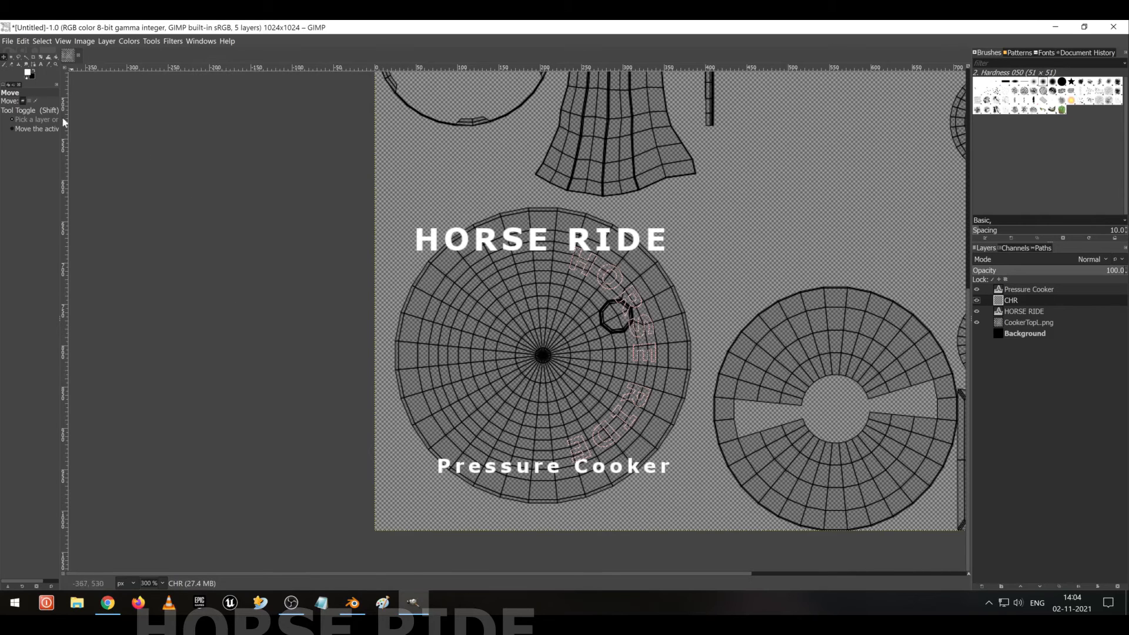
left_click(23, 41)
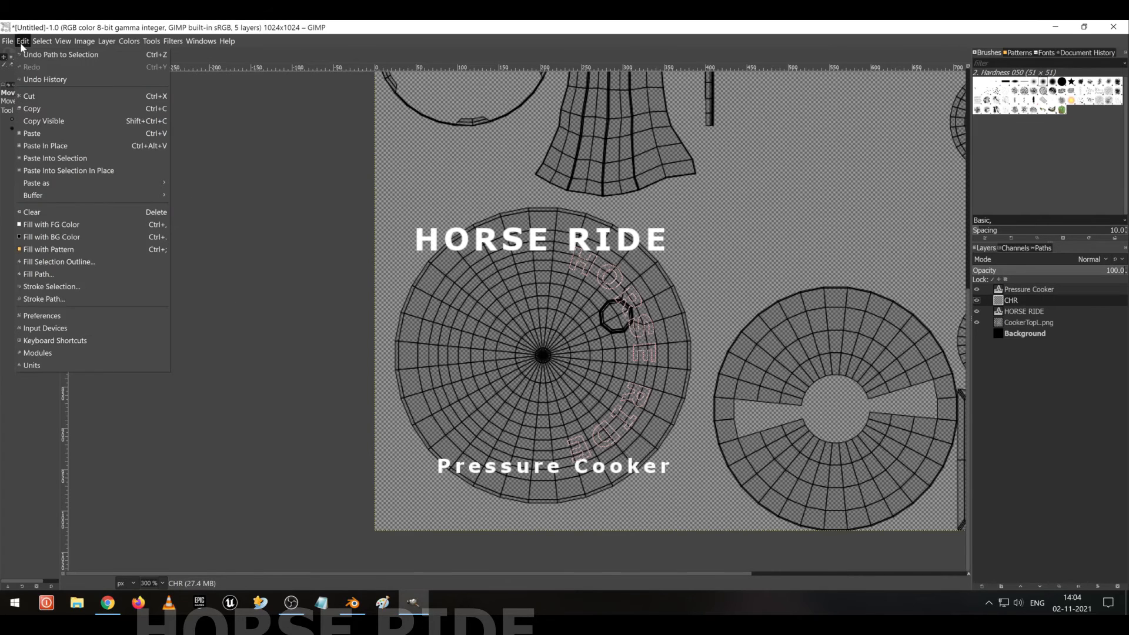
left_click(59, 224)
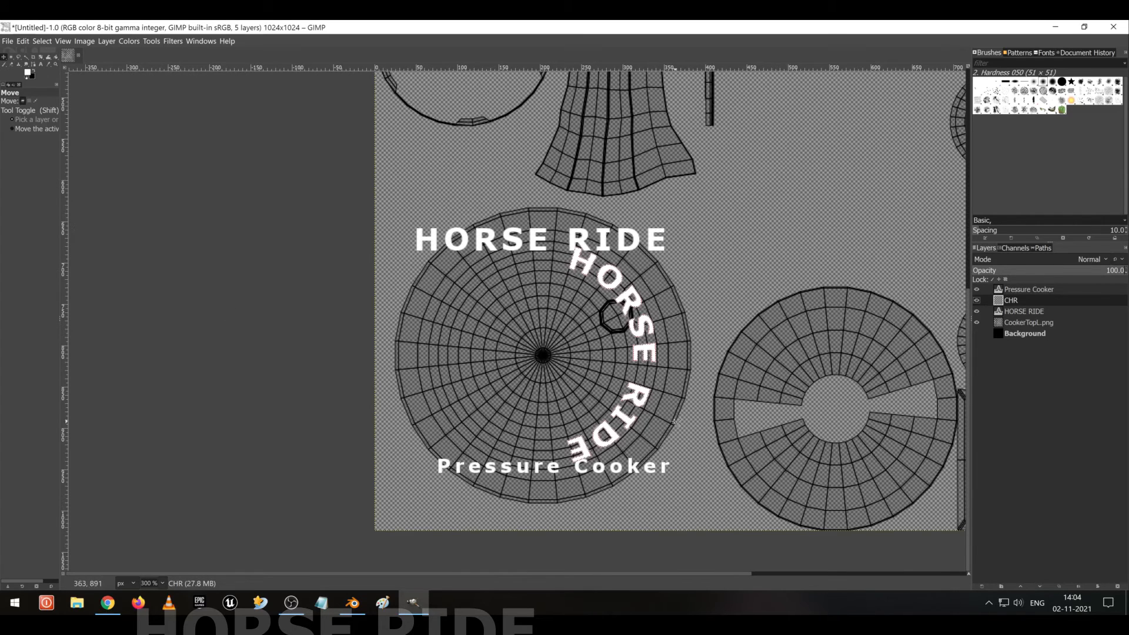
Compare the canvas with the CHR layer off and on, and hide the curved lettering's path.
left_click(977, 300)
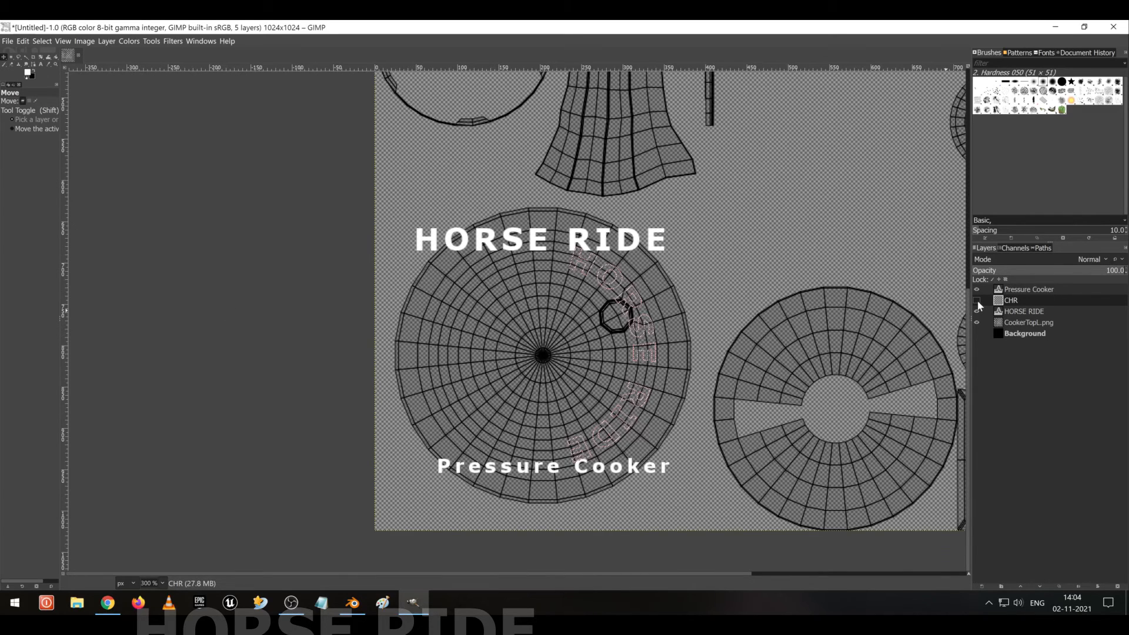
left_click(976, 300)
left_click(1042, 248)
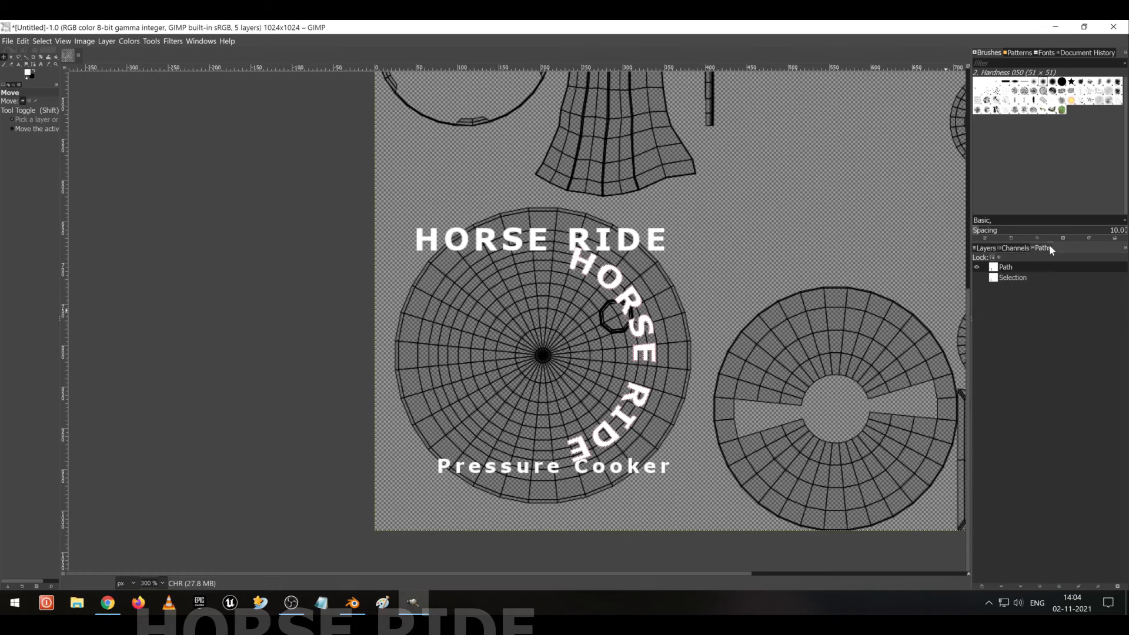
left_click(977, 268)
left_click(986, 250)
Clear the lettering selection and check the filled curved text by switching the CHR layer off and on.
left_click(977, 300)
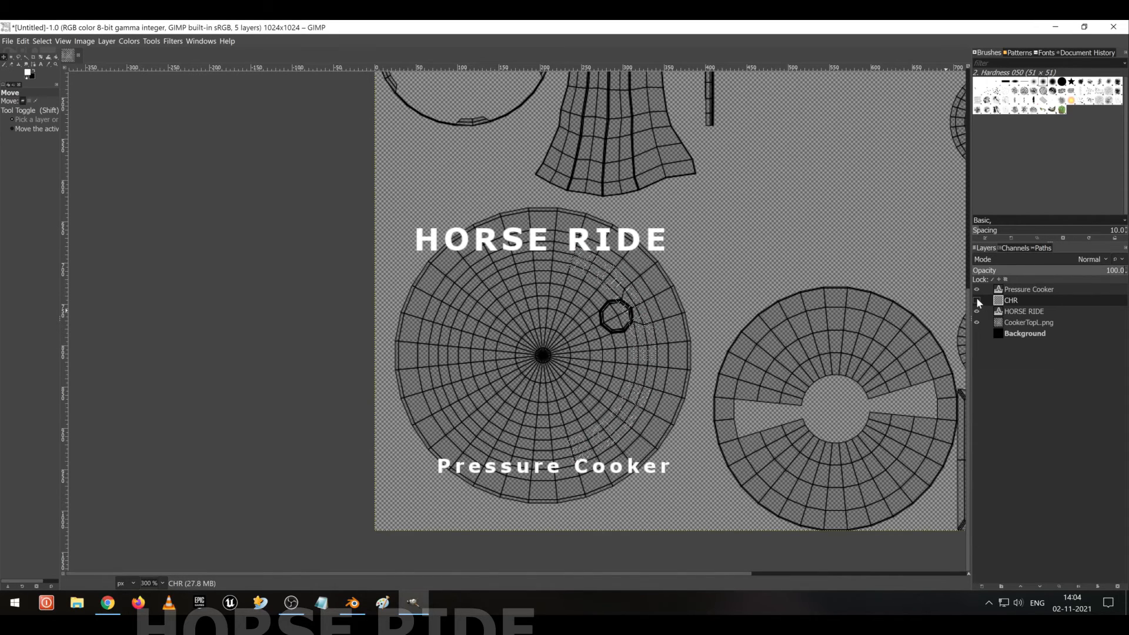
left_click(977, 300)
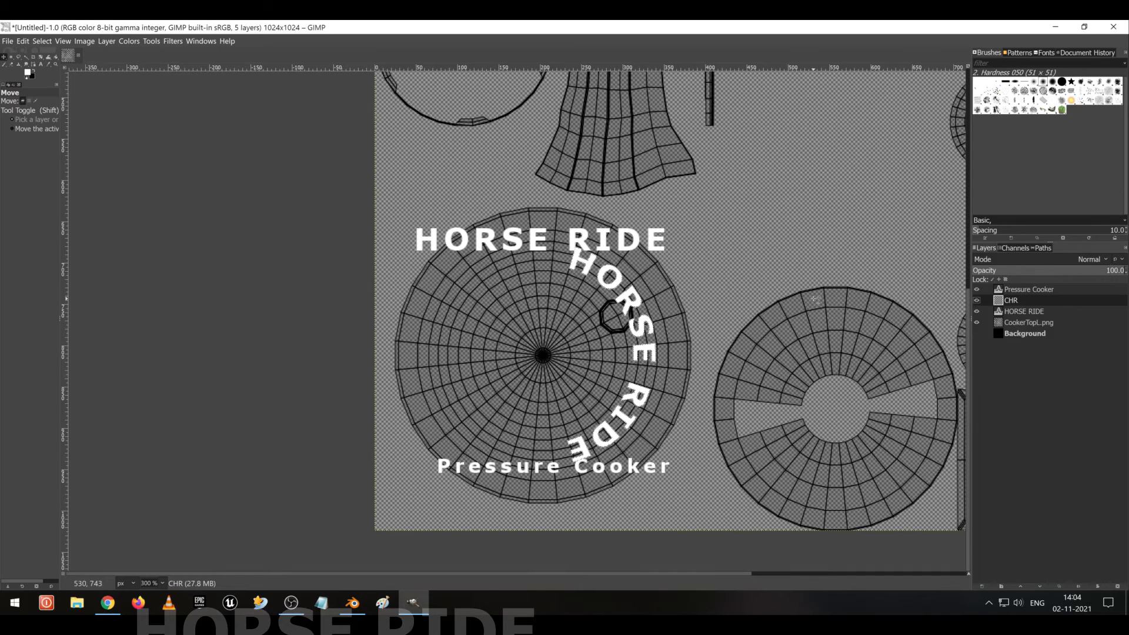
left_click(977, 300)
left_click(977, 300)
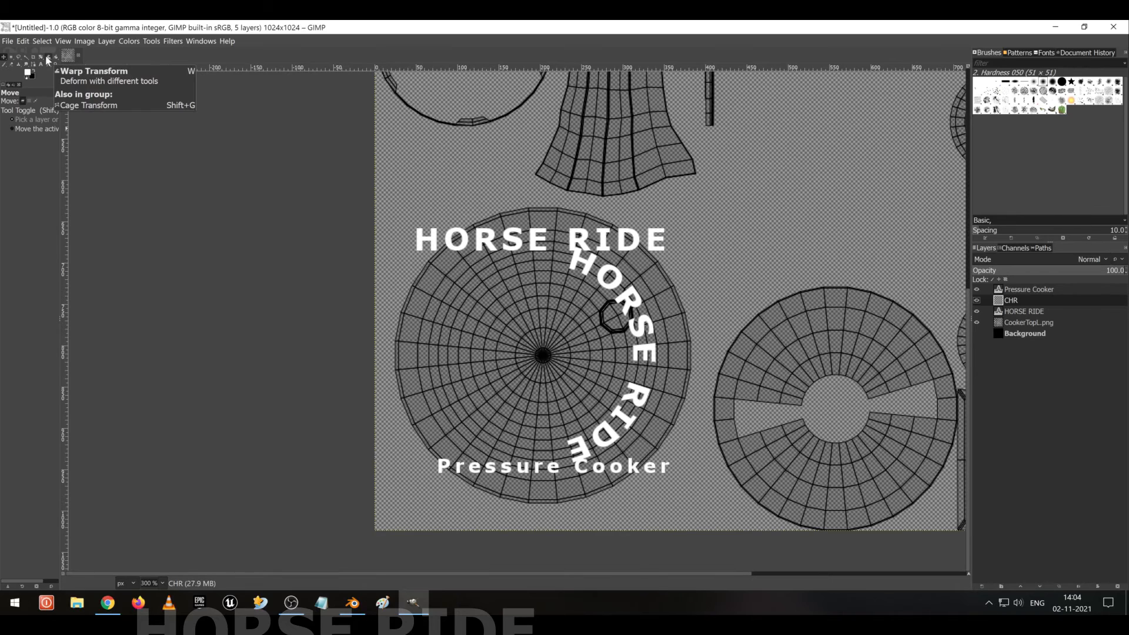
Rotate the CHR layer by -89.95° about the image center so the curved HORSE RIDE lettering forms an upright arch.
left_click(40, 57)
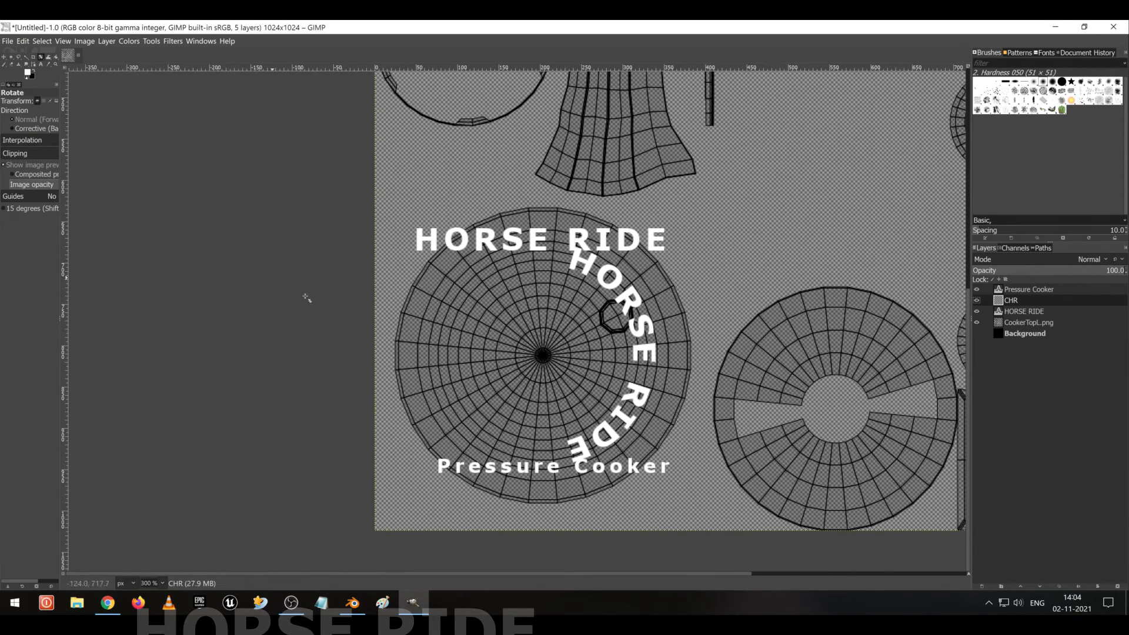
left_click(645, 351)
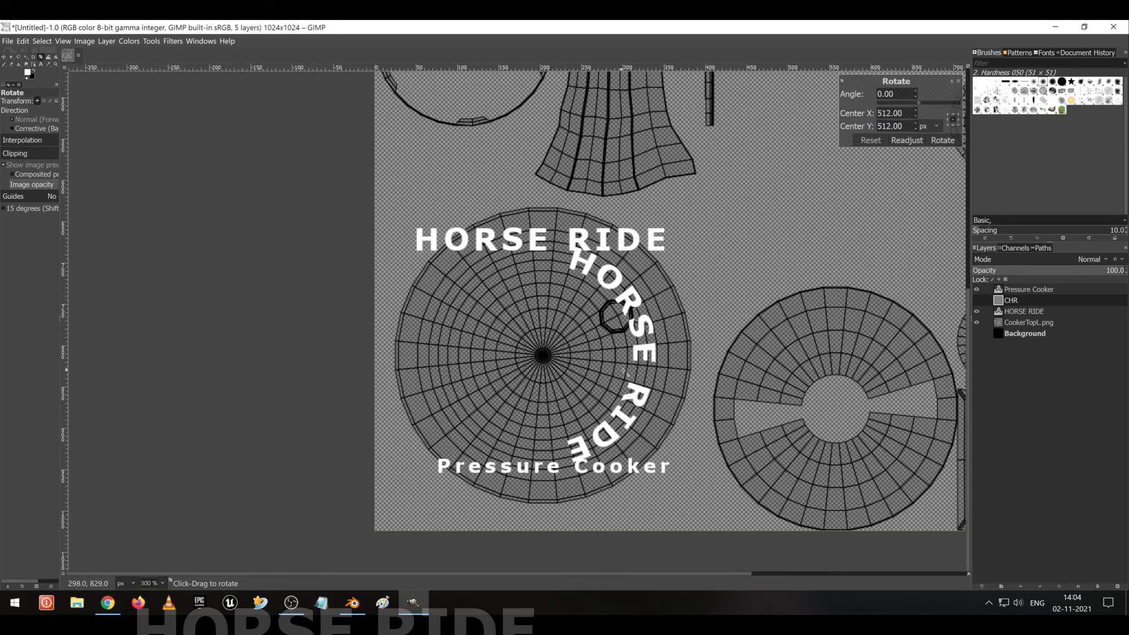
left_click_drag(650, 352, 852, 248)
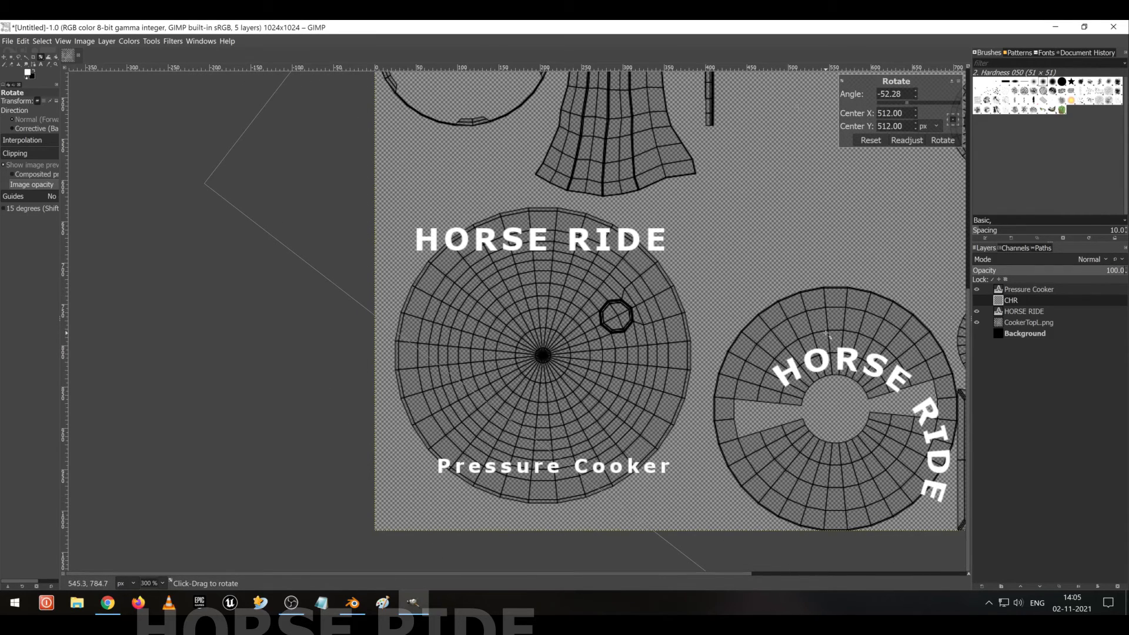
key("ctrl+z")
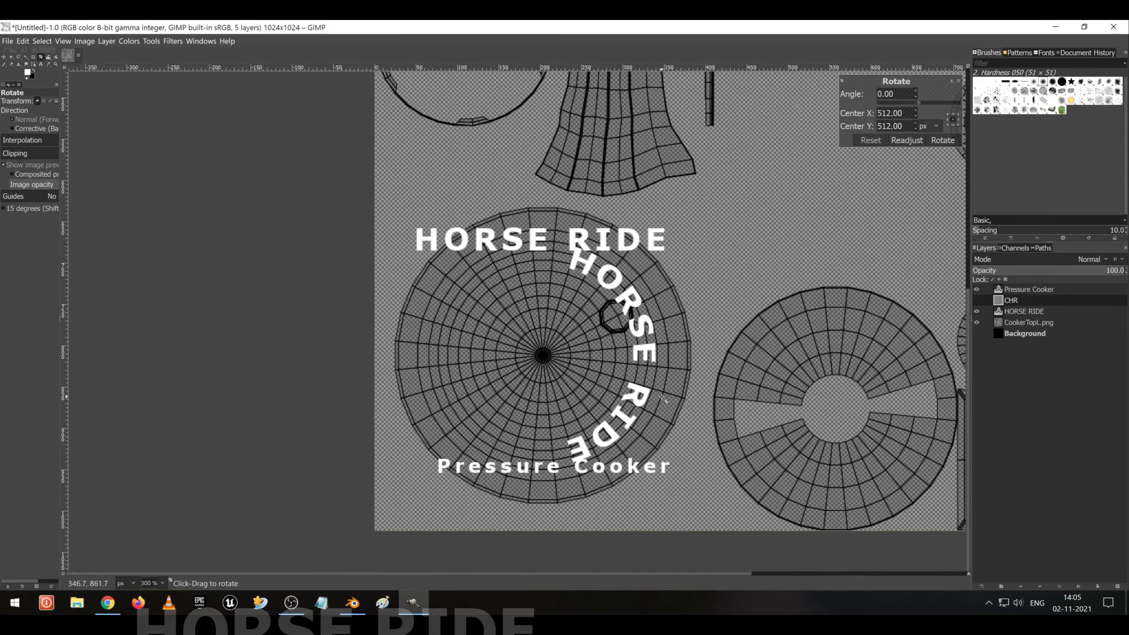
scroll(684, 394, "down", 4, "ctrl")
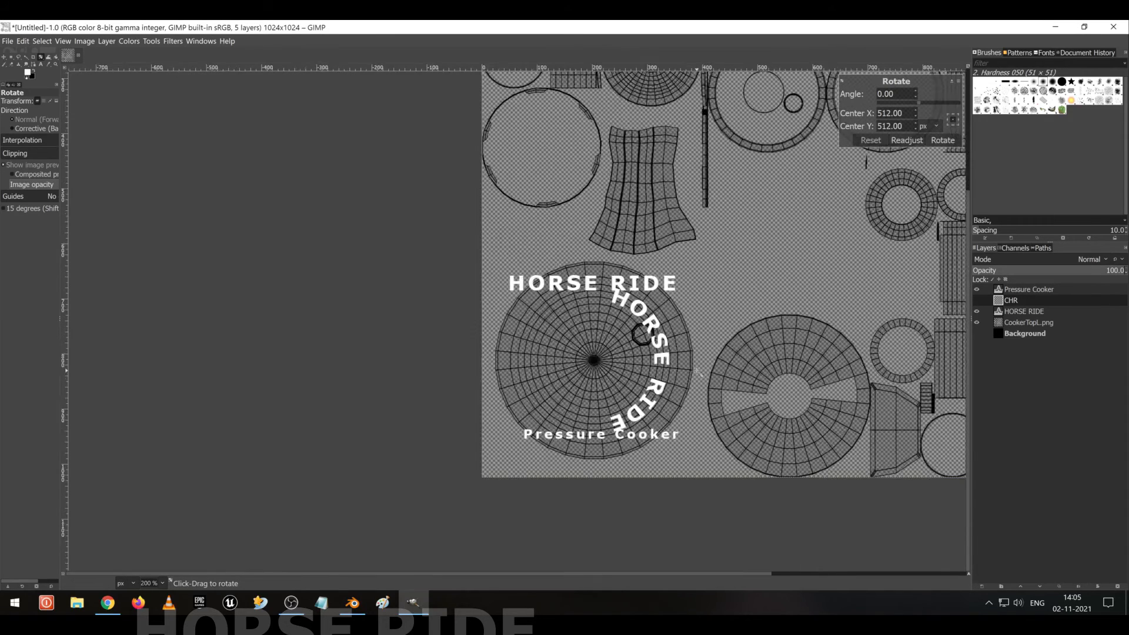
scroll(686, 395, "up", 2, "ctrl")
scroll(687, 395, "down", 1, "ctrl")
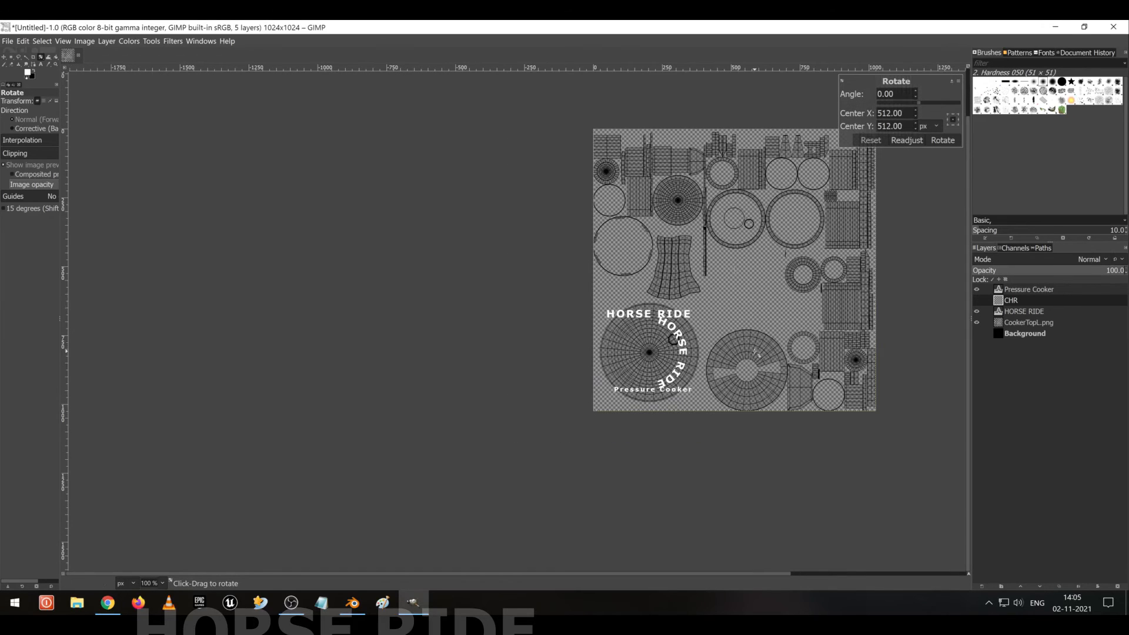
middle_click_drag(758, 281, 693, 353)
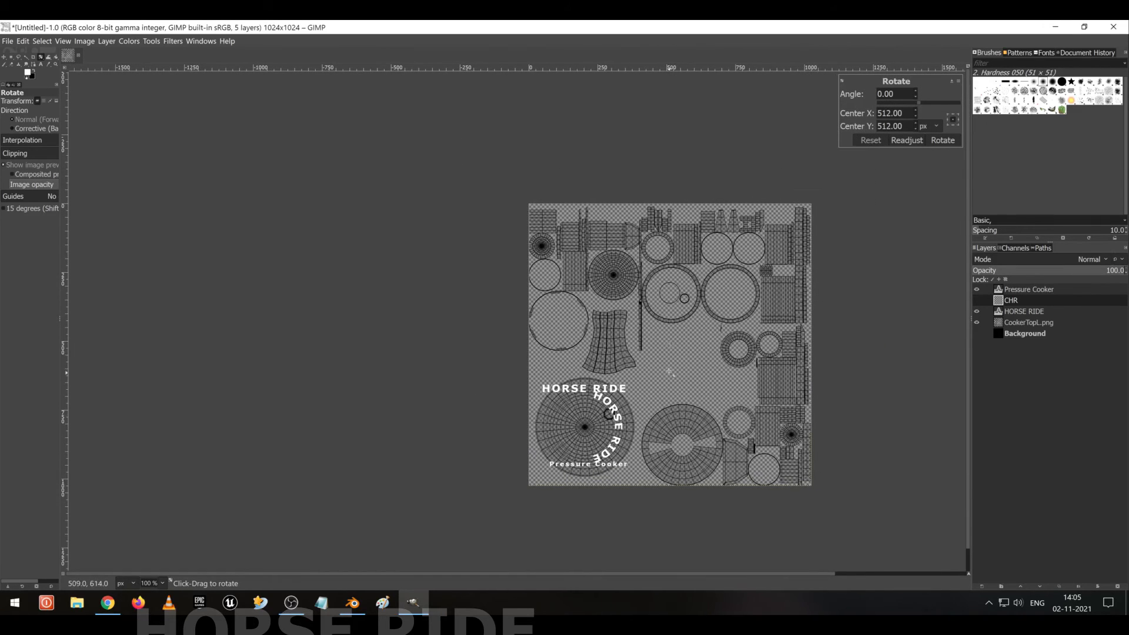
left_click_drag(773, 473, 796, 229)
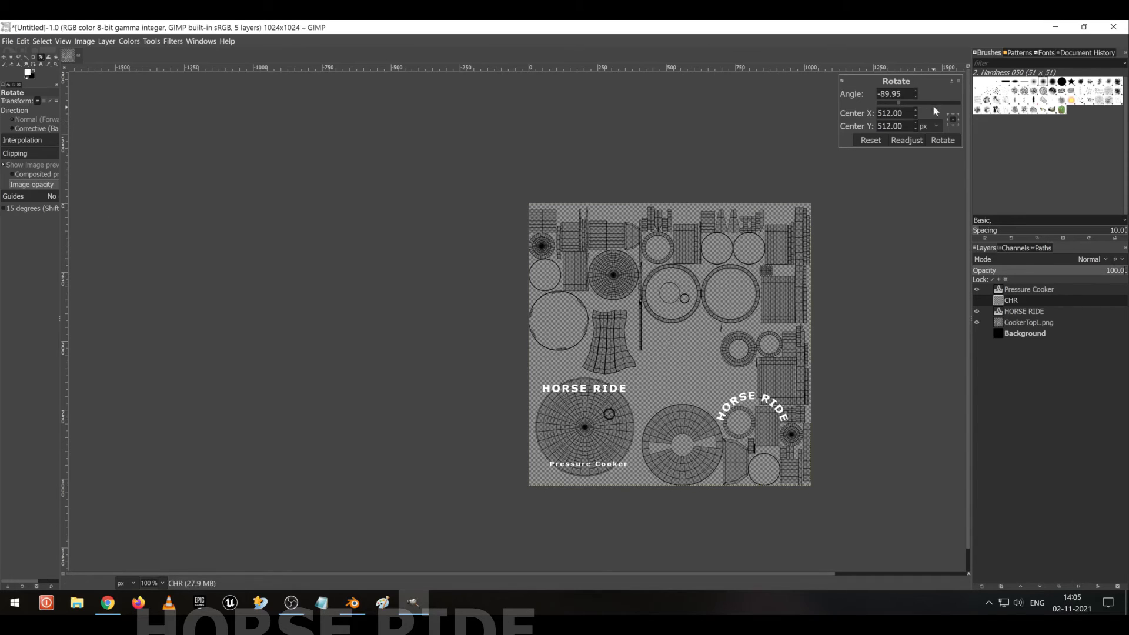
left_click(943, 140)
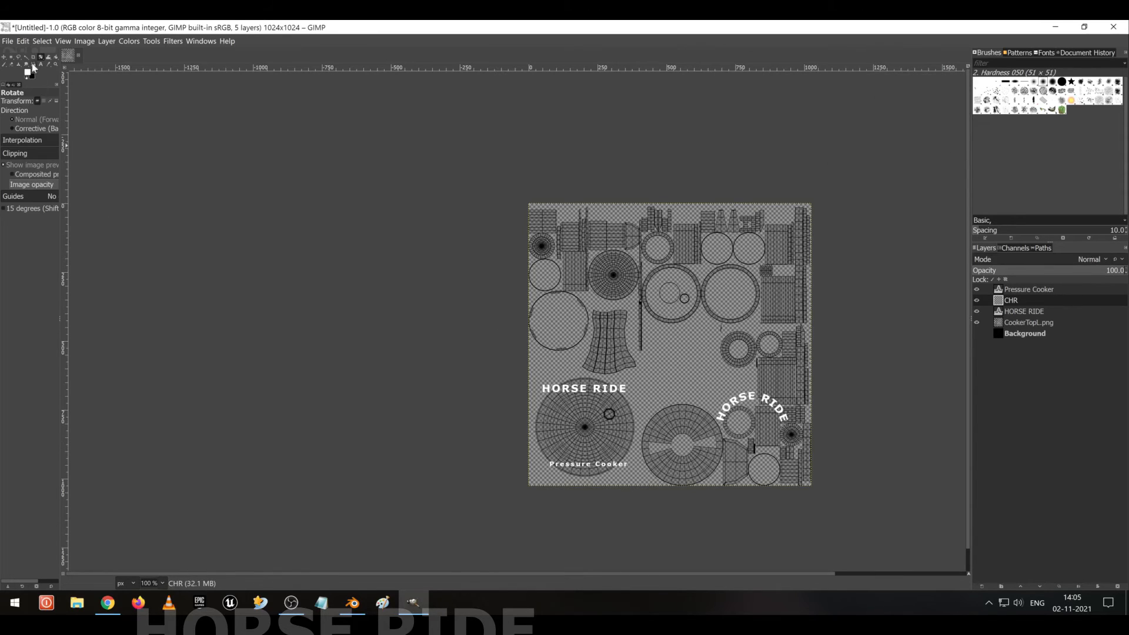
Move the CHR layer so the curved HORSE RIDE arch lies over the upper part of the large round UV island.
left_click(4, 56)
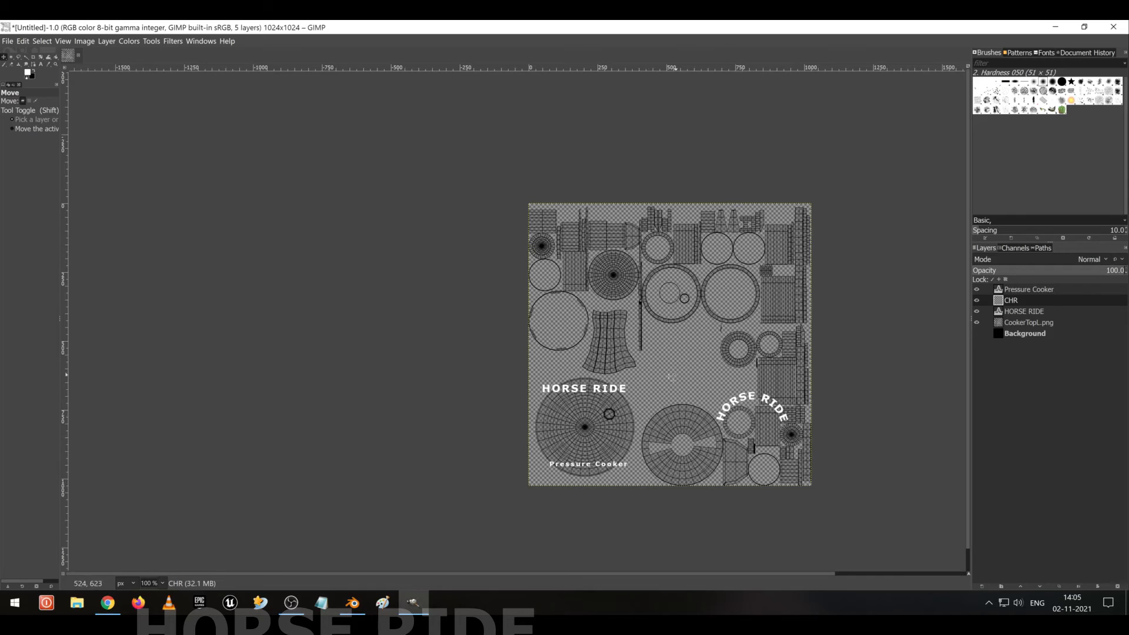
left_click_drag(729, 398, 656, 410)
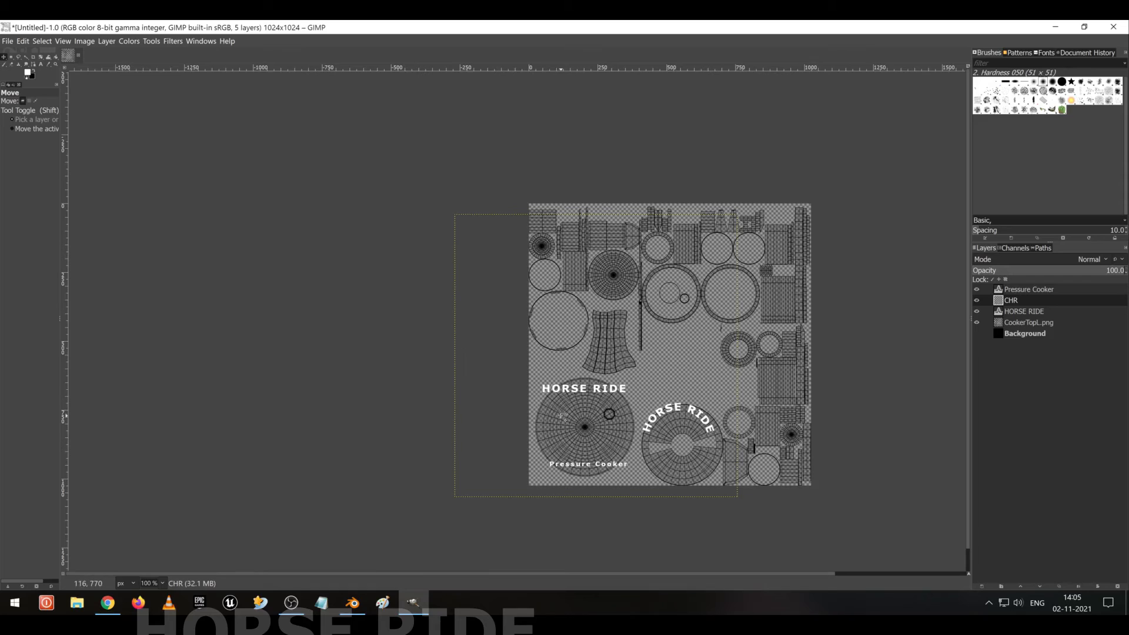
left_click_drag(673, 421, 569, 410)
left_click(563, 405)
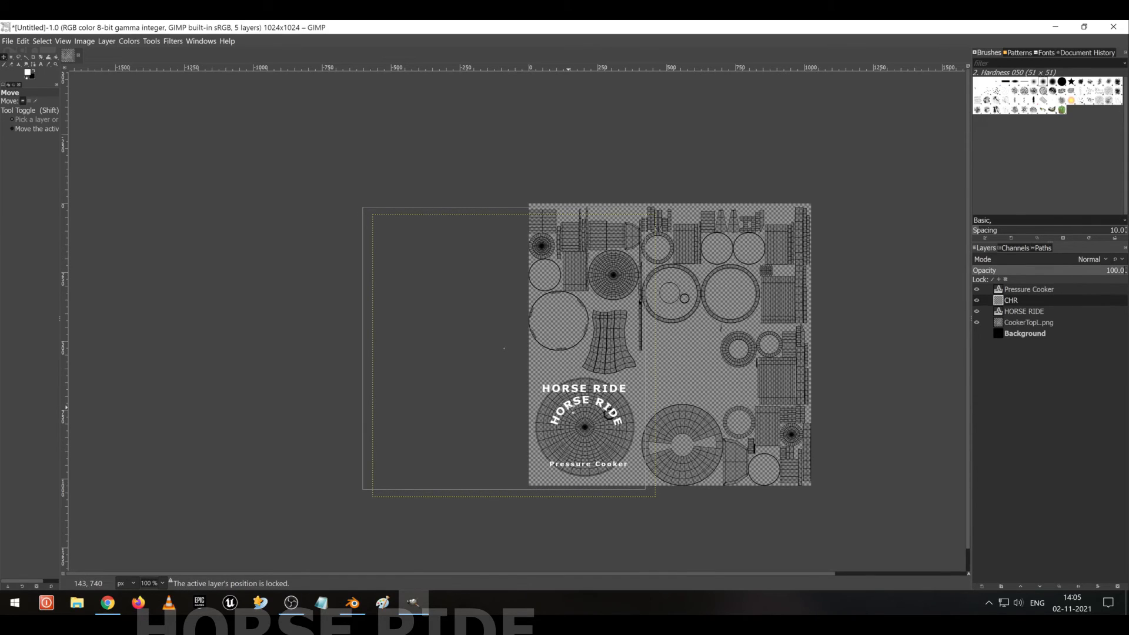
left_click_drag(504, 348, 499, 334)
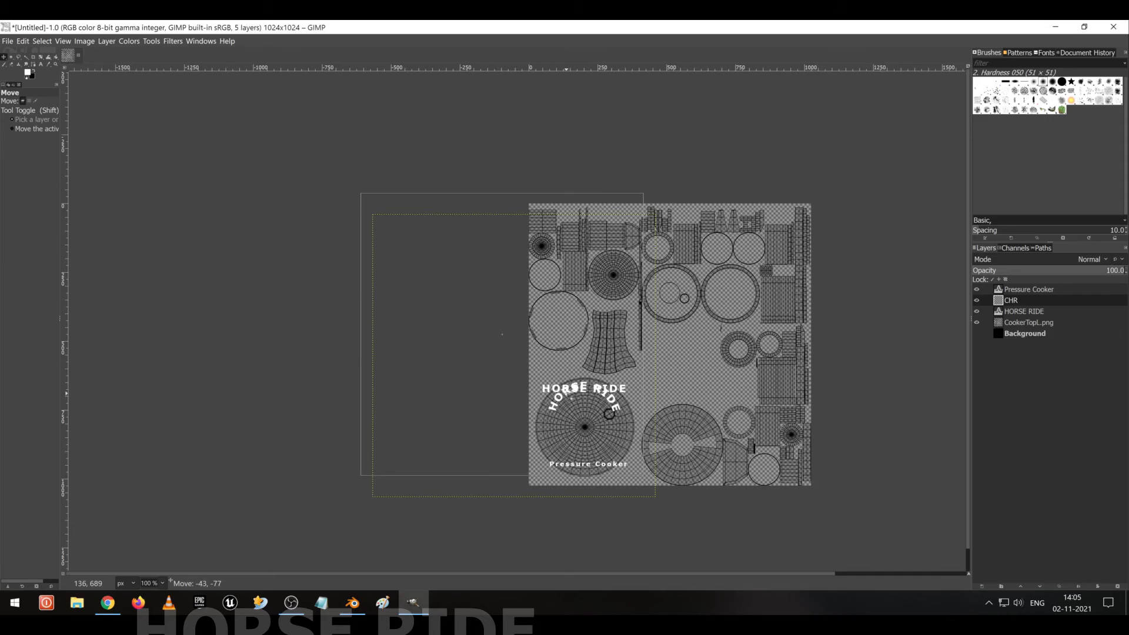
Lower the CHR layer by about 69 px so its arch curves around the center of the round UV island.
left_click(597, 410)
scroll(597, 410, "up", 2, "ctrl")
scroll(597, 410, "up", 1, "ctrl")
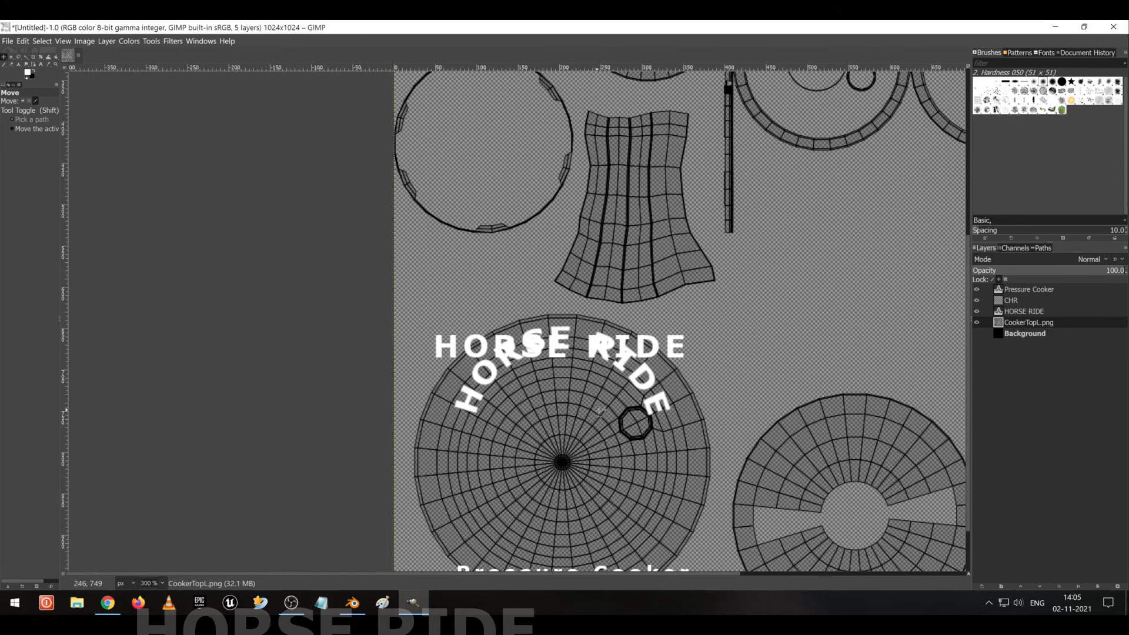
left_click_drag(656, 405, 700, 479)
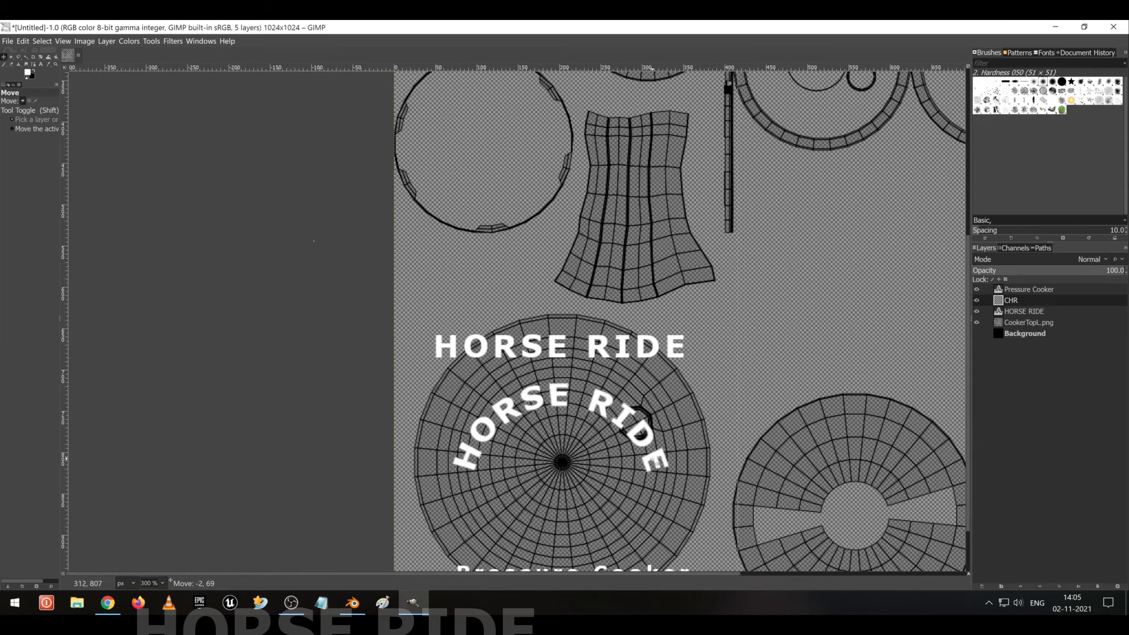
left_click(665, 469)
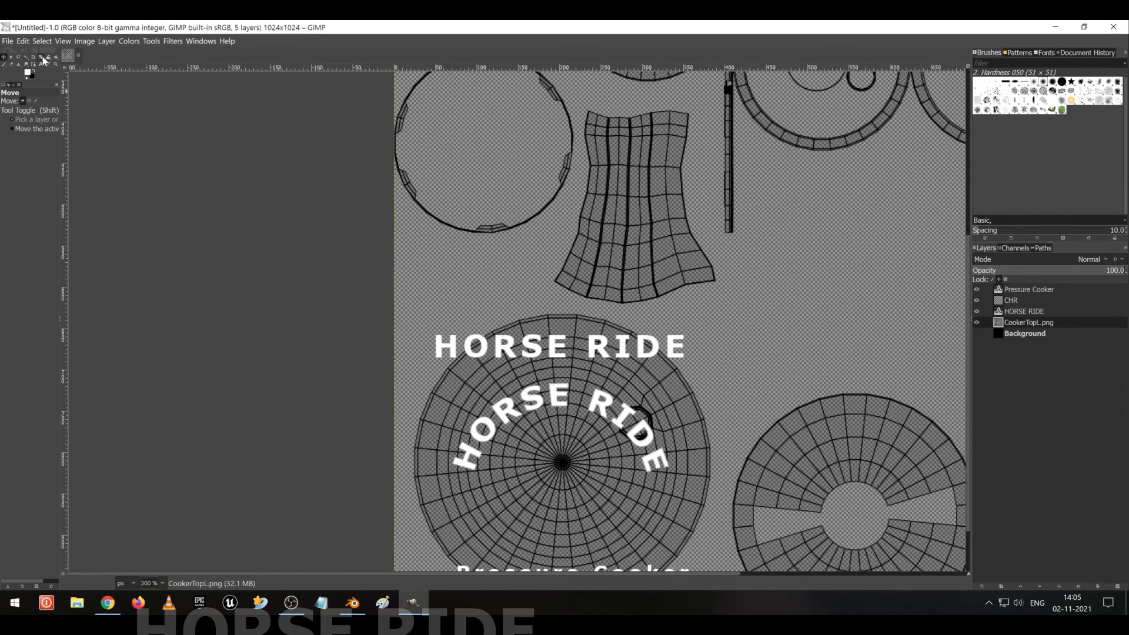
Scale the CHR layer down proportionally to 752 × 752 px.
left_click(41, 57)
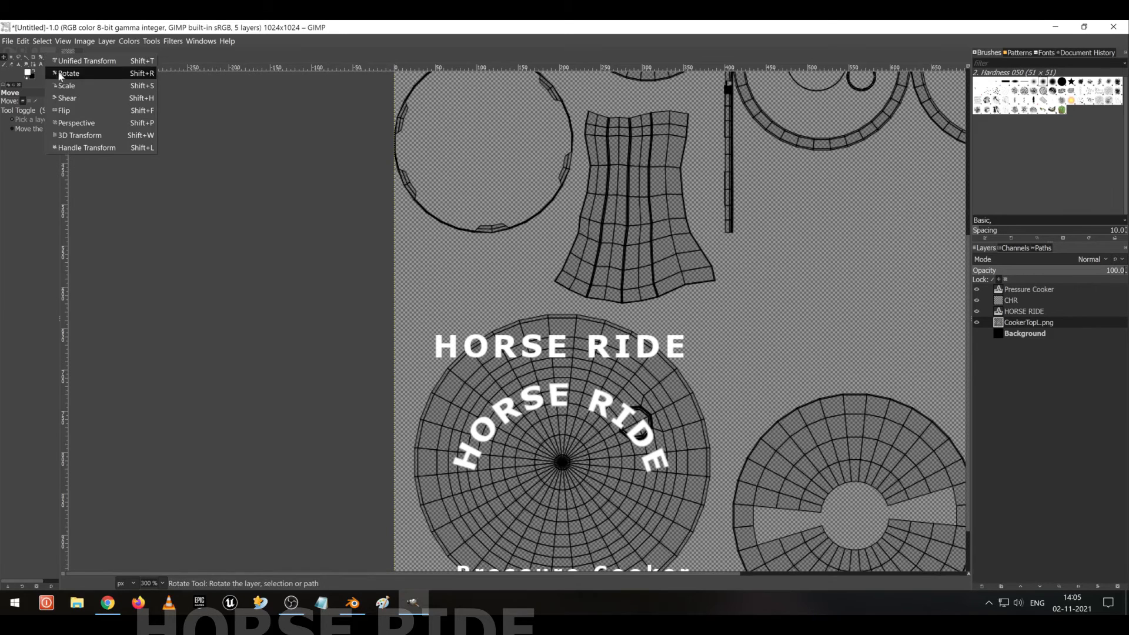
left_click(77, 86)
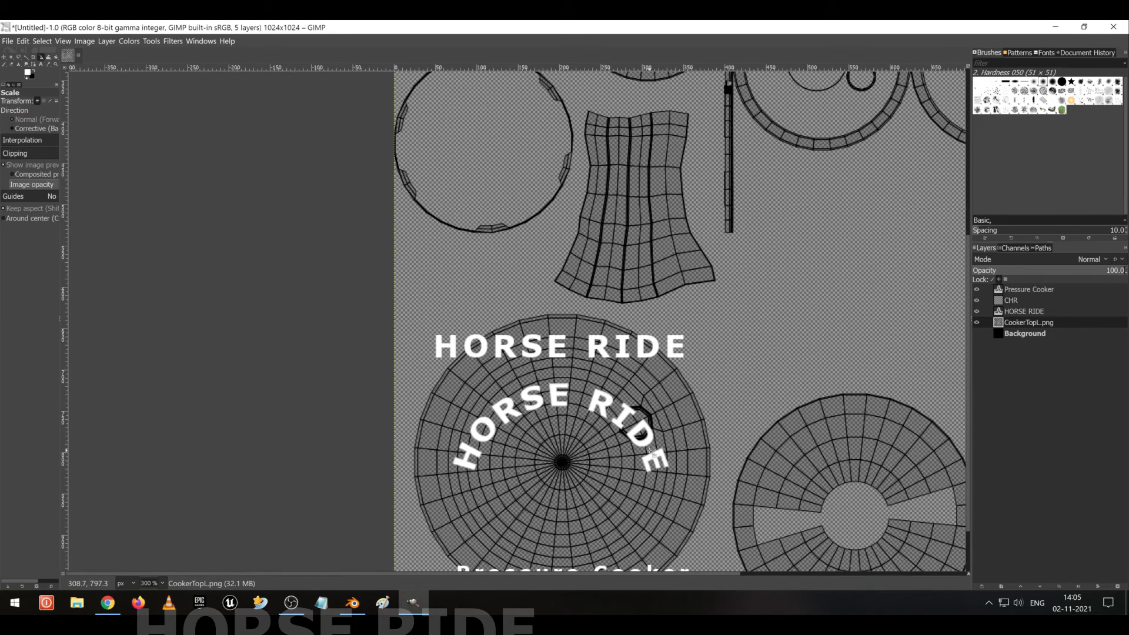
scroll(646, 445, "down", 2, "ctrl")
left_click(641, 445)
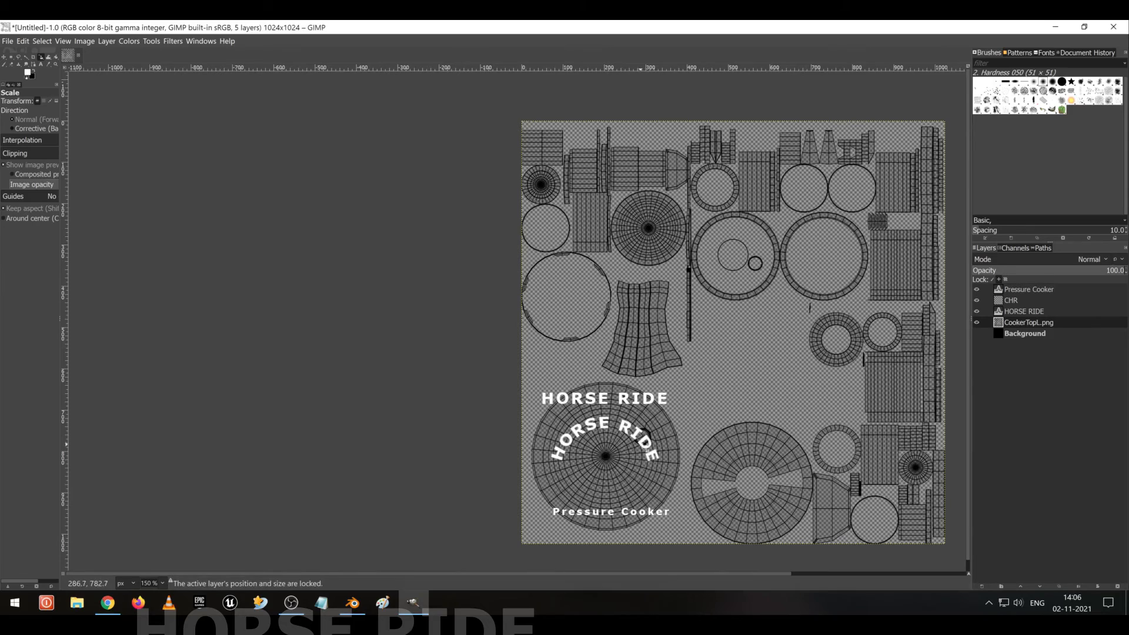
scroll(663, 459, "down", 2, "ctrl")
scroll(635, 438, "up", 1, "ctrl")
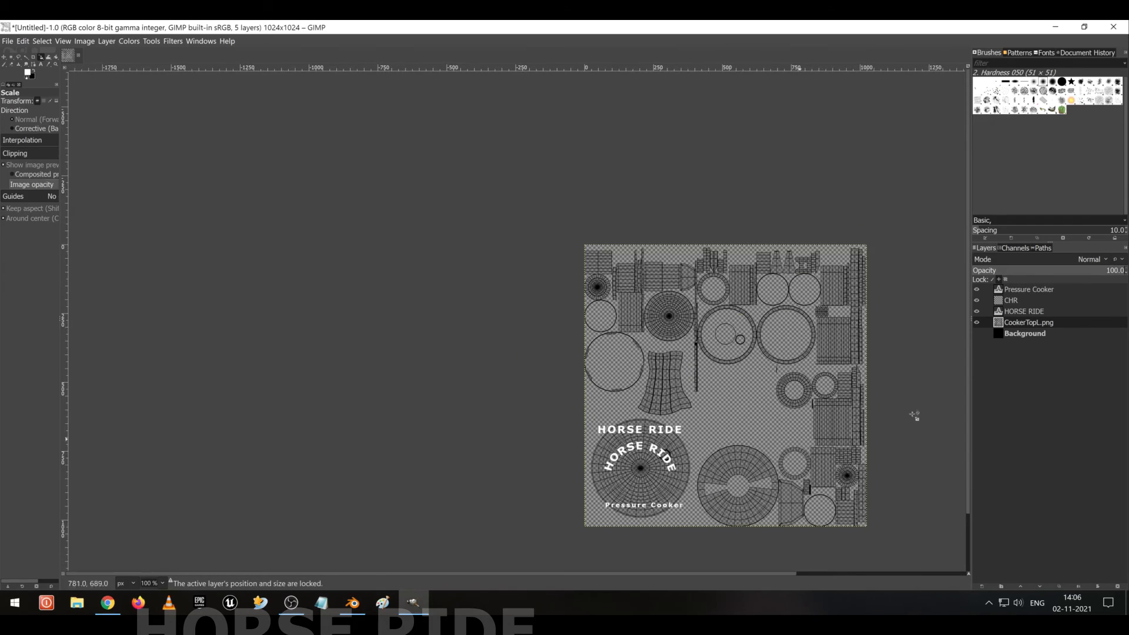
left_click(1048, 313)
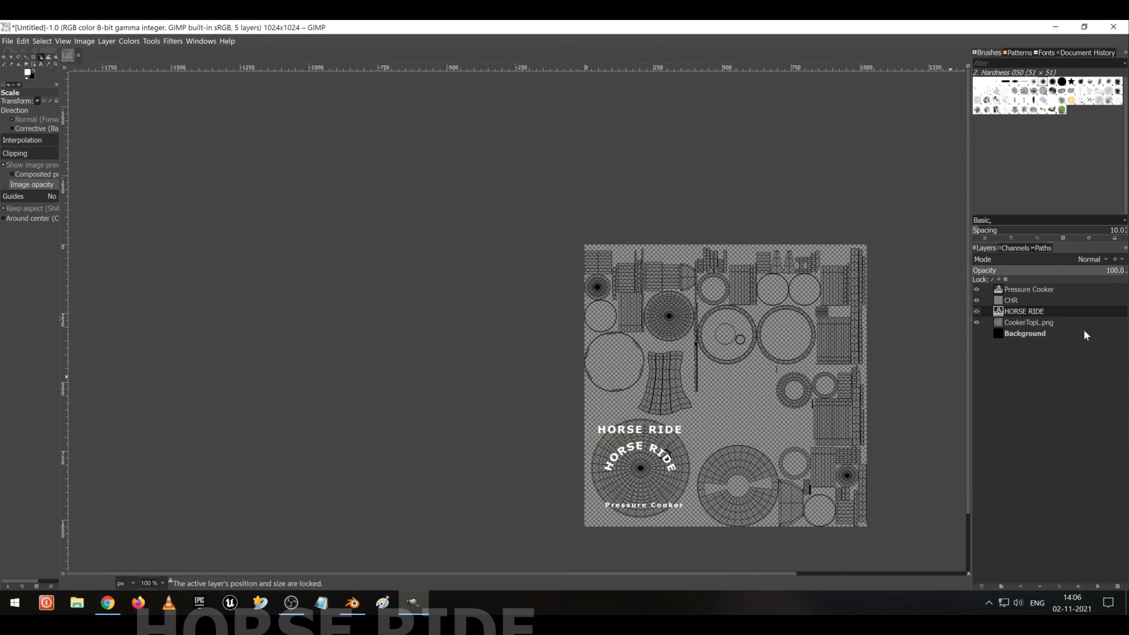
left_click(1040, 300)
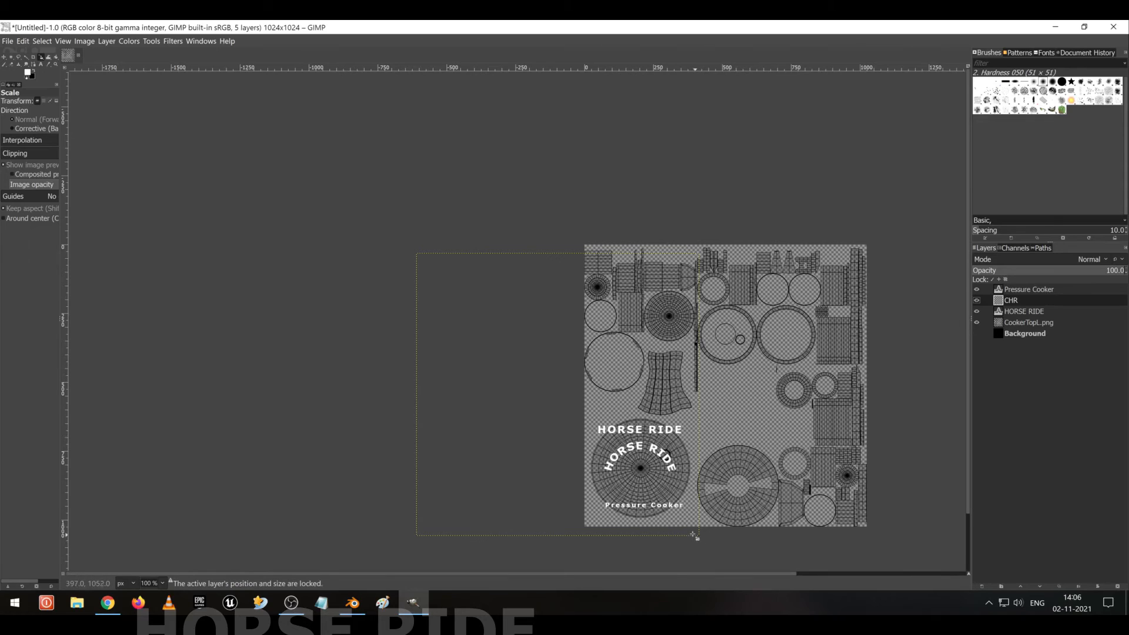
left_click(694, 536)
left_click_drag(696, 537, 620, 466)
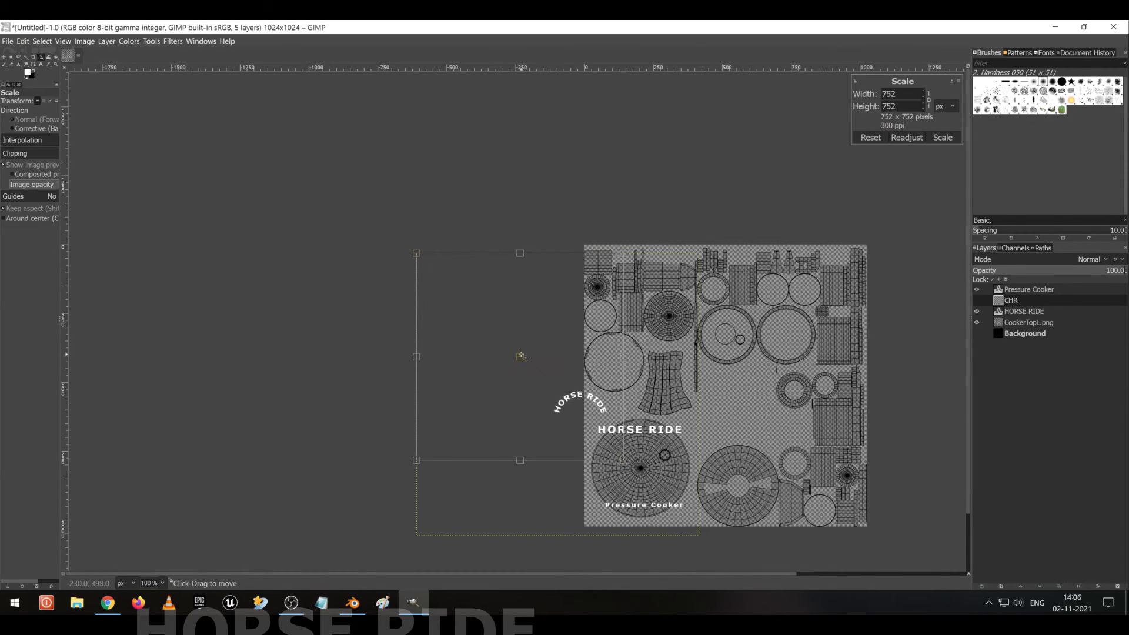
Reduce the CHR layer further to 563 × 563 px, center its arch just above the round island's hub, and apply the scaling.
left_click_drag(521, 356, 589, 401)
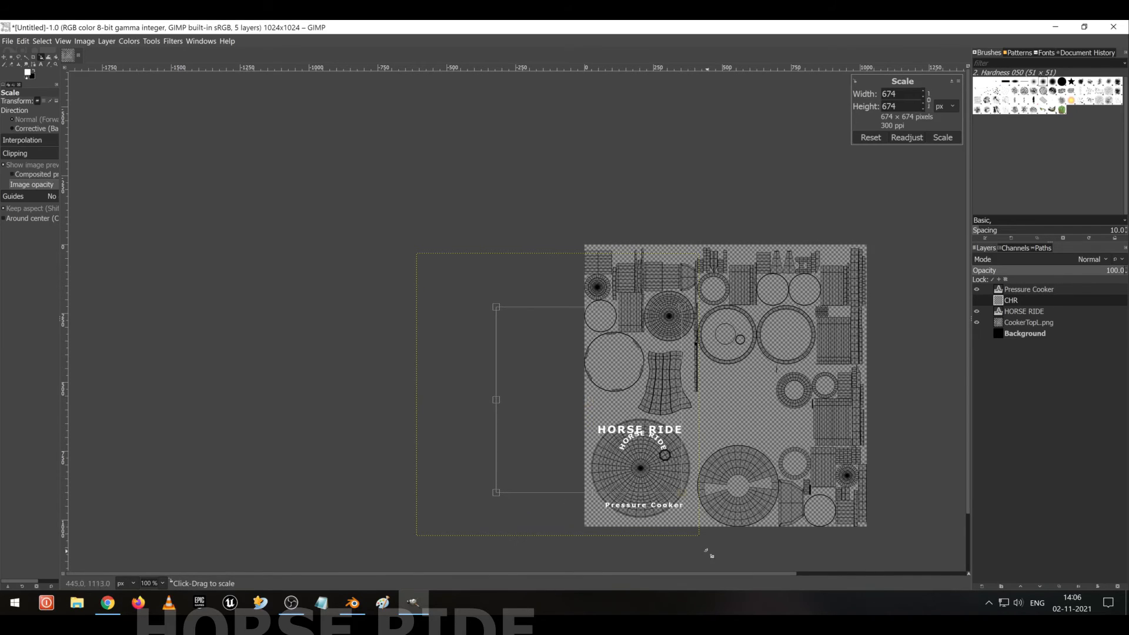
left_click_drag(686, 498, 651, 461)
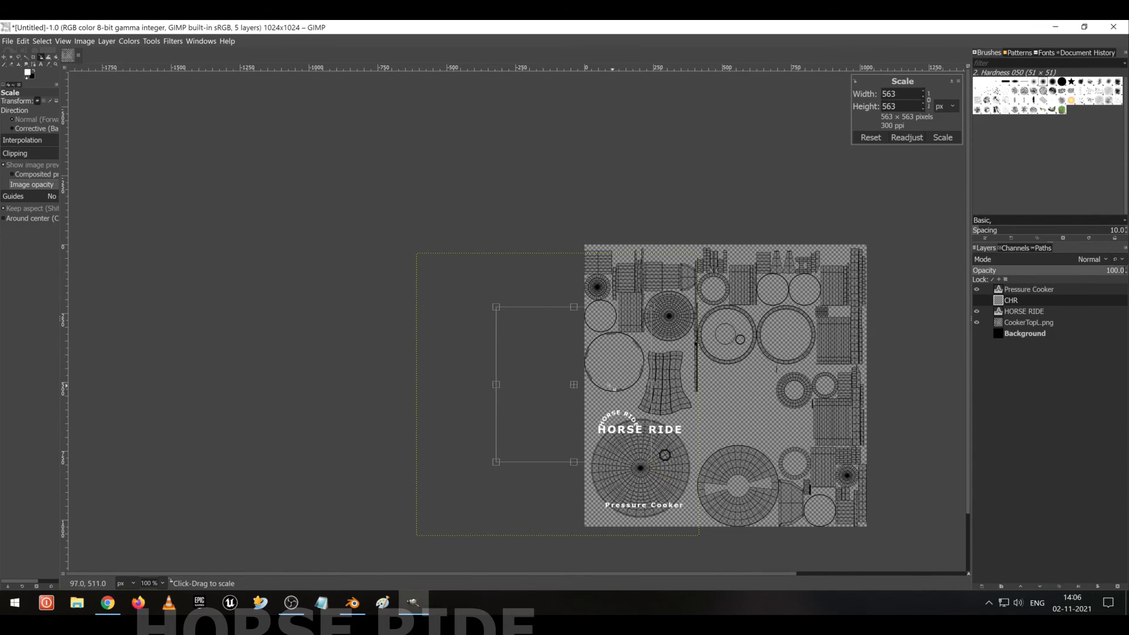
left_click_drag(575, 384, 594, 424)
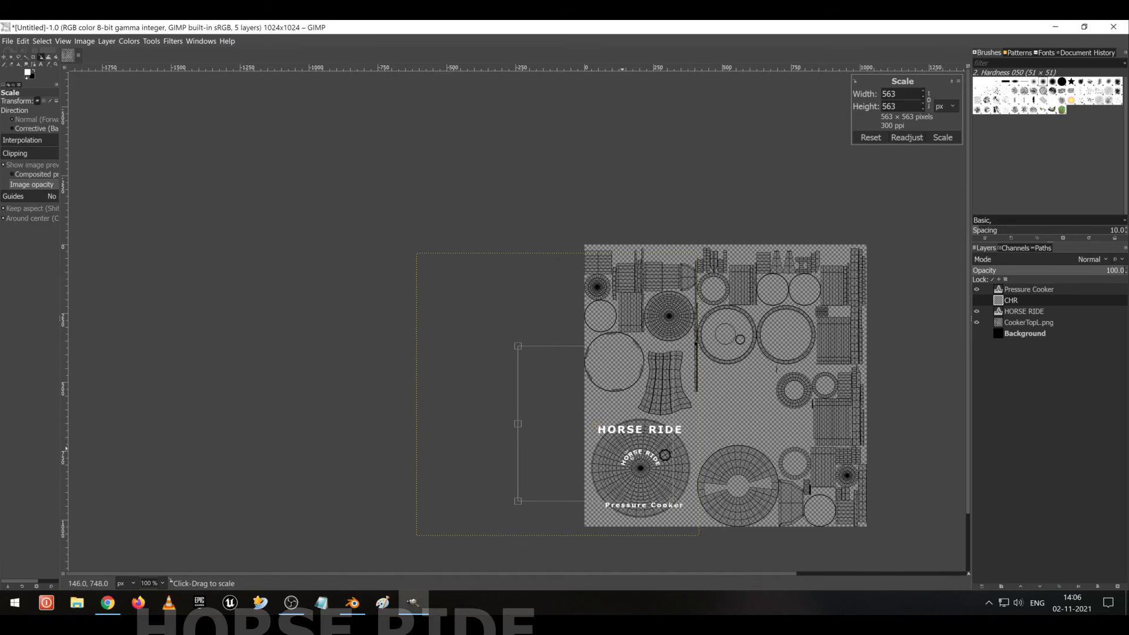
scroll(677, 494, "up", 2, "ctrl")
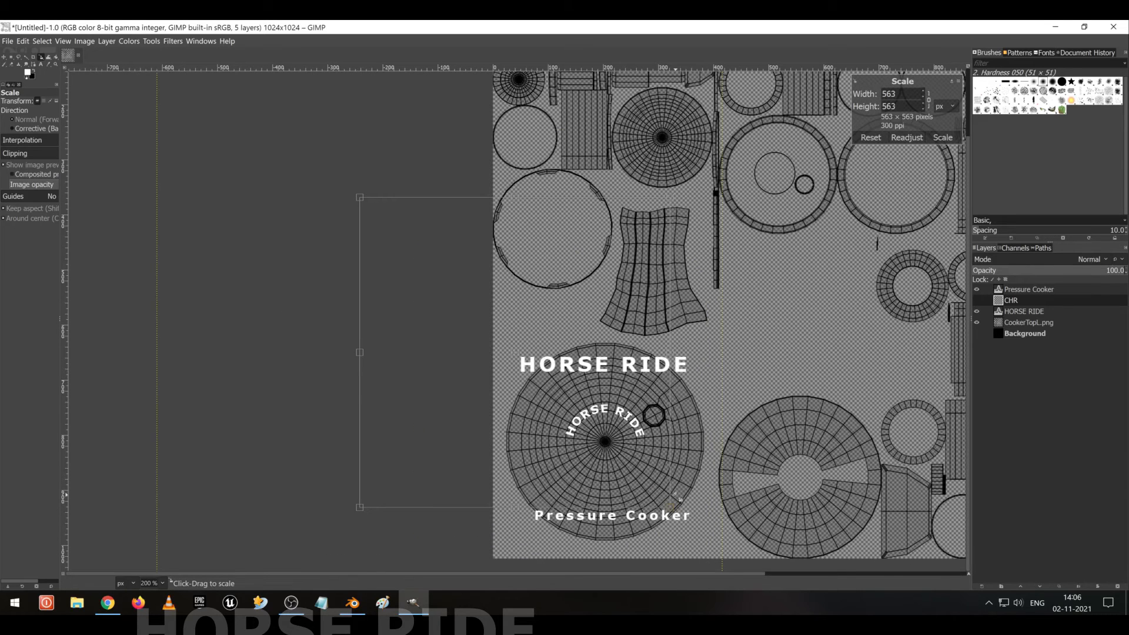
key("ctrl")
left_click(941, 138)
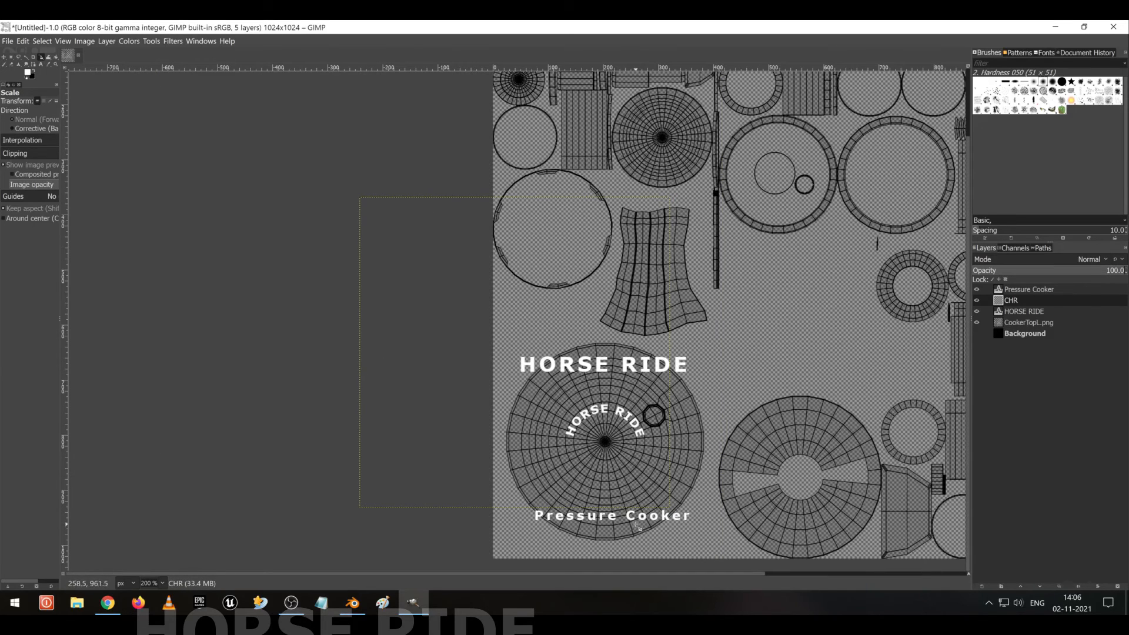
Bend the Pressure Cooker text layer's lettering along the path named Selection with Text along Path.
left_click(1030, 322)
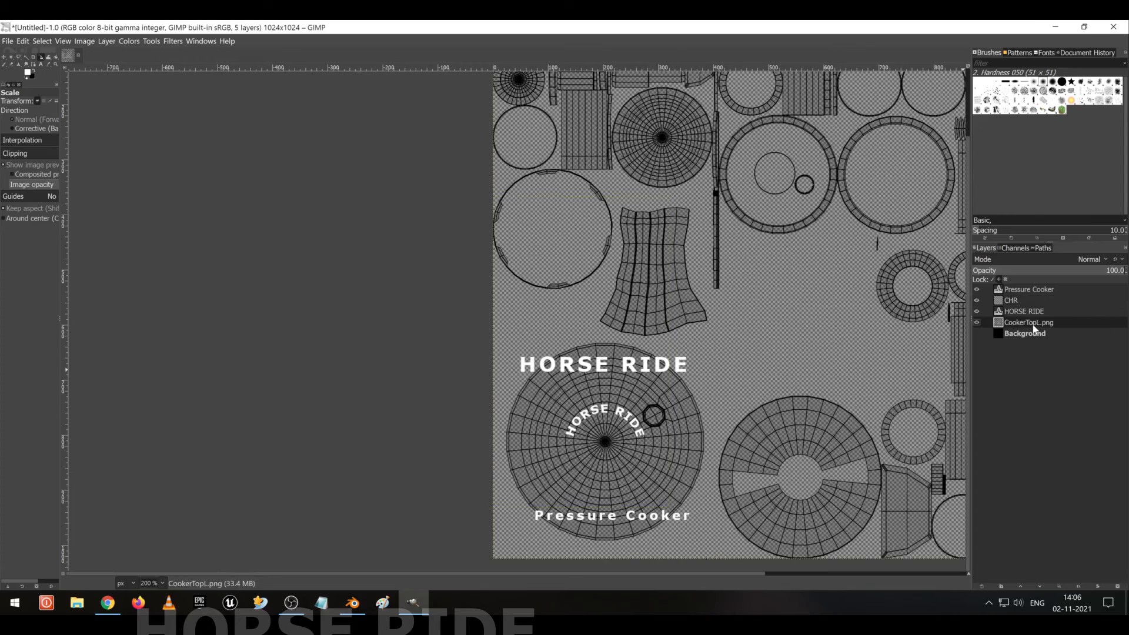
left_click(1028, 290)
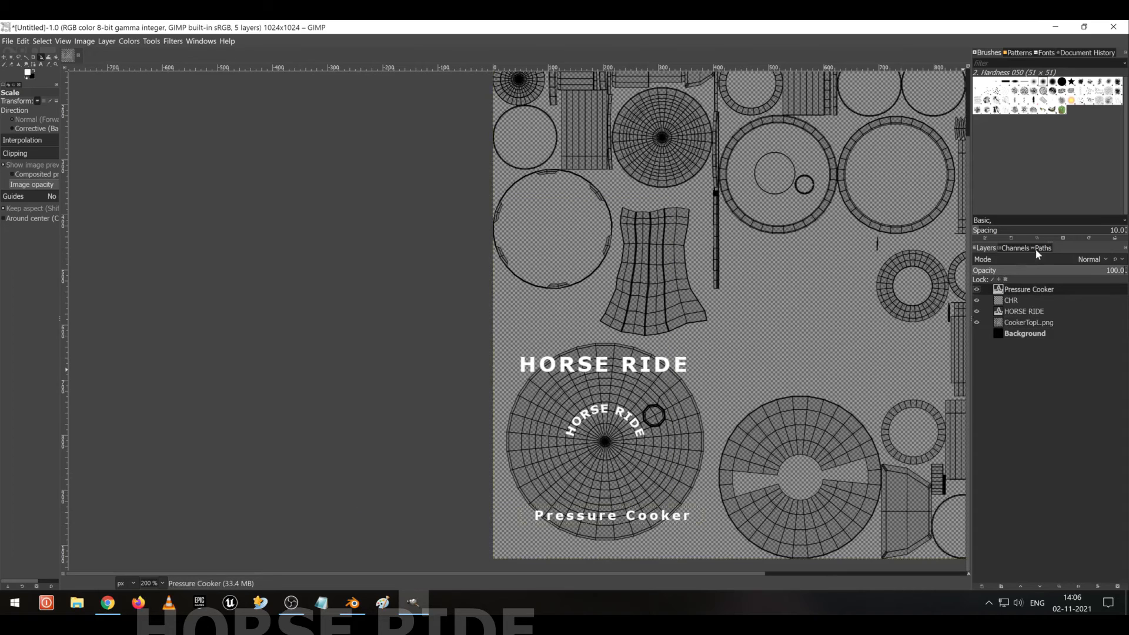
left_click(1041, 248)
left_click(1002, 278)
left_click(986, 248)
right_click(1022, 292)
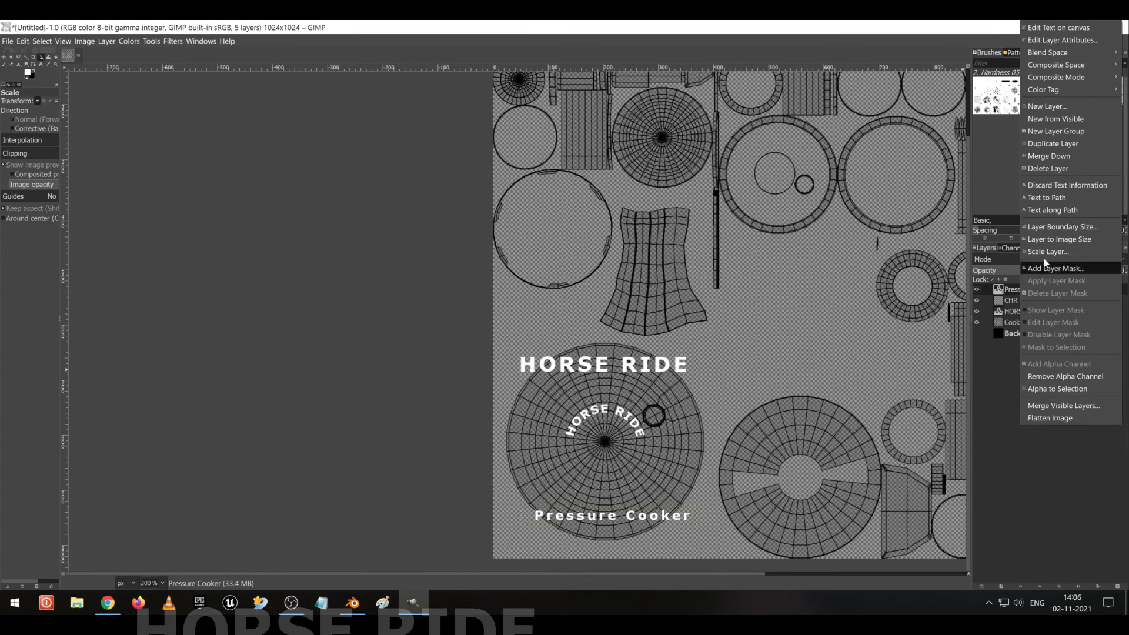
left_click(1046, 211)
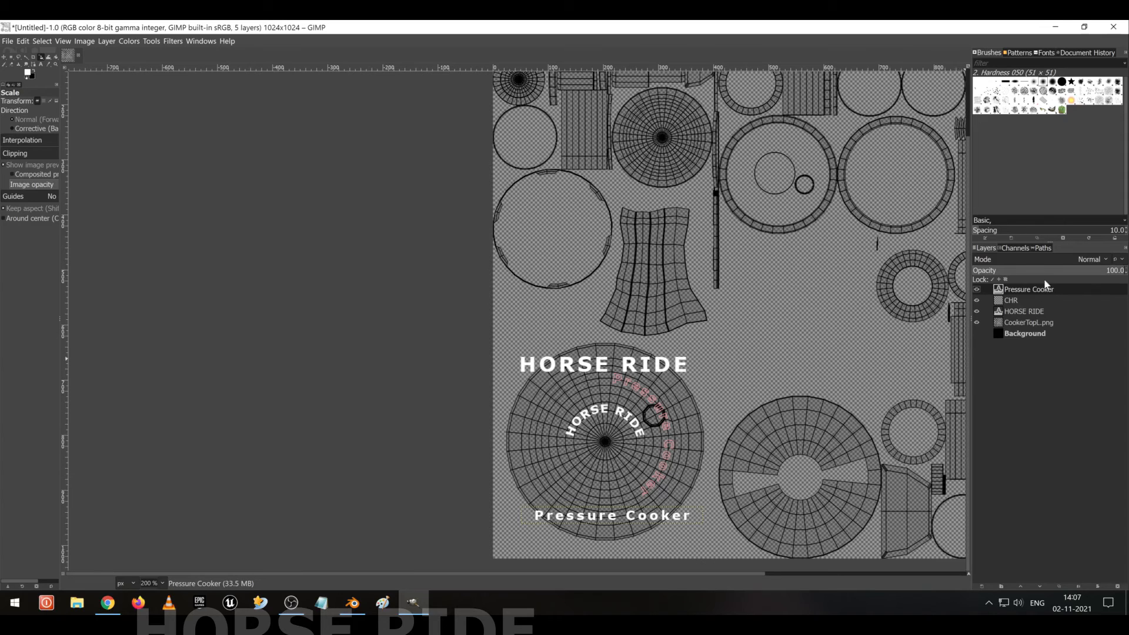
Add a transparent 1024 × 1024 px layer named PR above the Pressure Cooker layer.
left_click(1043, 248)
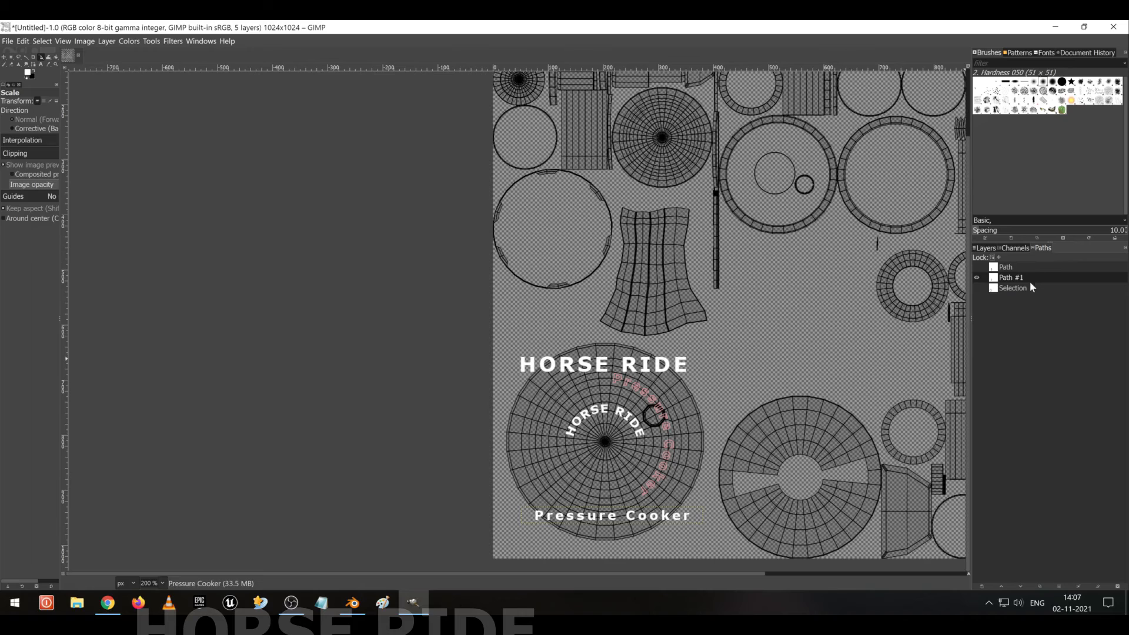
left_click(987, 249)
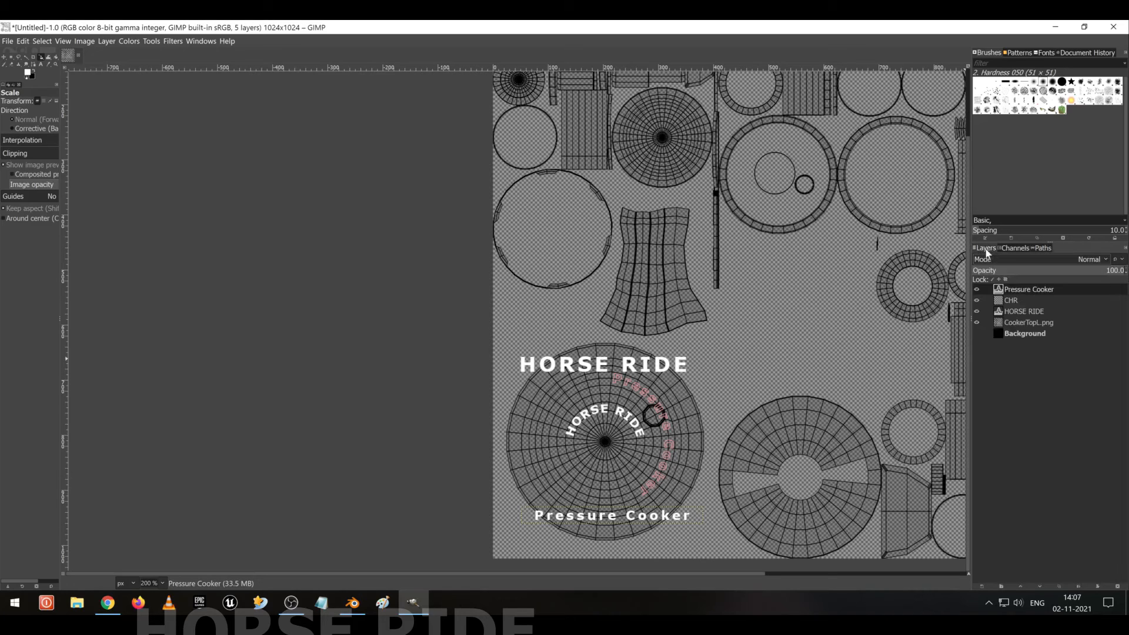
left_click(980, 586)
type("P")
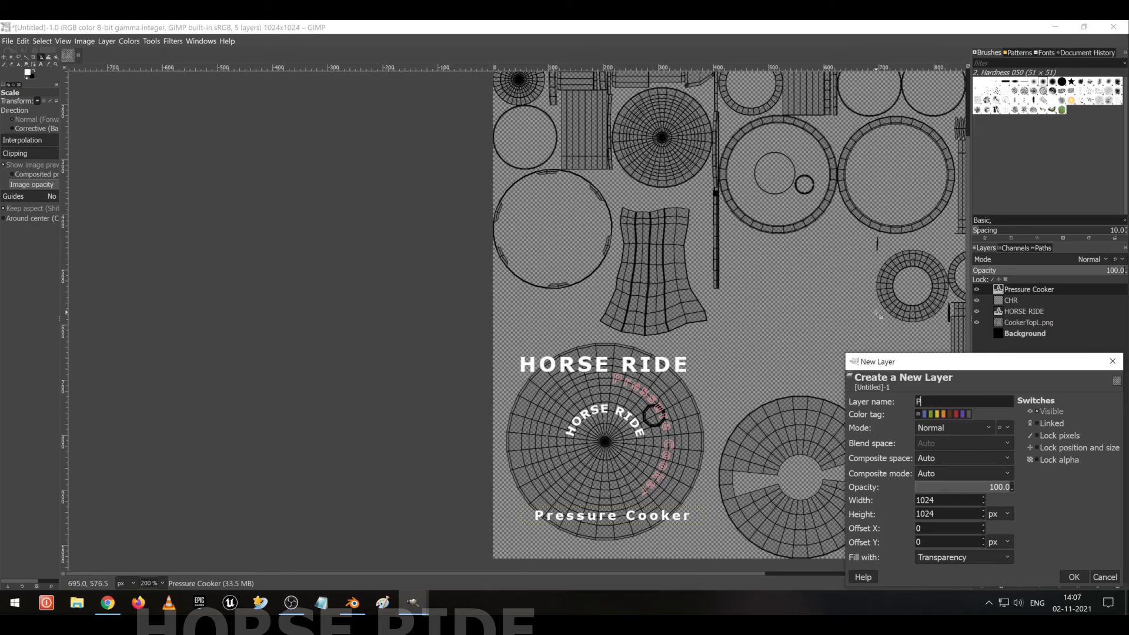
type("R")
left_click(1079, 576)
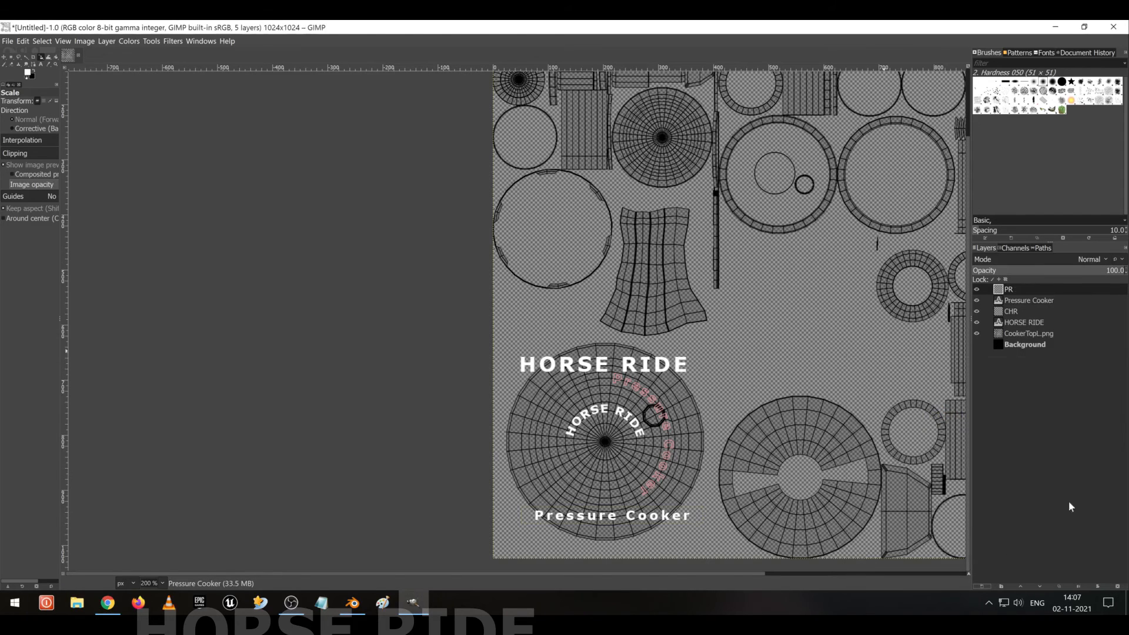
Convert Path #1 to a selection and fill it on the PR layer with the white foreground color.
left_click(1038, 249)
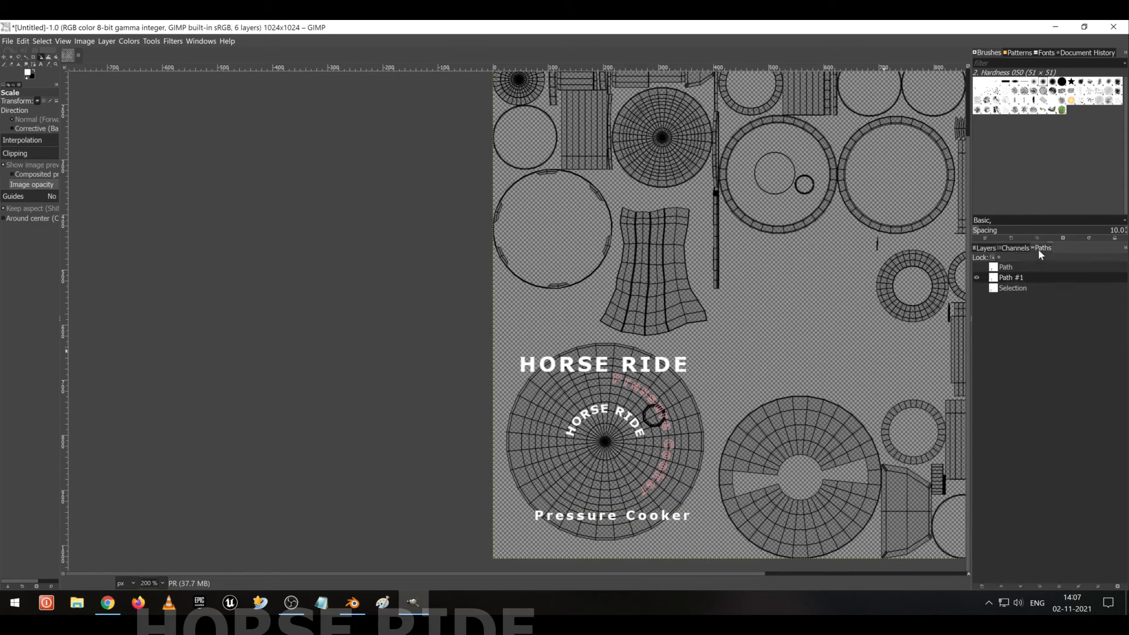
left_click(1008, 279)
right_click(1023, 279)
left_click(1068, 406)
left_click(28, 44)
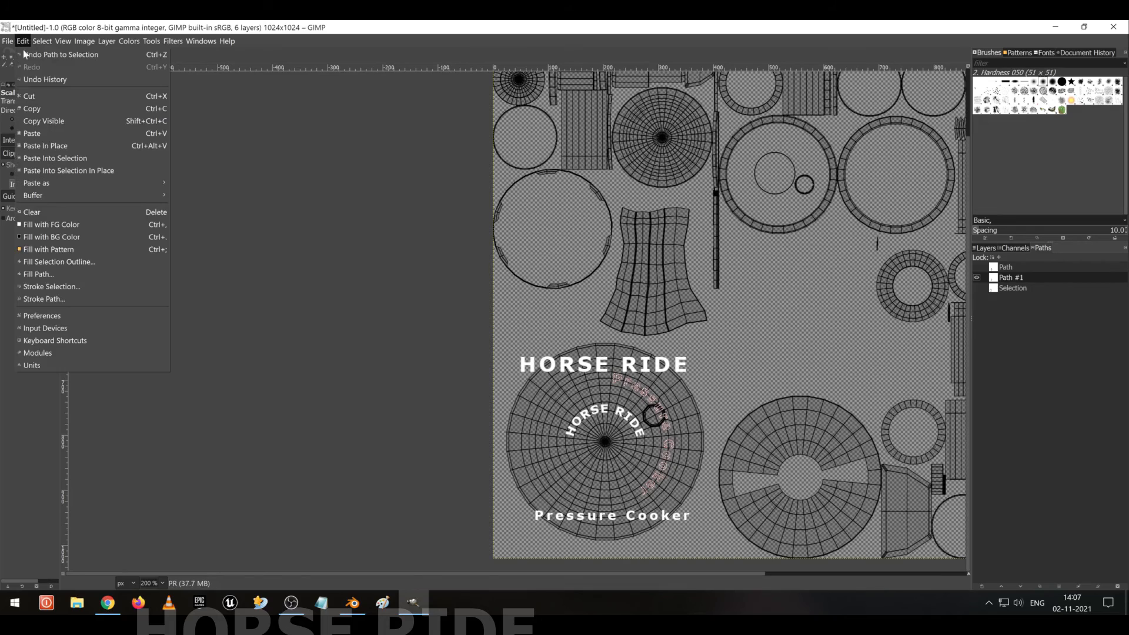
left_click(71, 224)
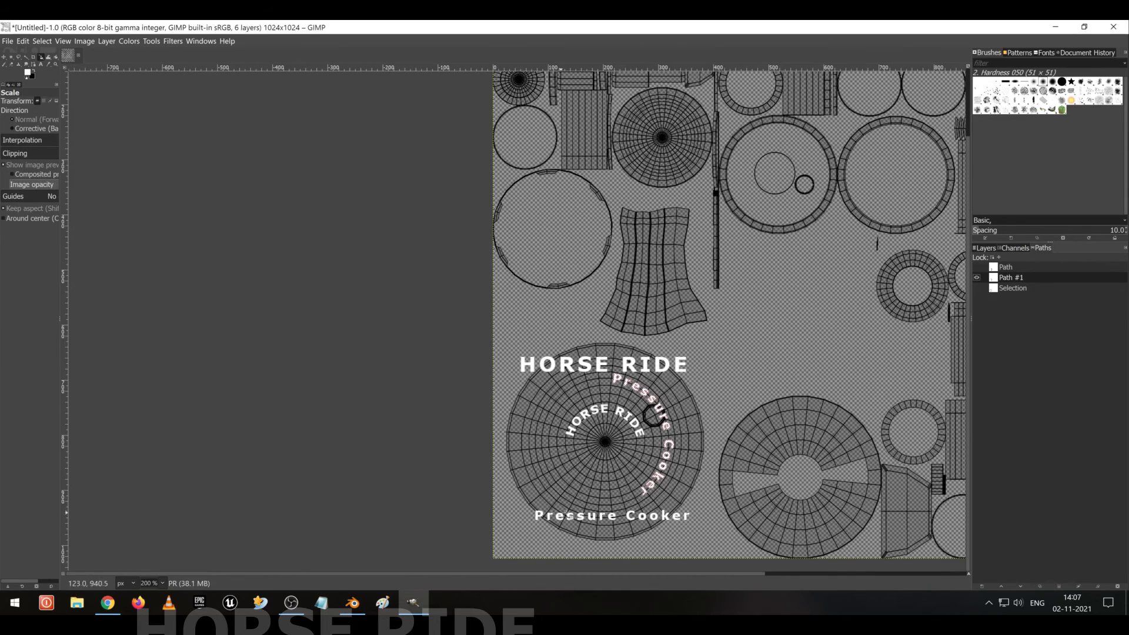
Clear the lettering selection, hide Path #1, and check the curved Pressure Cooker text against the whole UV layout.
left_click(986, 248)
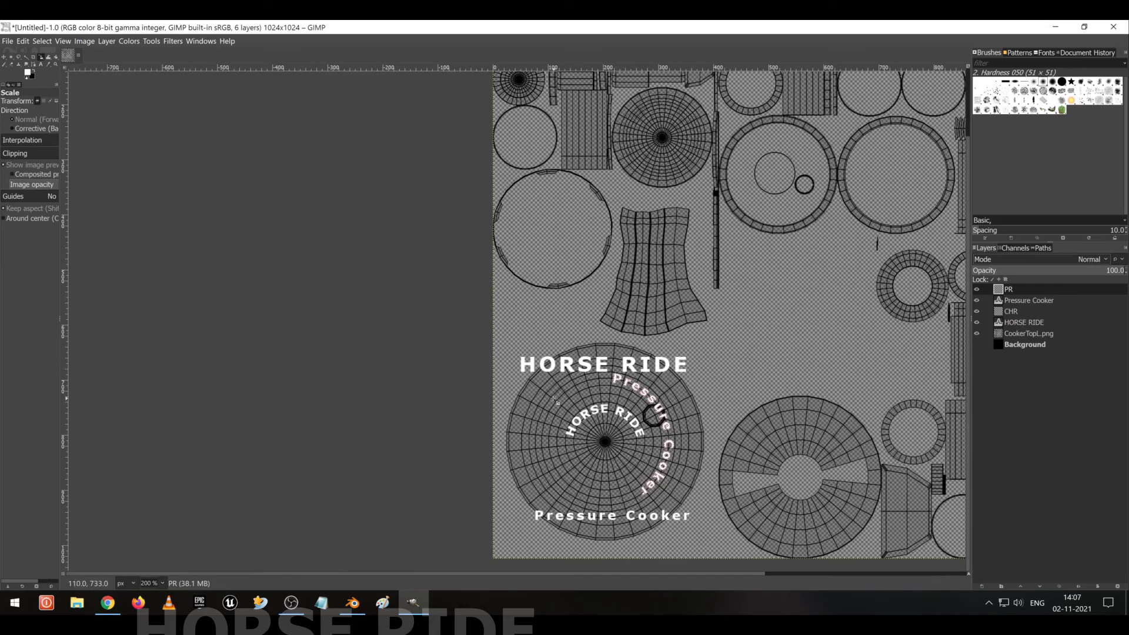
left_click(1046, 248)
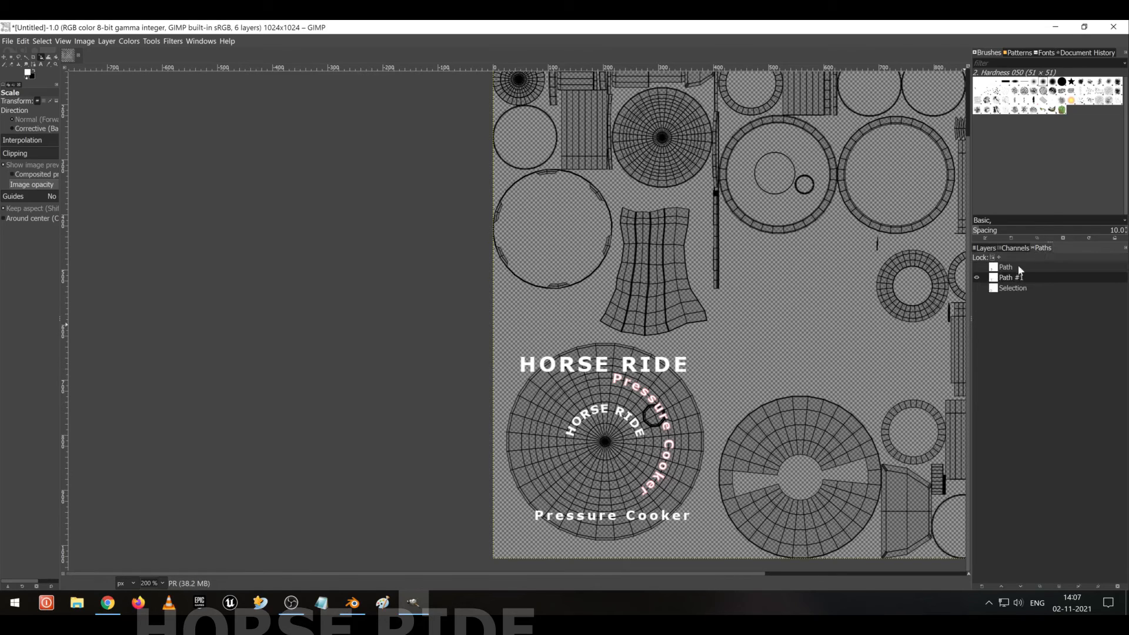
left_click(986, 248)
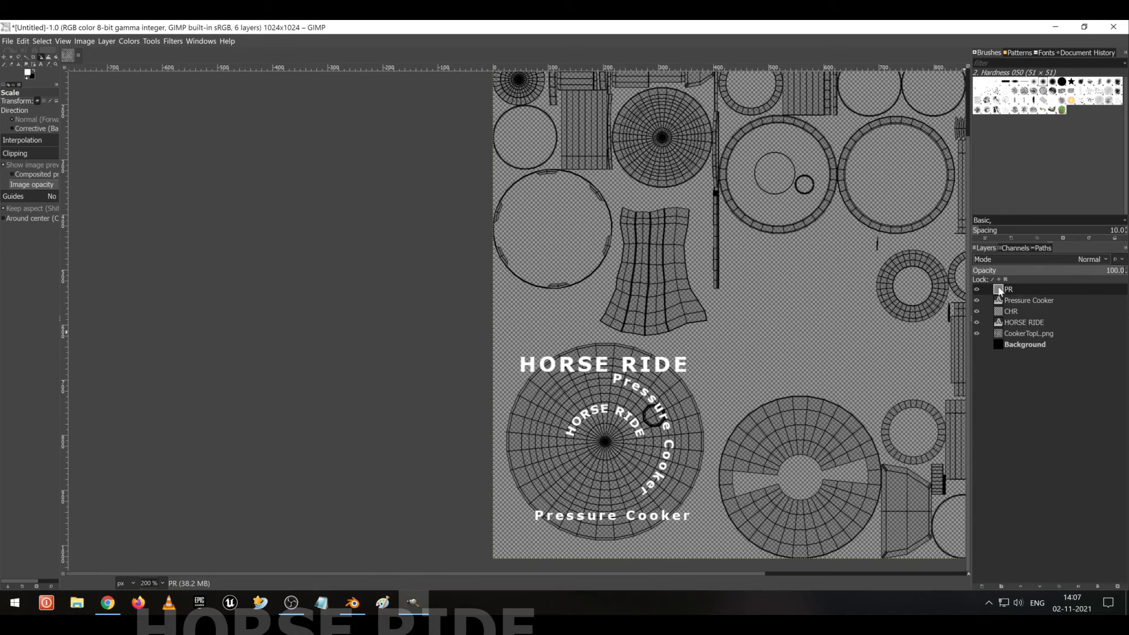
scroll(653, 412, "down", 3, "ctrl")
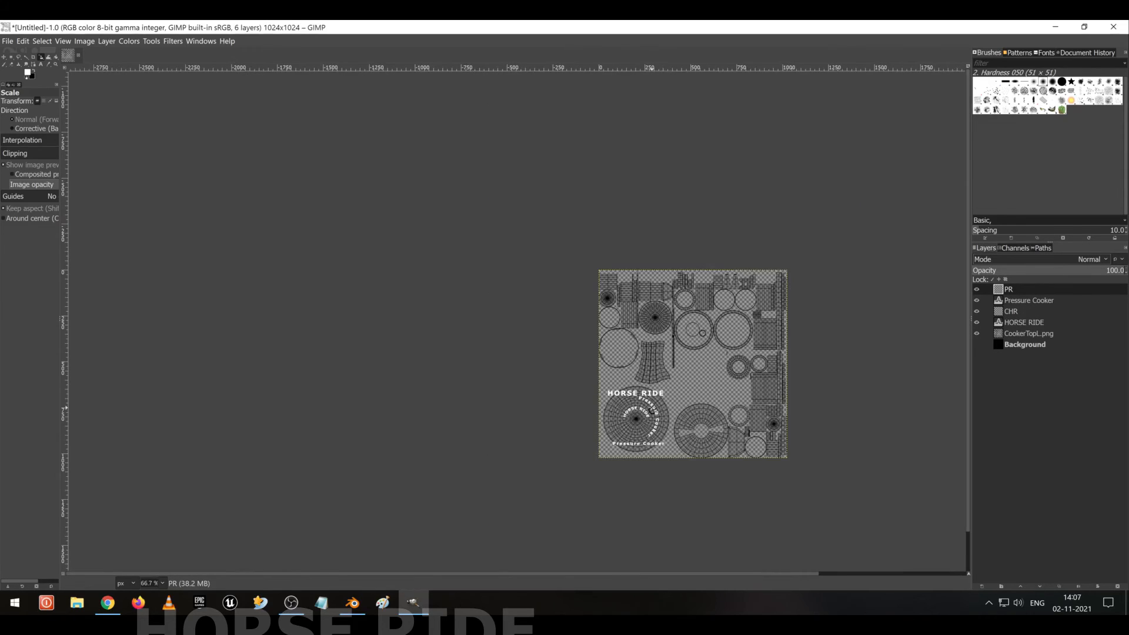
scroll(652, 411, "up", 1, "ctrl")
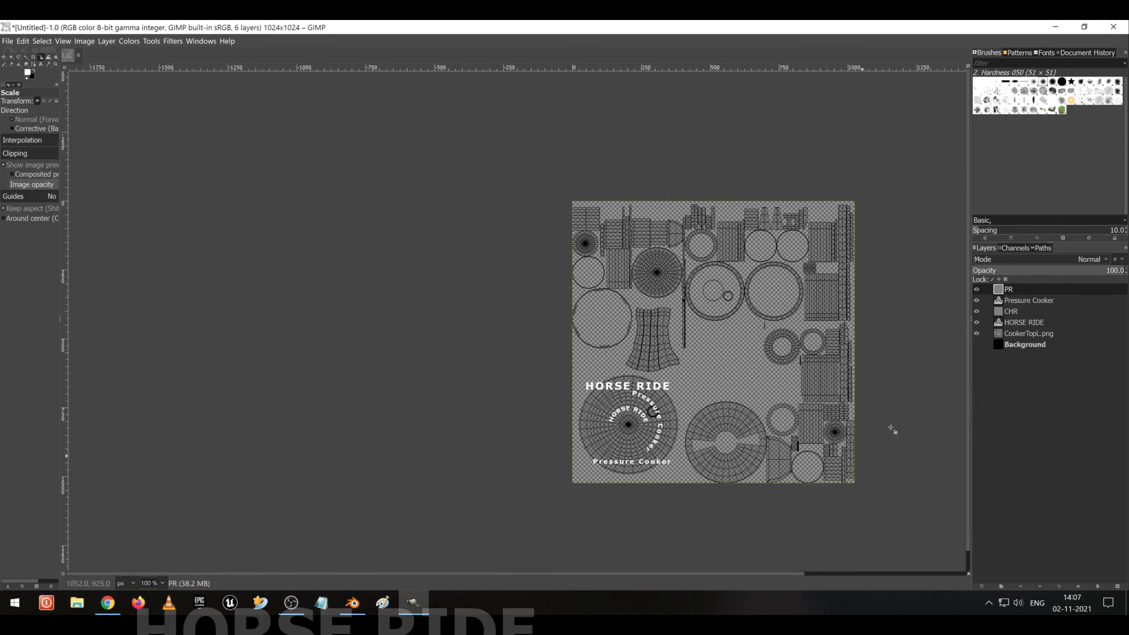
Scale the PR layer with the curved Pressure Cooker lettering down to 650 × 650 px.
left_click(1016, 301)
left_click(1021, 291)
left_click(659, 432)
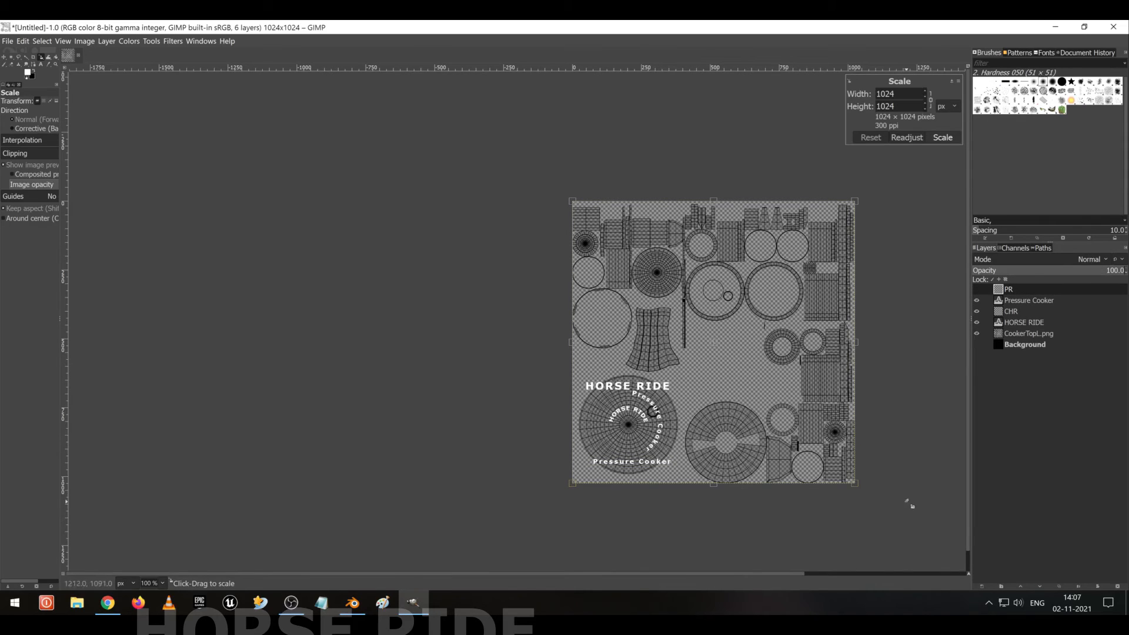
left_click_drag(854, 487, 757, 381)
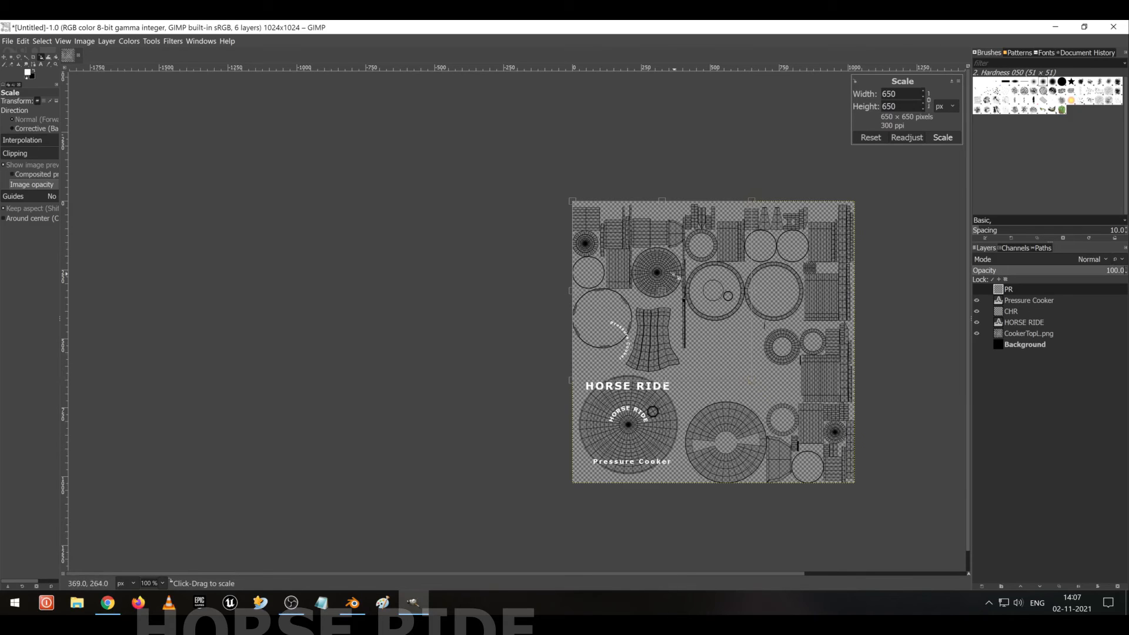
left_click(942, 136)
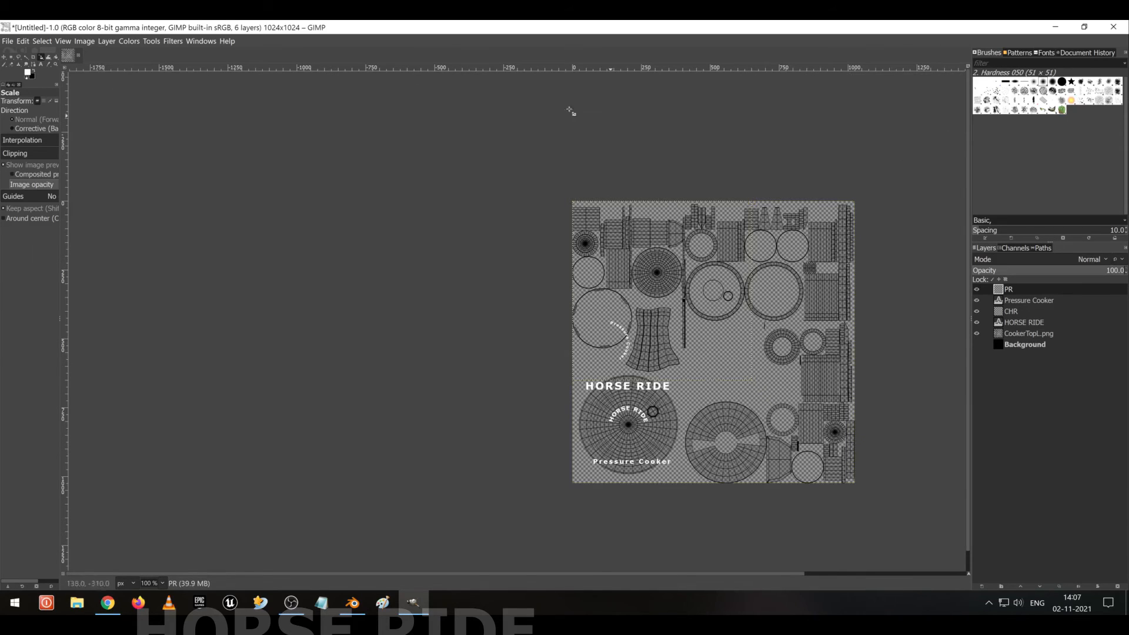
Rotate the PR layer about 107° around its center so the curved Pressure Cooker lettering forms a lower arc.
left_click(42, 59)
left_click(70, 74)
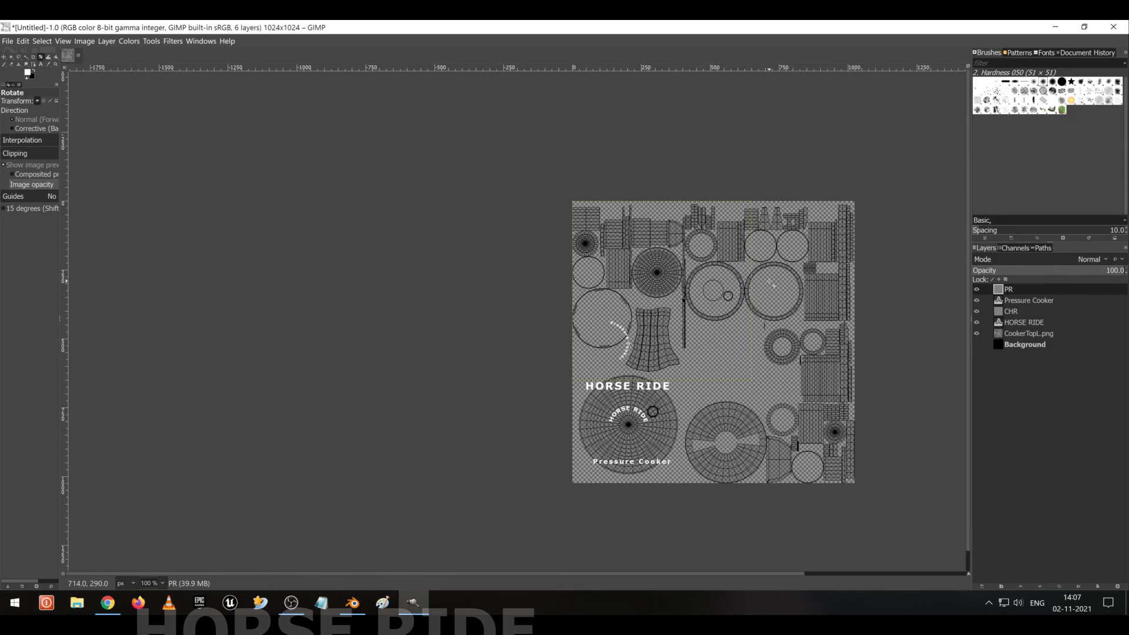
left_click(739, 234)
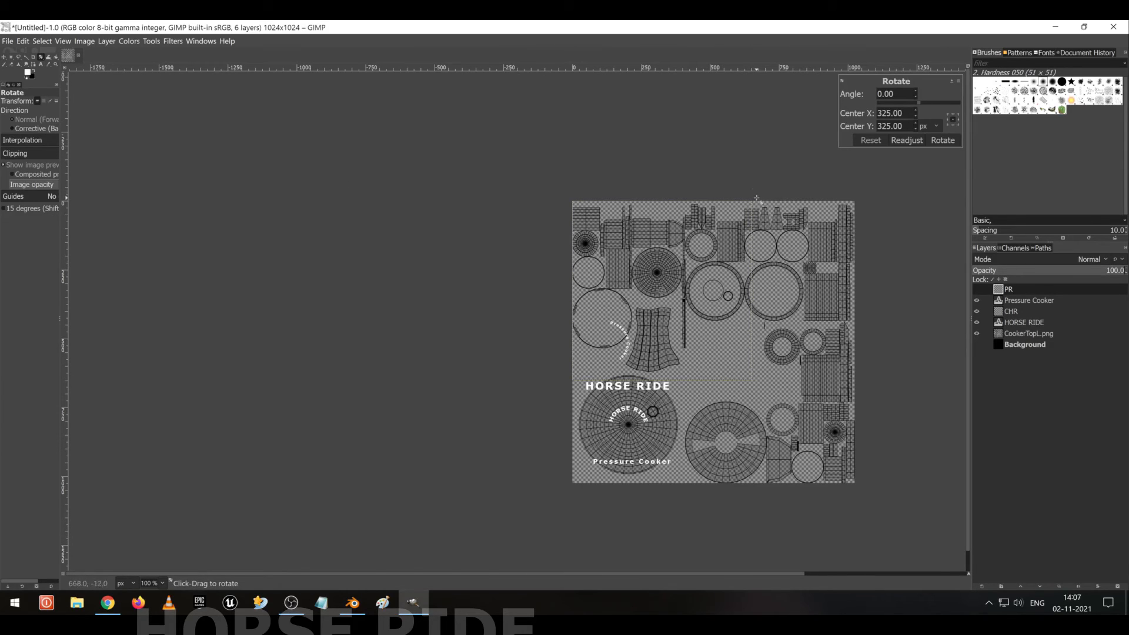
left_click_drag(757, 200, 683, 333)
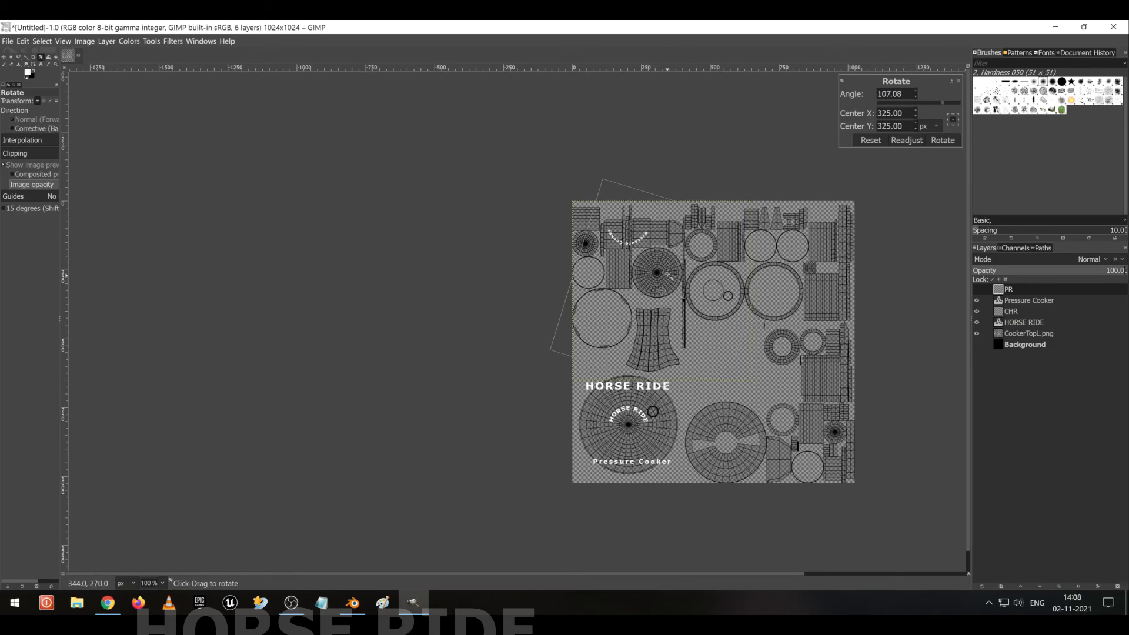
left_click(942, 140)
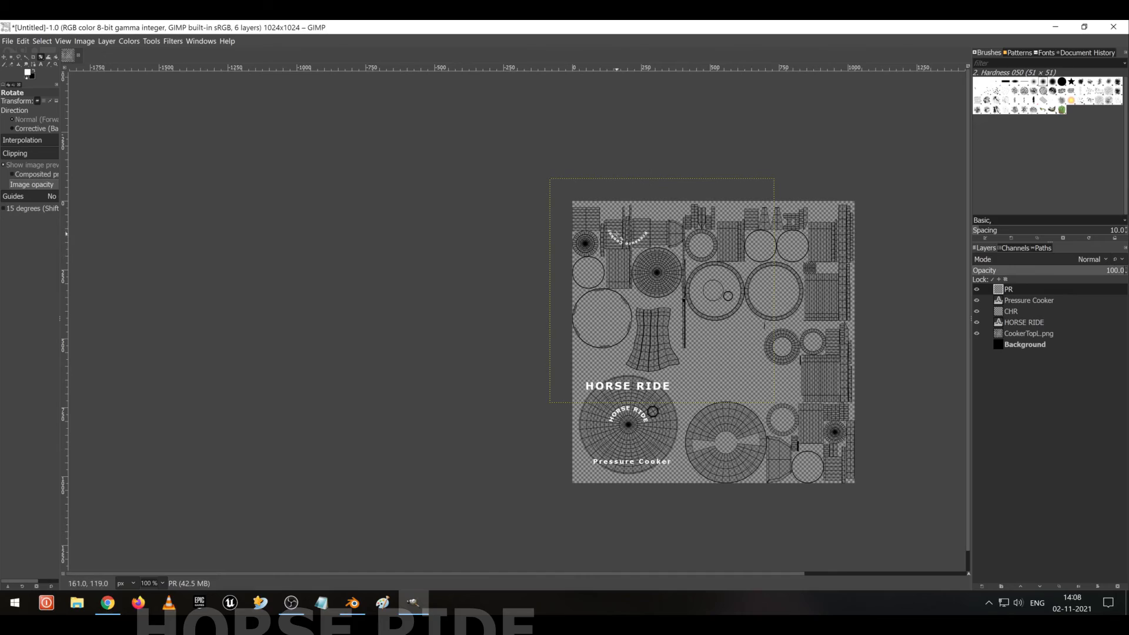
Move the PR layer's lettering onto the large round UV island, directly below the curved HORSE RIDE text to complete the ring.
left_click(4, 57)
left_click_drag(632, 242, 633, 442)
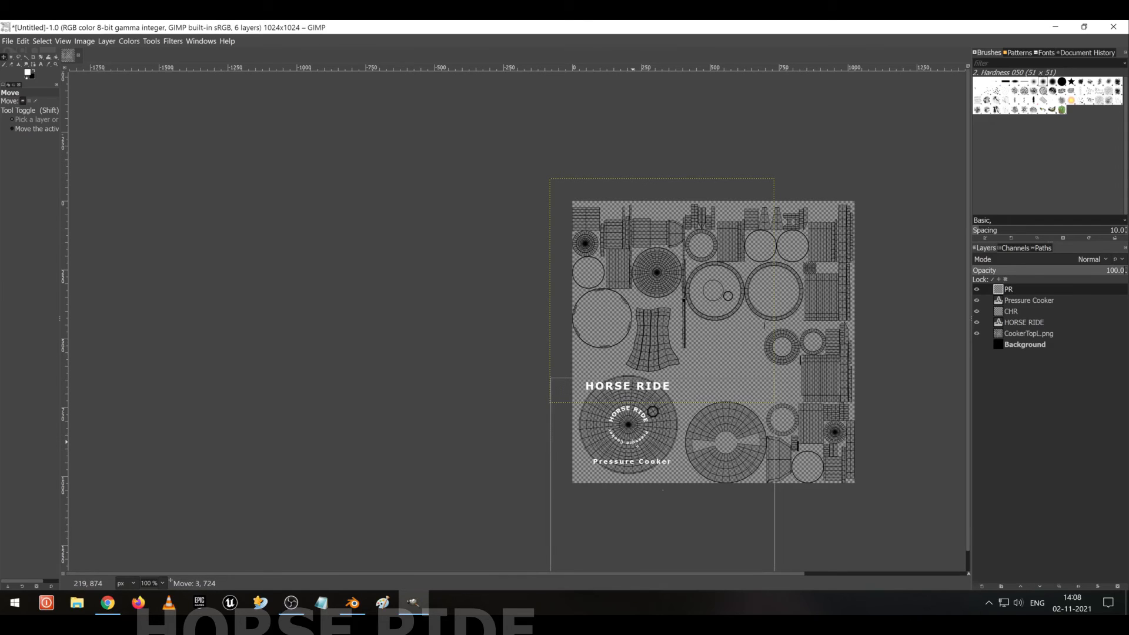
scroll(633, 441, "up", 4, "ctrl")
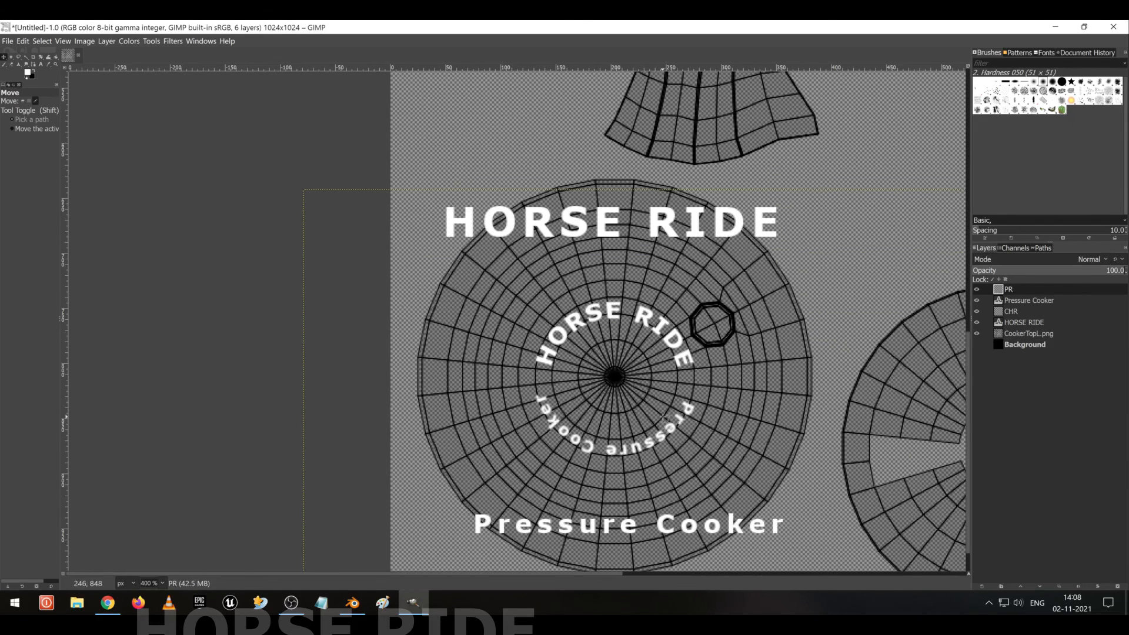
left_click(670, 436)
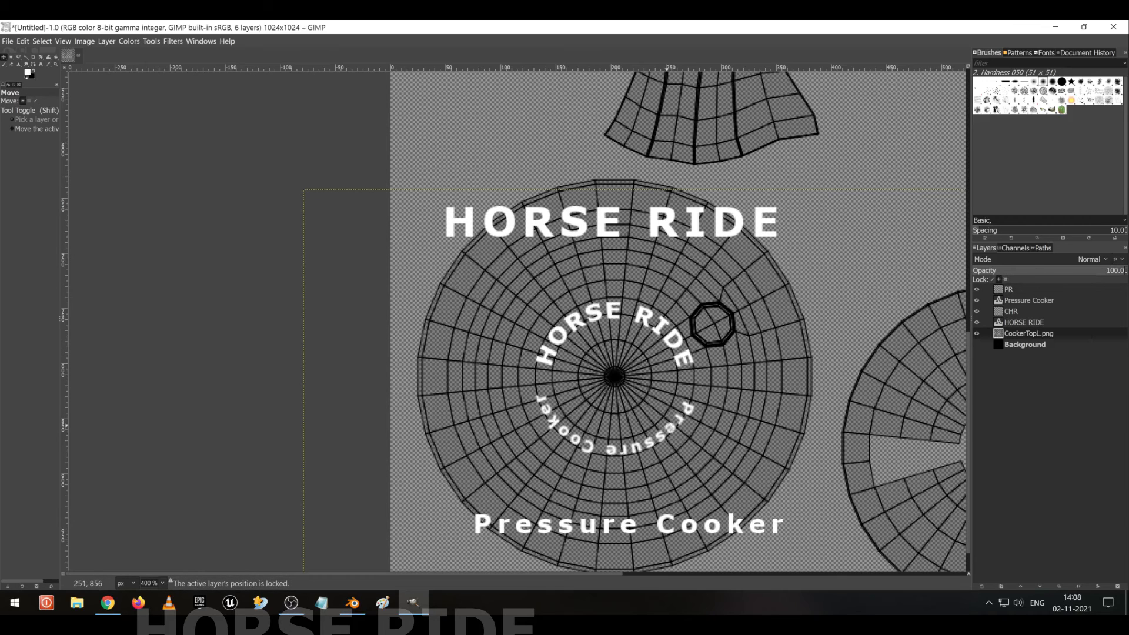
key("ctrl")
scroll(686, 428, "down", 4, "ctrl")
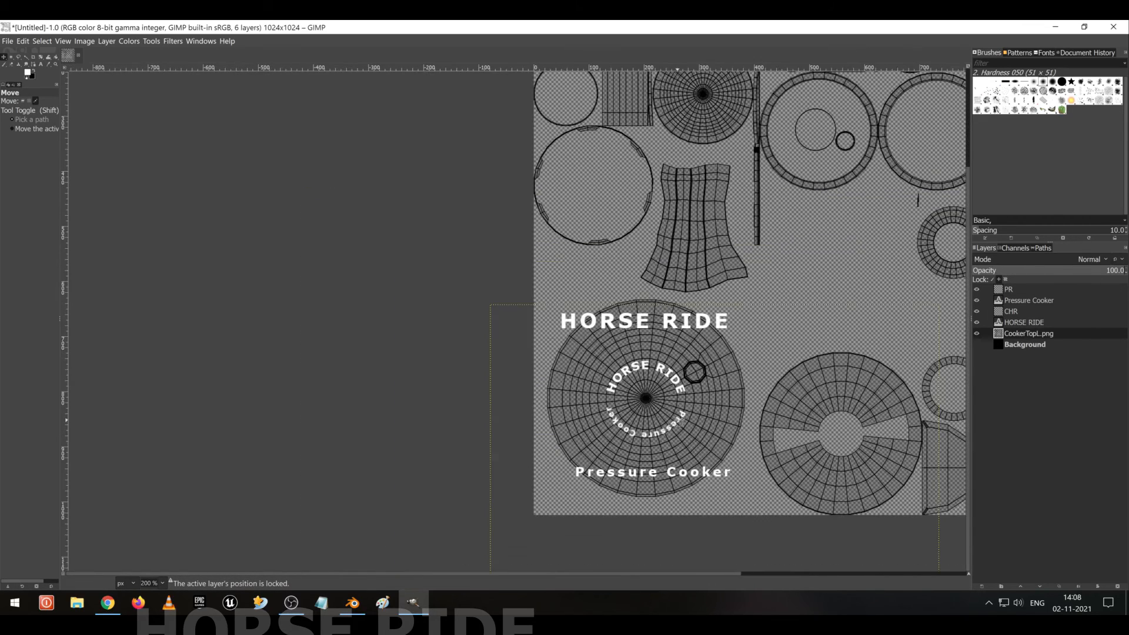
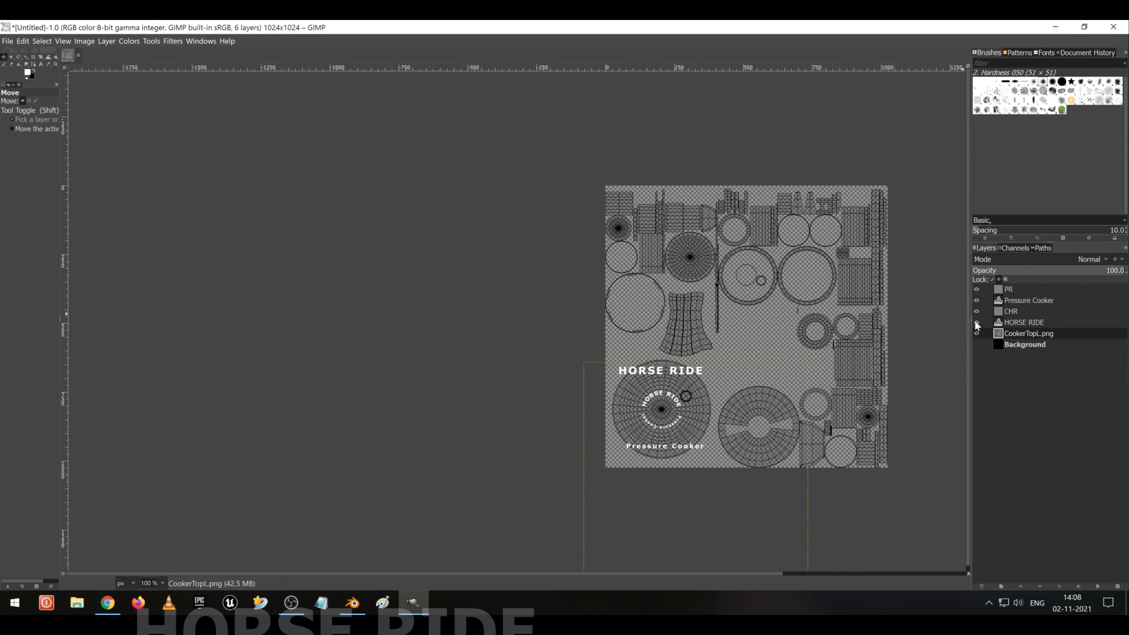
Hide the HORSE RIDE, Pressure Cooker and CookerTopL.png layers and show the black Background layer.
left_click(977, 322)
left_click(976, 300)
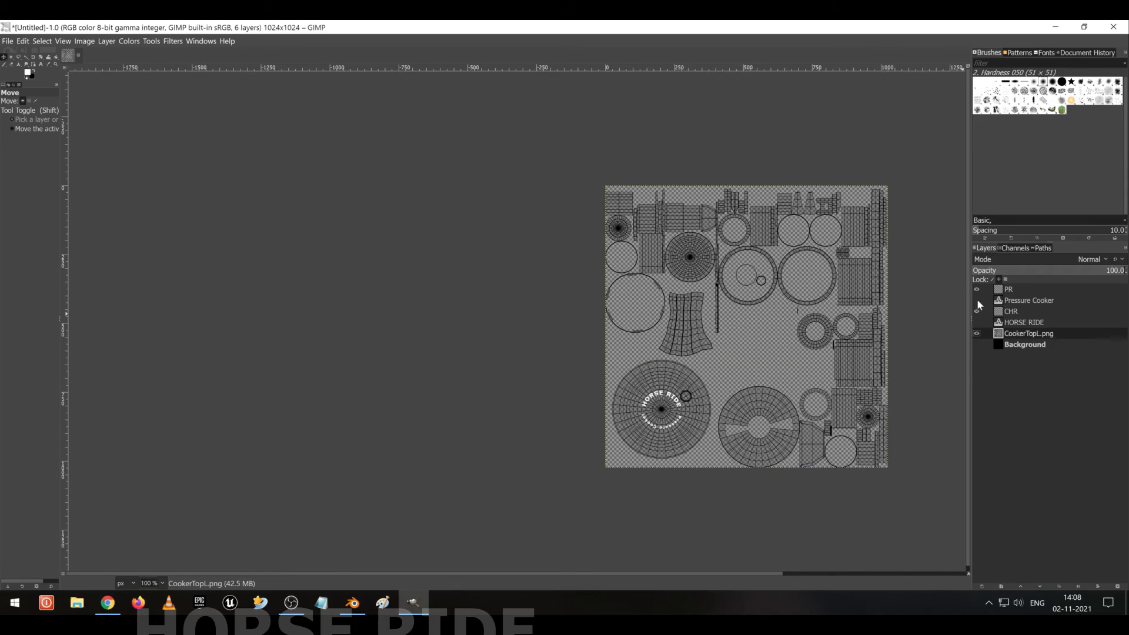
left_click(977, 333)
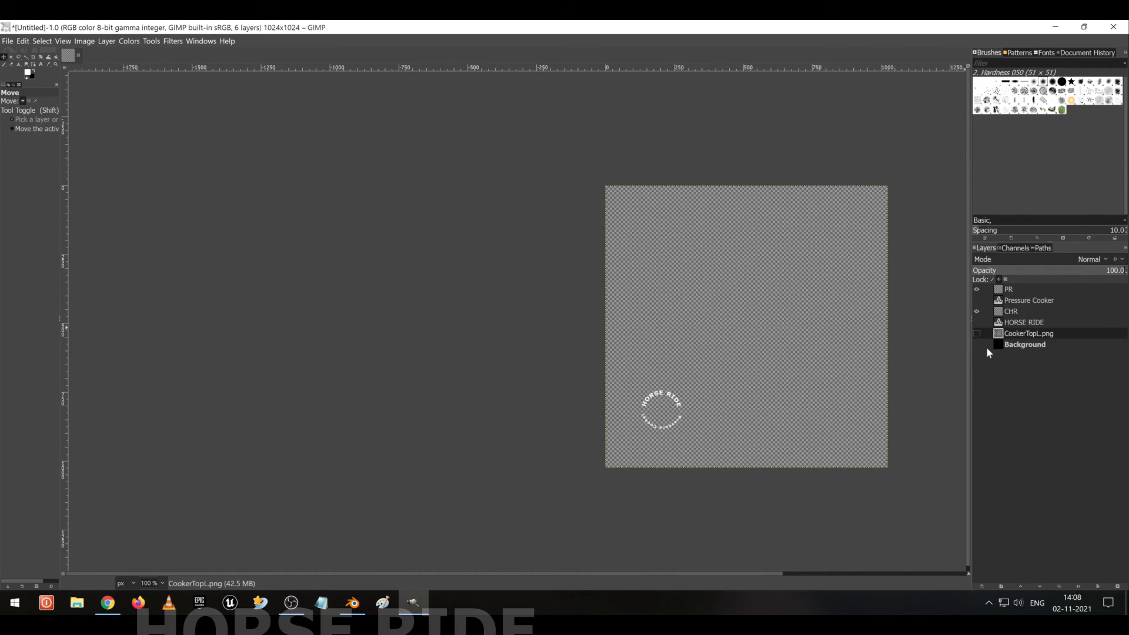
left_click(976, 344)
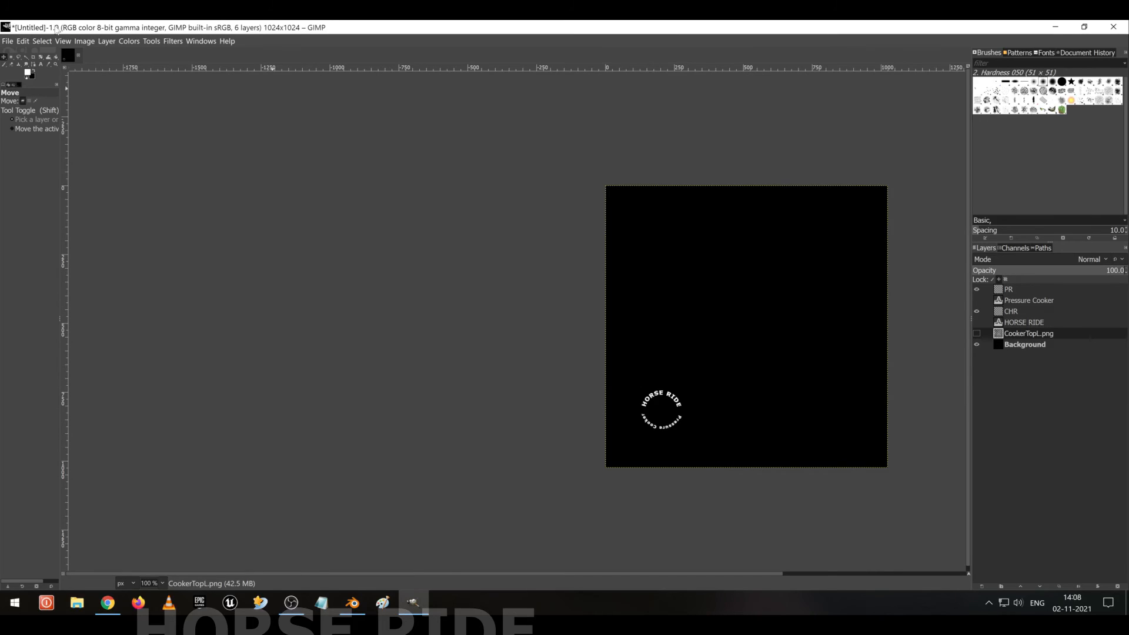
Save the image as cooker.xcf in the folder D:\Youtube\YBlender\Models\Process\Layout.
left_click(11, 43)
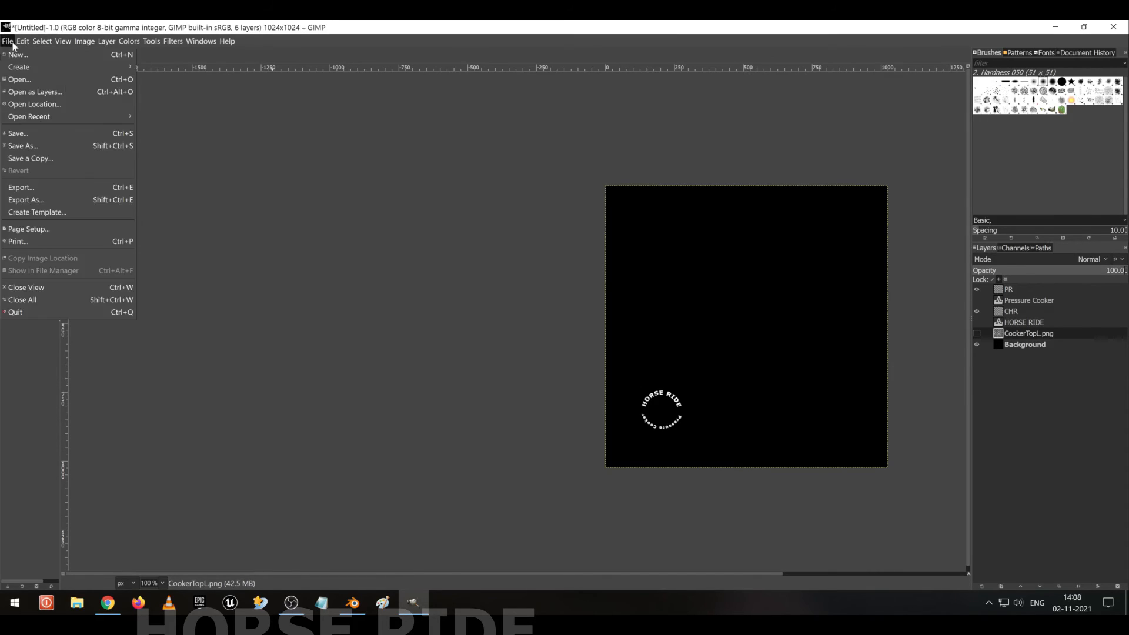
left_click(35, 132)
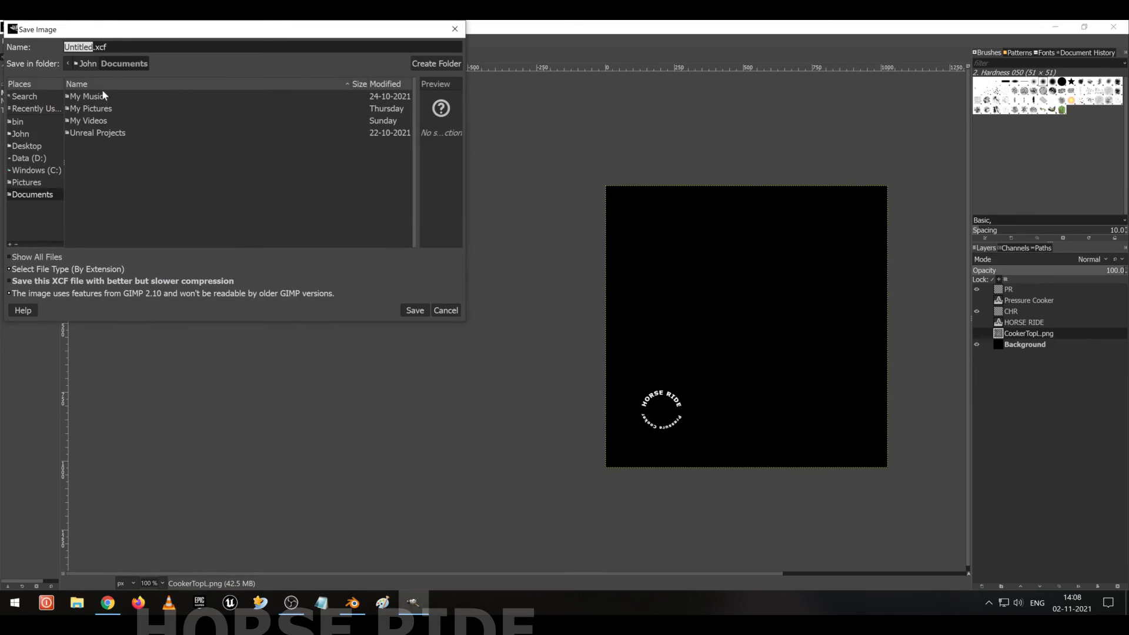
left_click(36, 159)
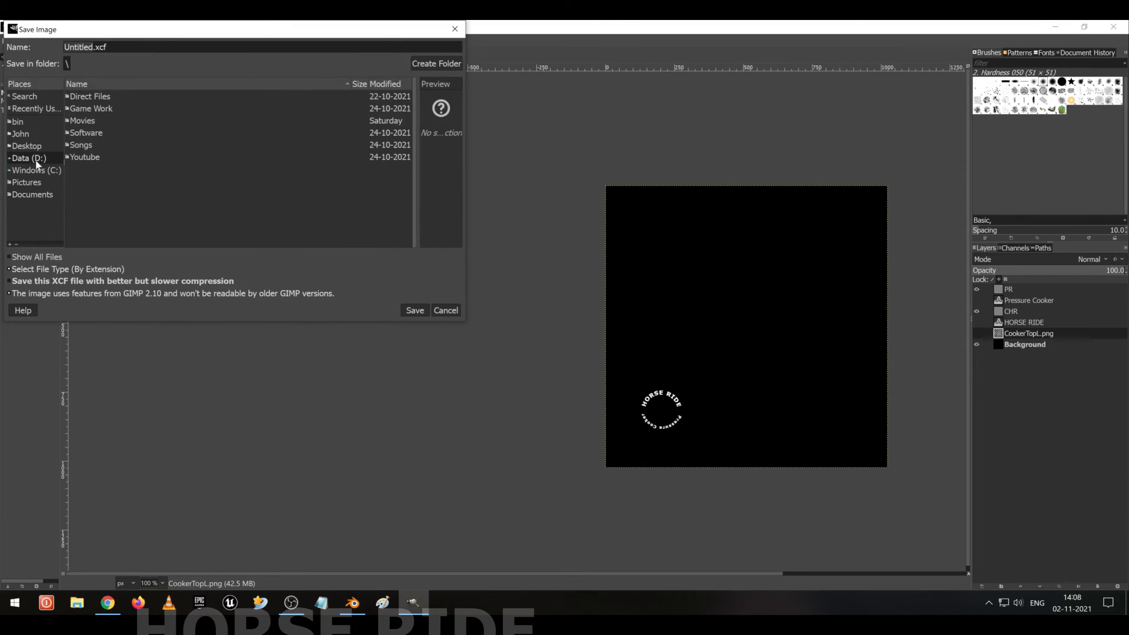
double_click(109, 156)
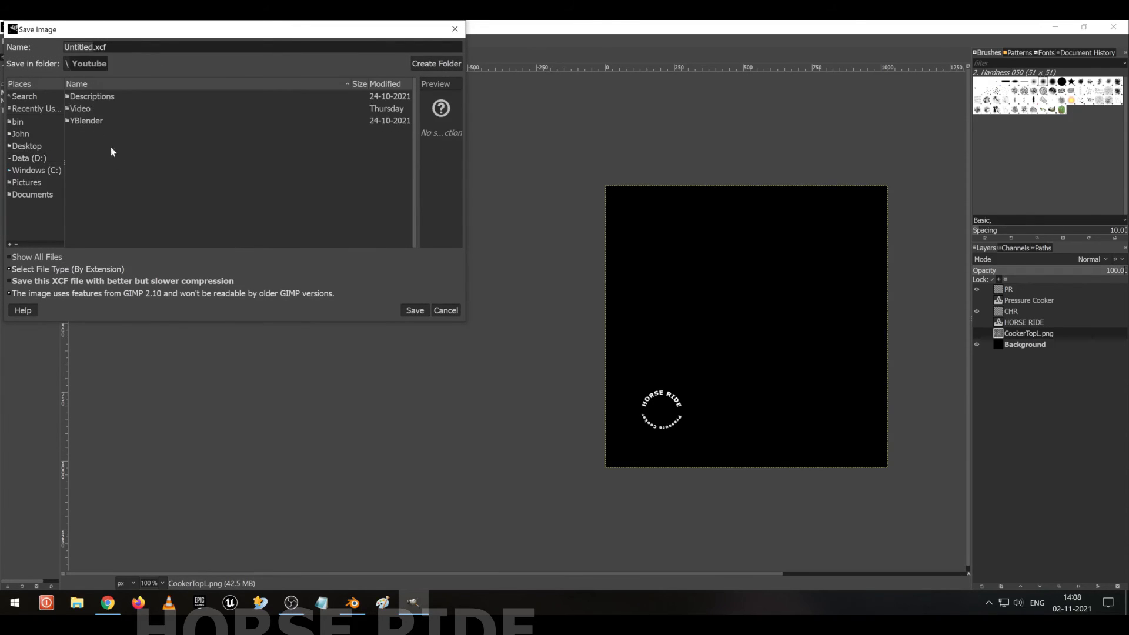
double_click(94, 109)
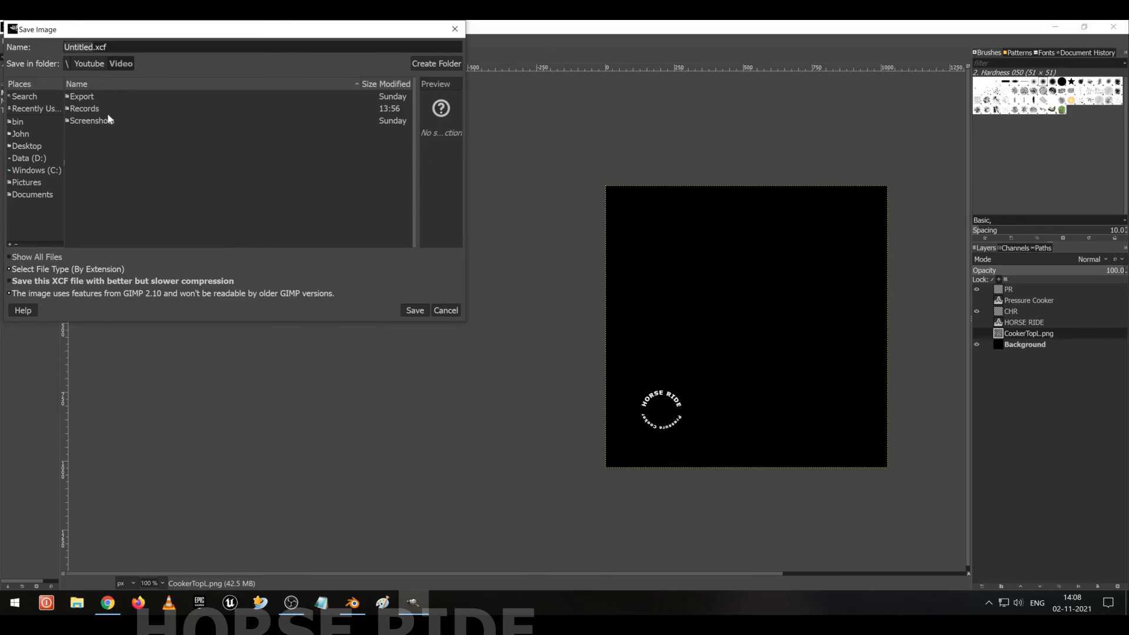
left_click(89, 65)
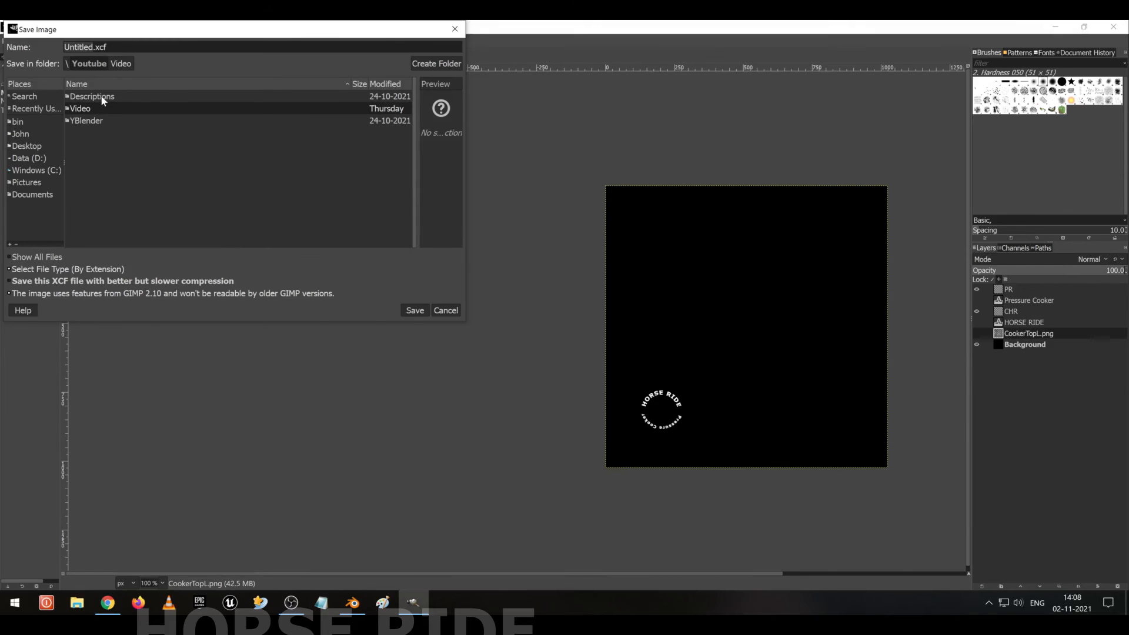
double_click(102, 118)
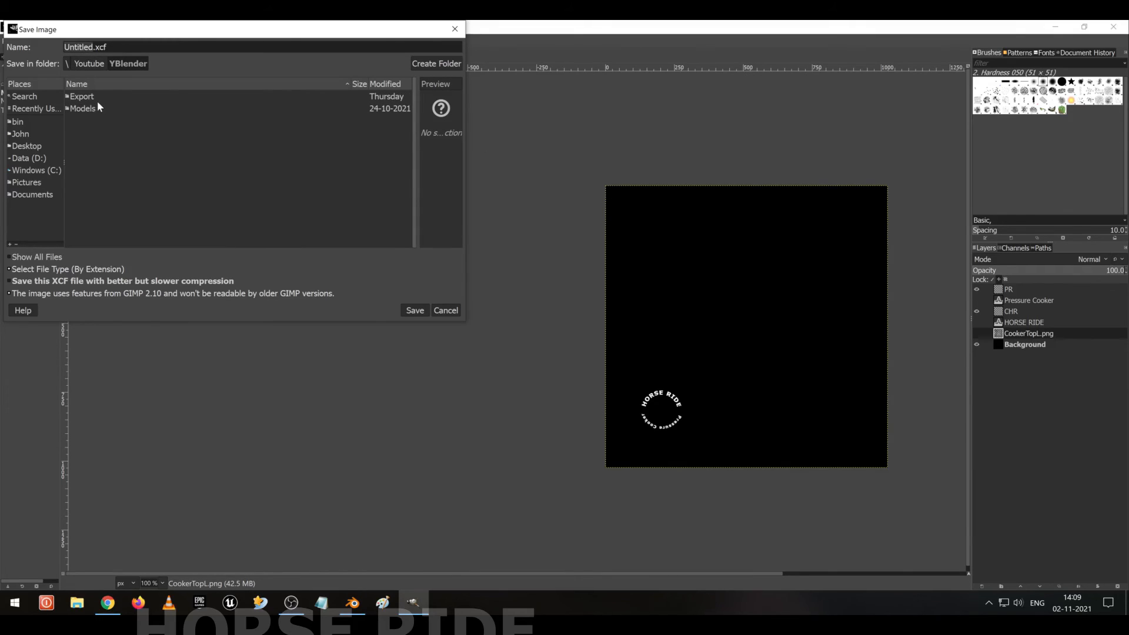
double_click(104, 107)
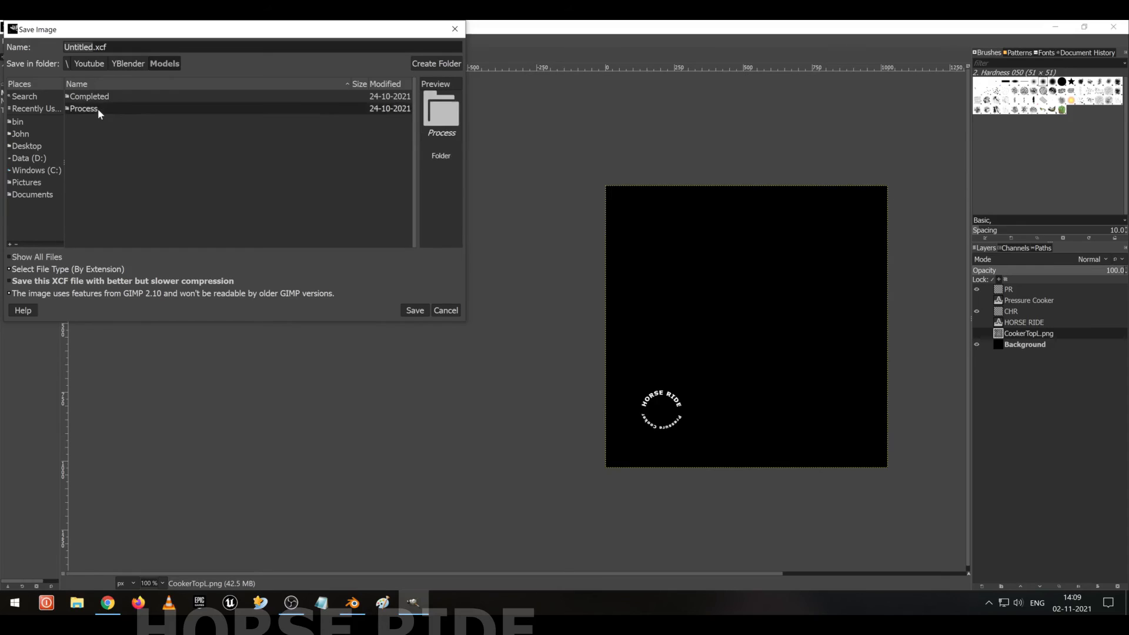
double_click(97, 108)
double_click(101, 110)
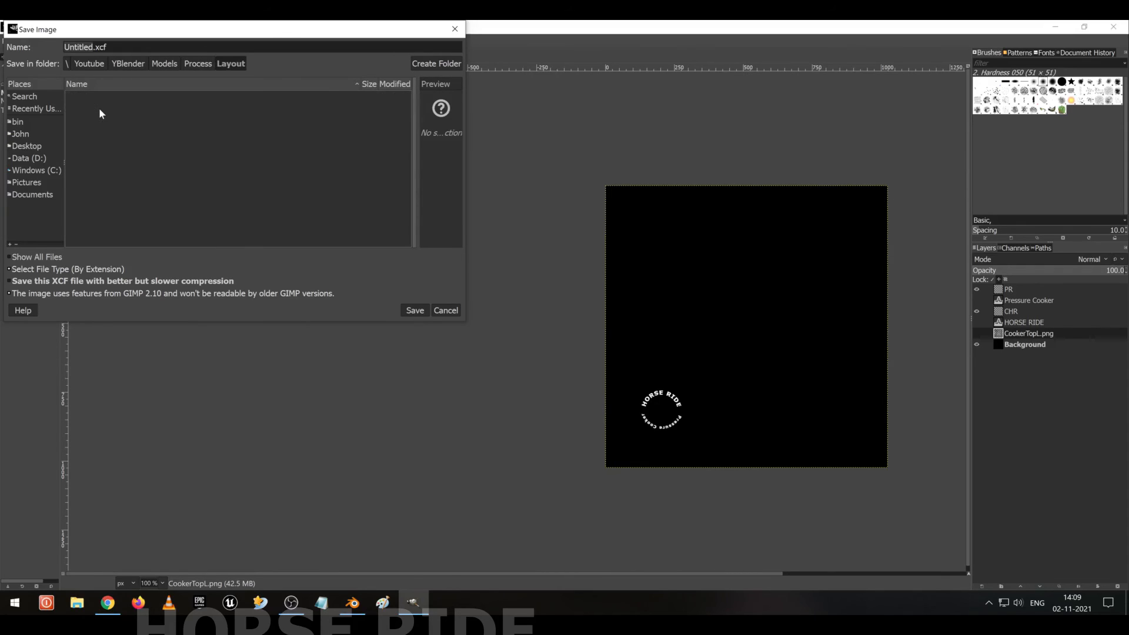
key("ctrl+a")
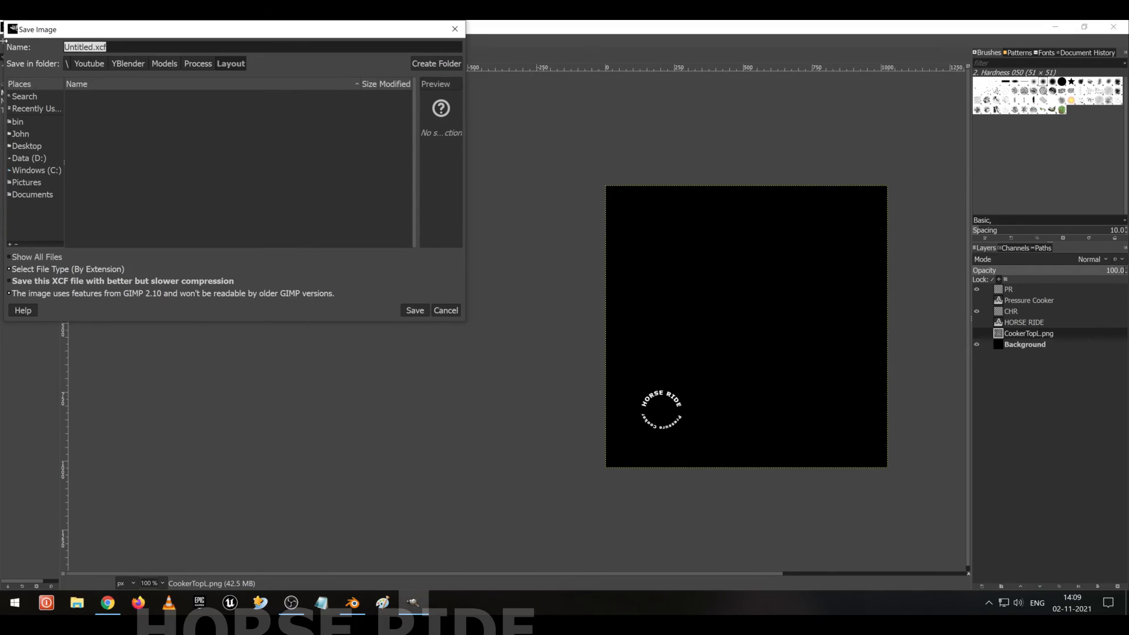
type("cooker")
key("Return")
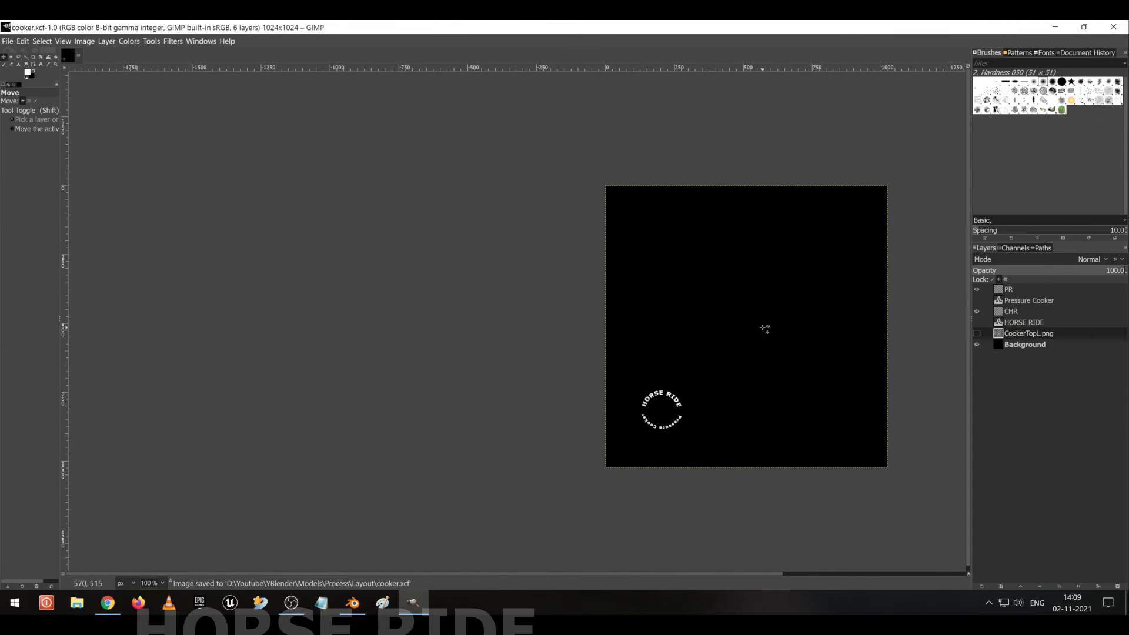
Export the image as cookerTC.png into the same Layout folder with the offered PNG options.
left_click(8, 41)
left_click(41, 201)
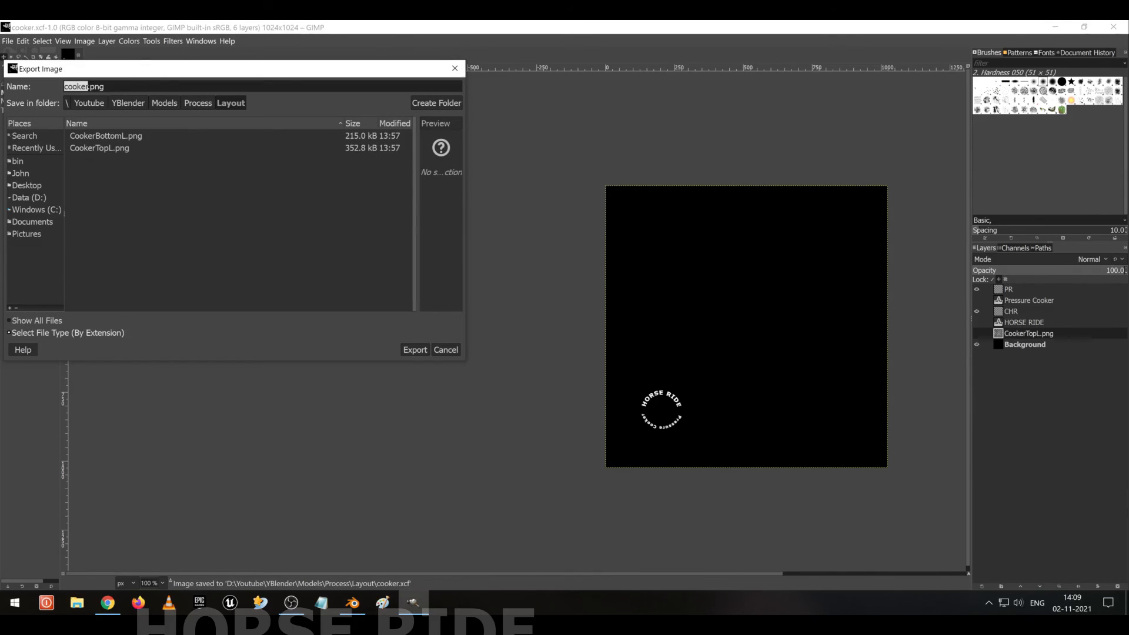
left_click_drag(220, 69, 770, 198)
left_click(749, 231)
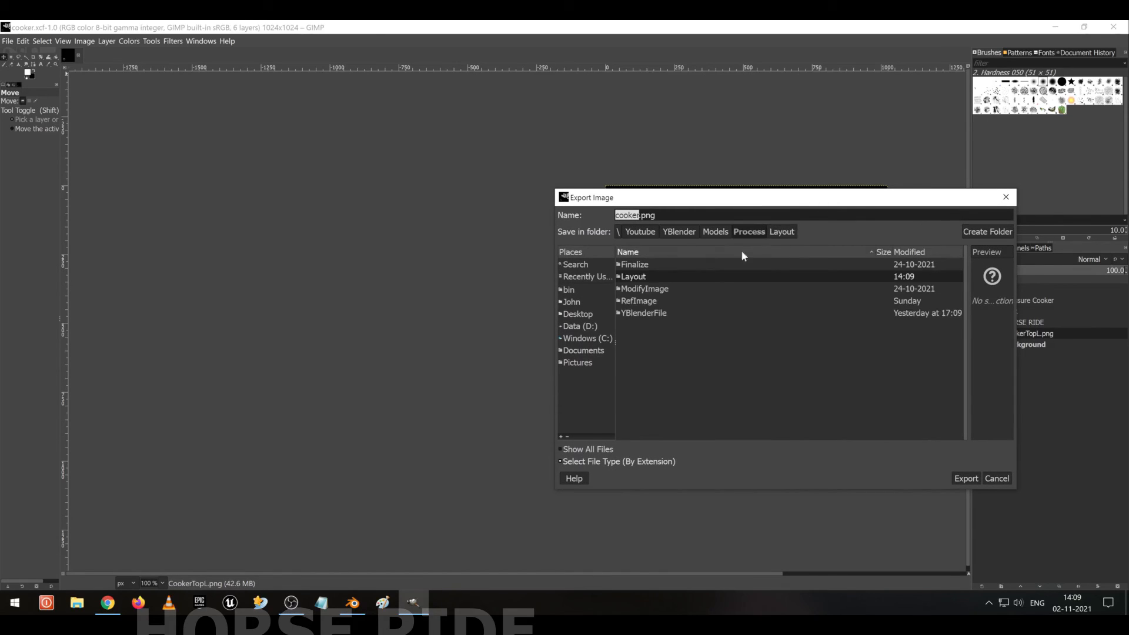
double_click(663, 276)
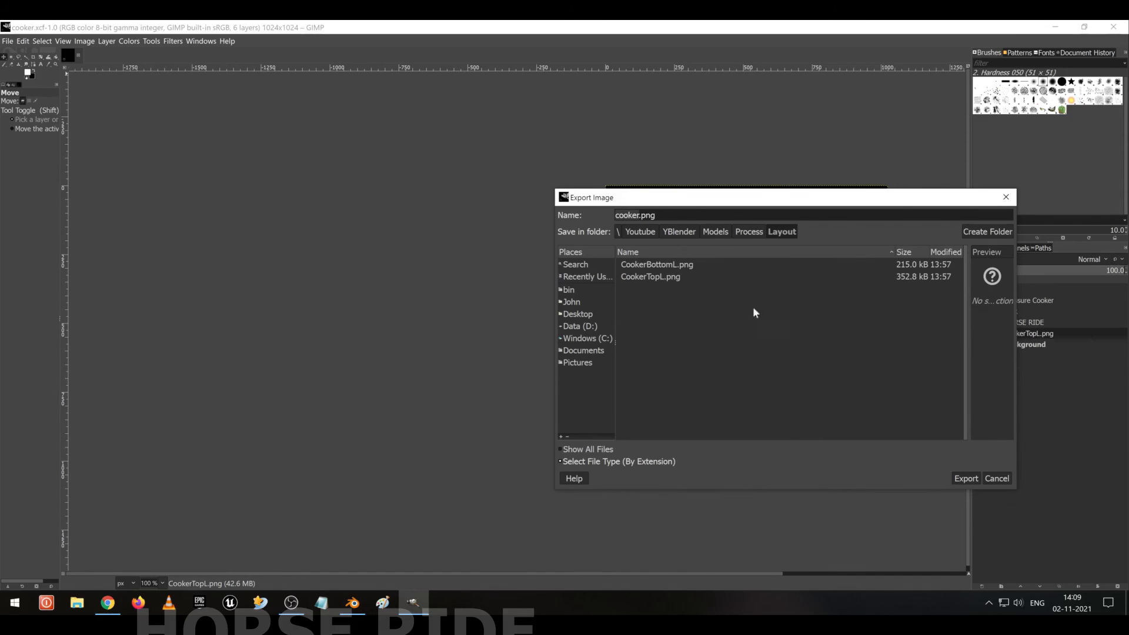
left_click(656, 215)
type("To")
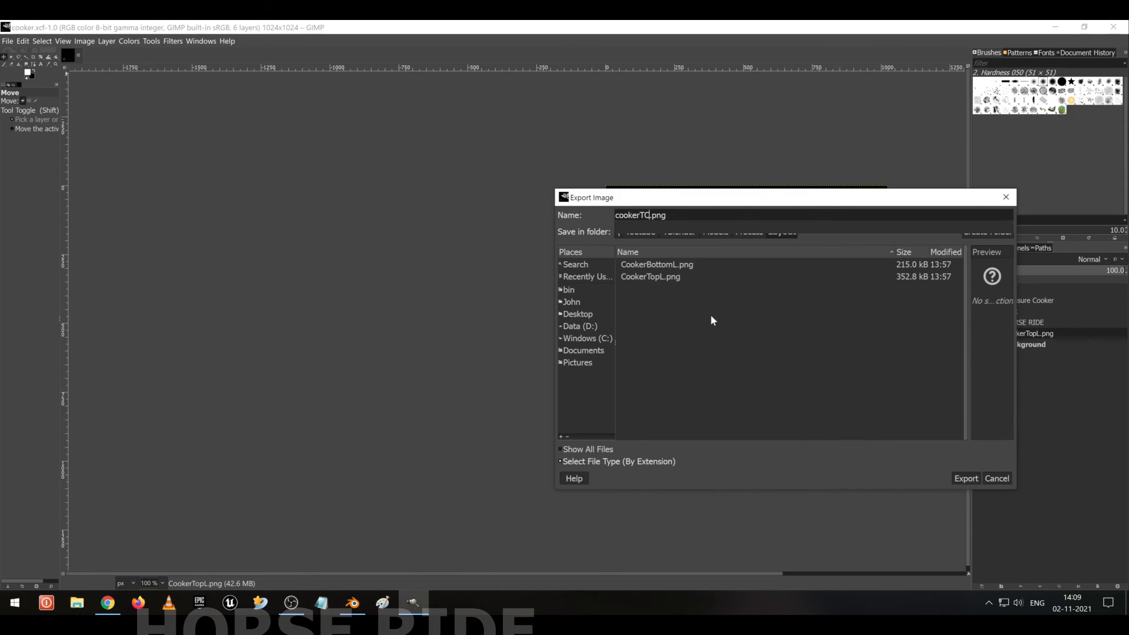
left_click(966, 478)
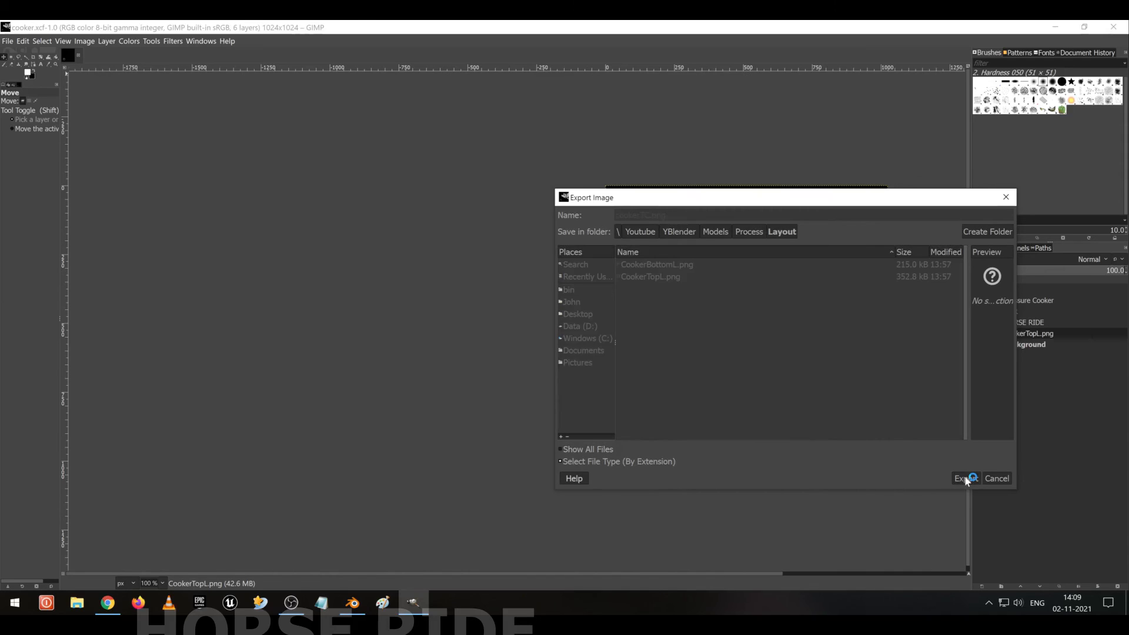
left_click(601, 436)
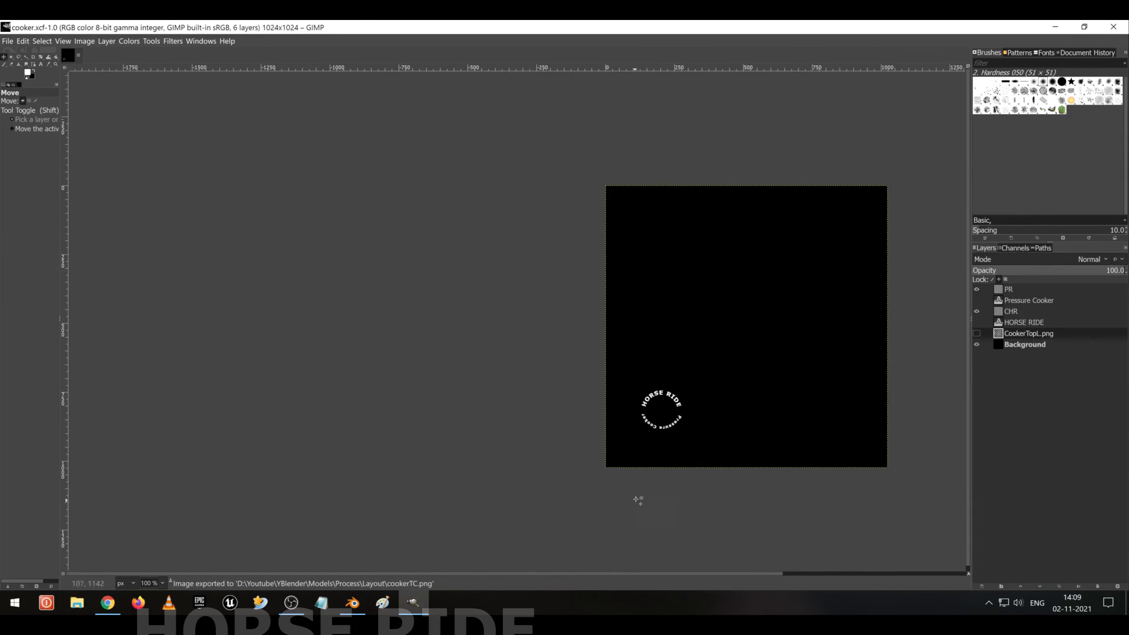
Switch to Blender, open the Shading workspace, and bring the cooker's lid and the BaseColor material's nodes into view.
left_click(352, 602)
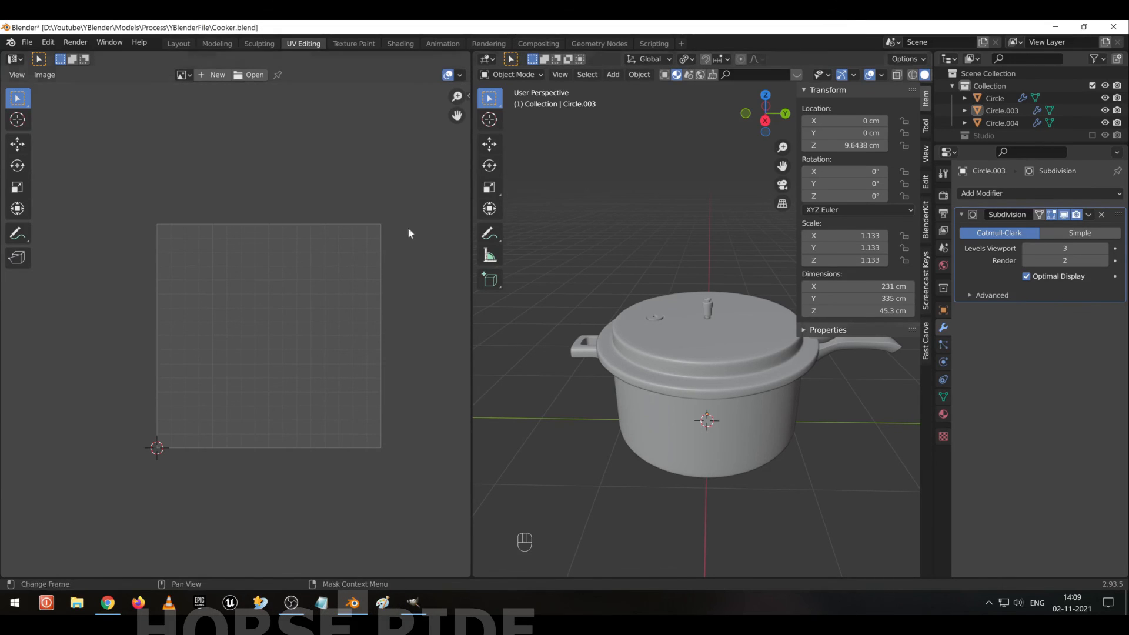
left_click(400, 44)
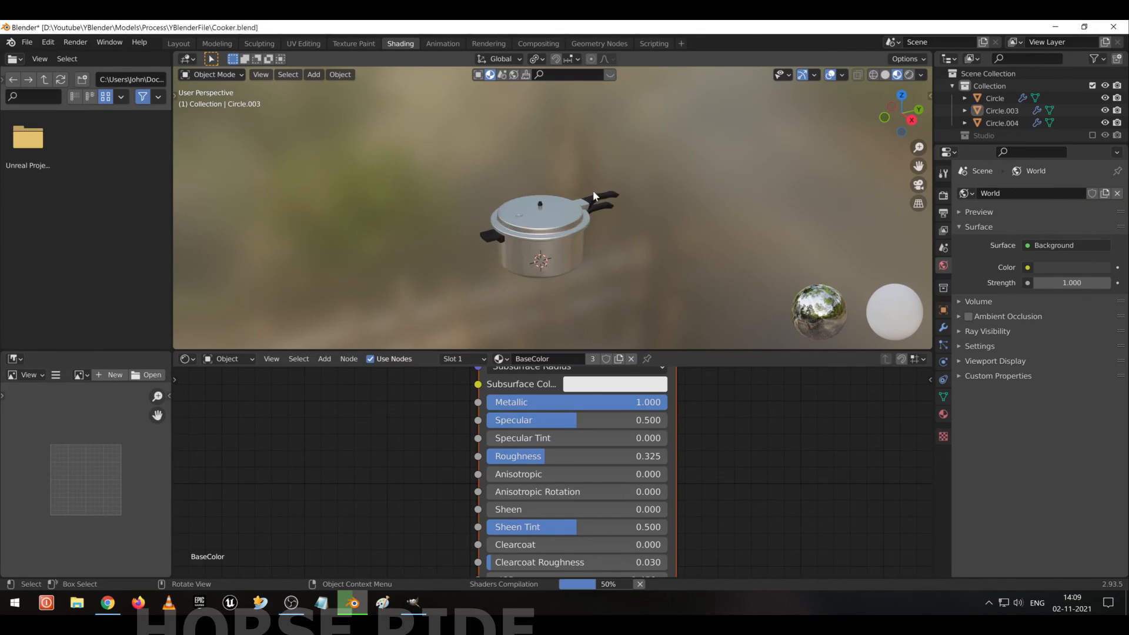
scroll(592, 192, "up", 5)
scroll(420, 411, "down", 3)
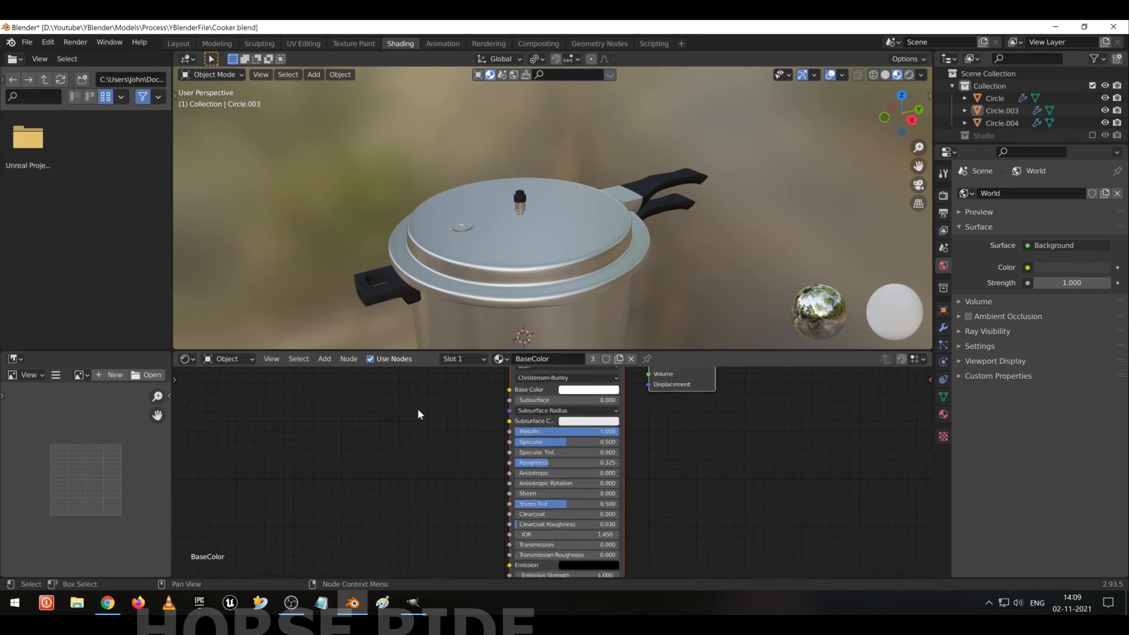
Add an Image Texture node to the BaseColor material in the free space beside the Principled BSDF node.
scroll(417, 409, "down", 6)
middle_click_drag(405, 428, 468, 426)
scroll(466, 212, "up", 2)
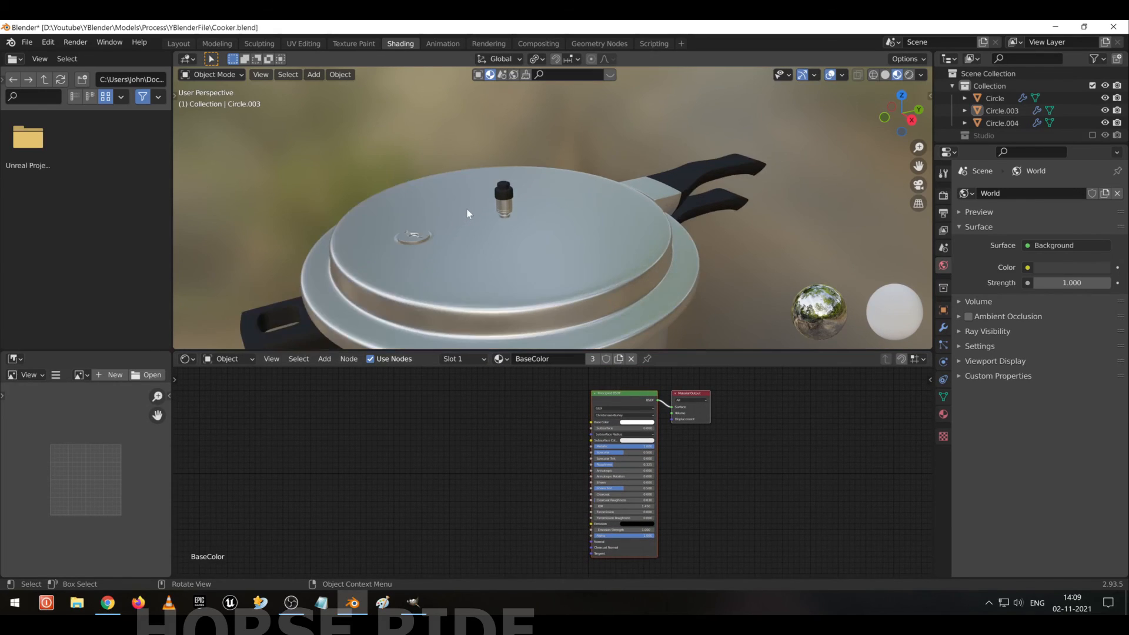
middle_click_drag(468, 213, 521, 220)
right_click(408, 476)
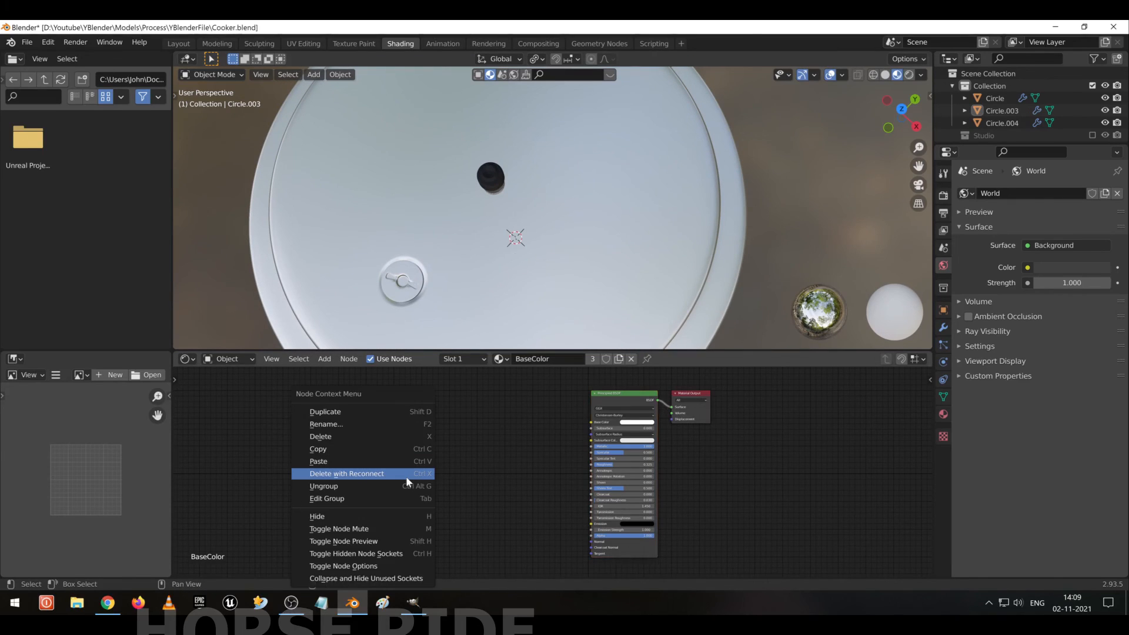
key("shift+a")
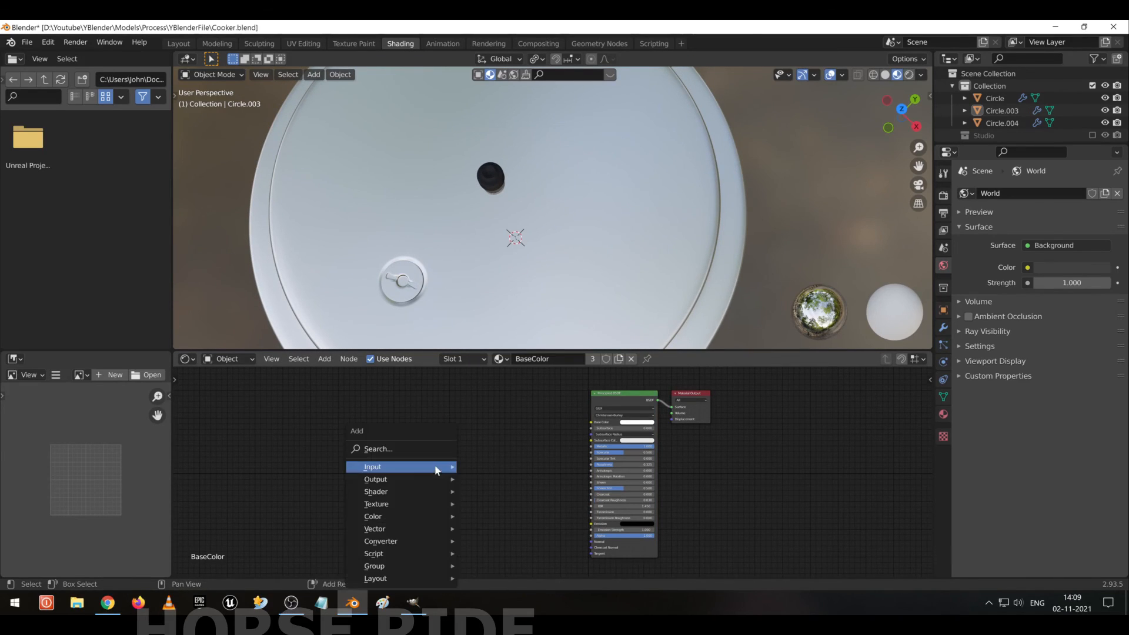
mouse_move(436, 469)
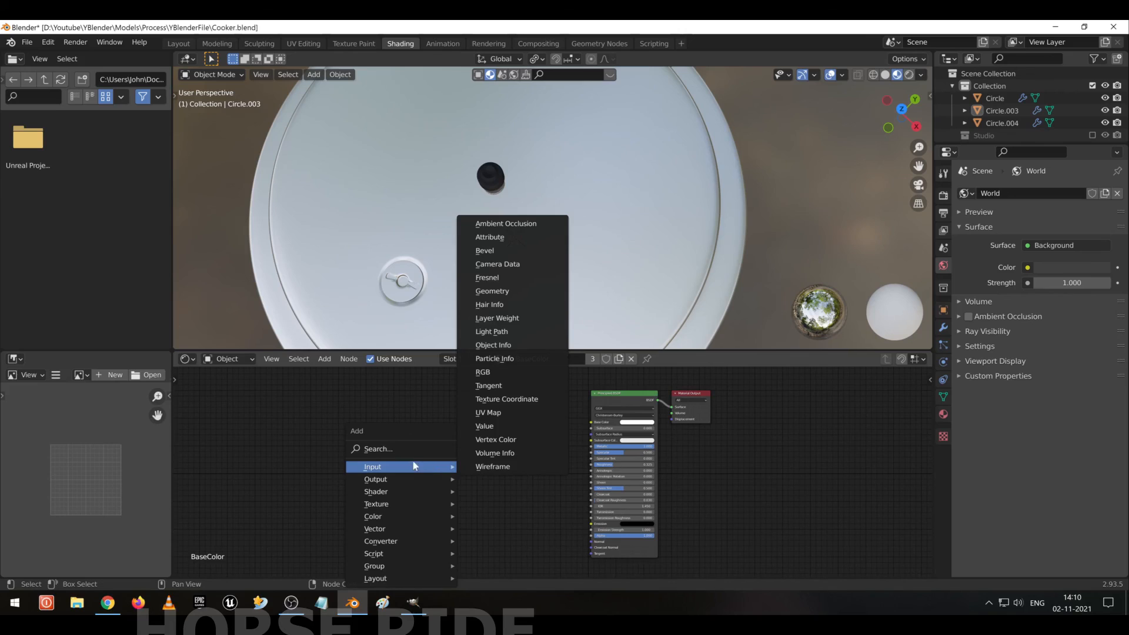
left_click(436, 469)
type("image")
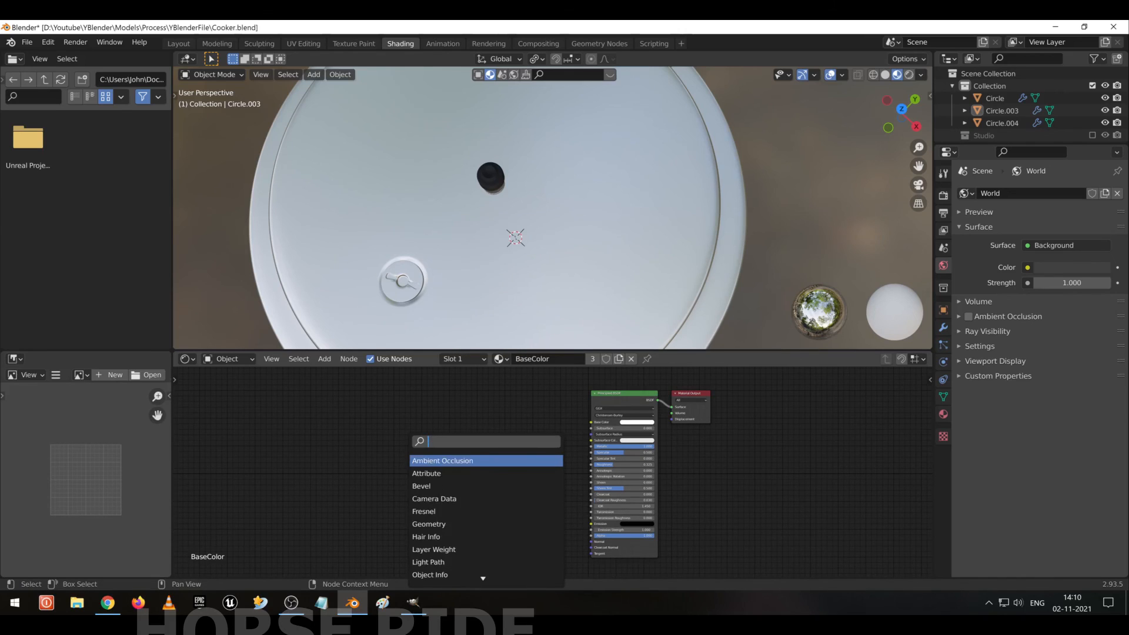
key("Return")
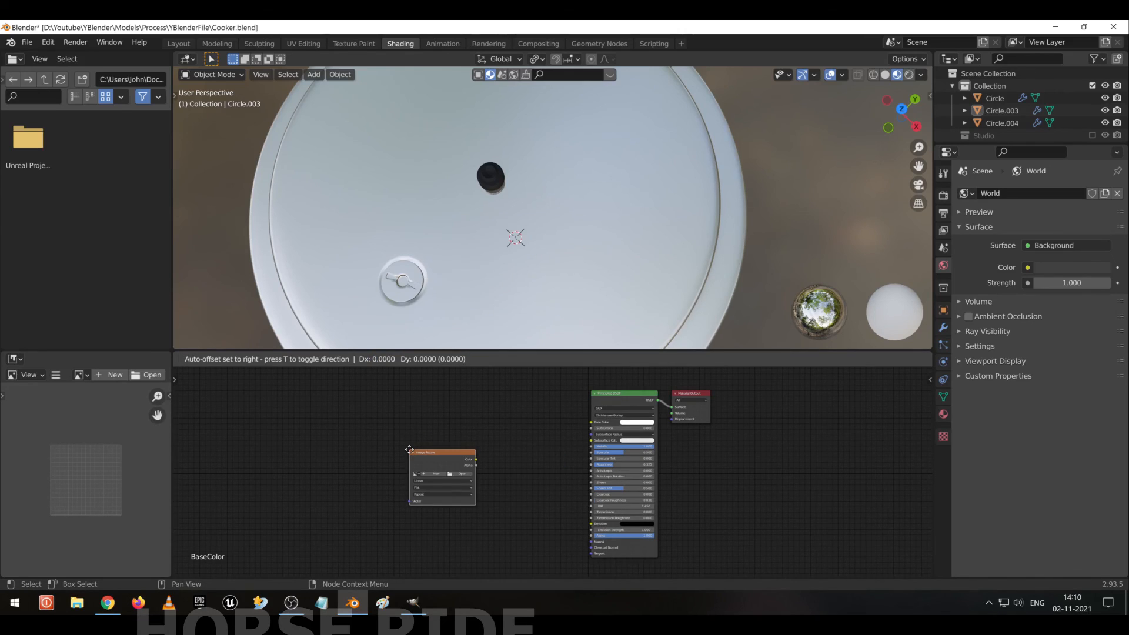
left_click(409, 450)
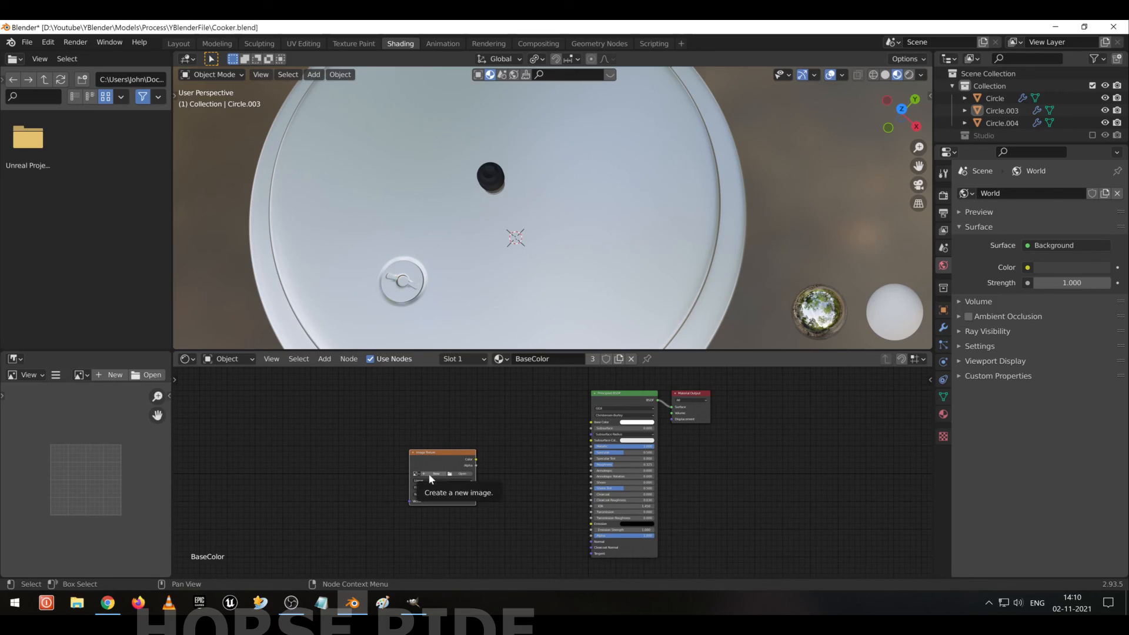
Load cookerTC.png from the Layout folder into the Image Texture node and reposition the node beside the Principled BSDF.
left_click(462, 474)
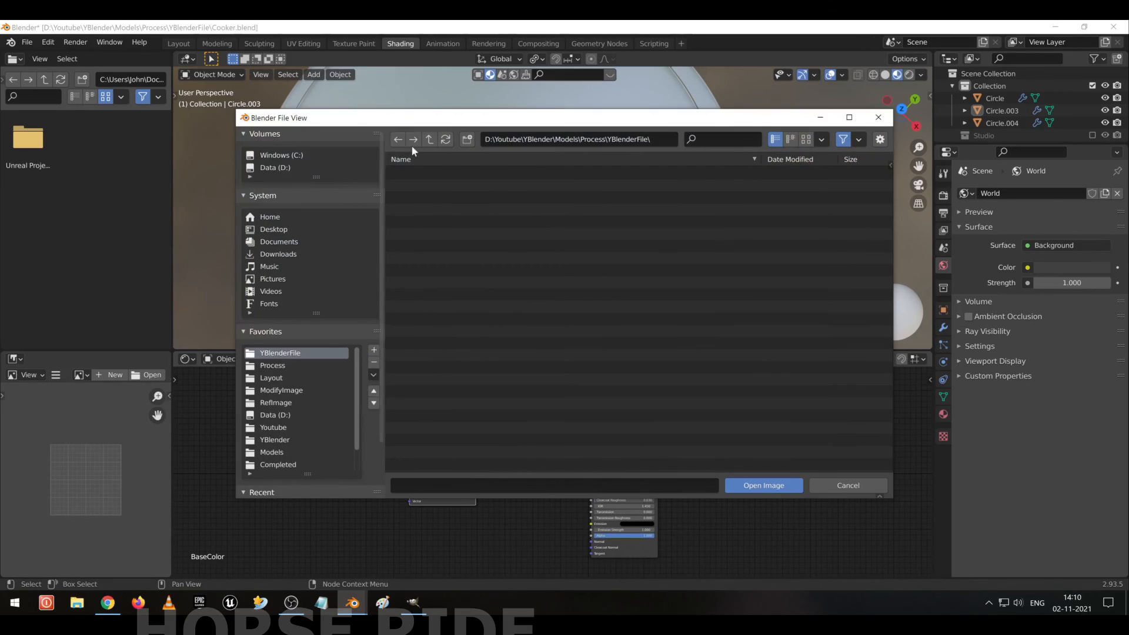
left_click(274, 378)
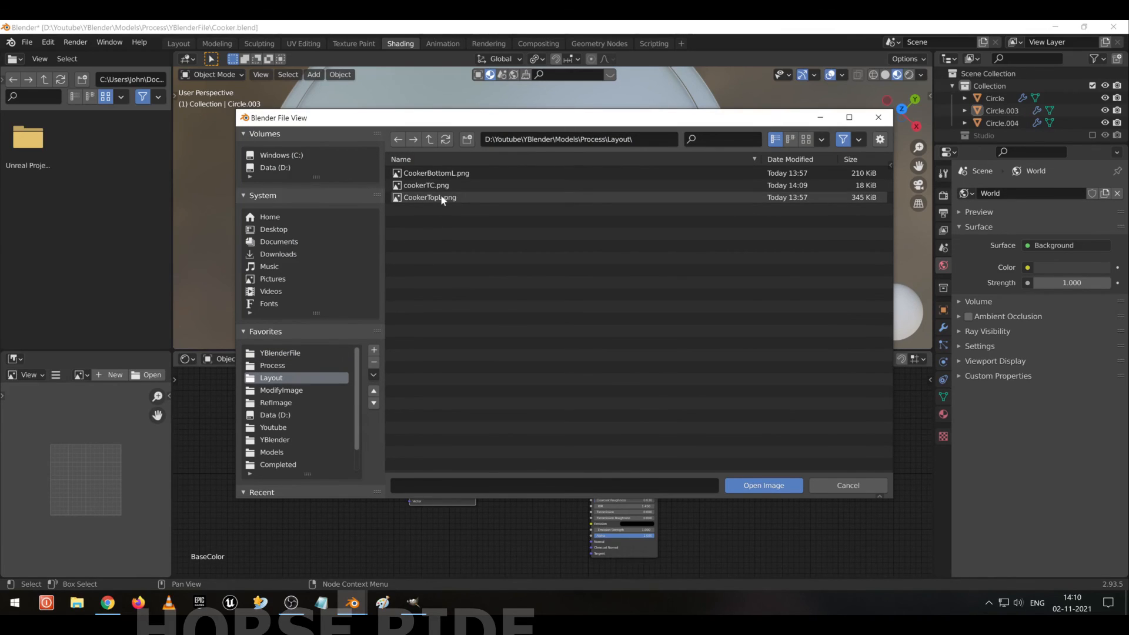
double_click(459, 185)
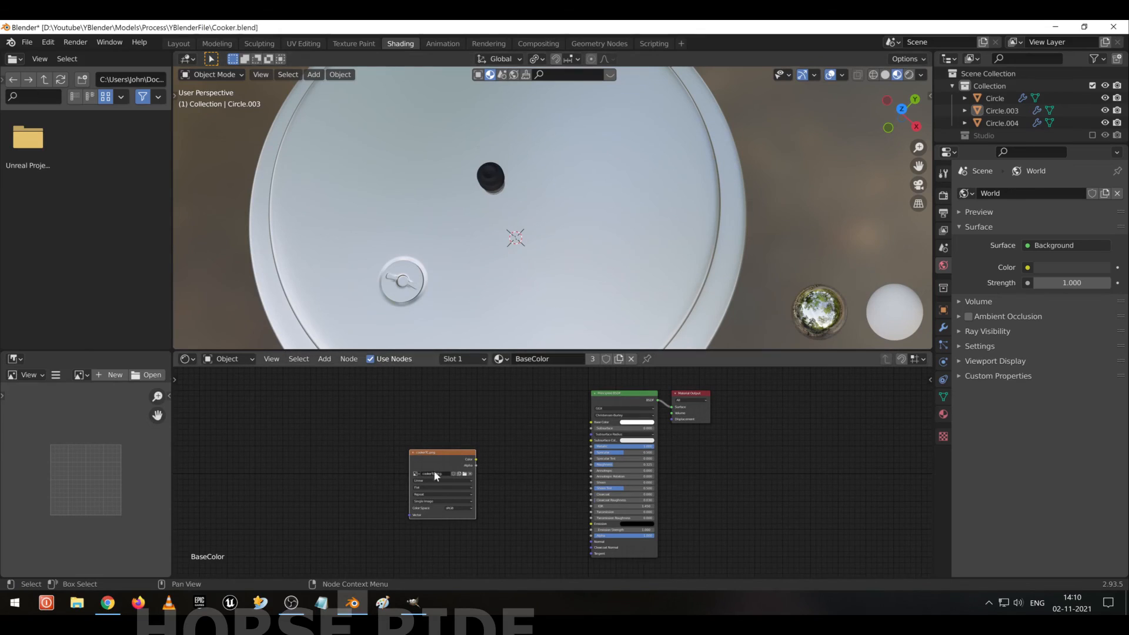
scroll(473, 524, "up", 2)
right_click(474, 505)
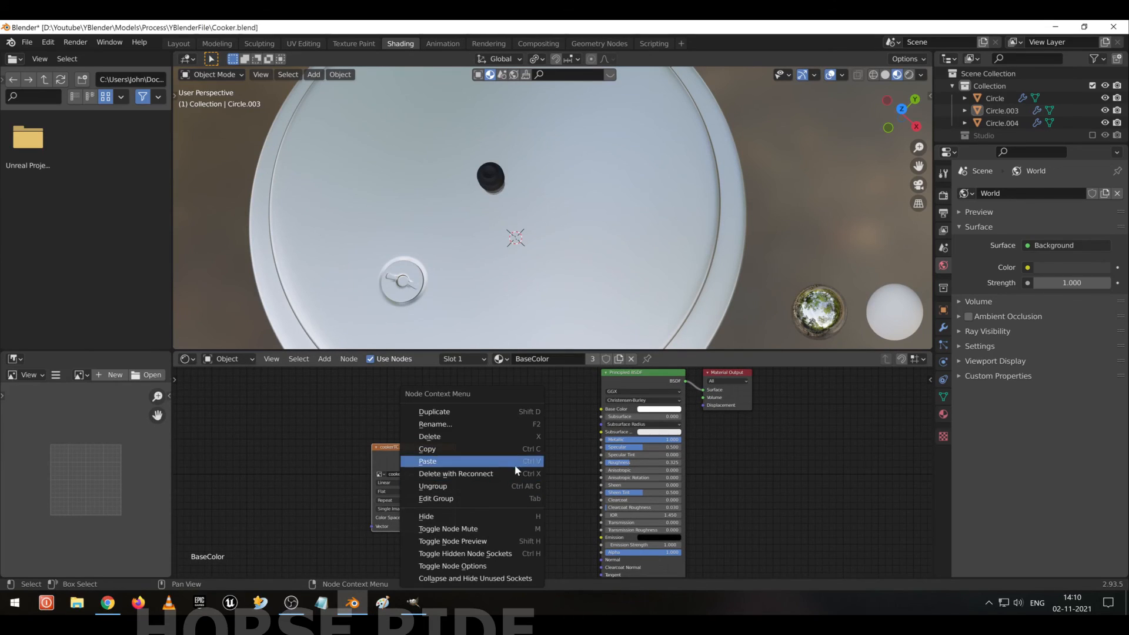
key("Escape")
middle_click_drag(551, 478, 595, 392)
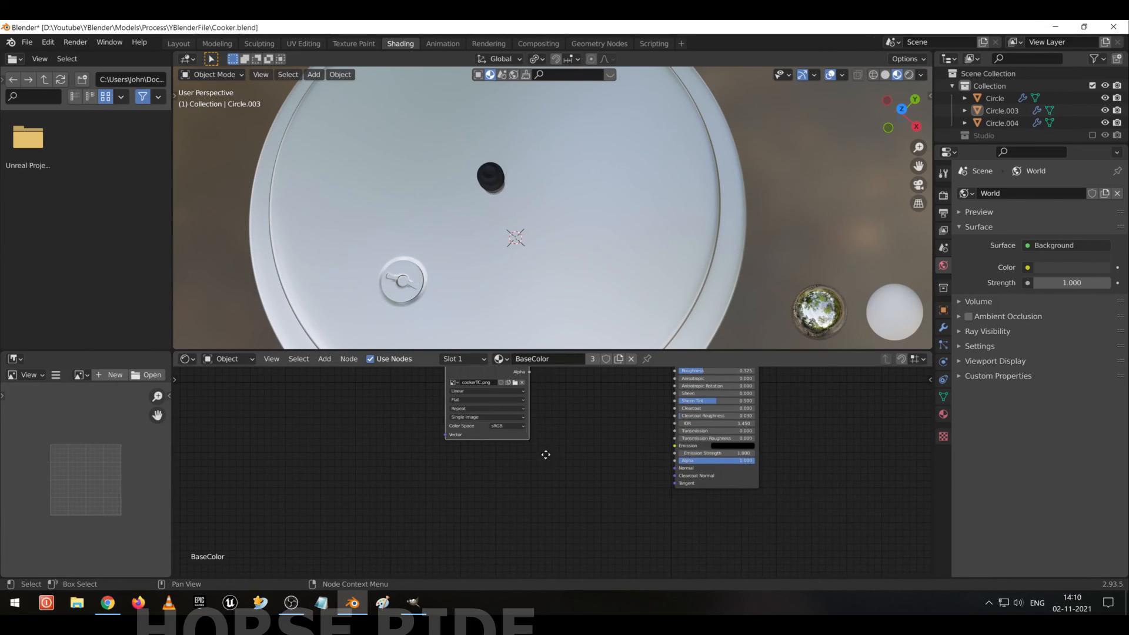
middle_click_drag(544, 453, 502, 443)
left_click_drag(462, 389, 433, 438)
Add a Bump node between the cookerTC.png texture node and the Principled BSDF node.
right_click(499, 436)
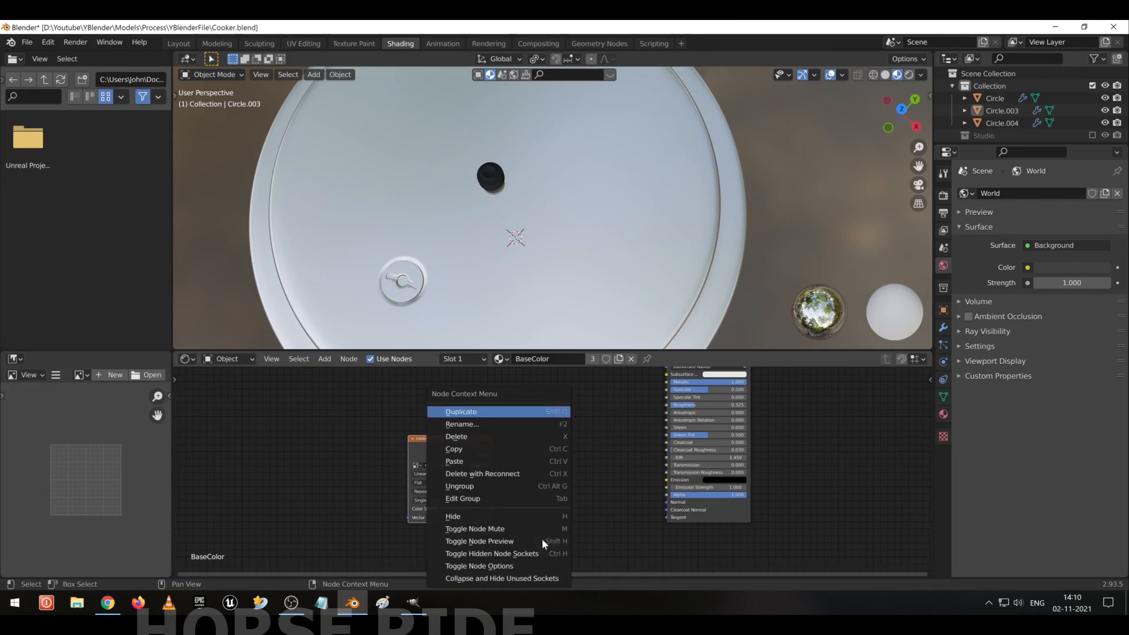
key("Escape")
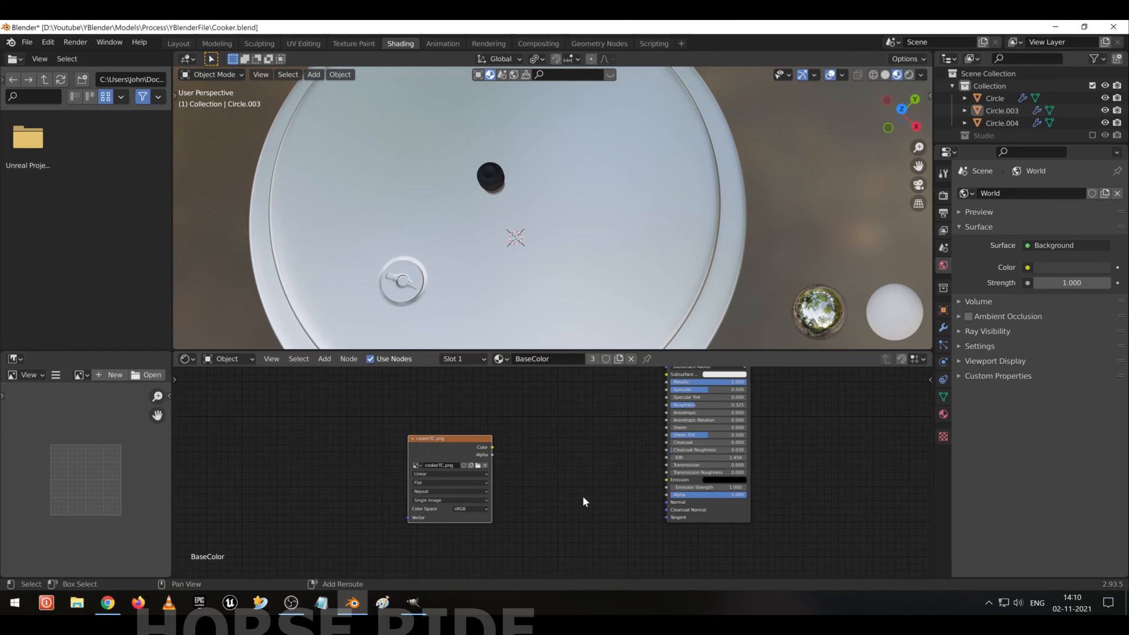
key("shift+a")
left_click(559, 448)
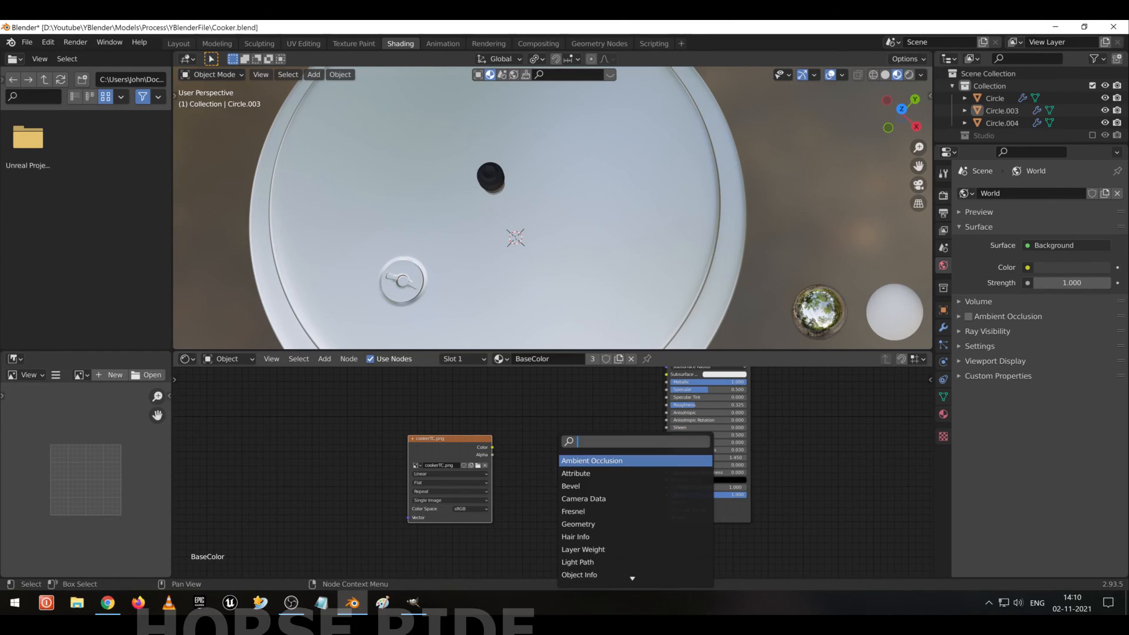
type("bum")
key("Return")
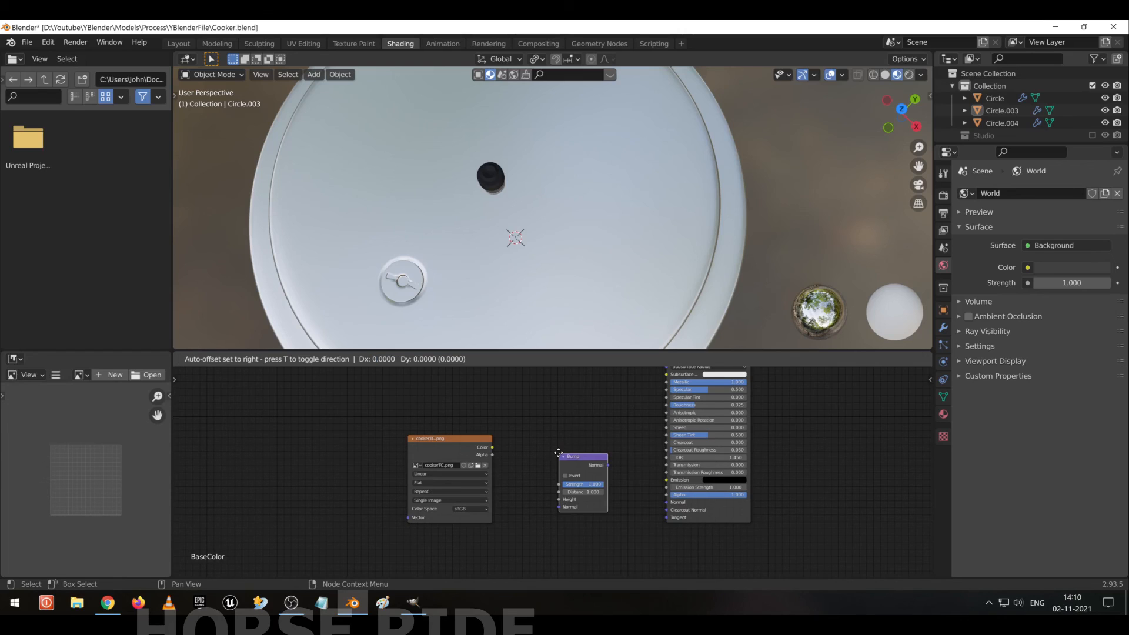
left_click(555, 485)
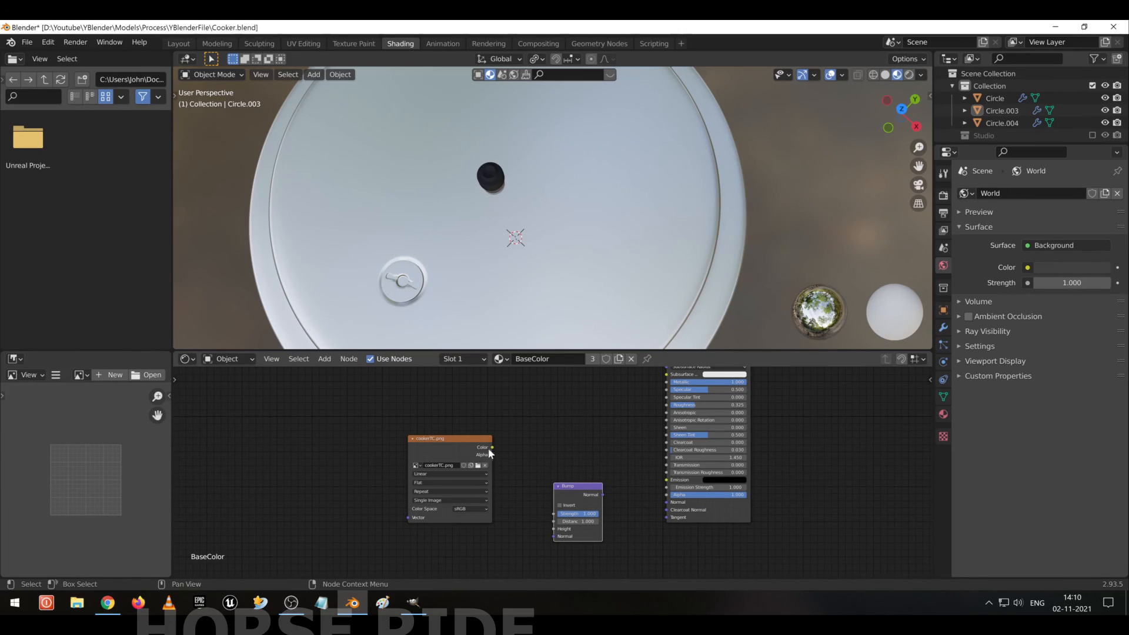
Connect the texture's Color to the Bump node's Strength and the Bump's Normal to the Principled BSDF's Normal, keeping Material Preview shading.
left_click_drag(492, 448, 673, 509)
left_click_drag(601, 495, 668, 509)
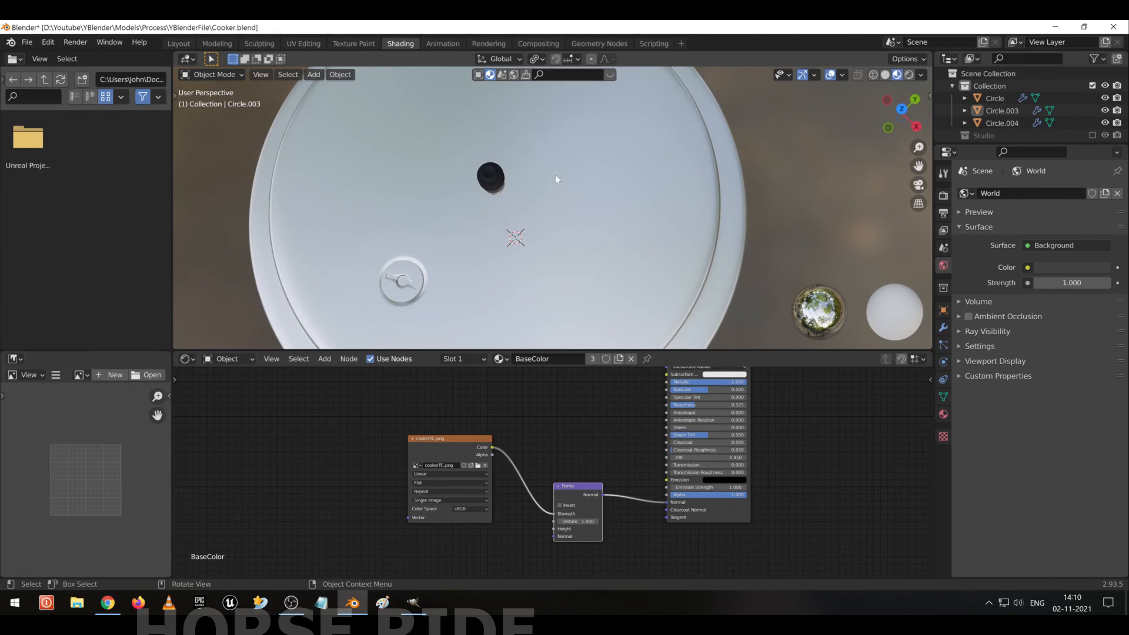
middle_click_drag(515, 203, 499, 194)
key("z")
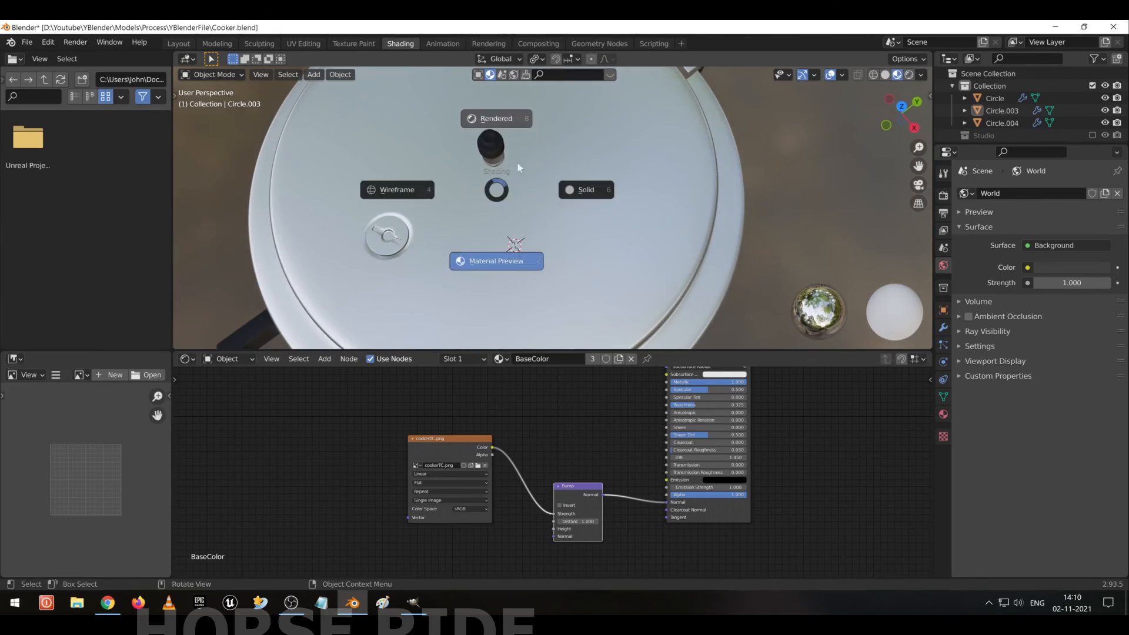
left_click(517, 269)
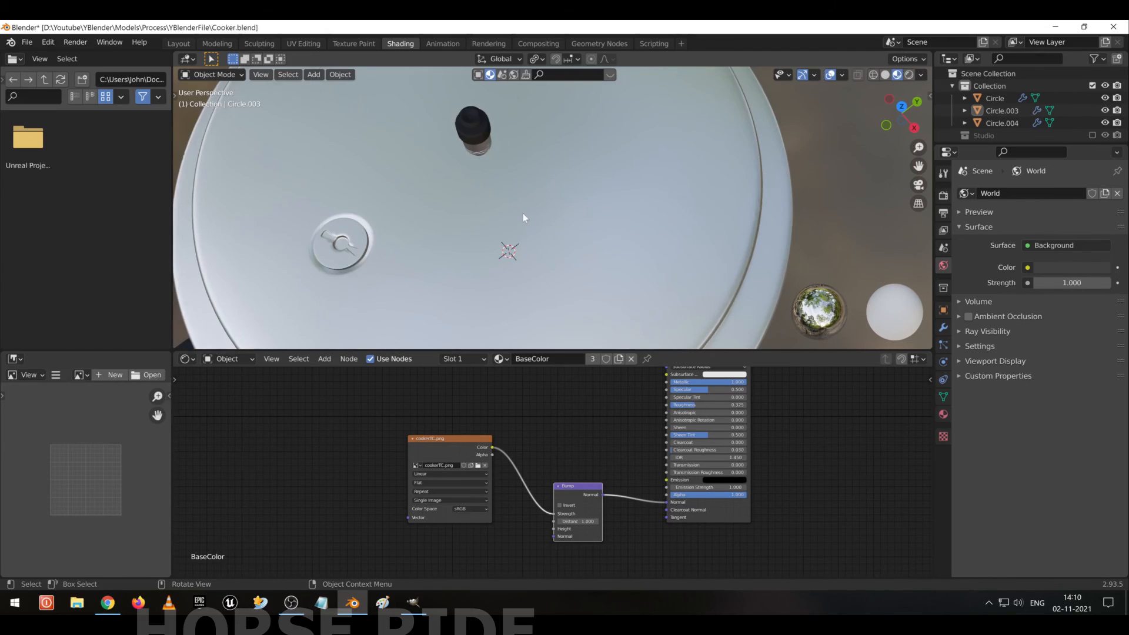
Move the texture's Color link from the Bump node's Strength to its Height input and inspect the lid lettering.
mouse_move(523, 213)
middle_mouse_down()
mouse_move(515, 172)
mouse_move(535, 273)
mouse_move(530, 193)
mouse_move(540, 231)
middle_mouse_up()
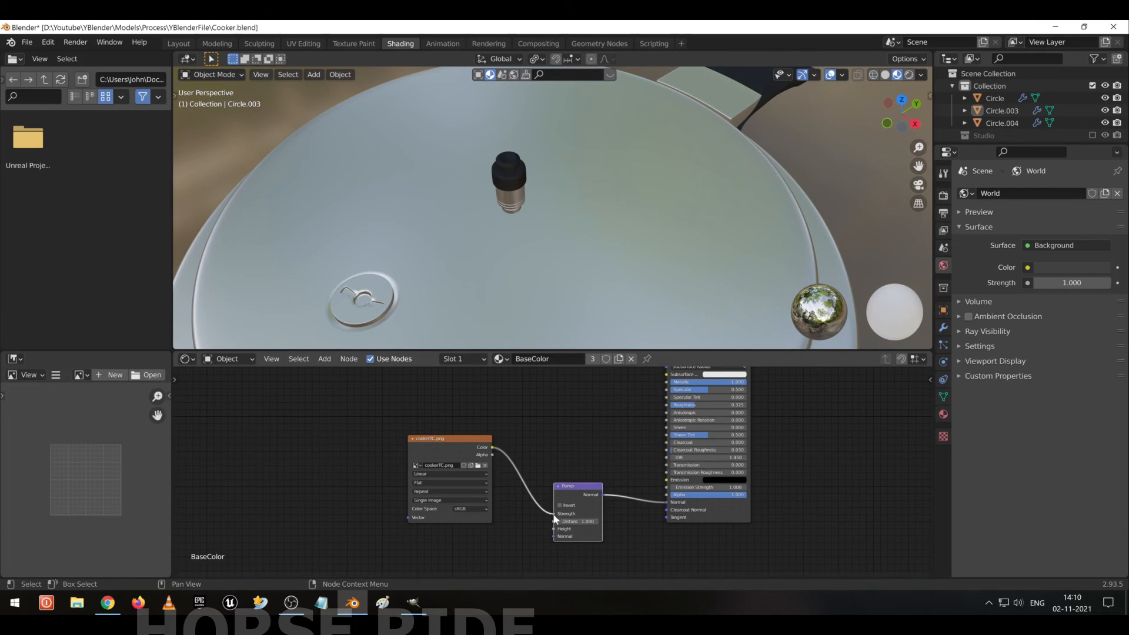
mouse_move(552, 513)
left_mouse_down()
mouse_move(555, 537)
mouse_move(553, 528)
left_mouse_up()
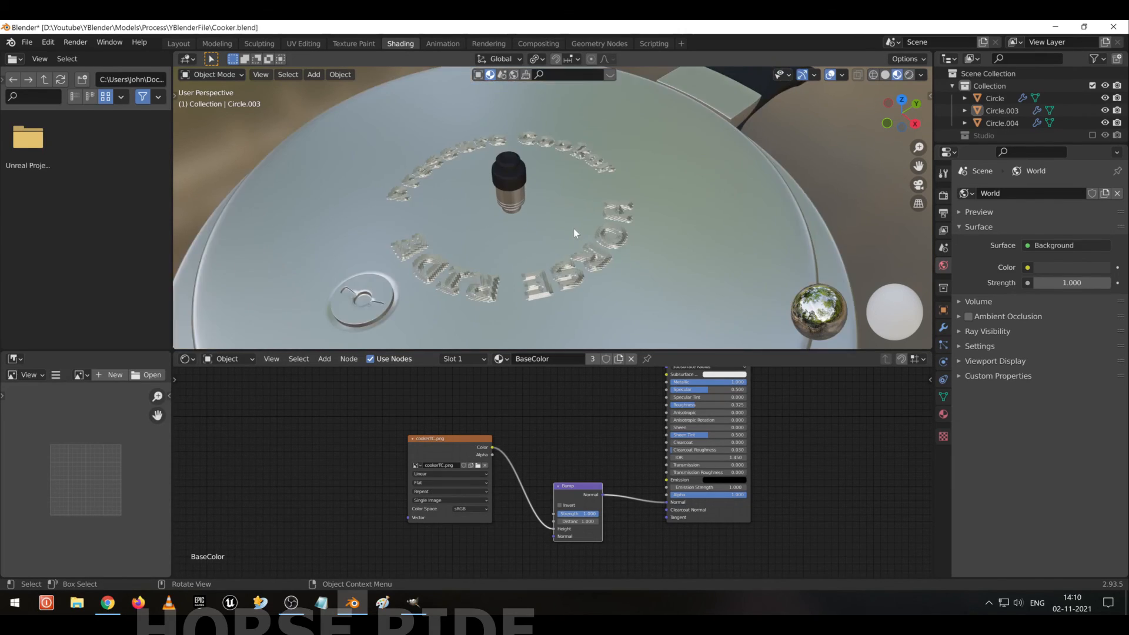
middle_click_drag(574, 230, 614, 312)
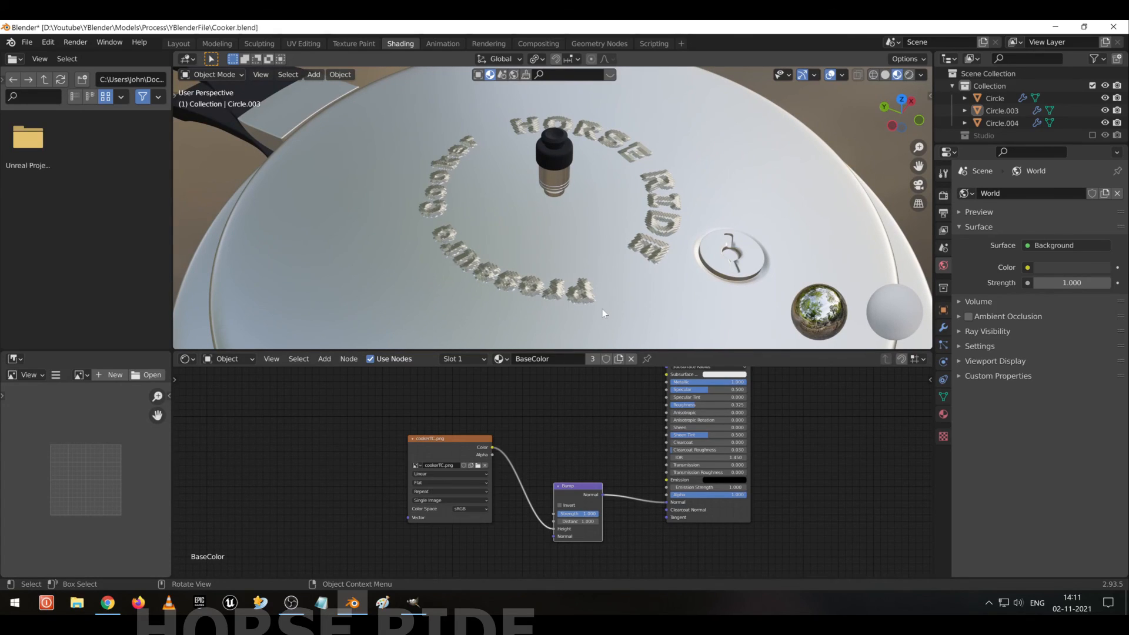
Set the Bump node's Distance to 0.001 and inspect the lettering on the lid.
left_click(579, 520)
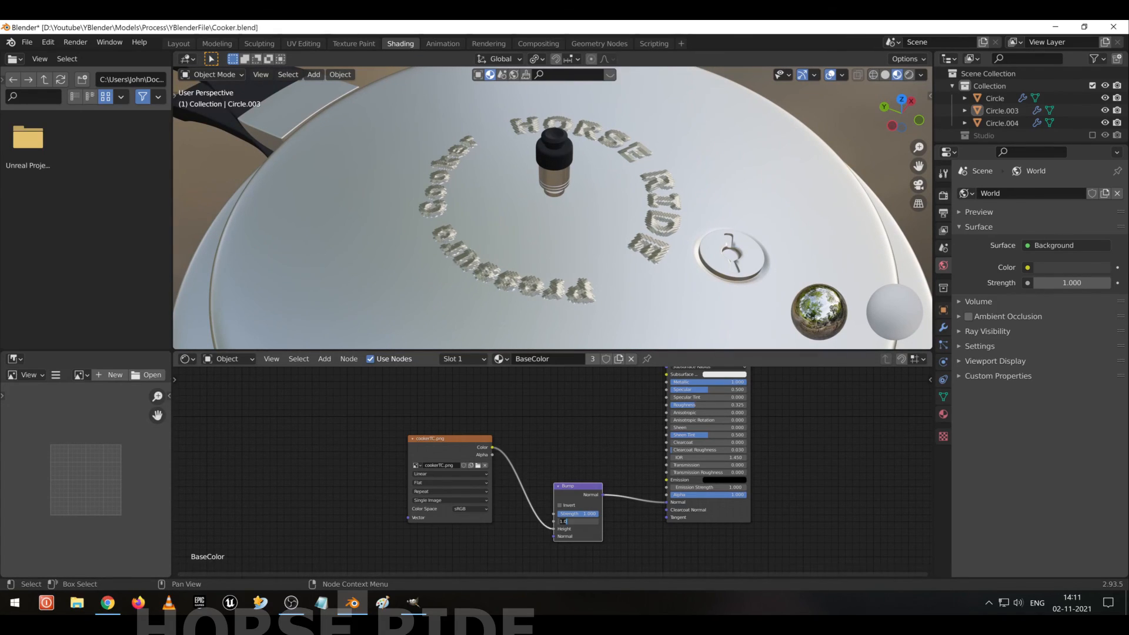
key("Return")
type("5")
key("Return")
type("0.1")
key("Return")
key("Return")
mouse_move(582, 258)
middle_mouse_down()
mouse_move(669, 277)
mouse_move(710, 257)
mouse_move(578, 280)
middle_mouse_up()
middle_click_drag(608, 316, 612, 304)
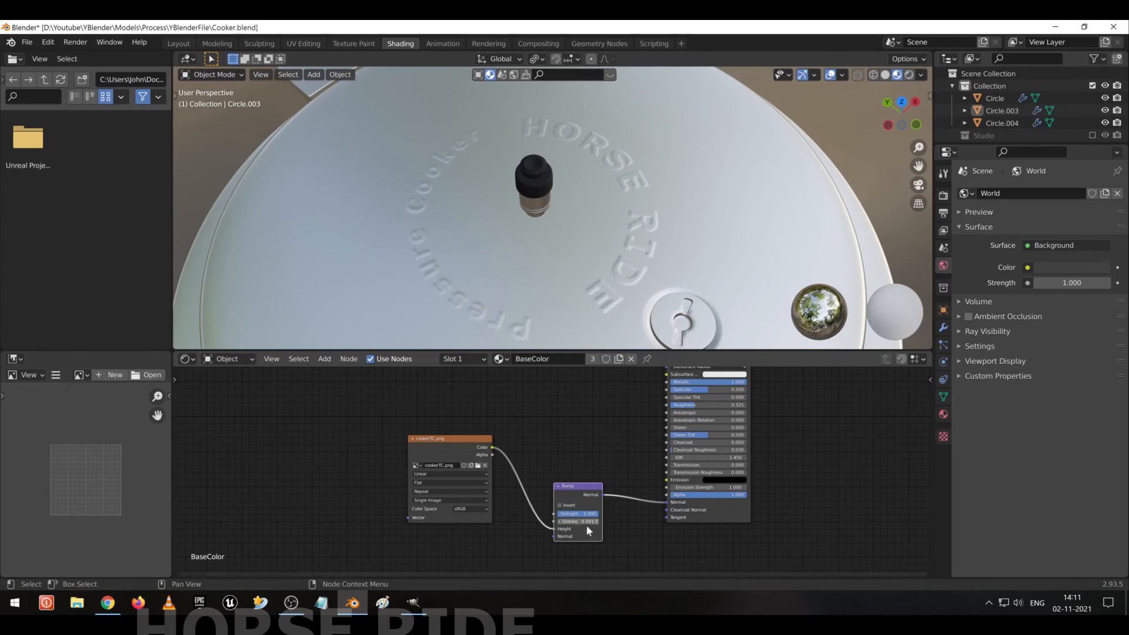
Enable Invert on the Bump node and check the lettering on the lid.
left_click(560, 506)
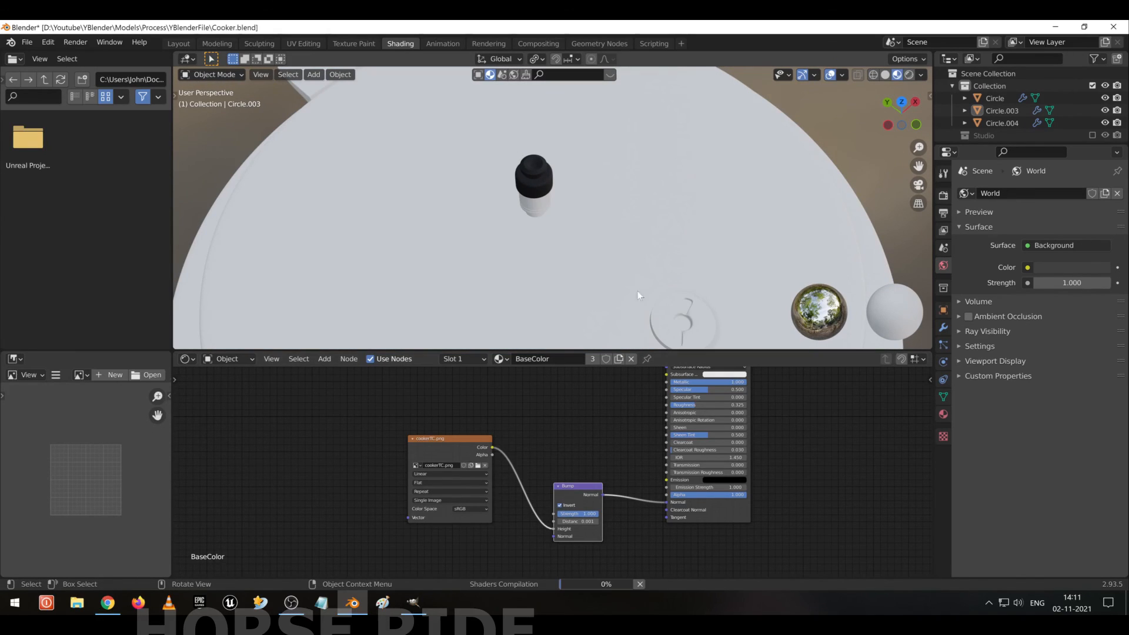
middle_click_drag(625, 226, 549, 253)
scroll(549, 253, "up", 1)
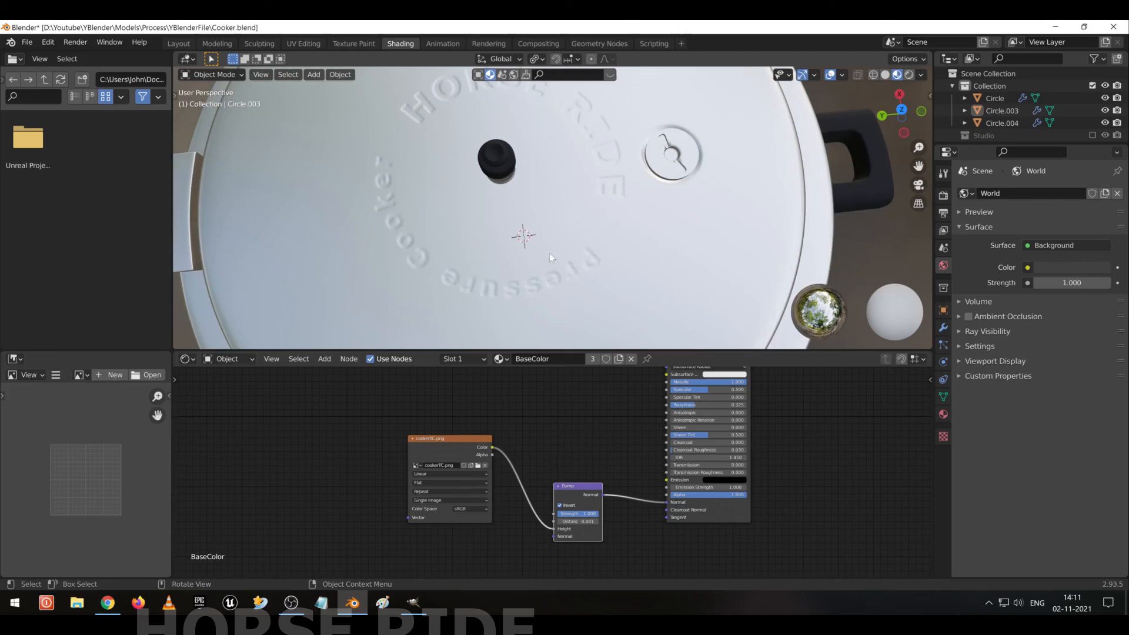
Try Distance values of 0.010 and 0.020 on the Bump node and compare the lettering's relief on the lid.
double_click(578, 522)
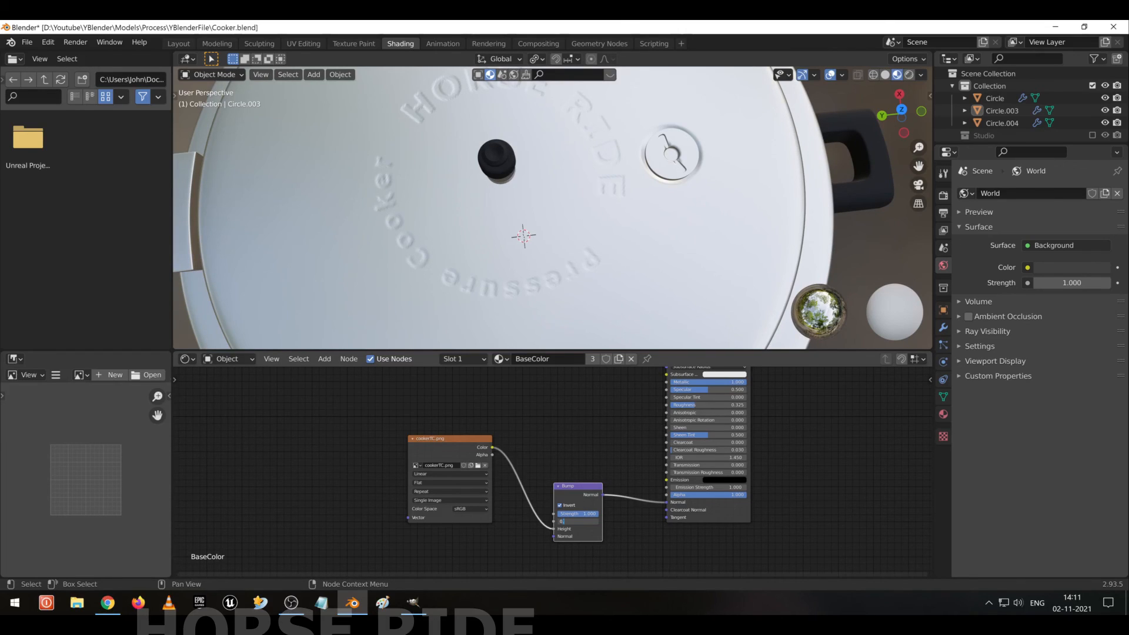
key("Return")
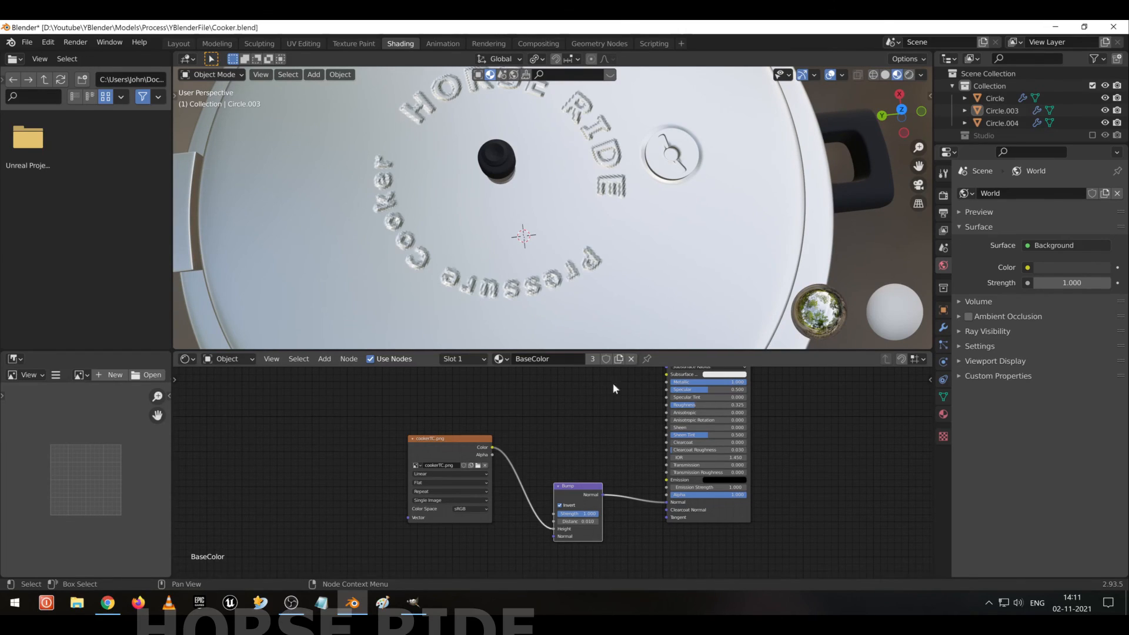
left_click(549, 238)
middle_click_drag(548, 238, 599, 224)
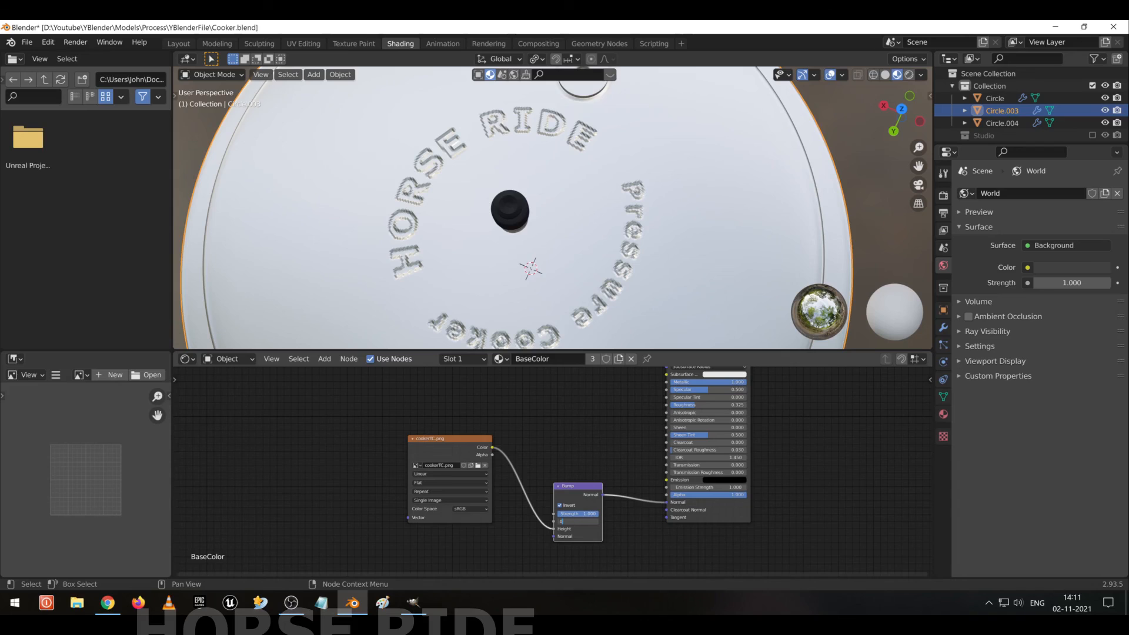
type("2")
key("Return")
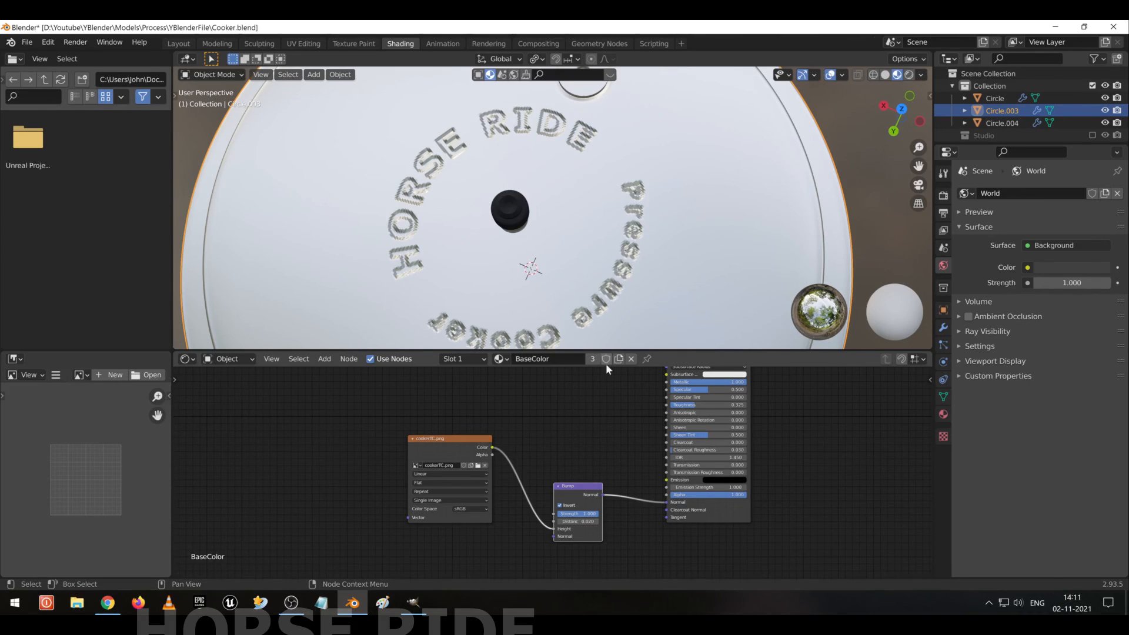
middle_click_drag(612, 283, 610, 235)
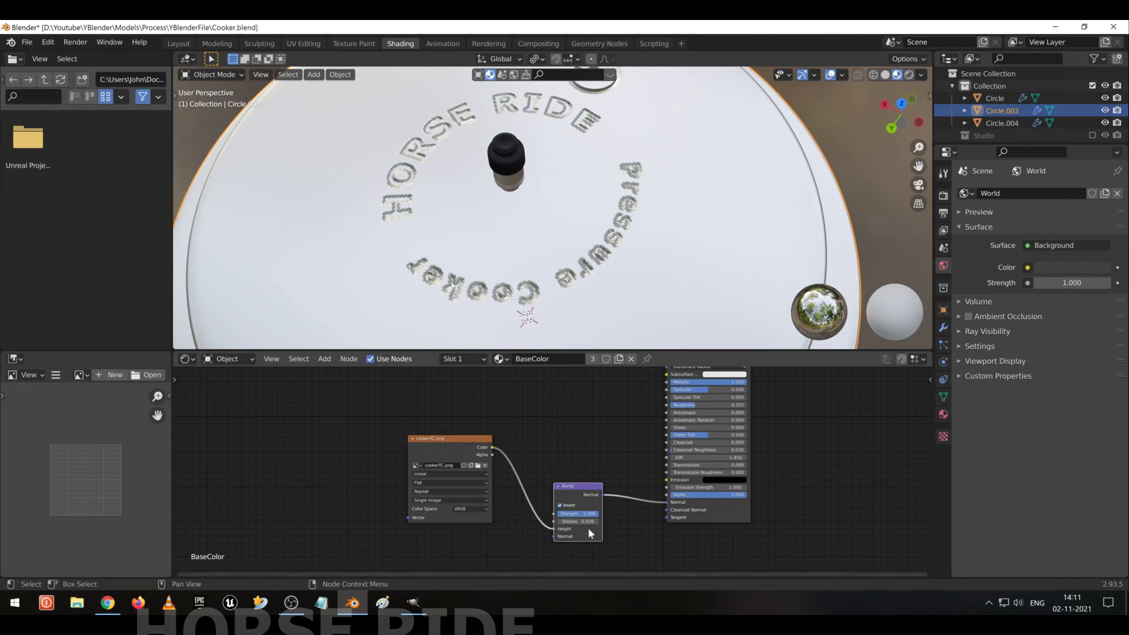
Set the Bump node's Distance to 0.005 and review the lettering across the whole lid.
left_click(564, 521)
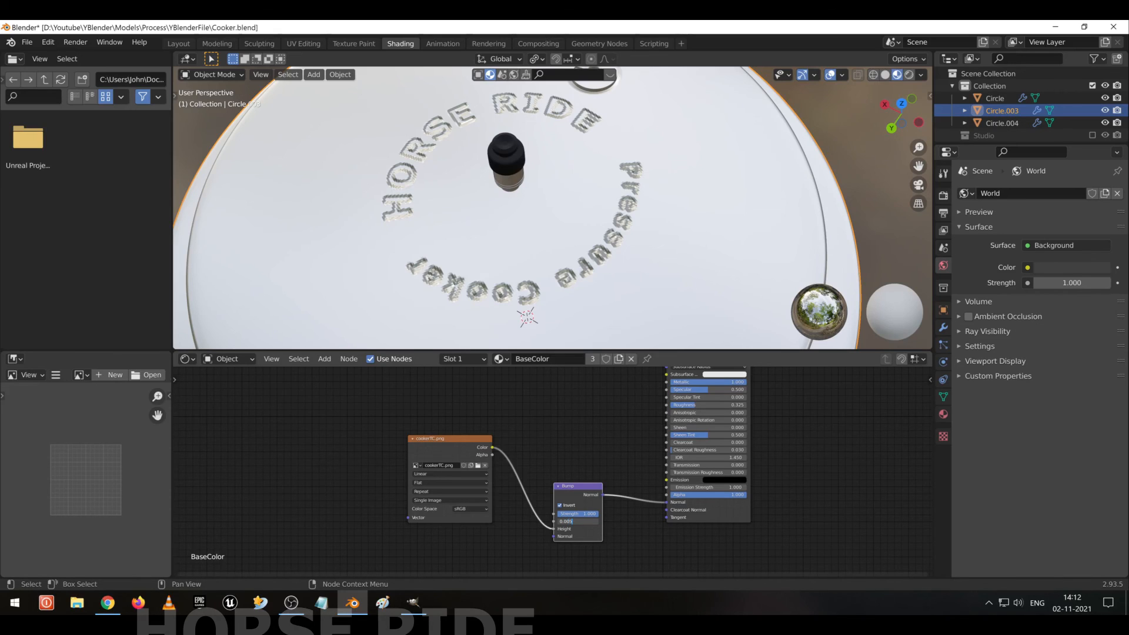
type("0.005")
key("Return")
middle_click_drag(764, 294, 757, 234)
scroll(639, 217, "down", 5)
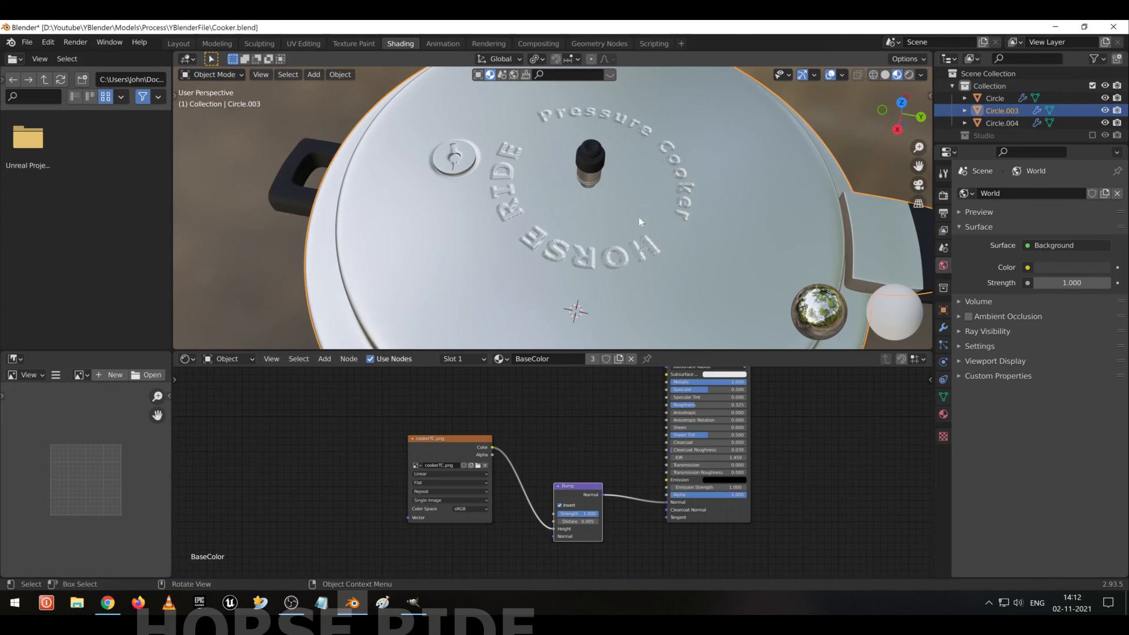